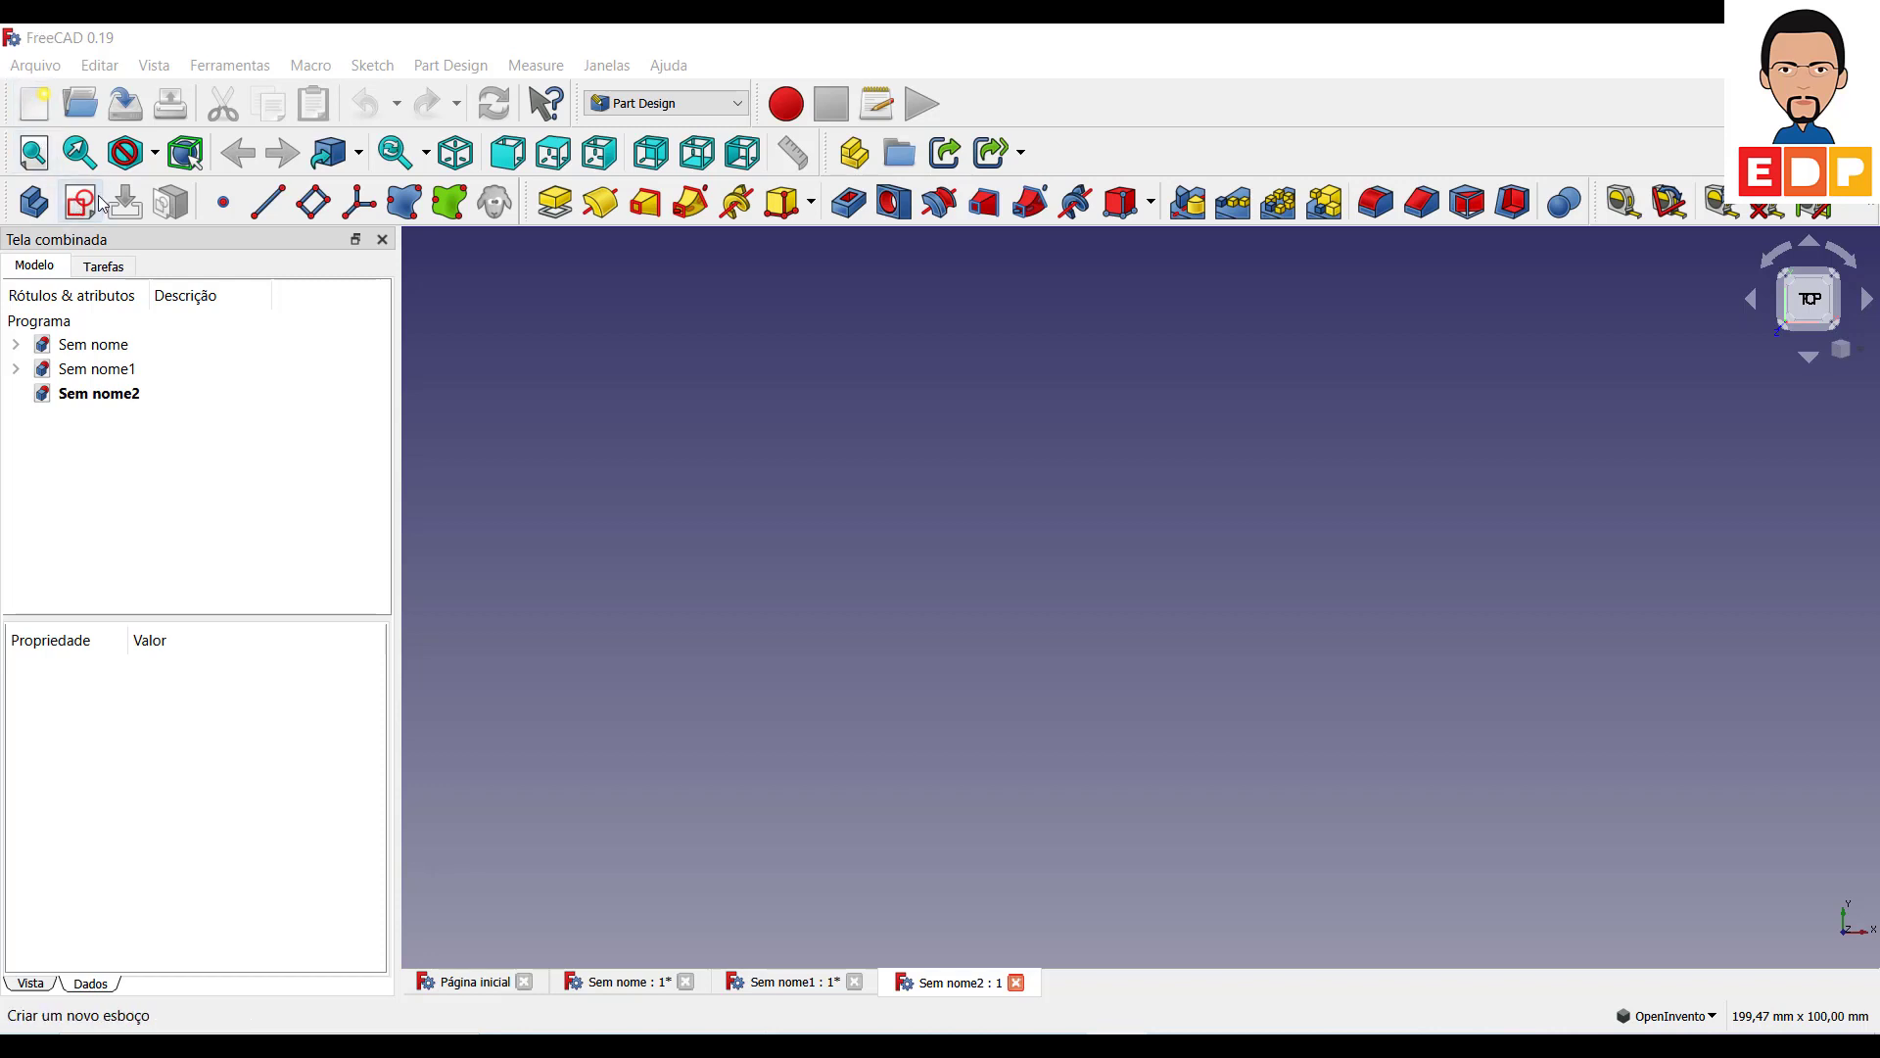
Create a new sketch on the XY_Plane.
click(100, 201)
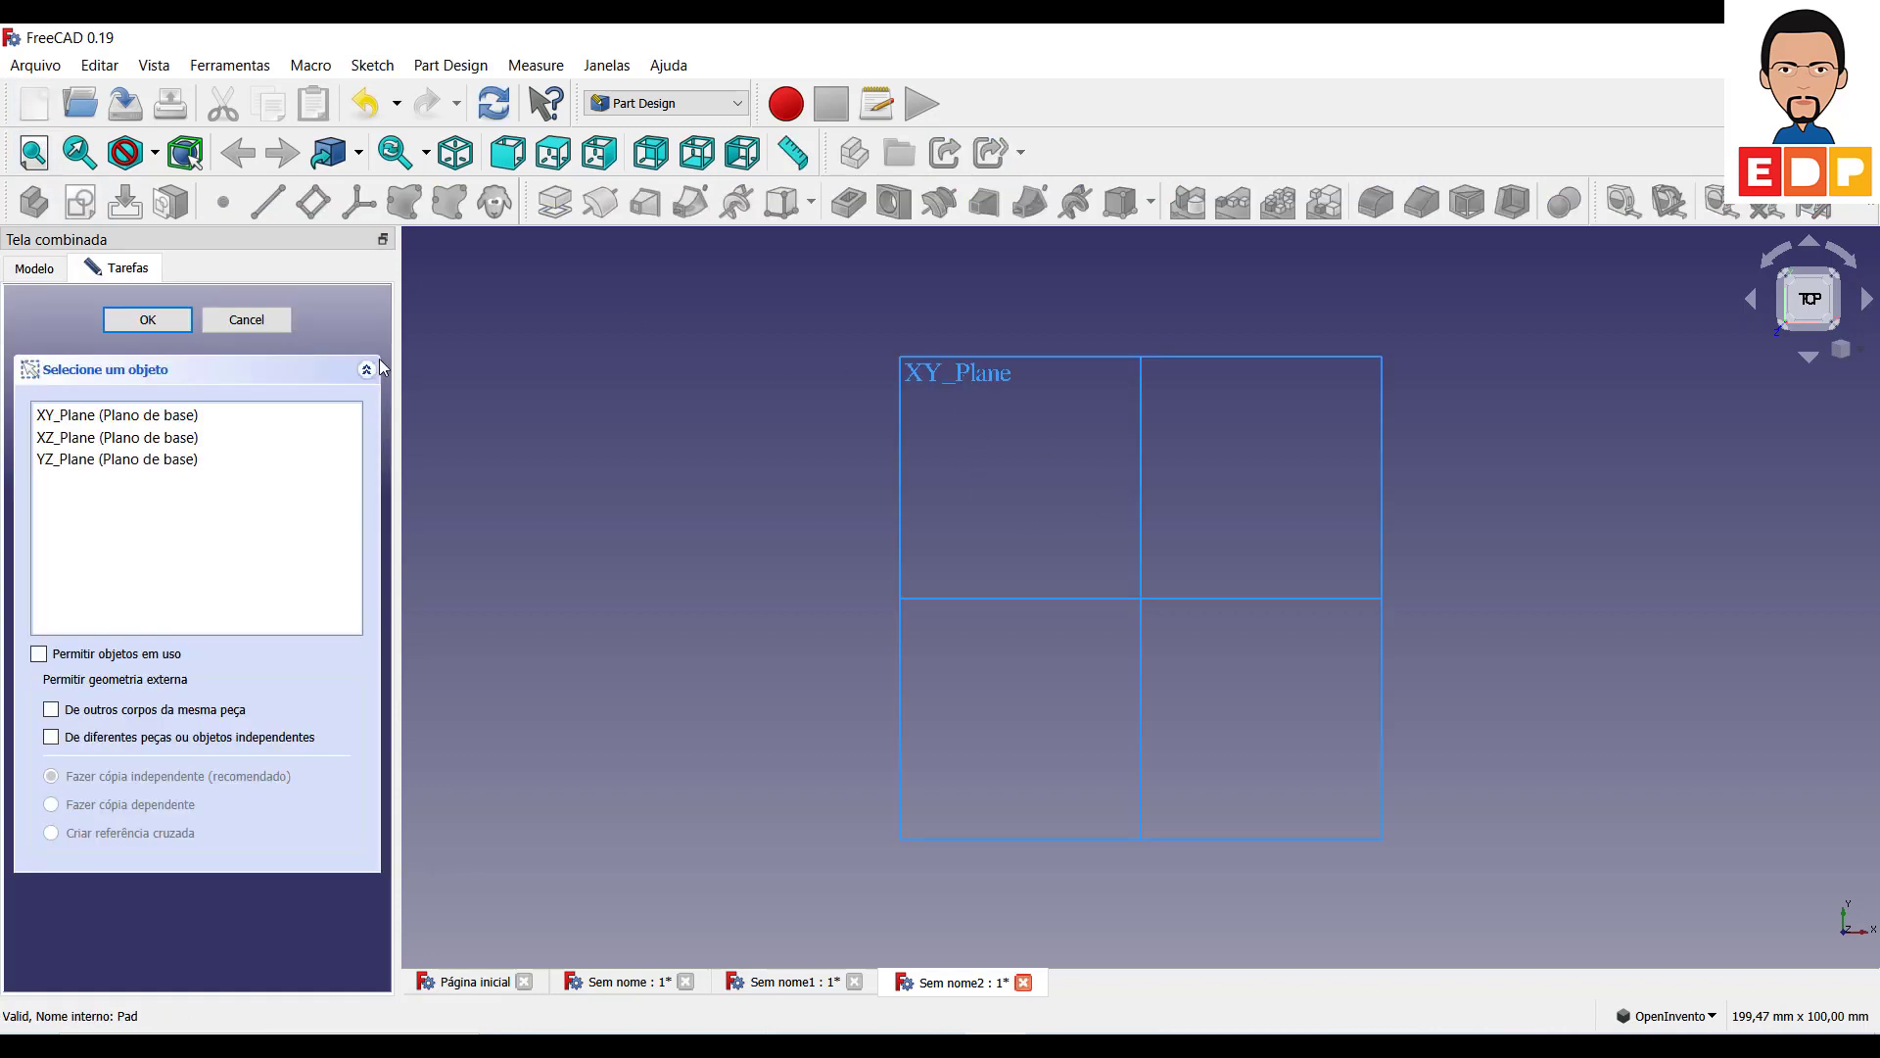
click(118, 414)
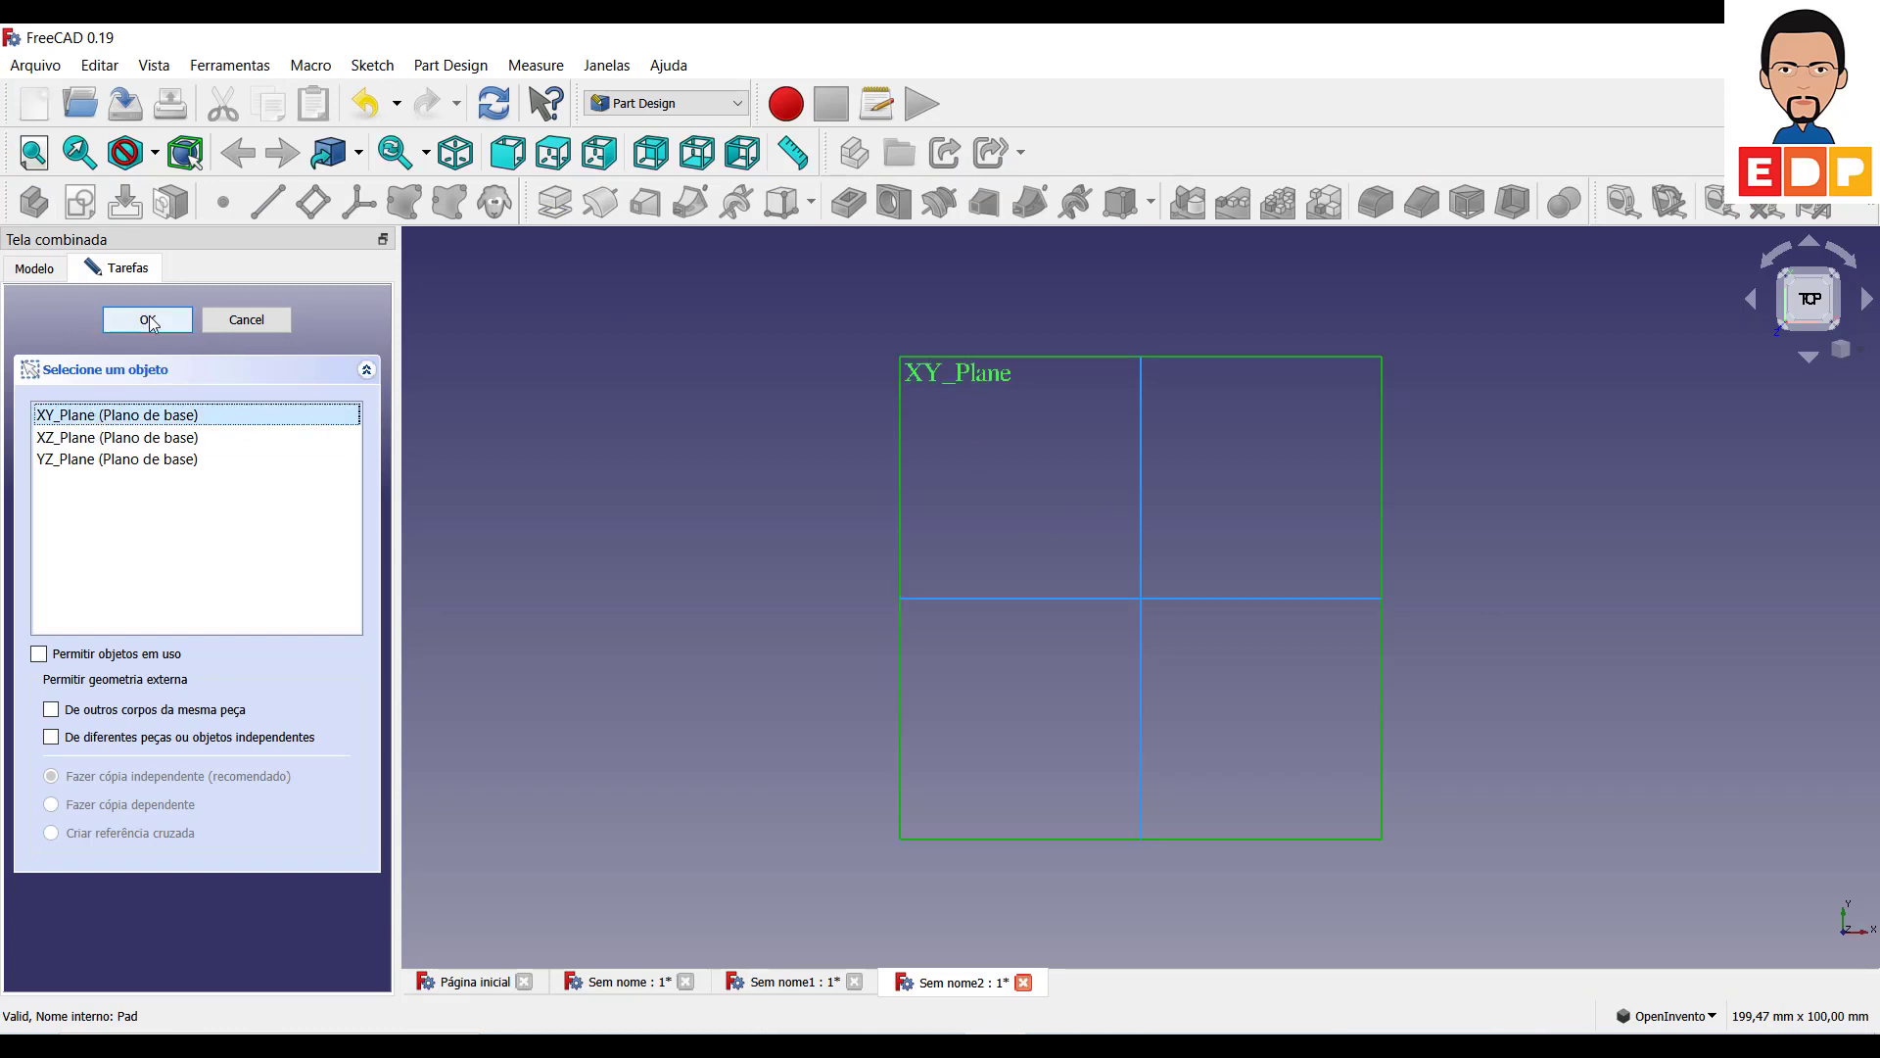
click(149, 321)
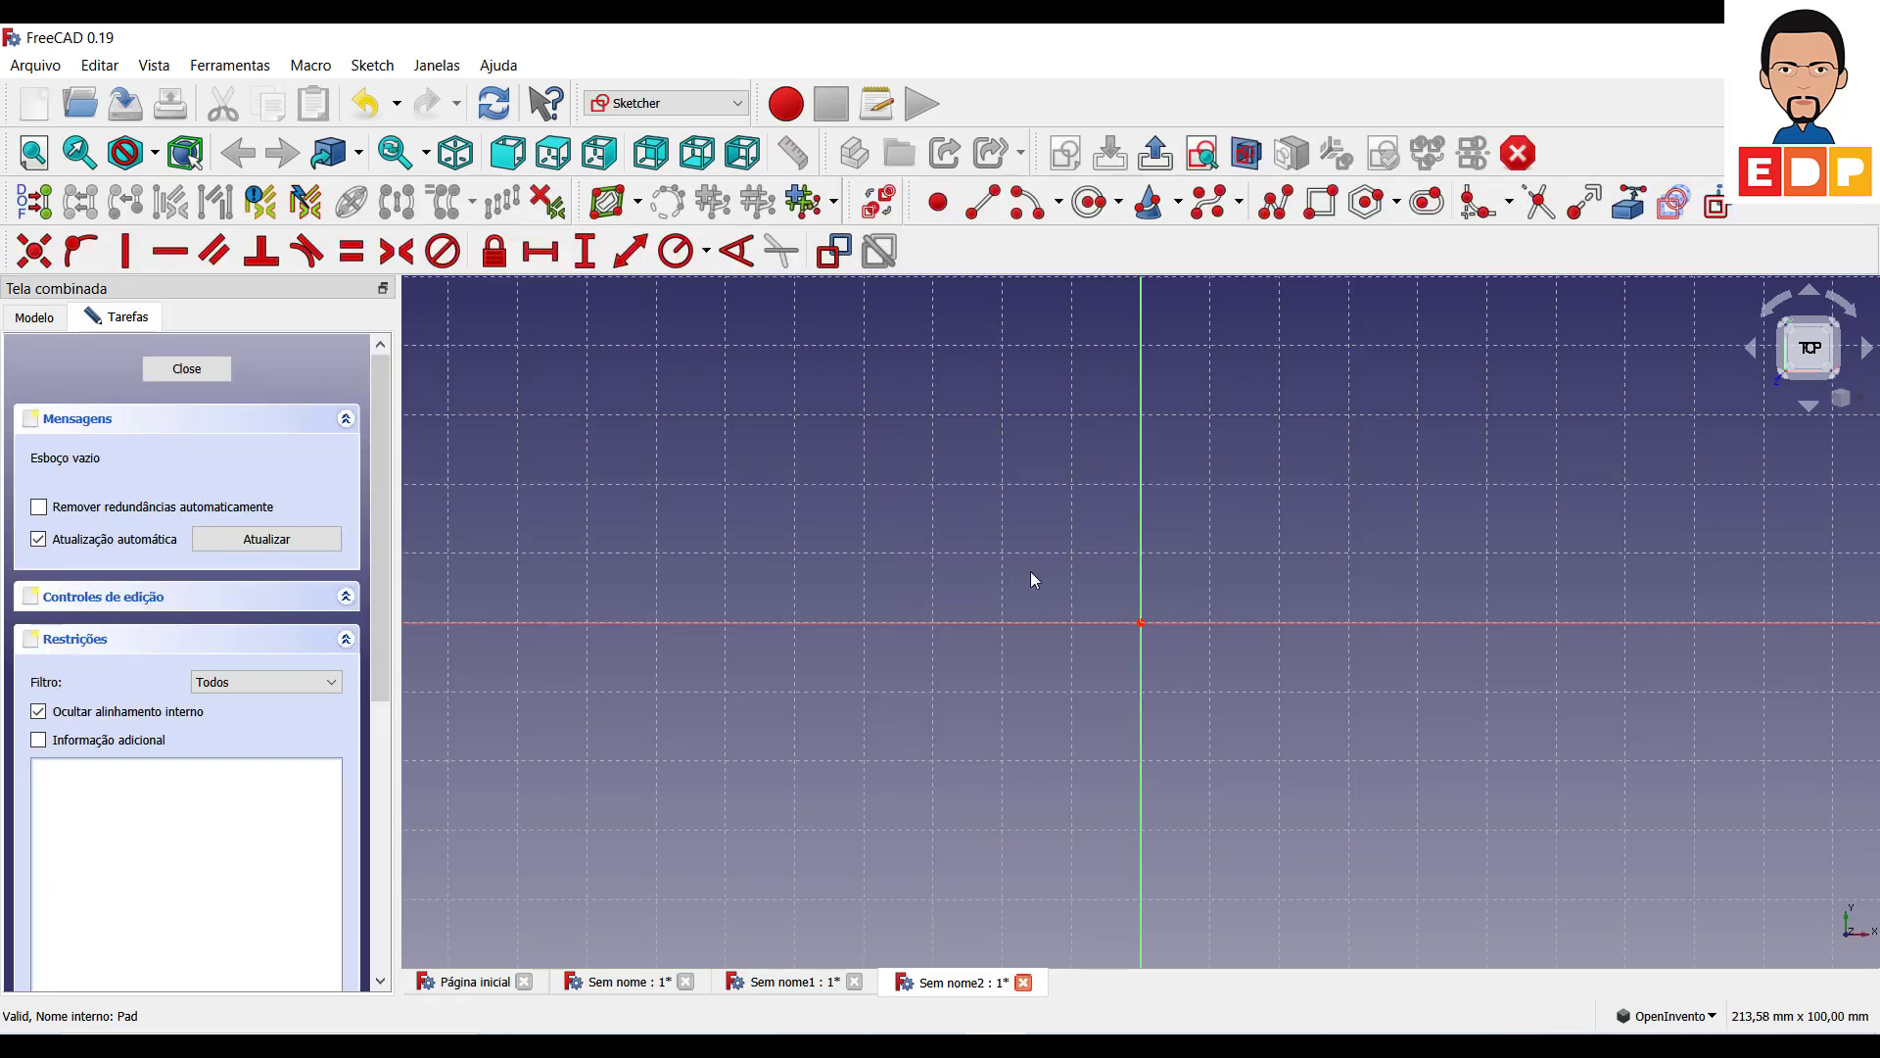
Switch navigation style to CAD and draw a wide rectangle across the origin.
click(1351, 221)
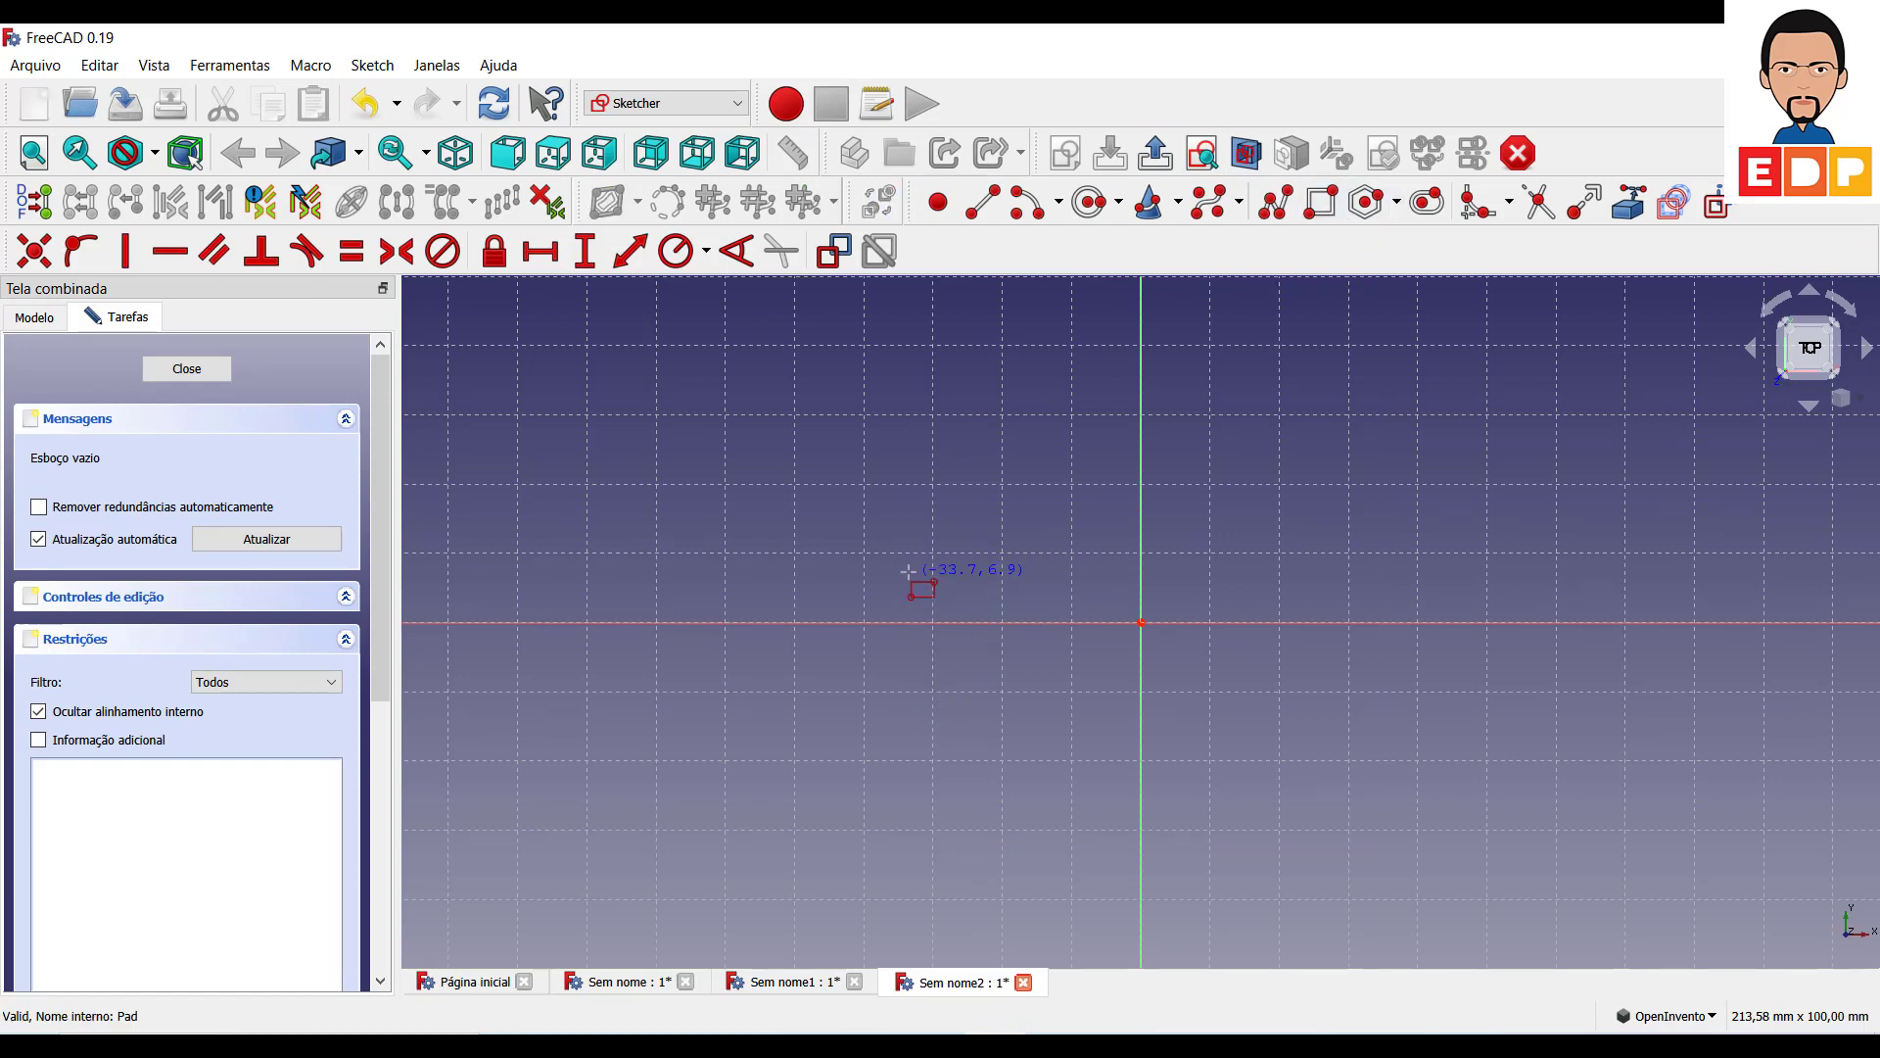
click(1662, 1015)
click(1679, 824)
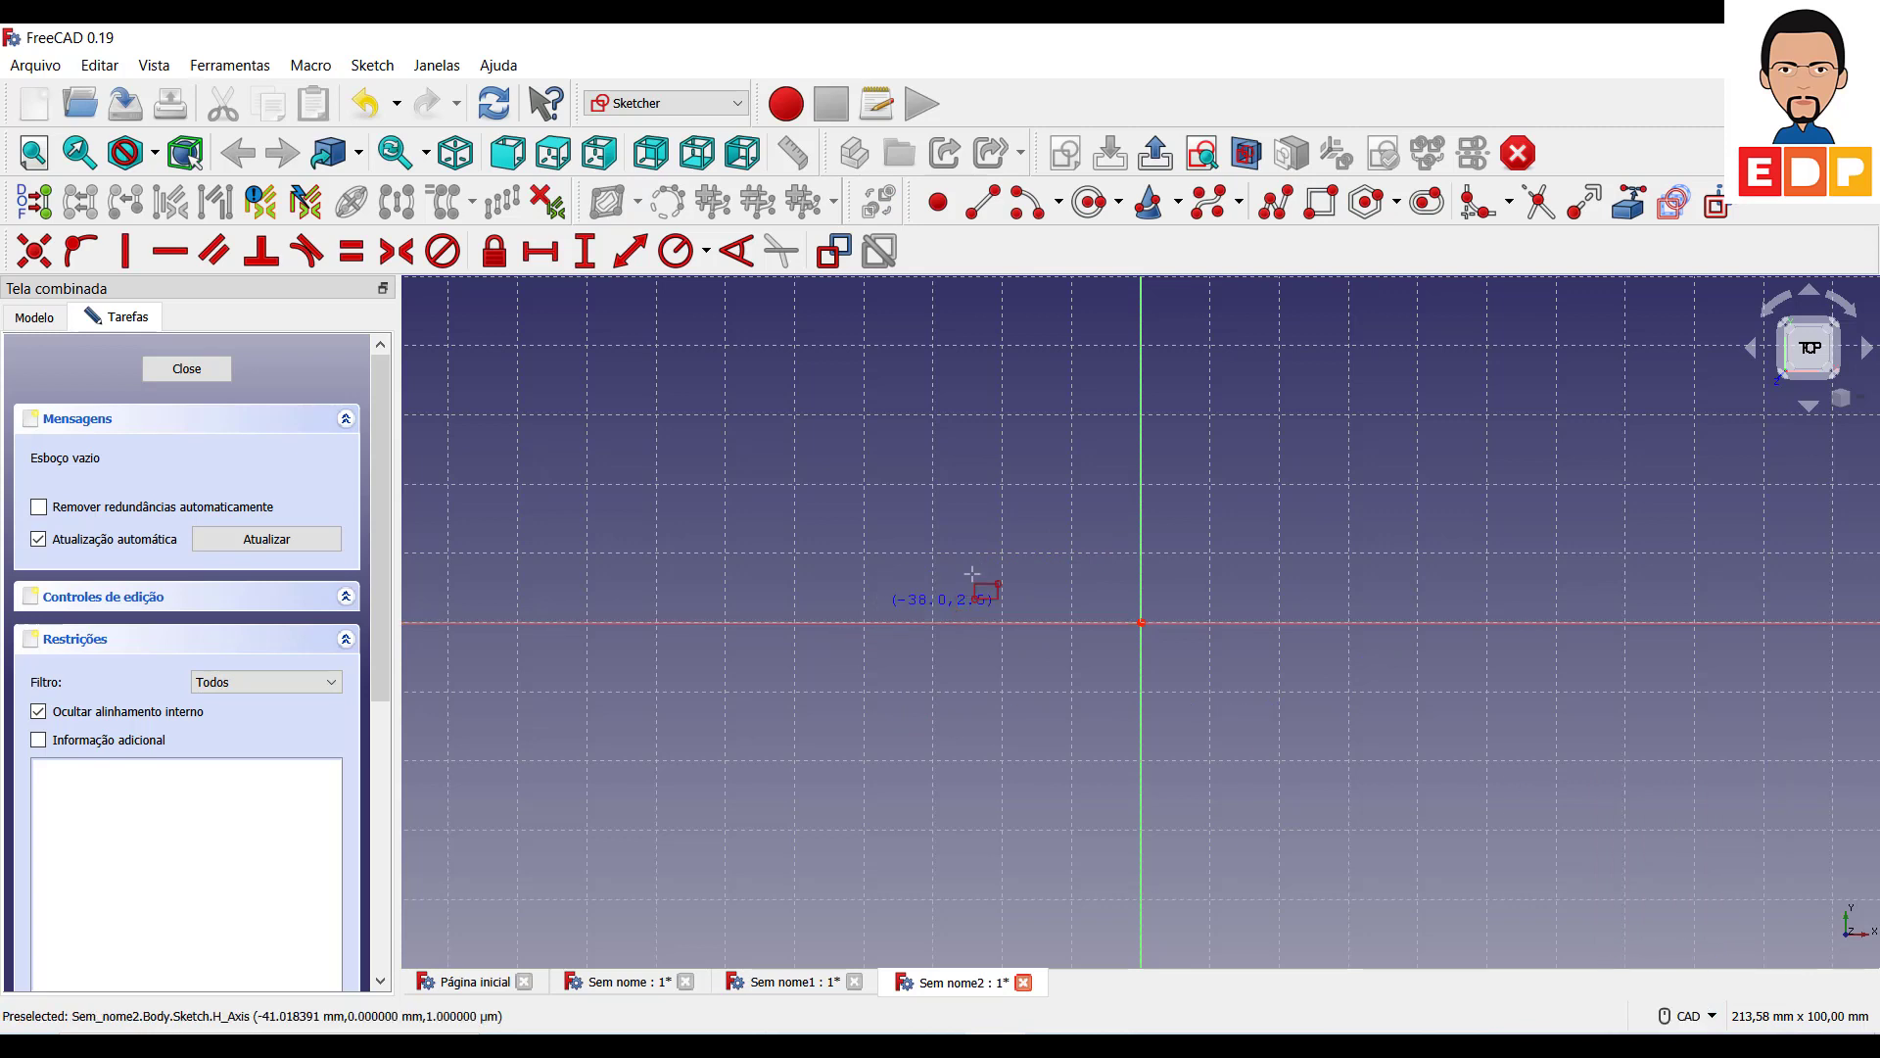
click(926, 576)
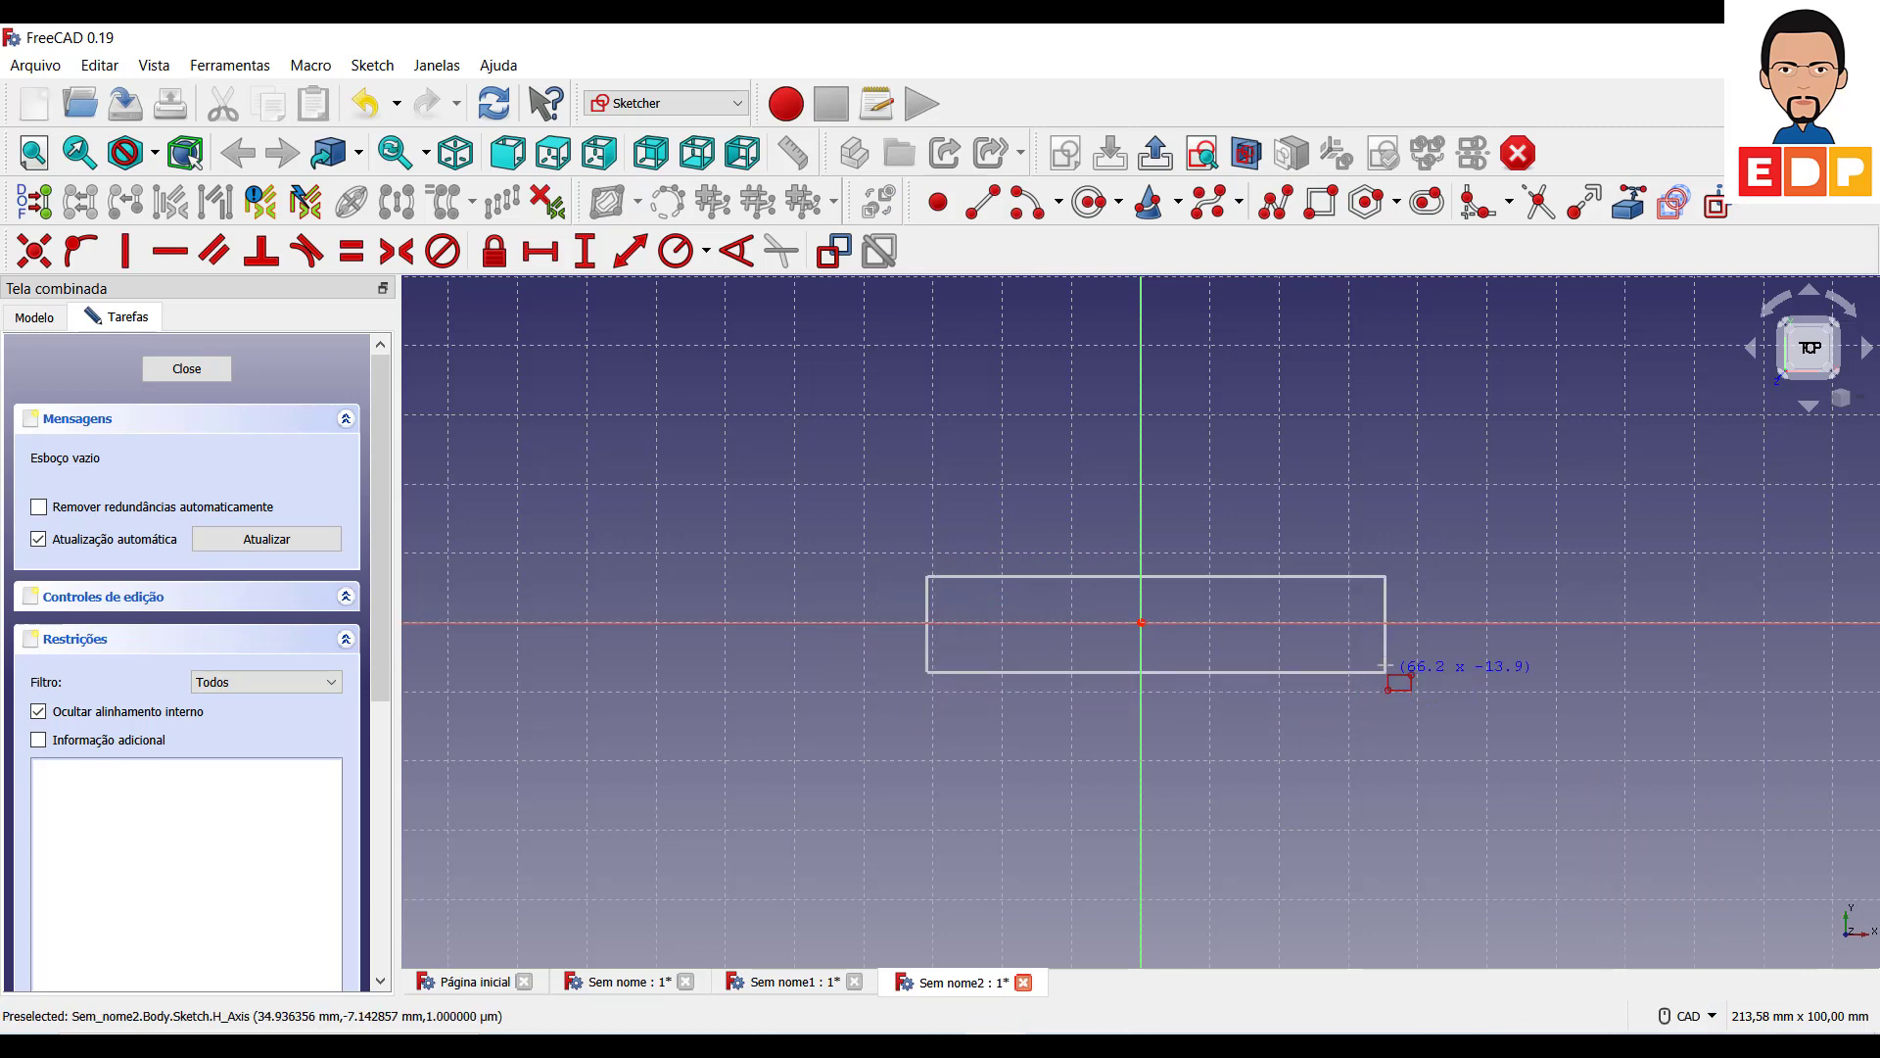
click(1386, 669)
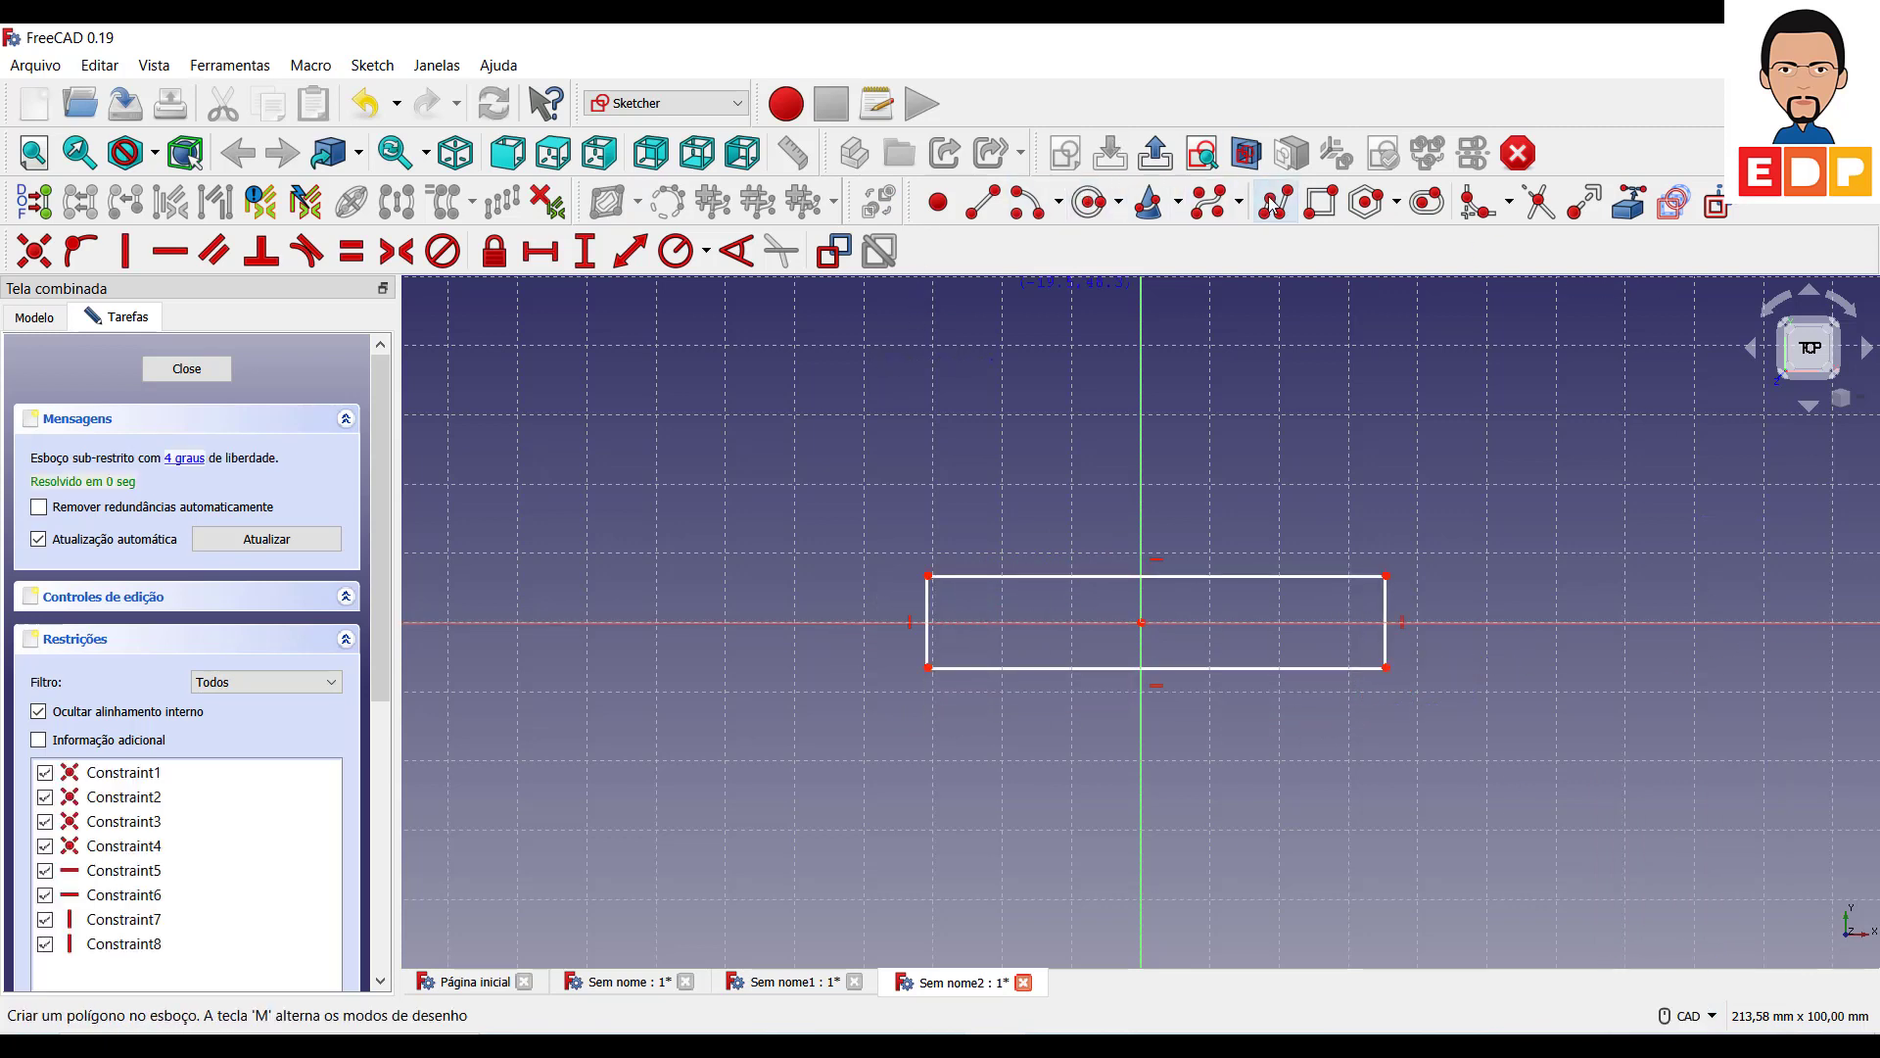
Fillet the rectangle's top-right, bottom-right and bottom-left corners.
click(1479, 203)
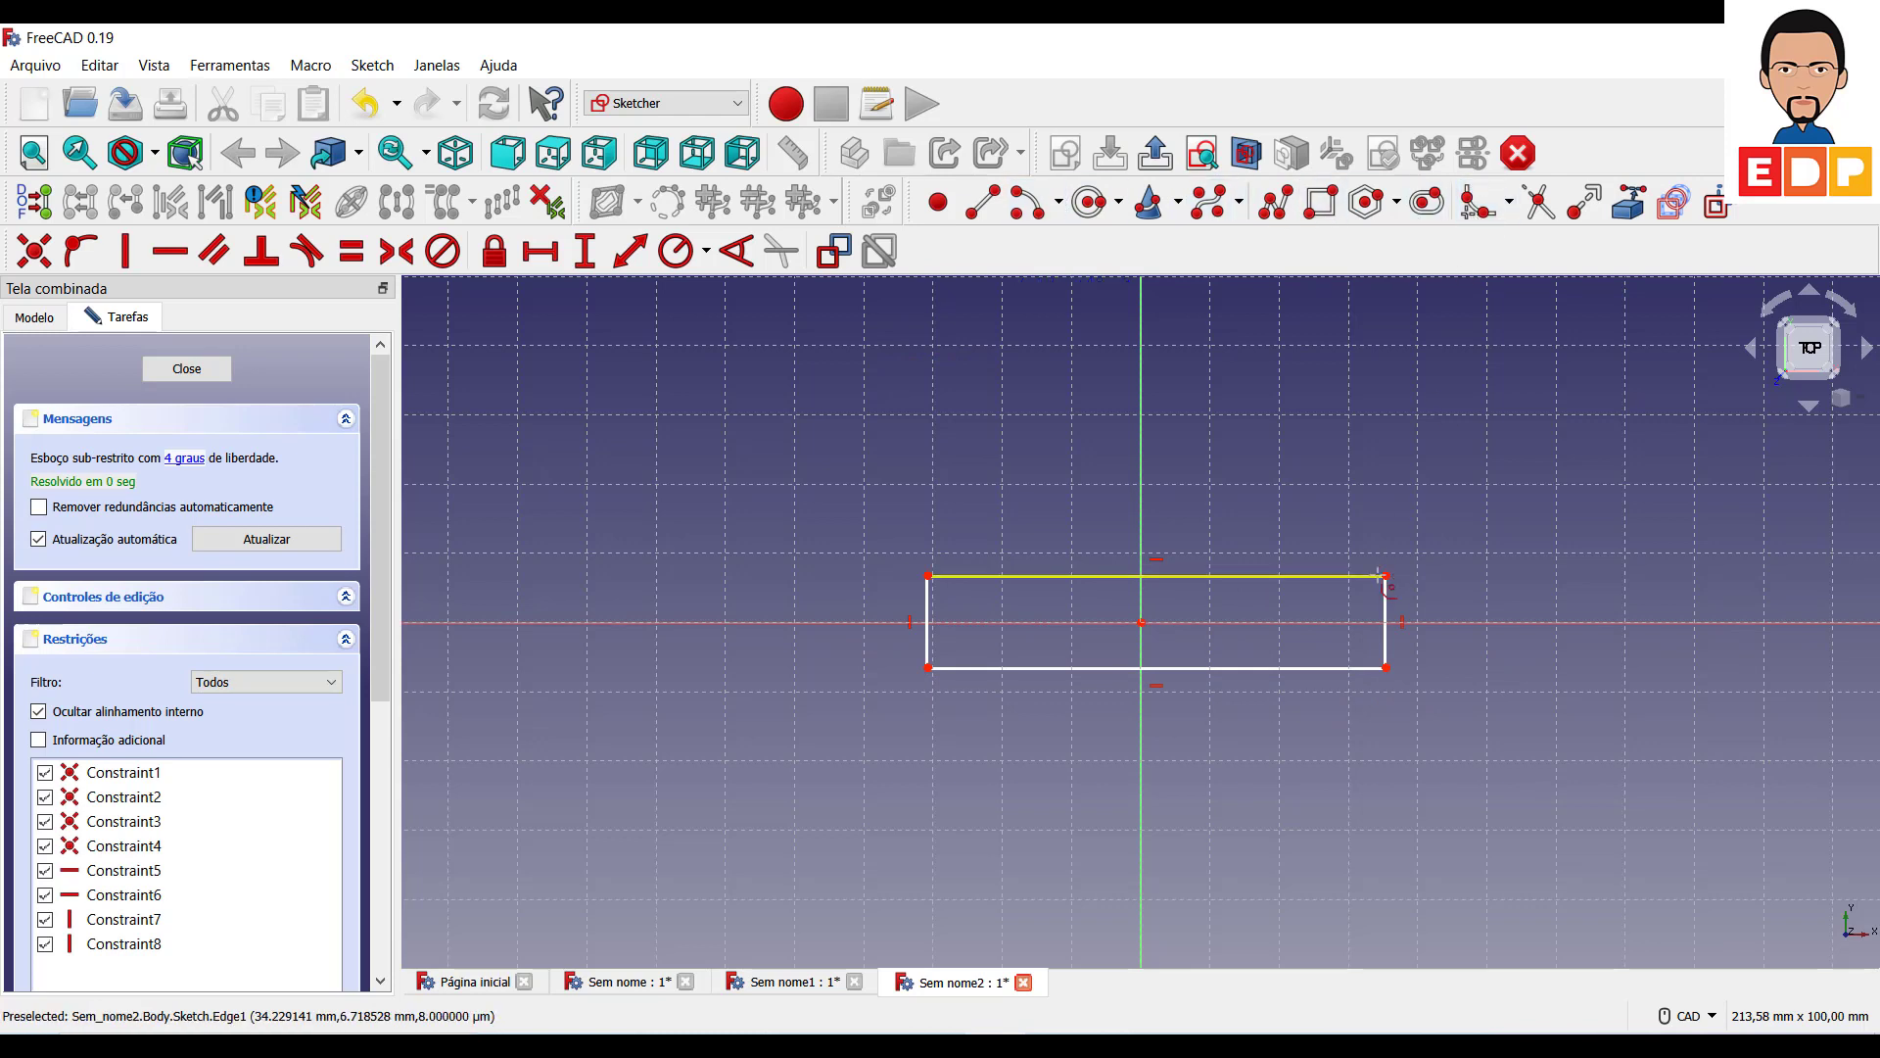
click(1371, 576)
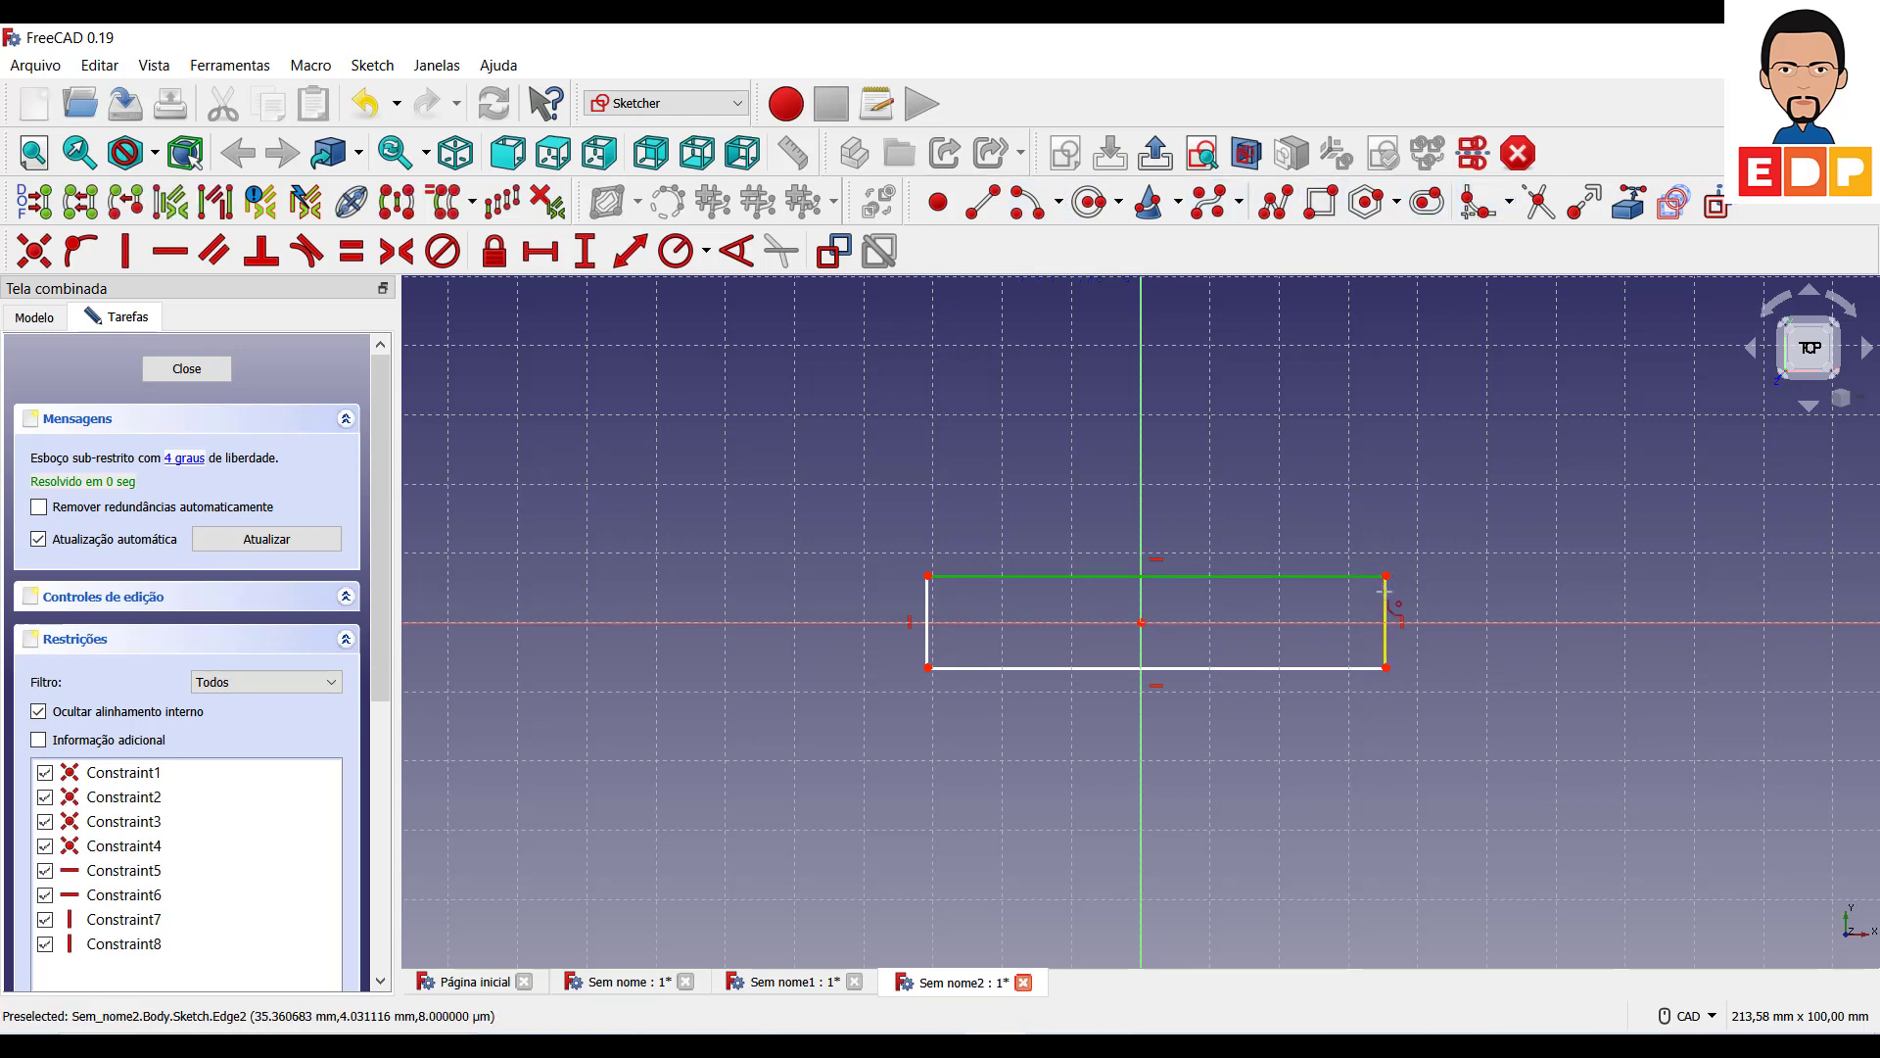
click(1384, 591)
click(1385, 662)
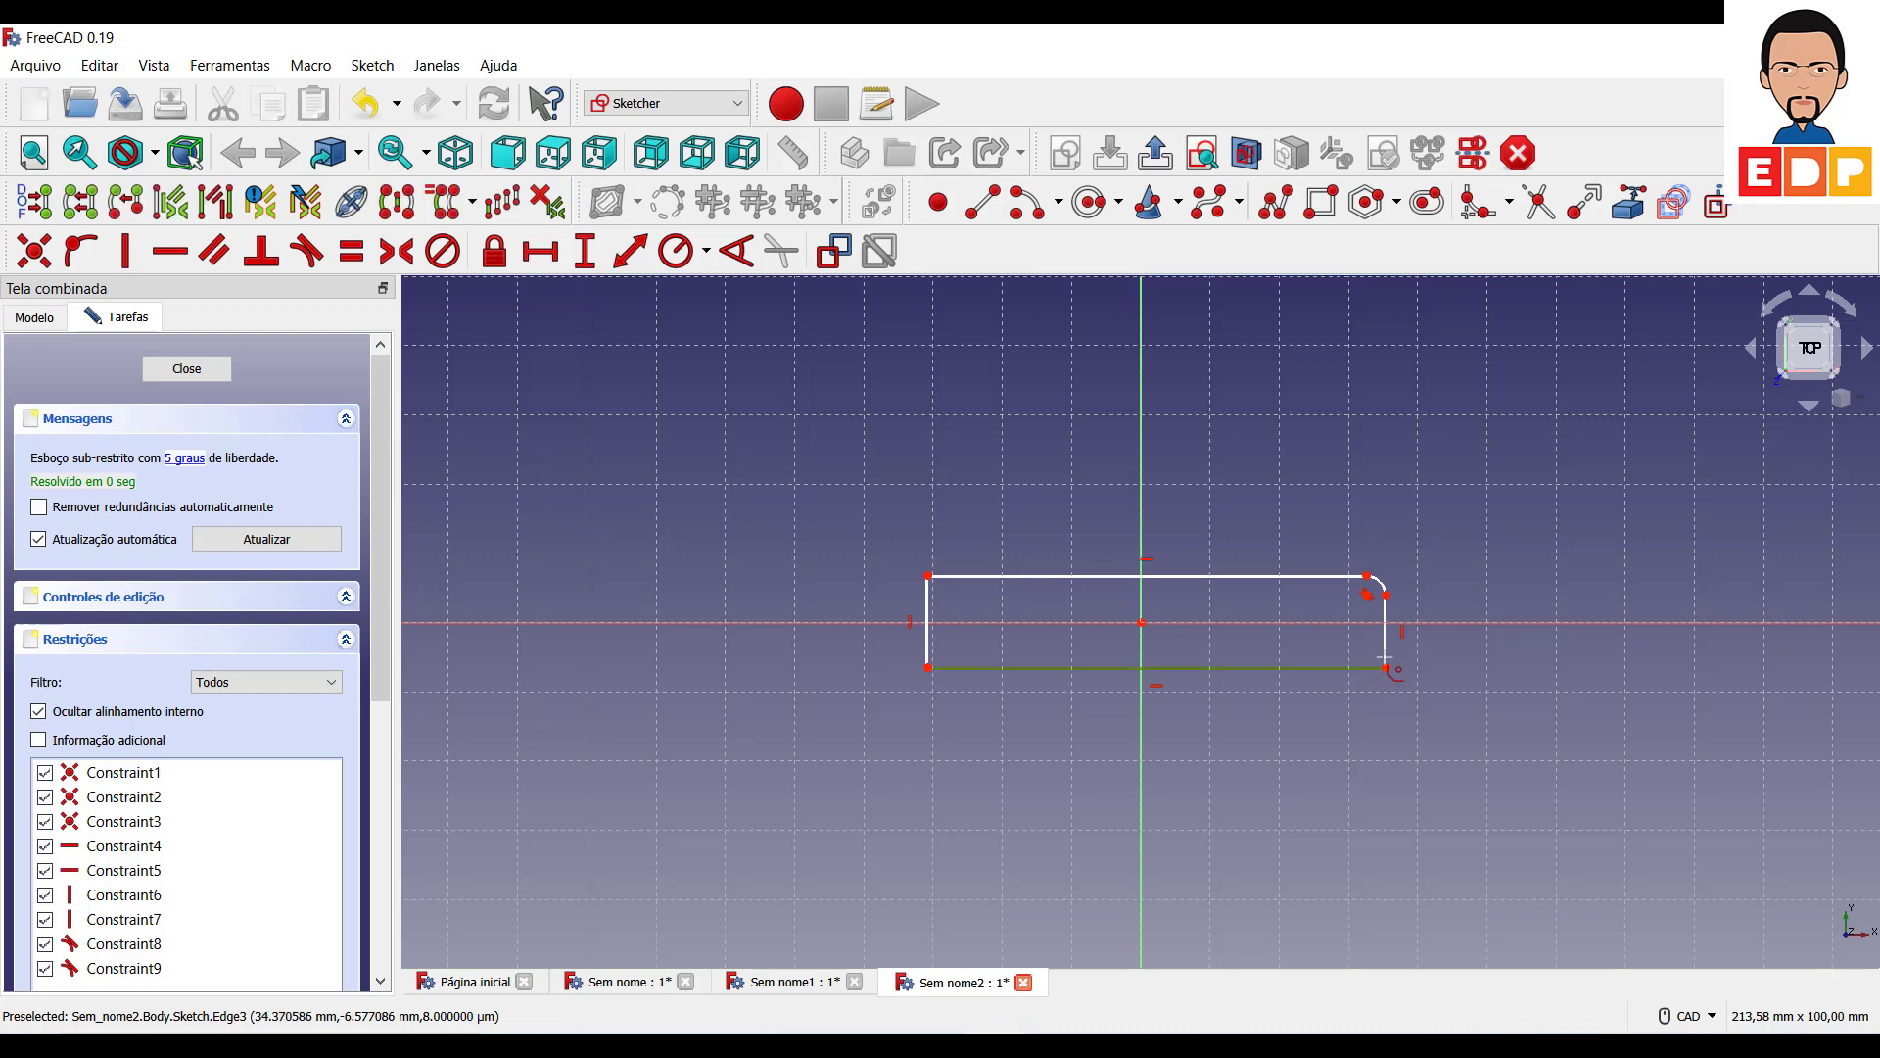
click(1386, 651)
click(930, 662)
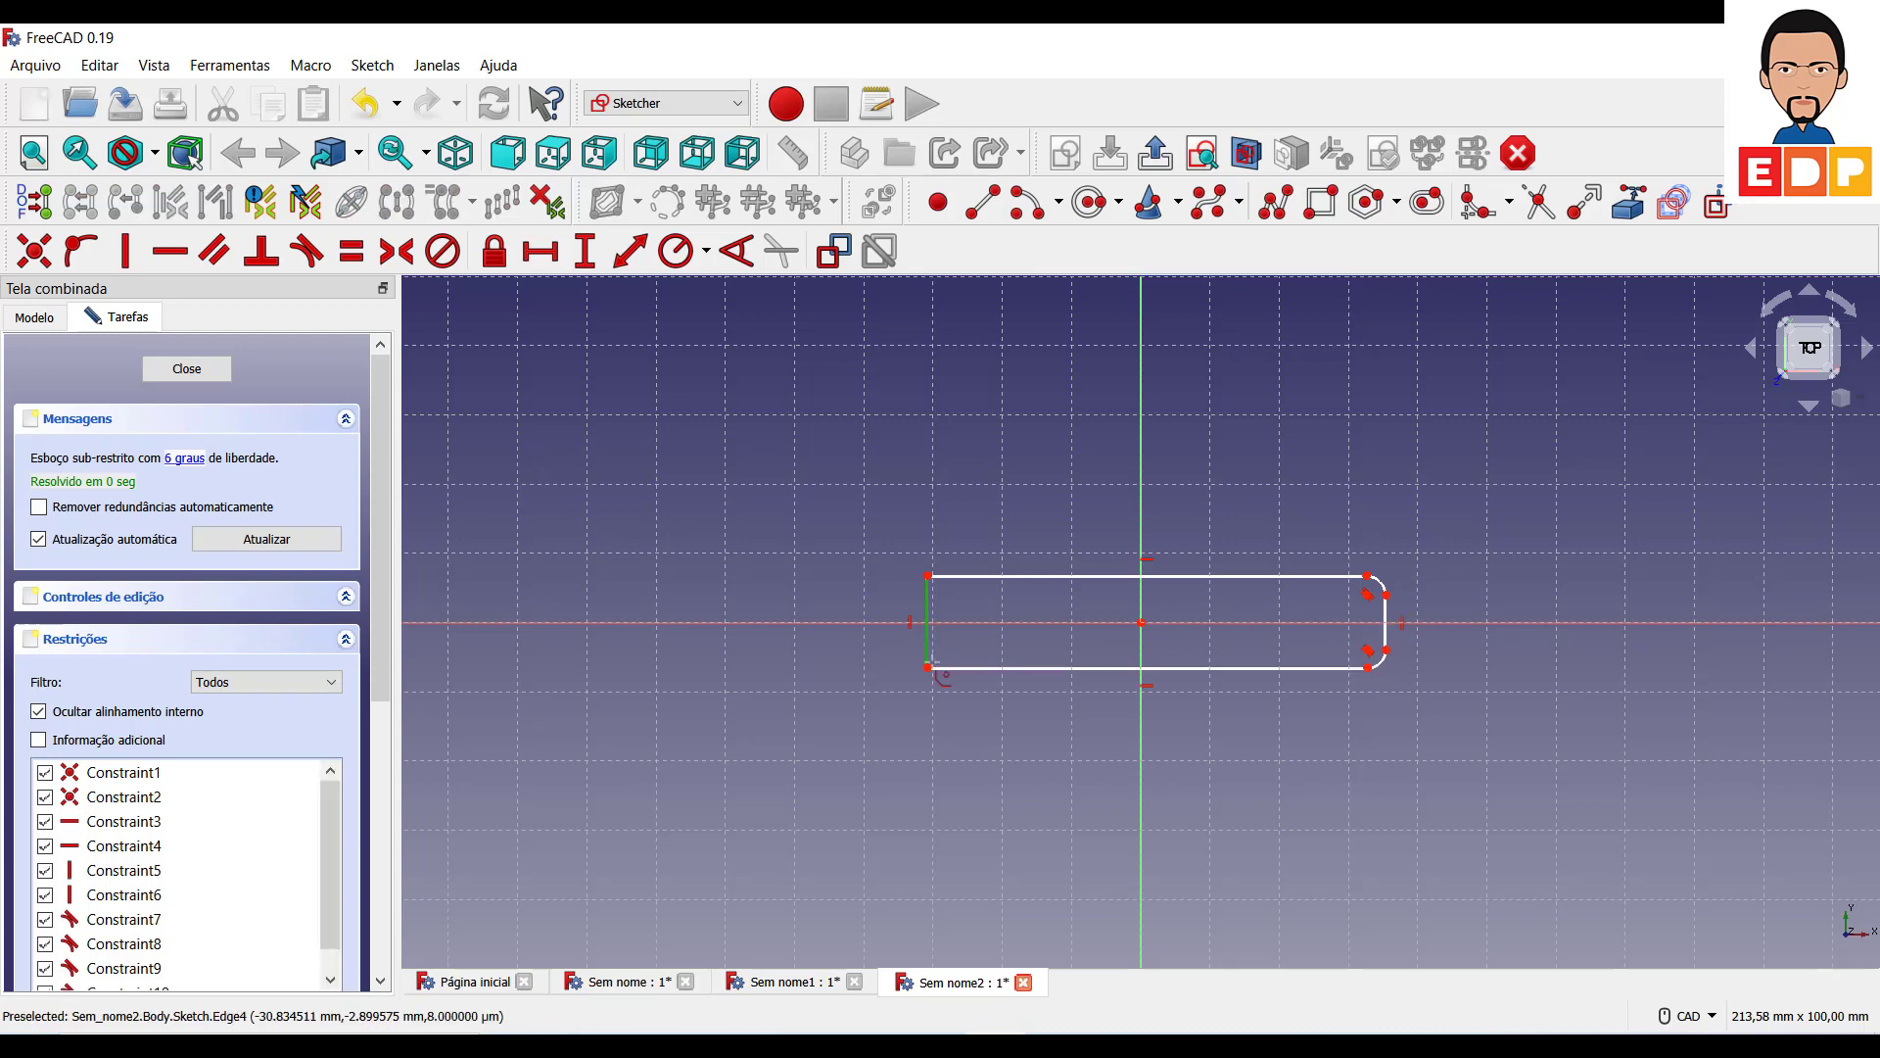
click(941, 669)
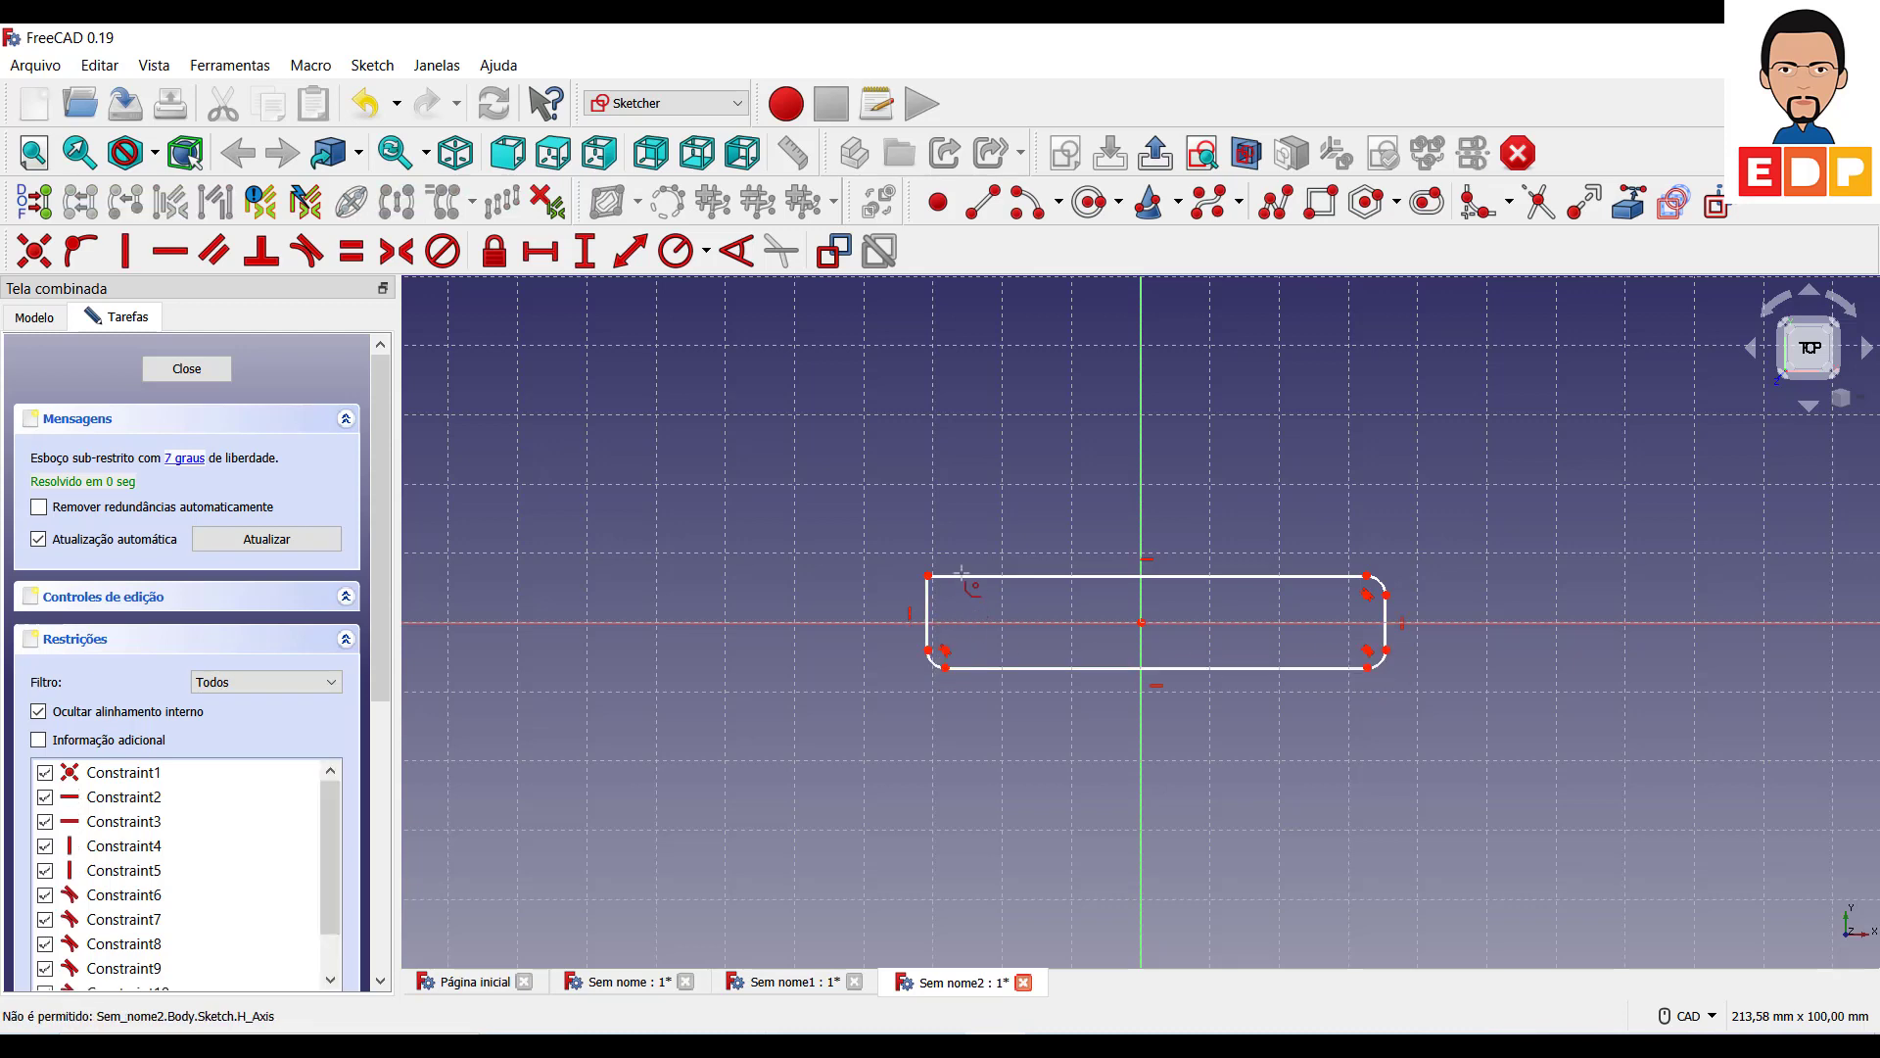
Fillet the remaining top-left corner of the rectangle.
click(960, 581)
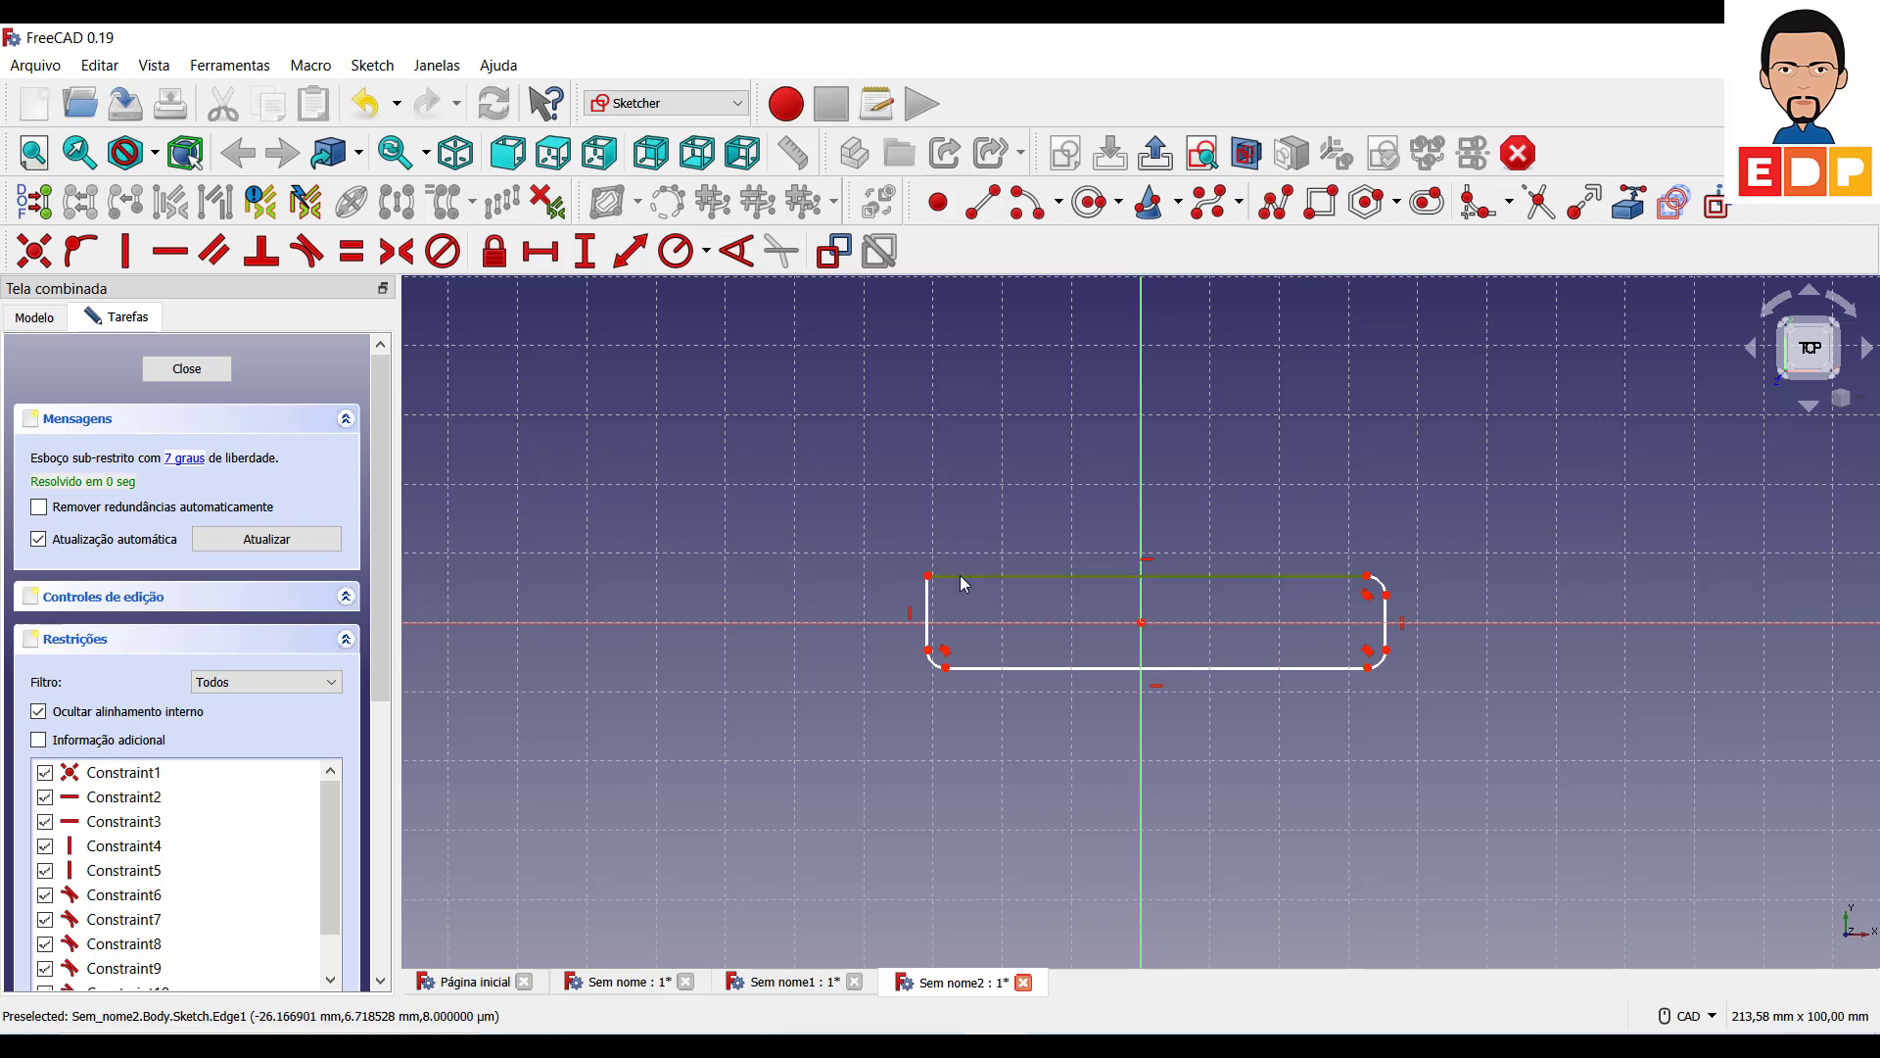
click(1067, 447)
click(1479, 202)
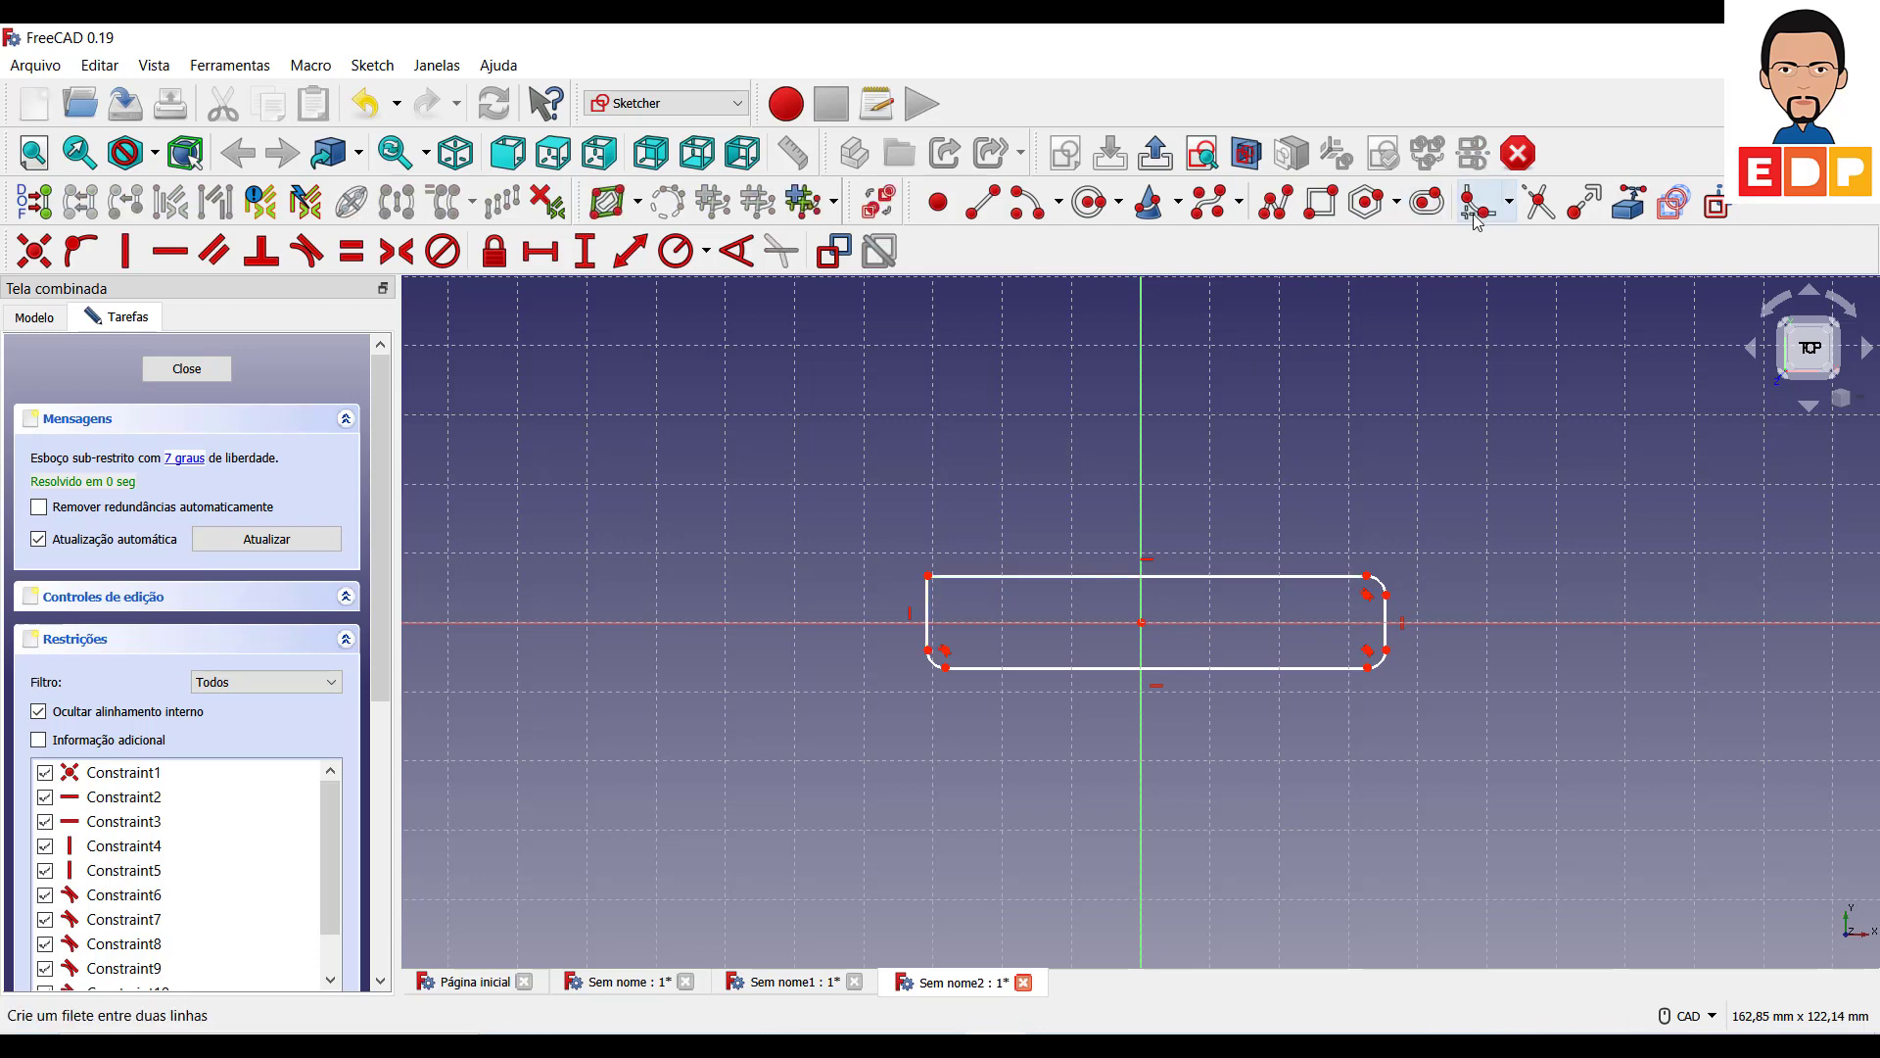
click(969, 577)
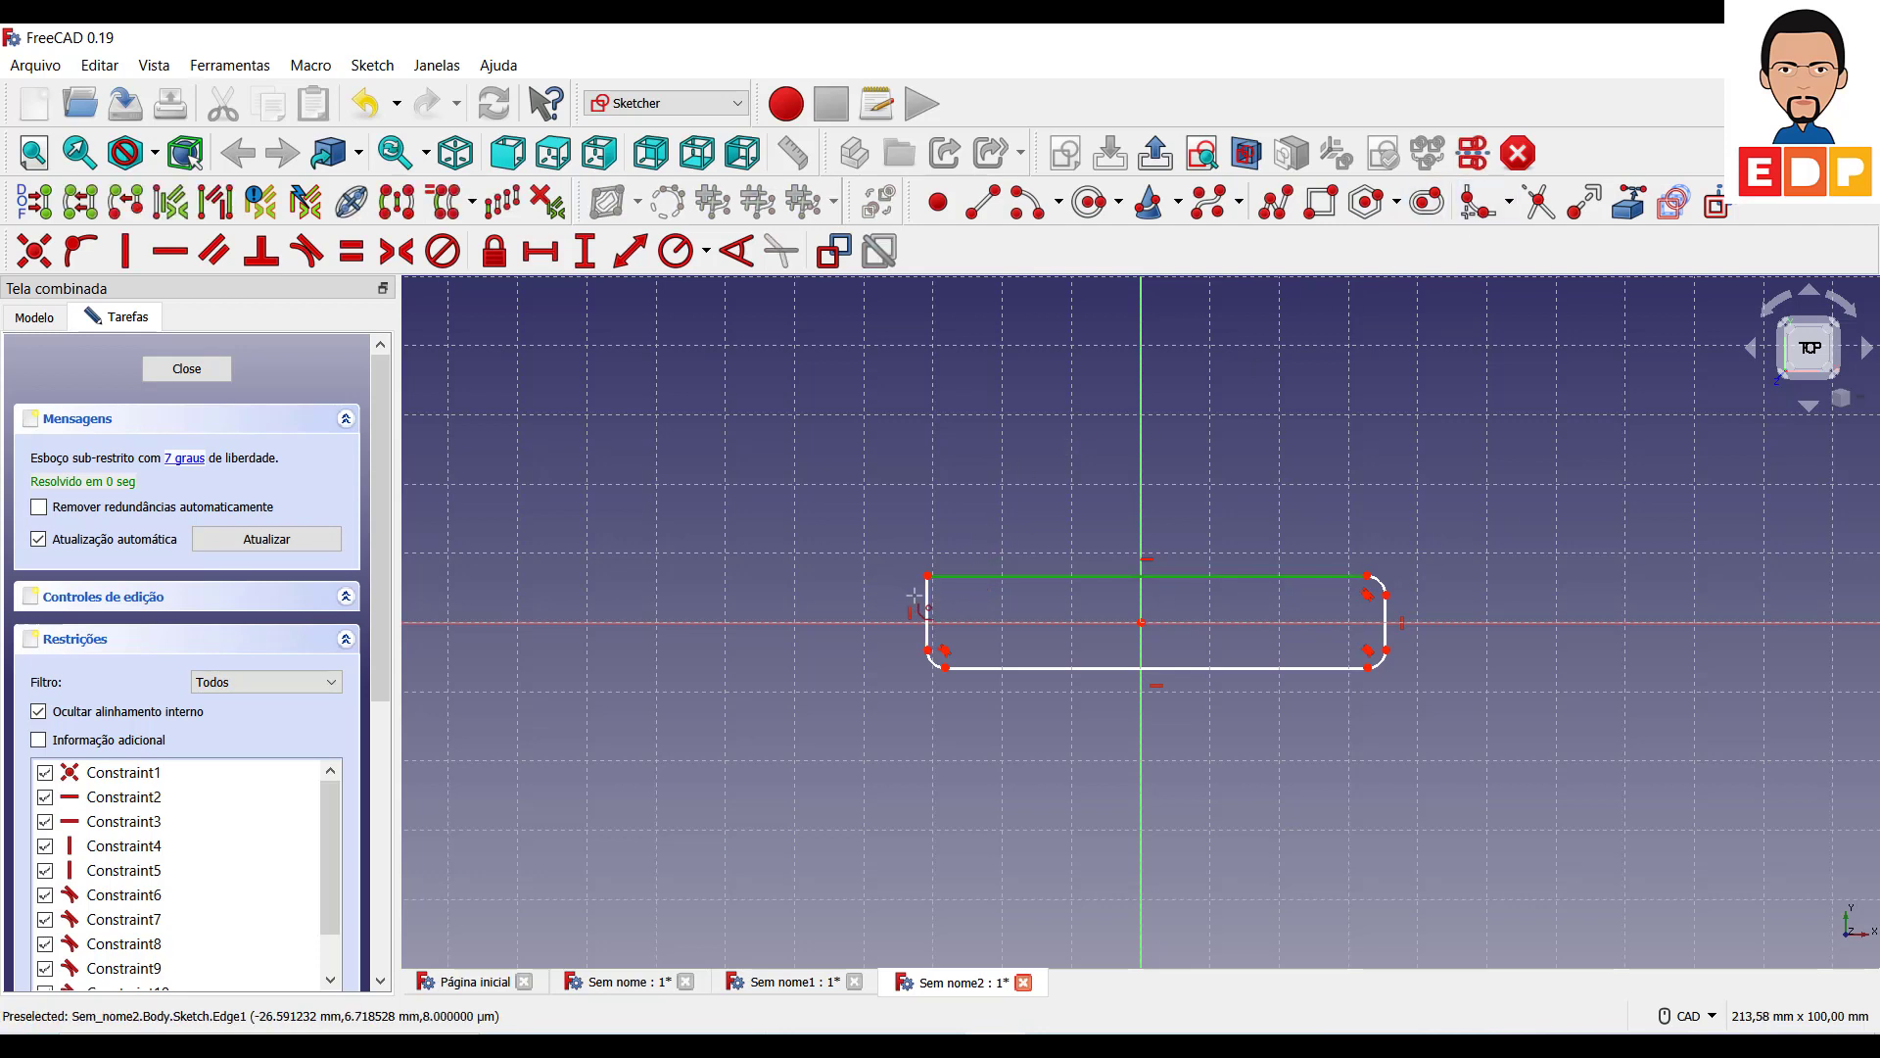
click(882, 577)
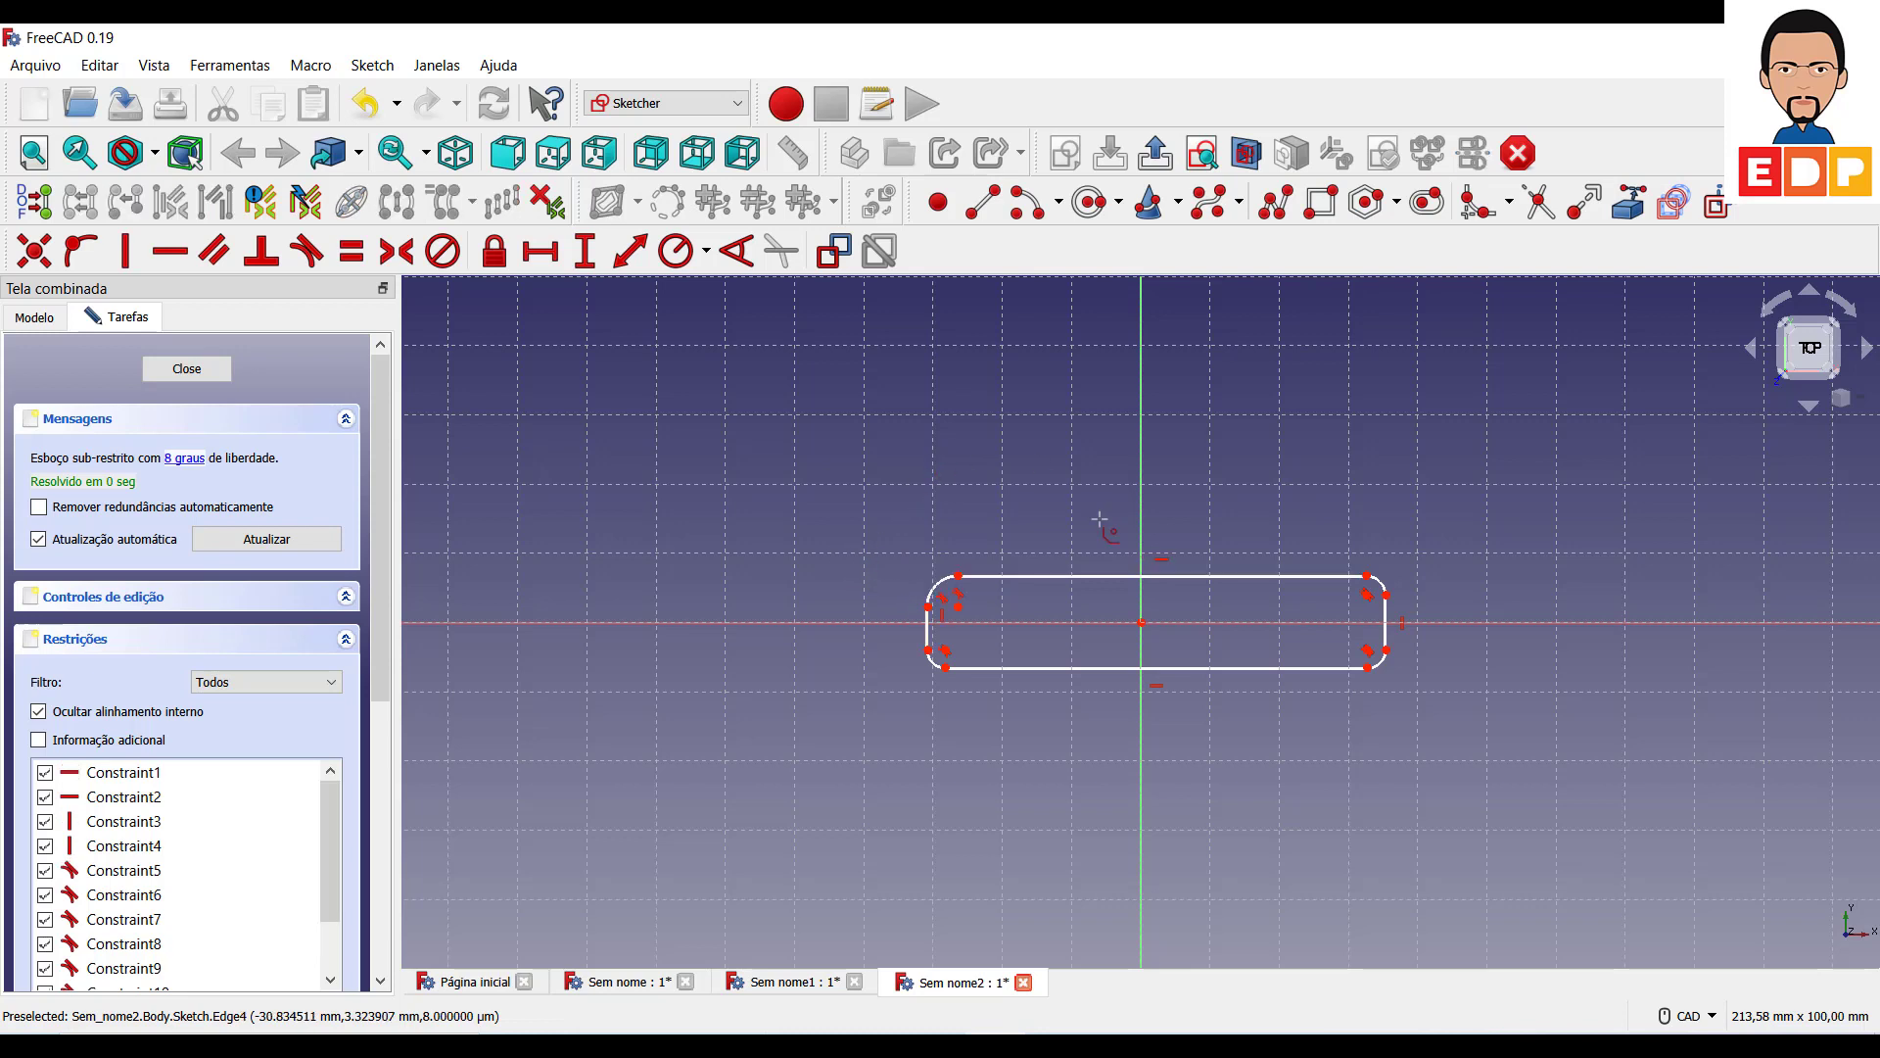
scroll(1099, 519, up, 2)
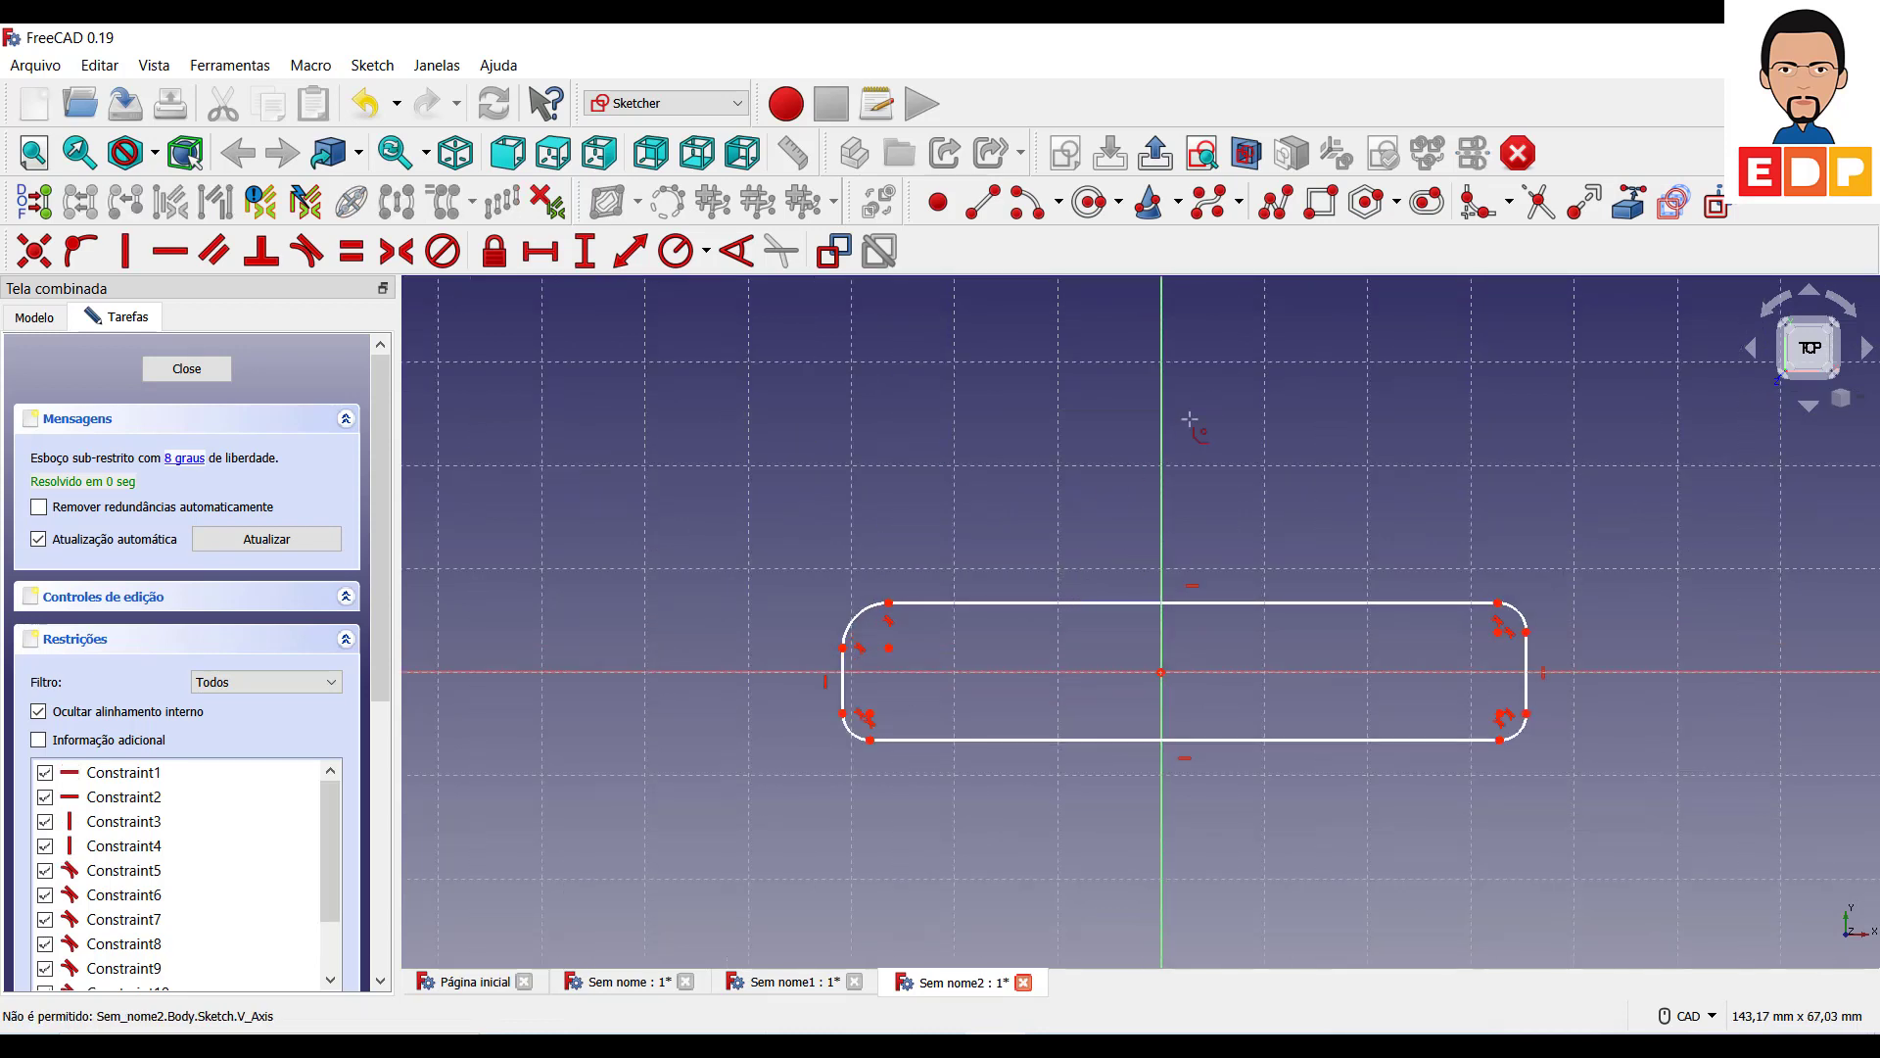
Give the top-right corner arc a 2,5 mm radius.
click(1525, 623)
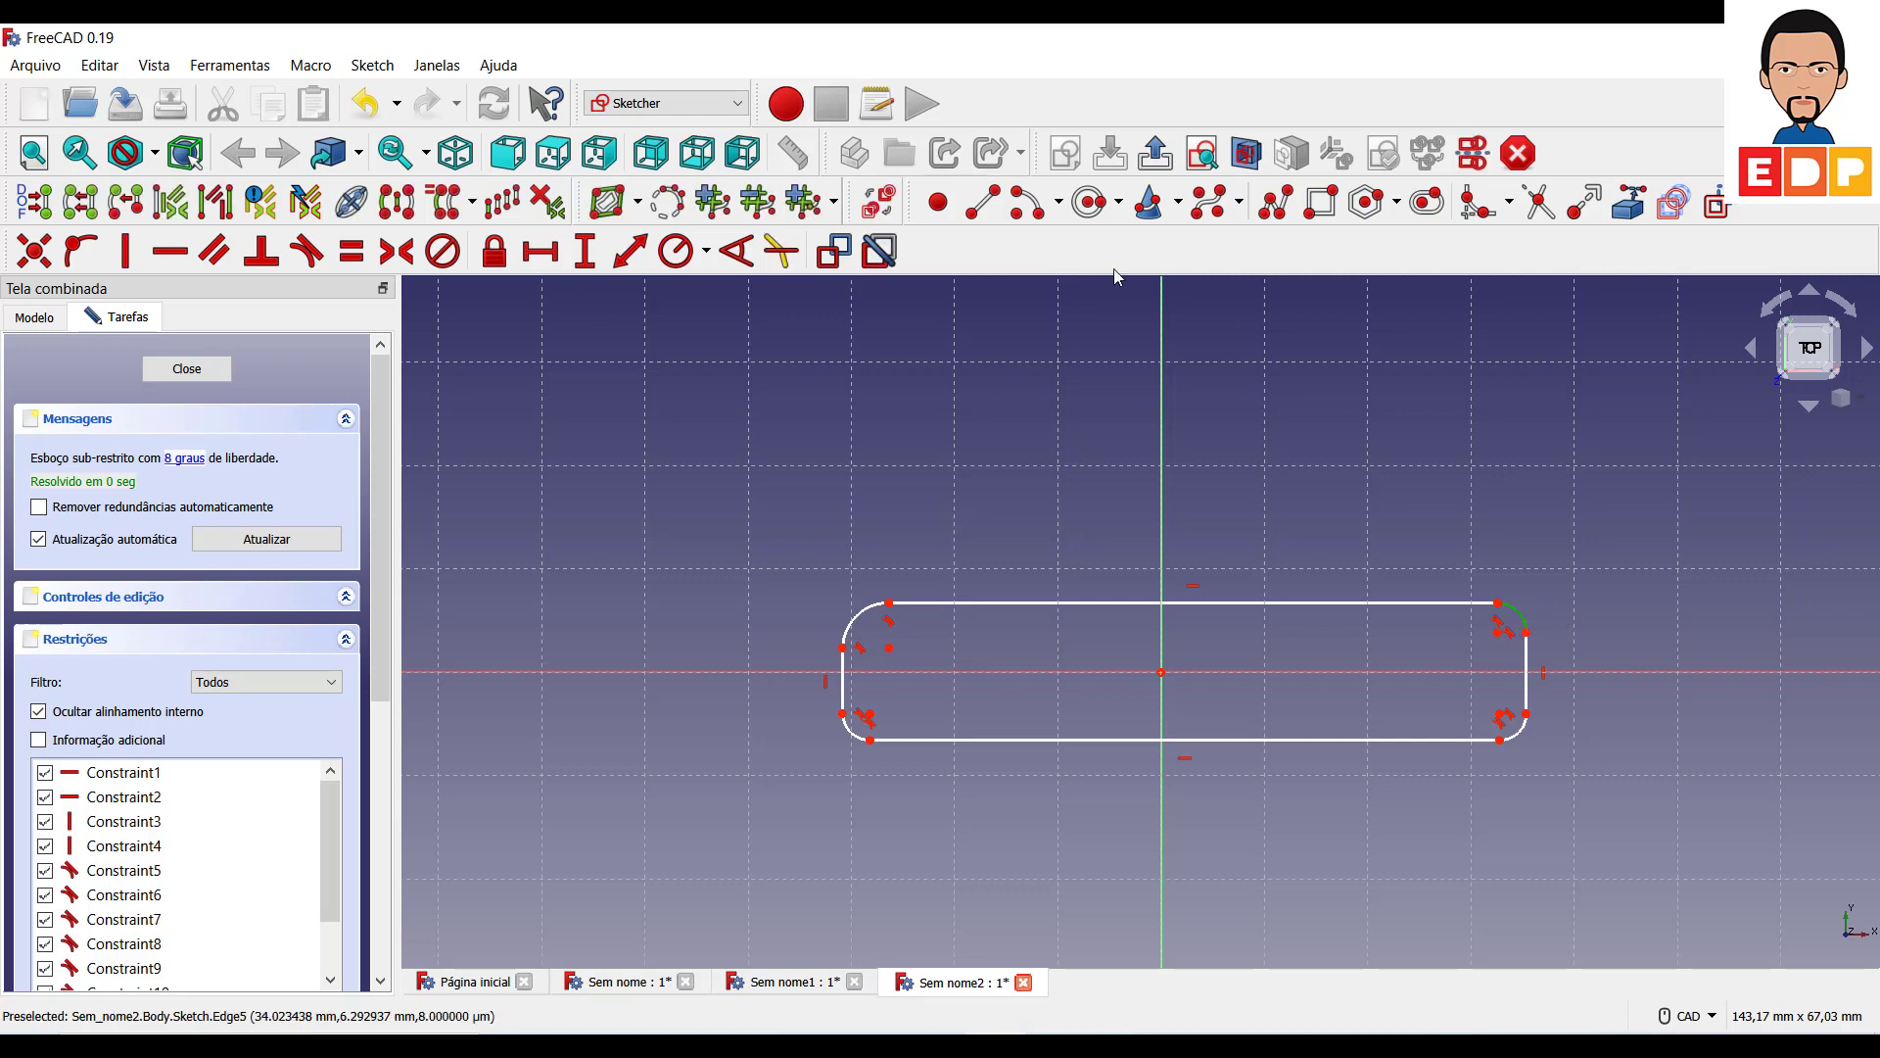
click(676, 251)
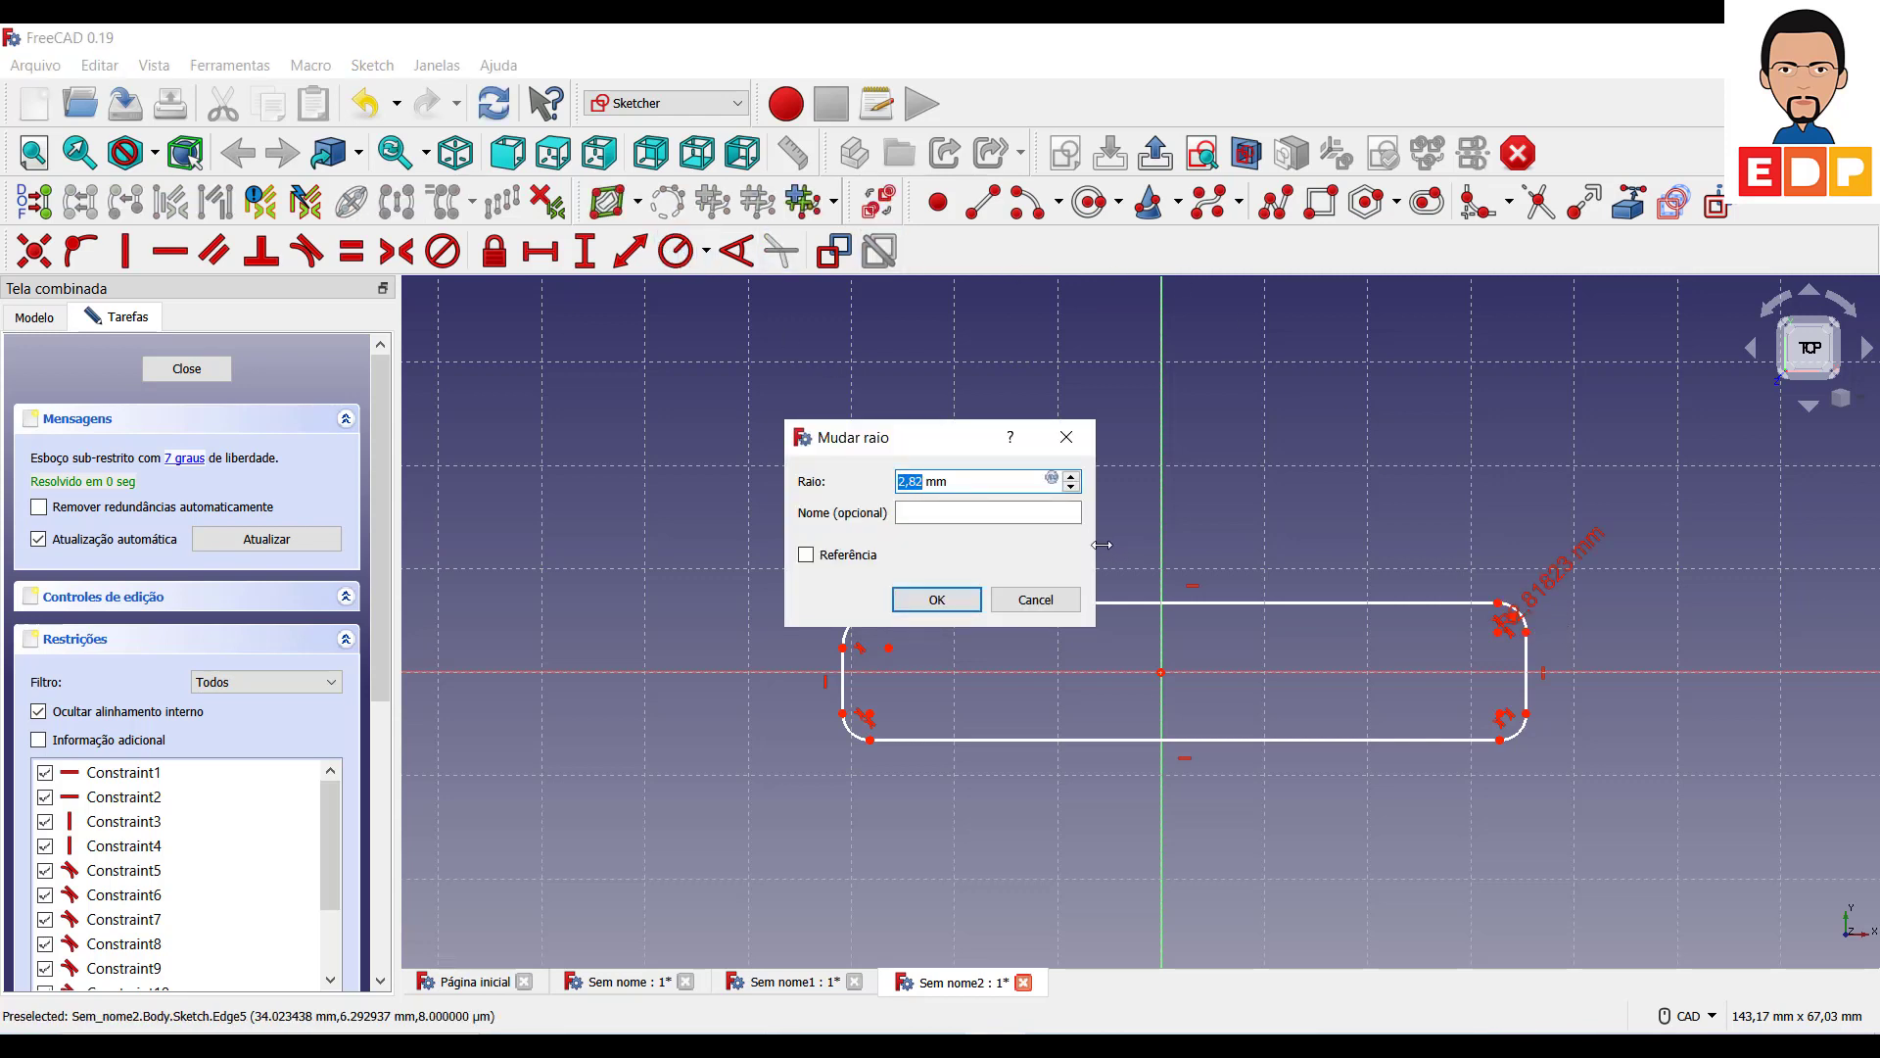
text(2,5)
key(Return)
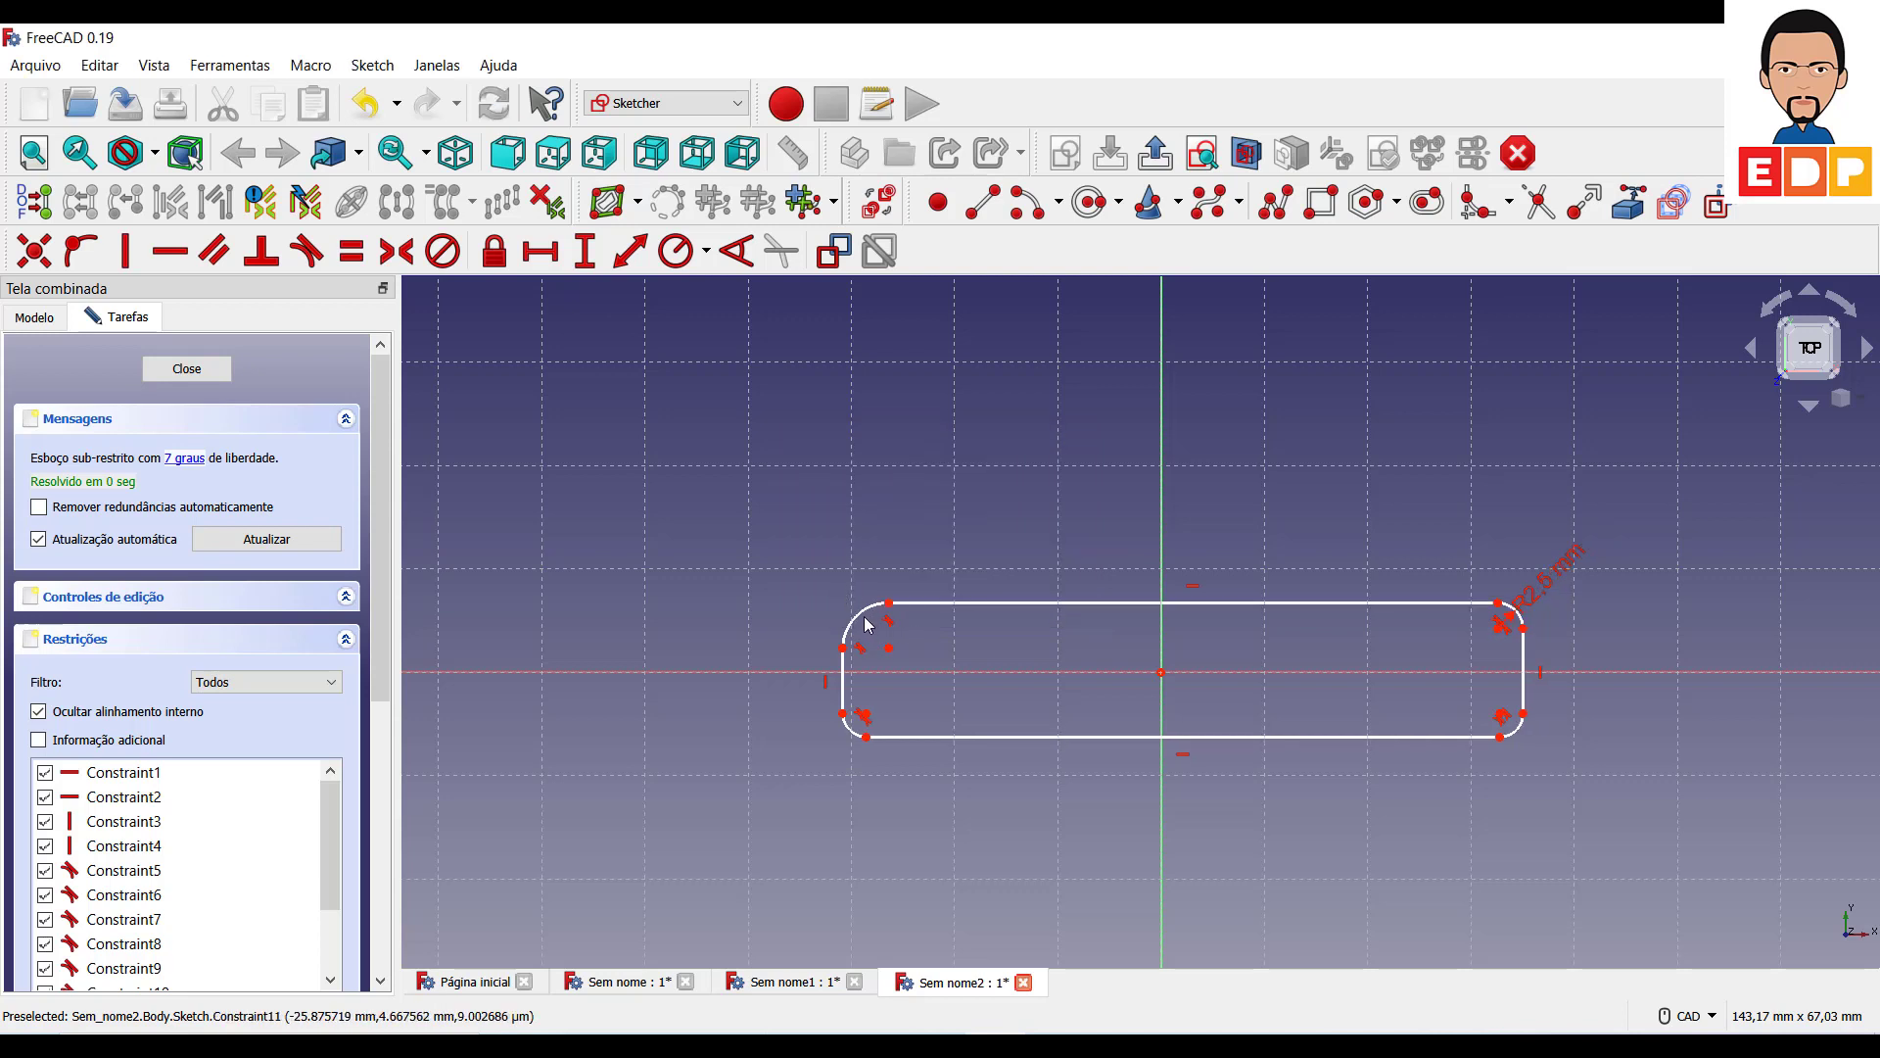
Make all four corner arcs equal in radius.
click(1519, 627)
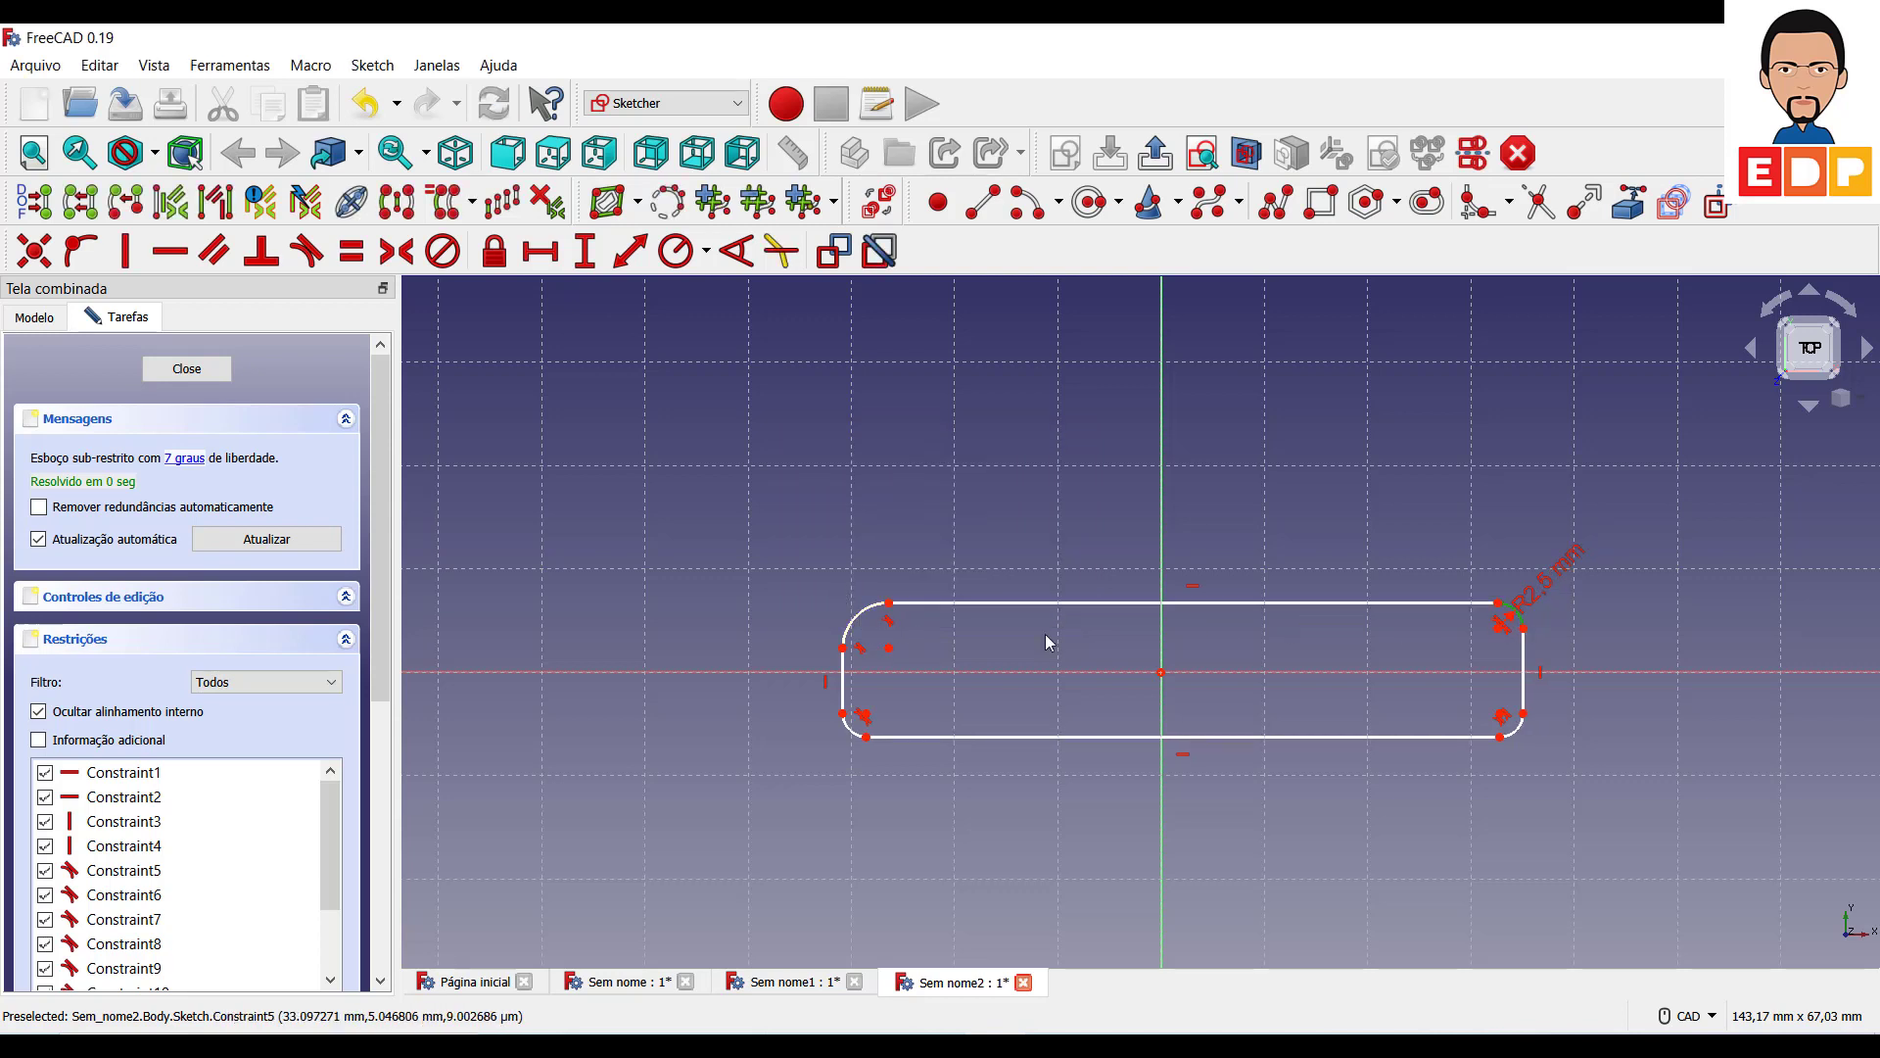
click(858, 620)
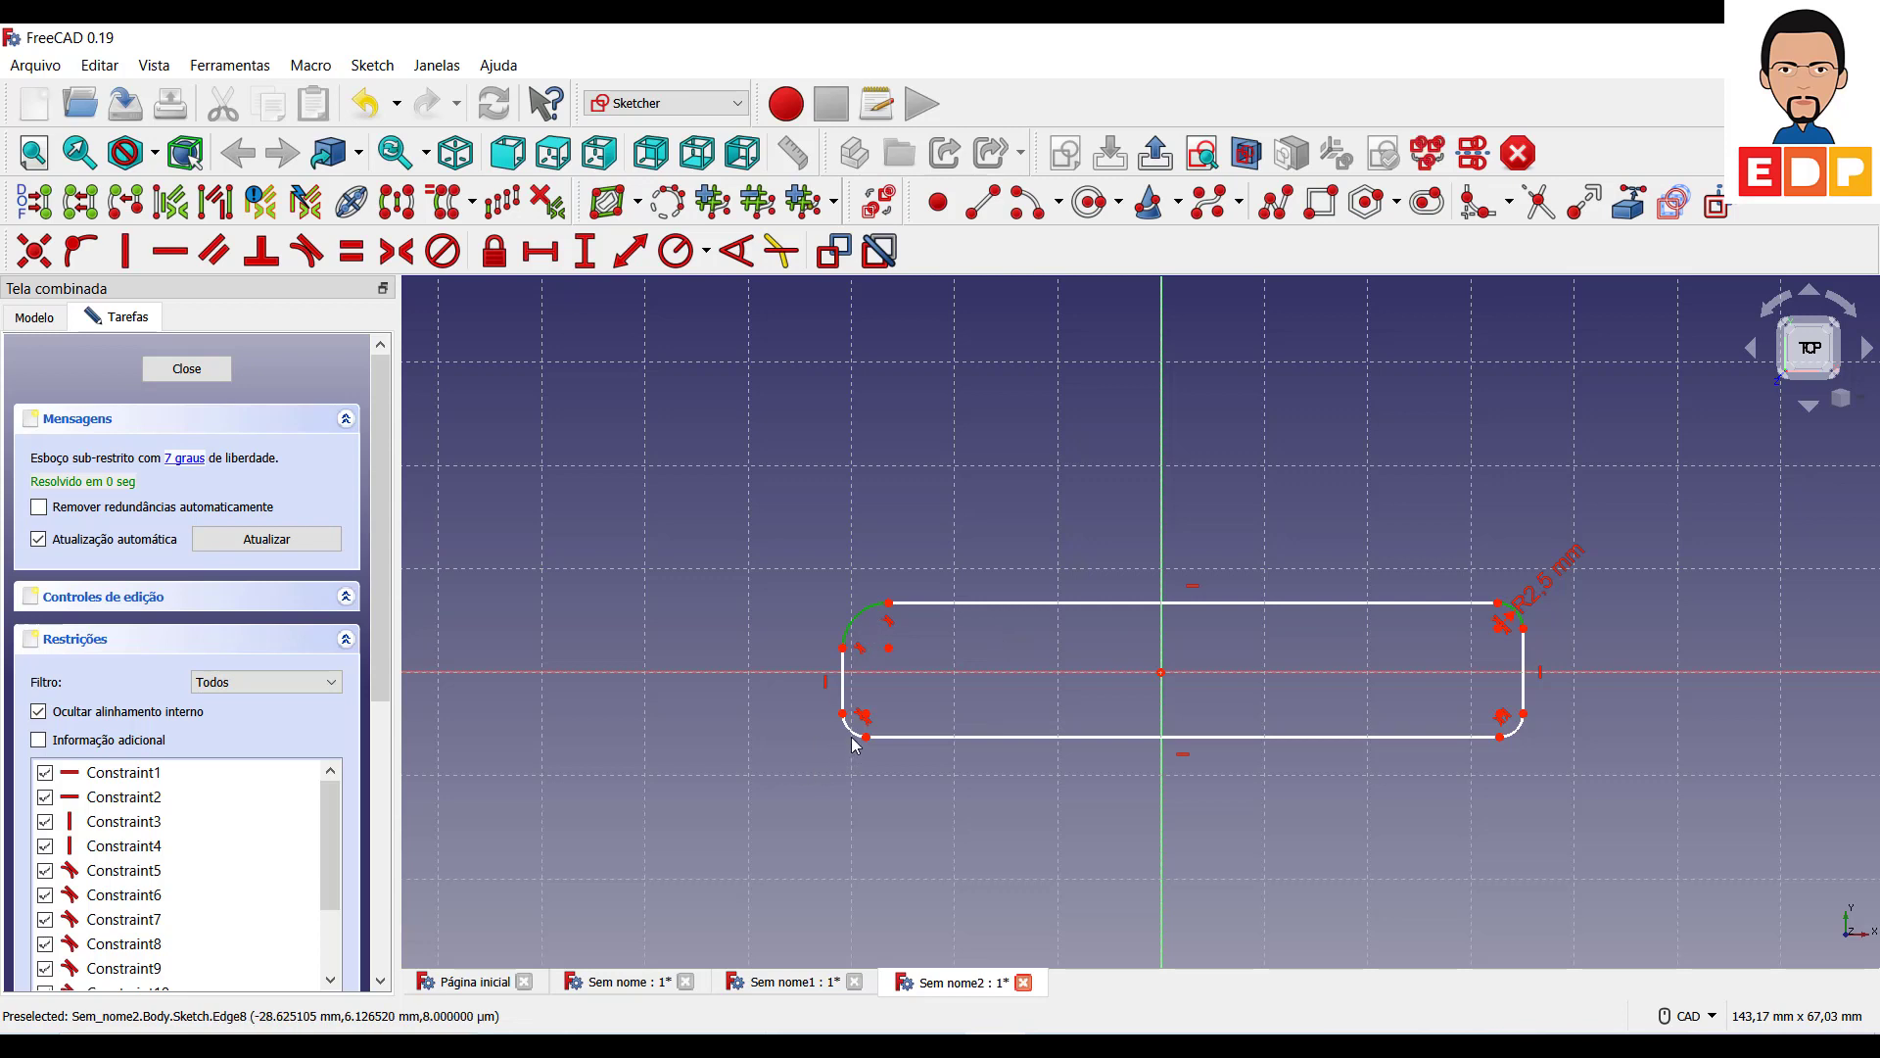
click(849, 729)
click(1519, 734)
click(338, 254)
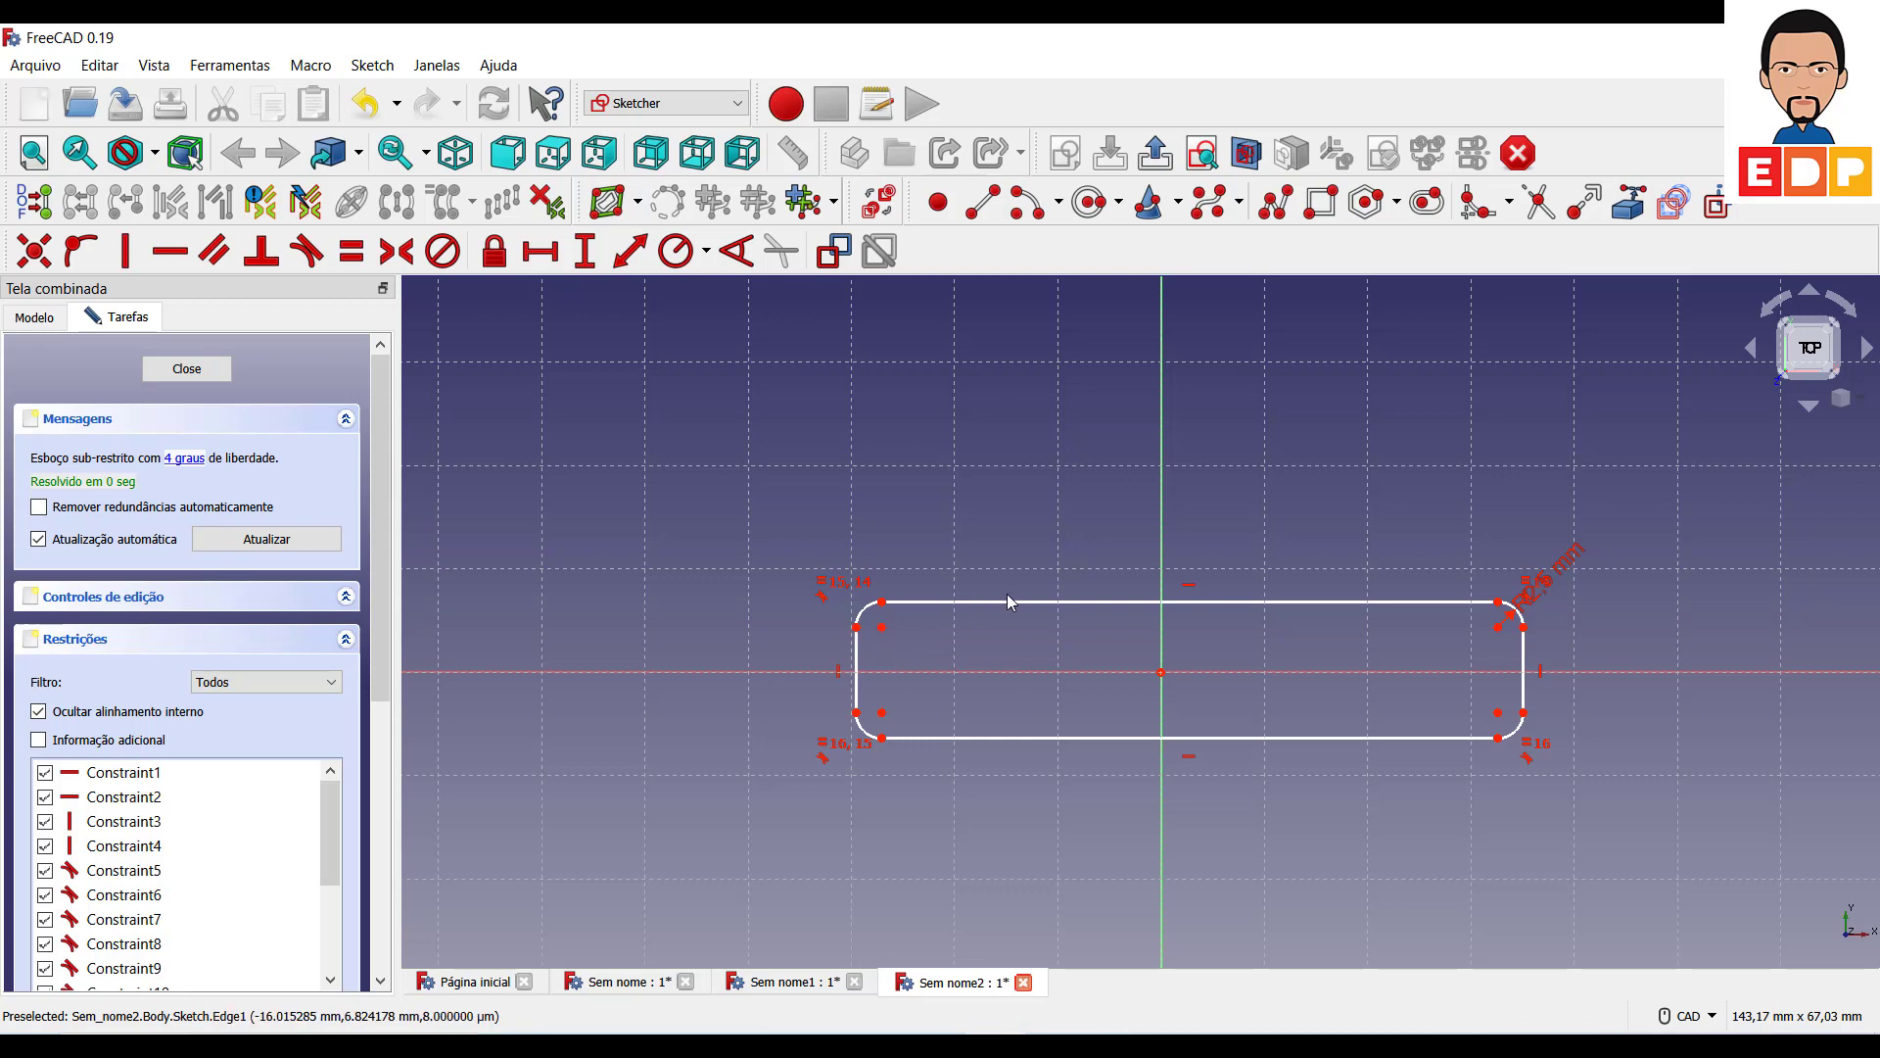
Place the top-left corner point 5 mm above the horizontal axis.
click(882, 601)
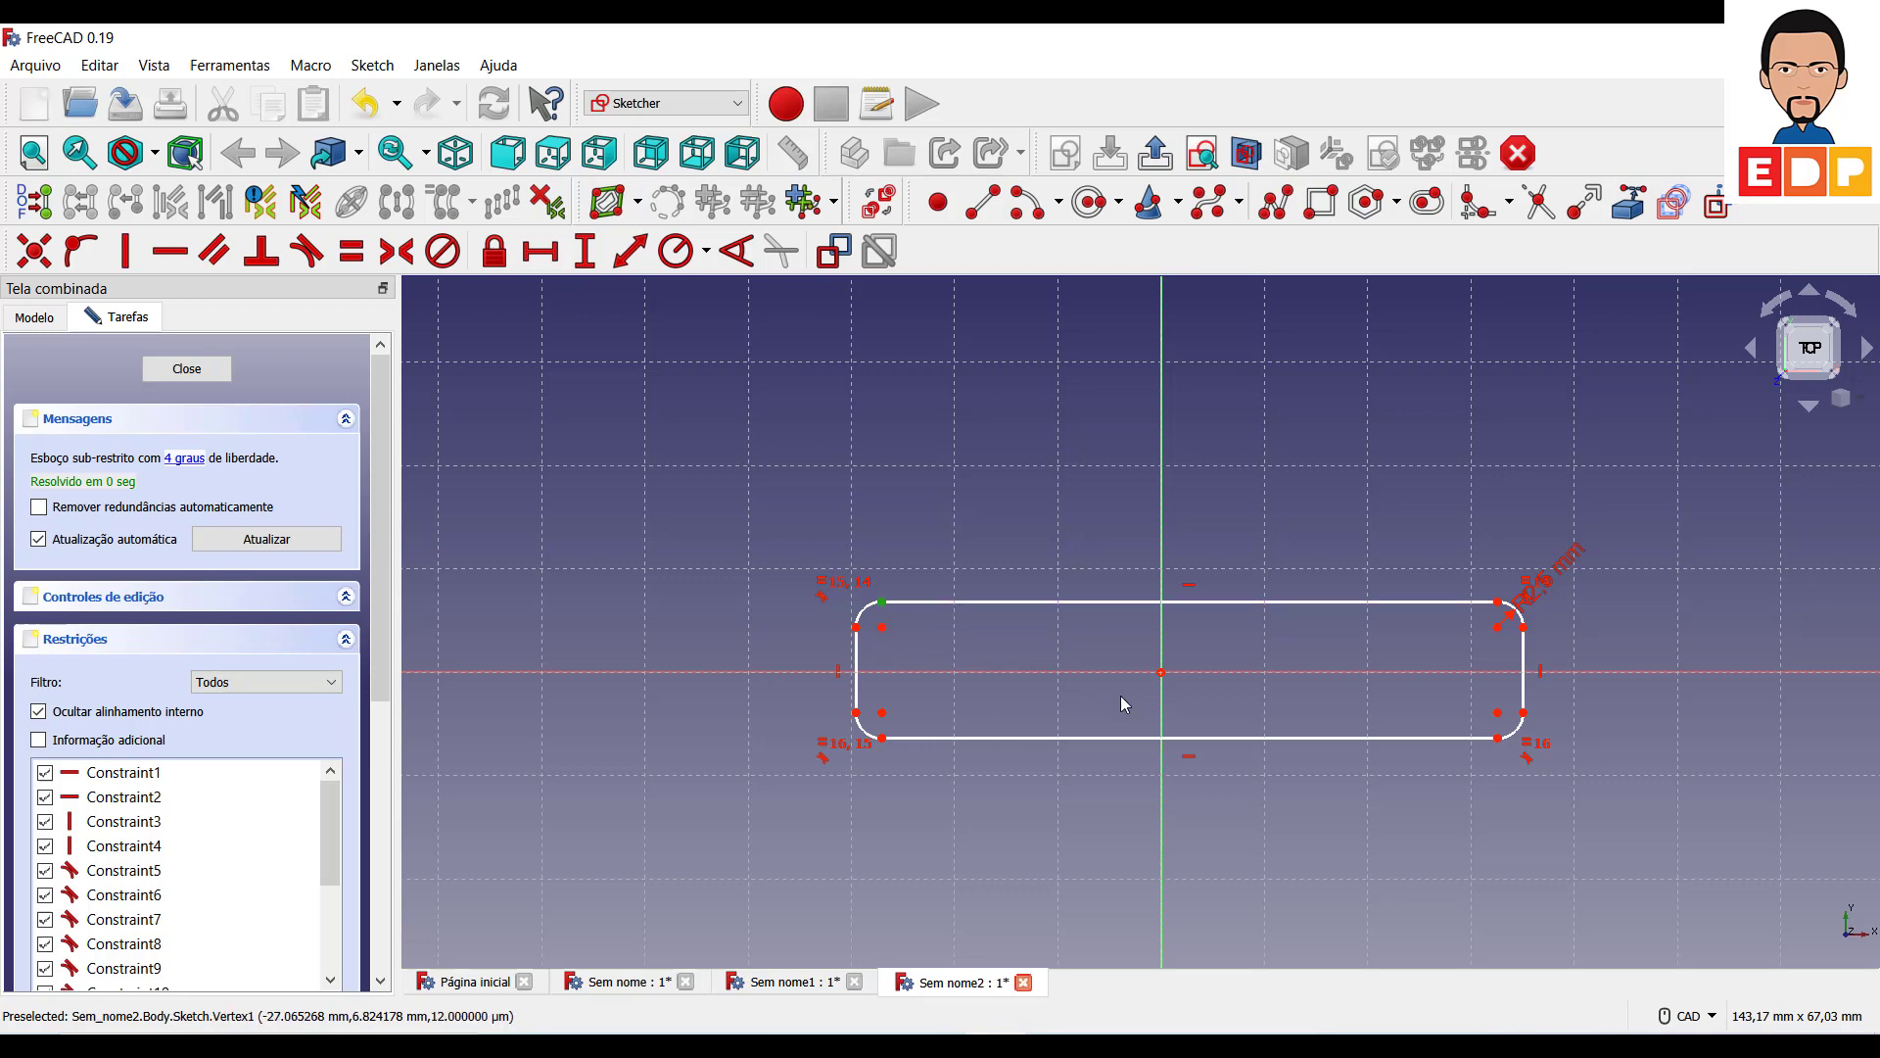
click(1173, 680)
click(630, 251)
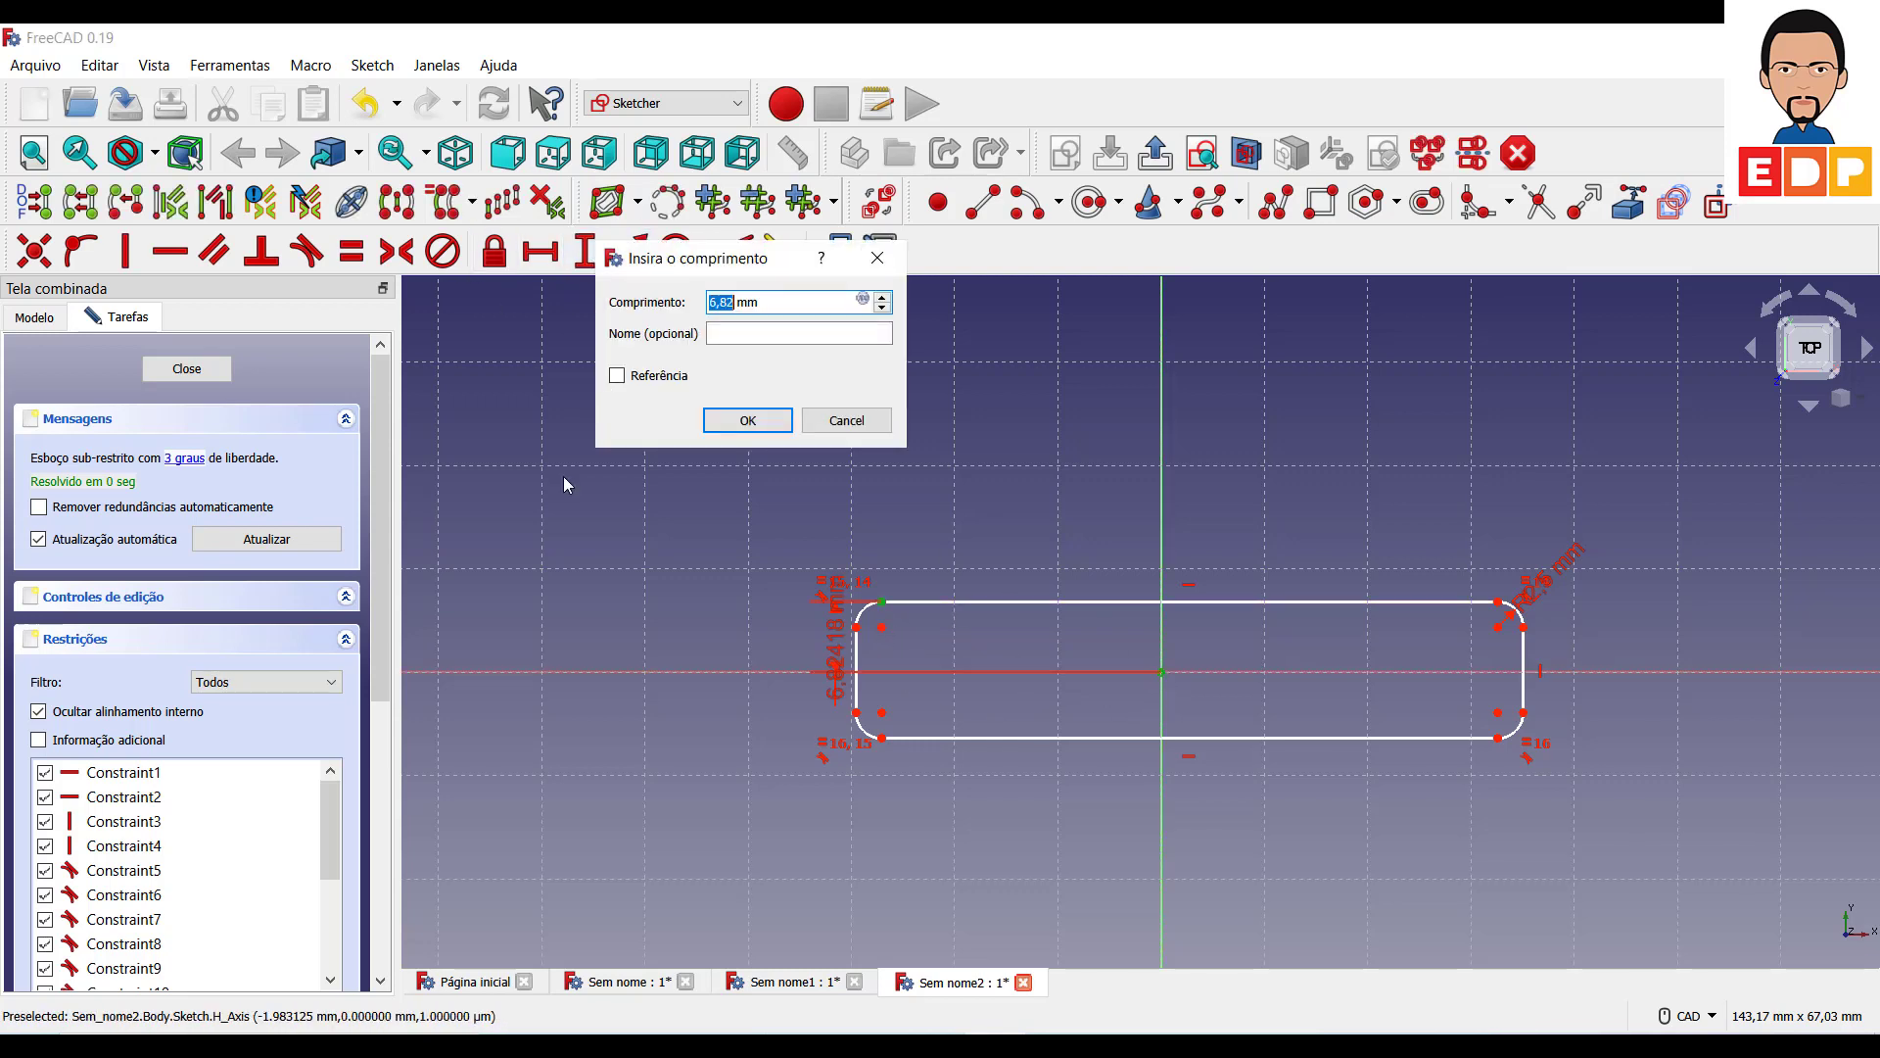
text(5)
key(Return)
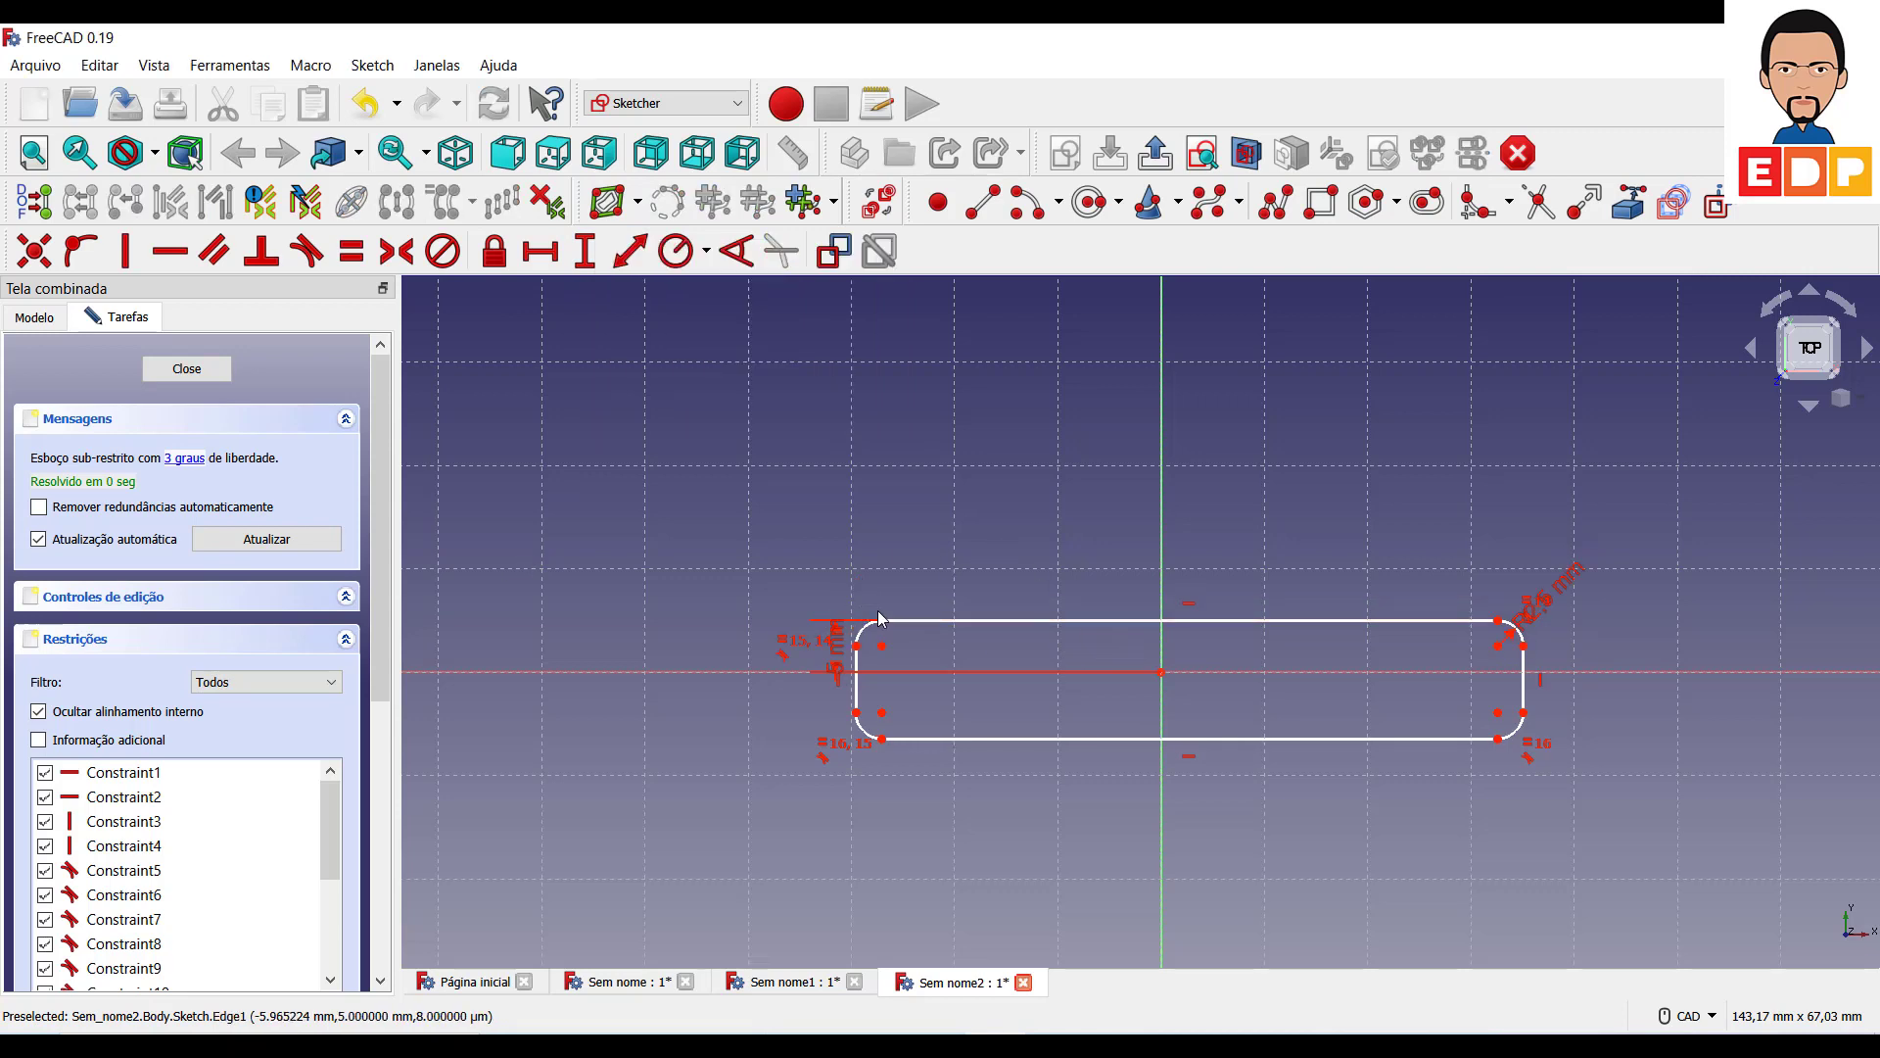
Set the left side height to 10 mm and move both dimension labels aside.
click(882, 621)
click(882, 739)
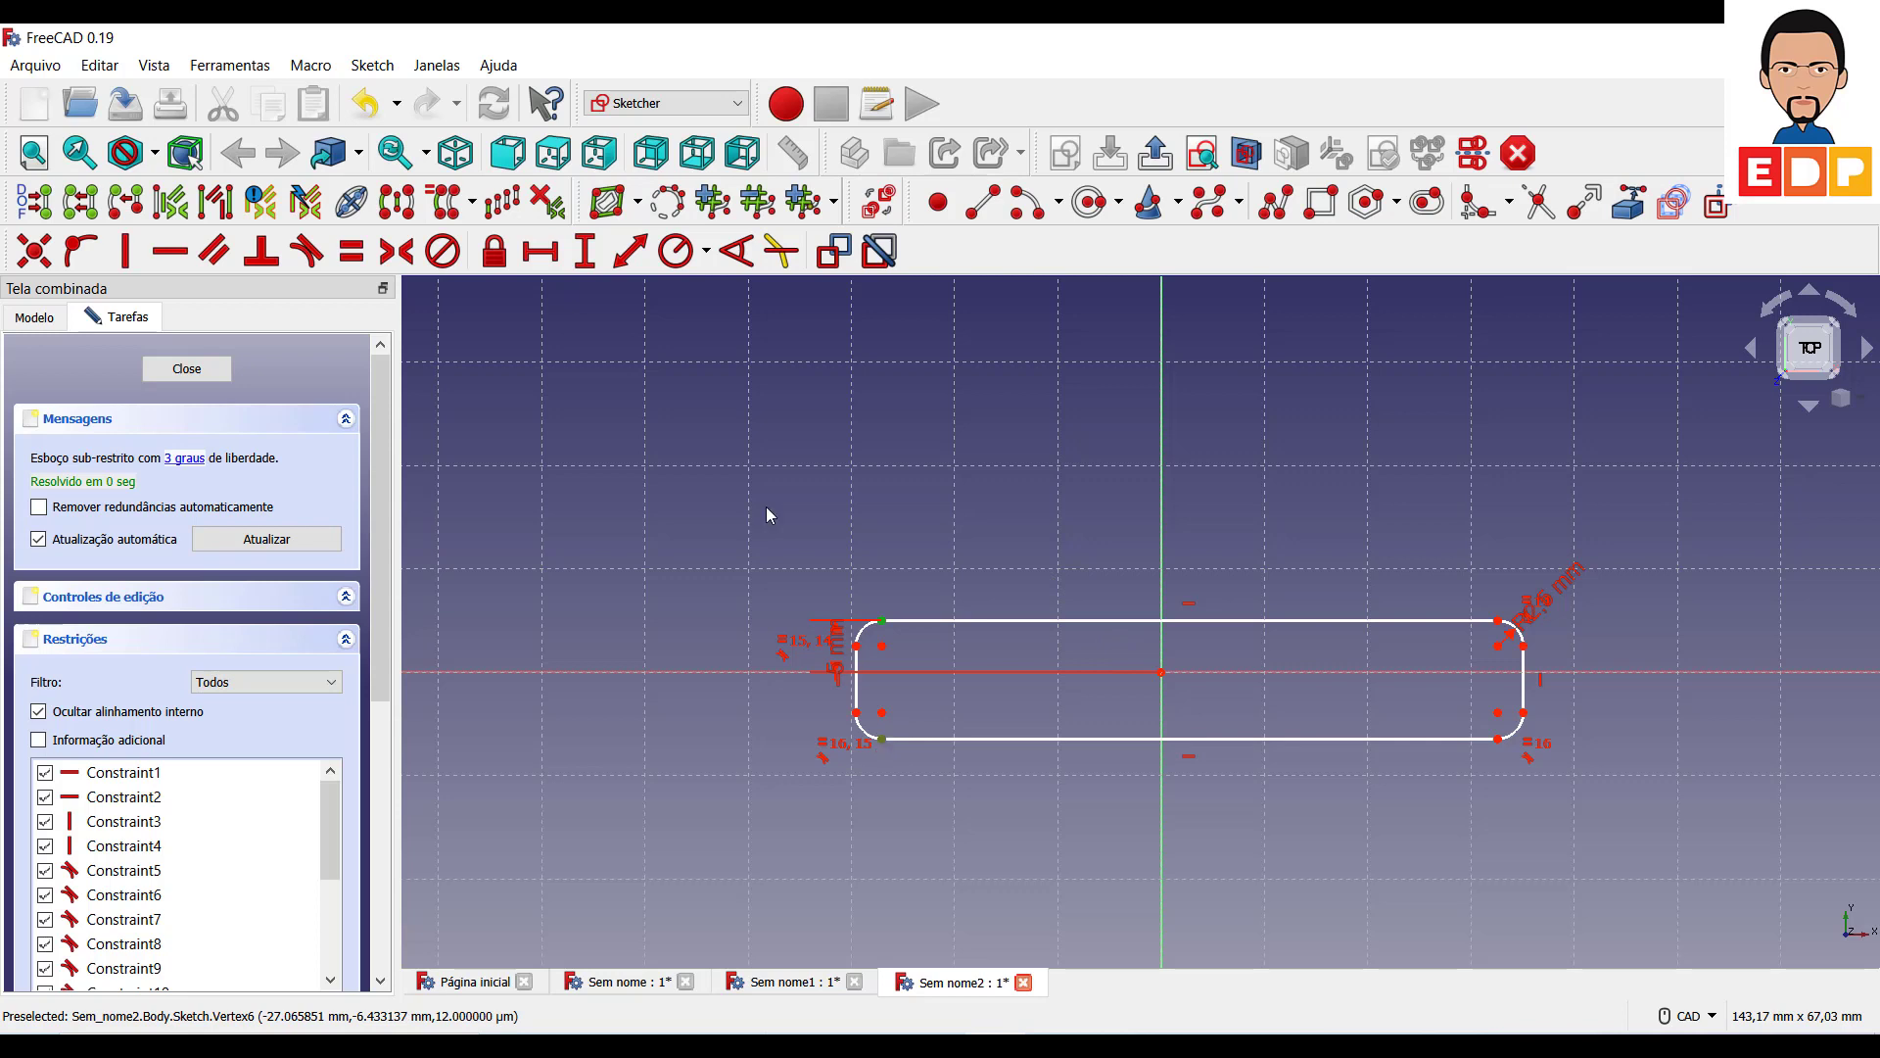
click(585, 254)
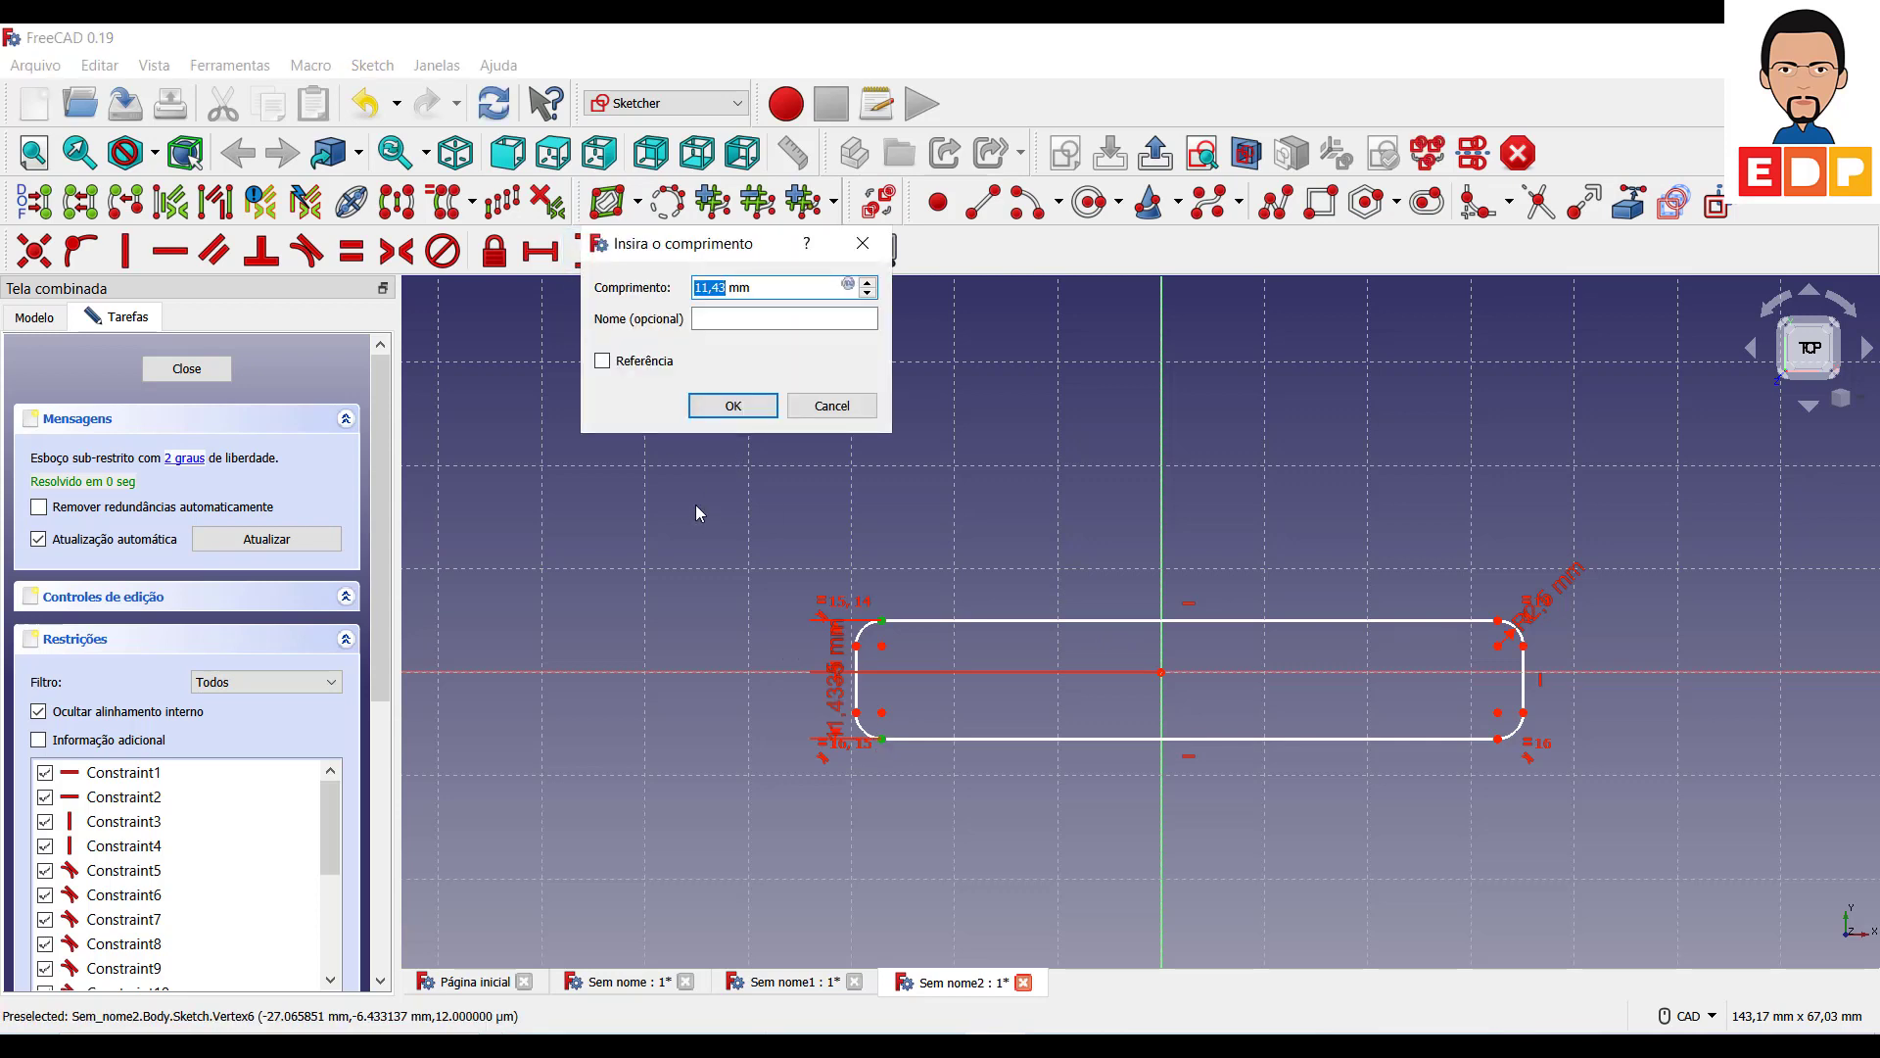
text(10)
key(Return)
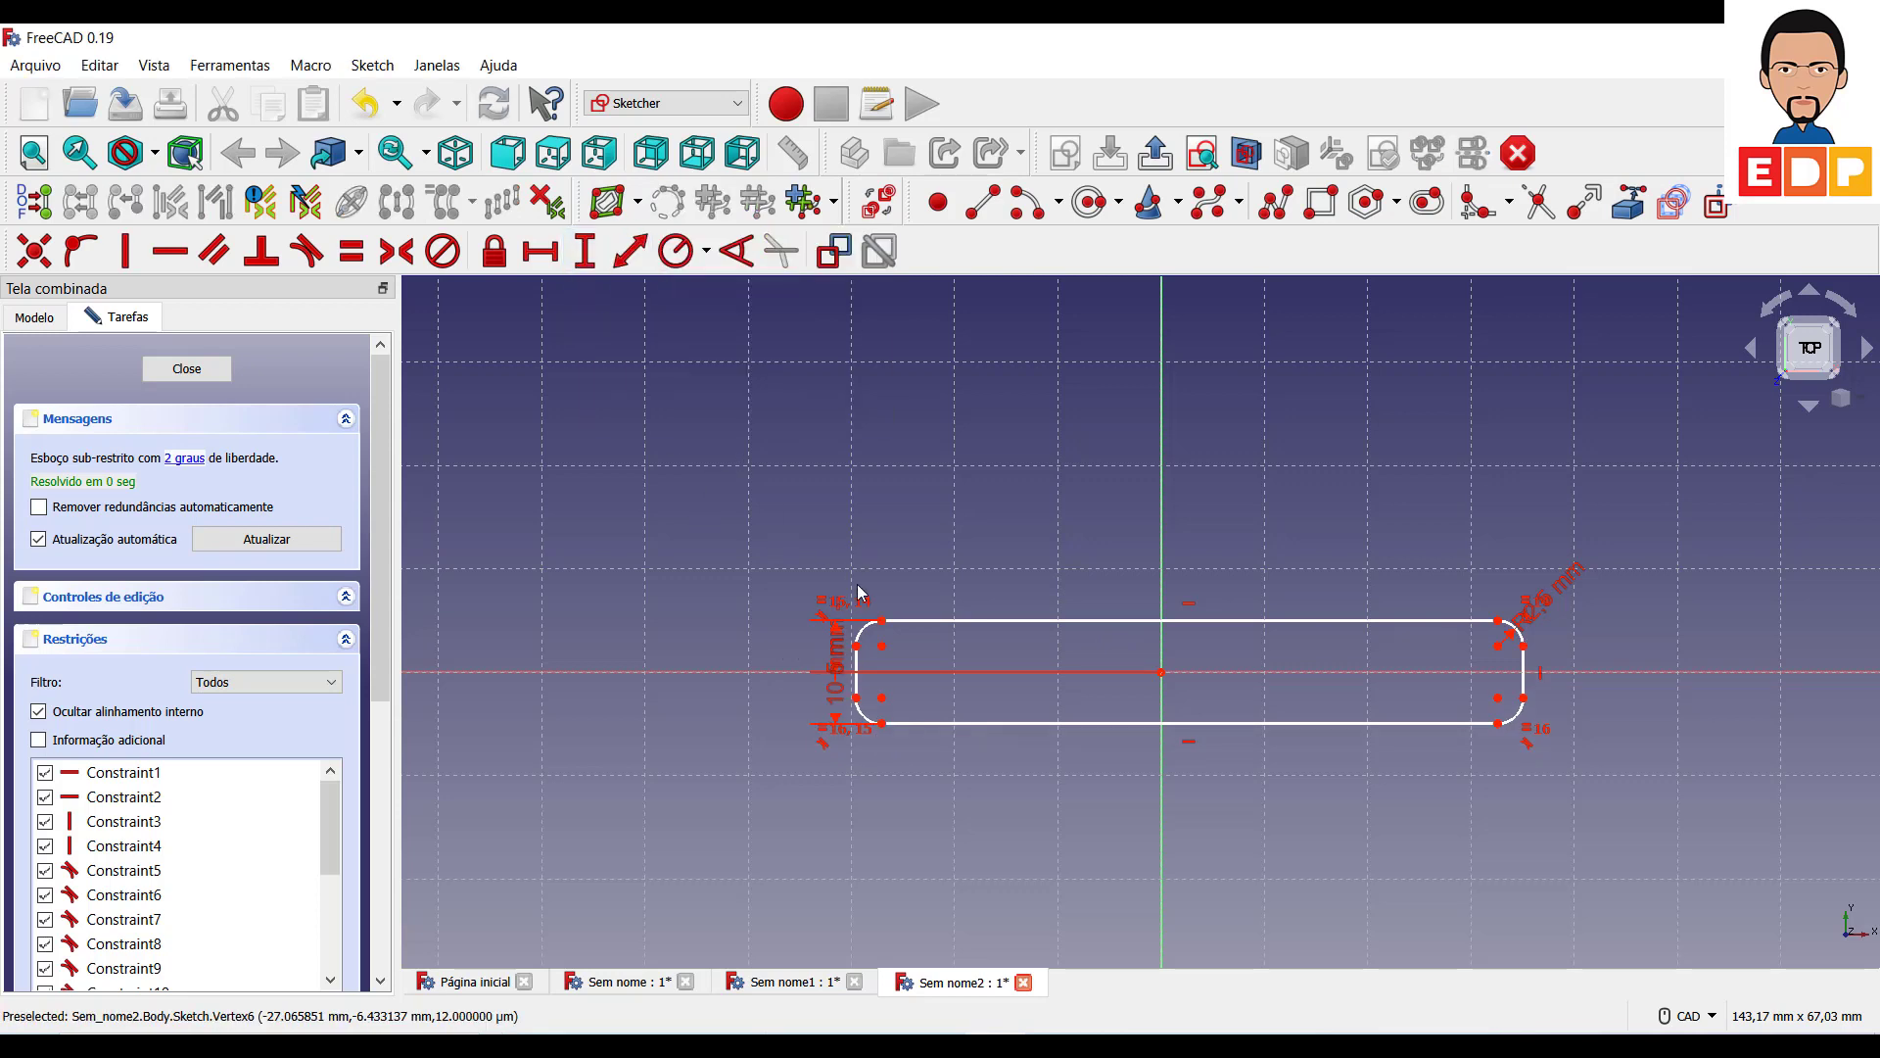
mouse_move(837, 672)
mouse_down()
mouse_move(651, 650)
mouse_move(658, 550)
mouse_up()
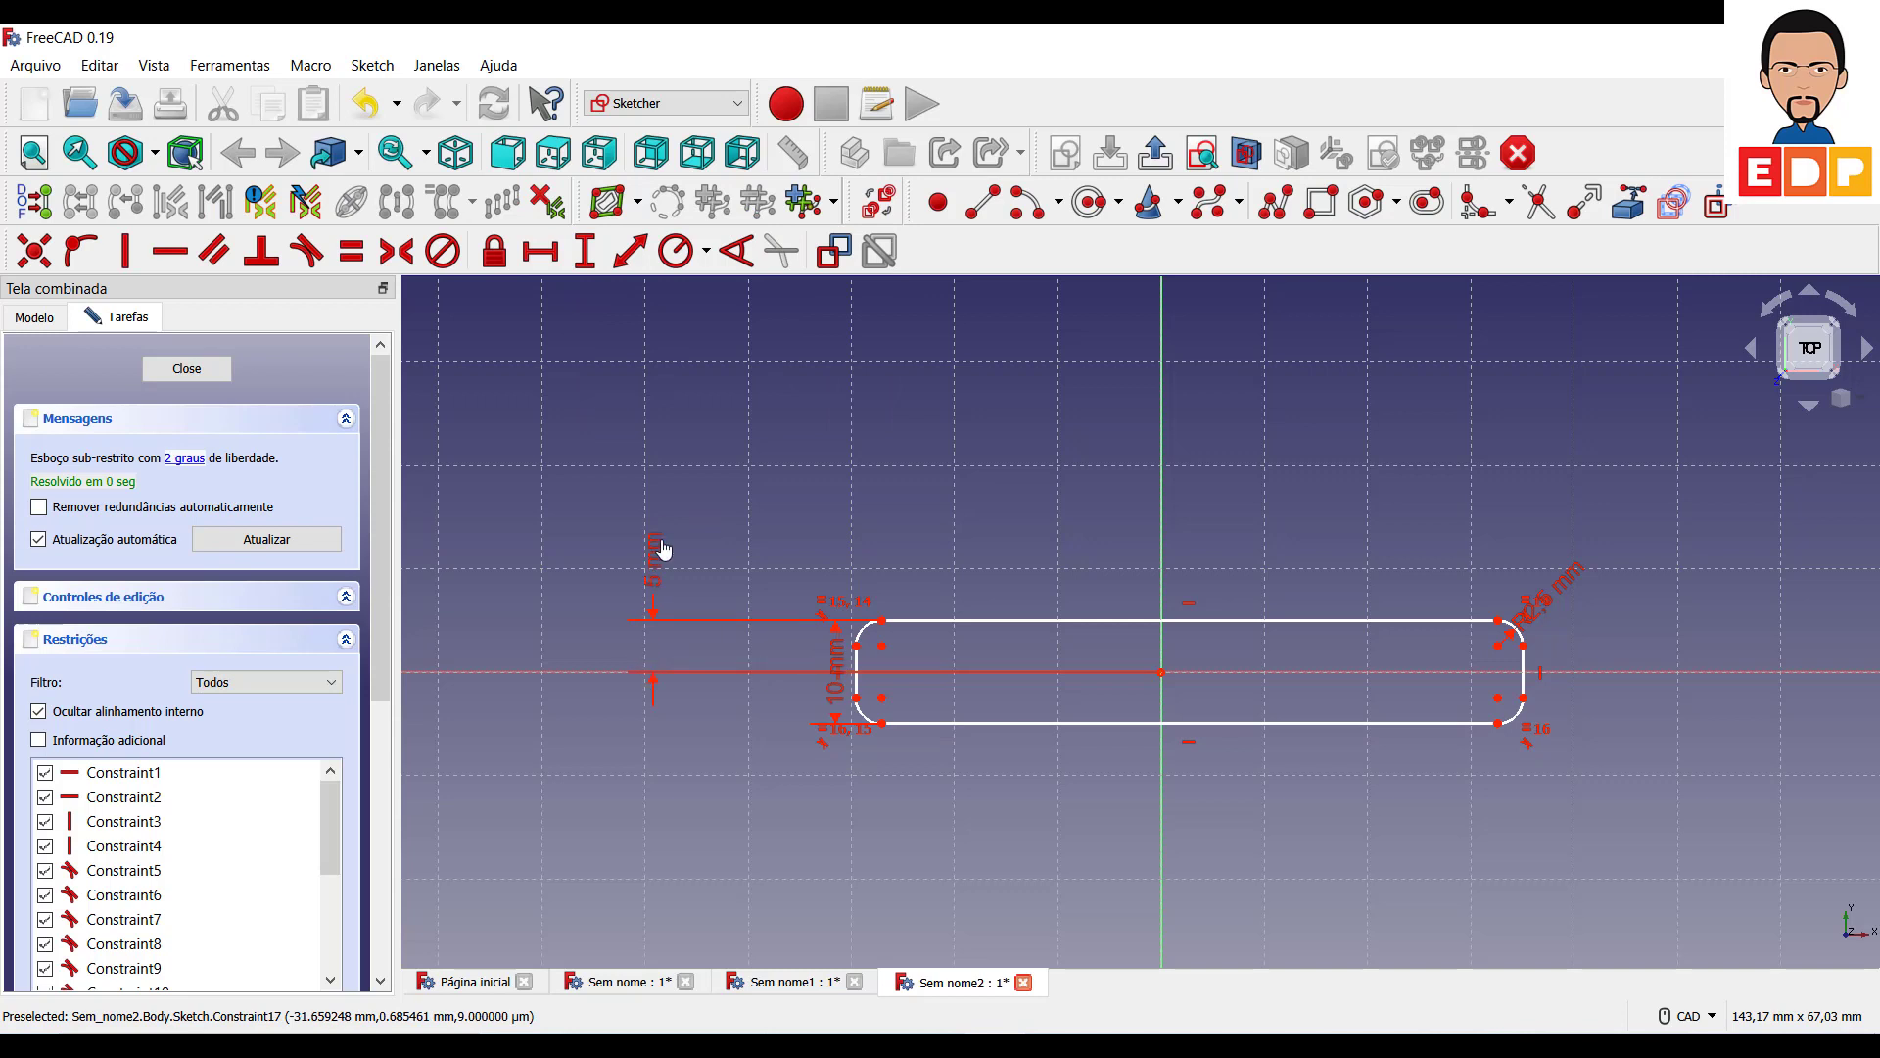
drag(843, 701, 695, 831)
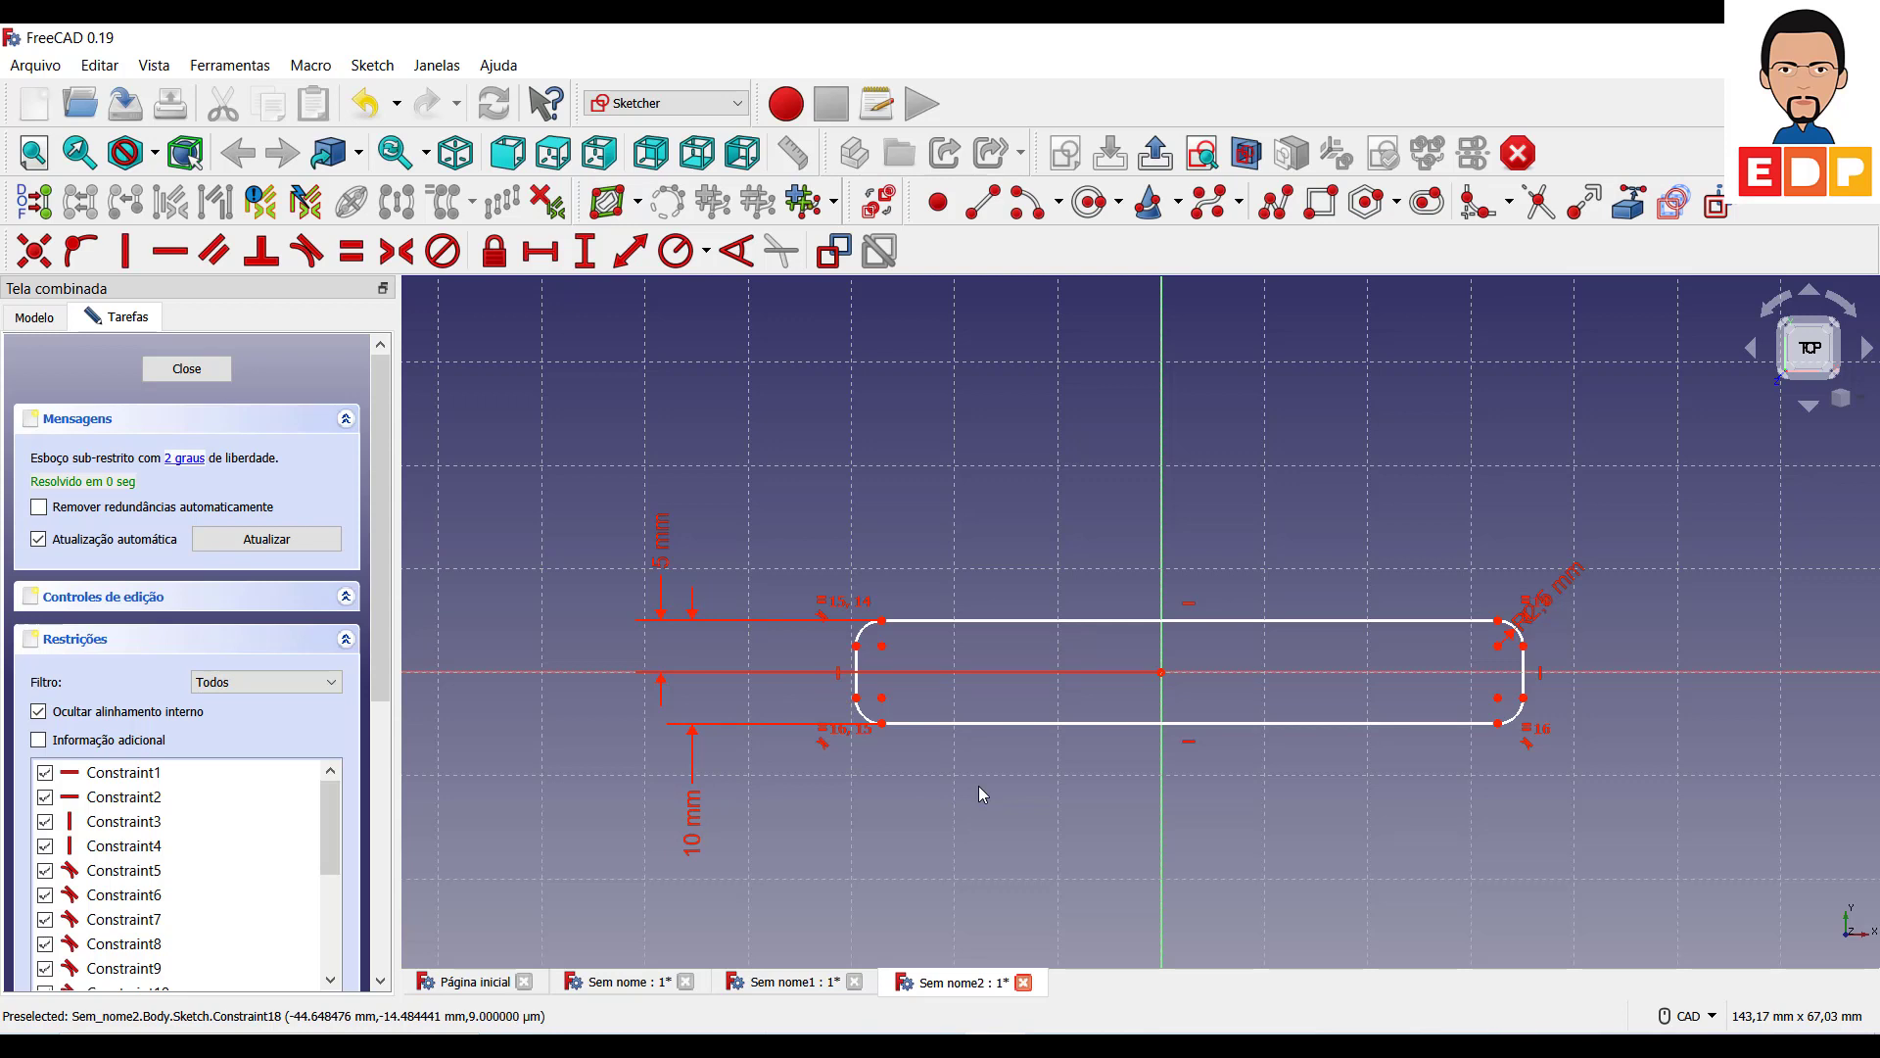
Dimension the slot's right end 25 mm from the origin and its ends 50 mm apart.
click(1162, 672)
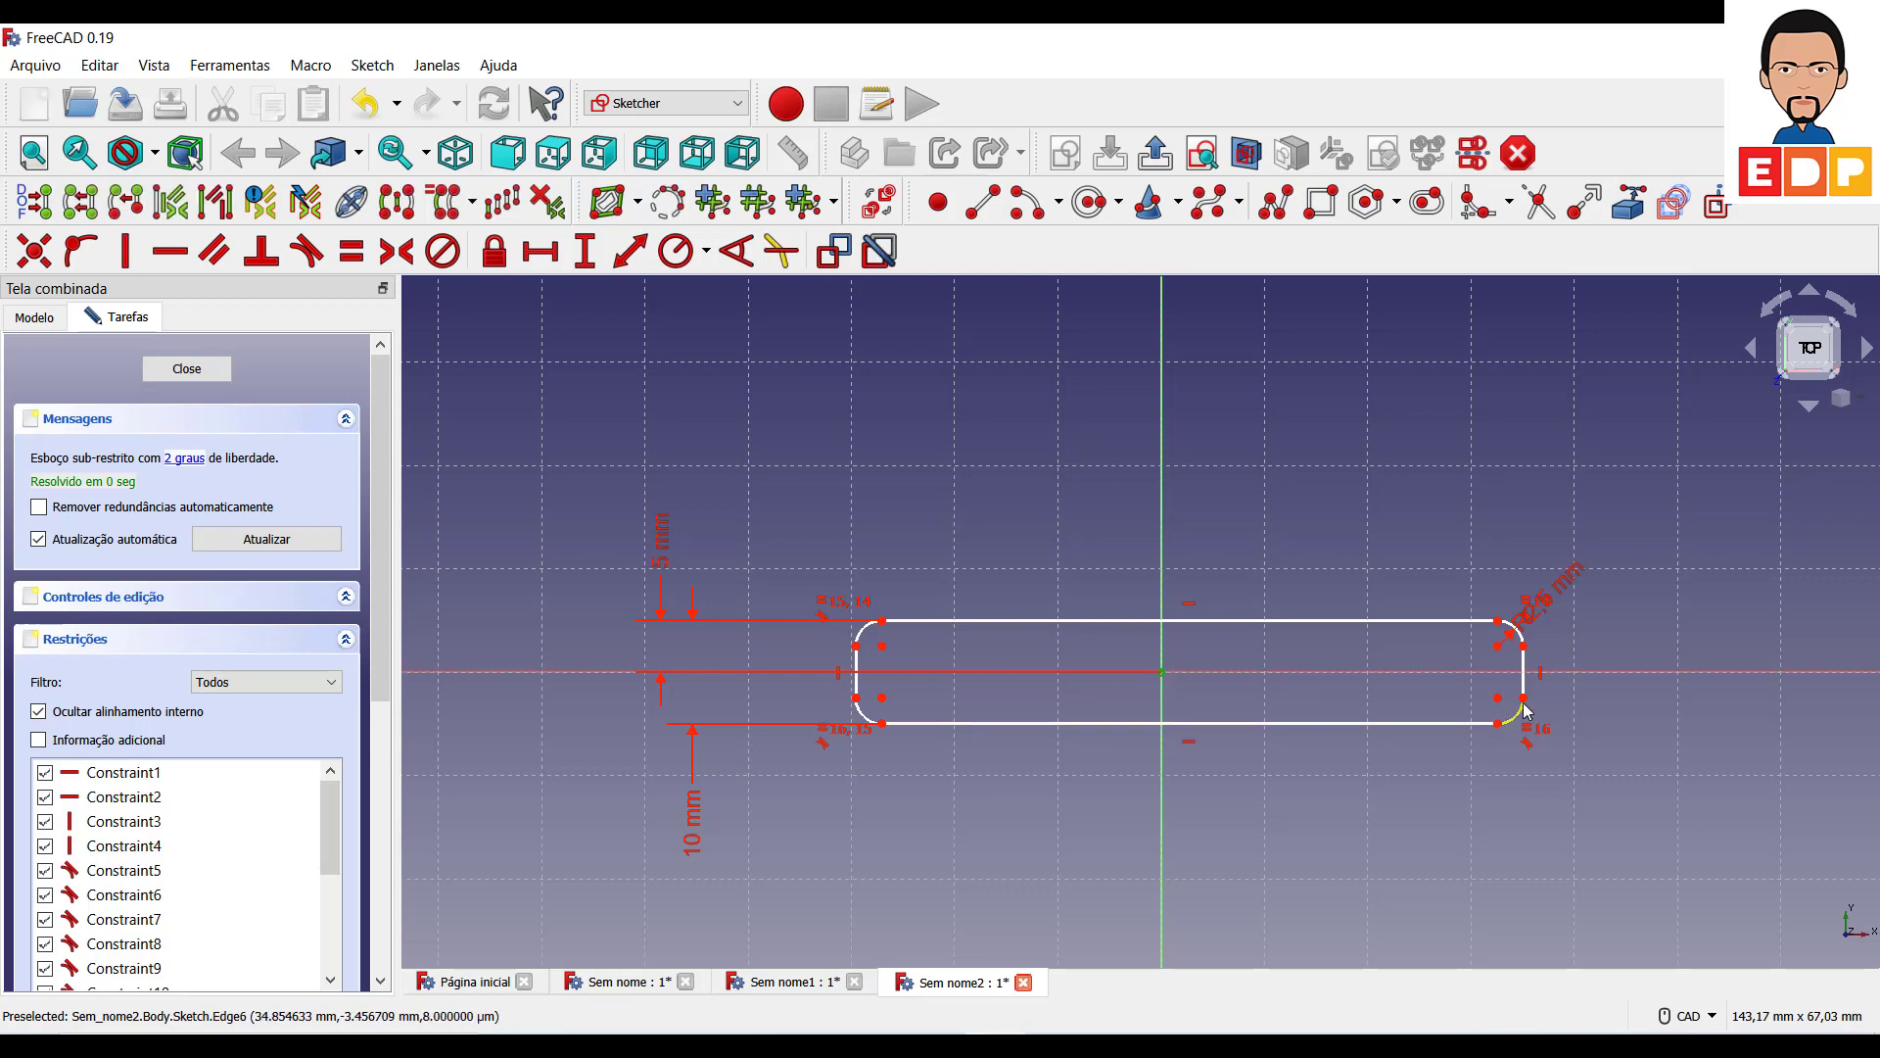
click(1524, 701)
click(540, 252)
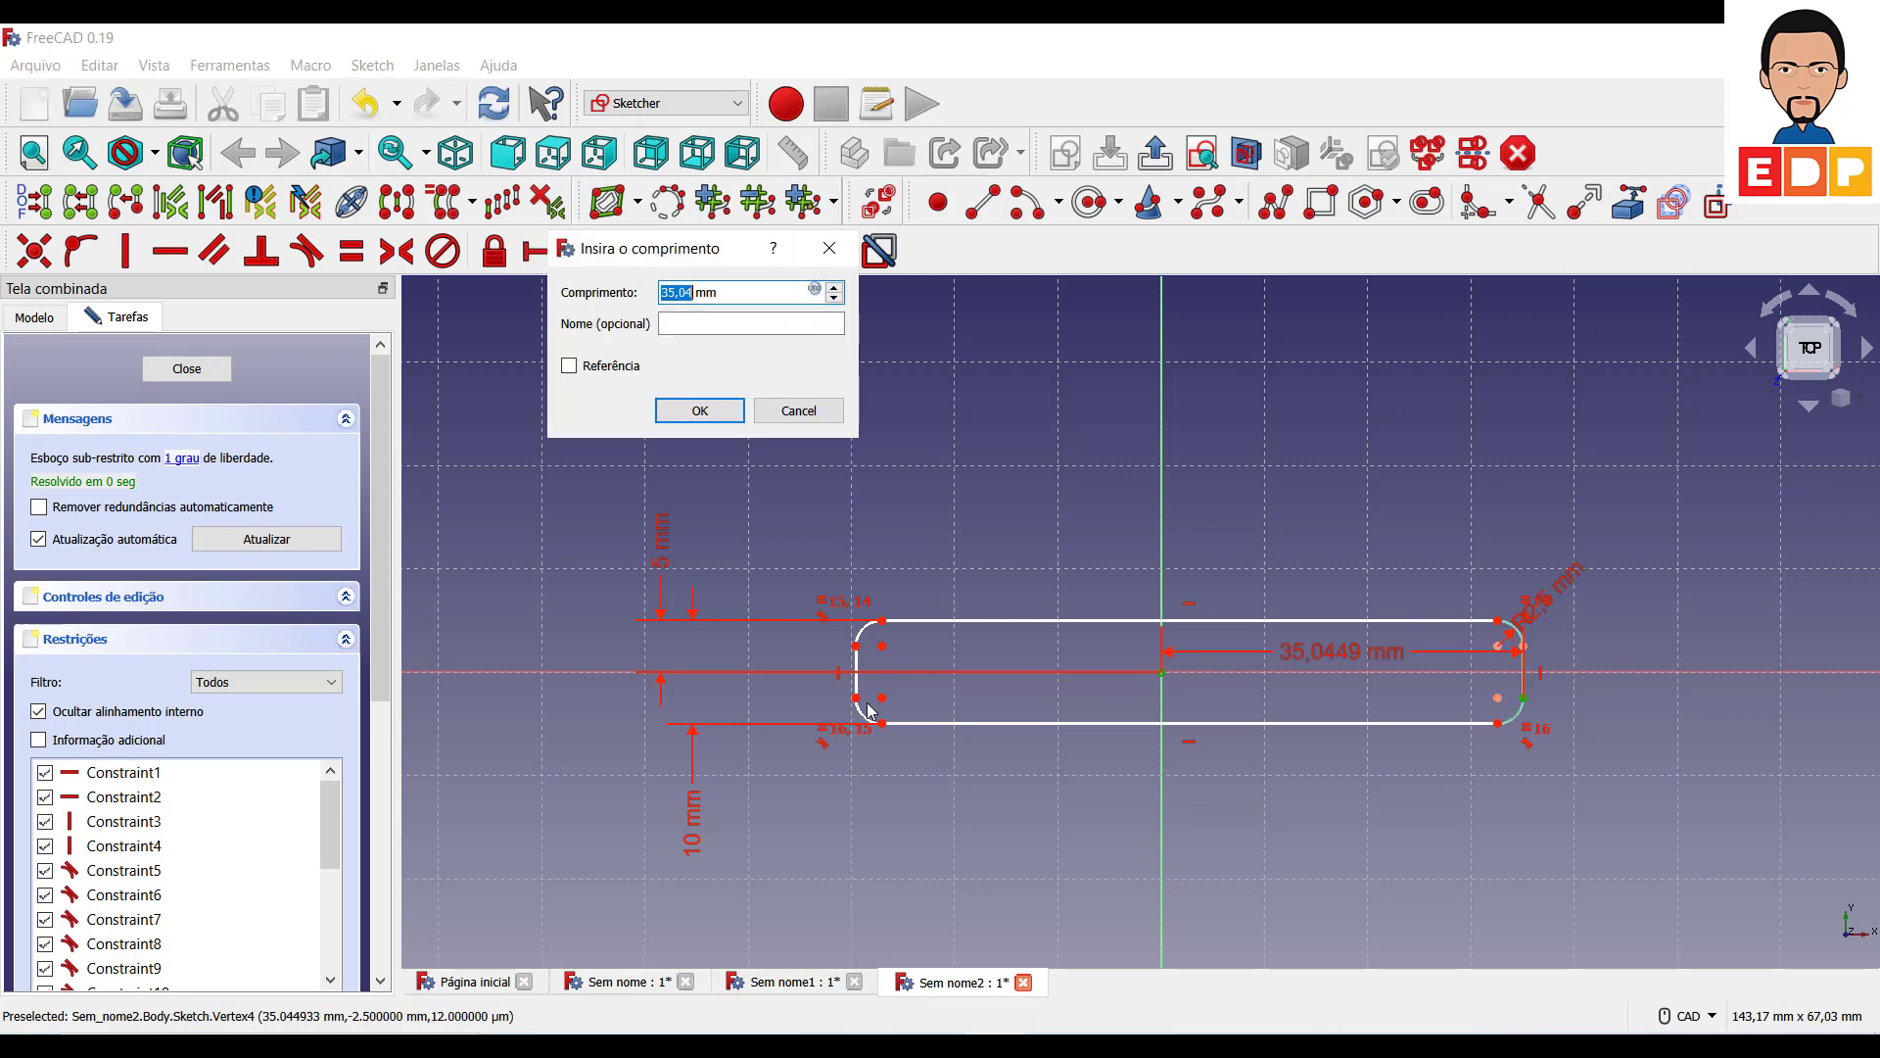
text(25)
key(Return)
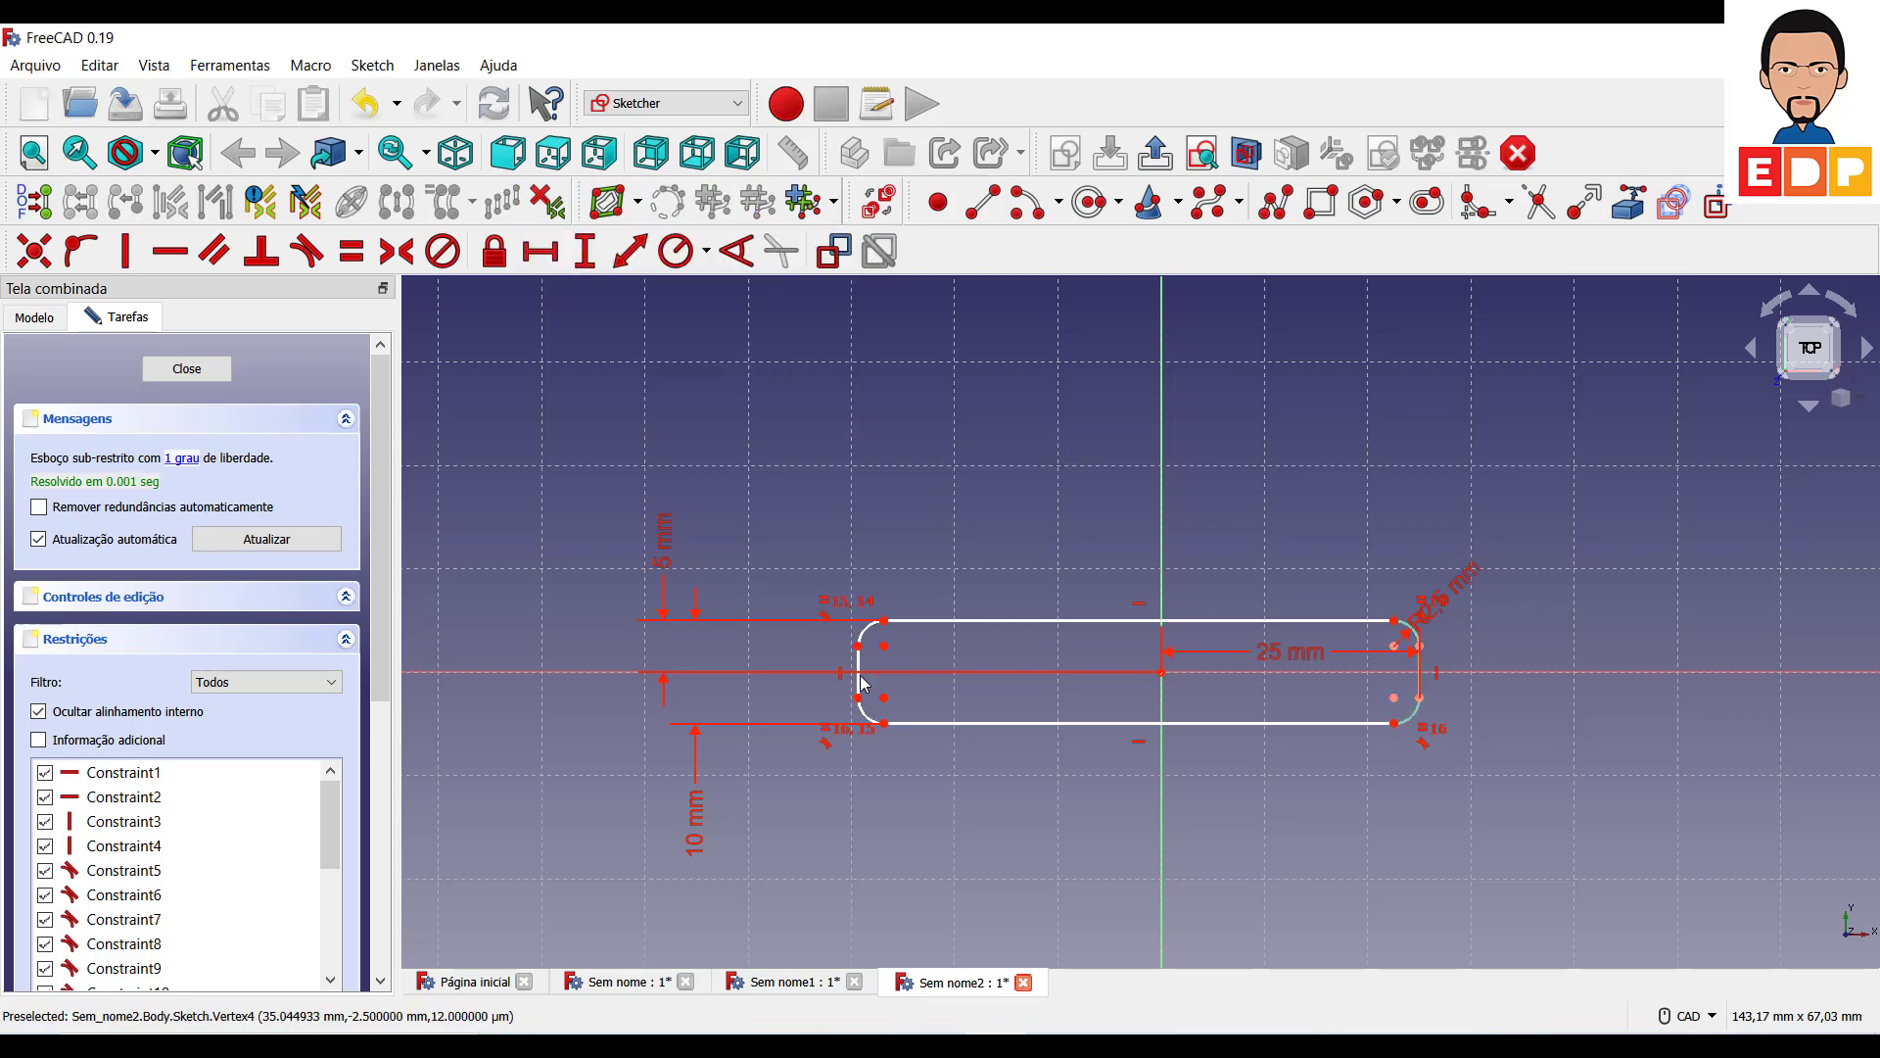
click(858, 699)
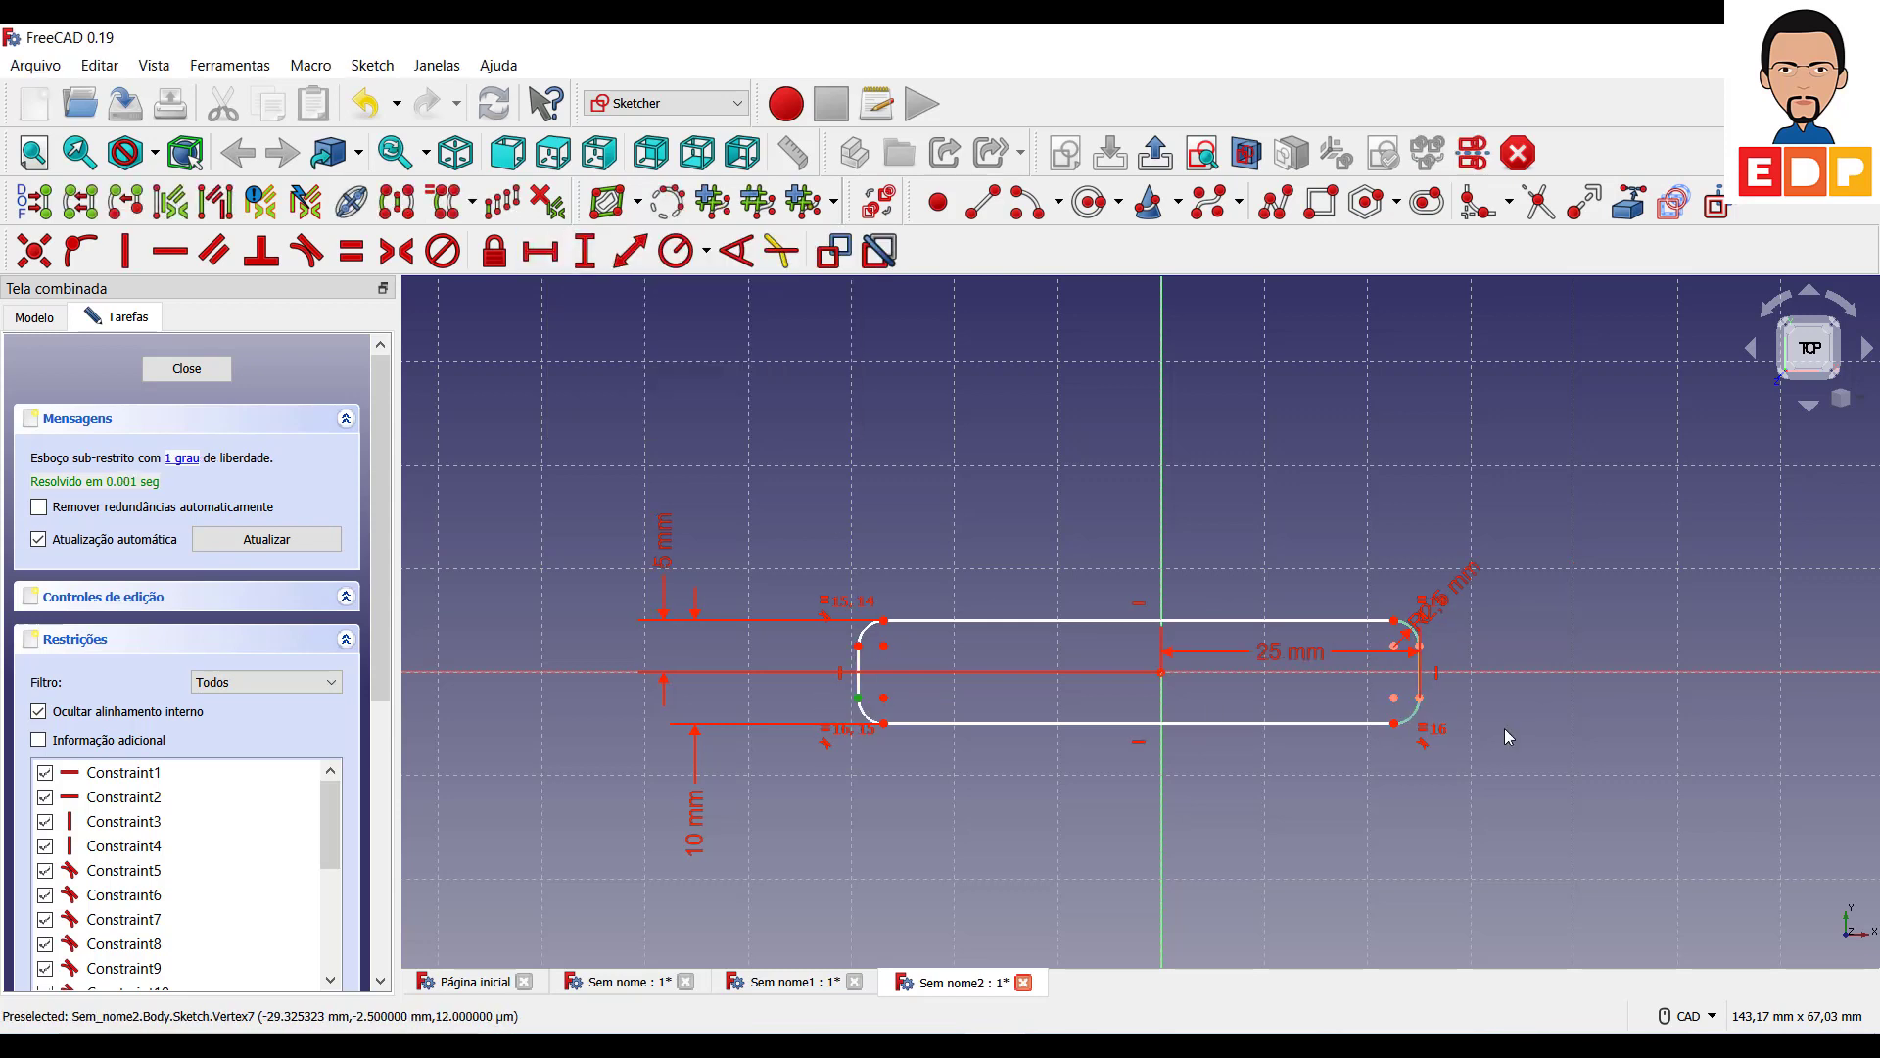
click(1420, 698)
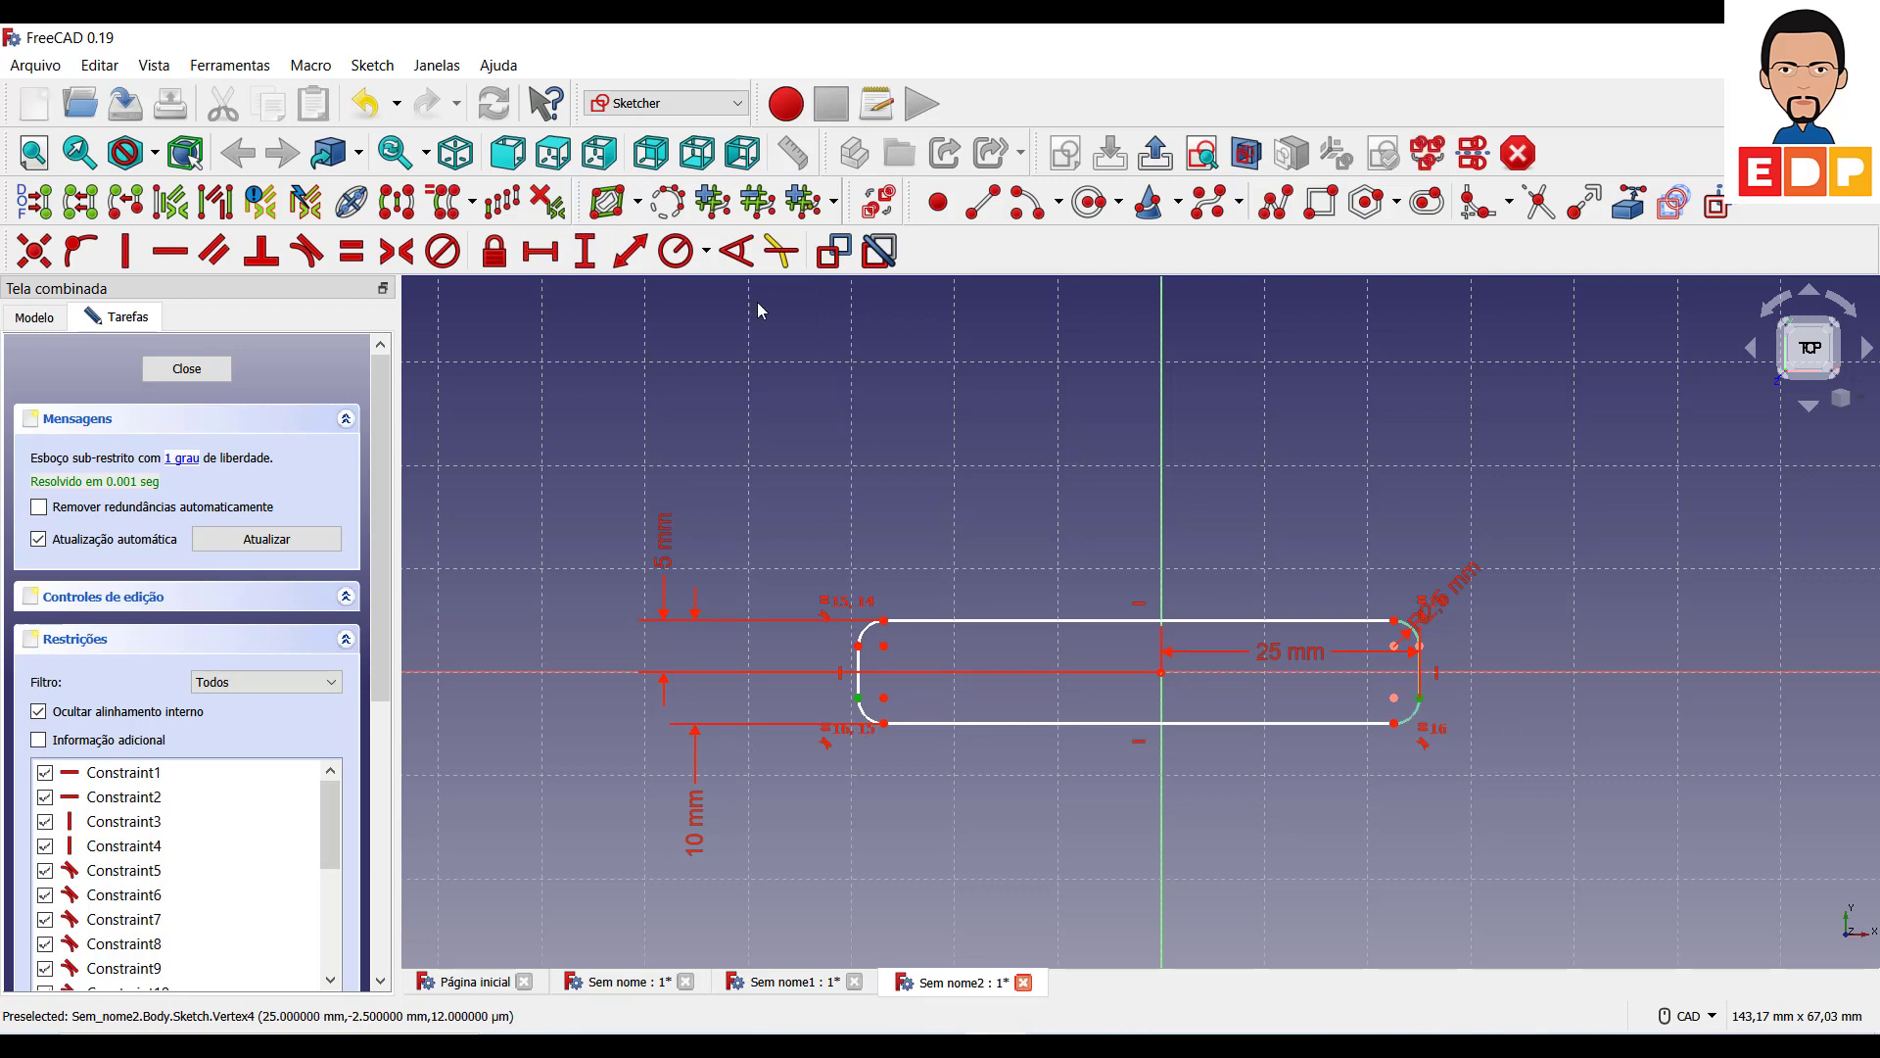
click(539, 251)
text(50)
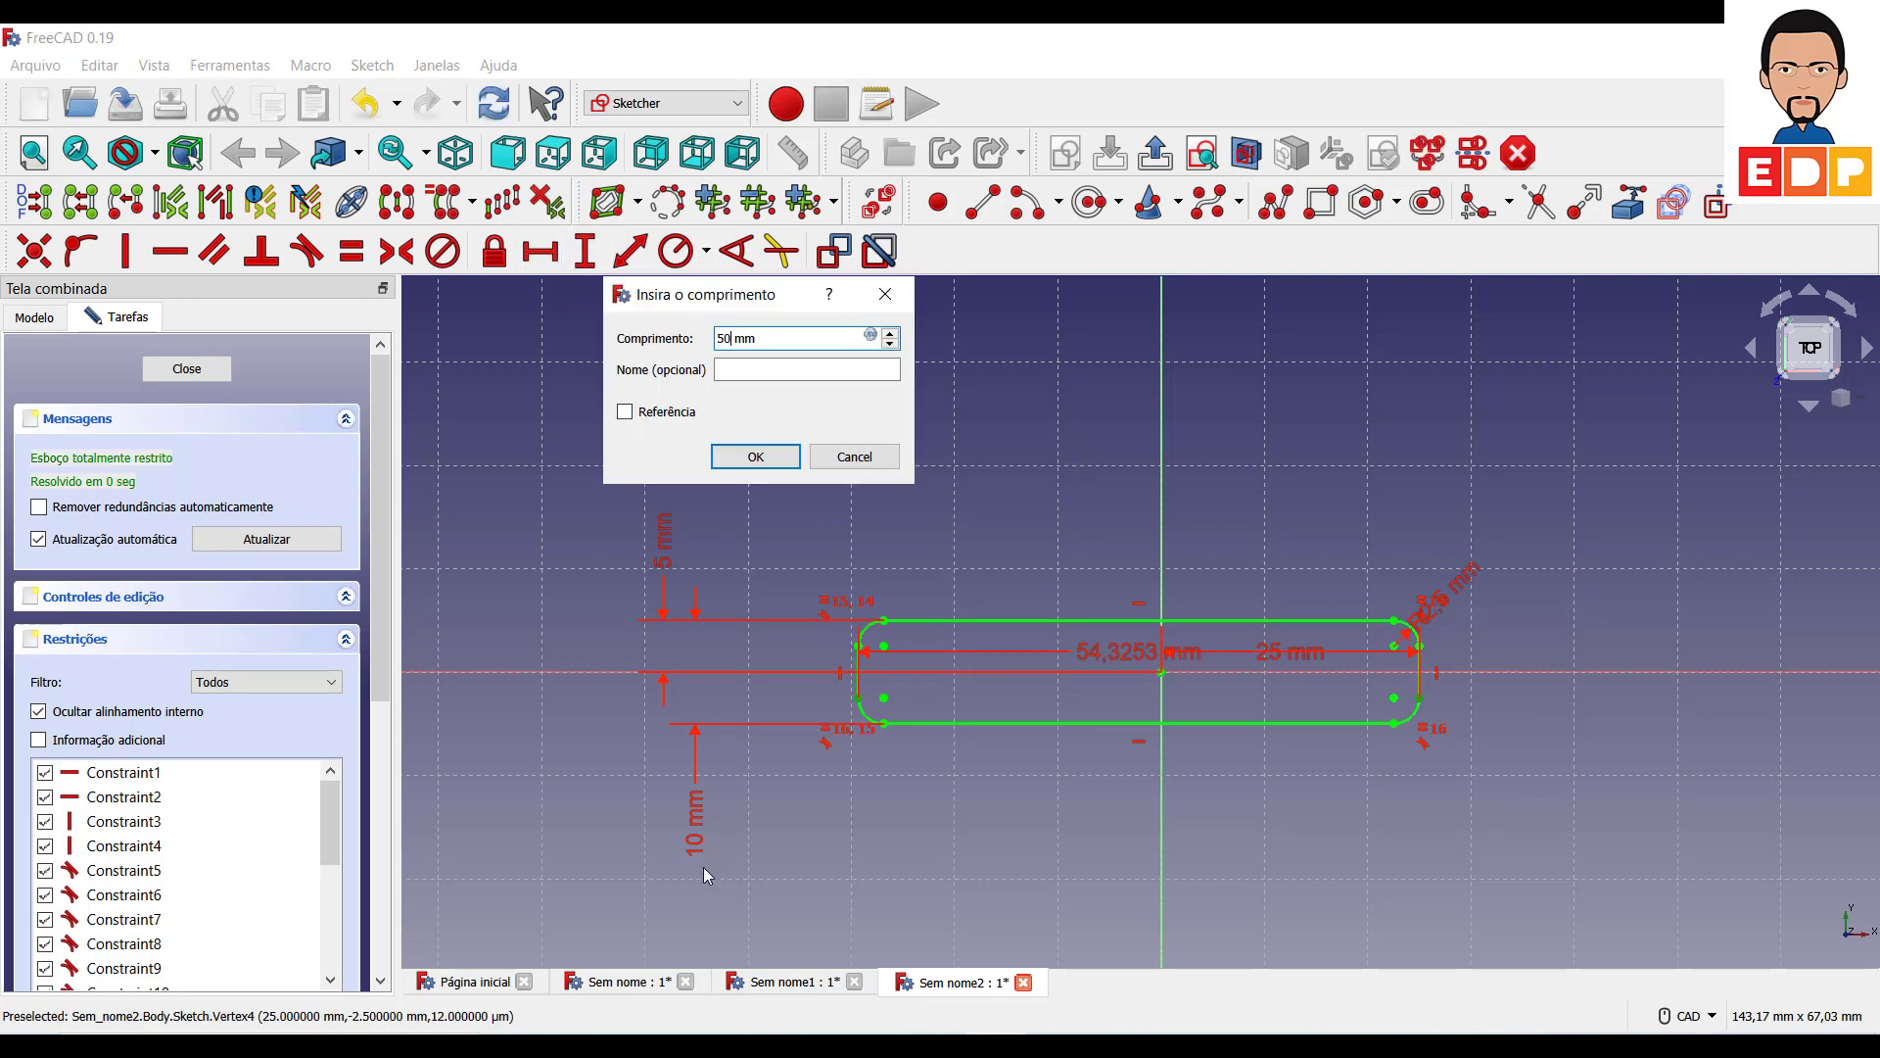
key(Return)
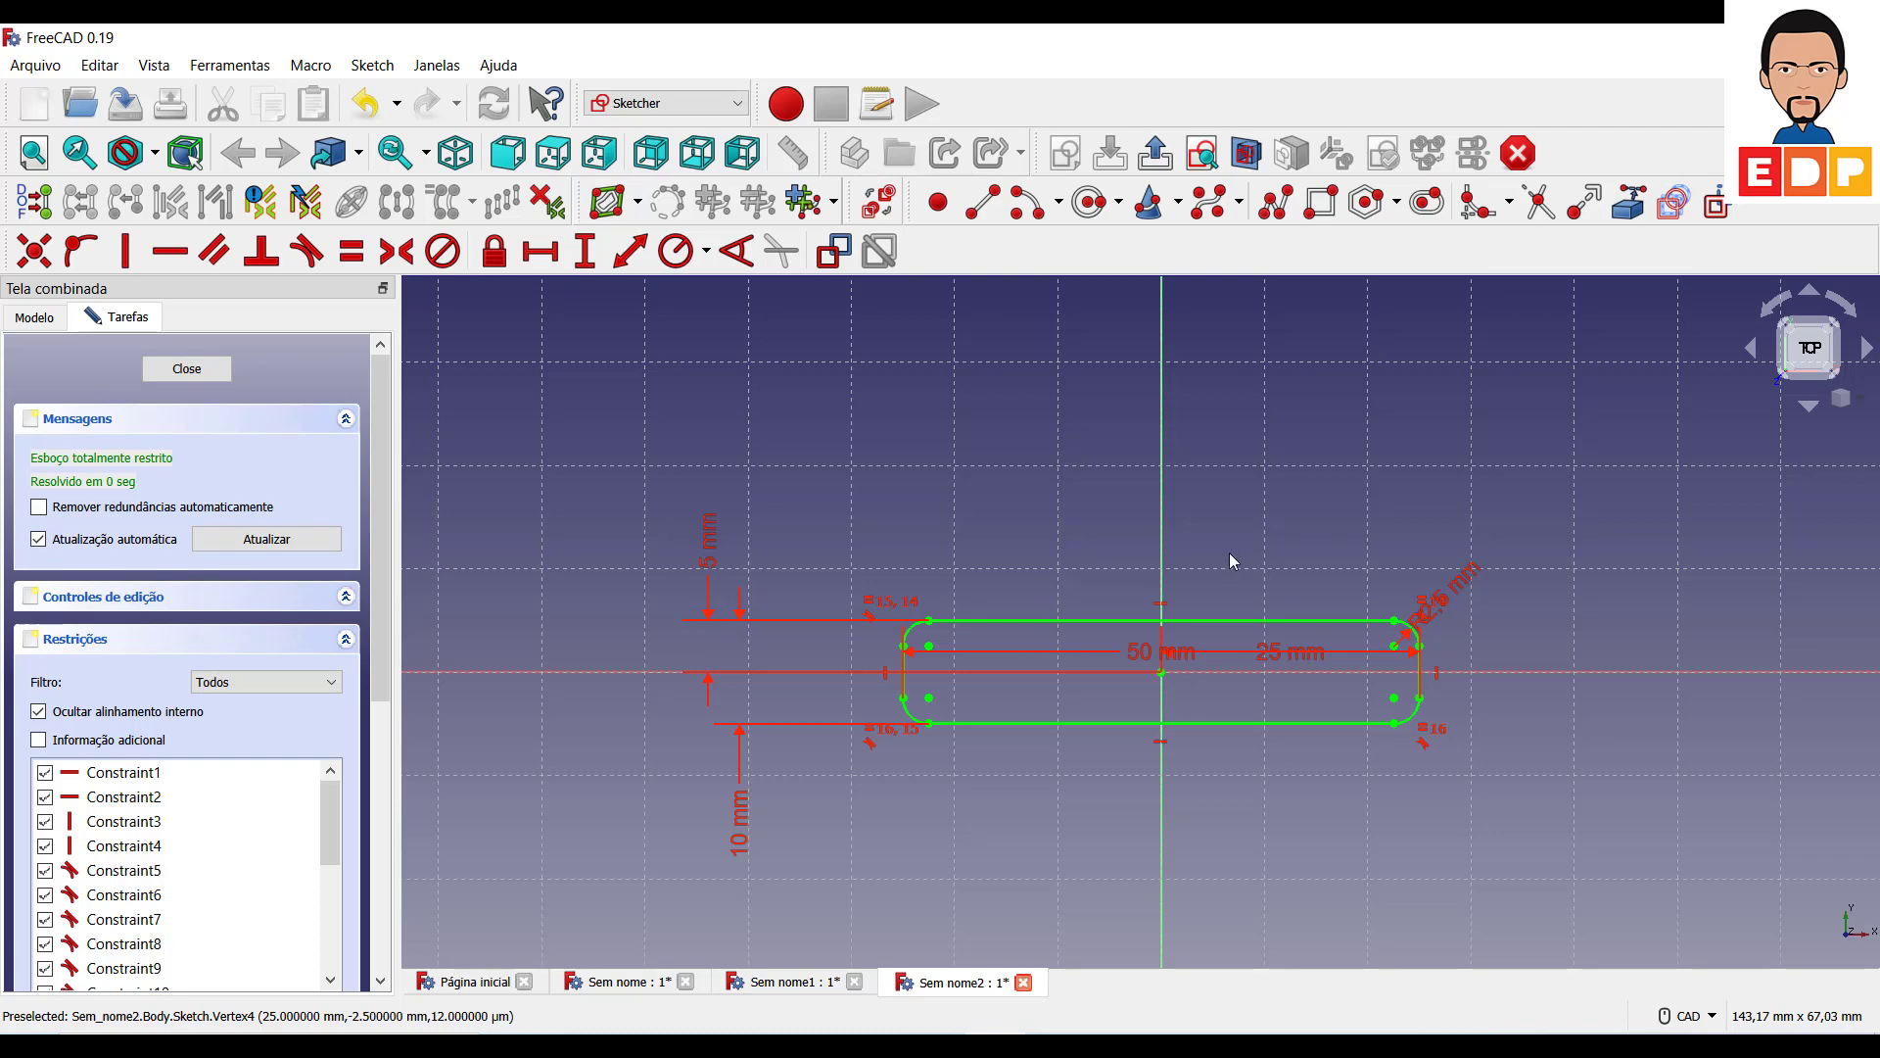
Close the sketch and pad it to a length of 60 mm.
click(186, 370)
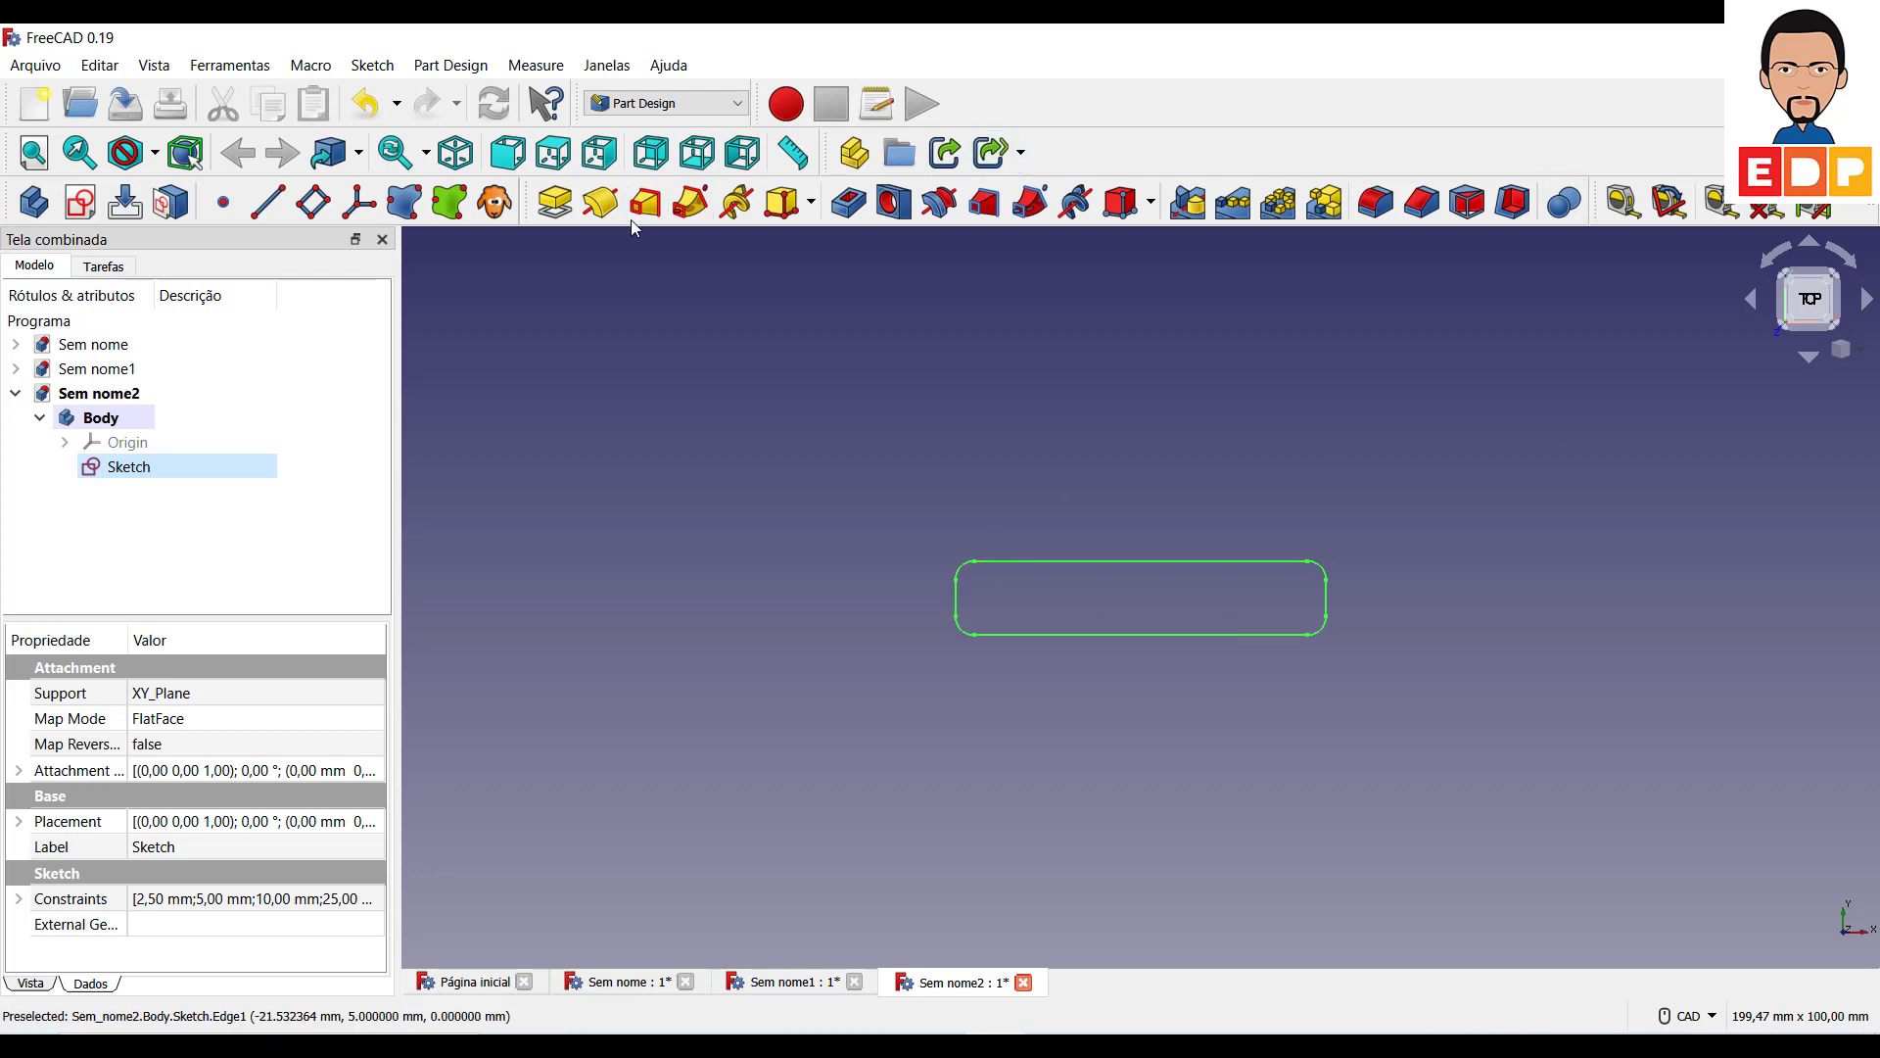
click(554, 203)
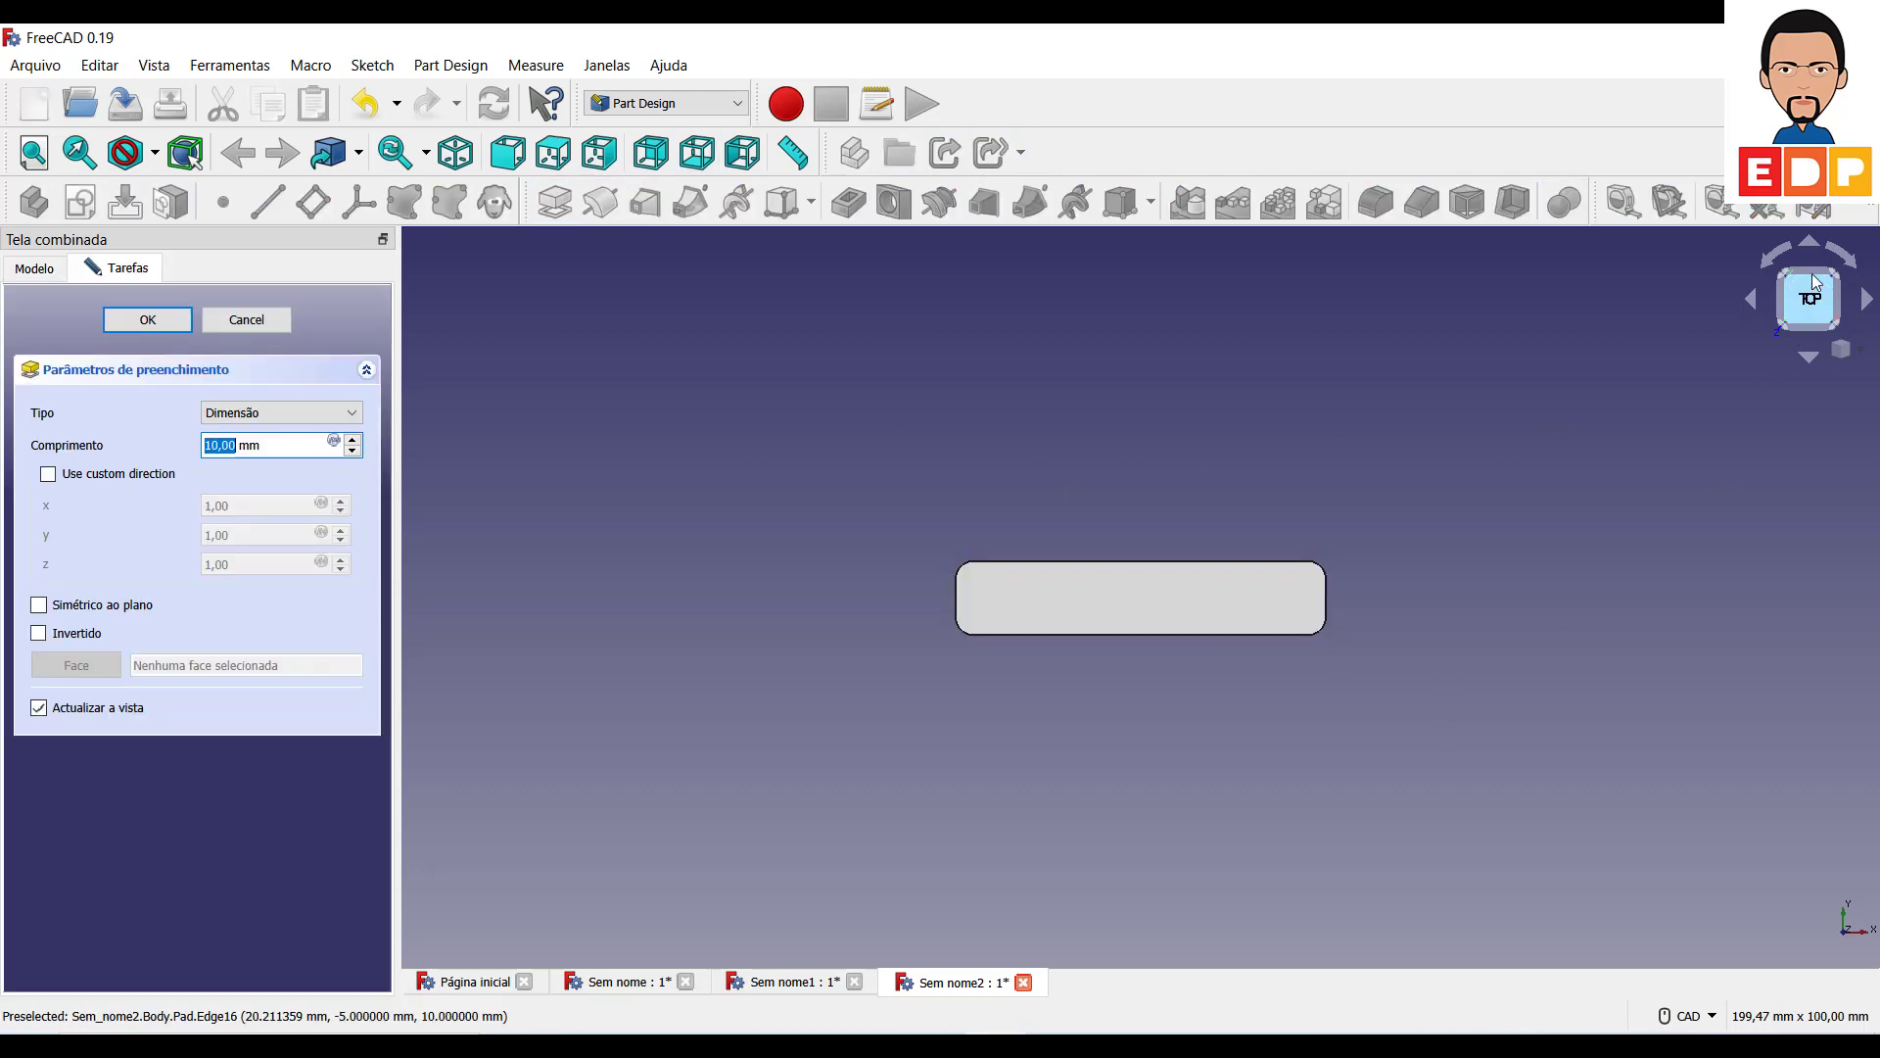
click(1841, 282)
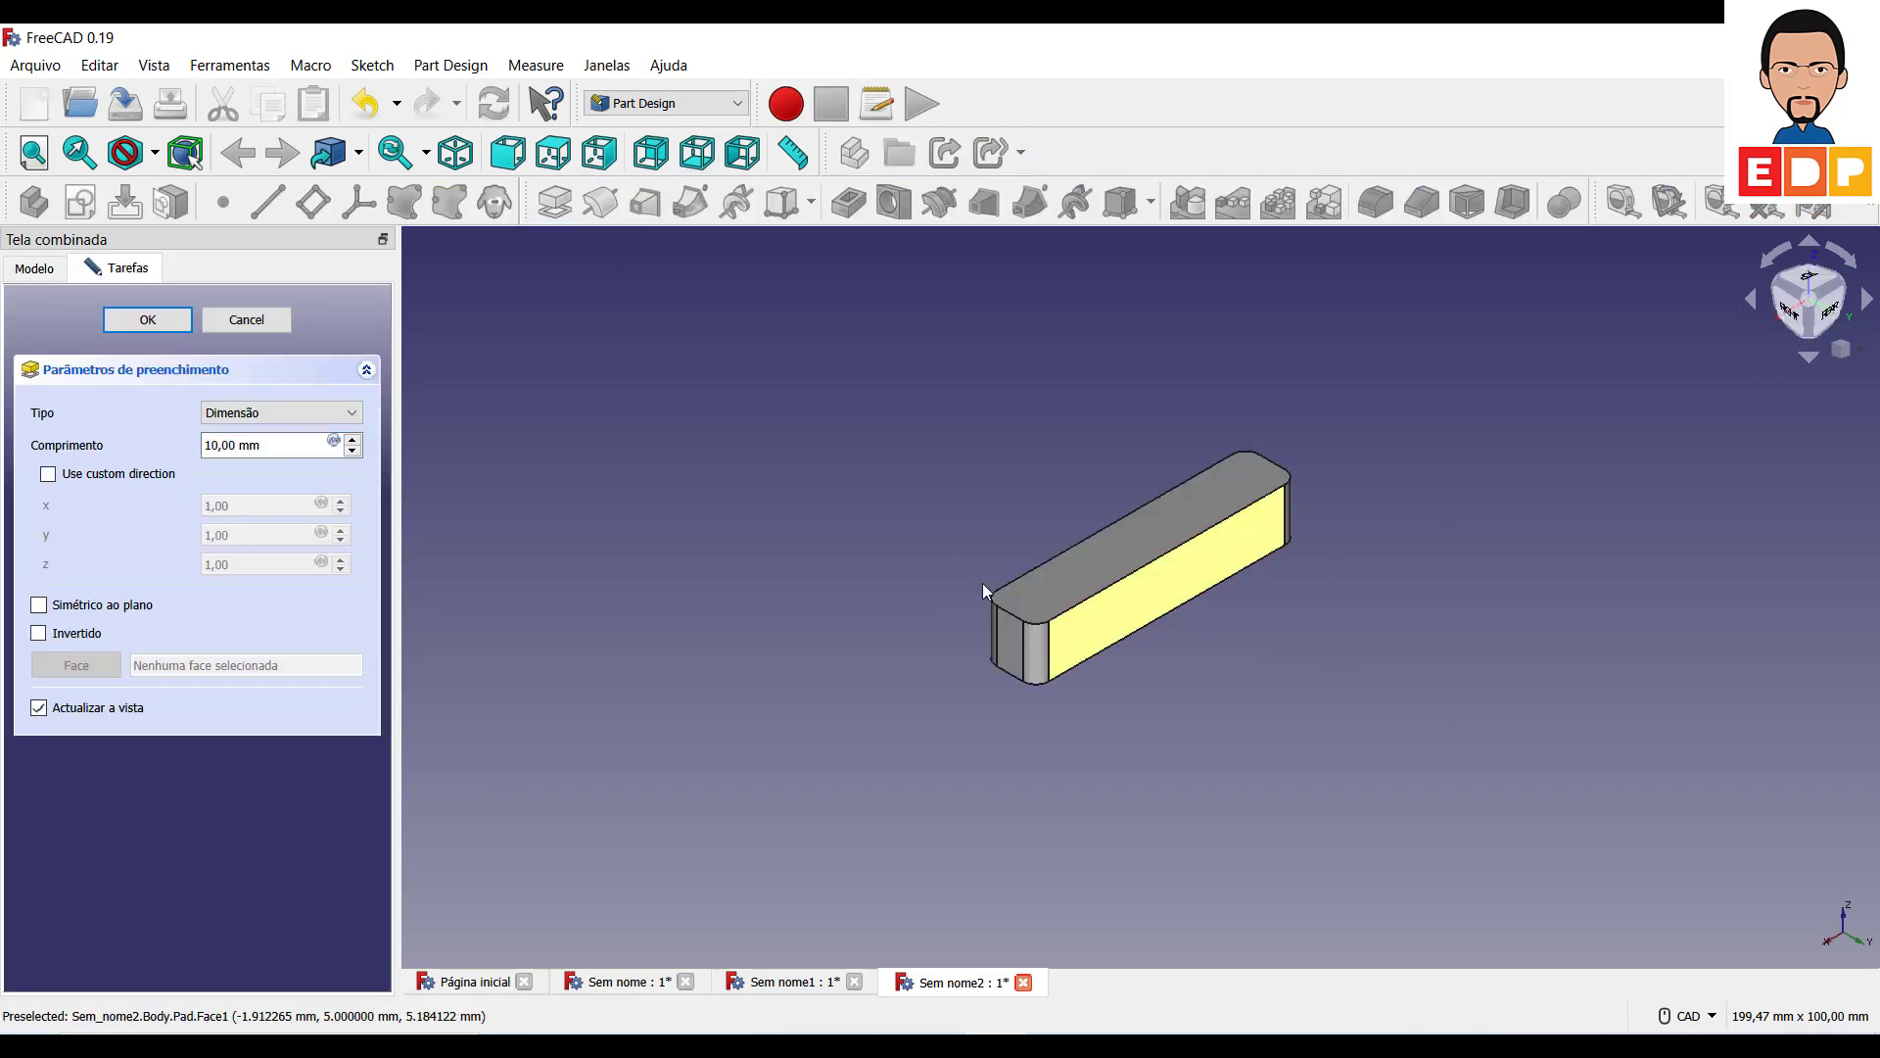
click(225, 447)
double_click(235, 448)
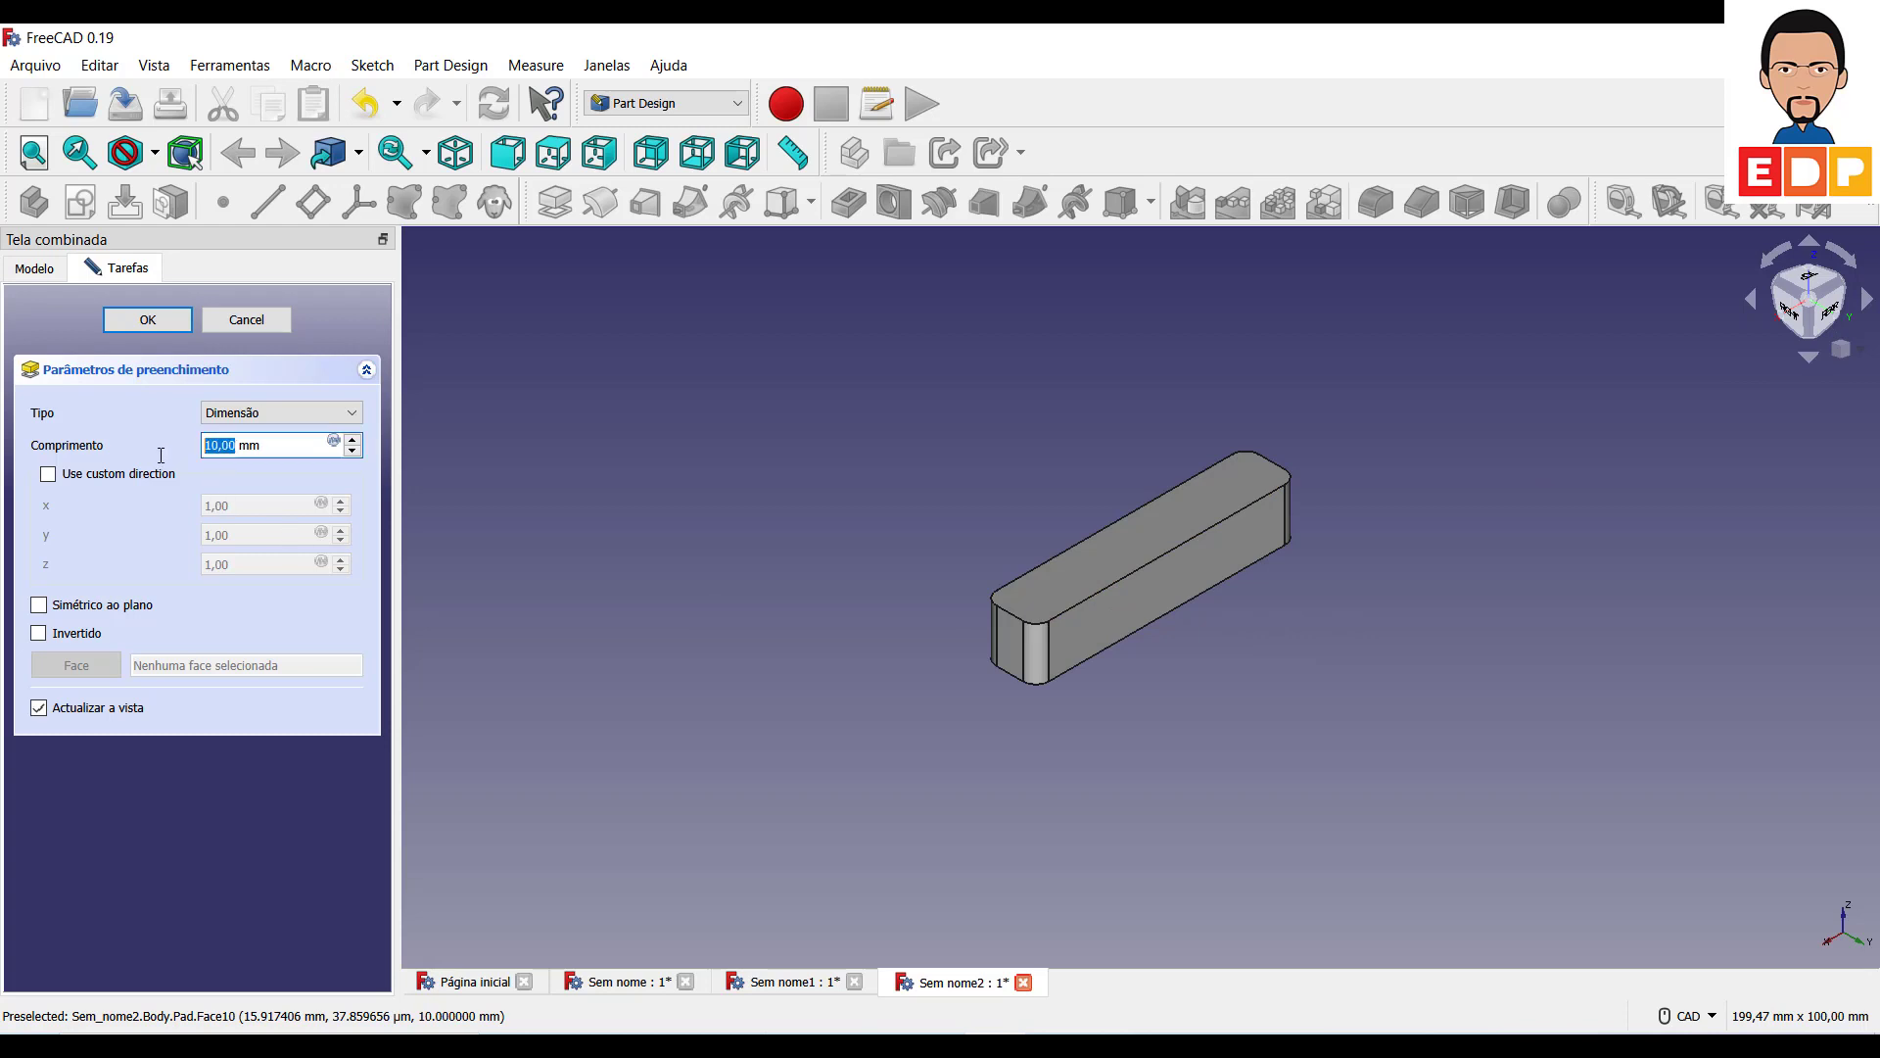
text(60)
key(Return)
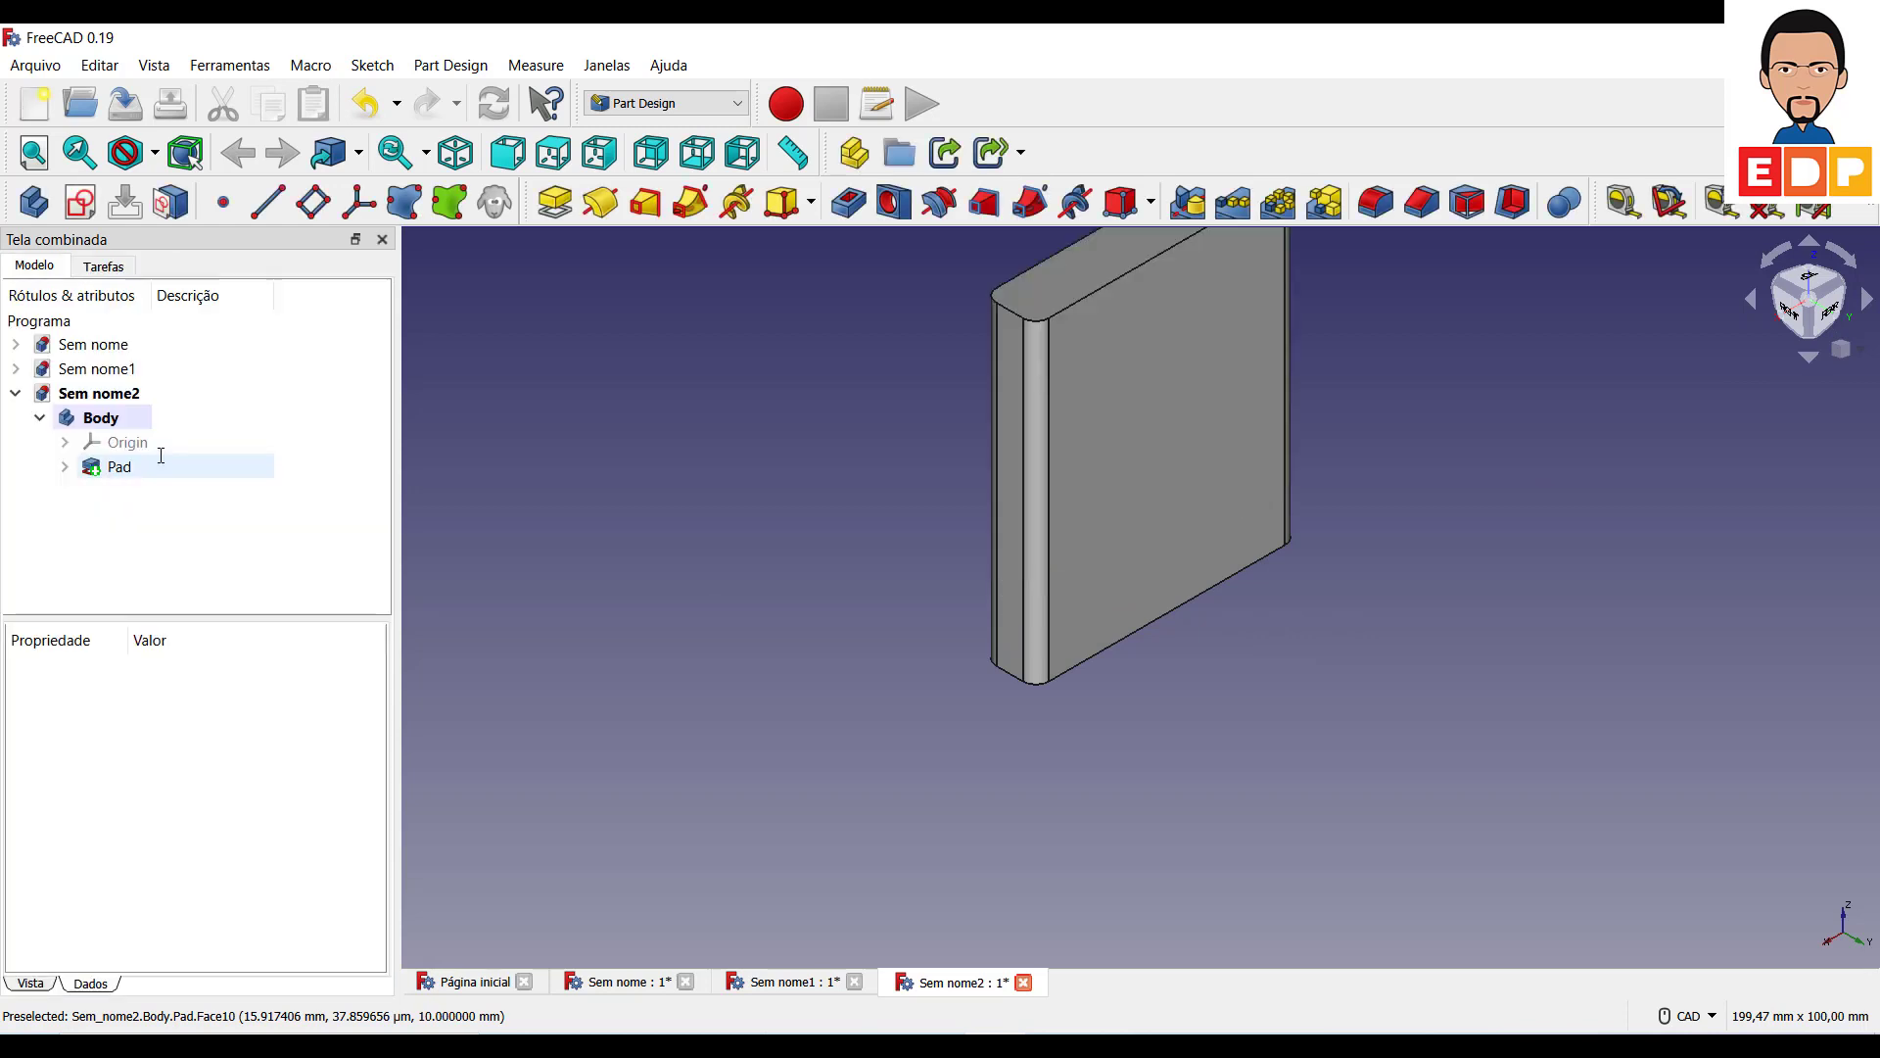
mouse_move(797, 638)
middle_down()
mouse_move(793, 730)
mouse_move(838, 767)
middle_up()
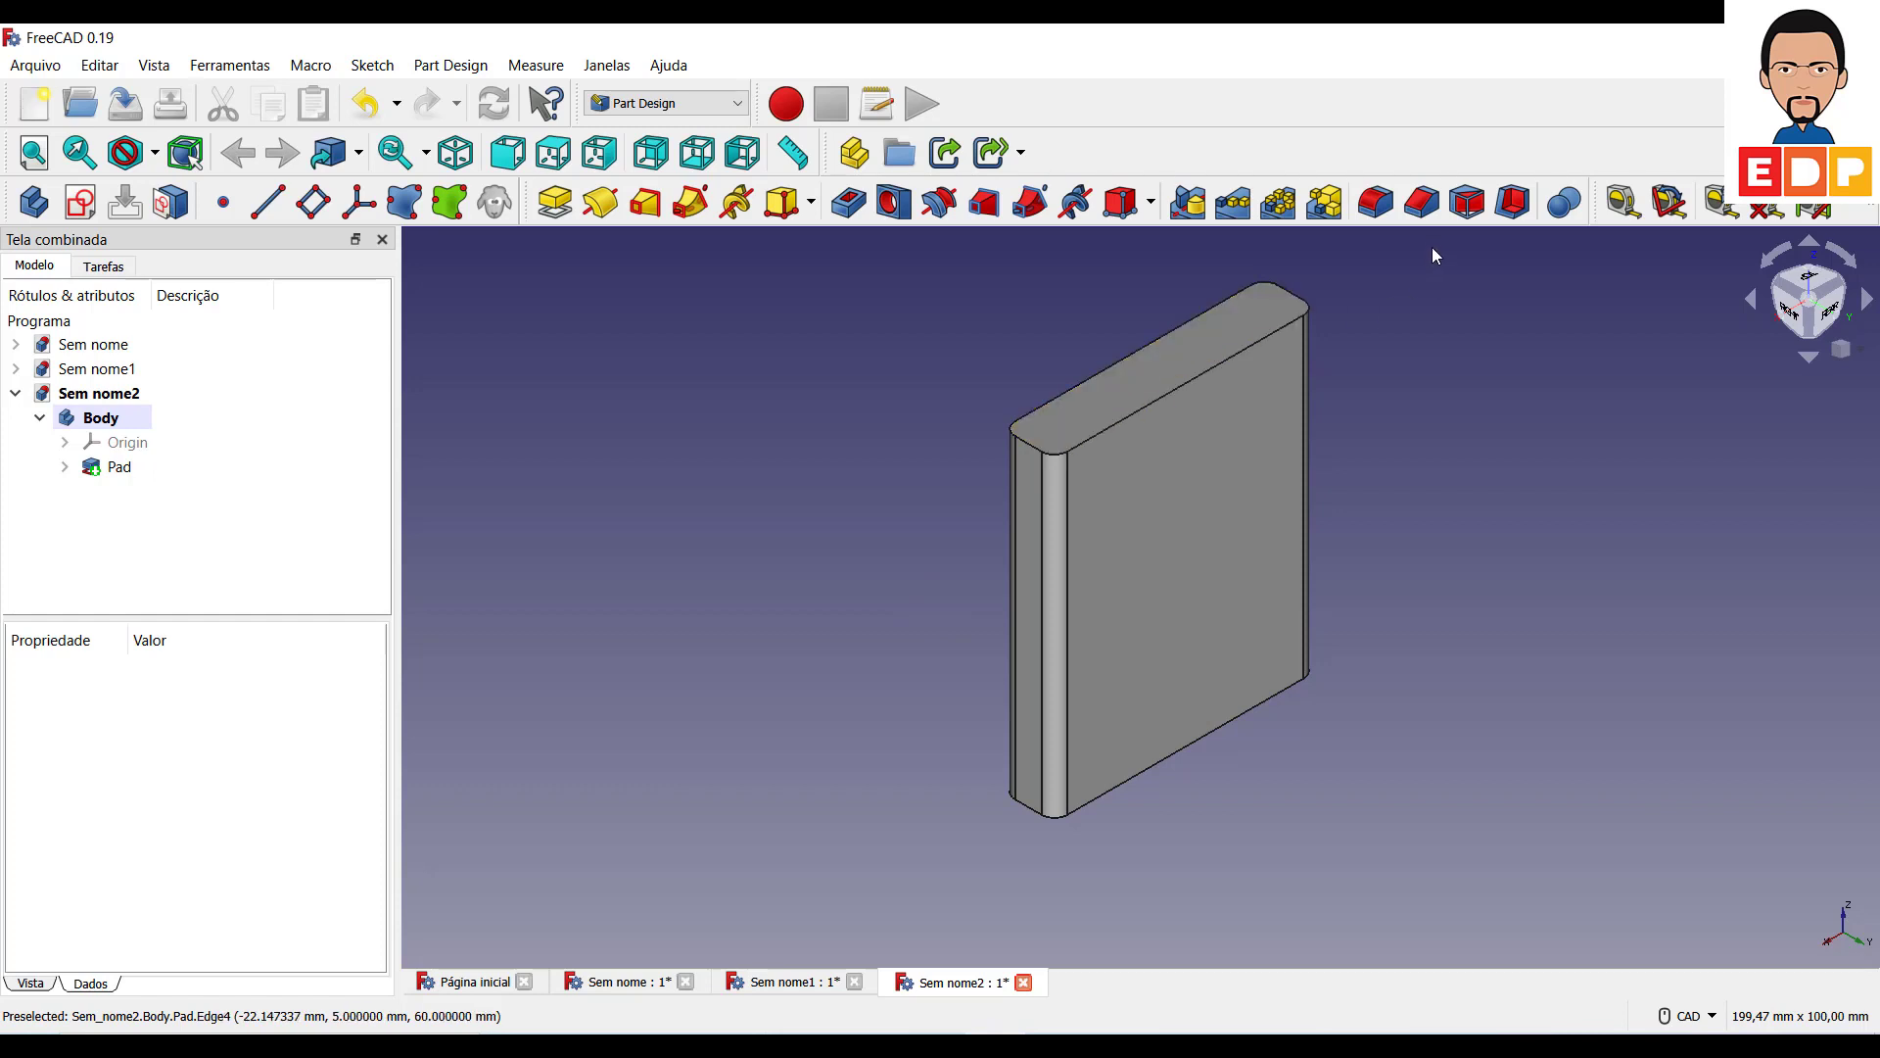
click(1509, 204)
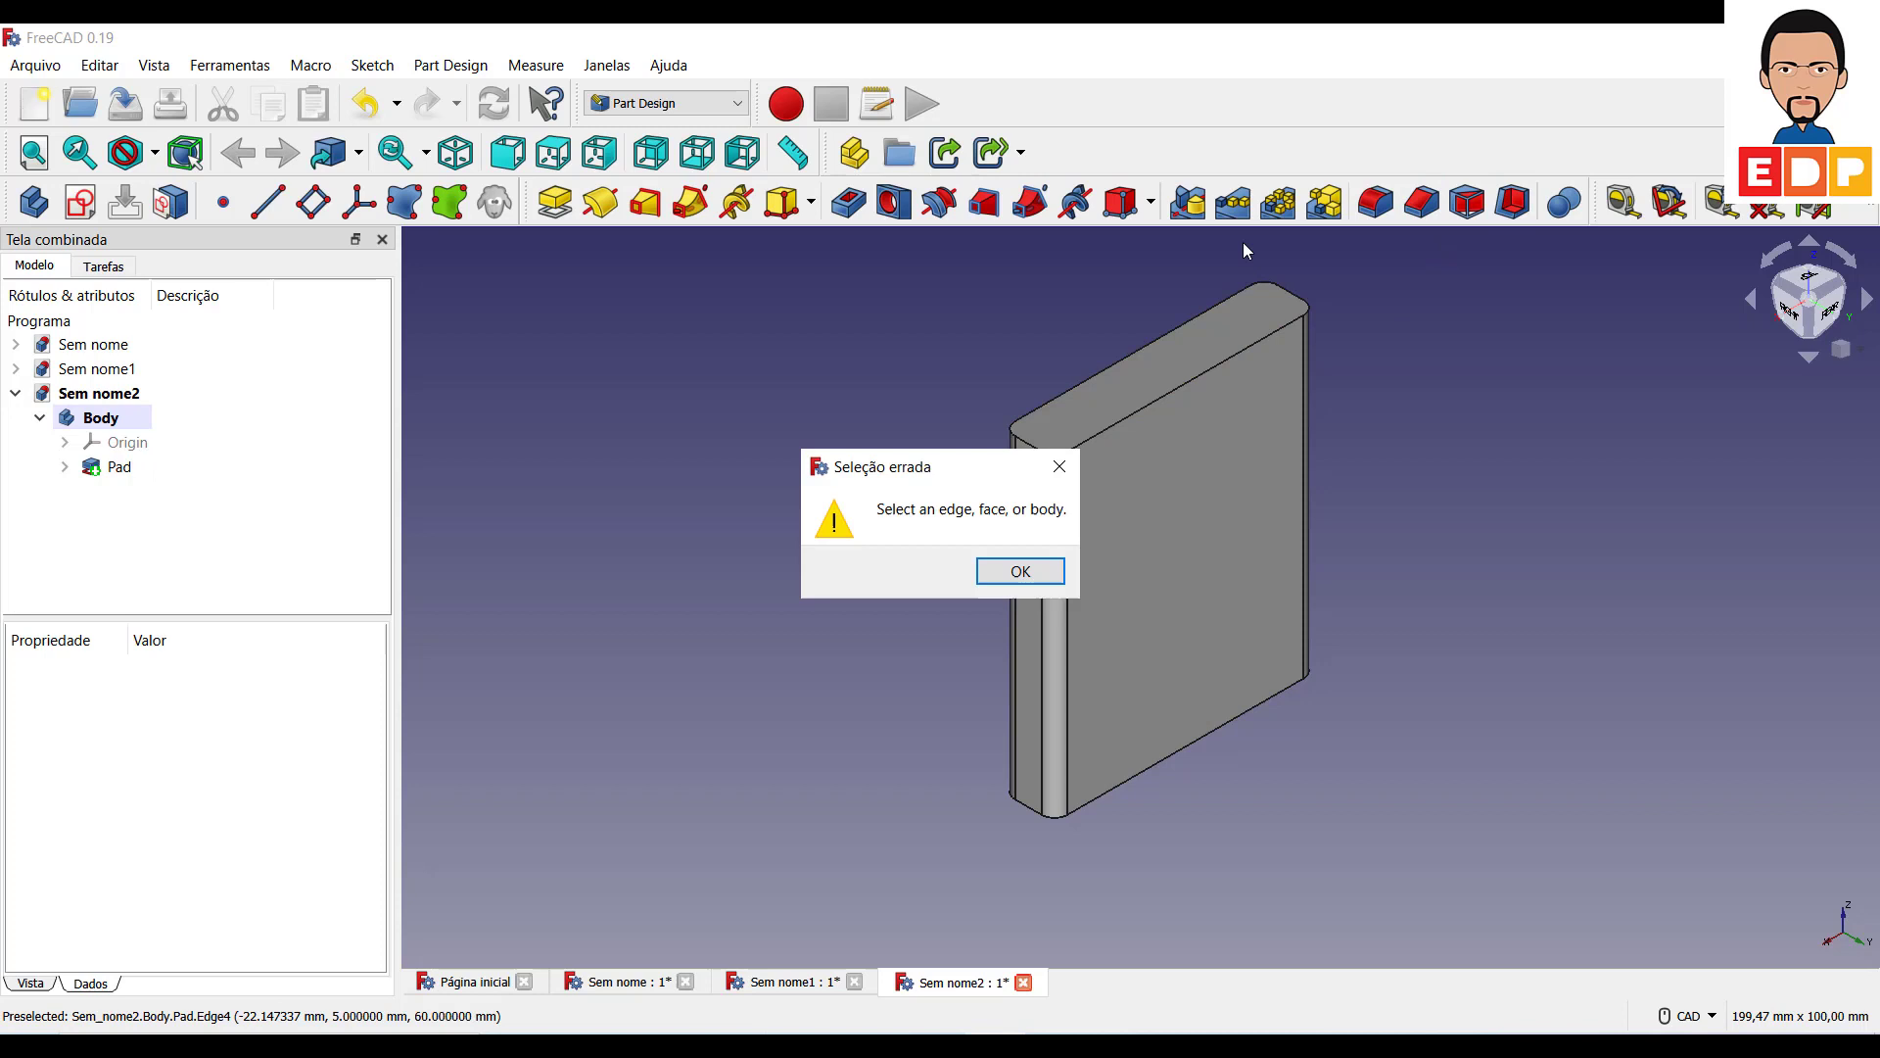
Shell the pad with 2 mm walls, removing its top face, using OpenInventor navigation.
click(1017, 574)
click(1142, 388)
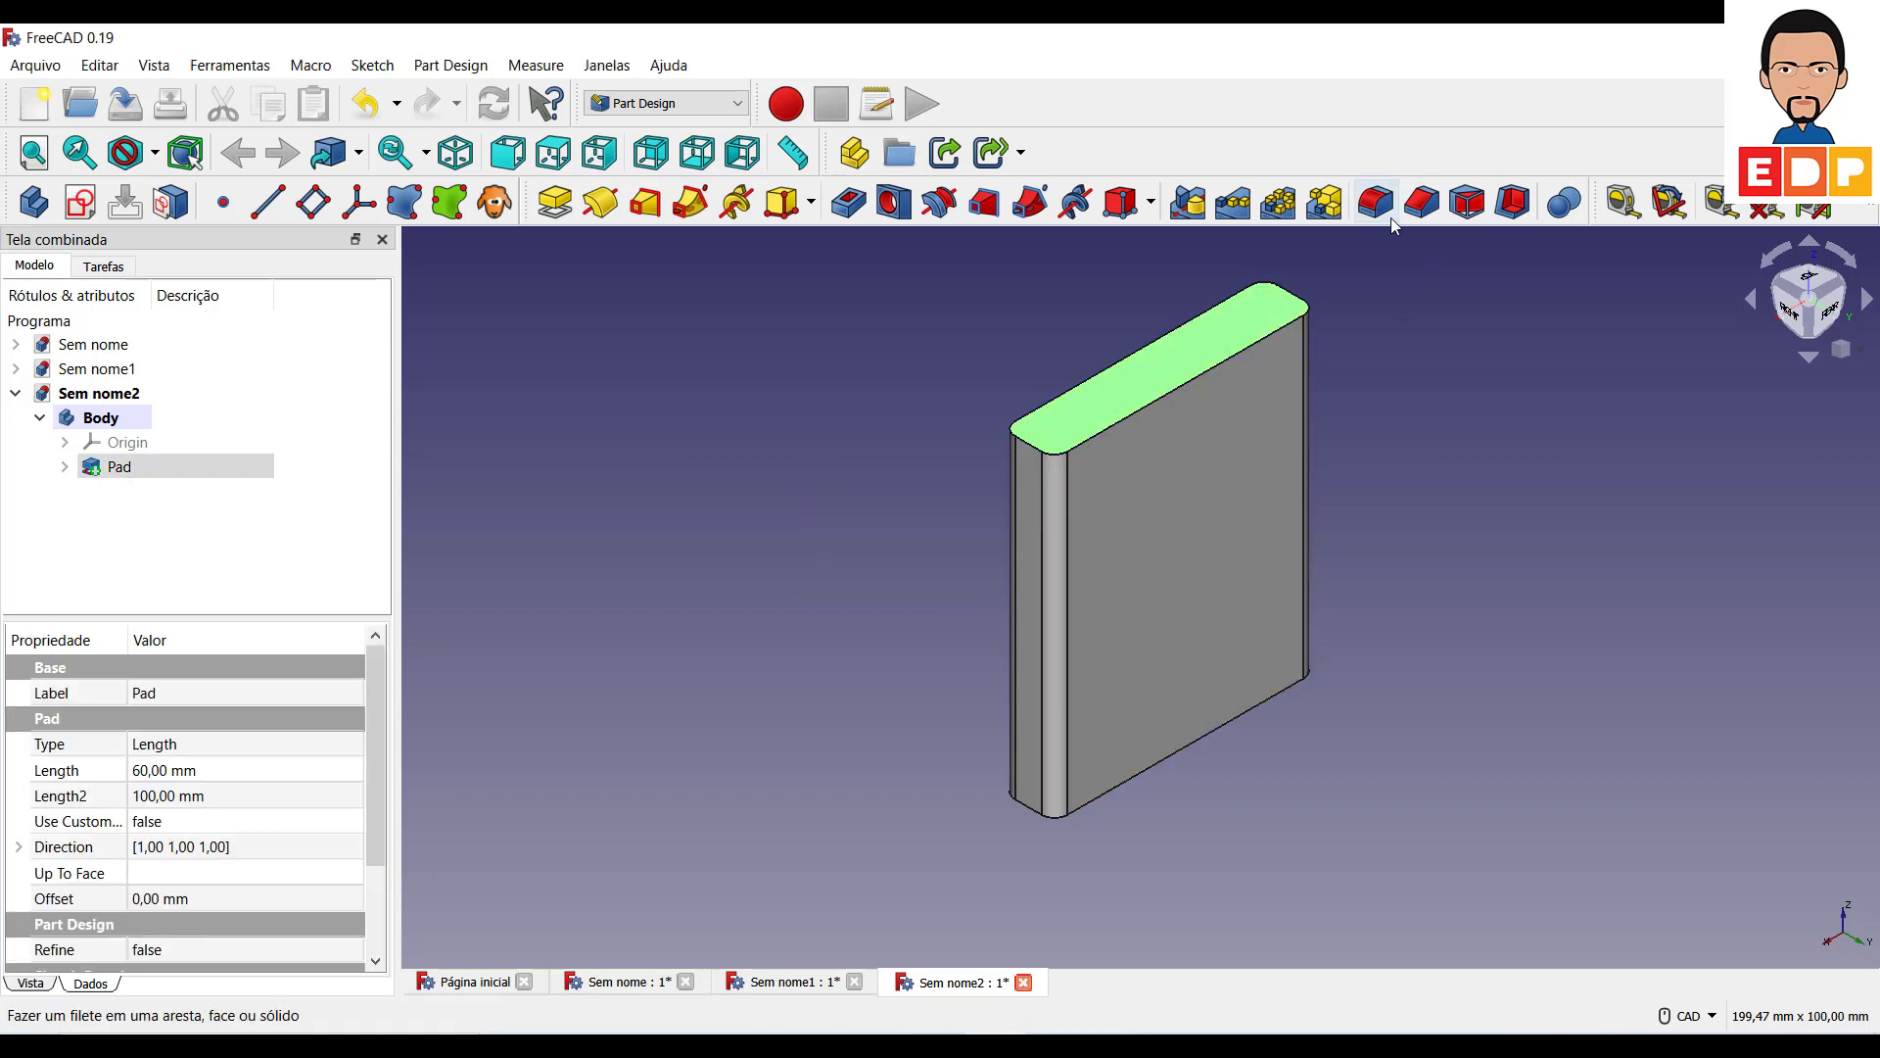
click(1508, 207)
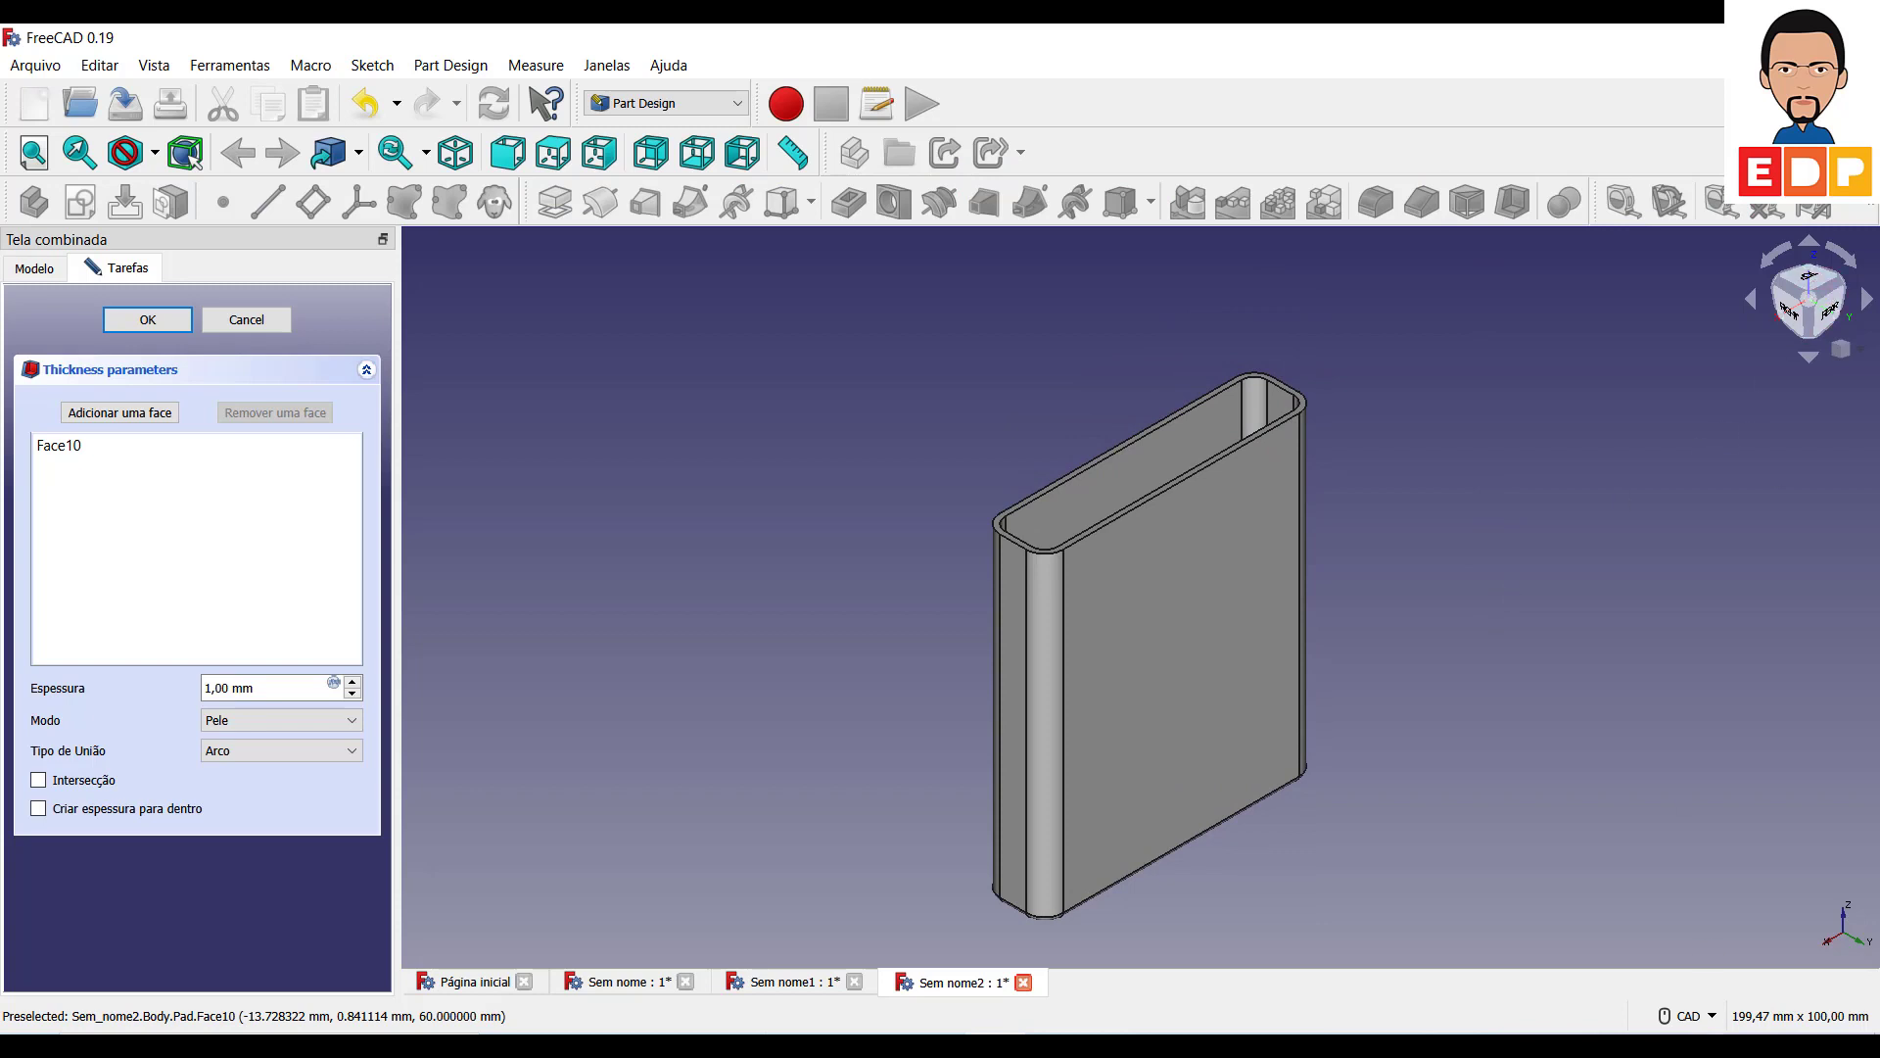
click(1686, 1016)
click(1703, 796)
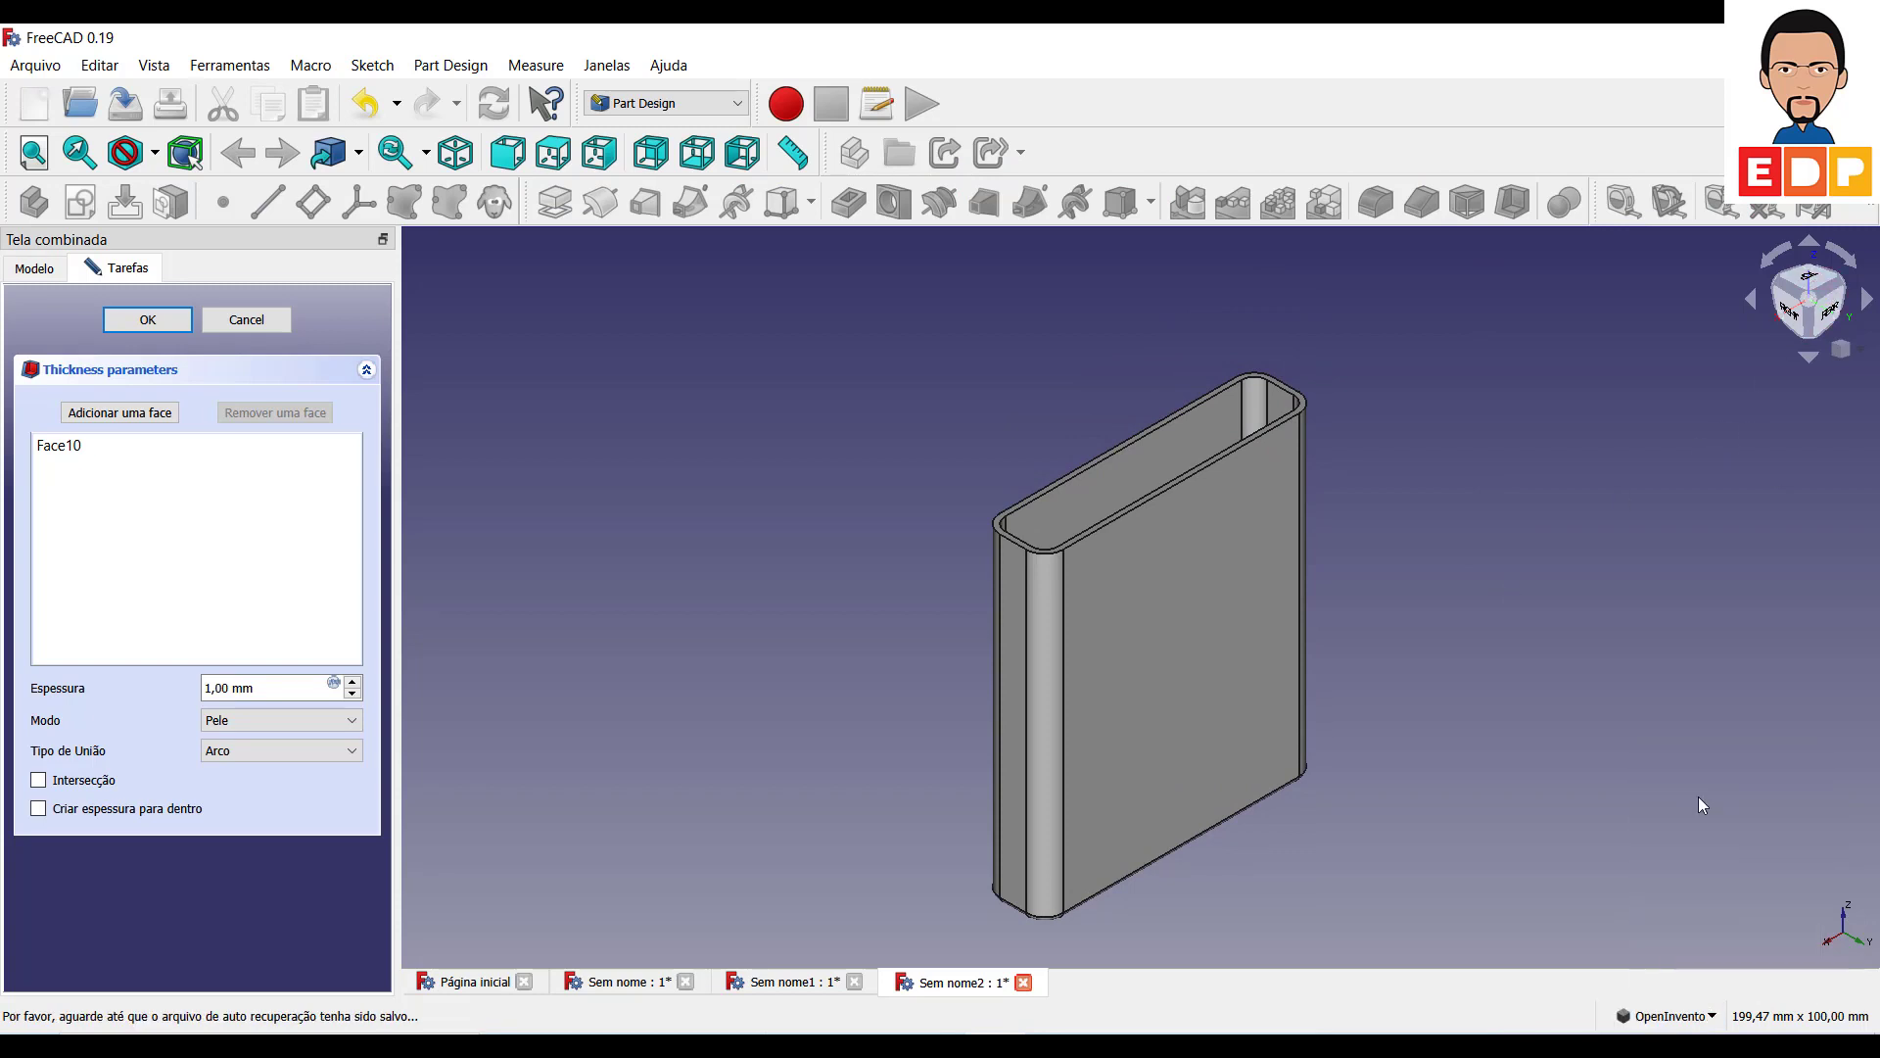
scroll(1567, 577, down, 3)
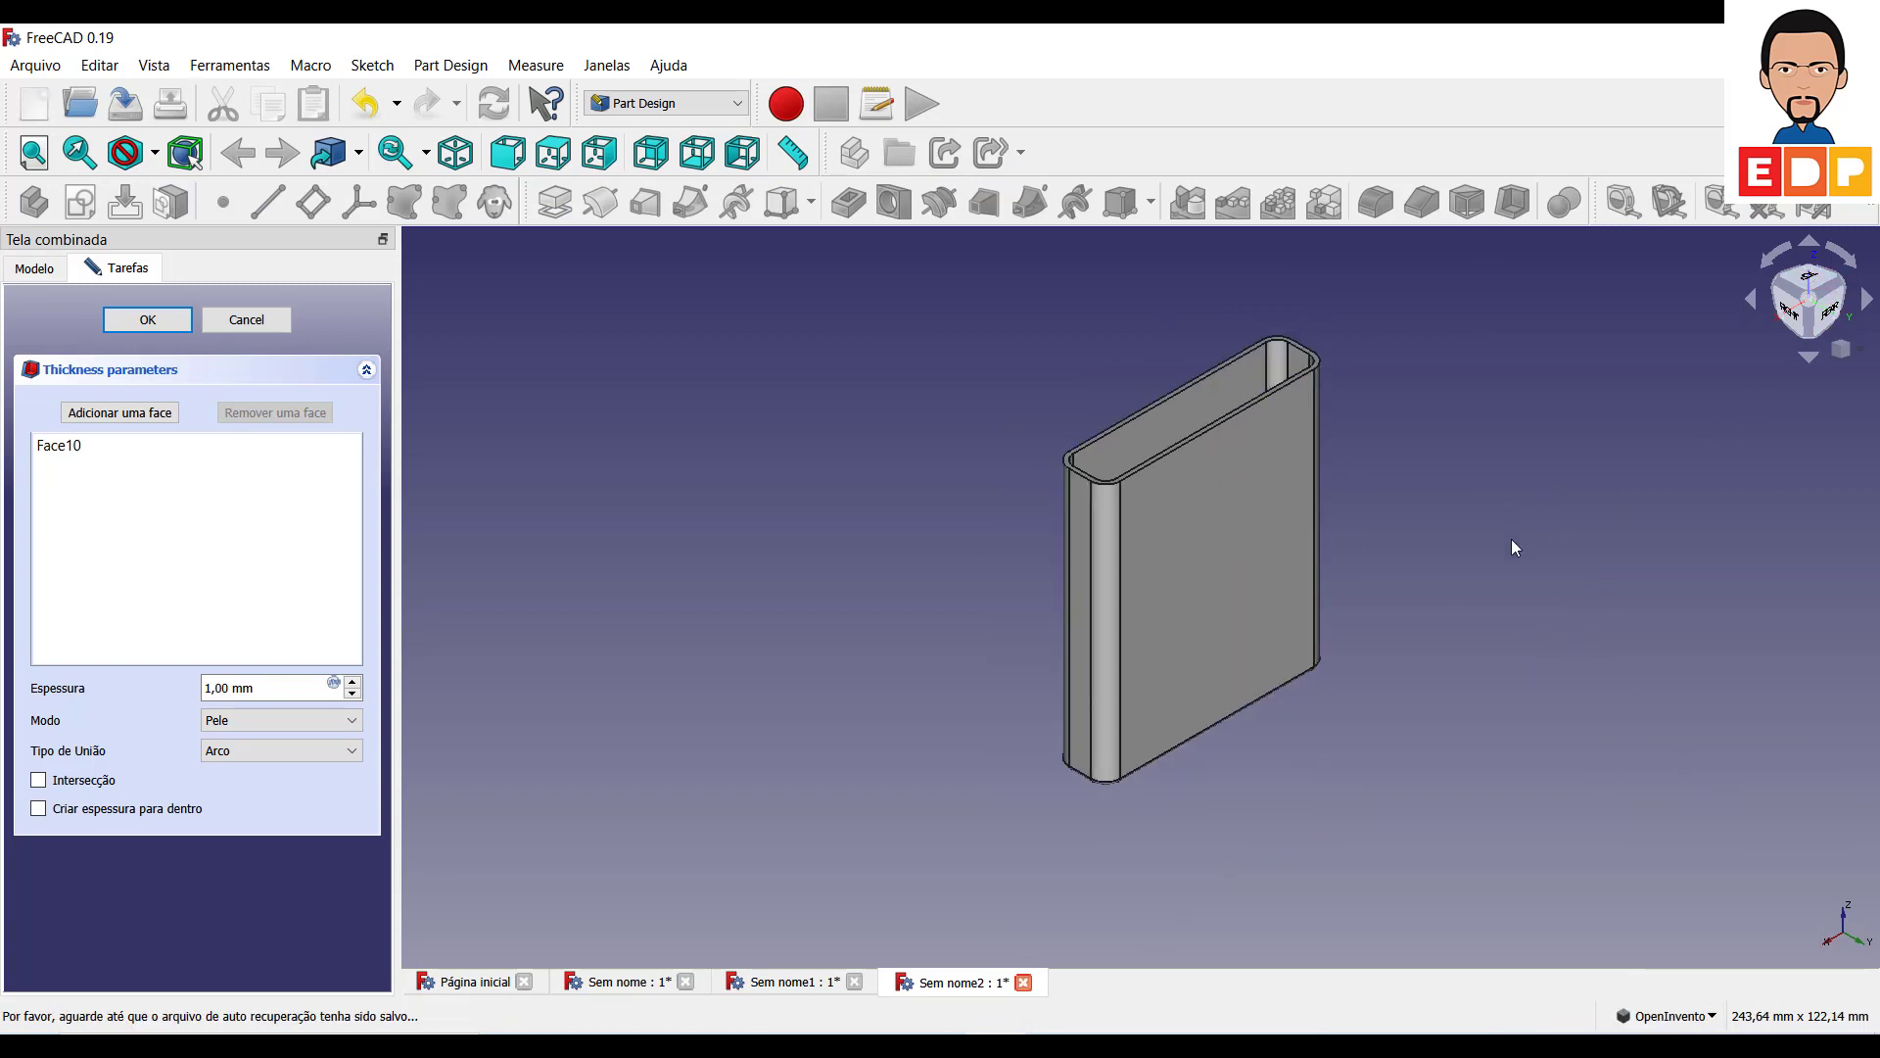
mouse_move(1519, 643)
mouse_down()
mouse_move(1524, 692)
mouse_move(1271, 647)
mouse_move(1204, 550)
mouse_move(1256, 660)
mouse_move(1525, 895)
mouse_move(1423, 641)
mouse_up()
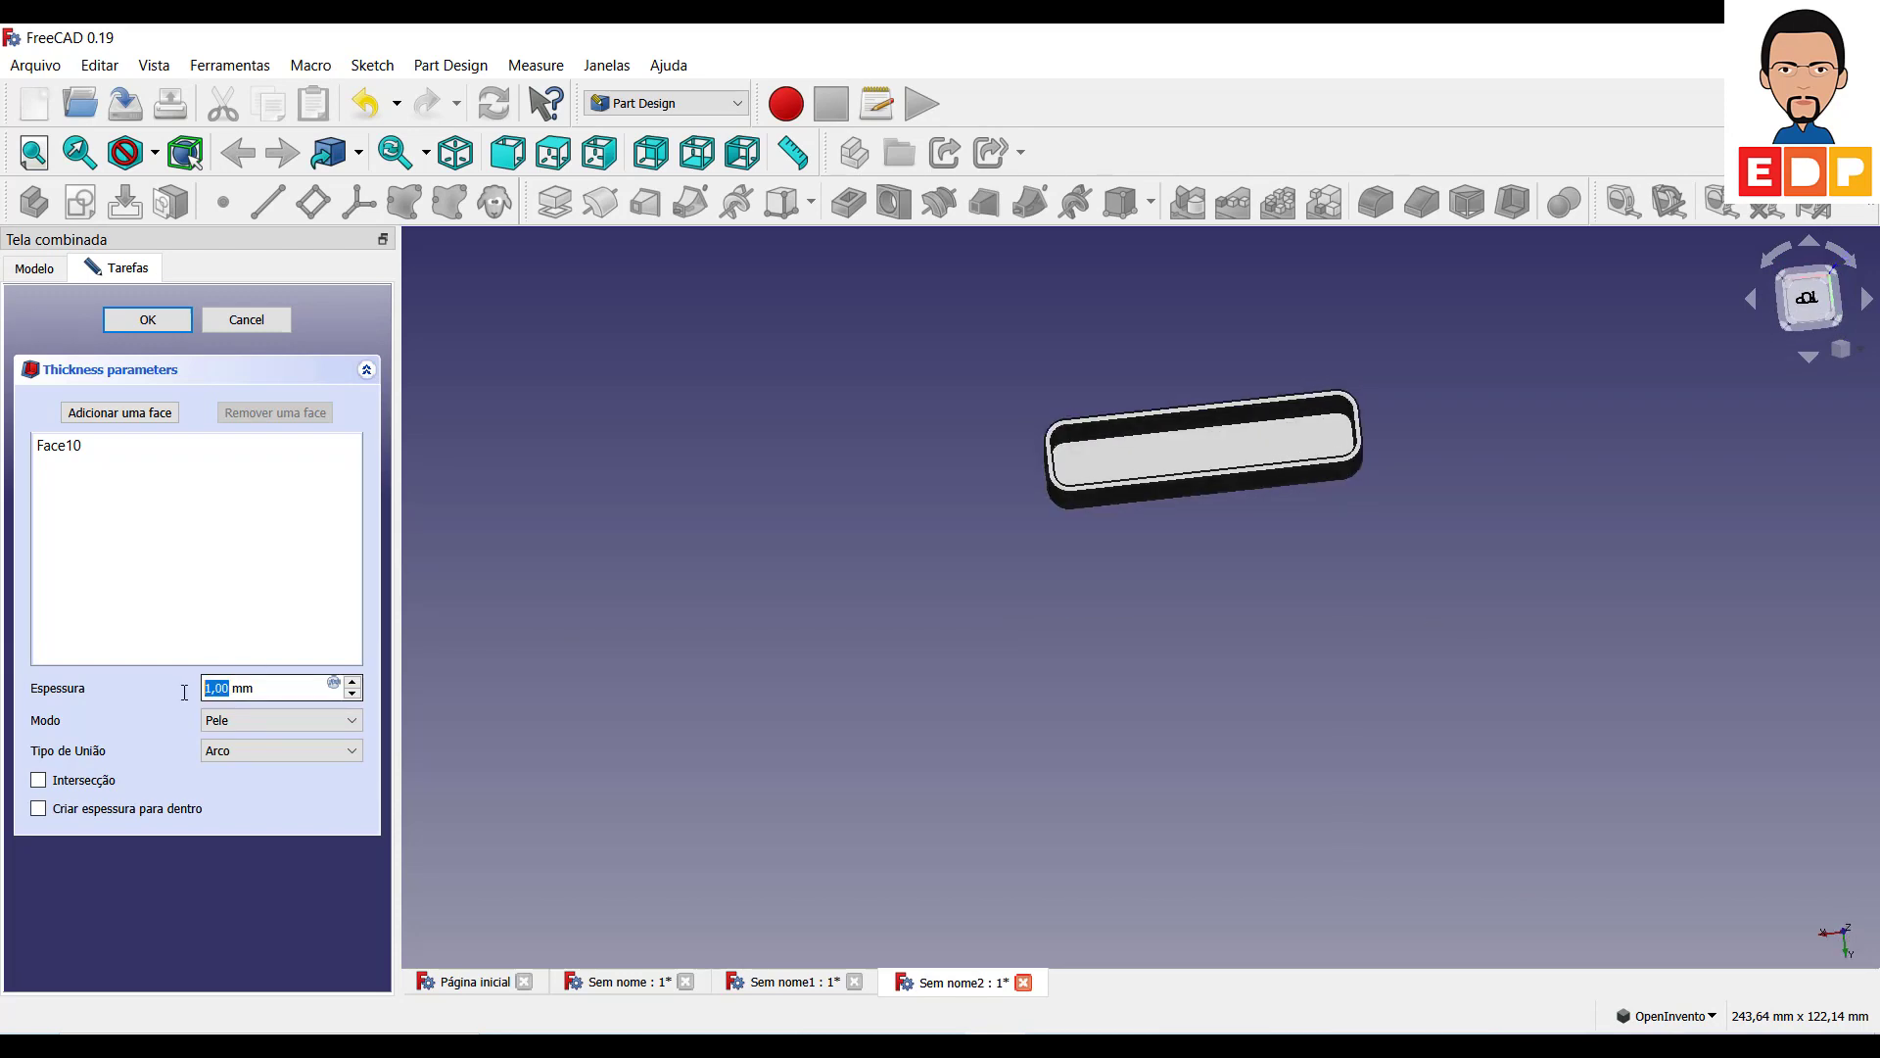
text(2)
key(Return)
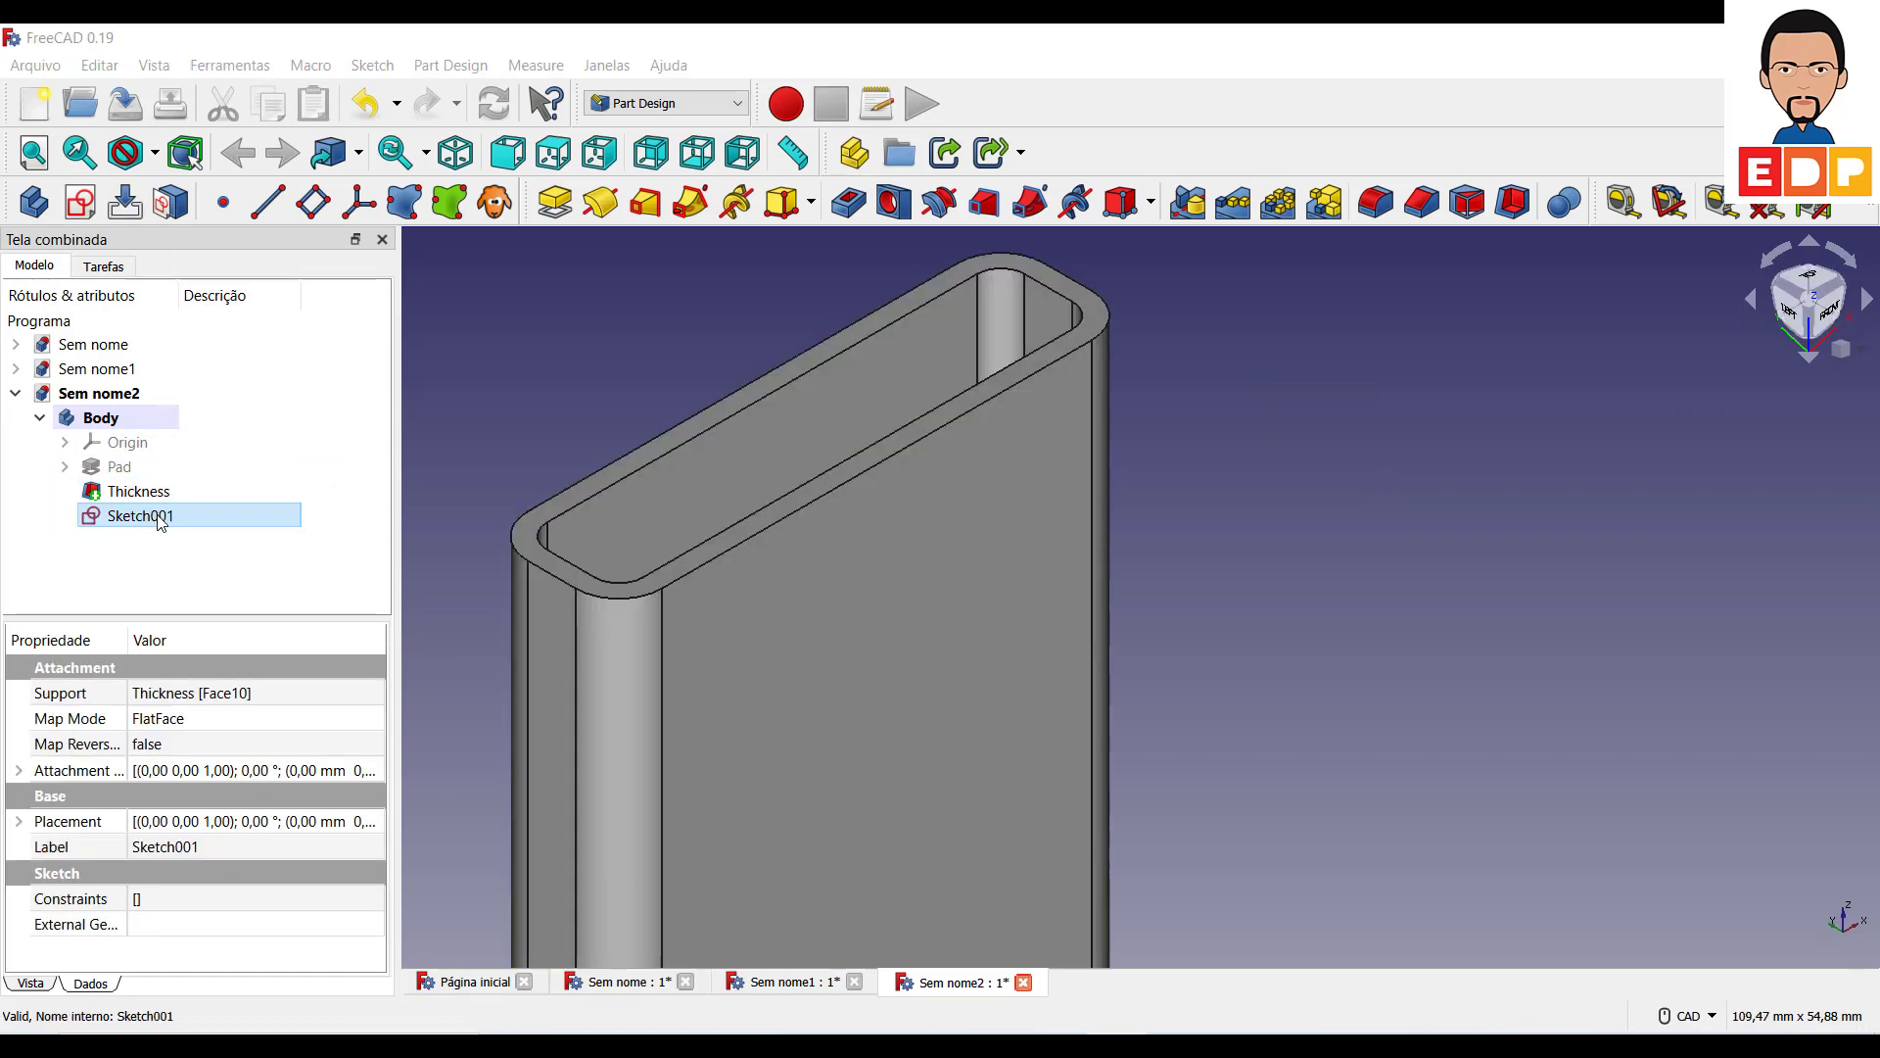
Delete the unwanted Sketch001 from the model tree.
right_click(157, 516)
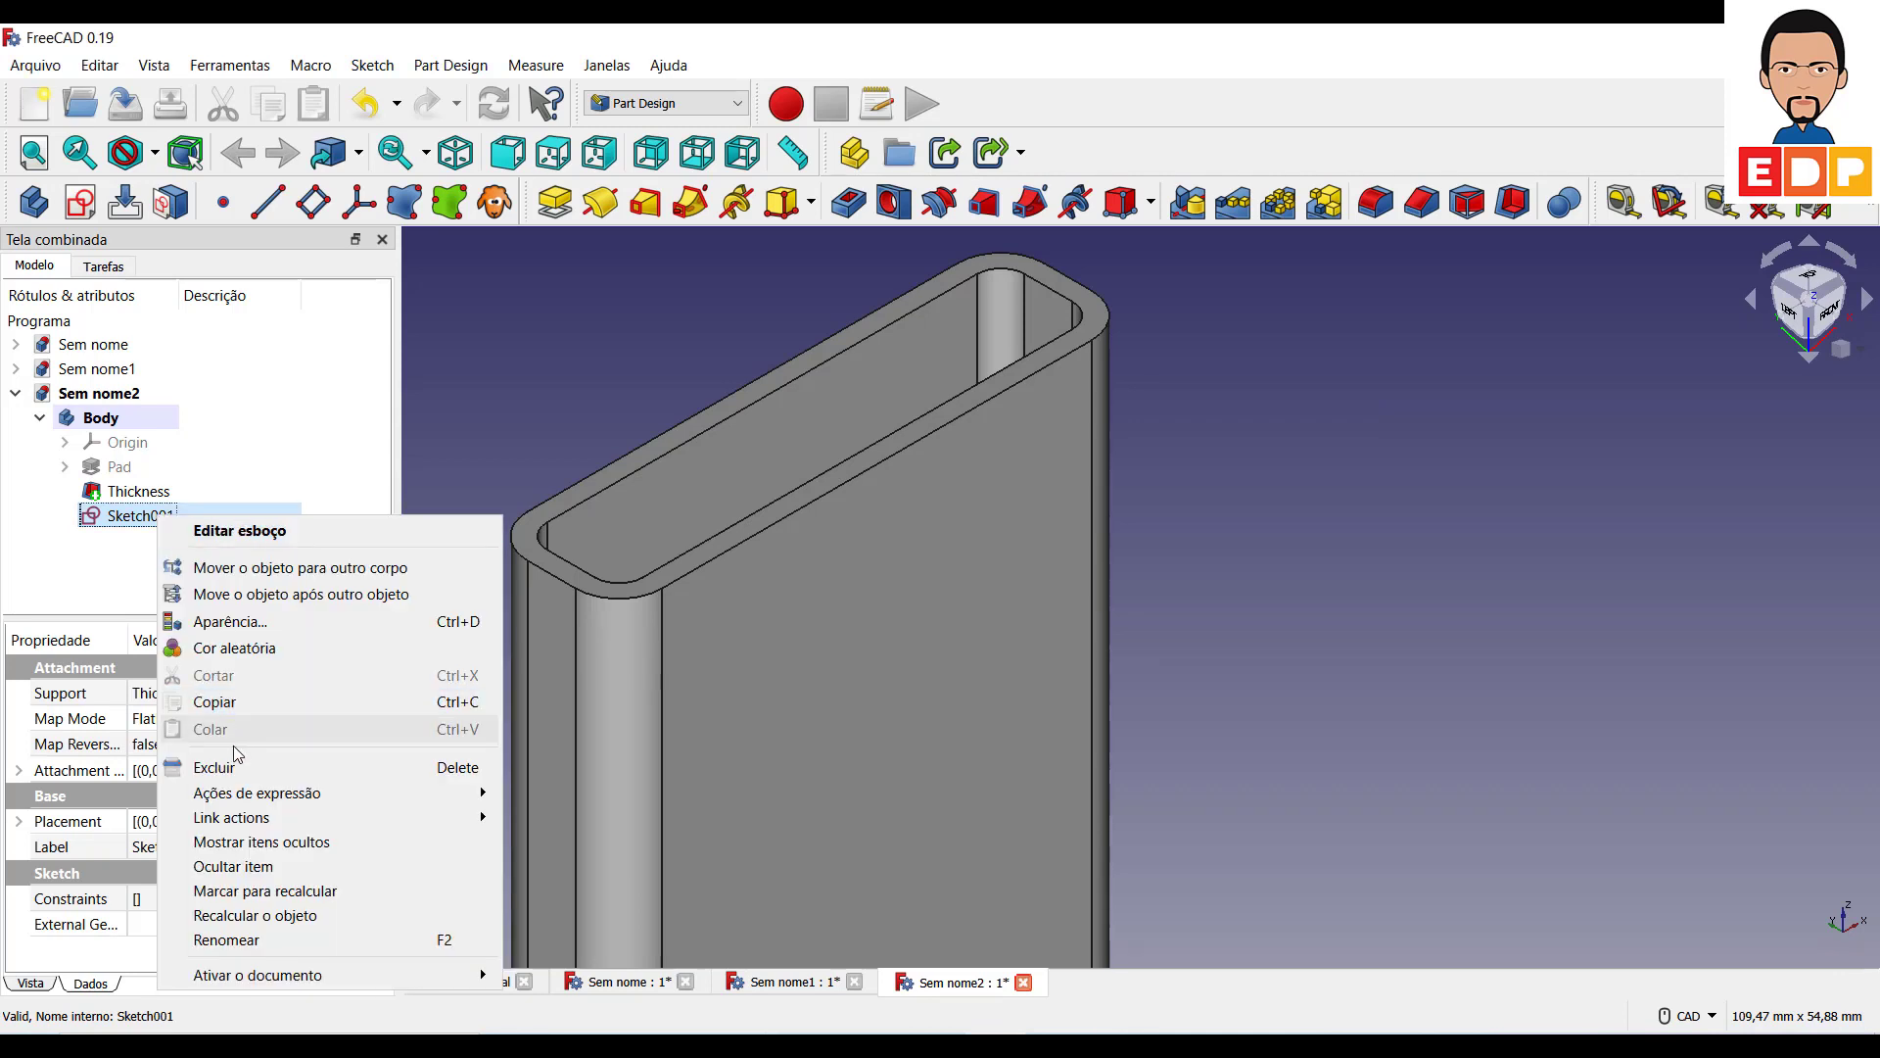
click(214, 767)
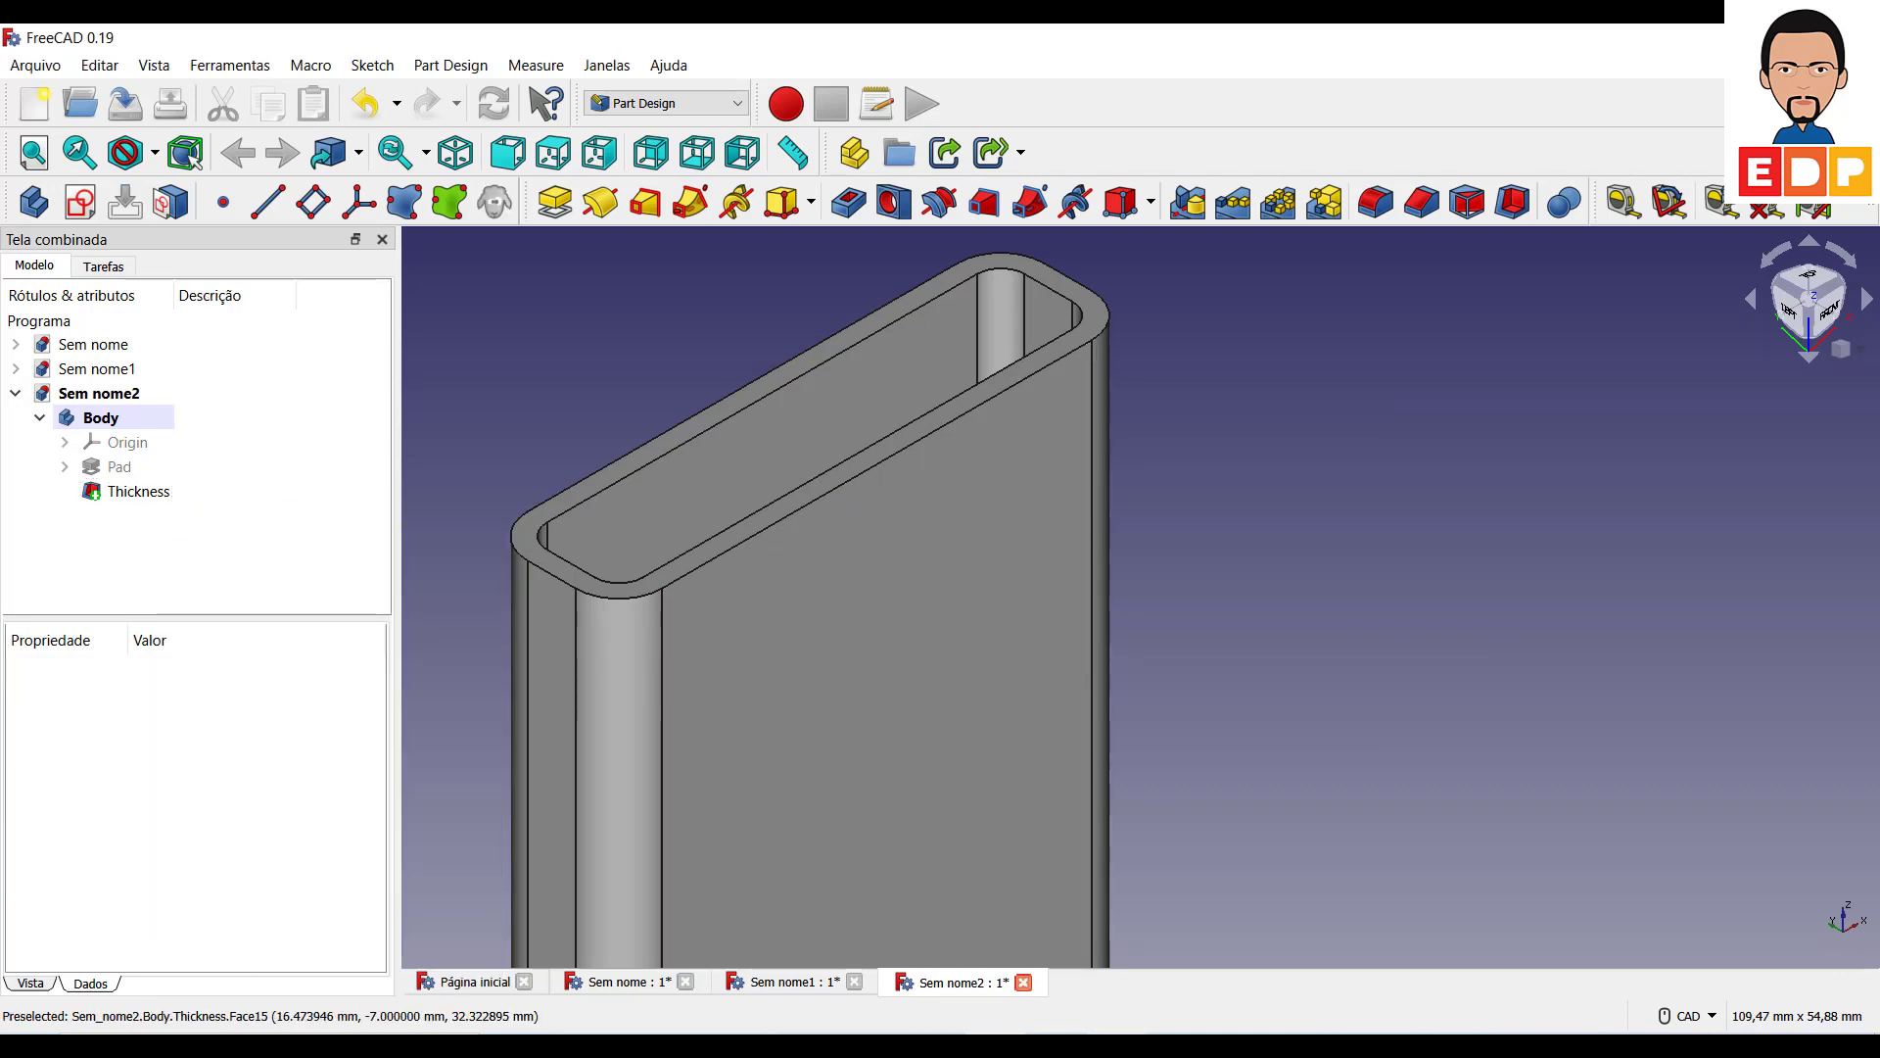
click(1409, 762)
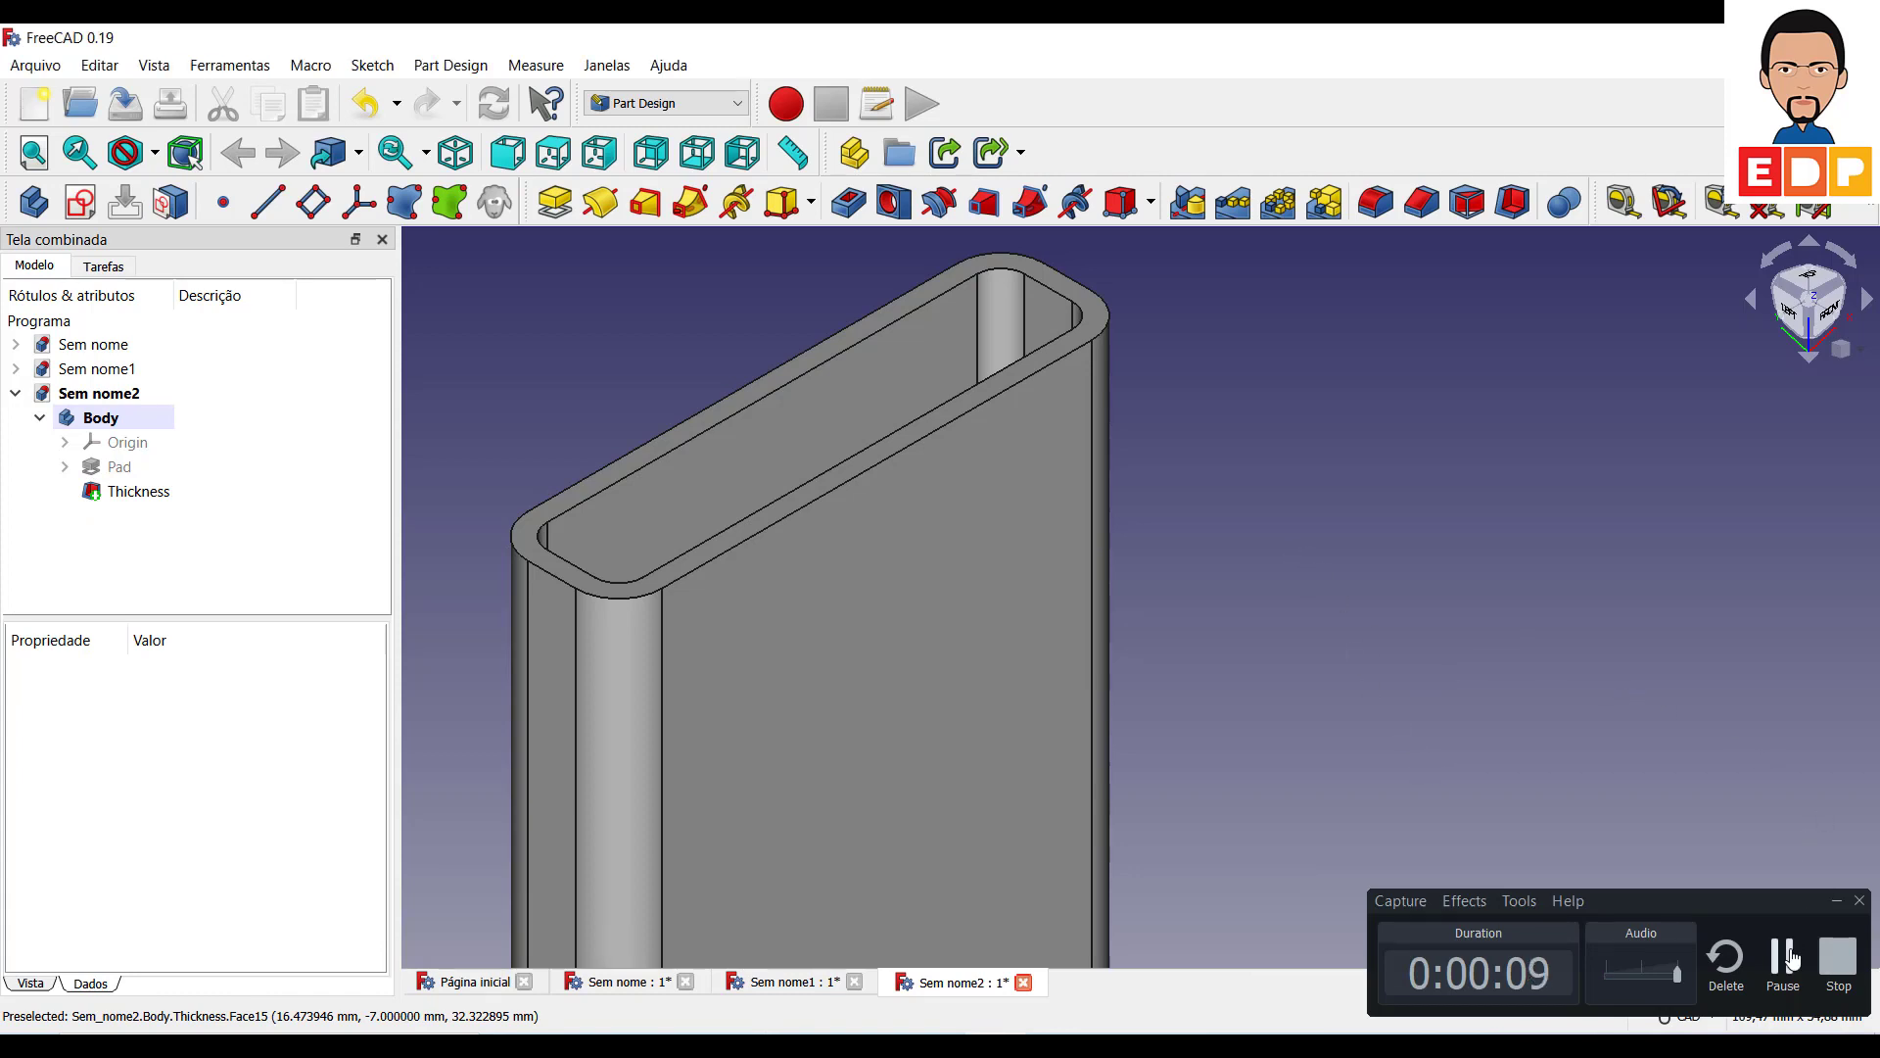
click(1838, 900)
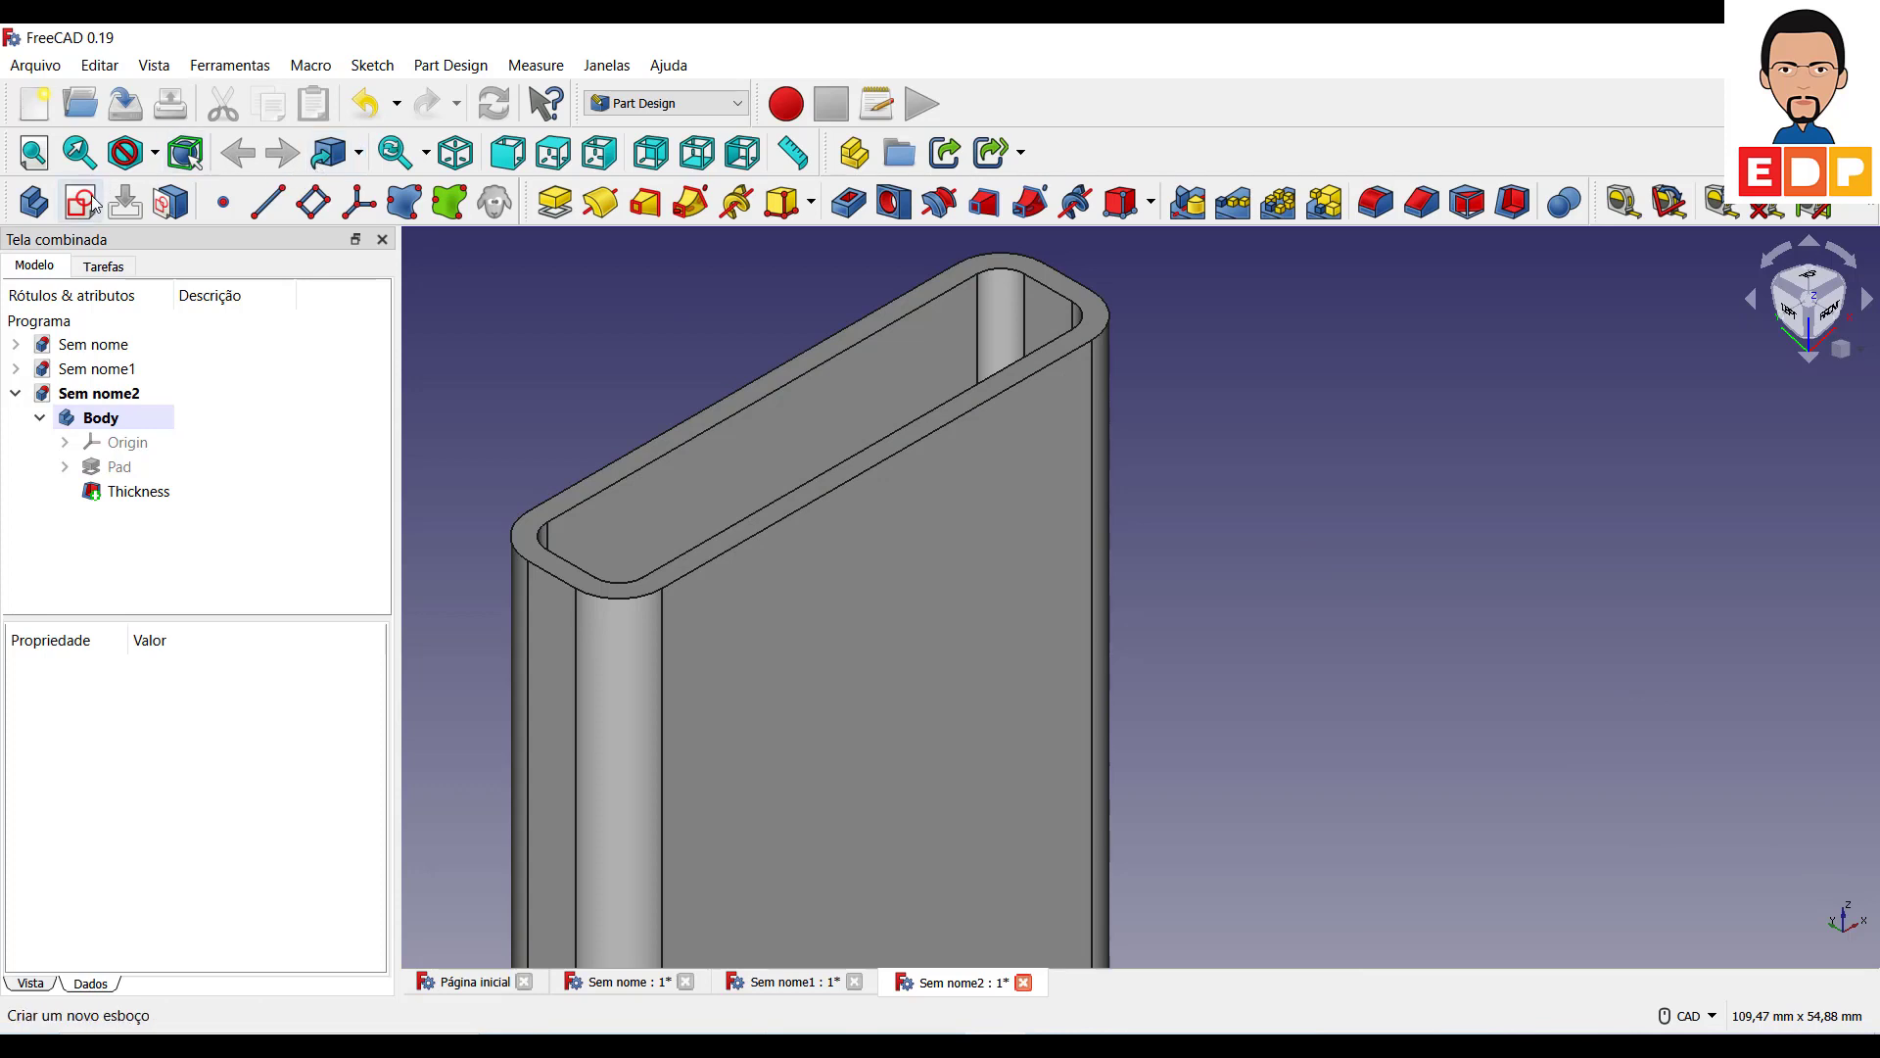
Start a new sketch on the hollow box's top rim face.
click(91, 204)
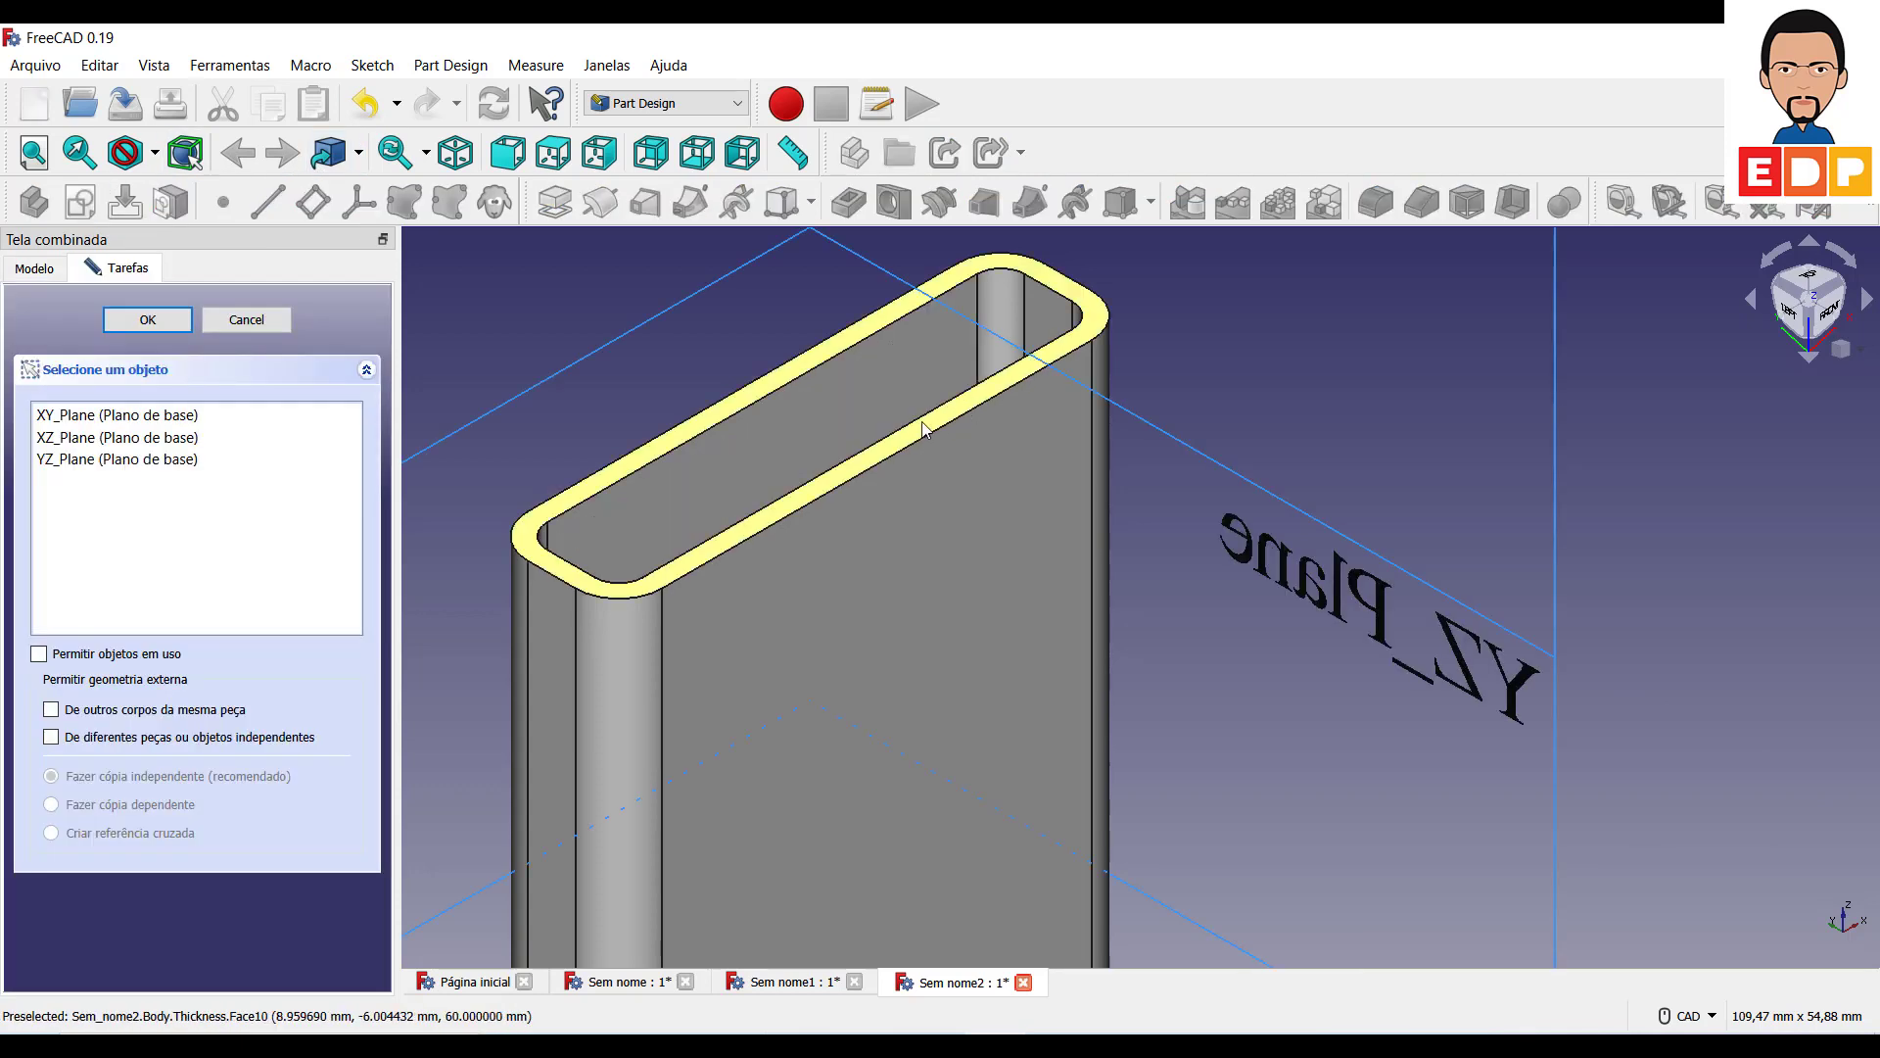
click(898, 443)
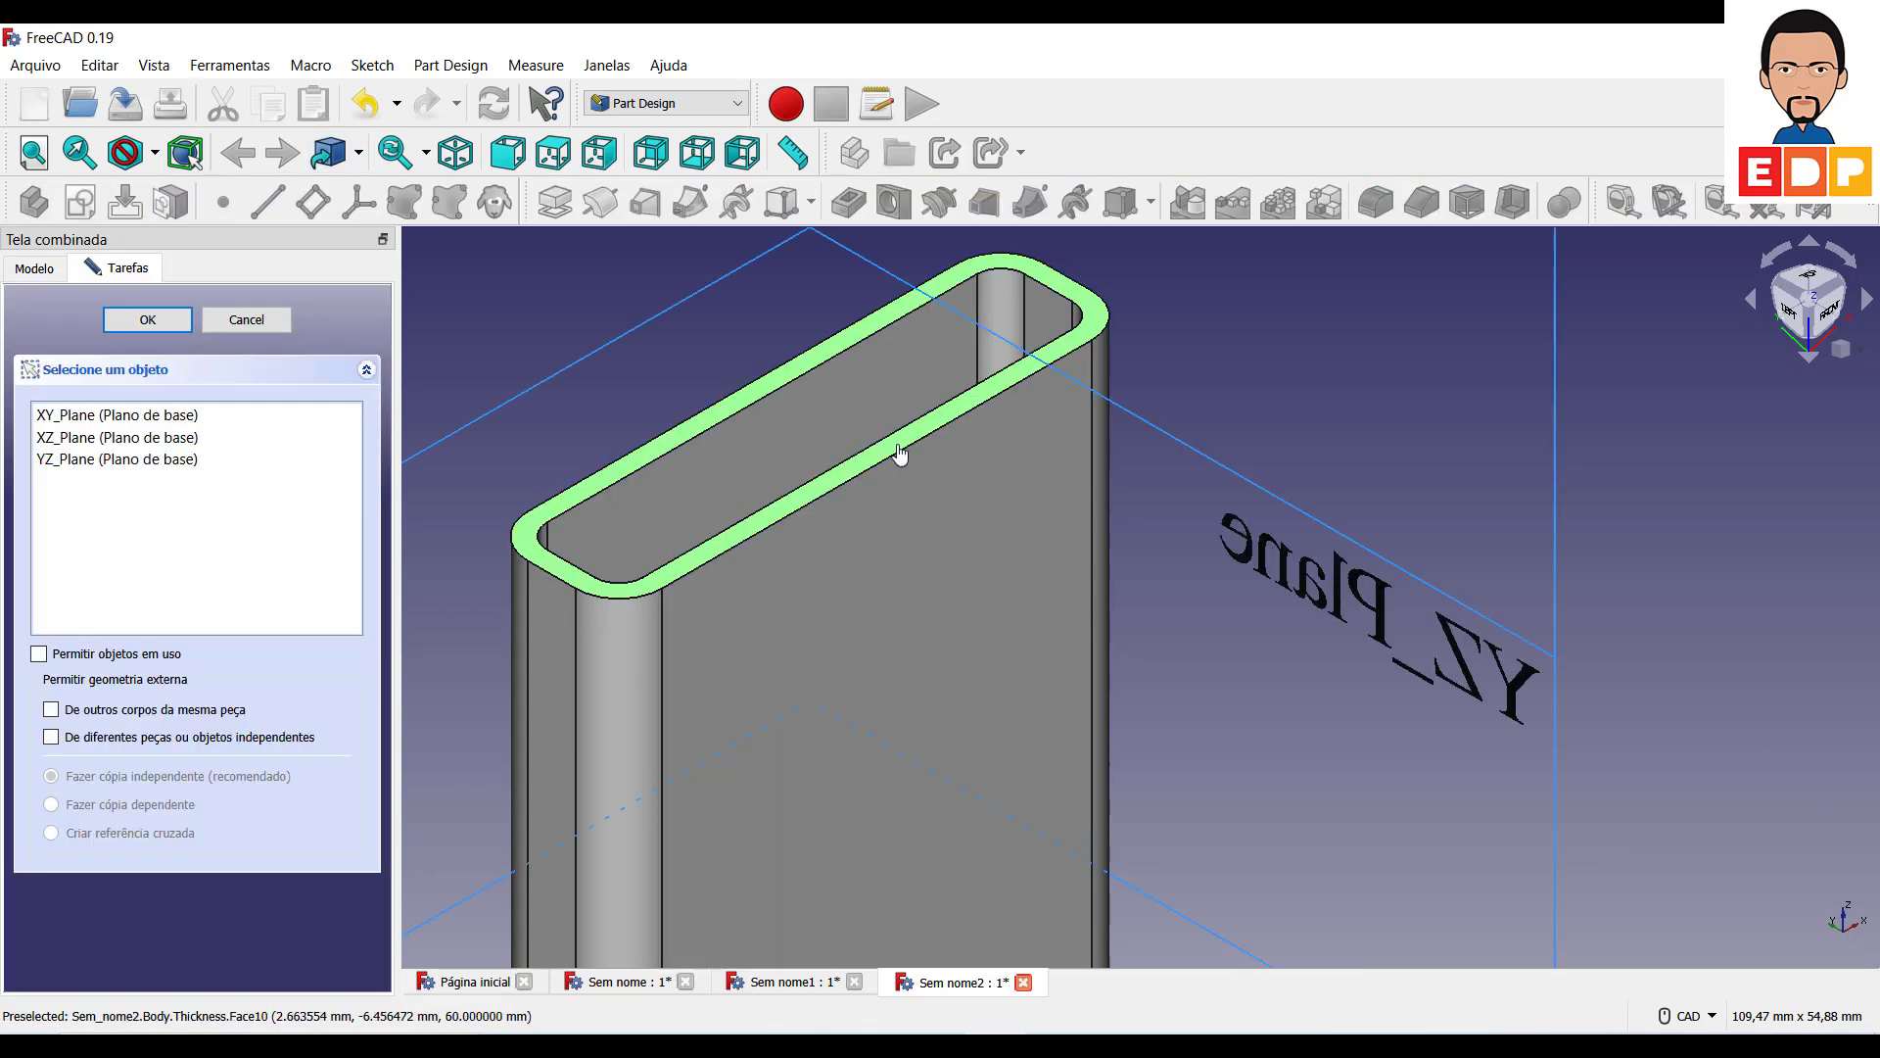
click(270, 326)
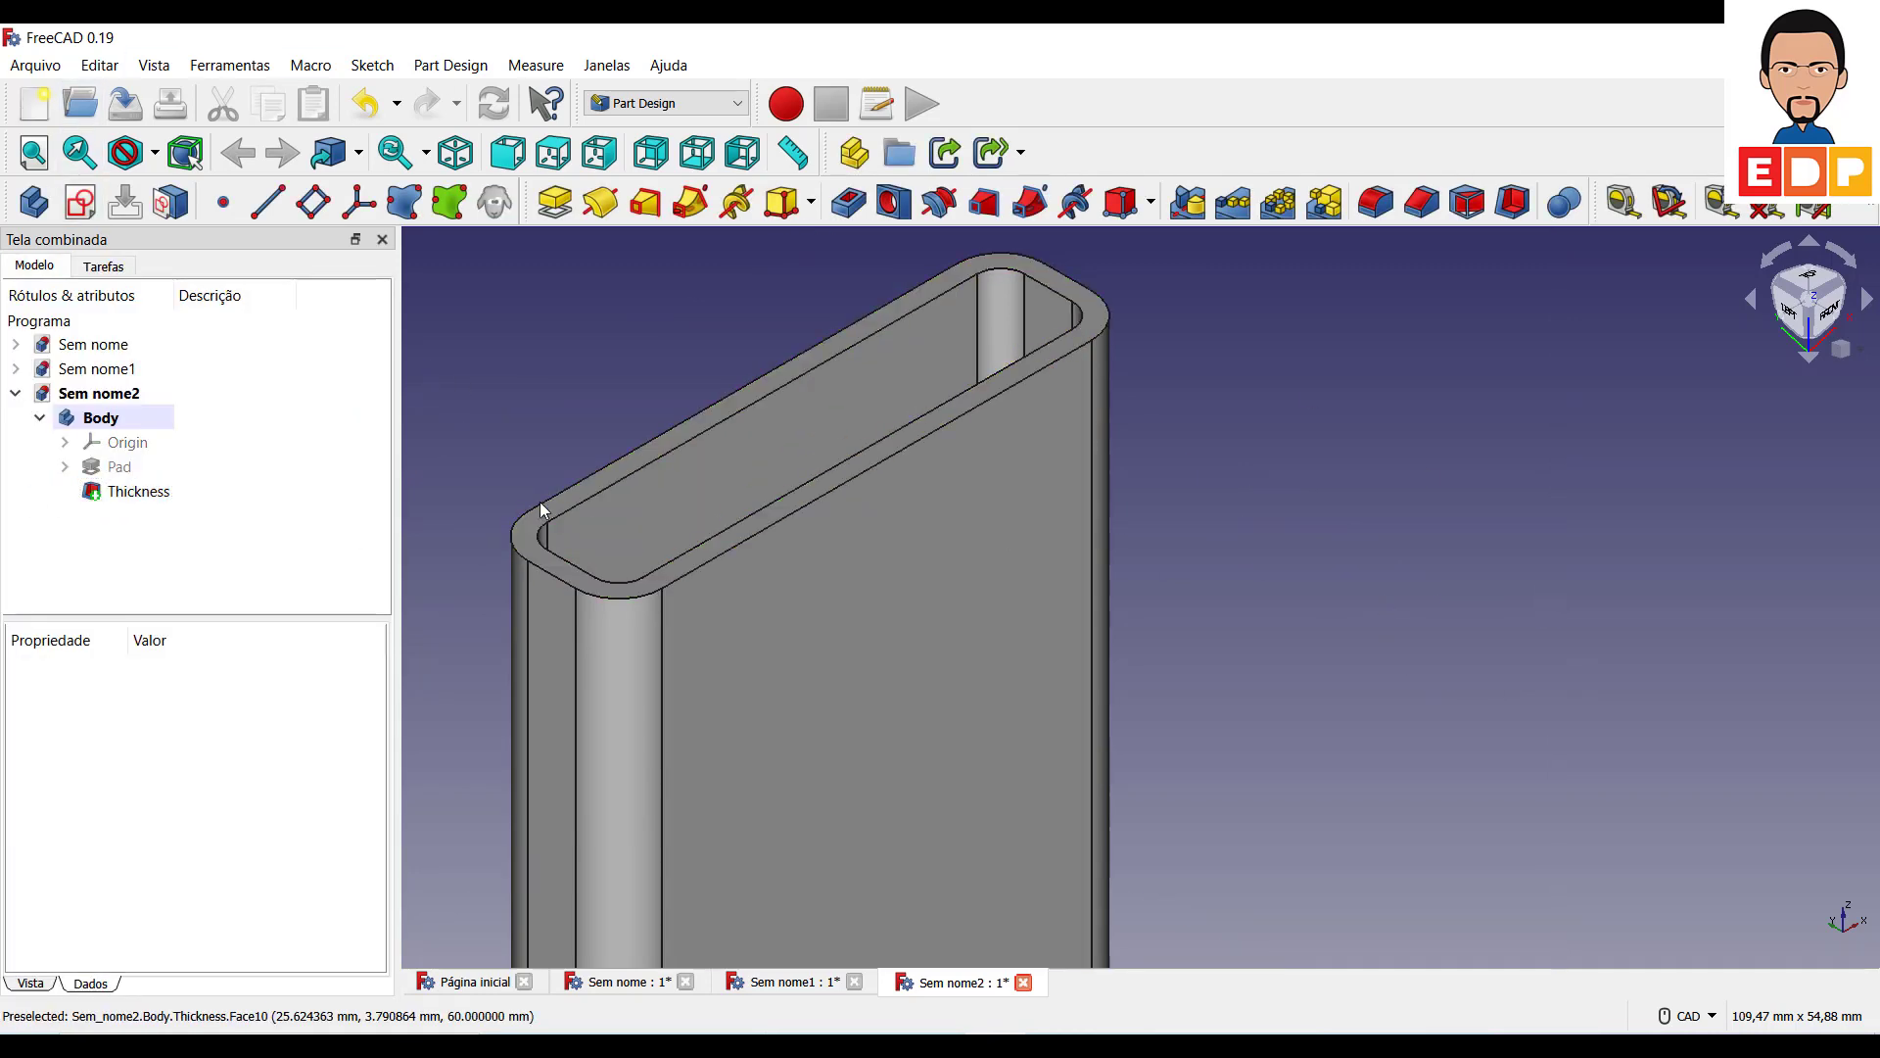
click(805, 503)
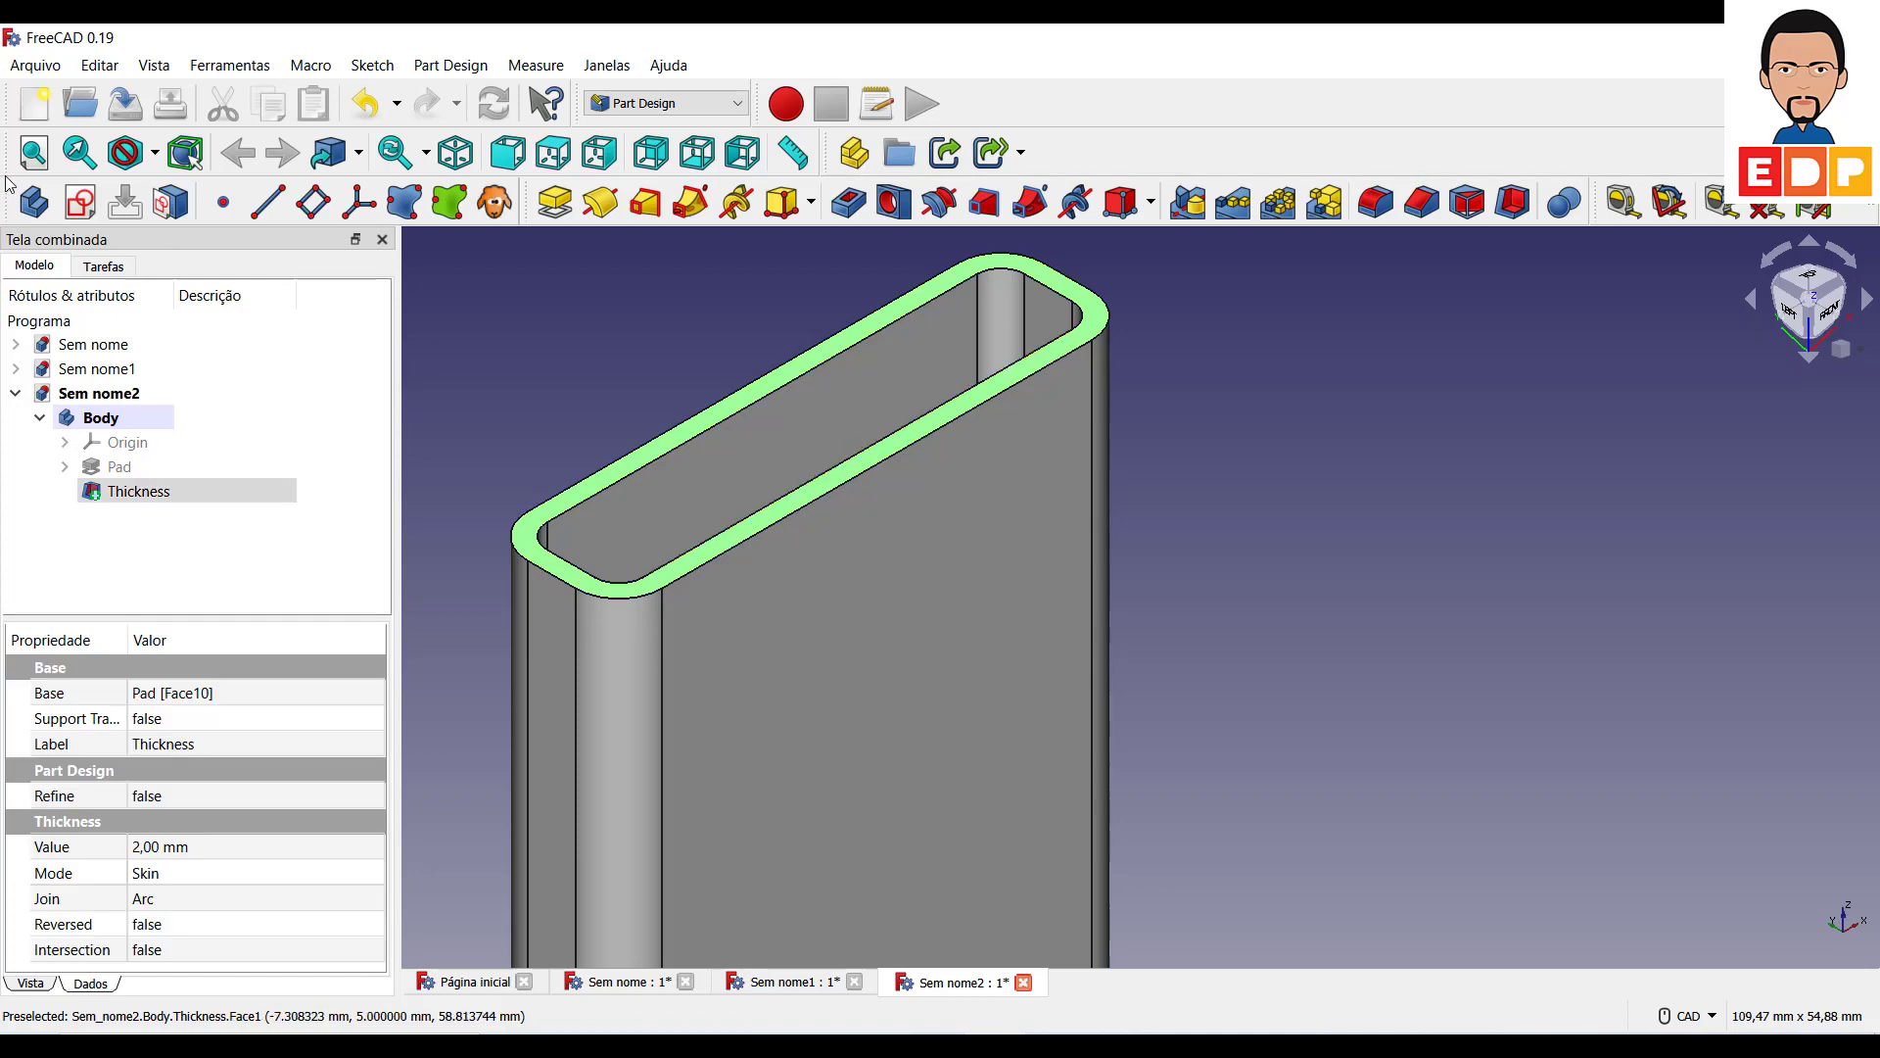
click(80, 202)
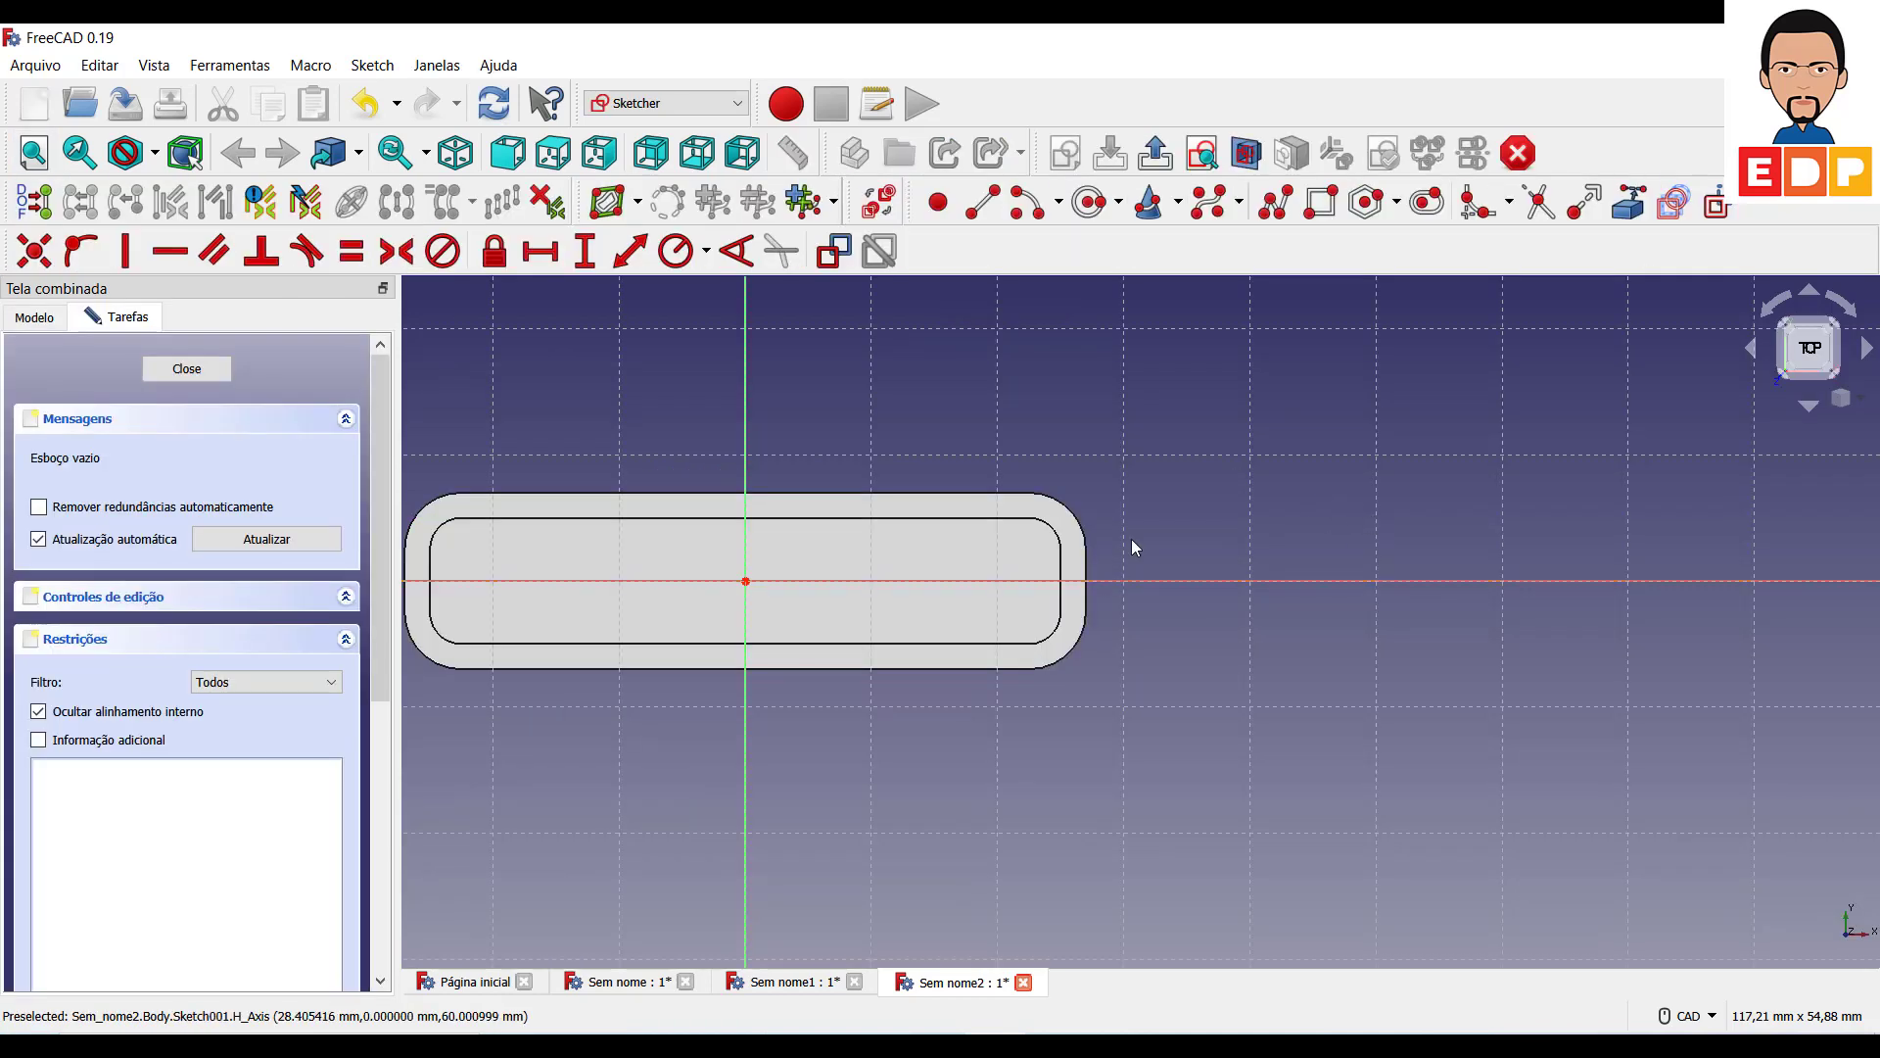
Draw a narrow vertical rectangle just inside the slot outline's left end.
scroll(1131, 538, down, 2)
scroll(1154, 539, up, 2)
middle_drag(1154, 535, 1478, 544)
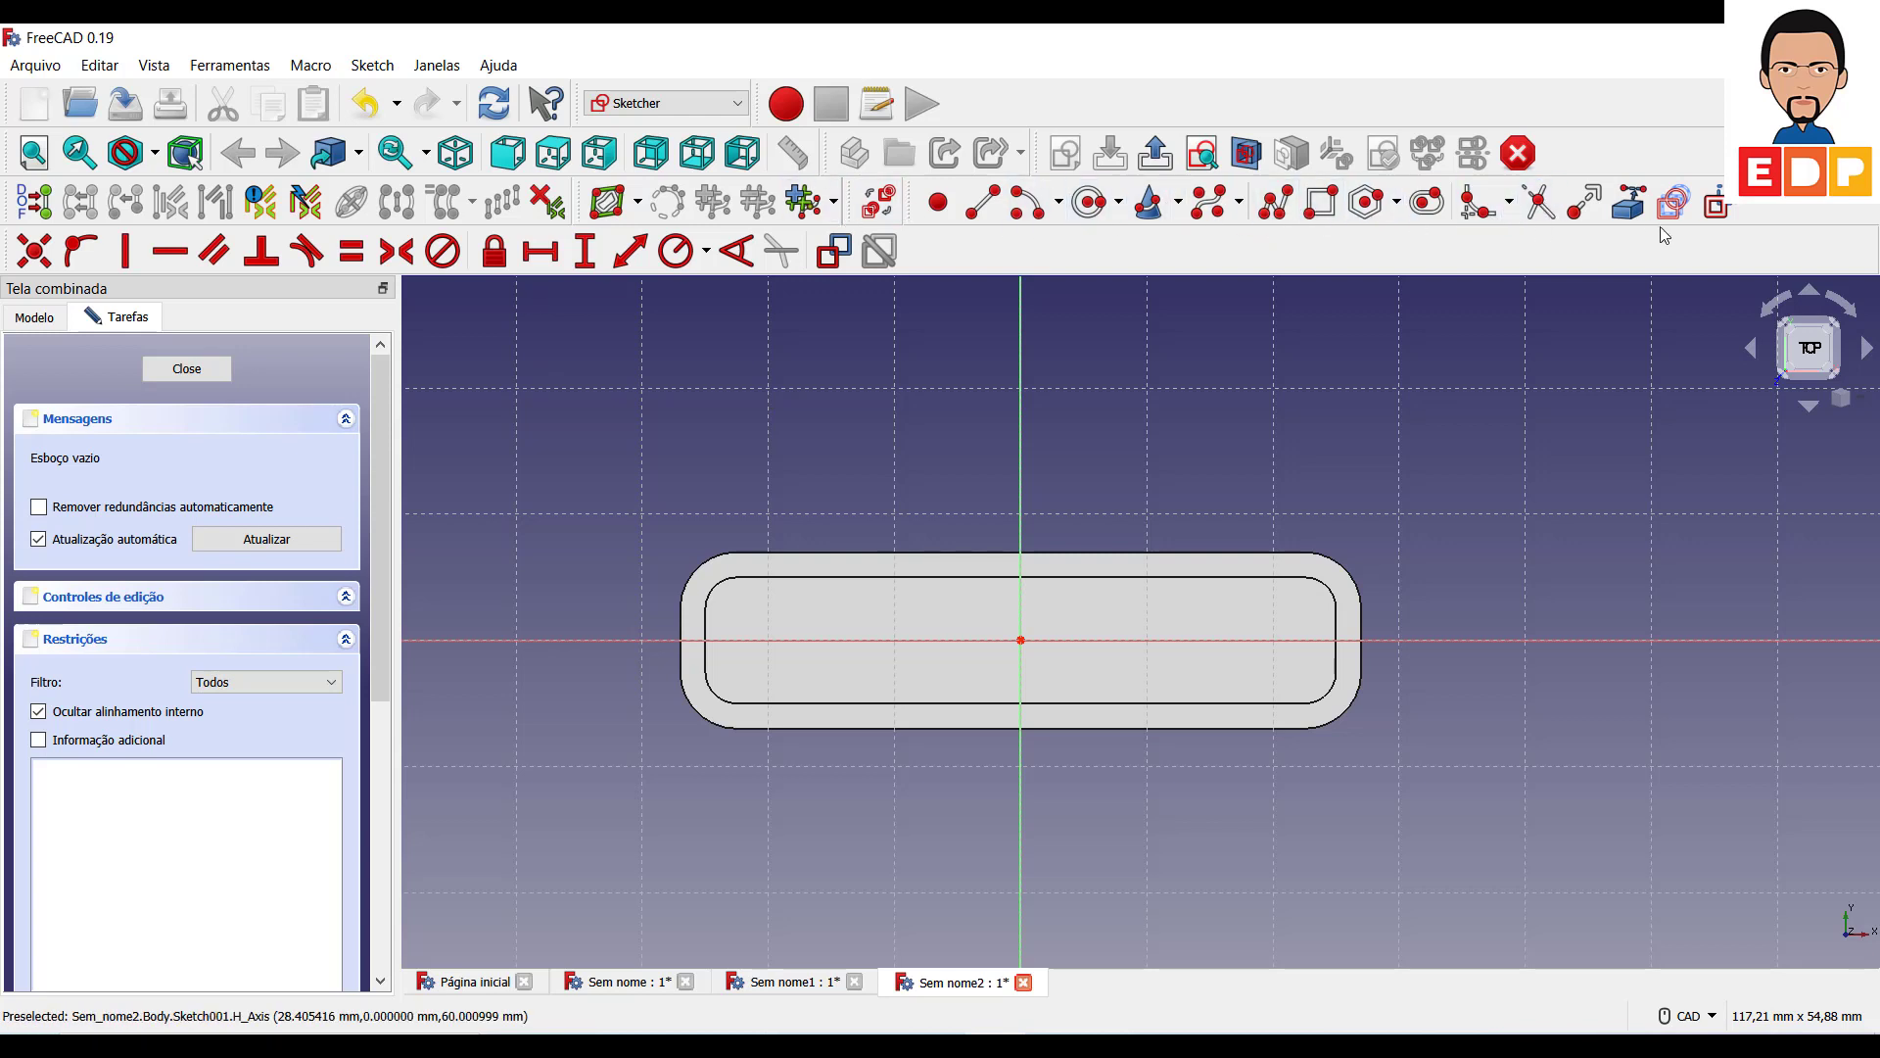
click(1539, 201)
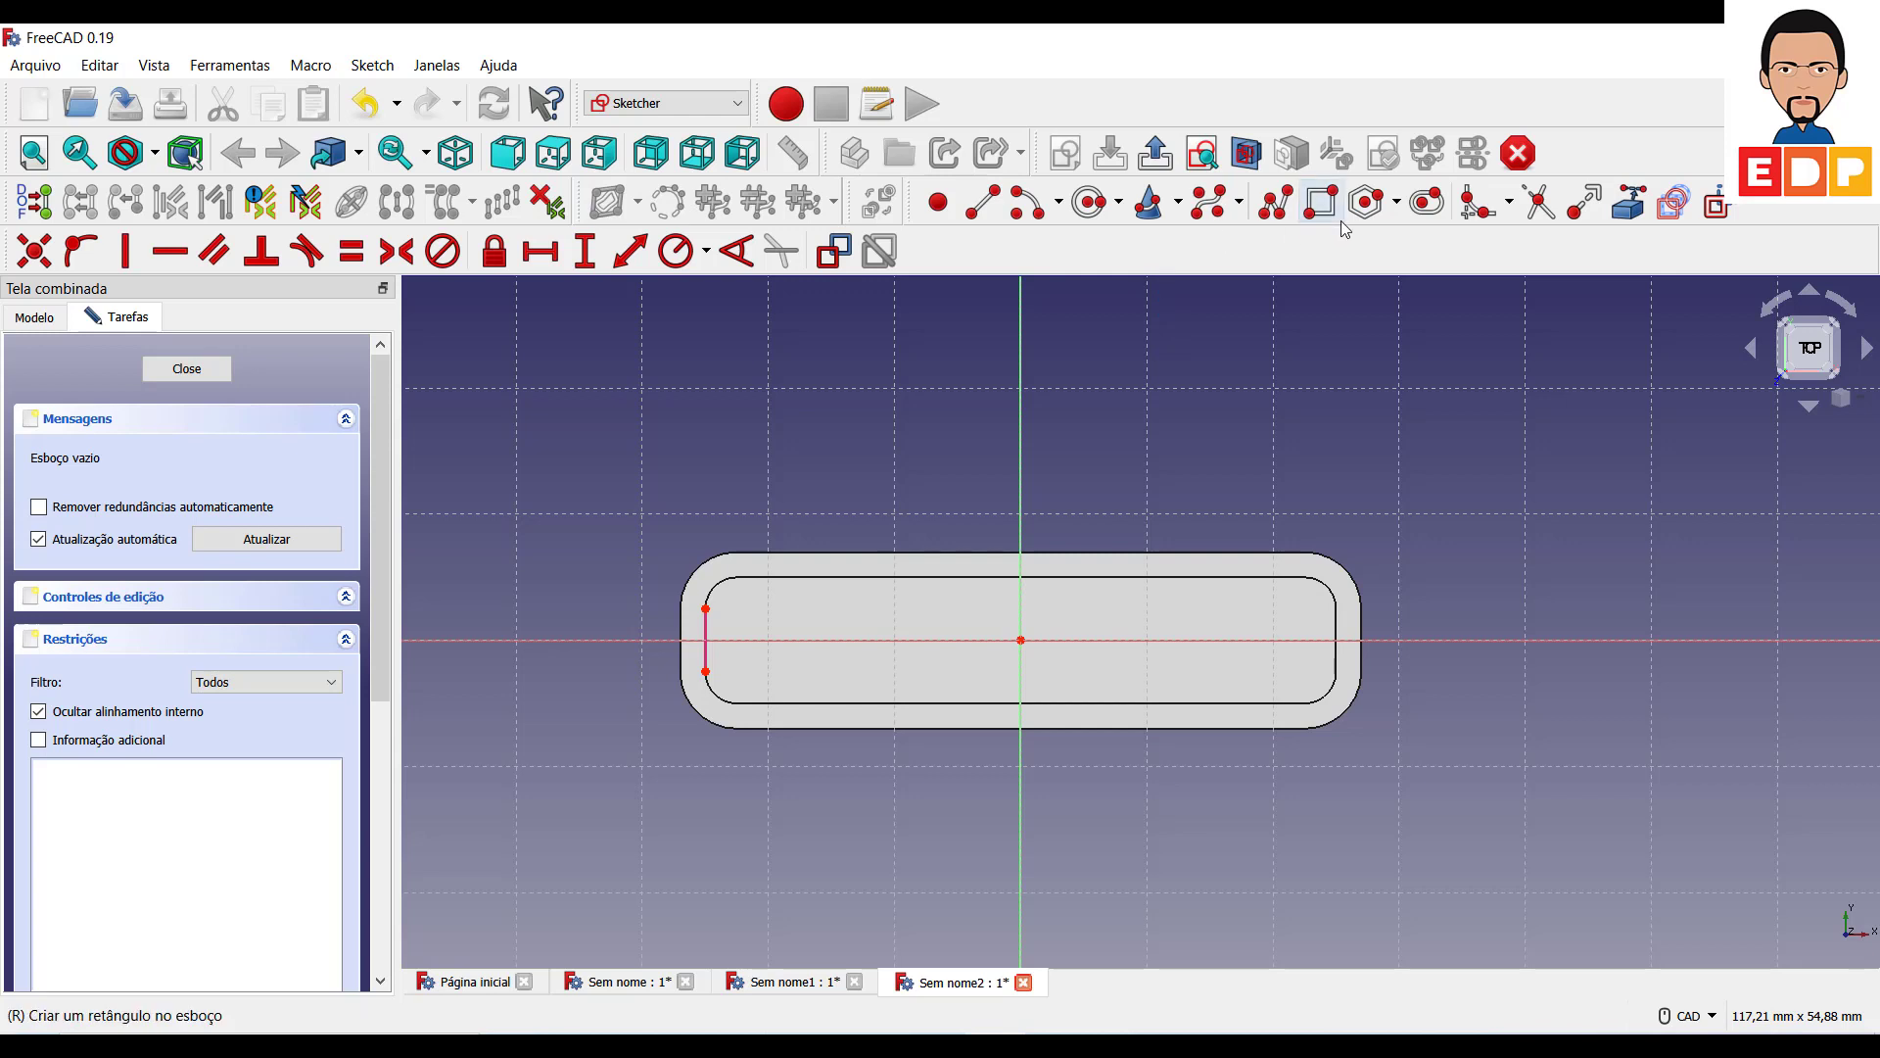
click(1322, 203)
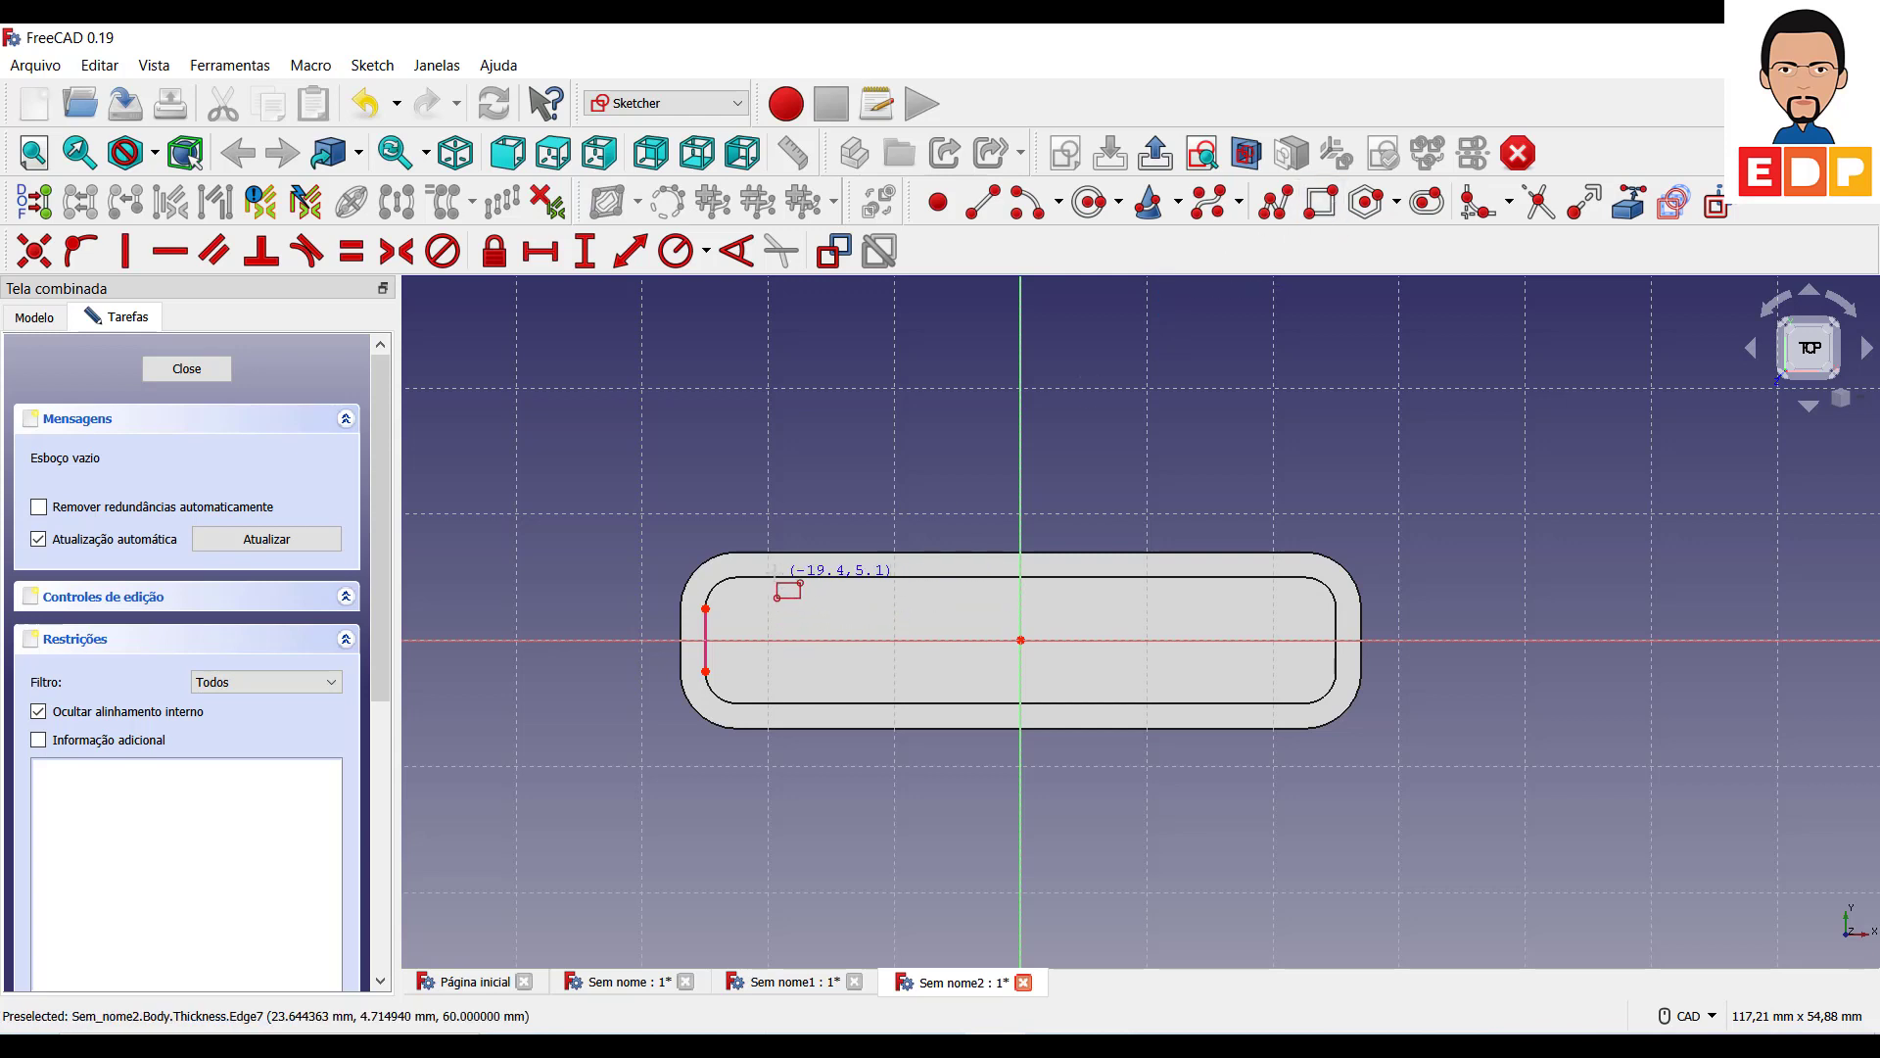
click(767, 582)
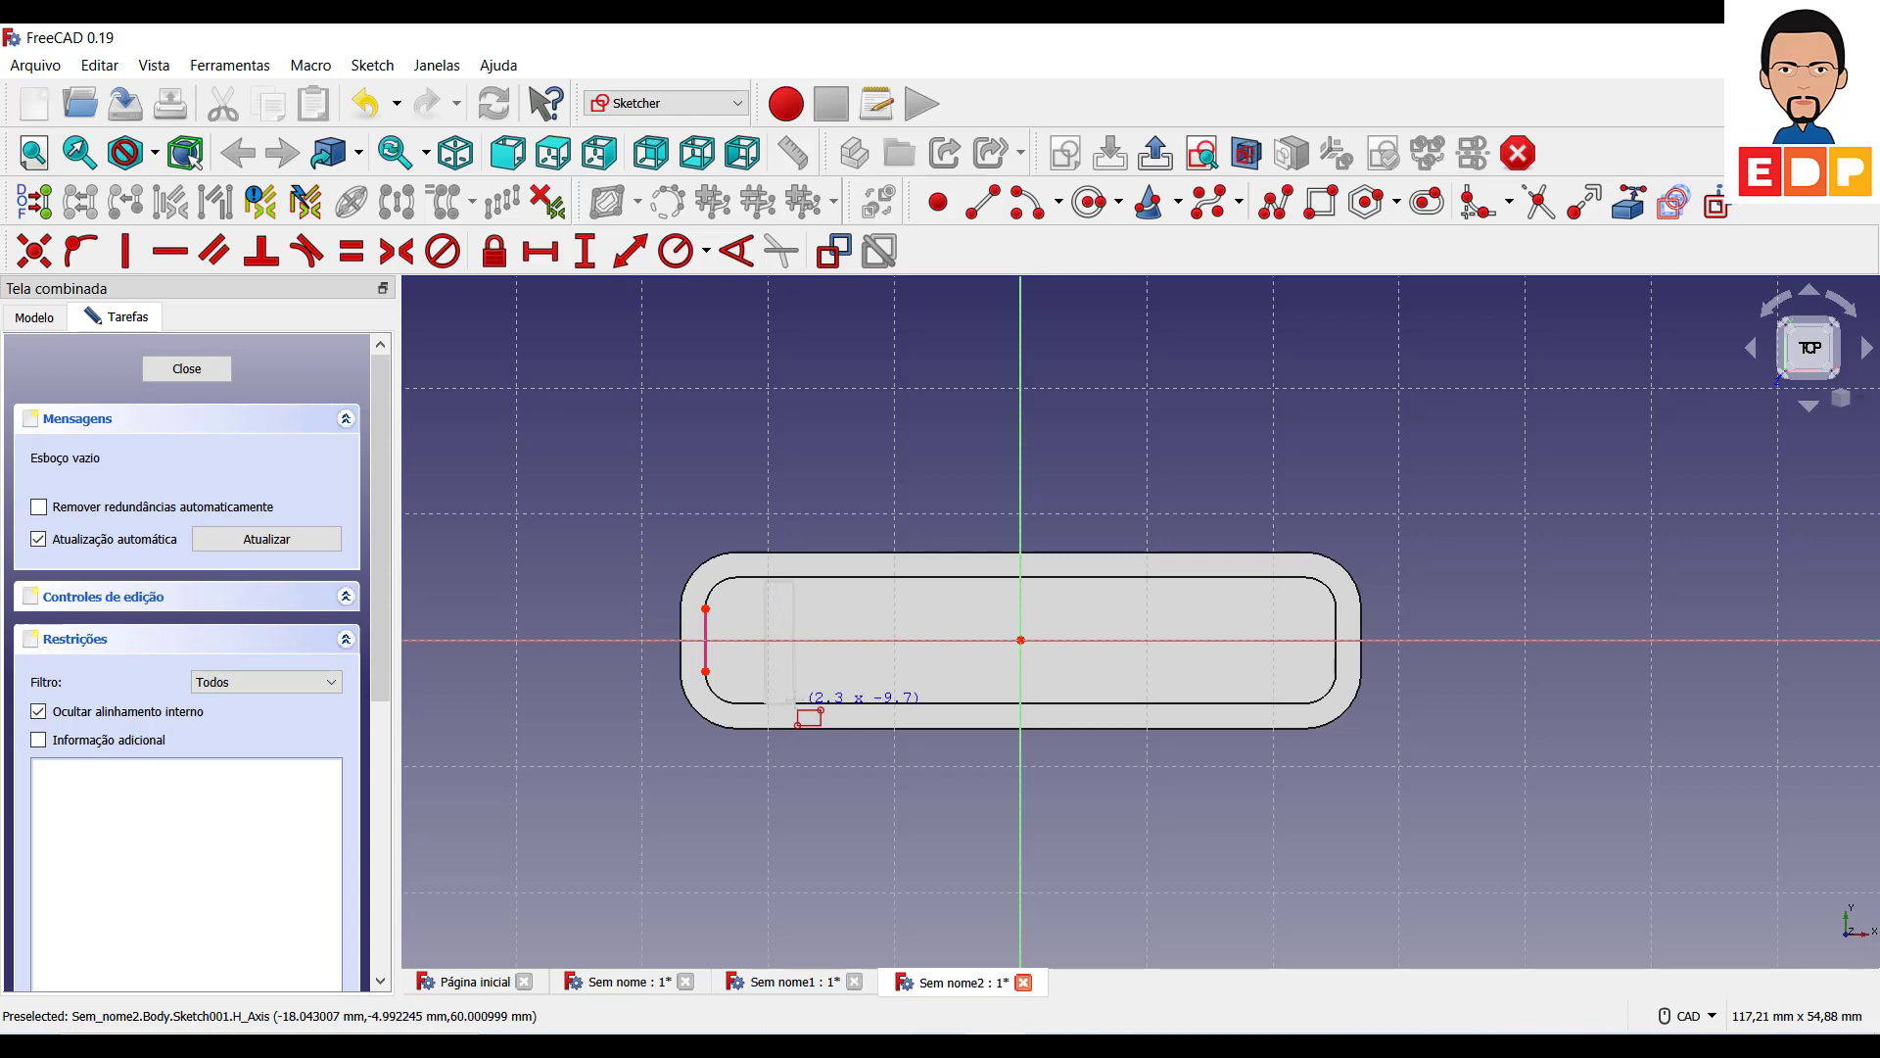
click(797, 701)
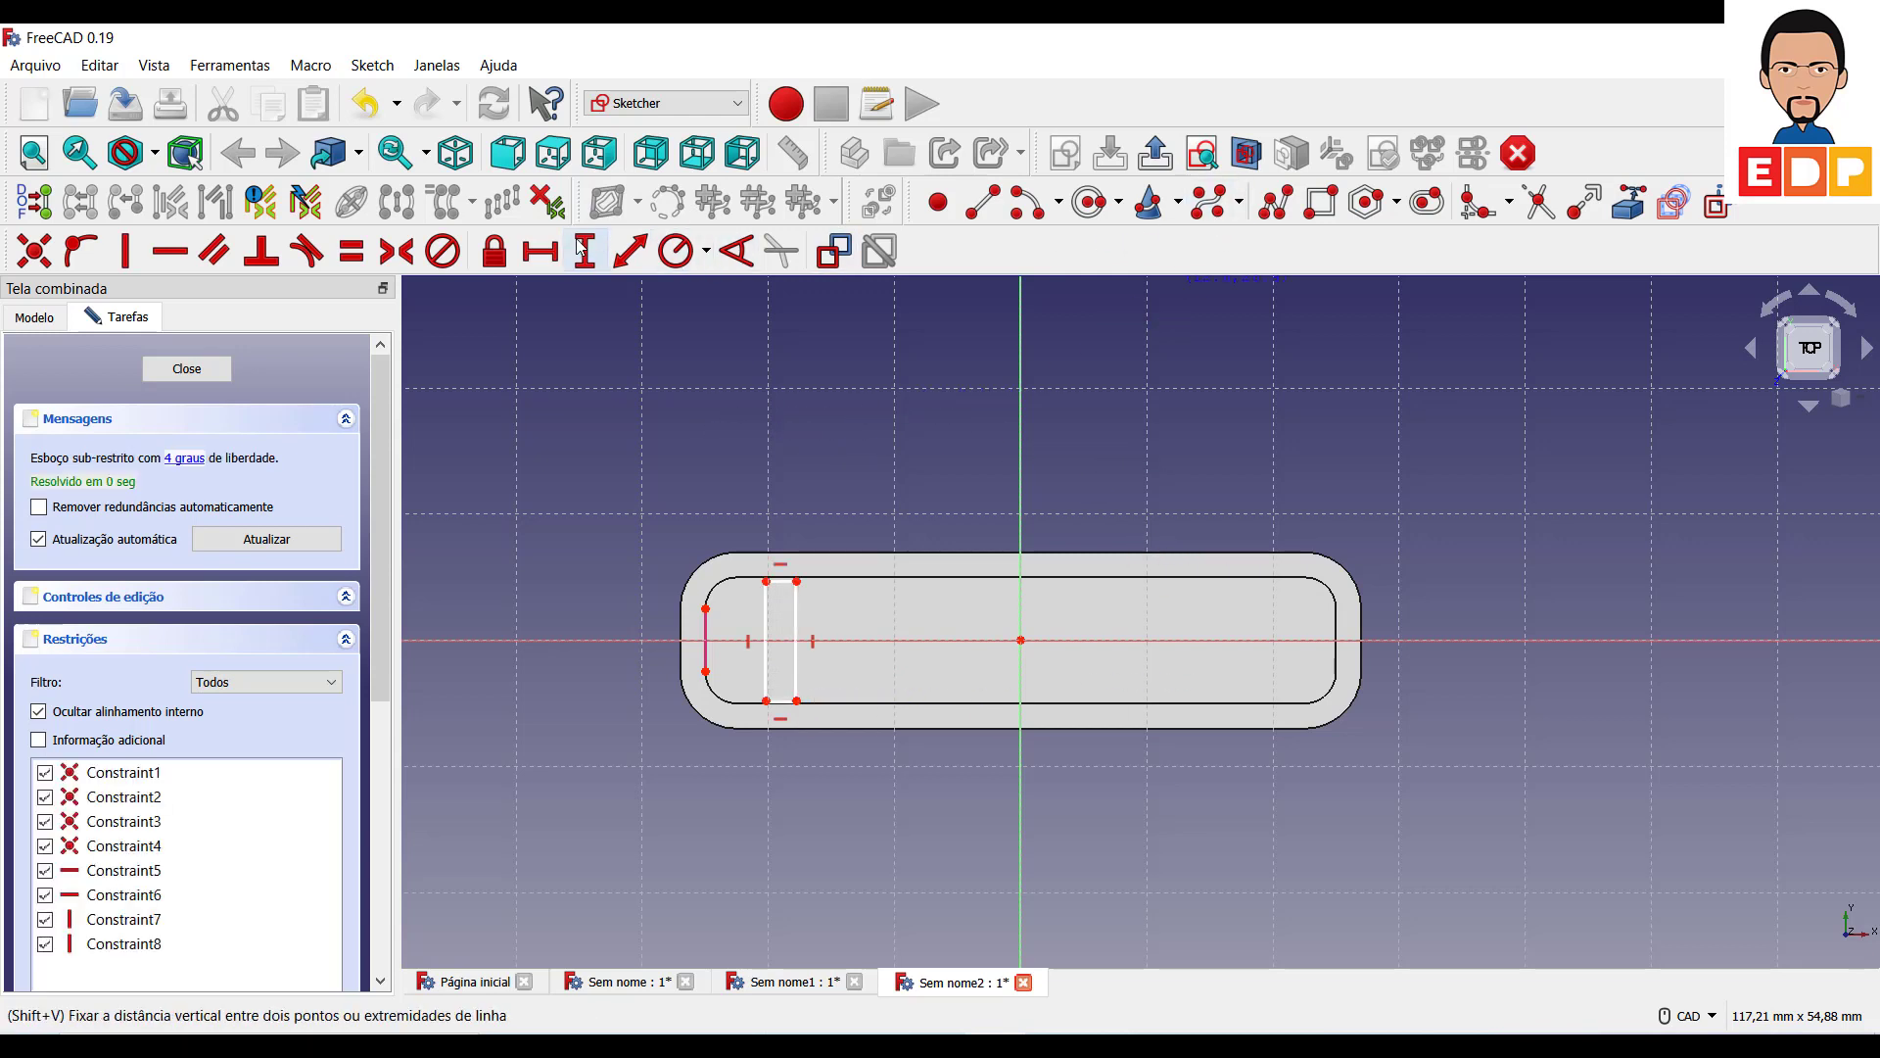
Place the rectangle 5 mm from the slot's left end and make it 2 mm wide.
click(539, 251)
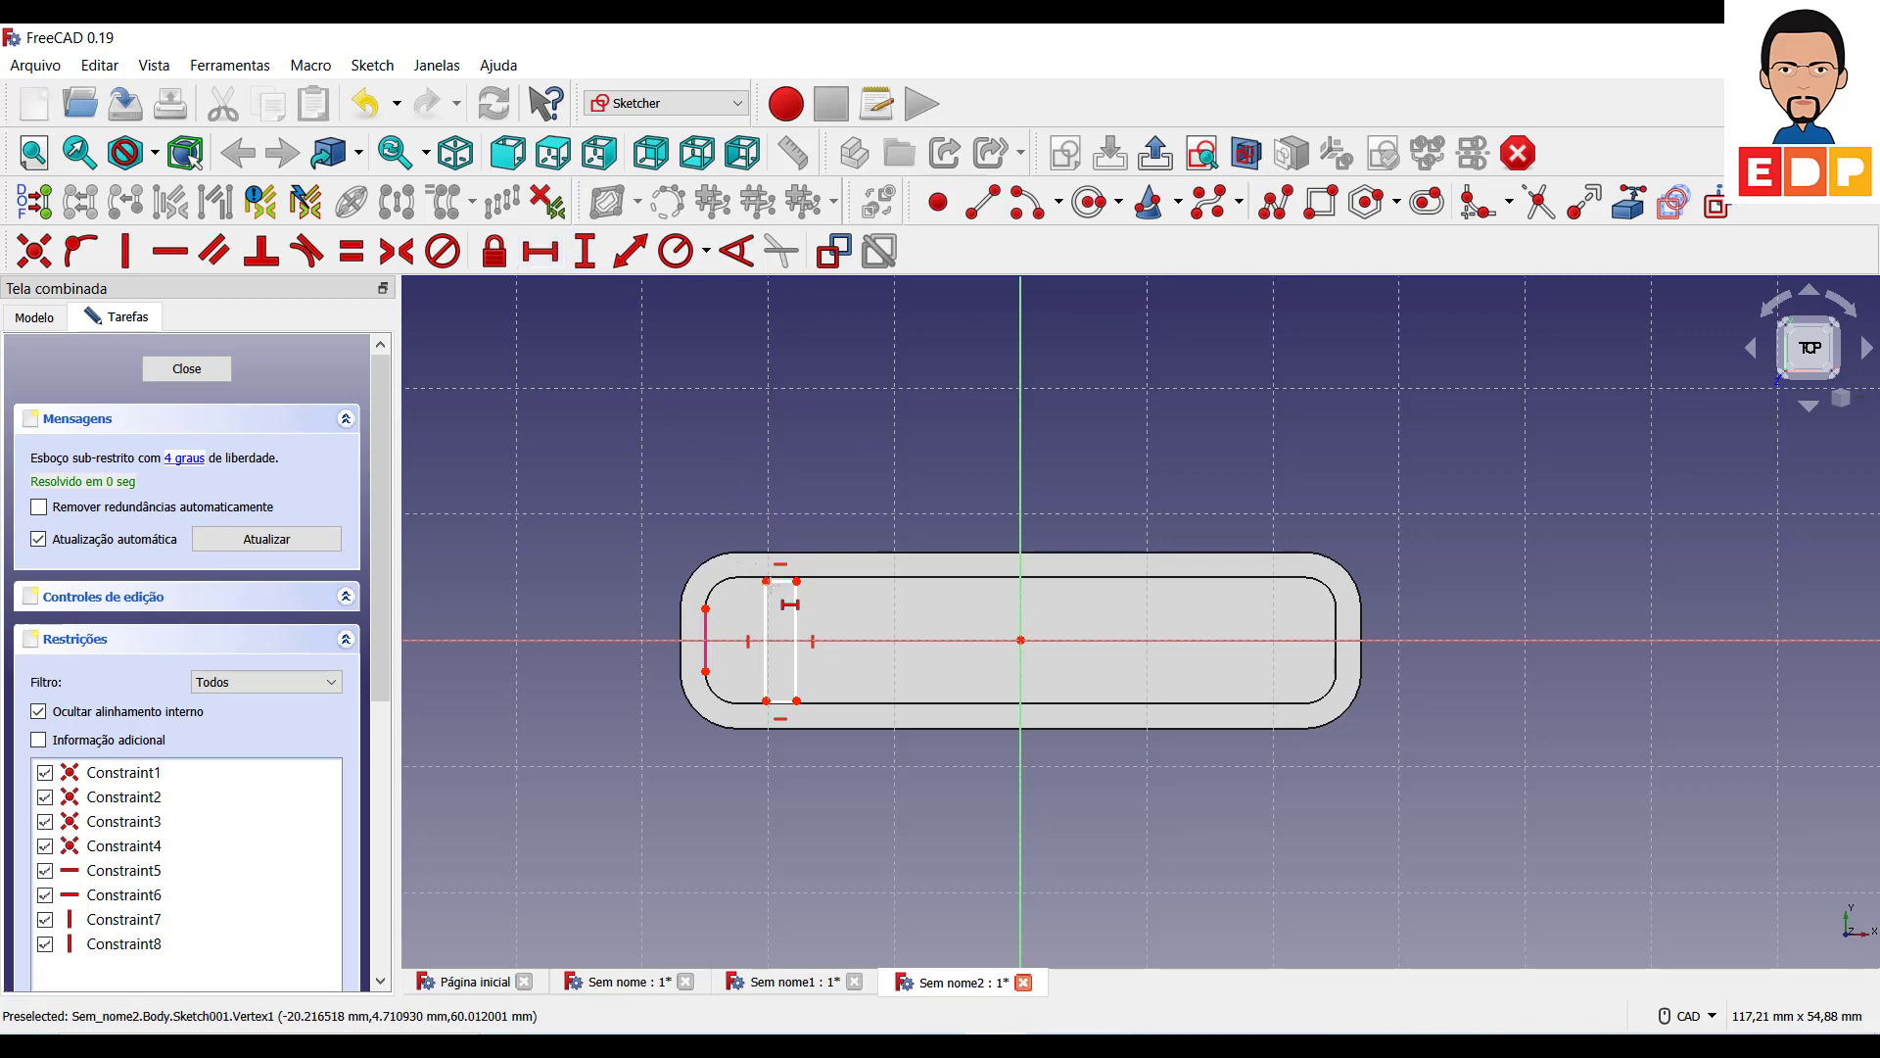
click(766, 582)
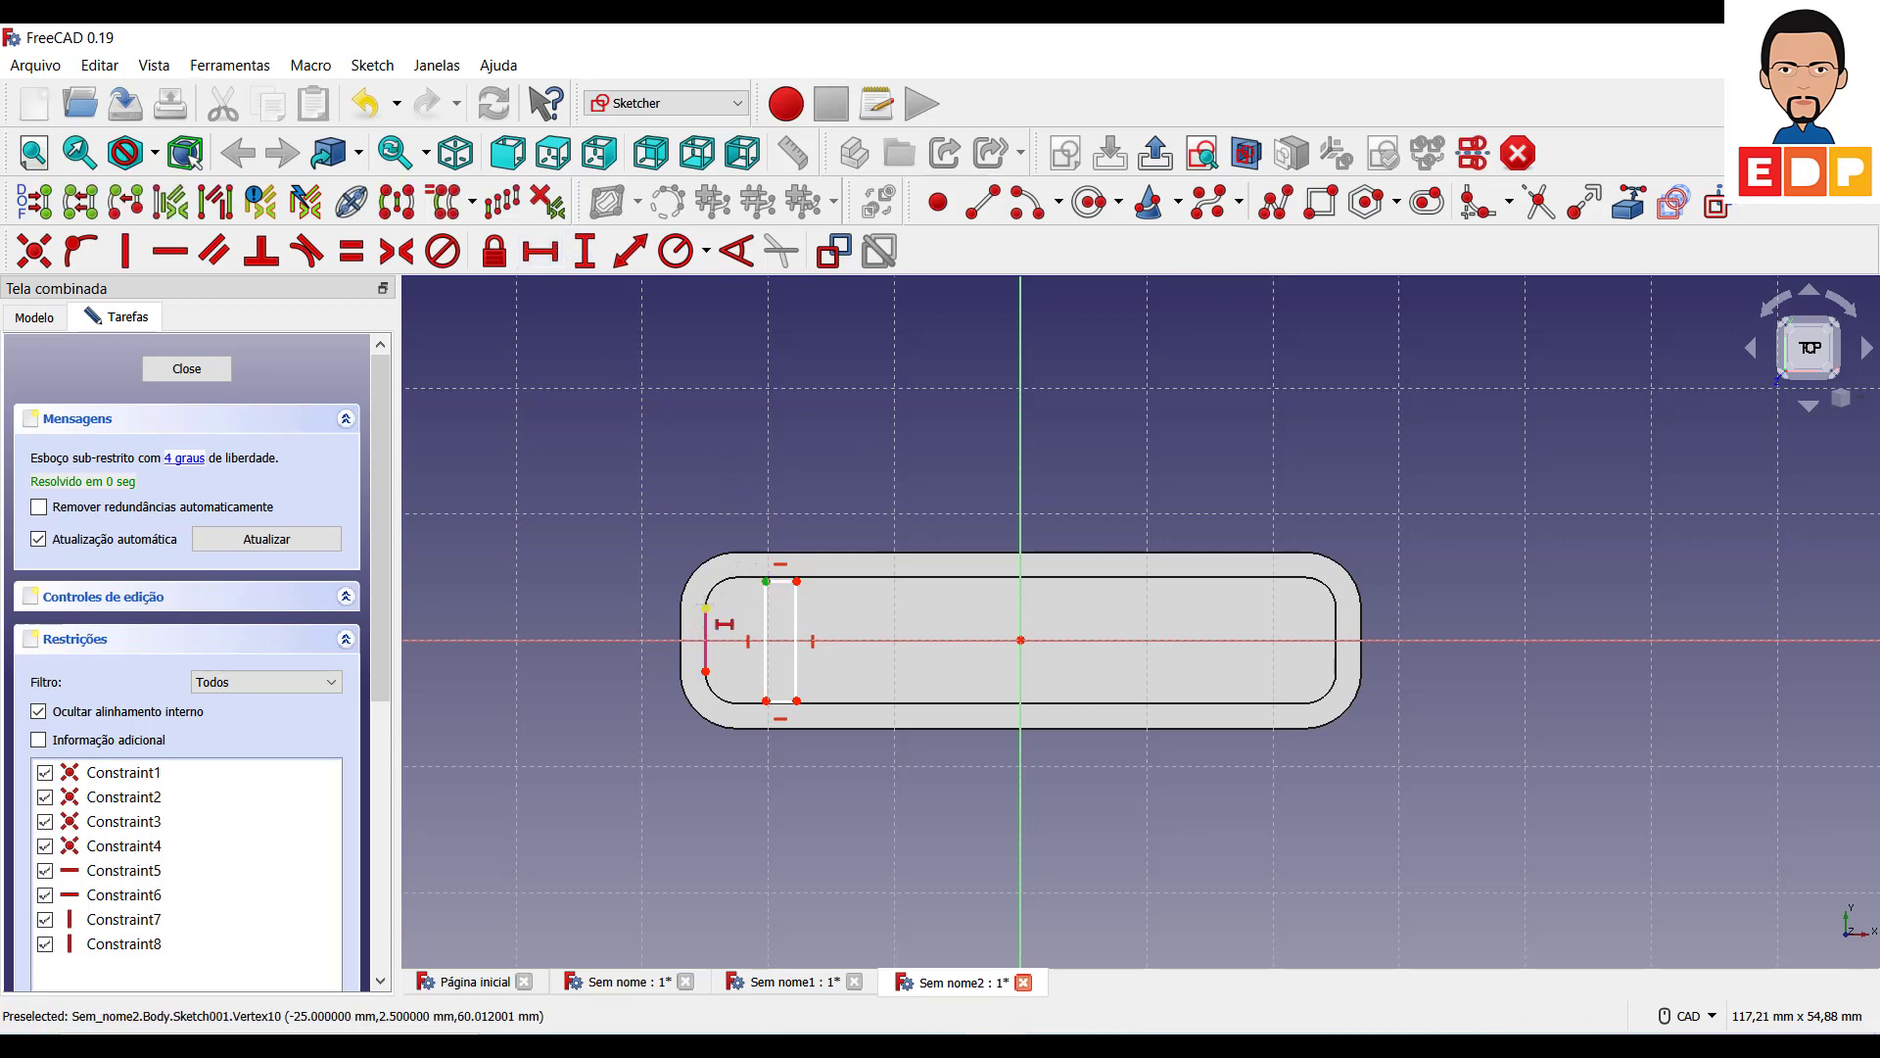
click(705, 609)
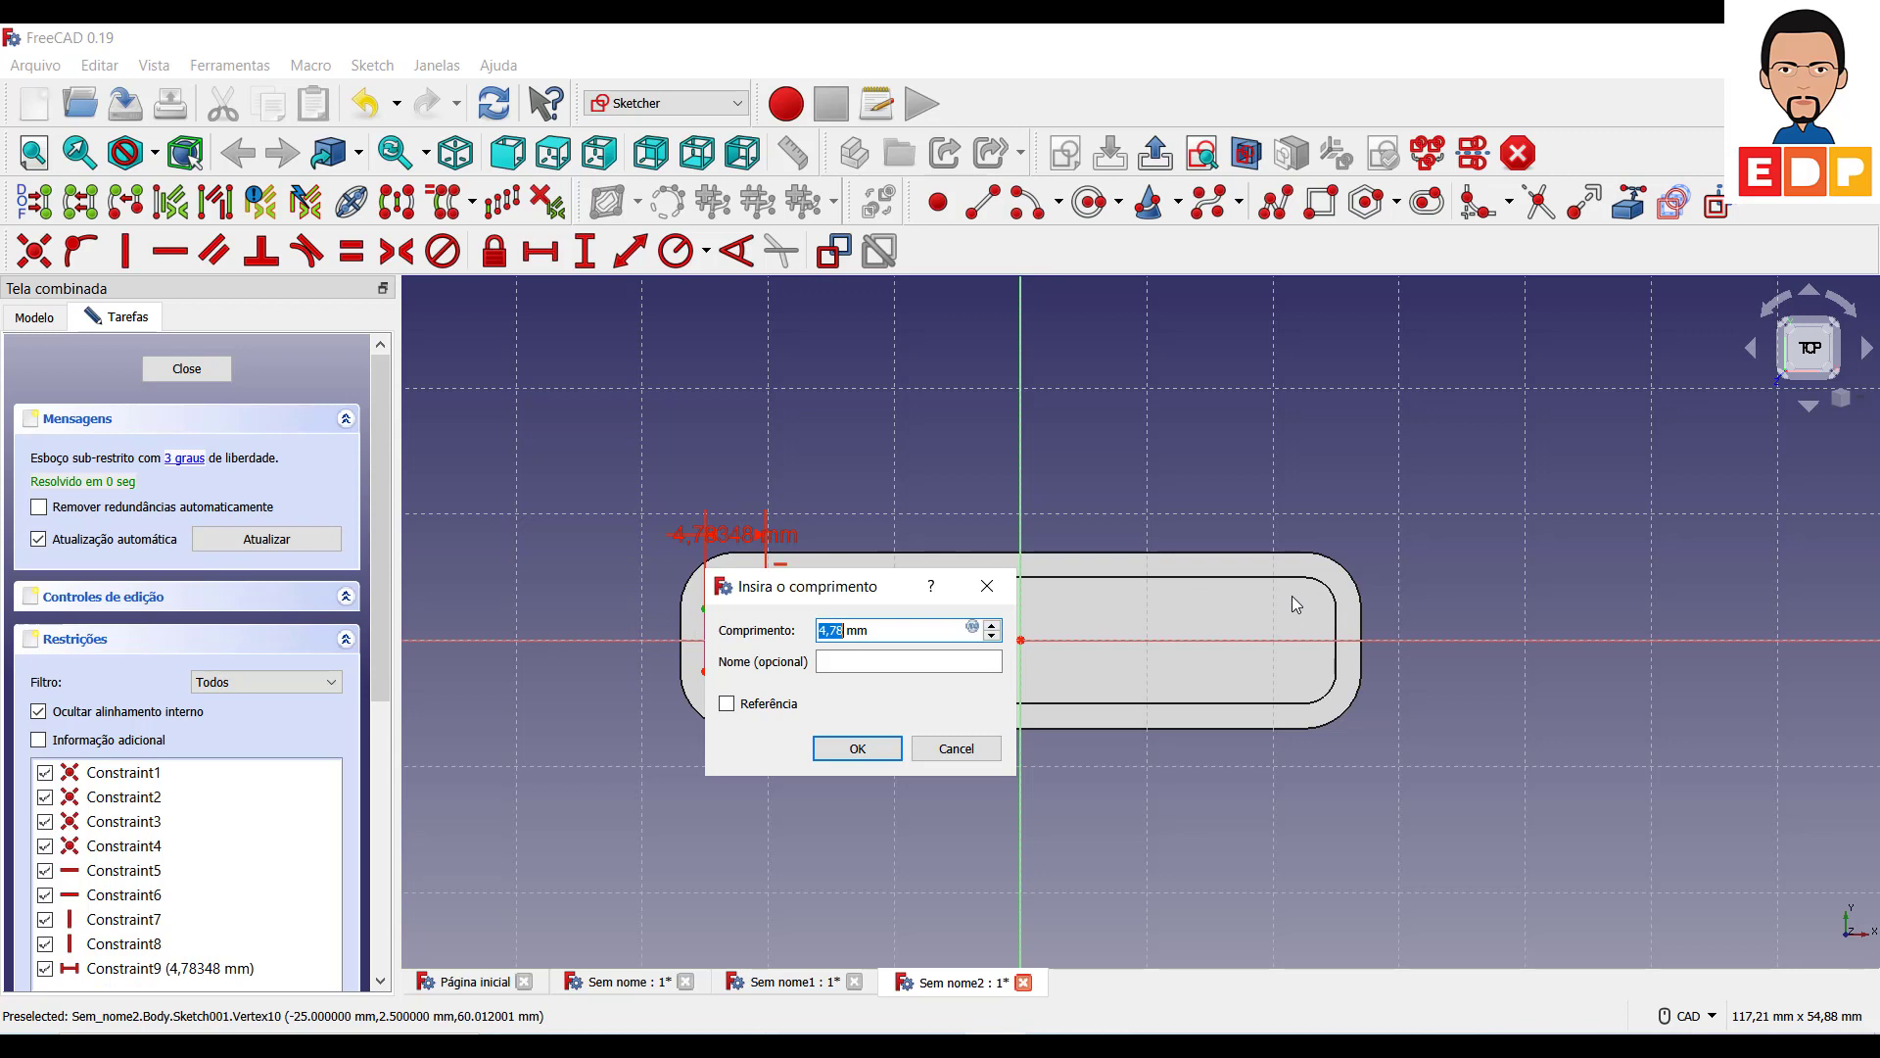
text(5)
key(Return)
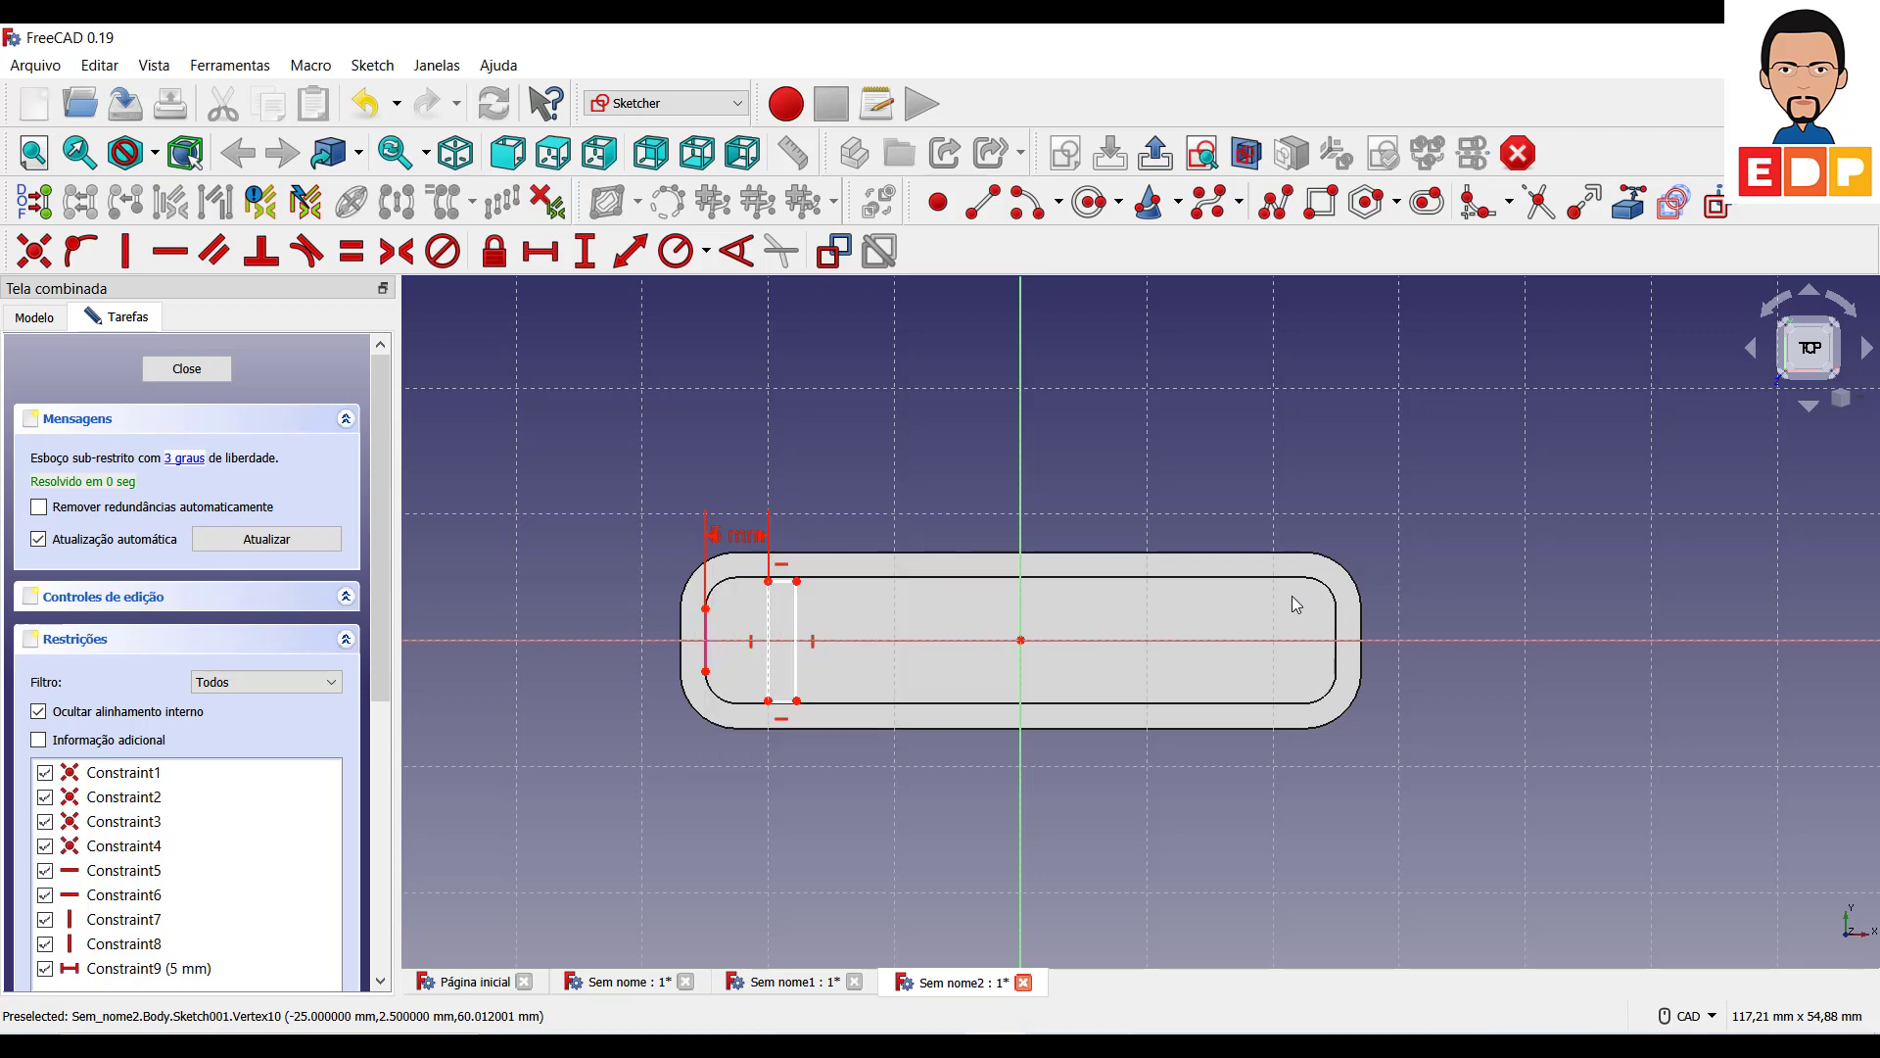
scroll(686, 598, up, 2)
scroll(754, 588, up, 1)
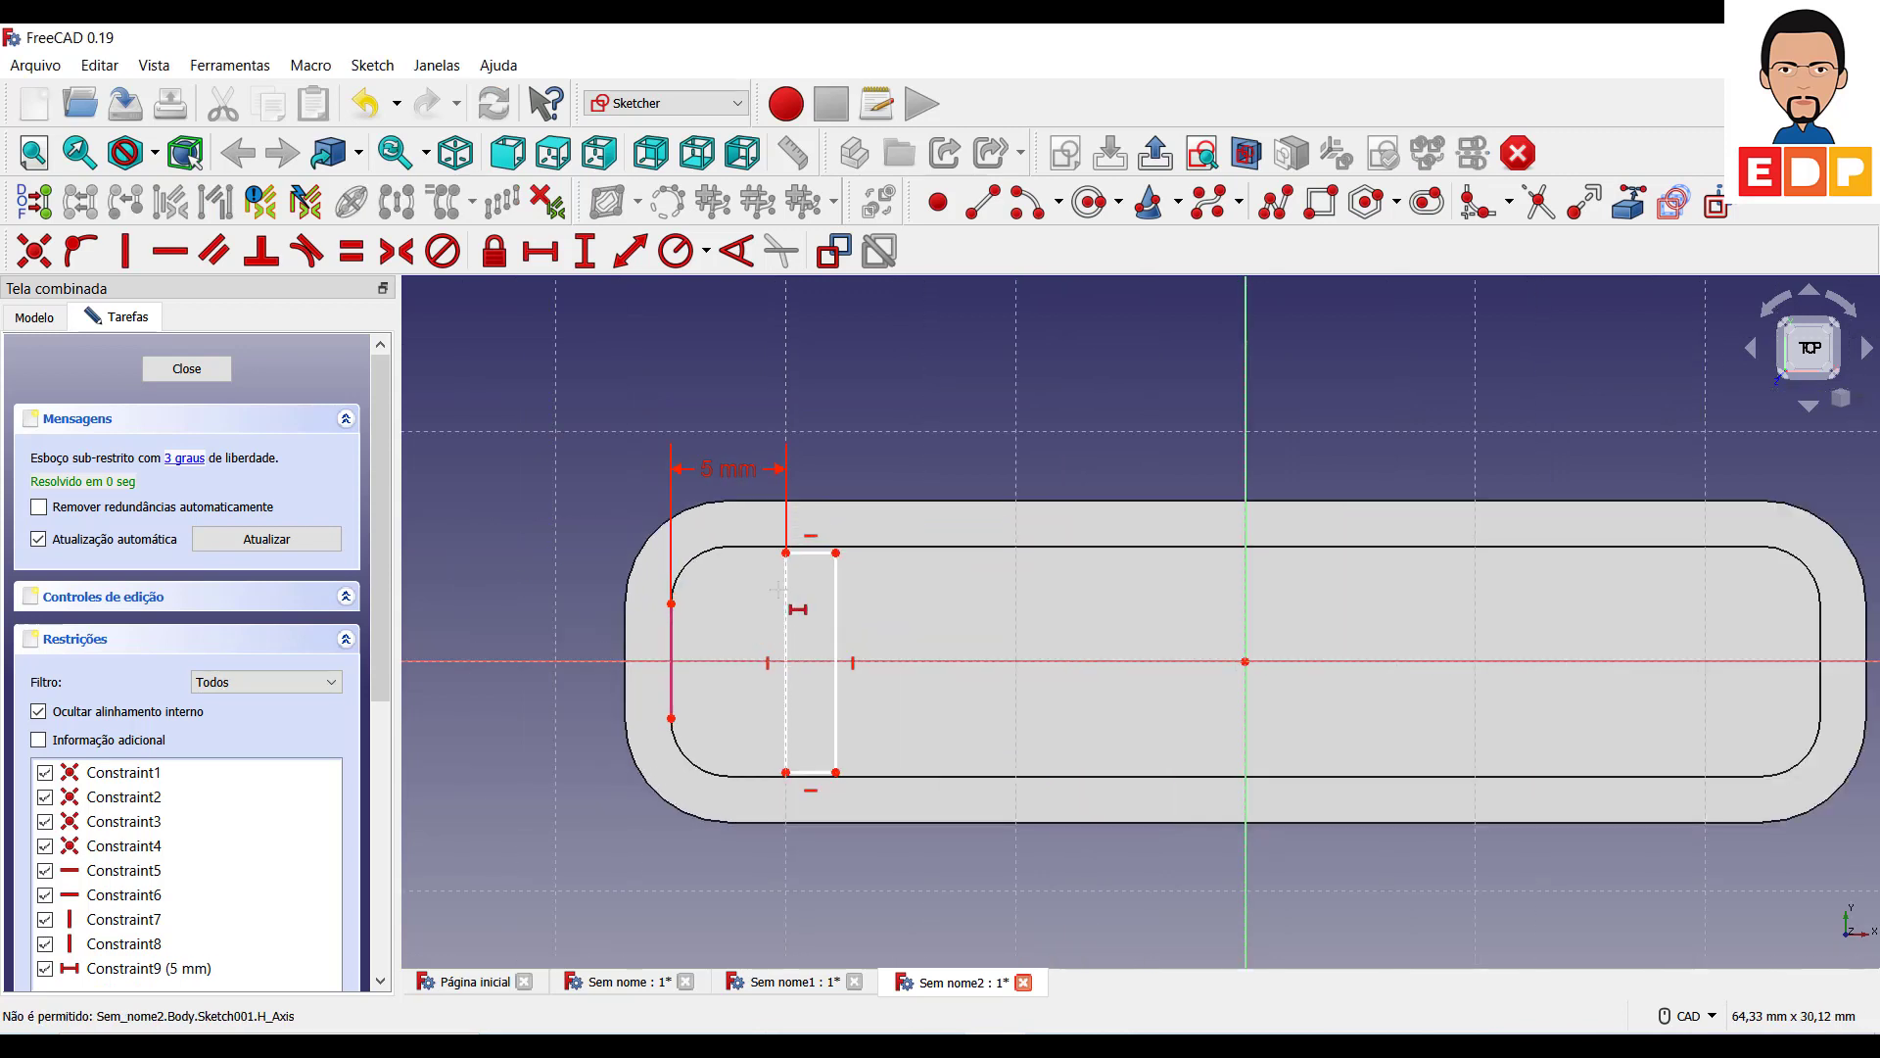
click(785, 552)
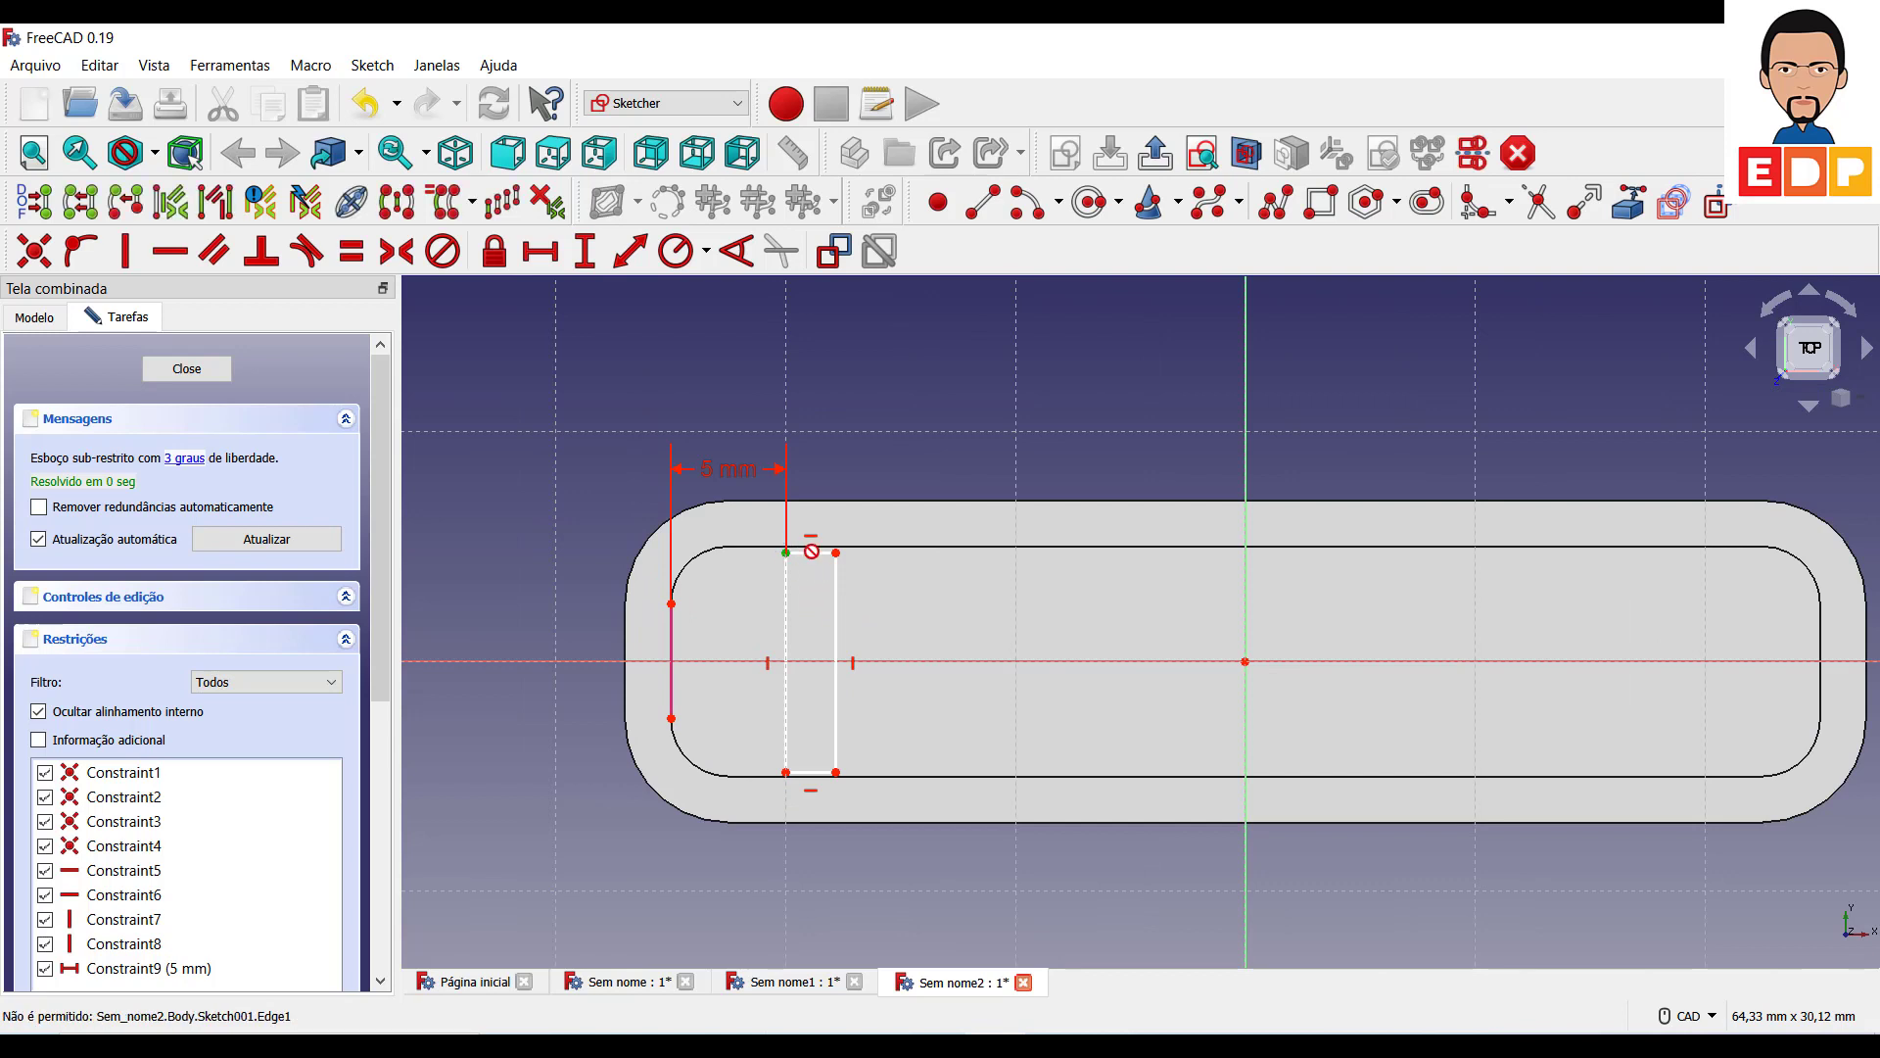
click(836, 552)
text(l)
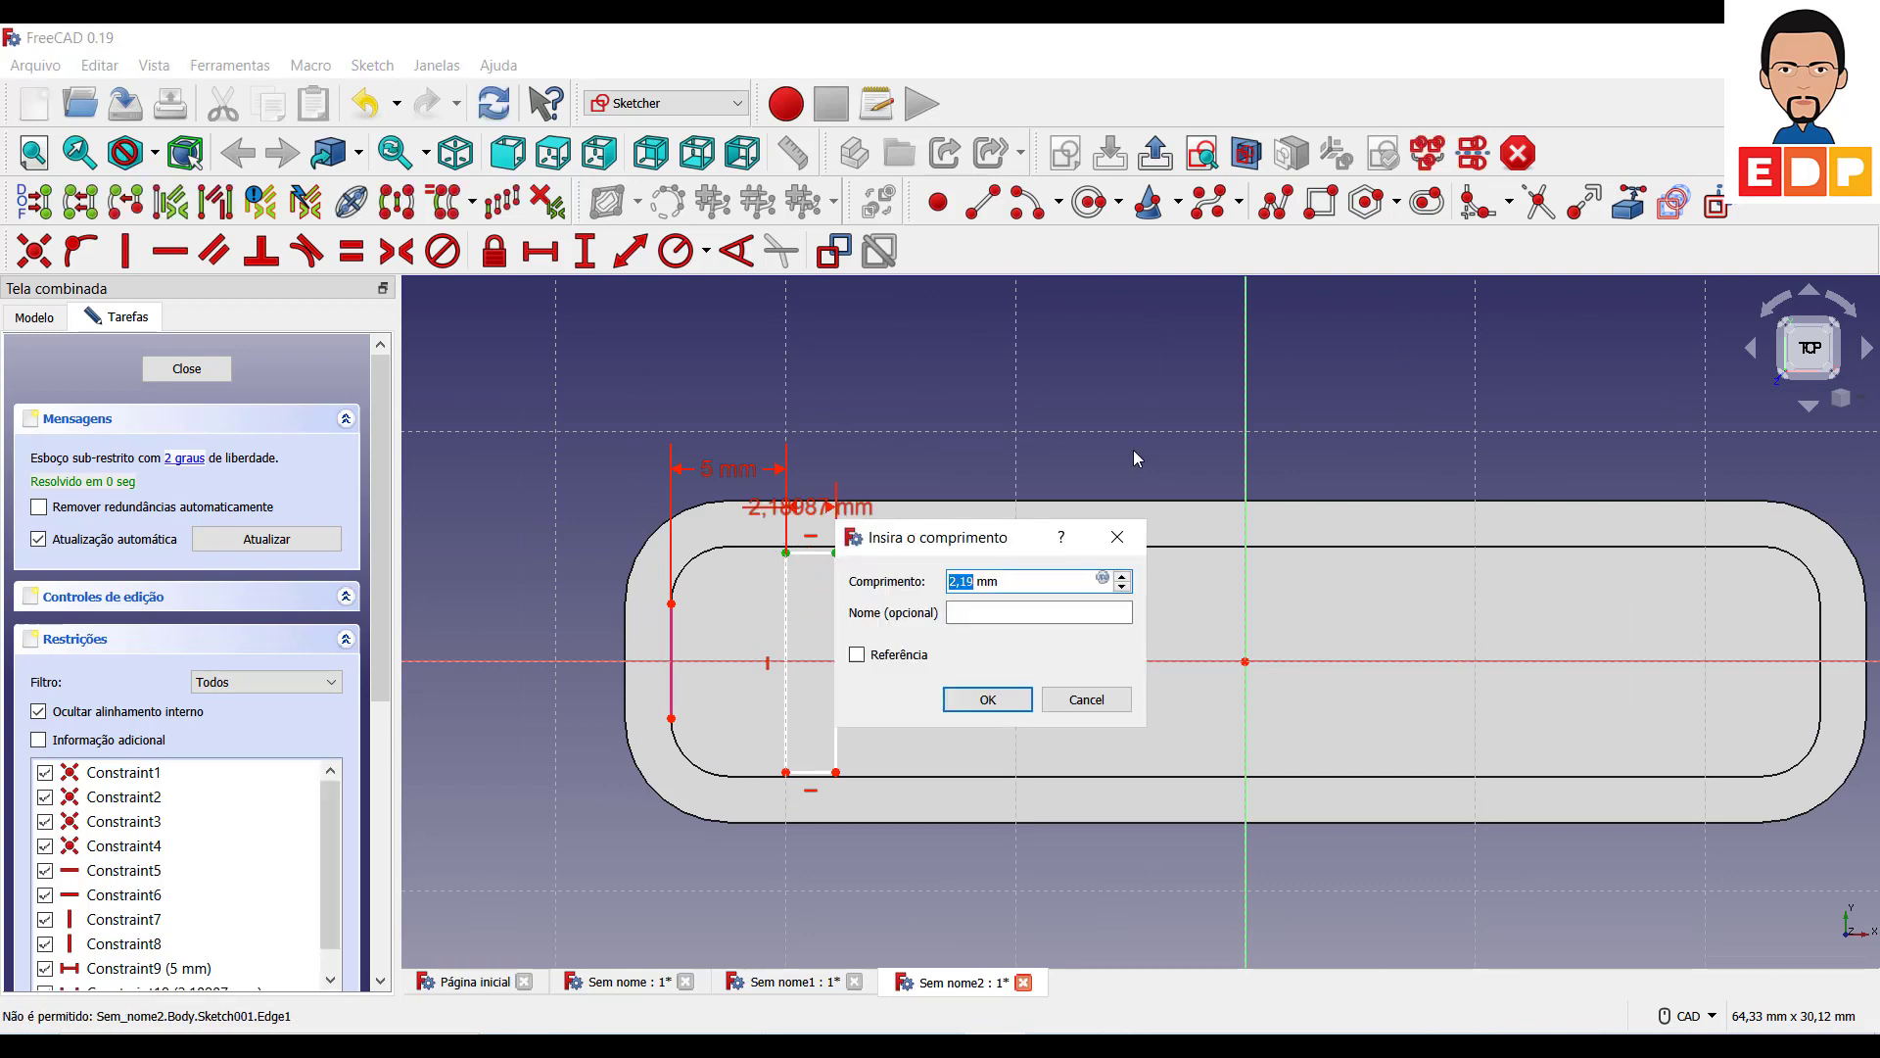
text(2)
key(Return)
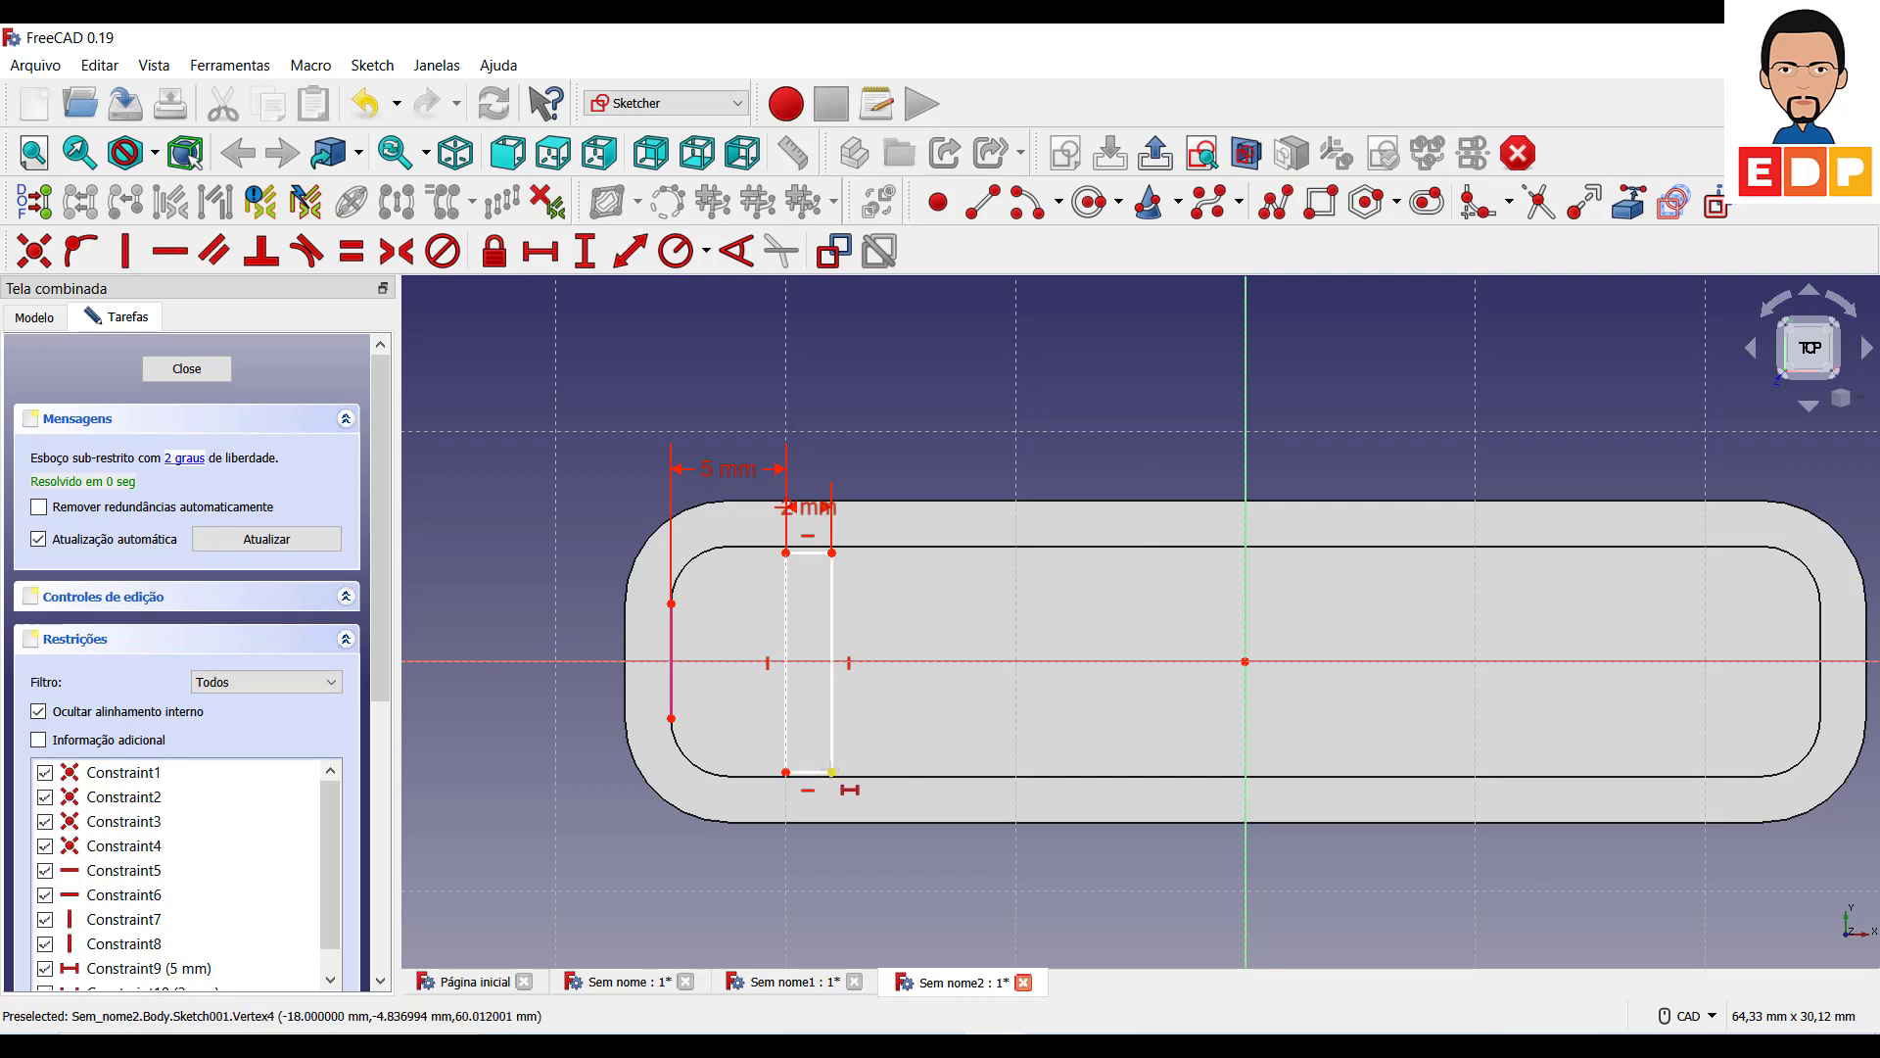
Set the rectangle 10 mm tall, its bottom 5 mm below the origin, and close the sketch.
click(832, 771)
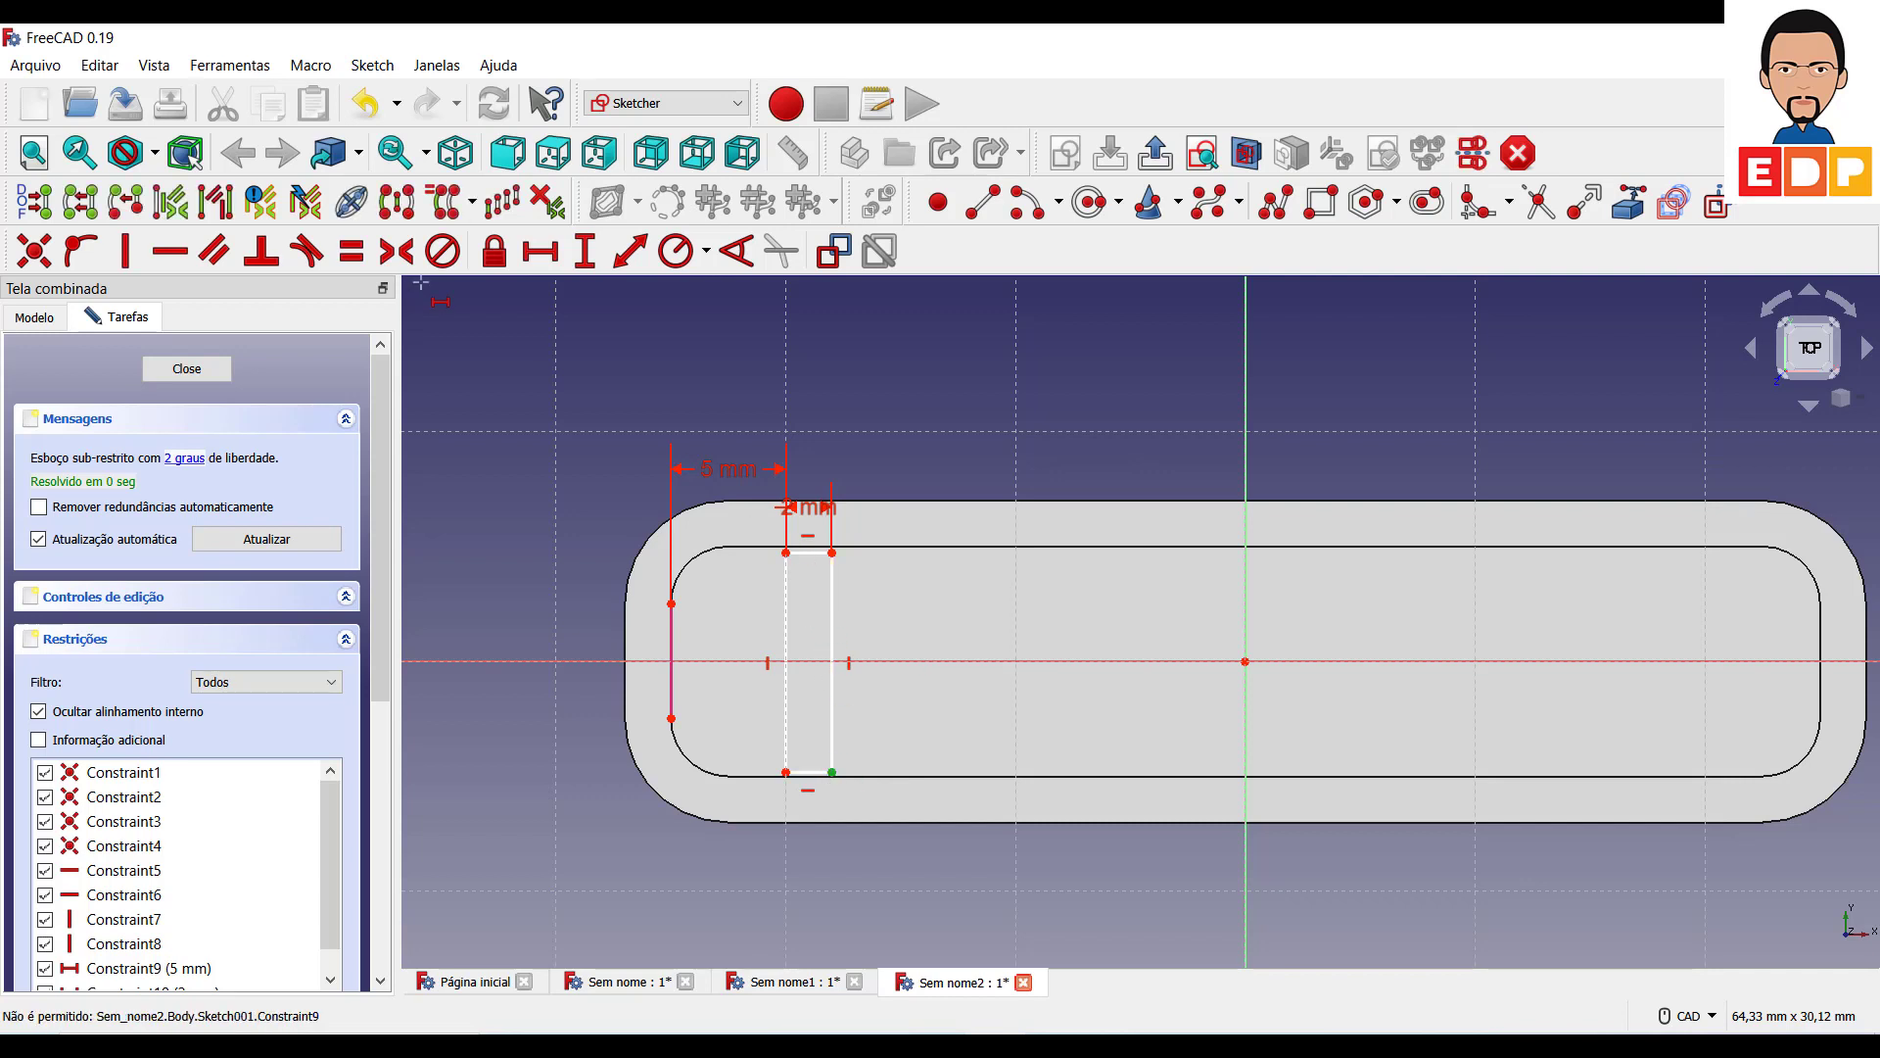
click(584, 250)
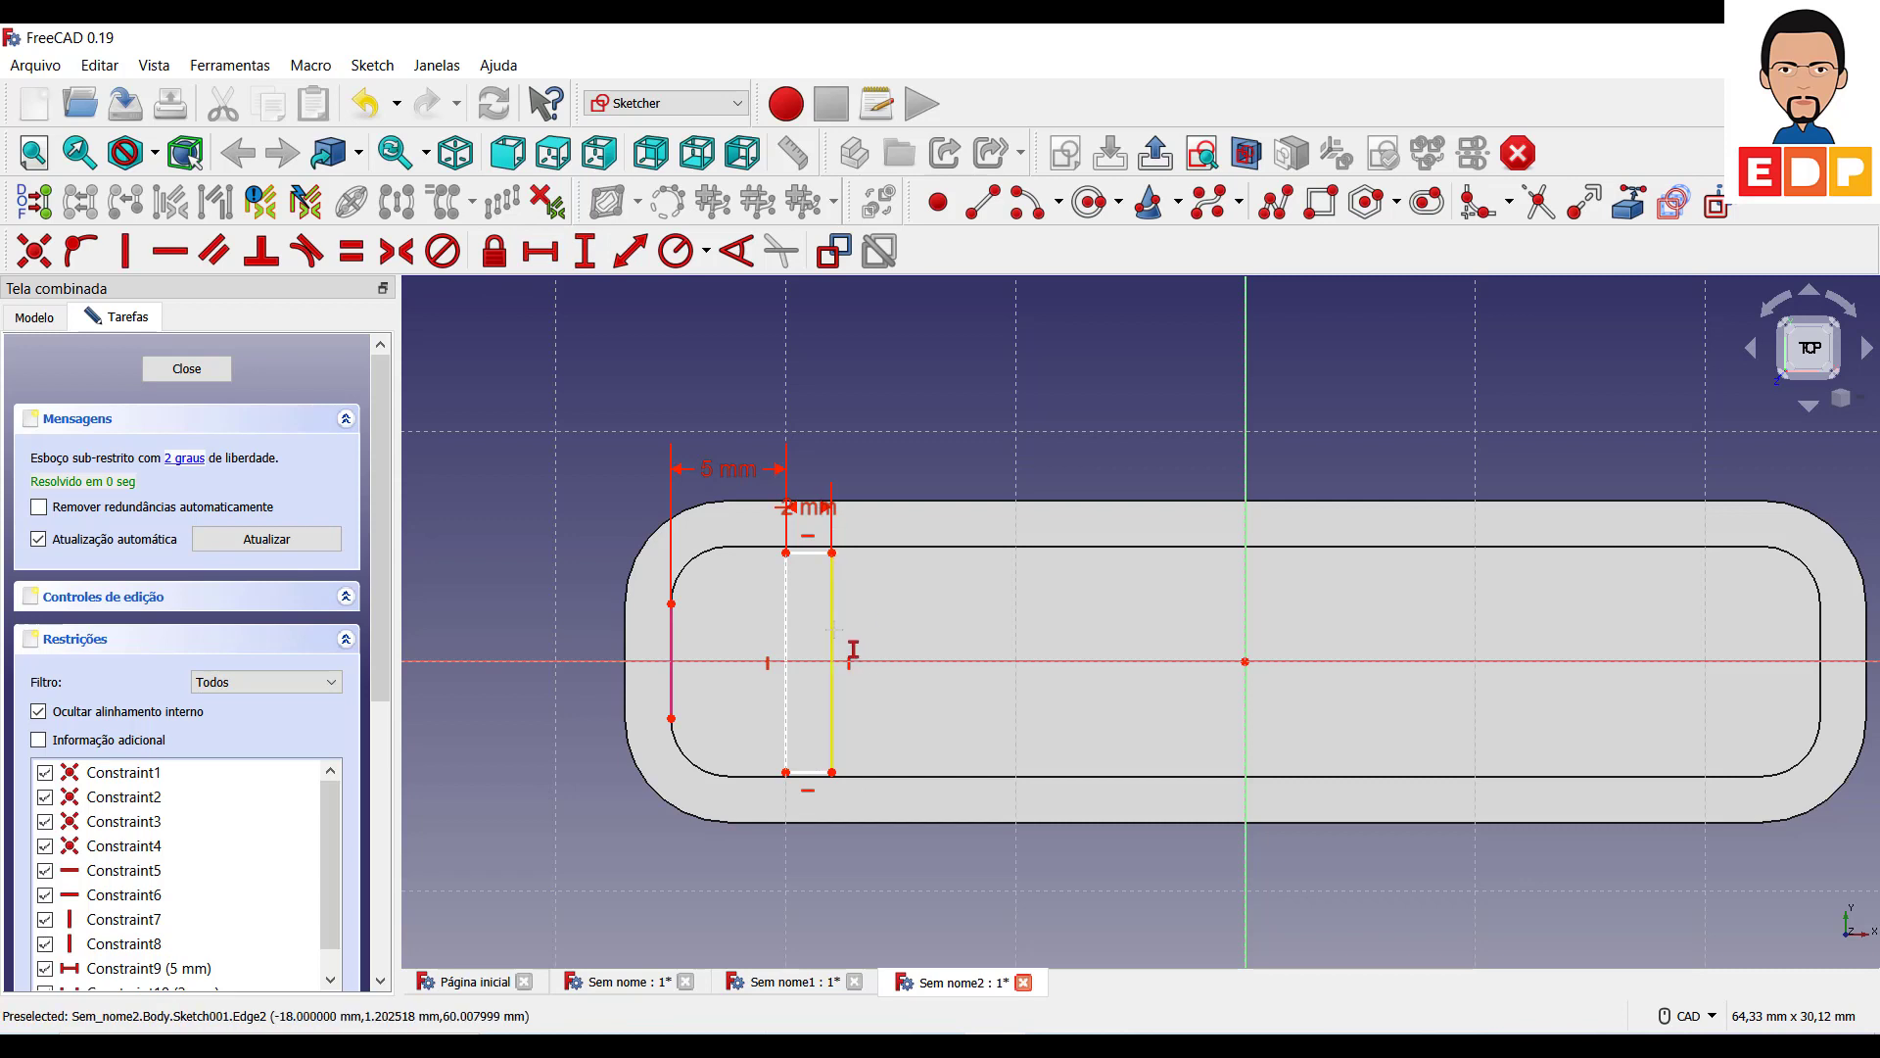
click(833, 632)
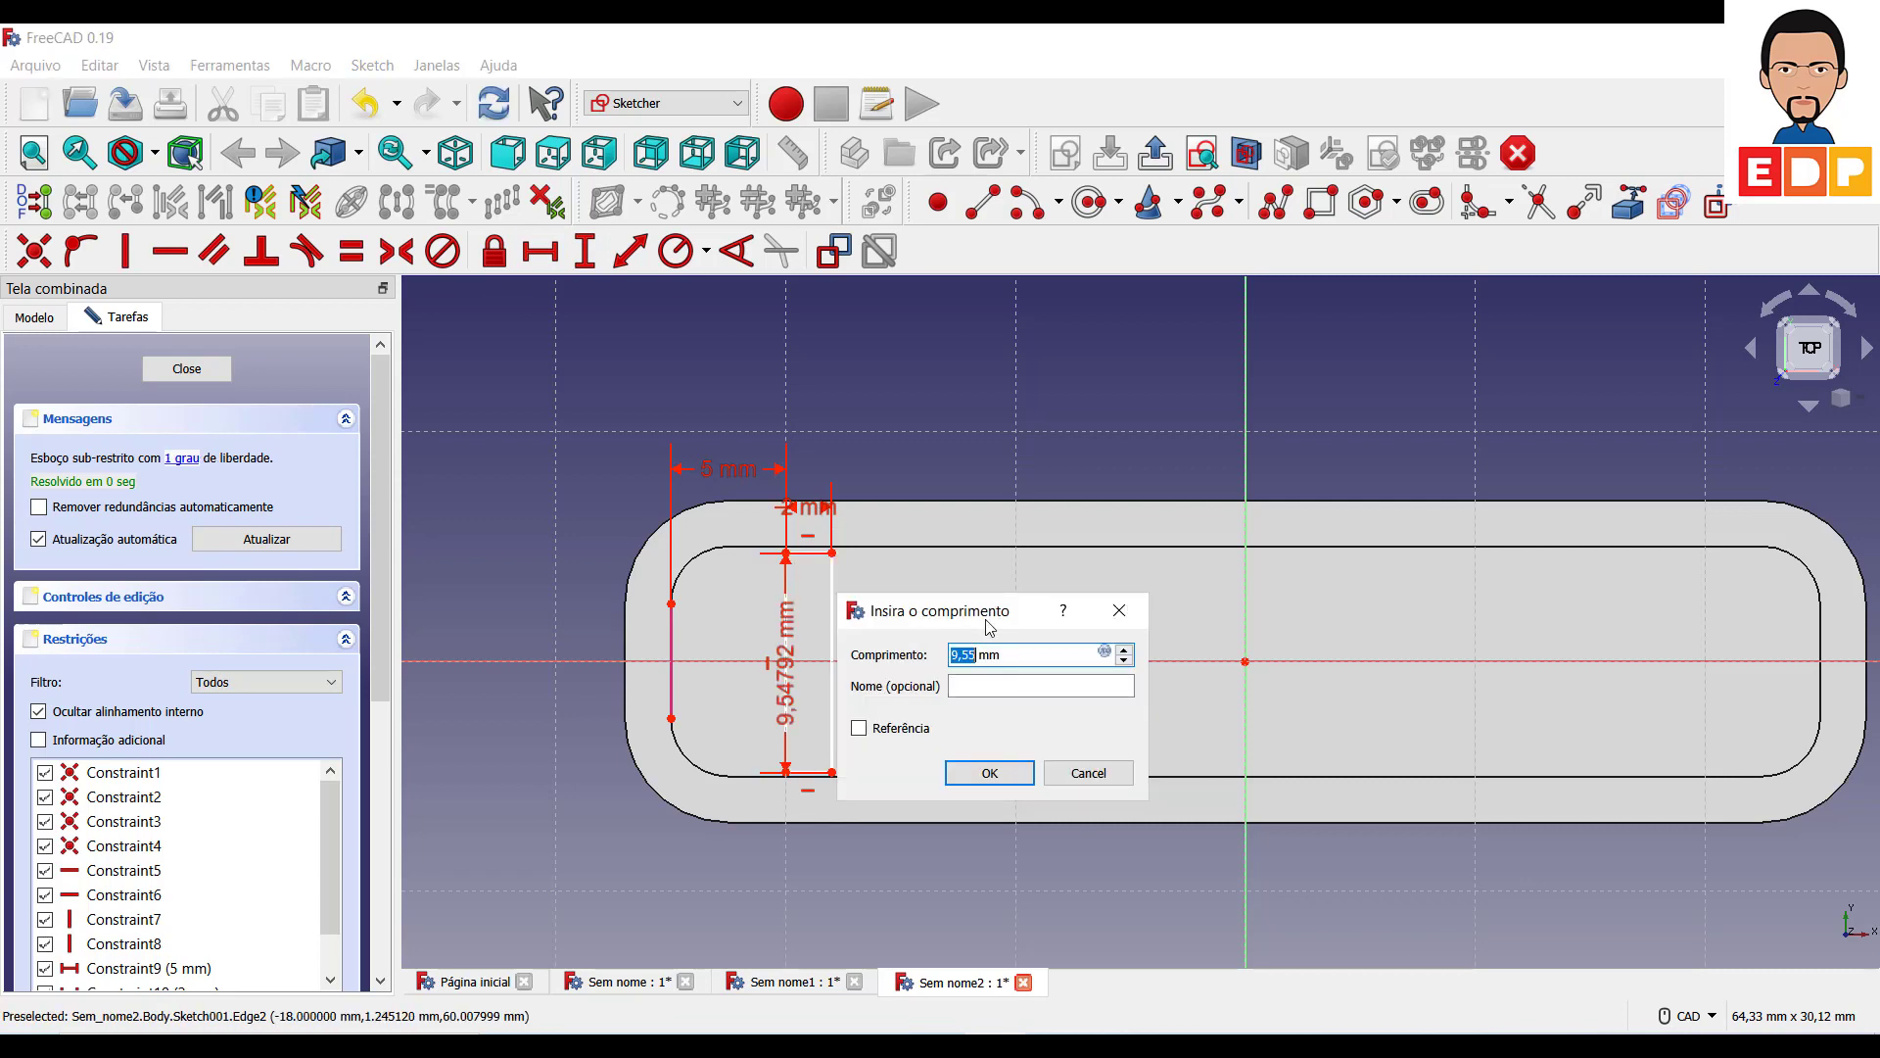
text(10)
key(Return)
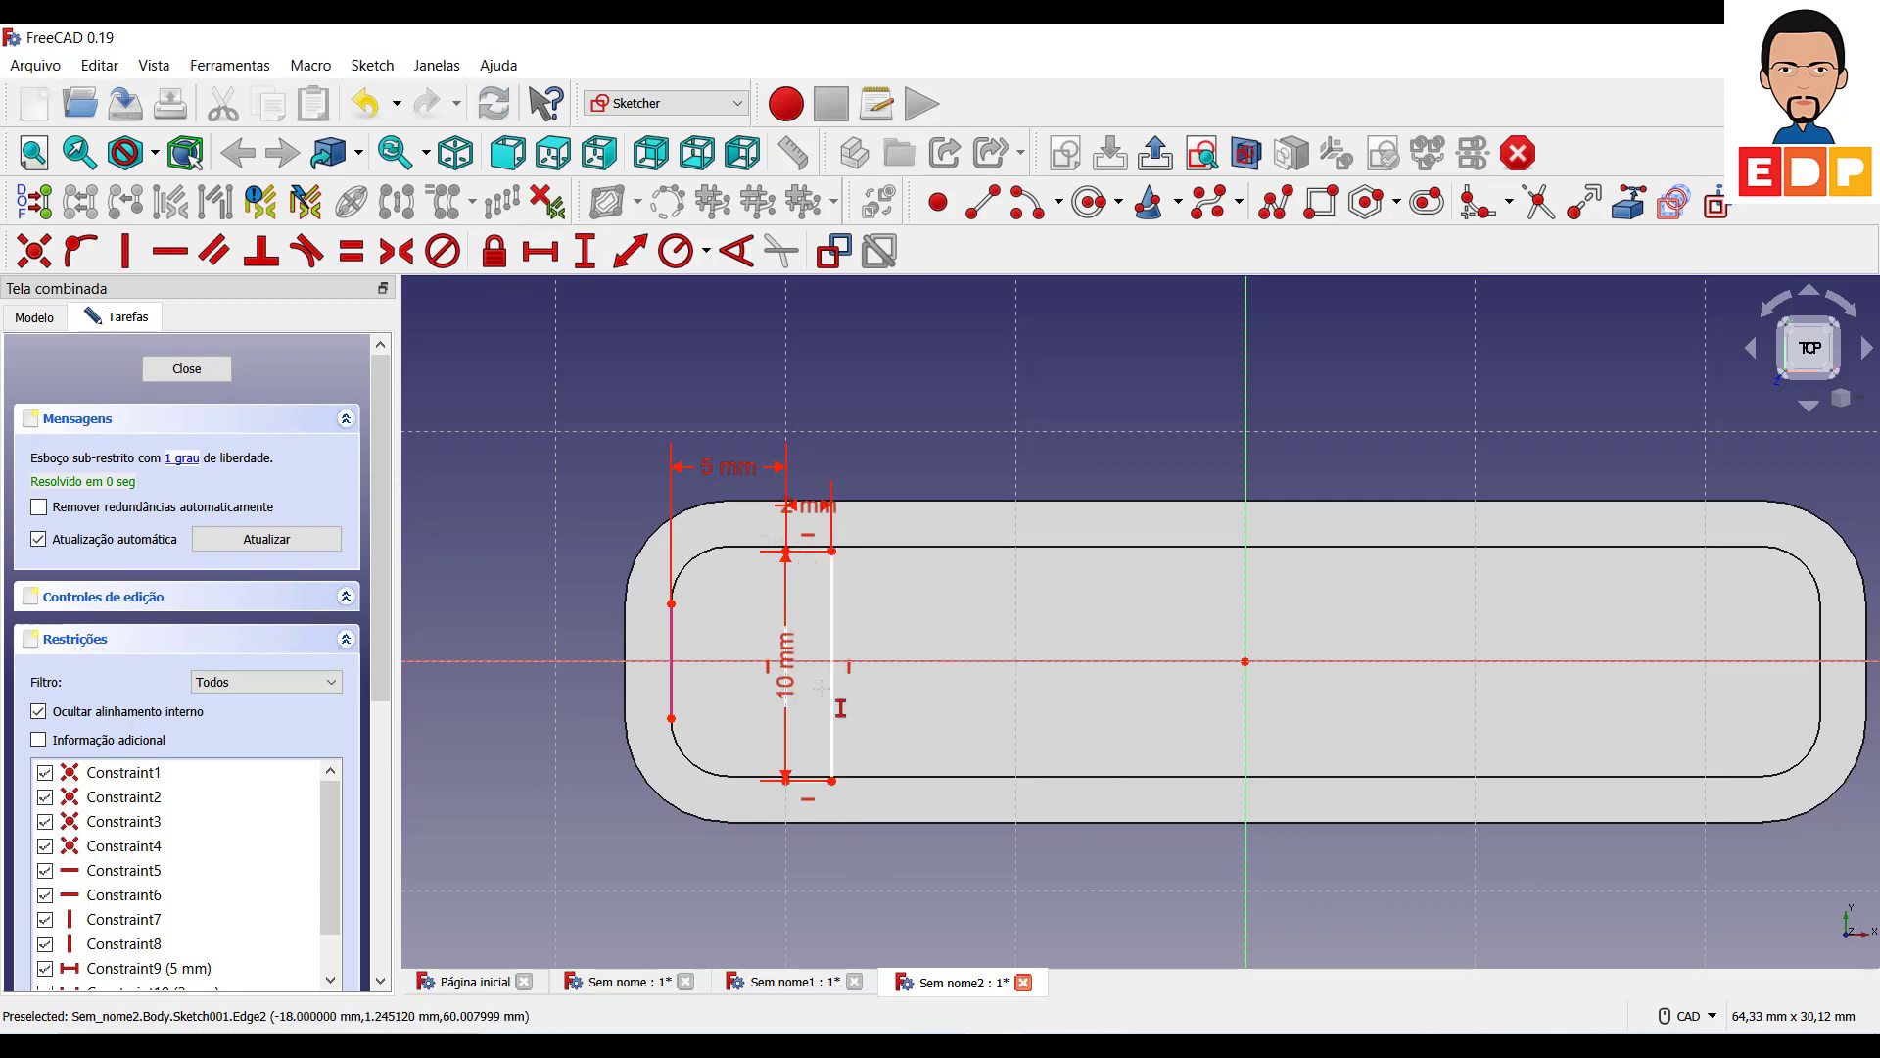
click(832, 781)
click(1245, 661)
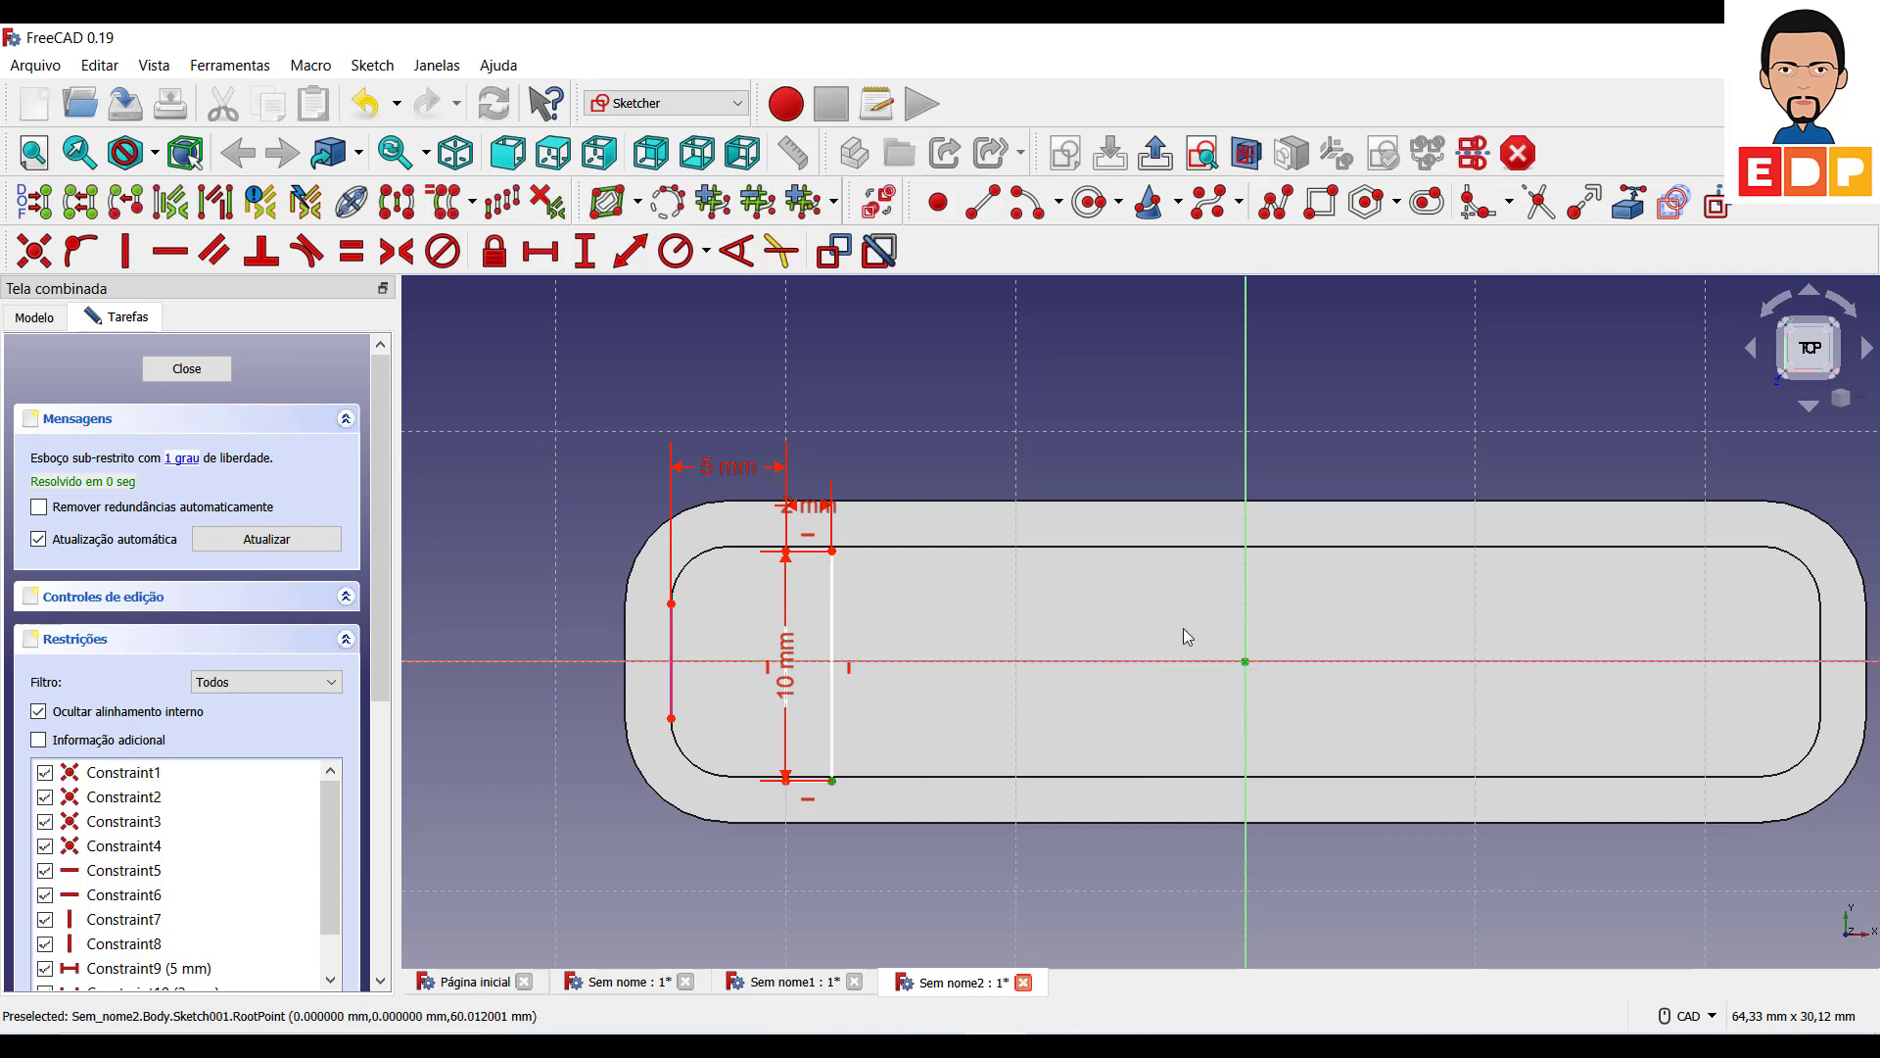
click(567, 252)
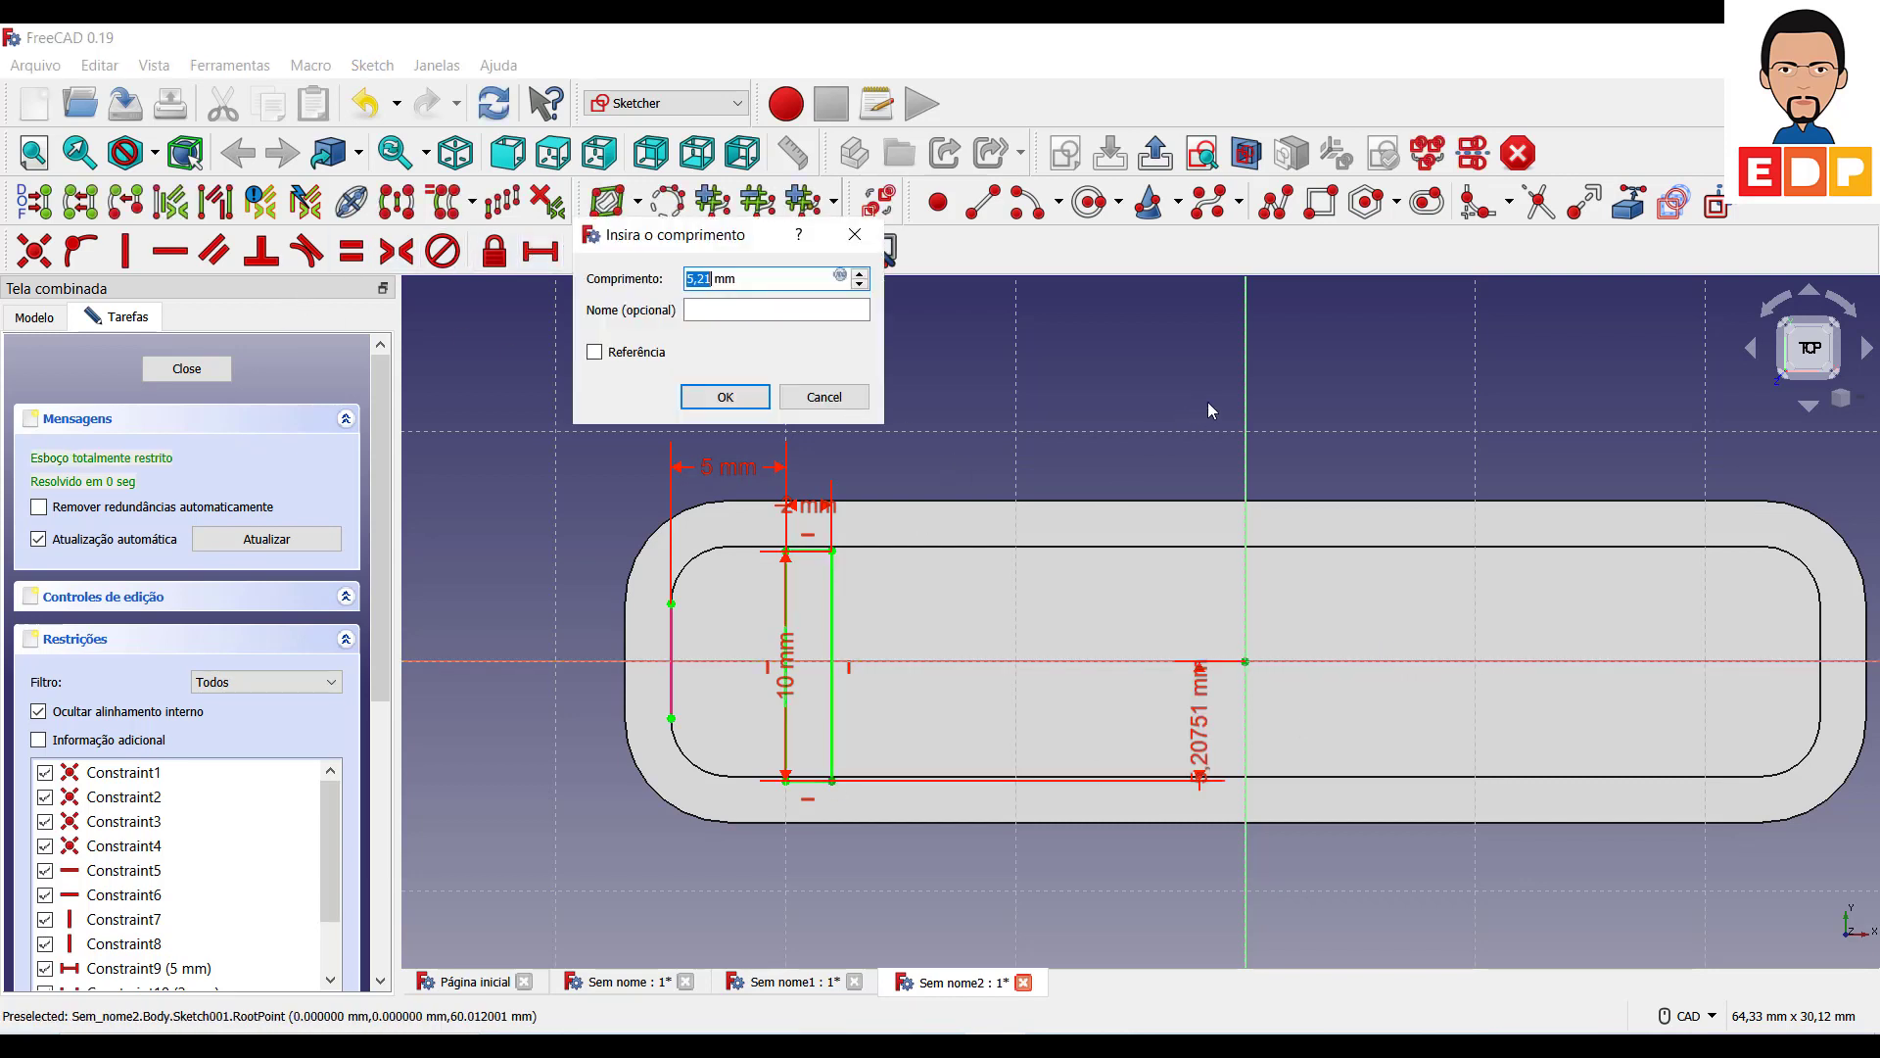
text(5)
key(Return)
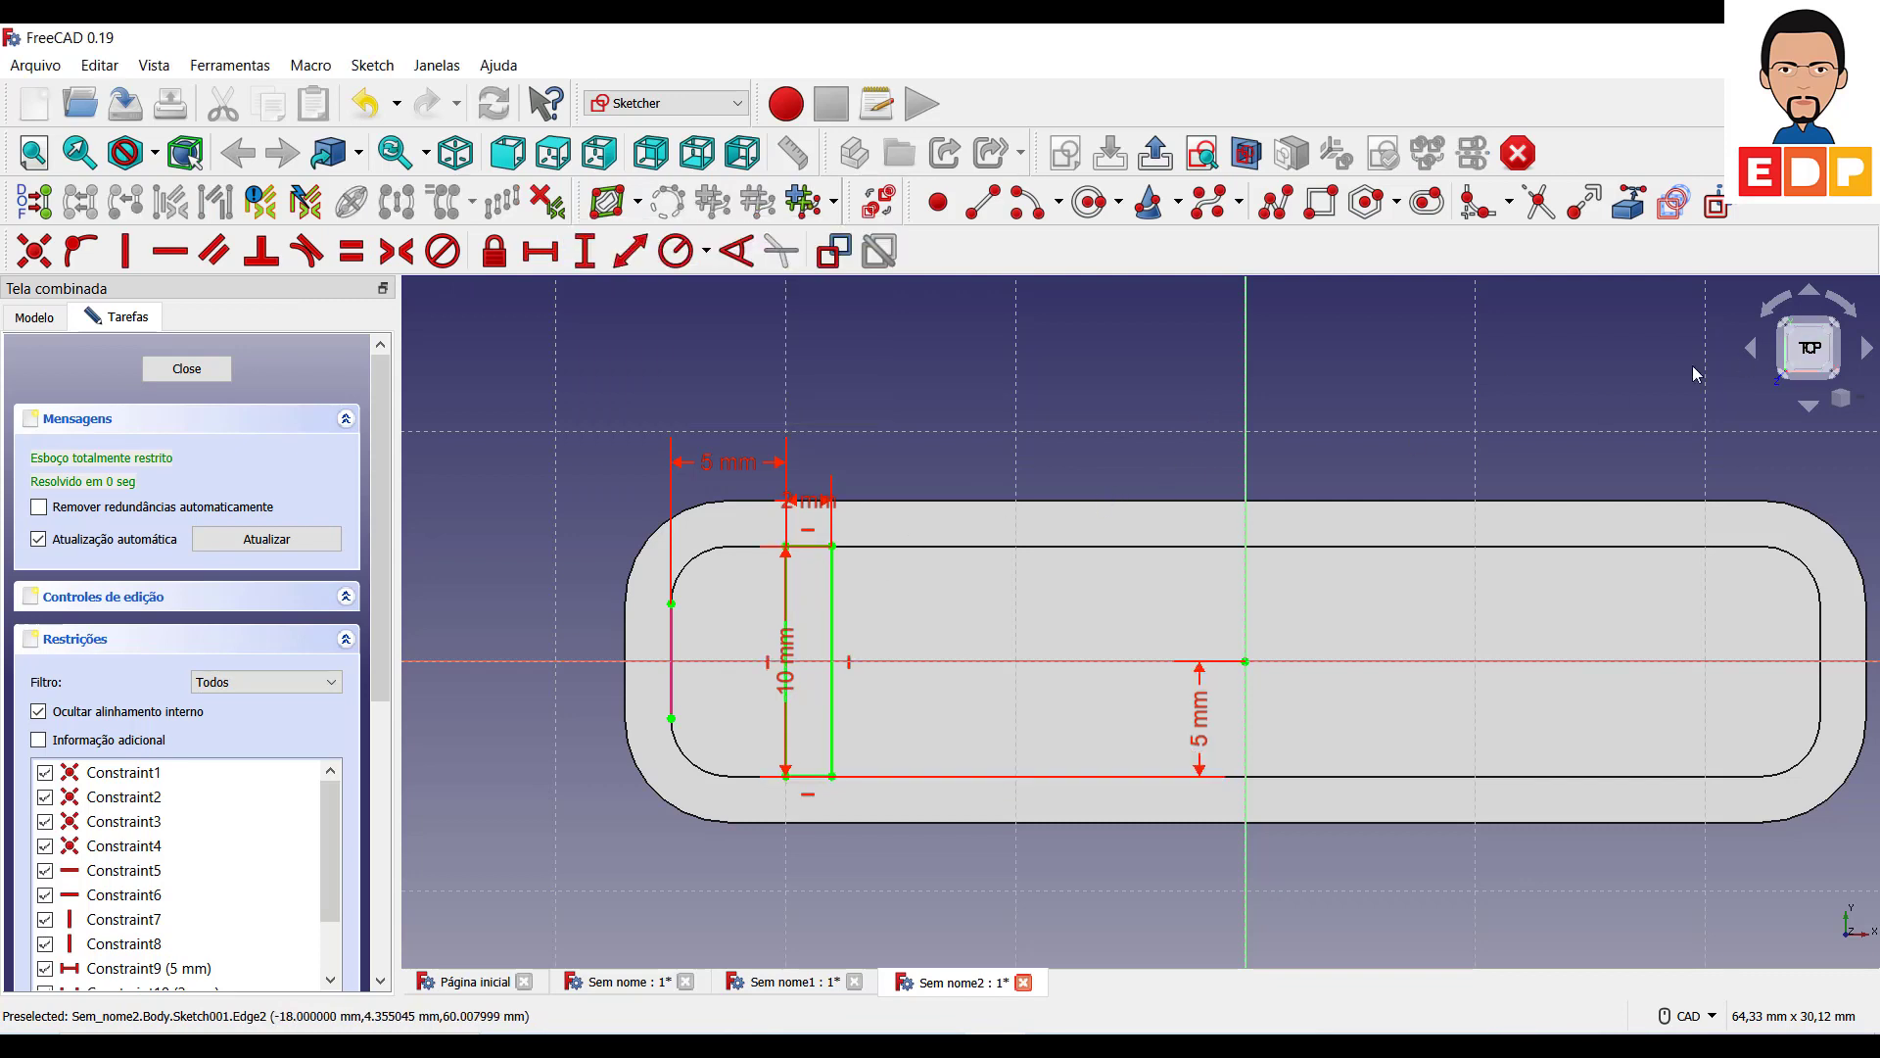
click(184, 369)
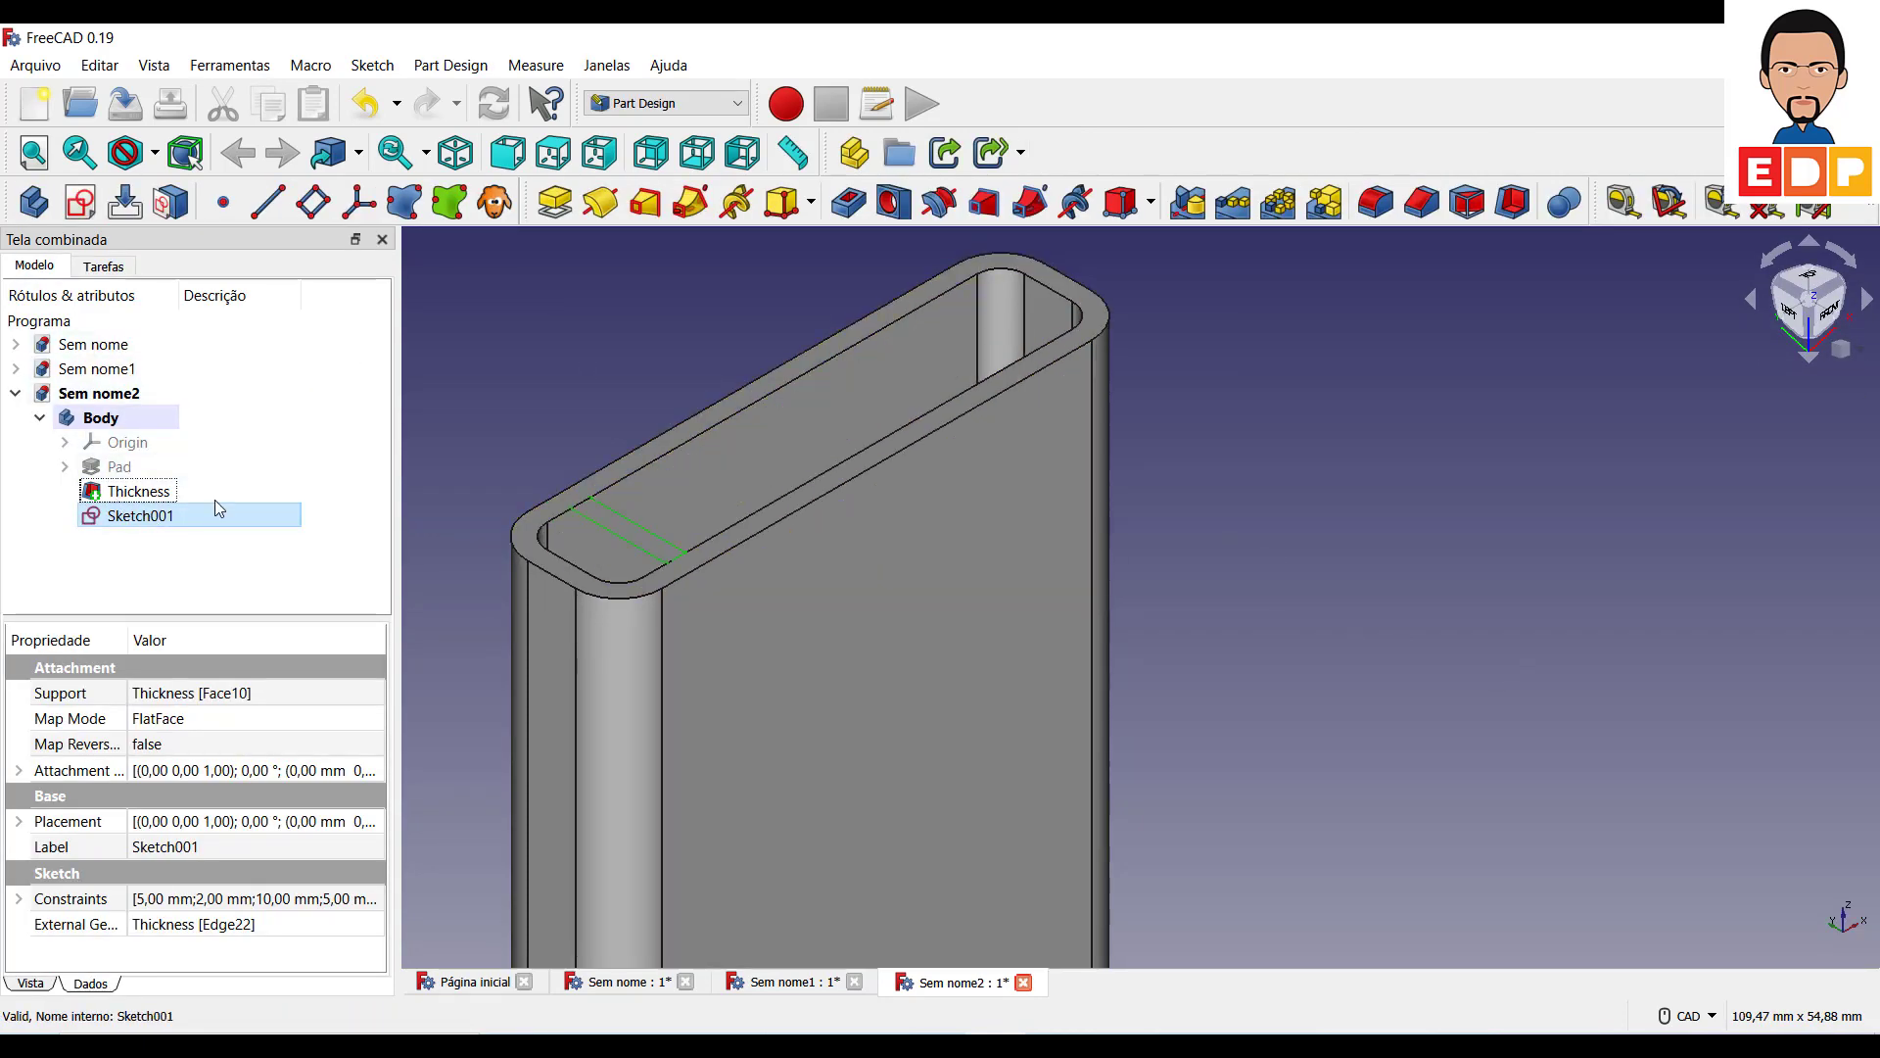
Pad the rectangle sketch with Symmetric left off and Reversed checked.
click(560, 204)
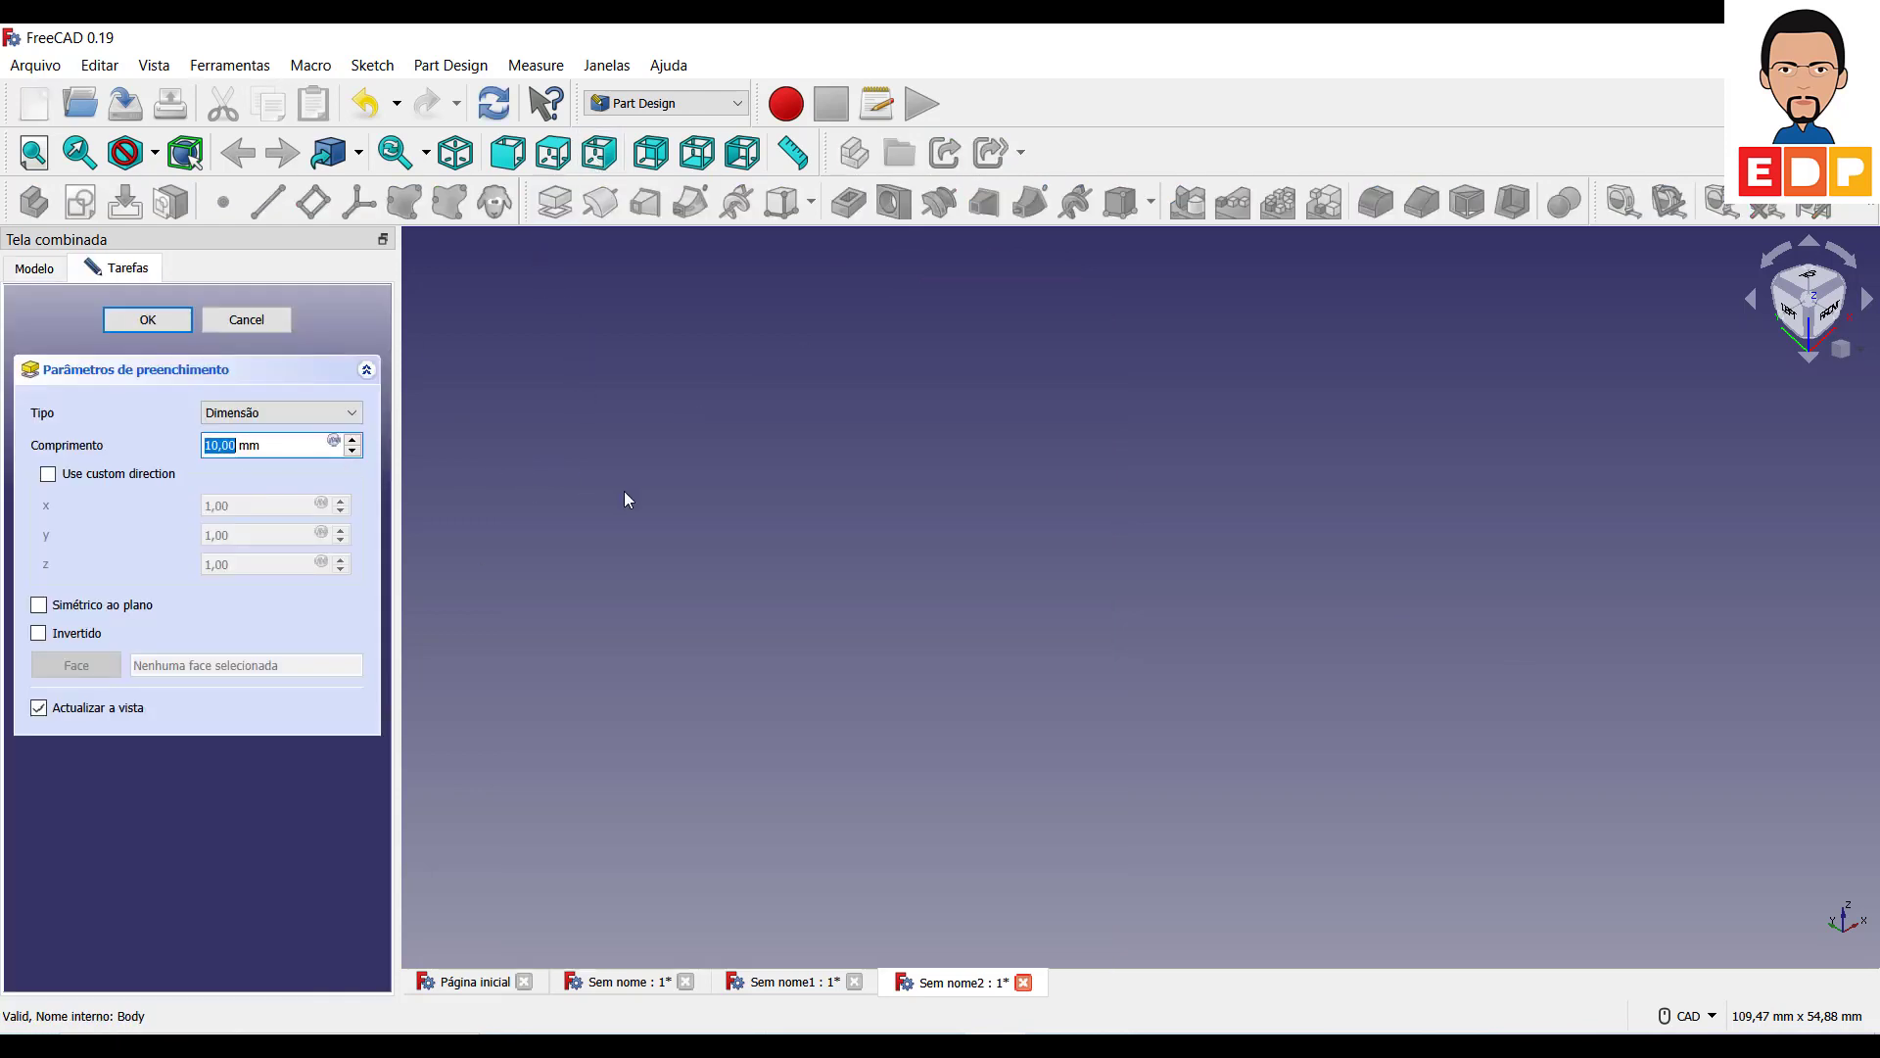
click(39, 605)
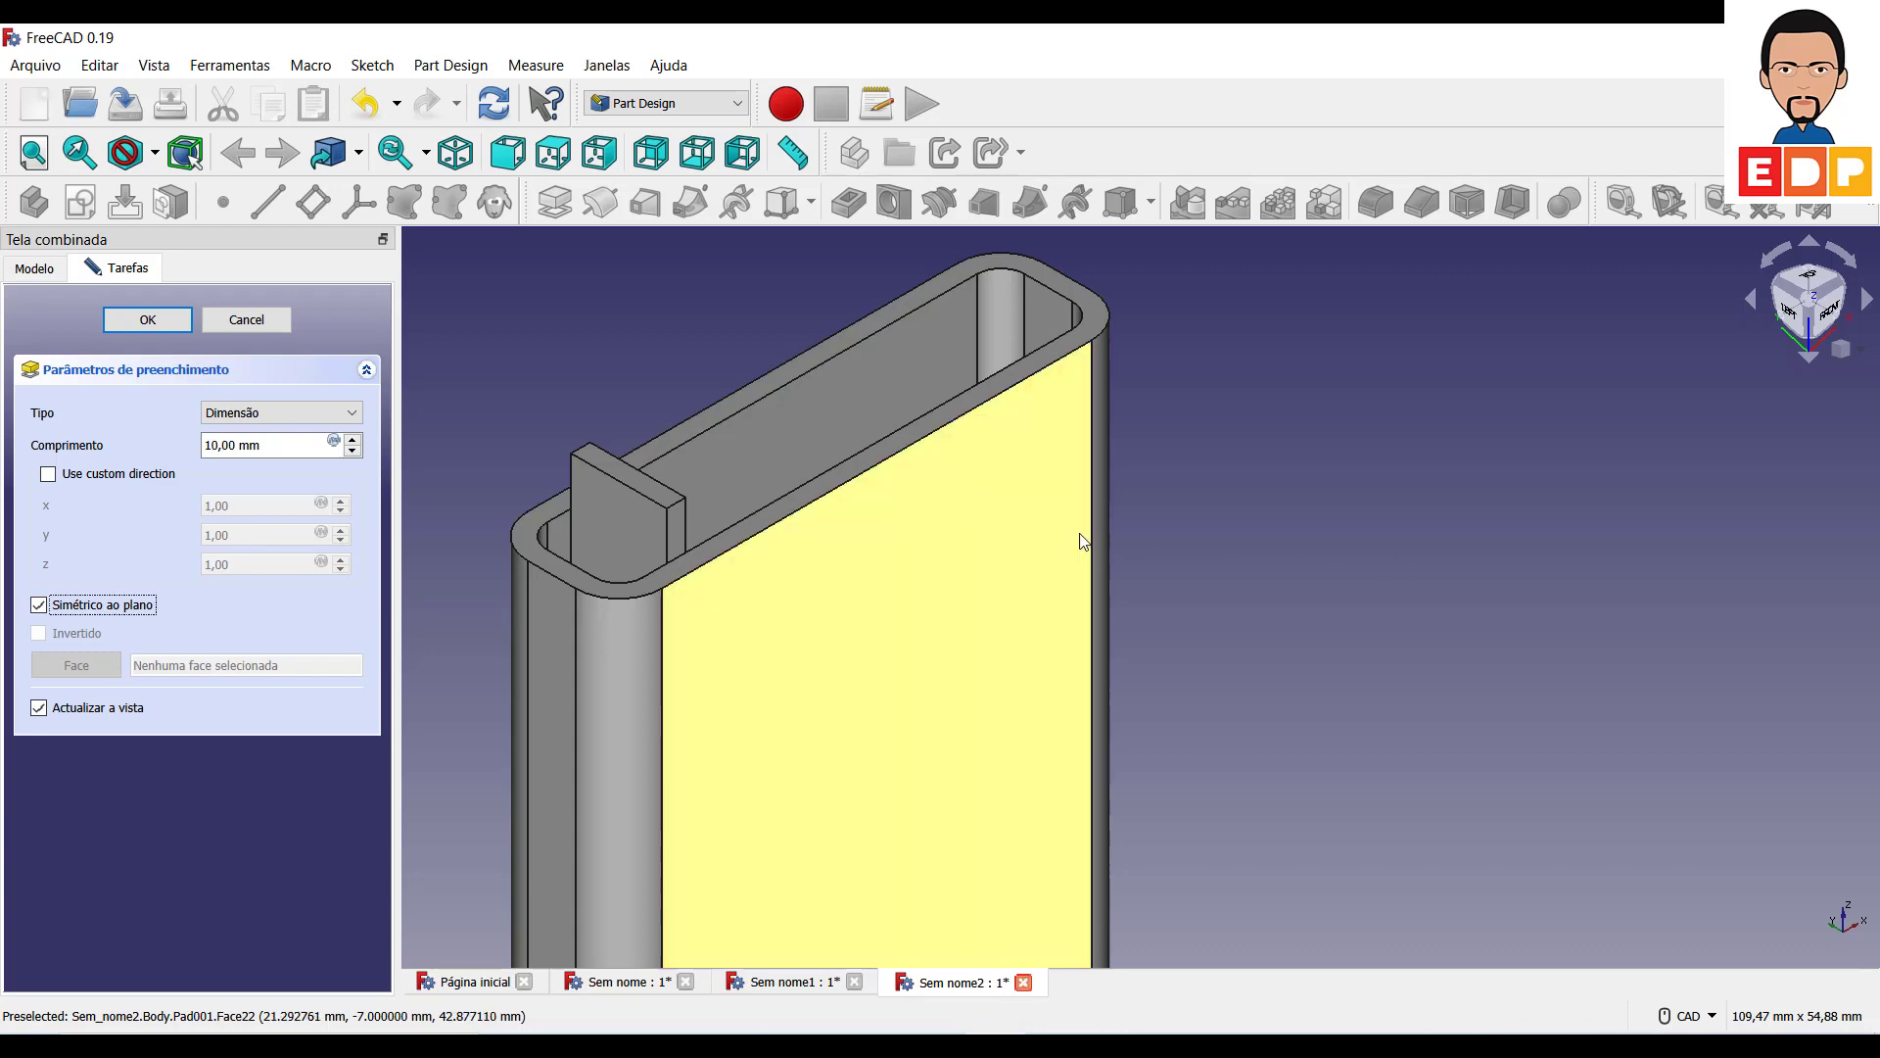
mouse_move(1083, 533)
middle_down()
mouse_move(1188, 592)
mouse_move(1480, 568)
middle_up()
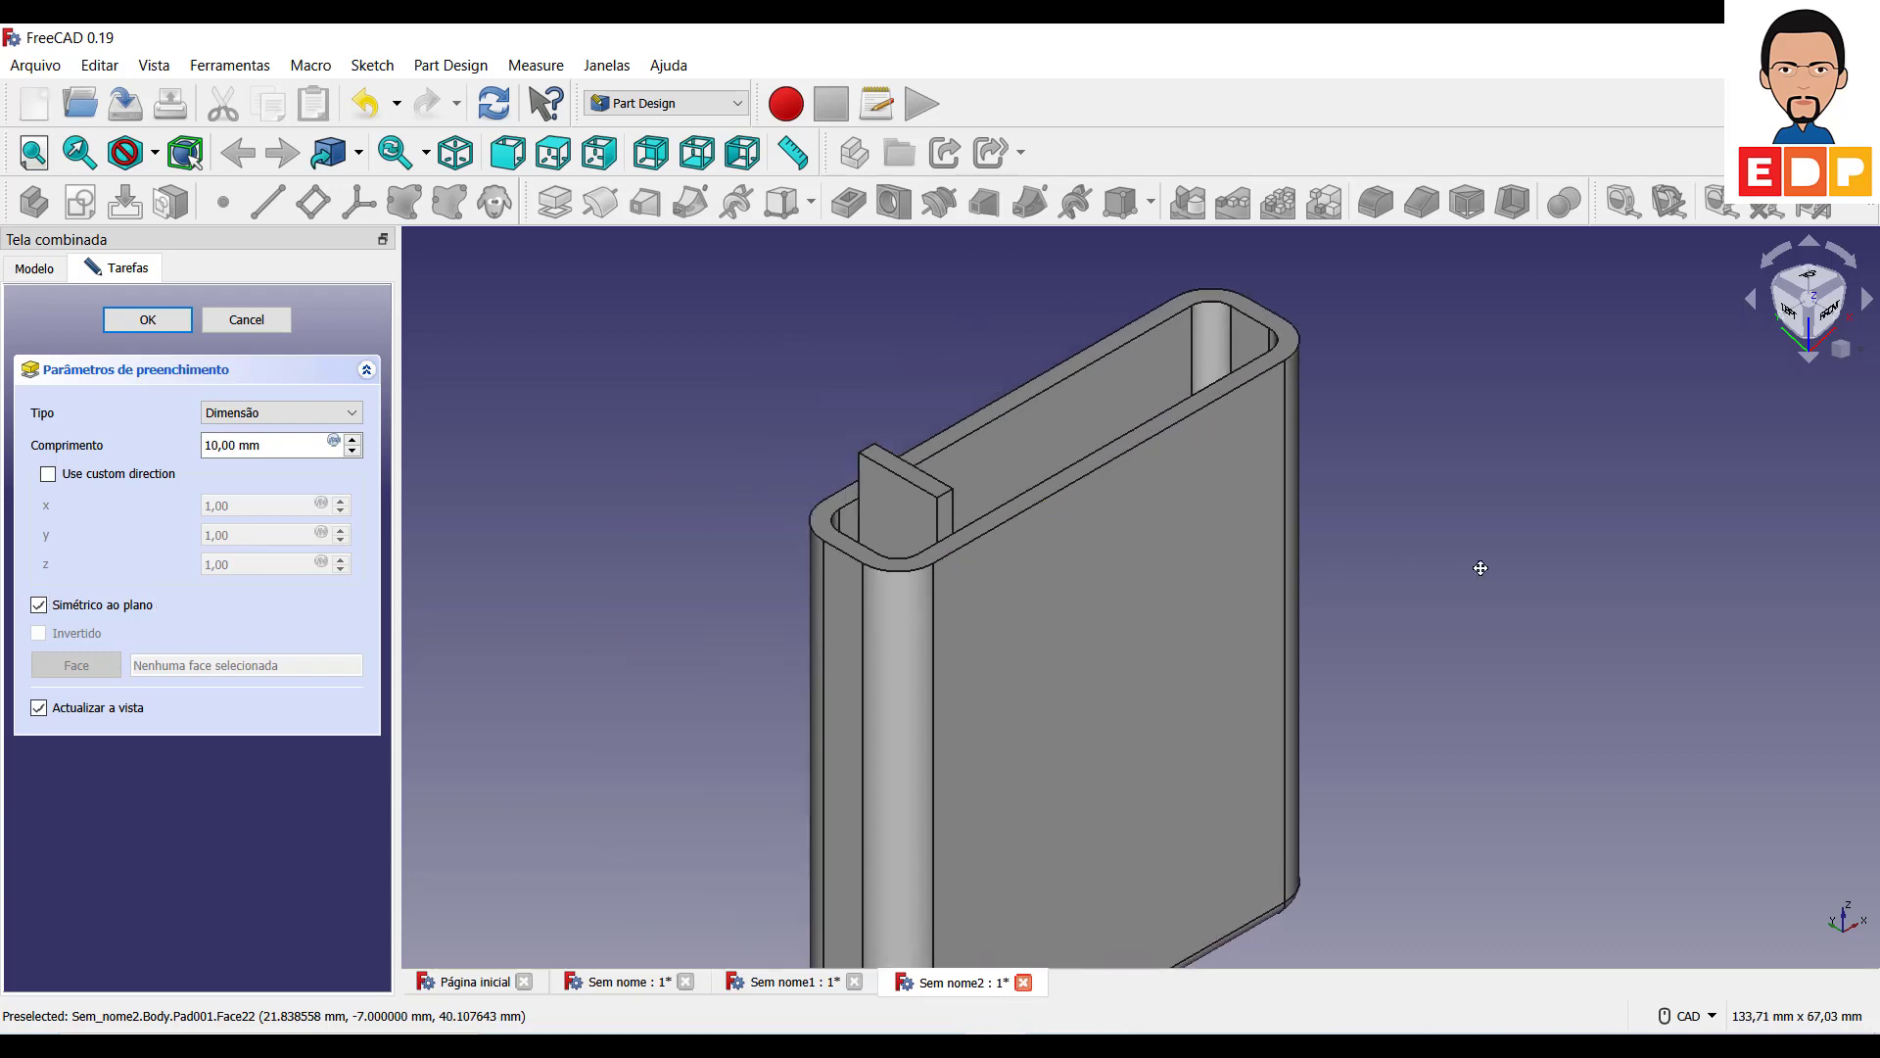
click(39, 605)
click(38, 634)
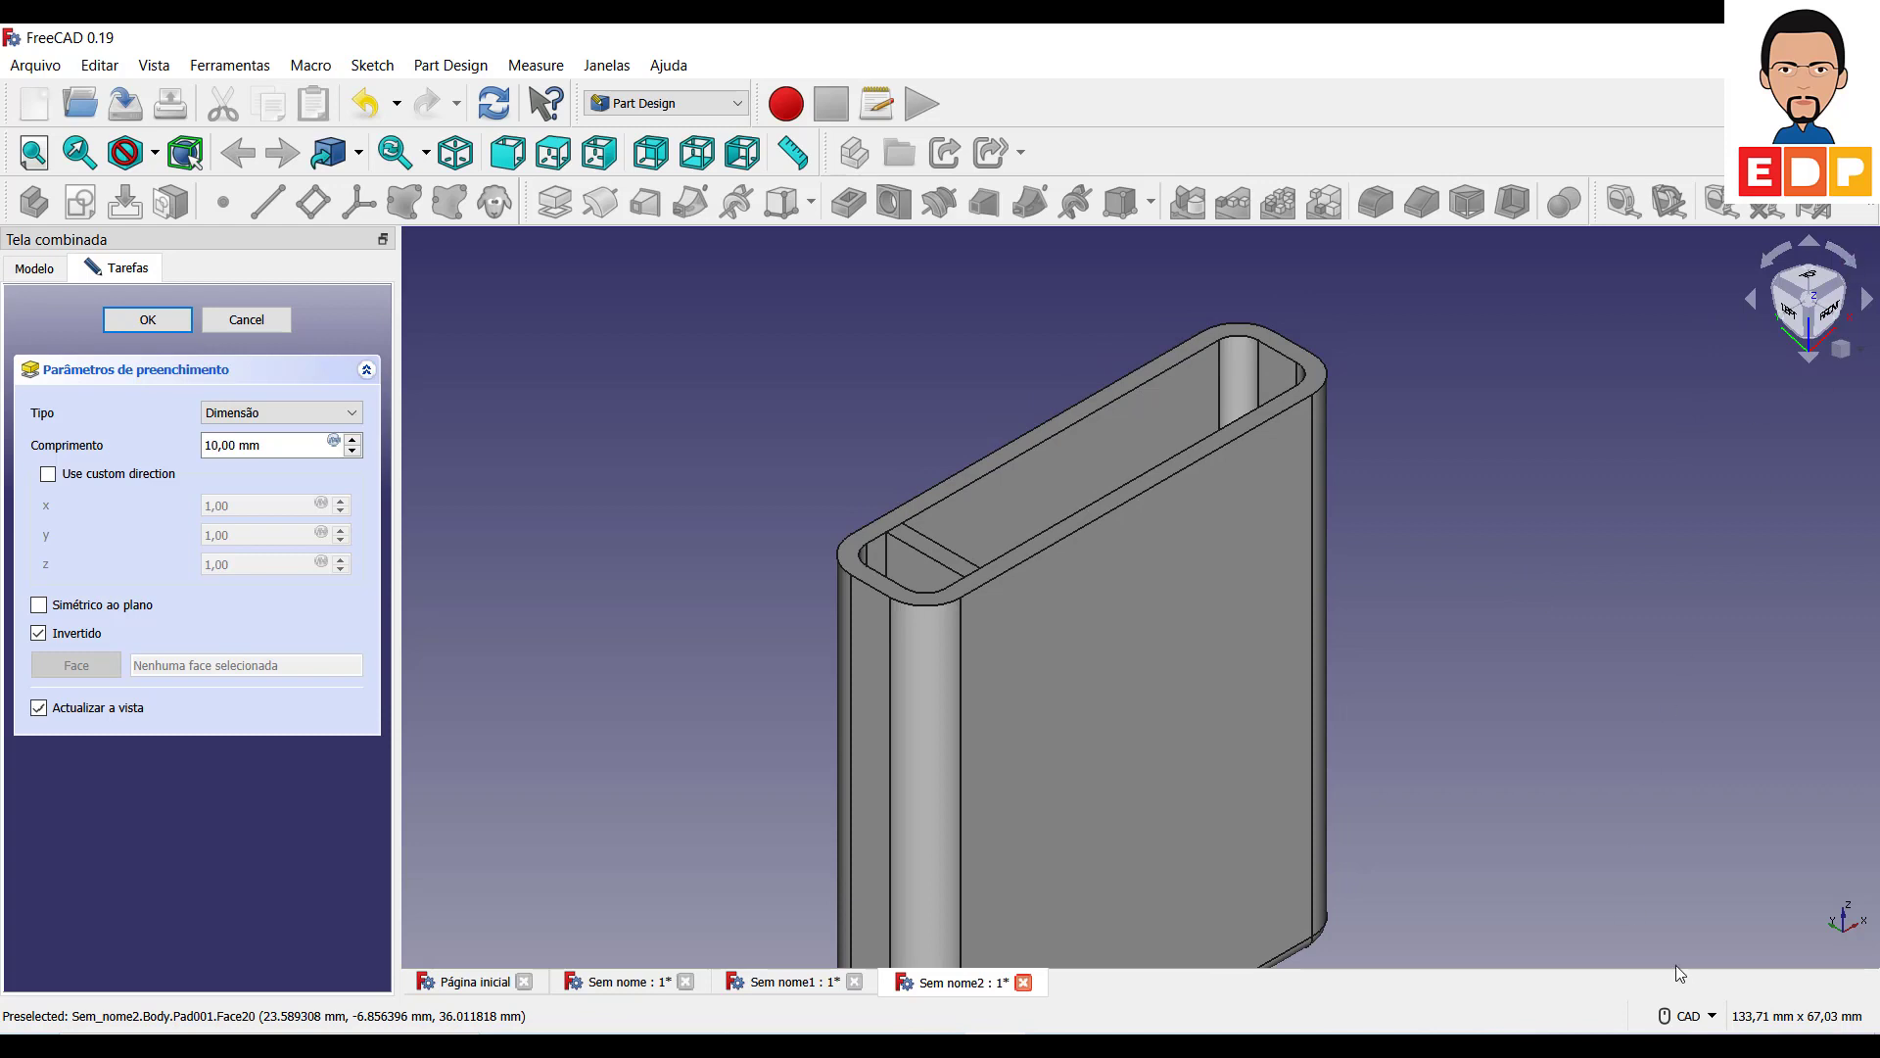
Switch the navigation style to OpenInventor and view the model from above.
click(1696, 1017)
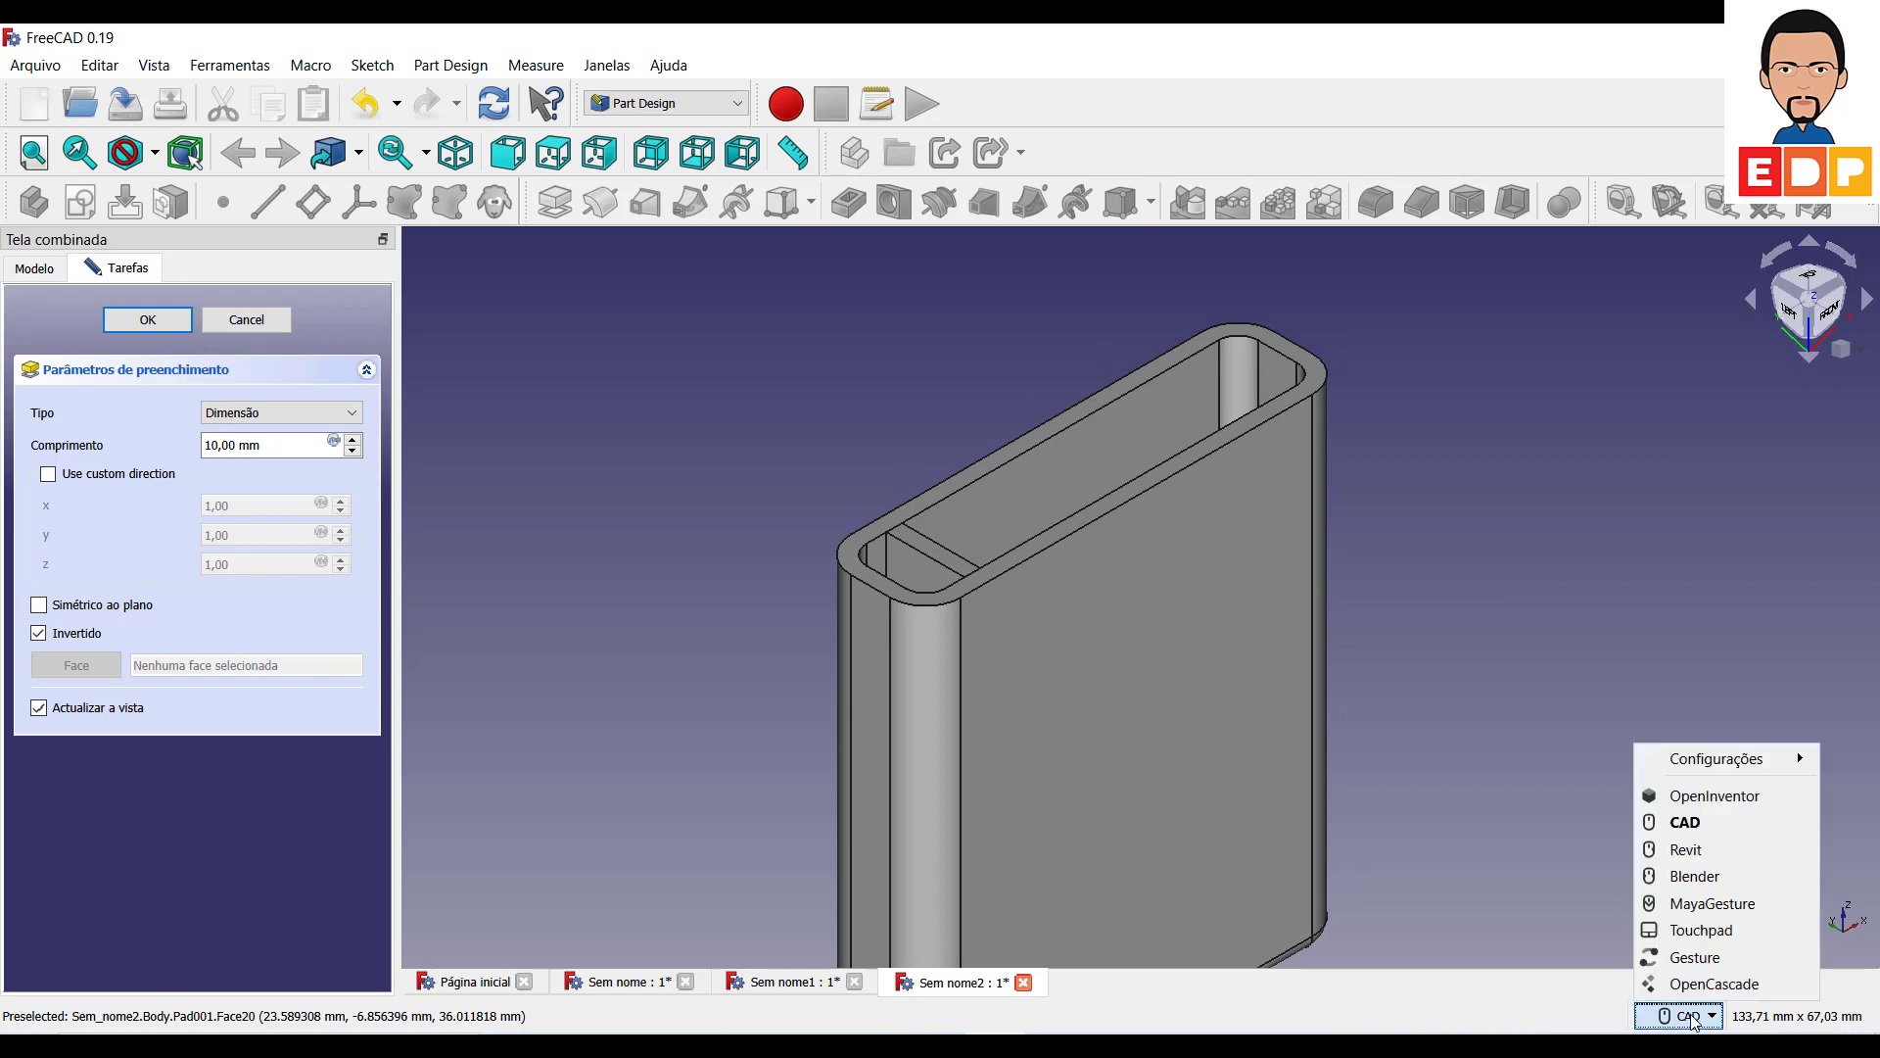
click(1733, 795)
mouse_move(1594, 622)
middle_down()
mouse_move(1561, 652)
mouse_move(1554, 551)
middle_up()
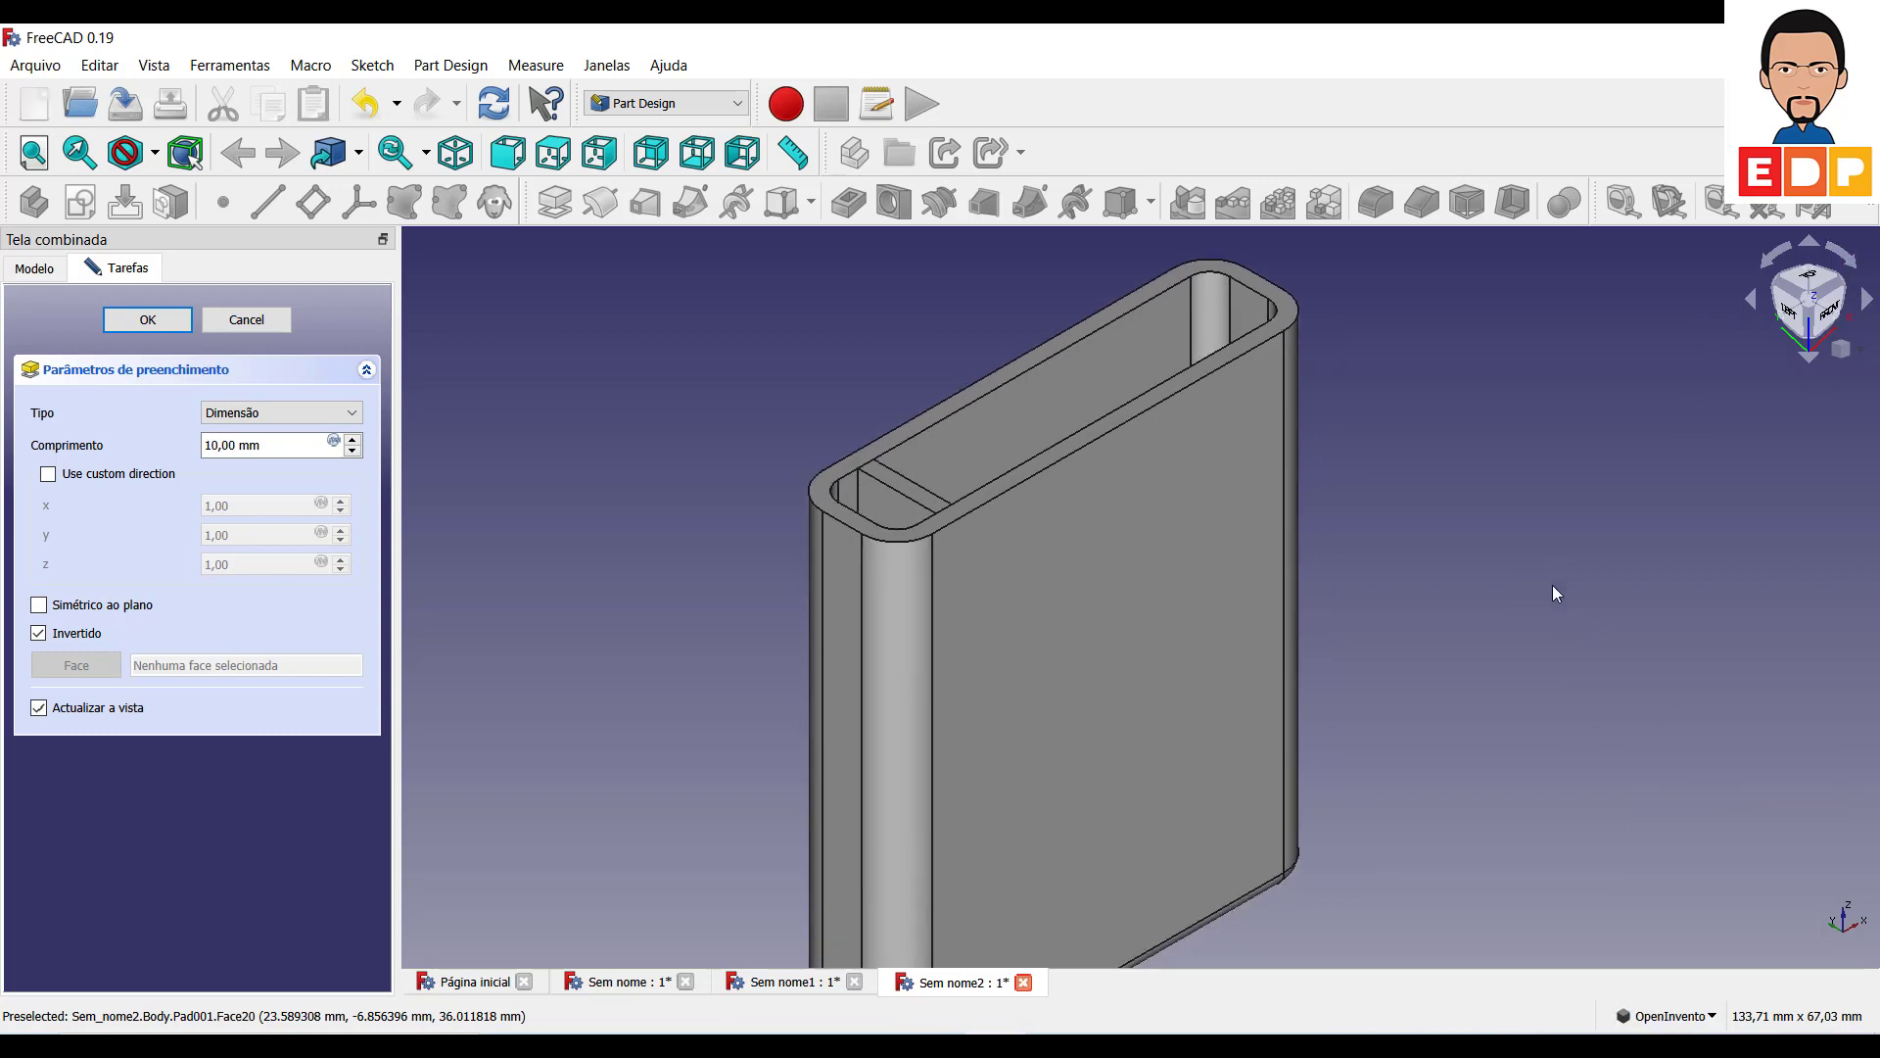
mouse_move(1532, 559)
mouse_down()
mouse_move(1532, 637)
mouse_move(1443, 684)
mouse_move(1342, 697)
mouse_move(1288, 672)
mouse_move(1322, 663)
mouse_move(1341, 723)
mouse_move(1183, 702)
mouse_up()
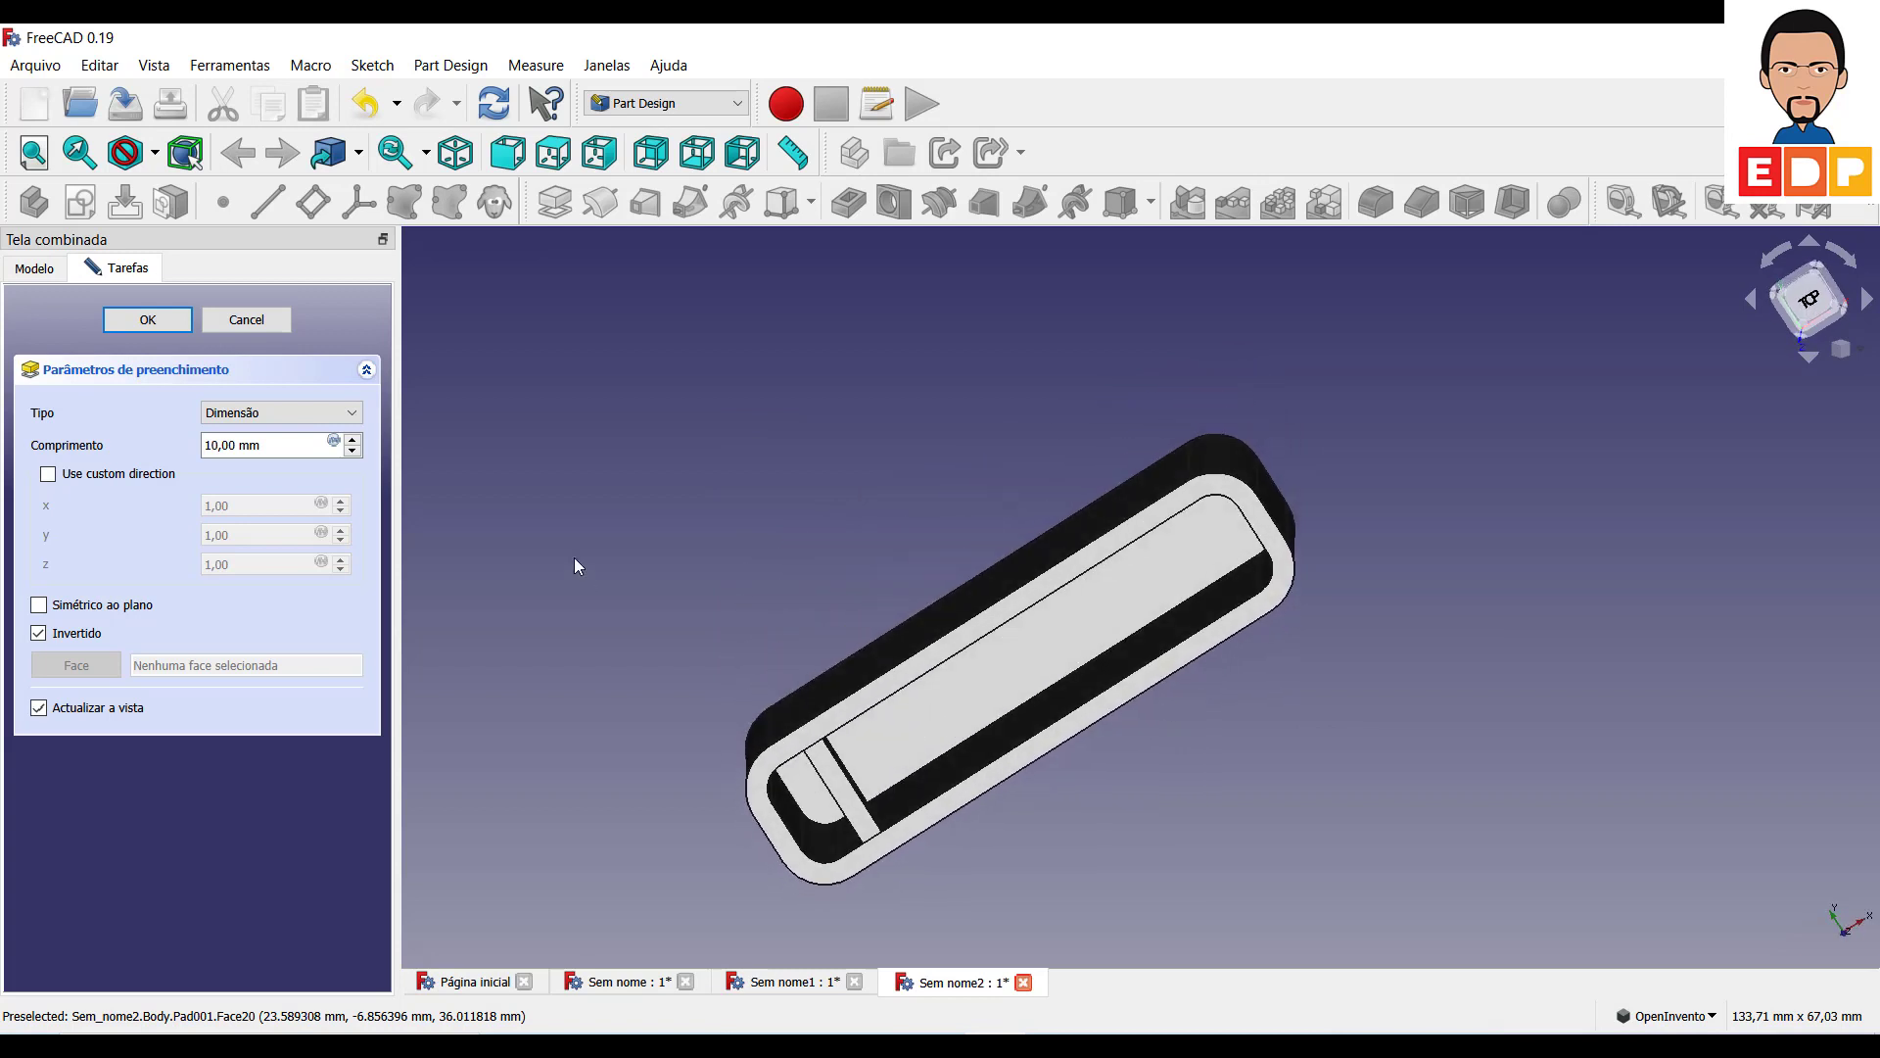
Set the pad type to Up to last and accept Pad001 as the divider wall.
click(272, 415)
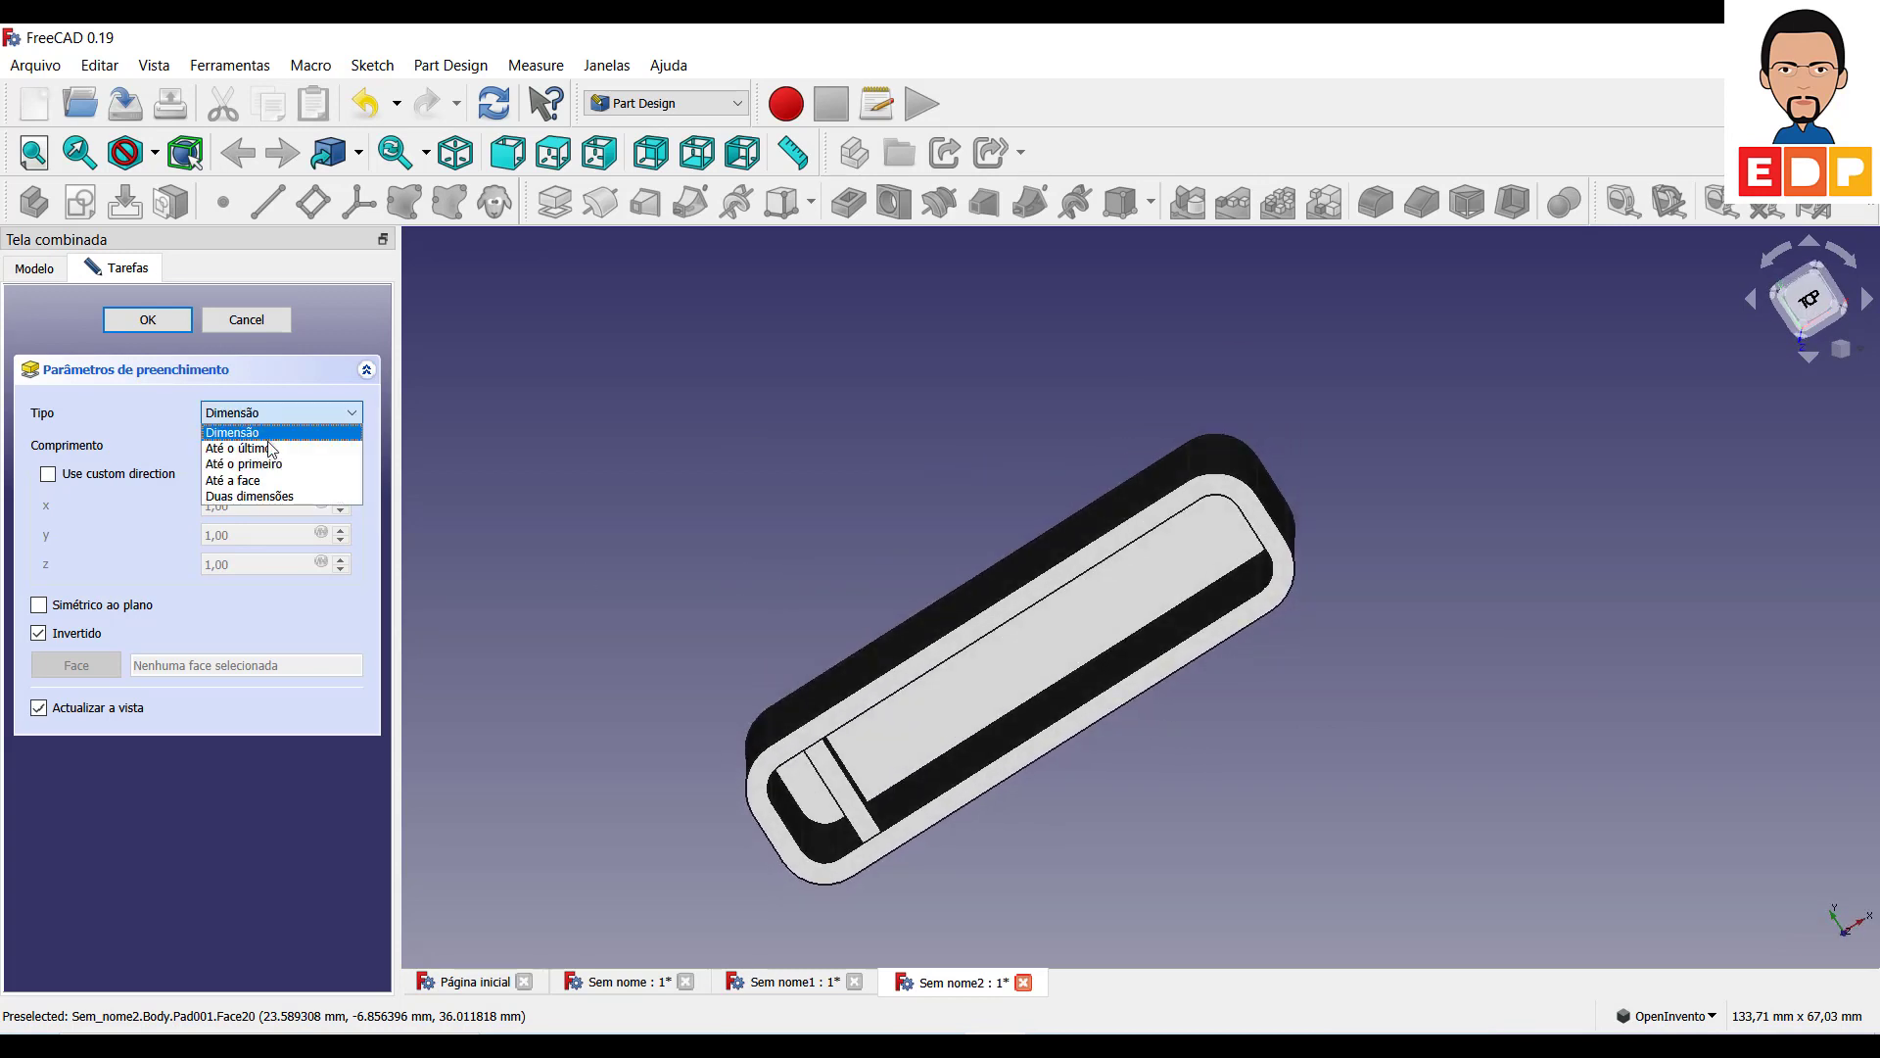
click(271, 449)
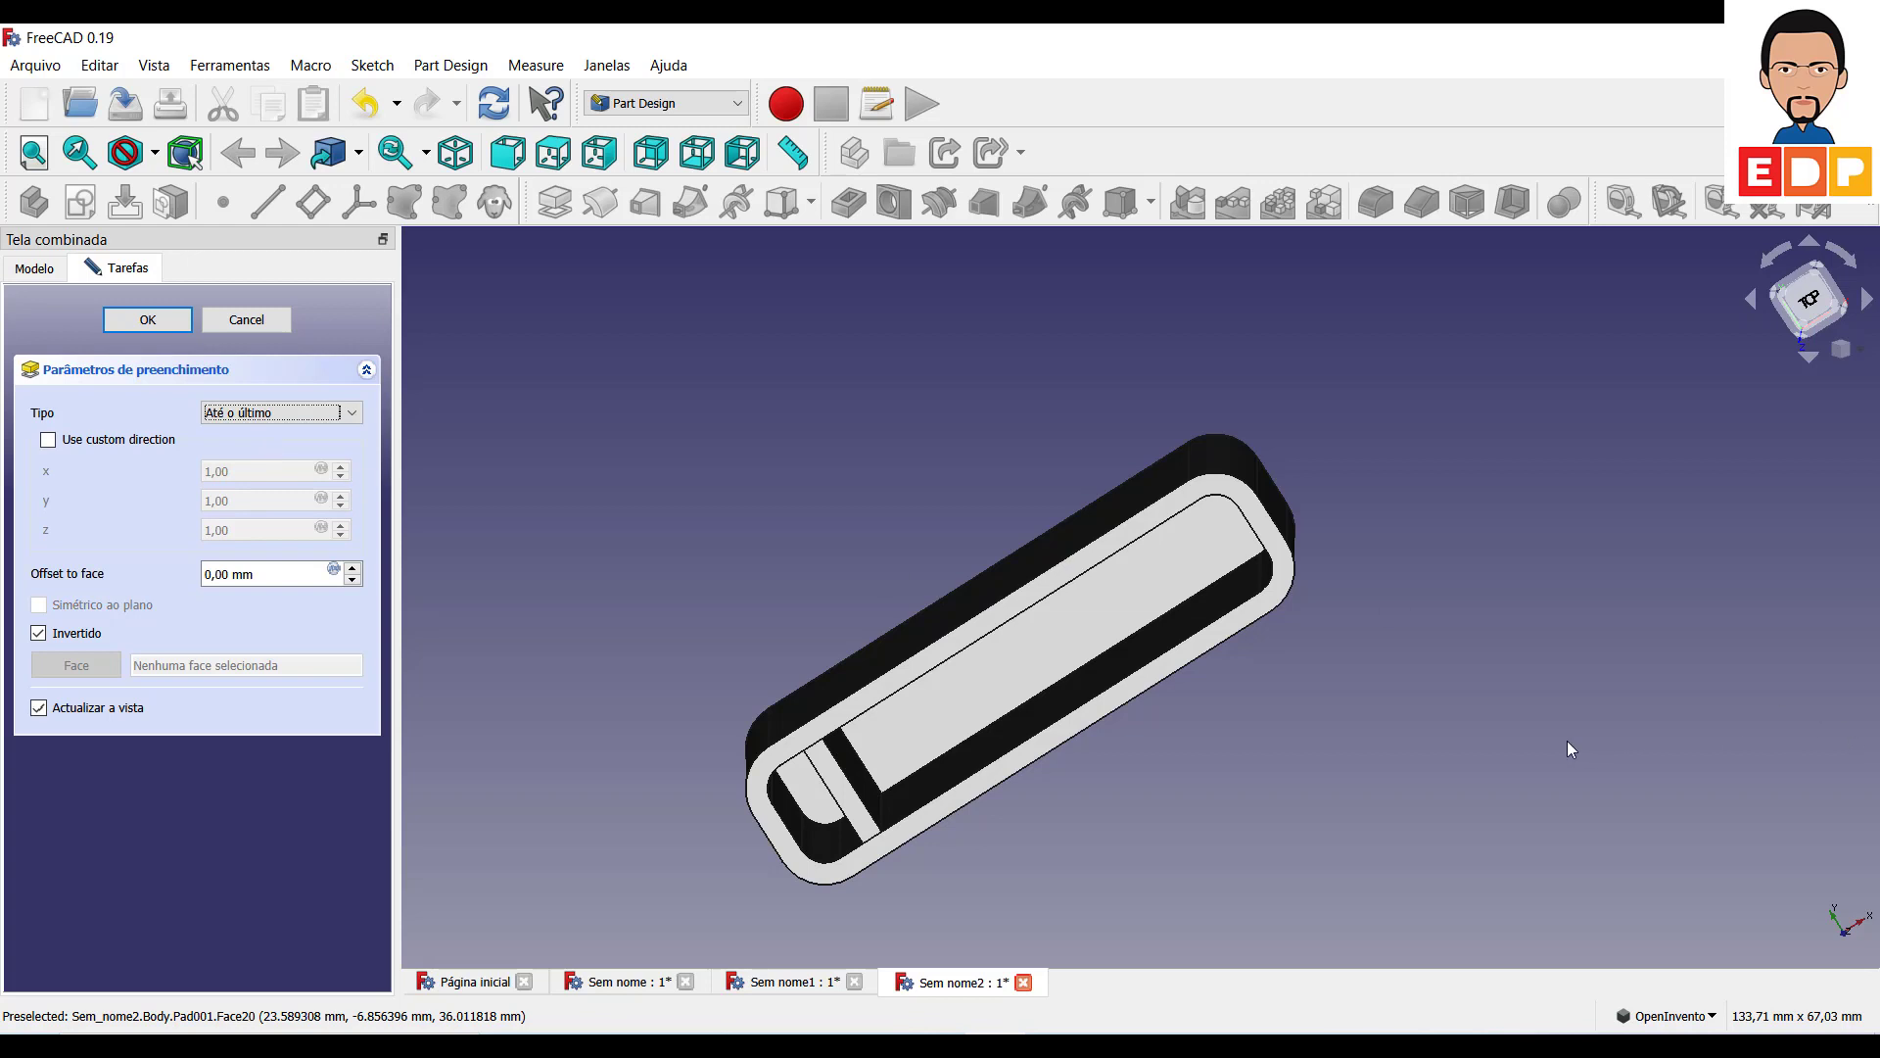
mouse_move(1571, 750)
mouse_down()
mouse_move(1489, 755)
mouse_move(1606, 732)
mouse_up()
right_click(1568, 709)
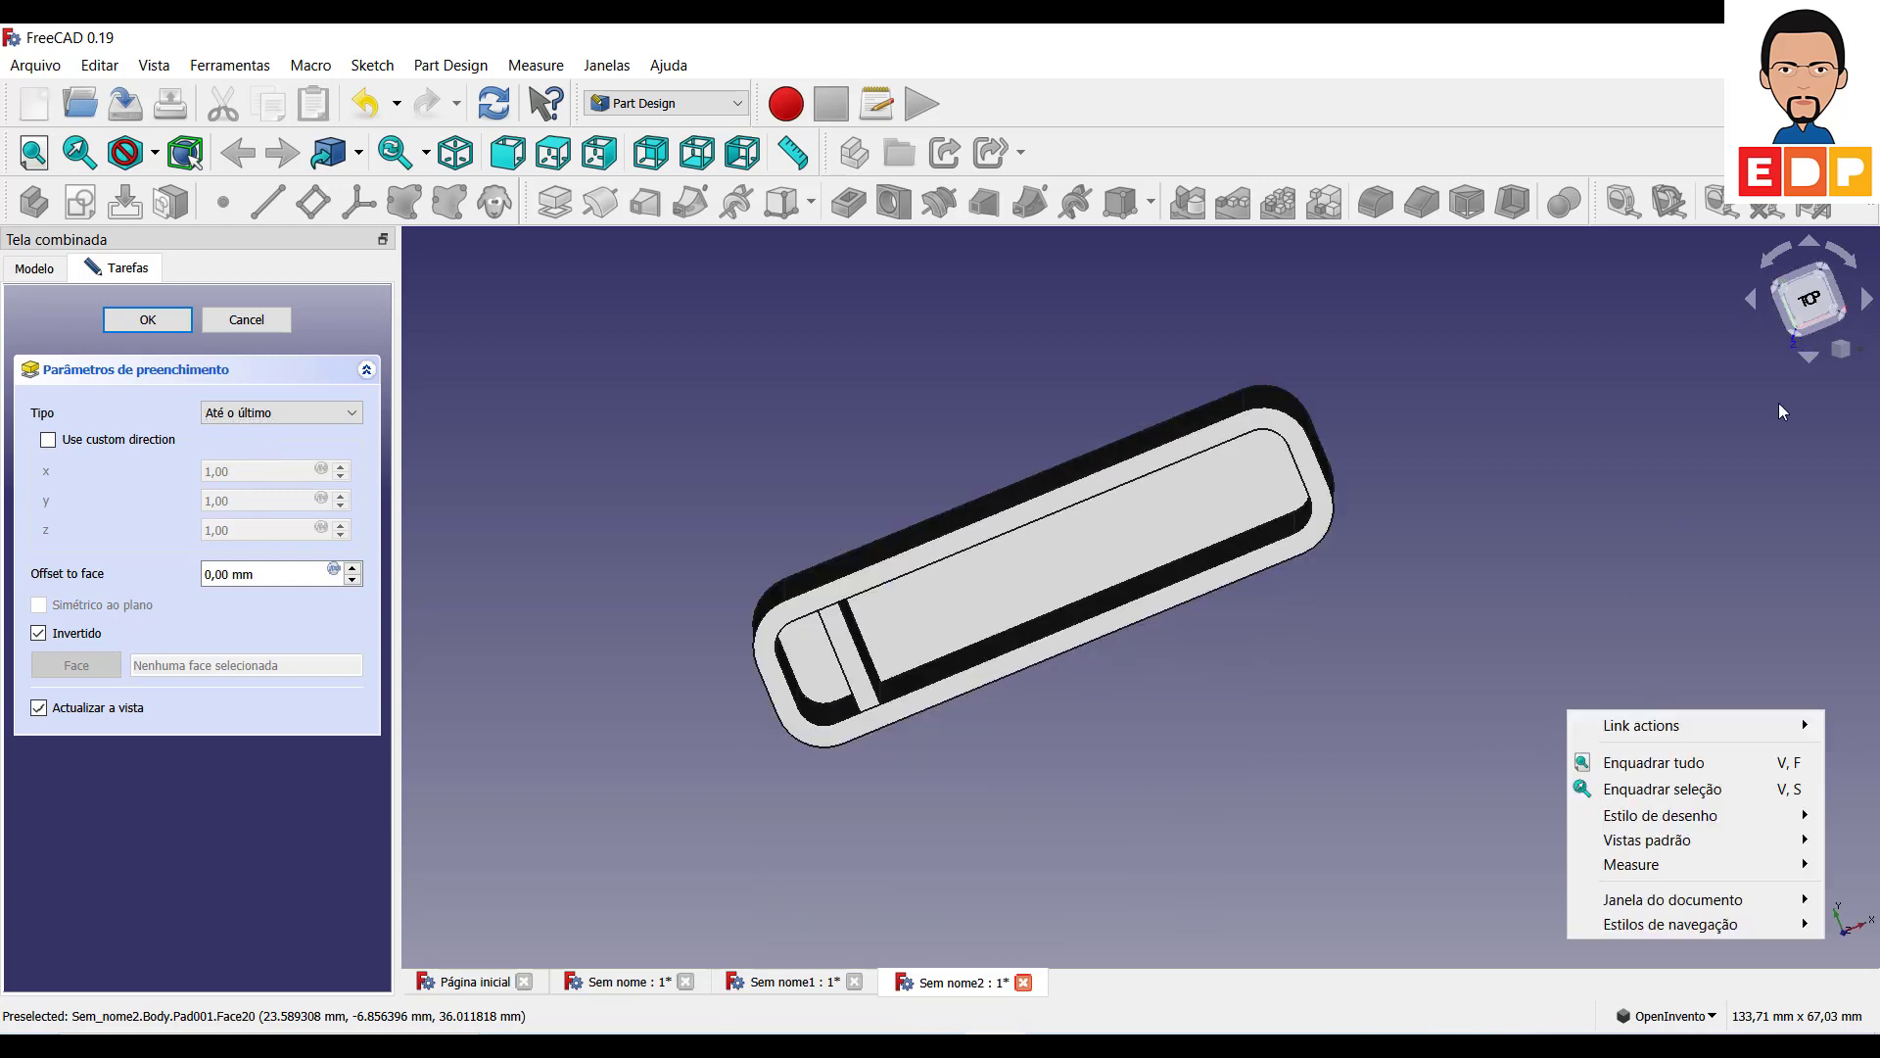
click(1824, 270)
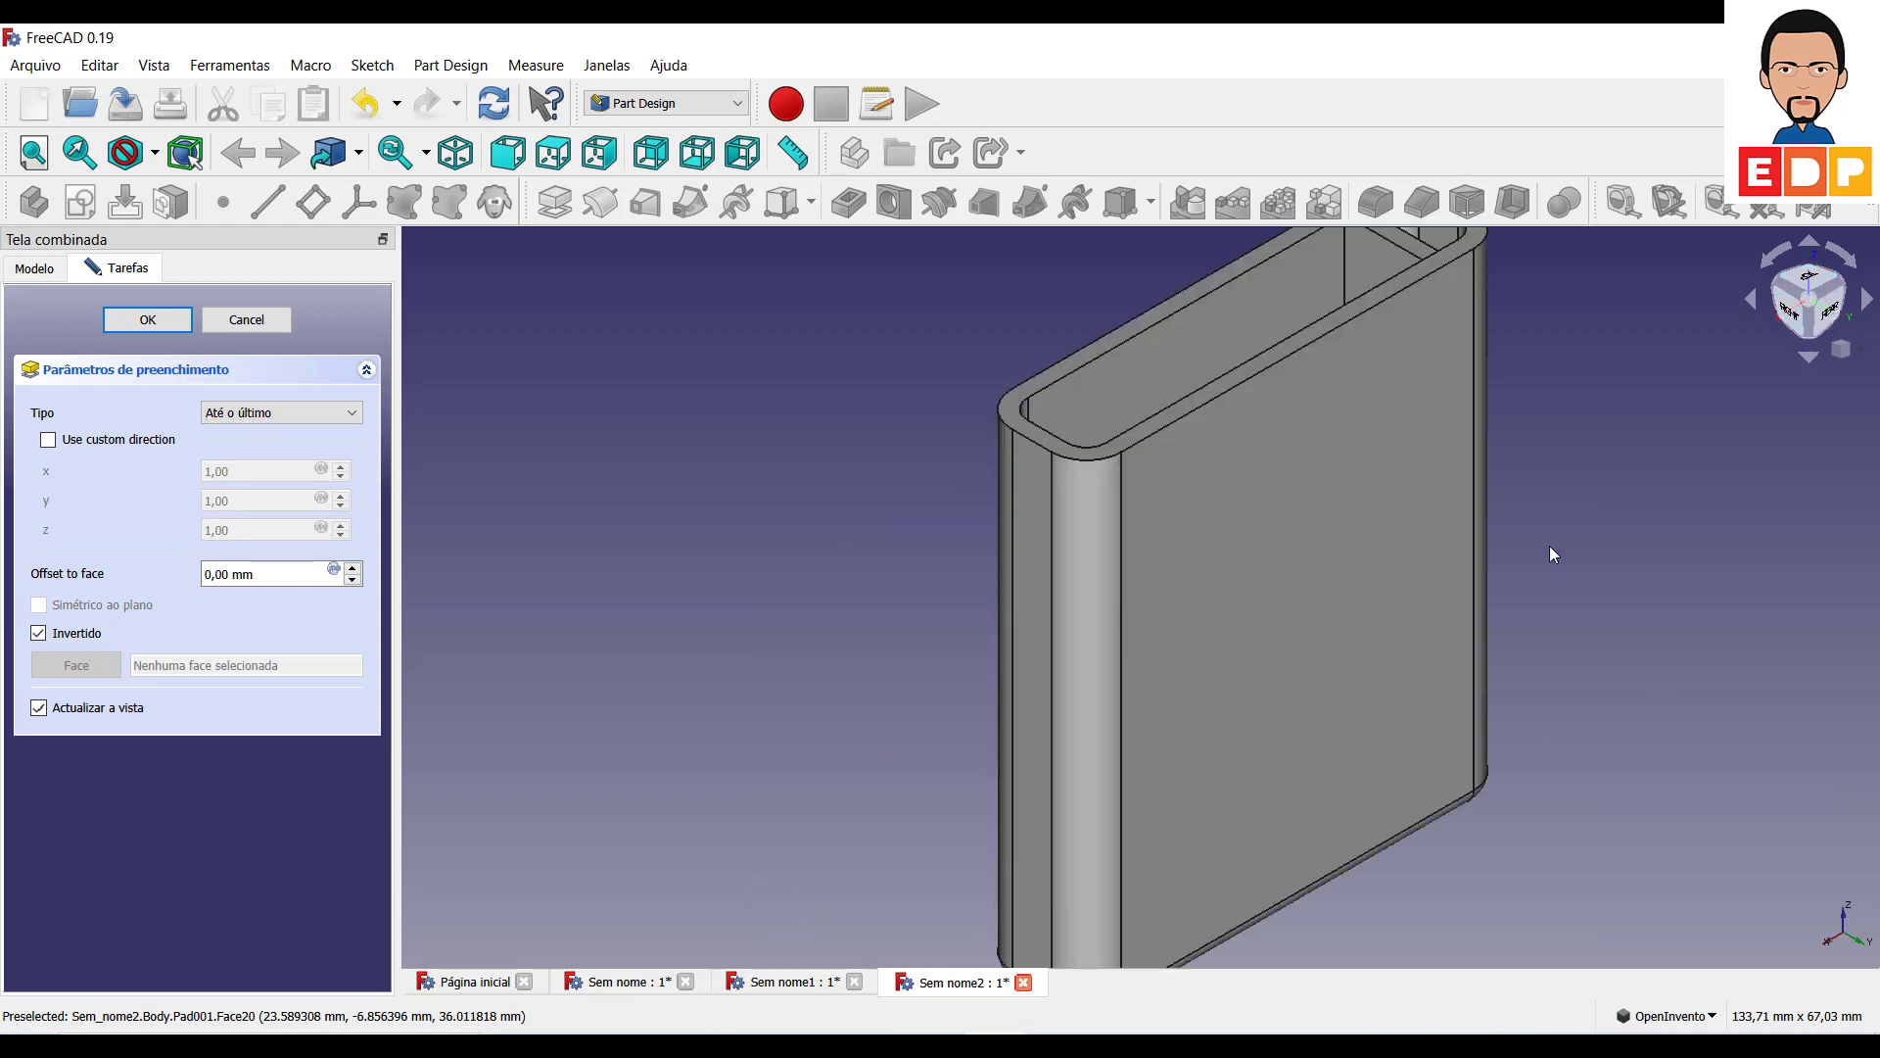
mouse_move(1551, 550)
mouse_down()
mouse_move(1564, 626)
mouse_move(1609, 679)
mouse_move(1641, 643)
mouse_move(1785, 656)
mouse_move(1754, 685)
mouse_move(1767, 651)
mouse_move(1746, 651)
mouse_move(1779, 690)
mouse_up()
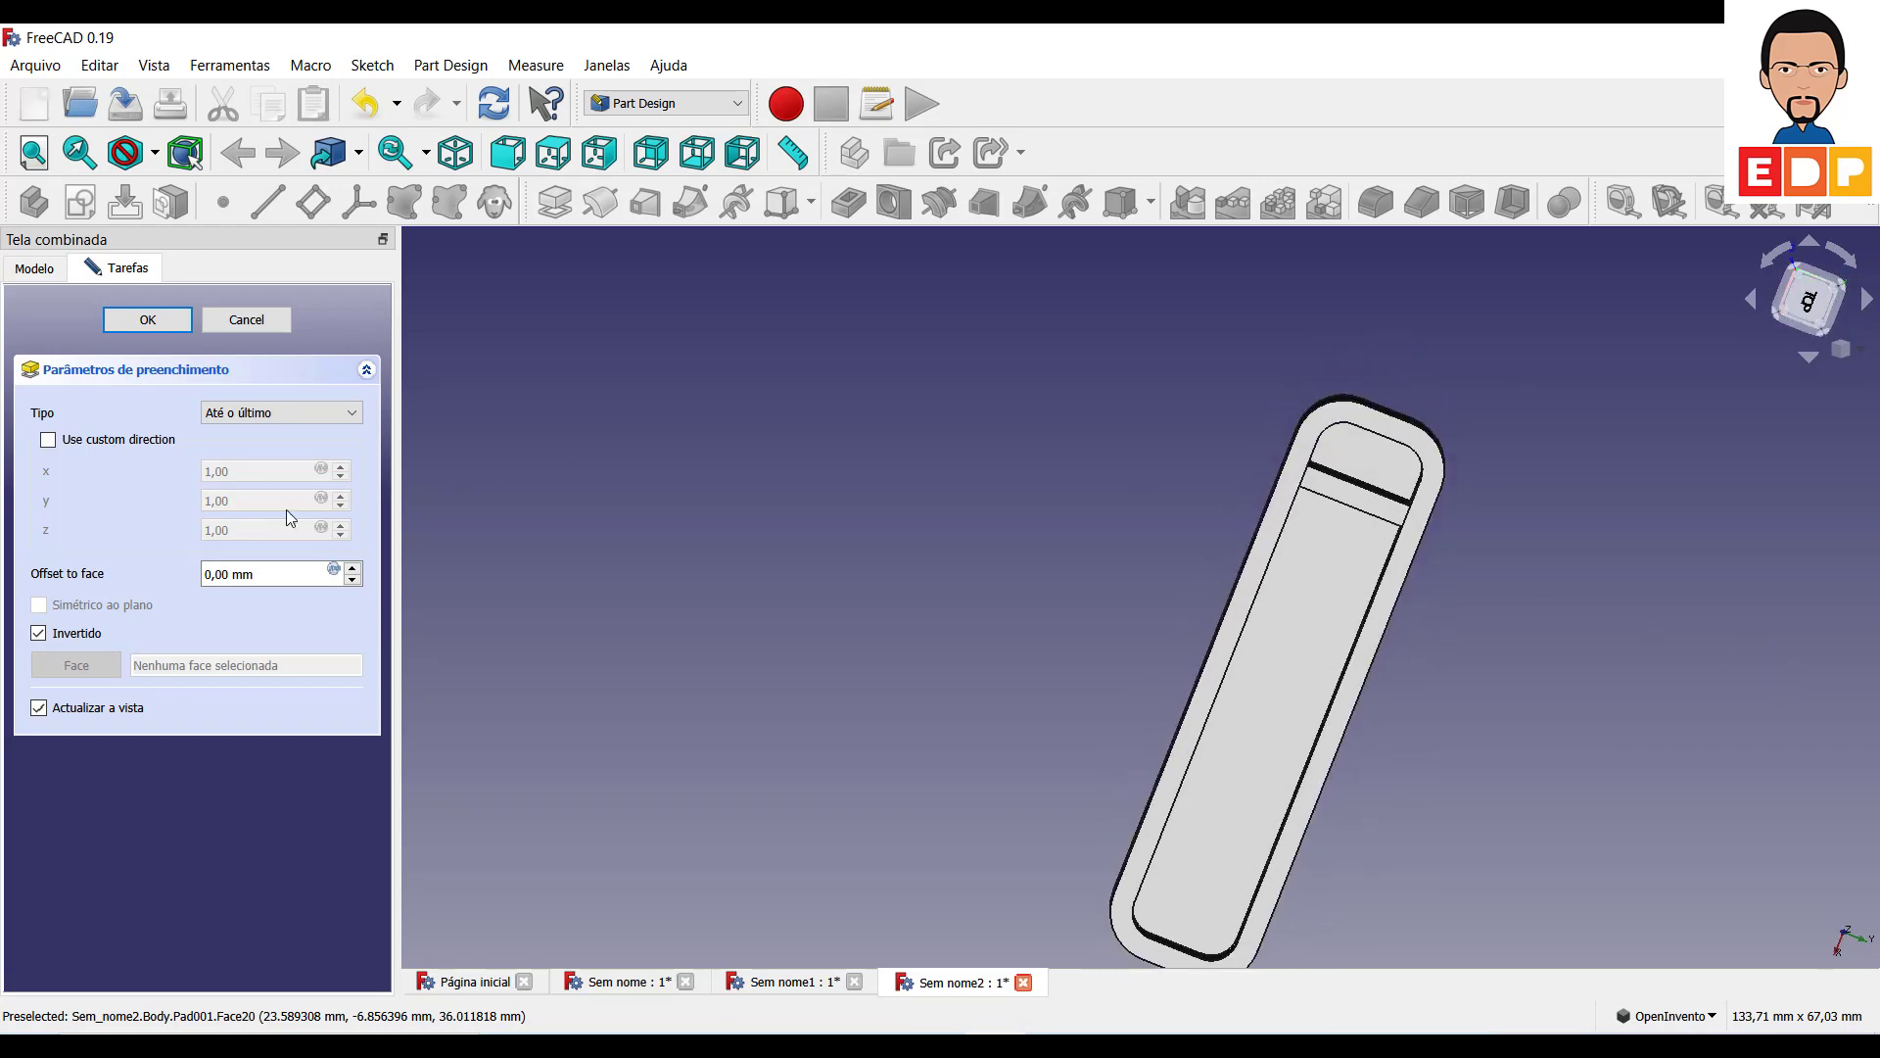
click(174, 326)
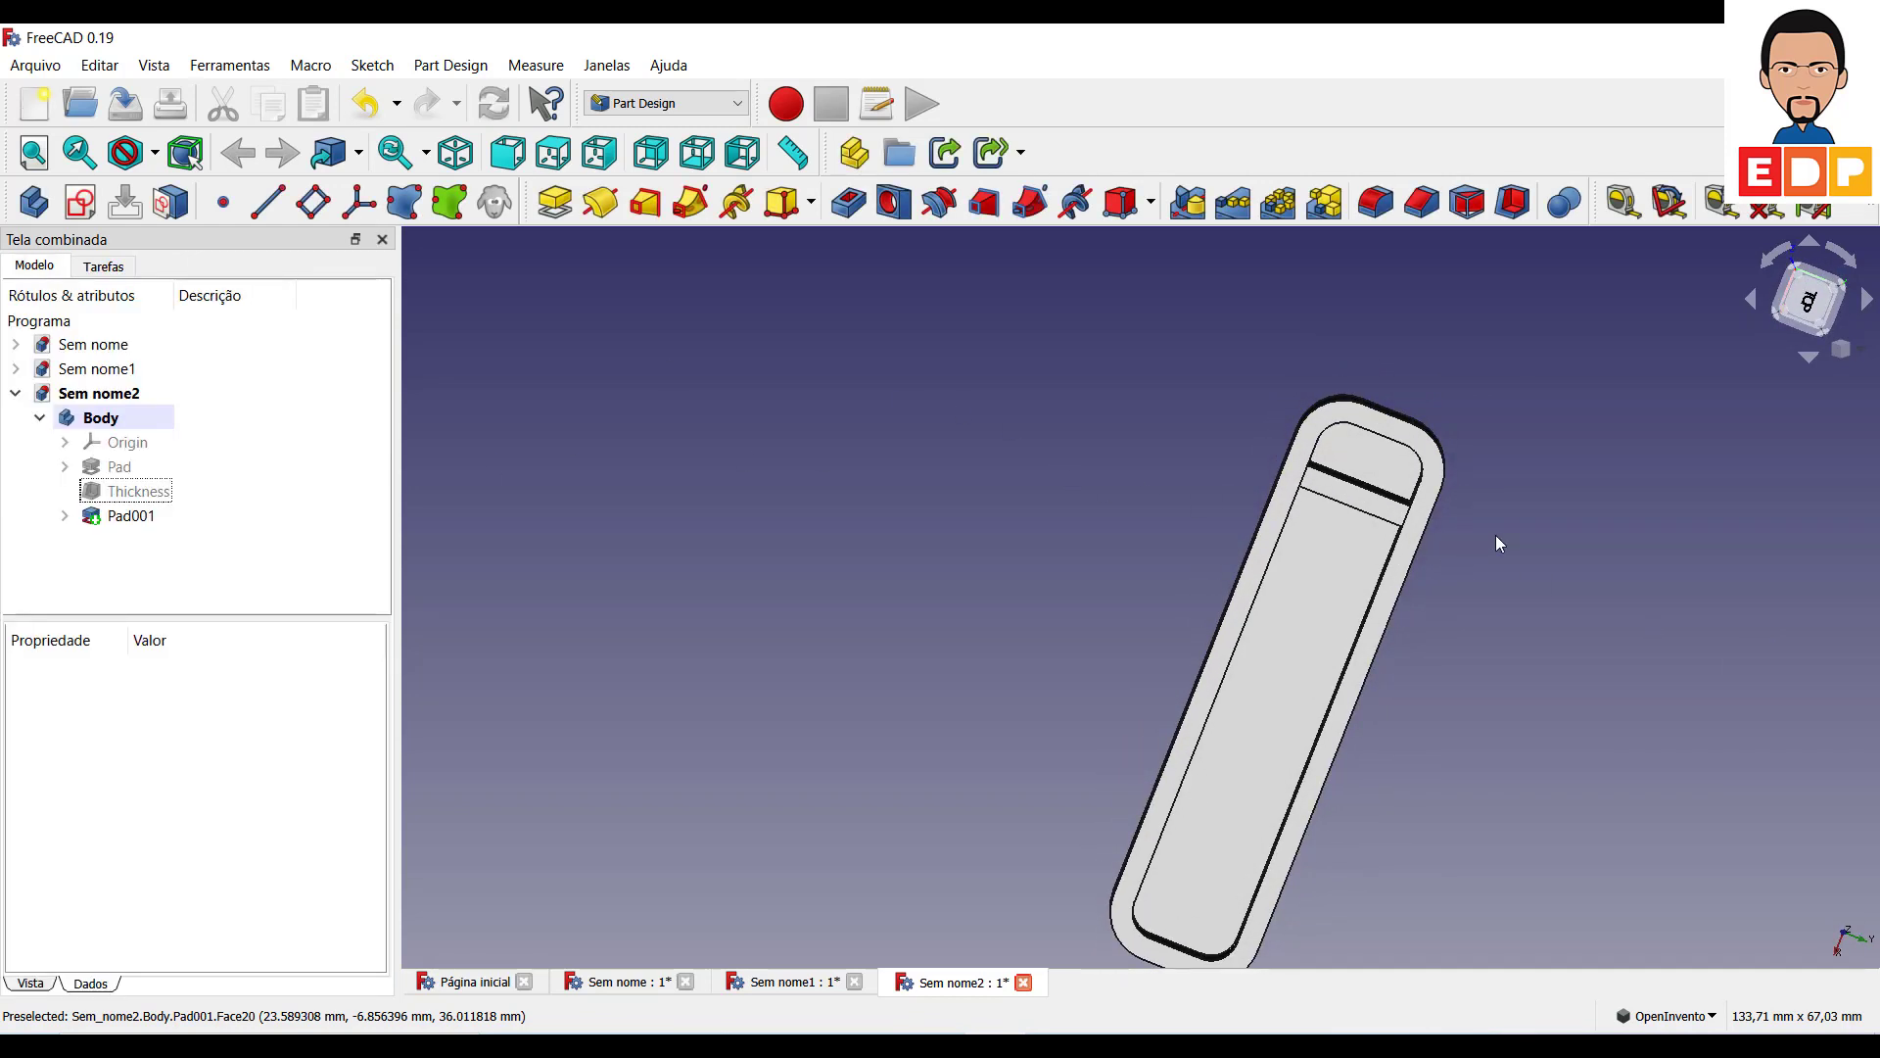
Start a LinearPattern of Pad001, switching navigation style to CAD.
click(1233, 203)
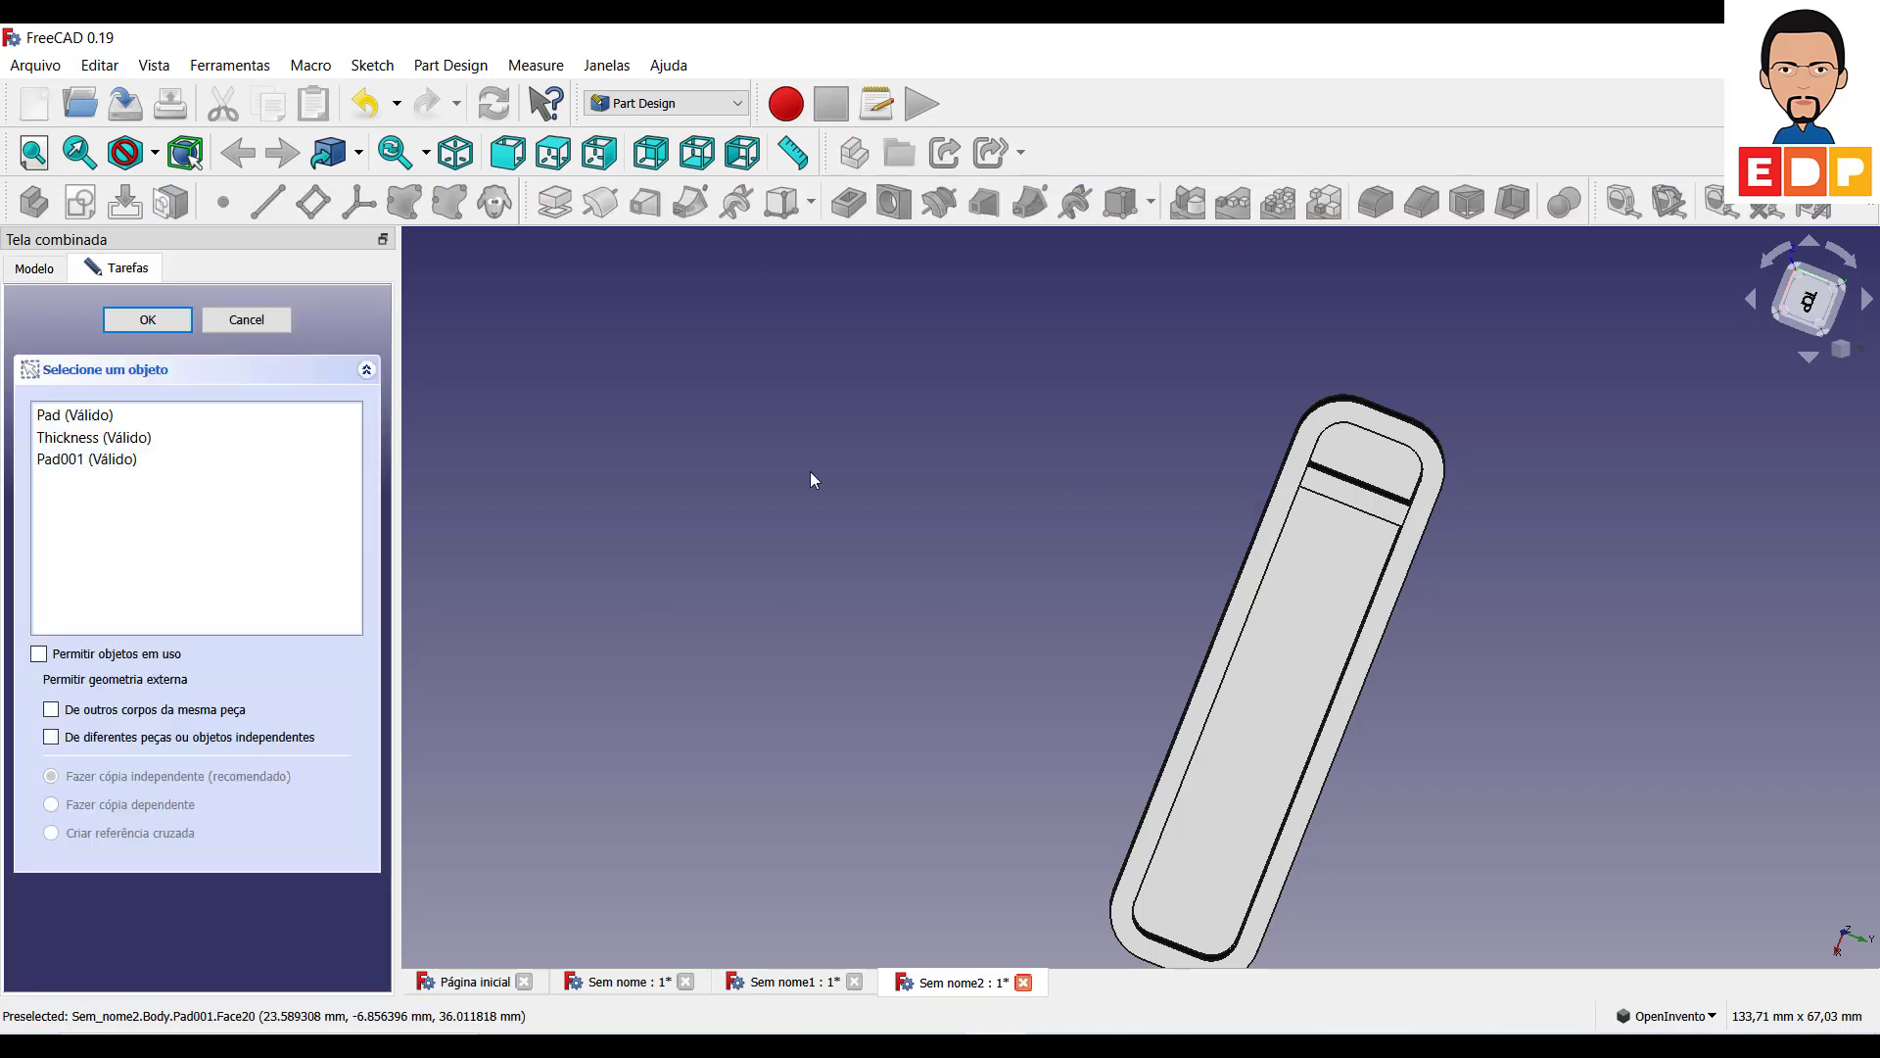
click(1692, 1022)
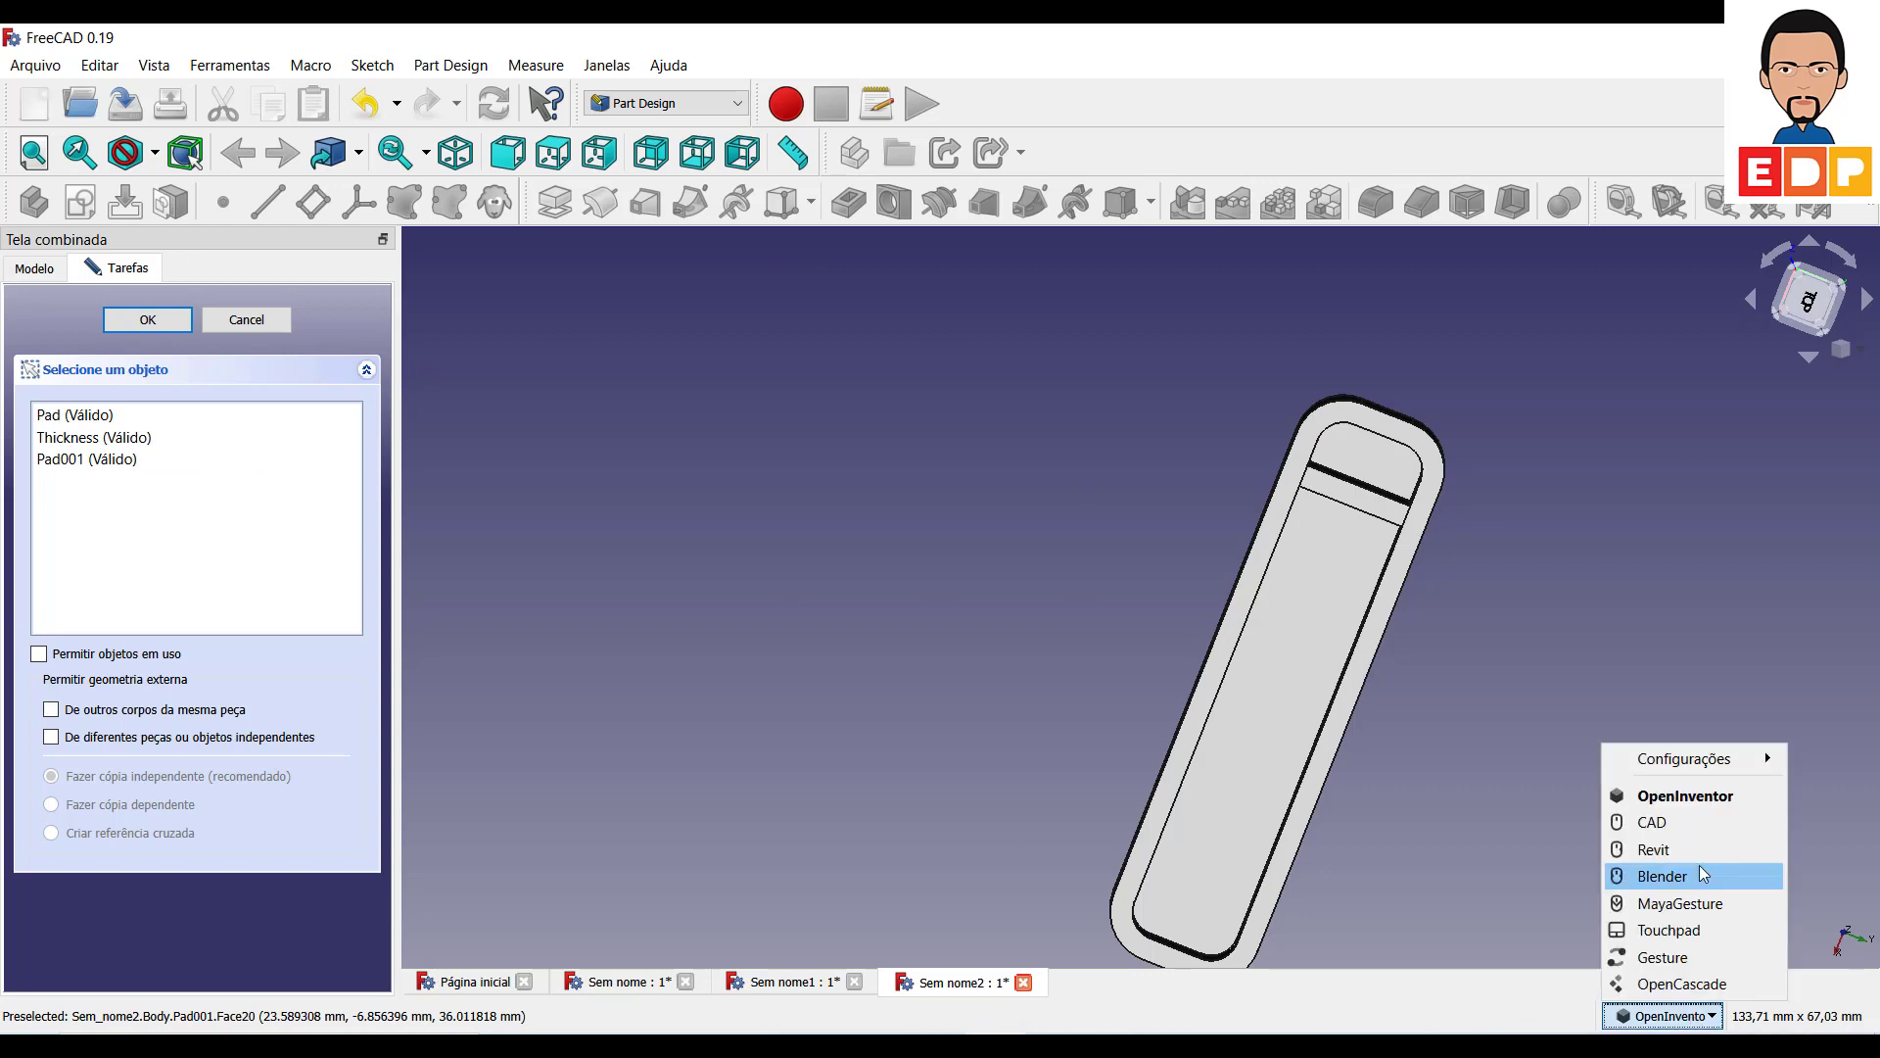
click(1683, 826)
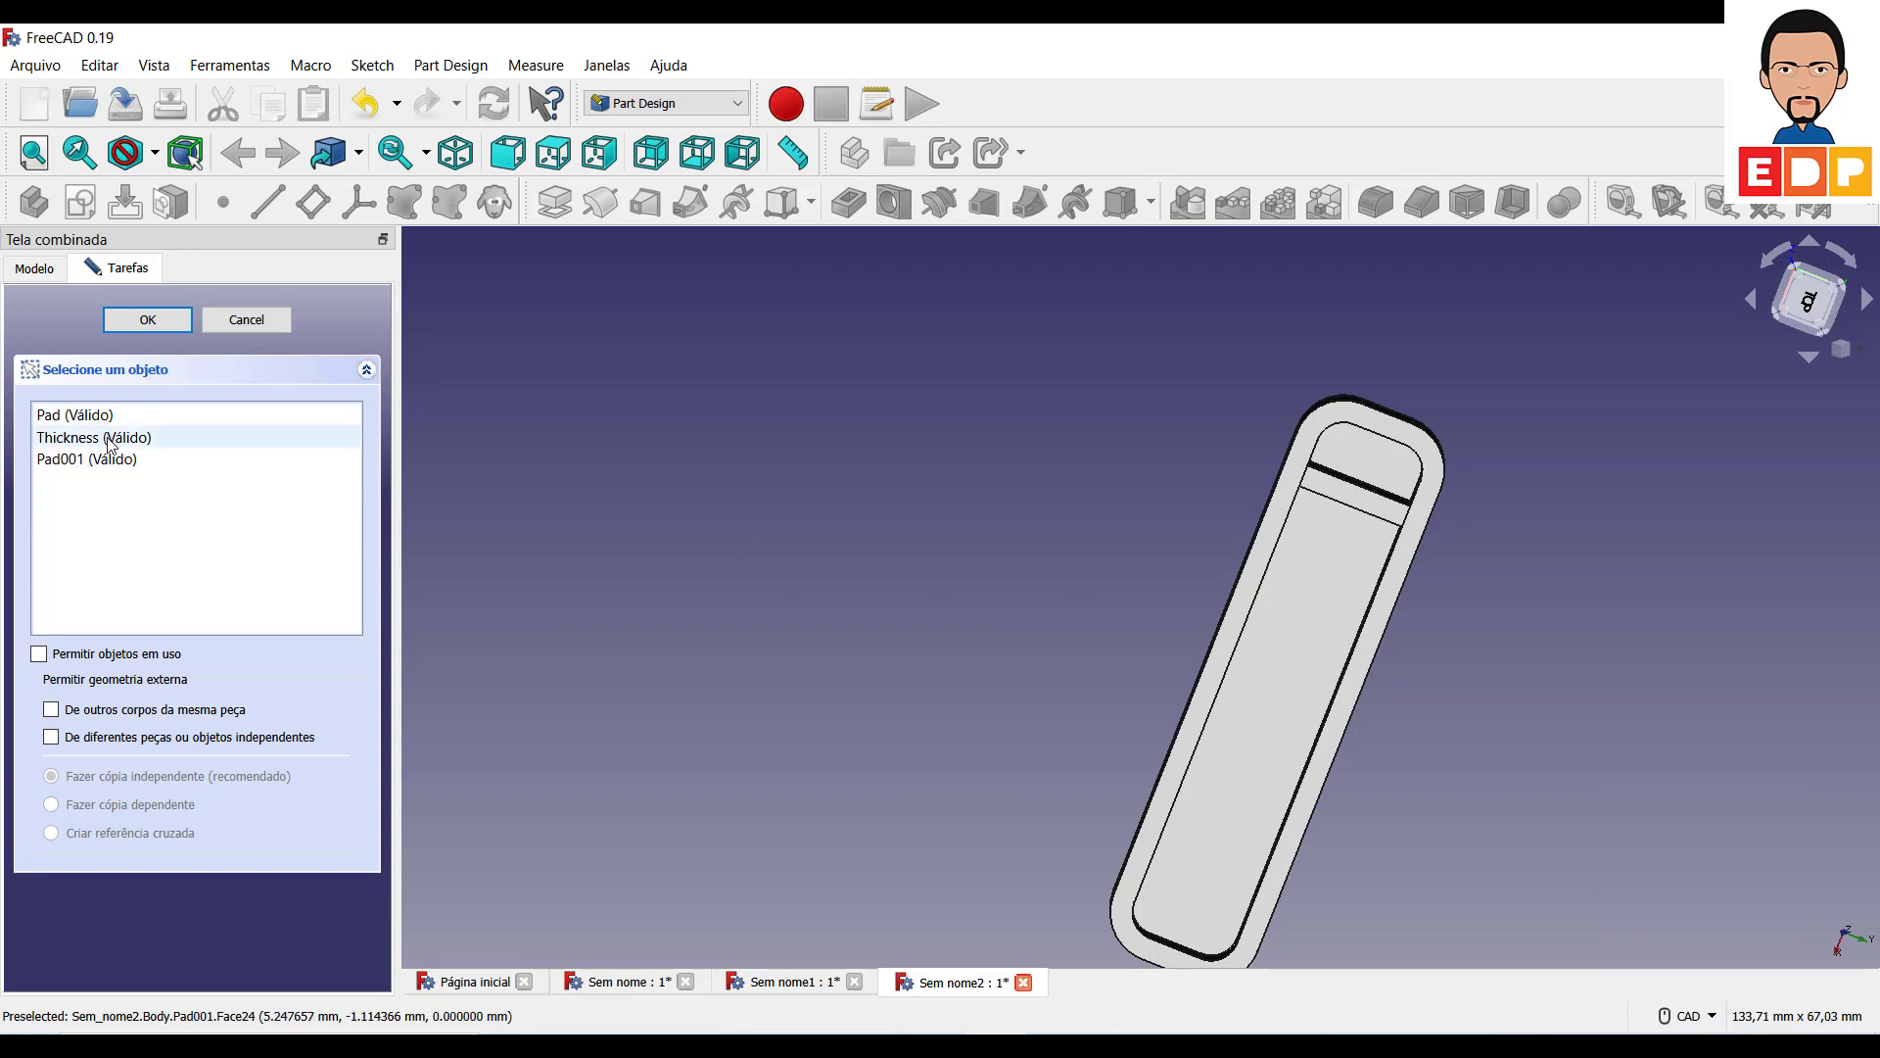
click(1367, 517)
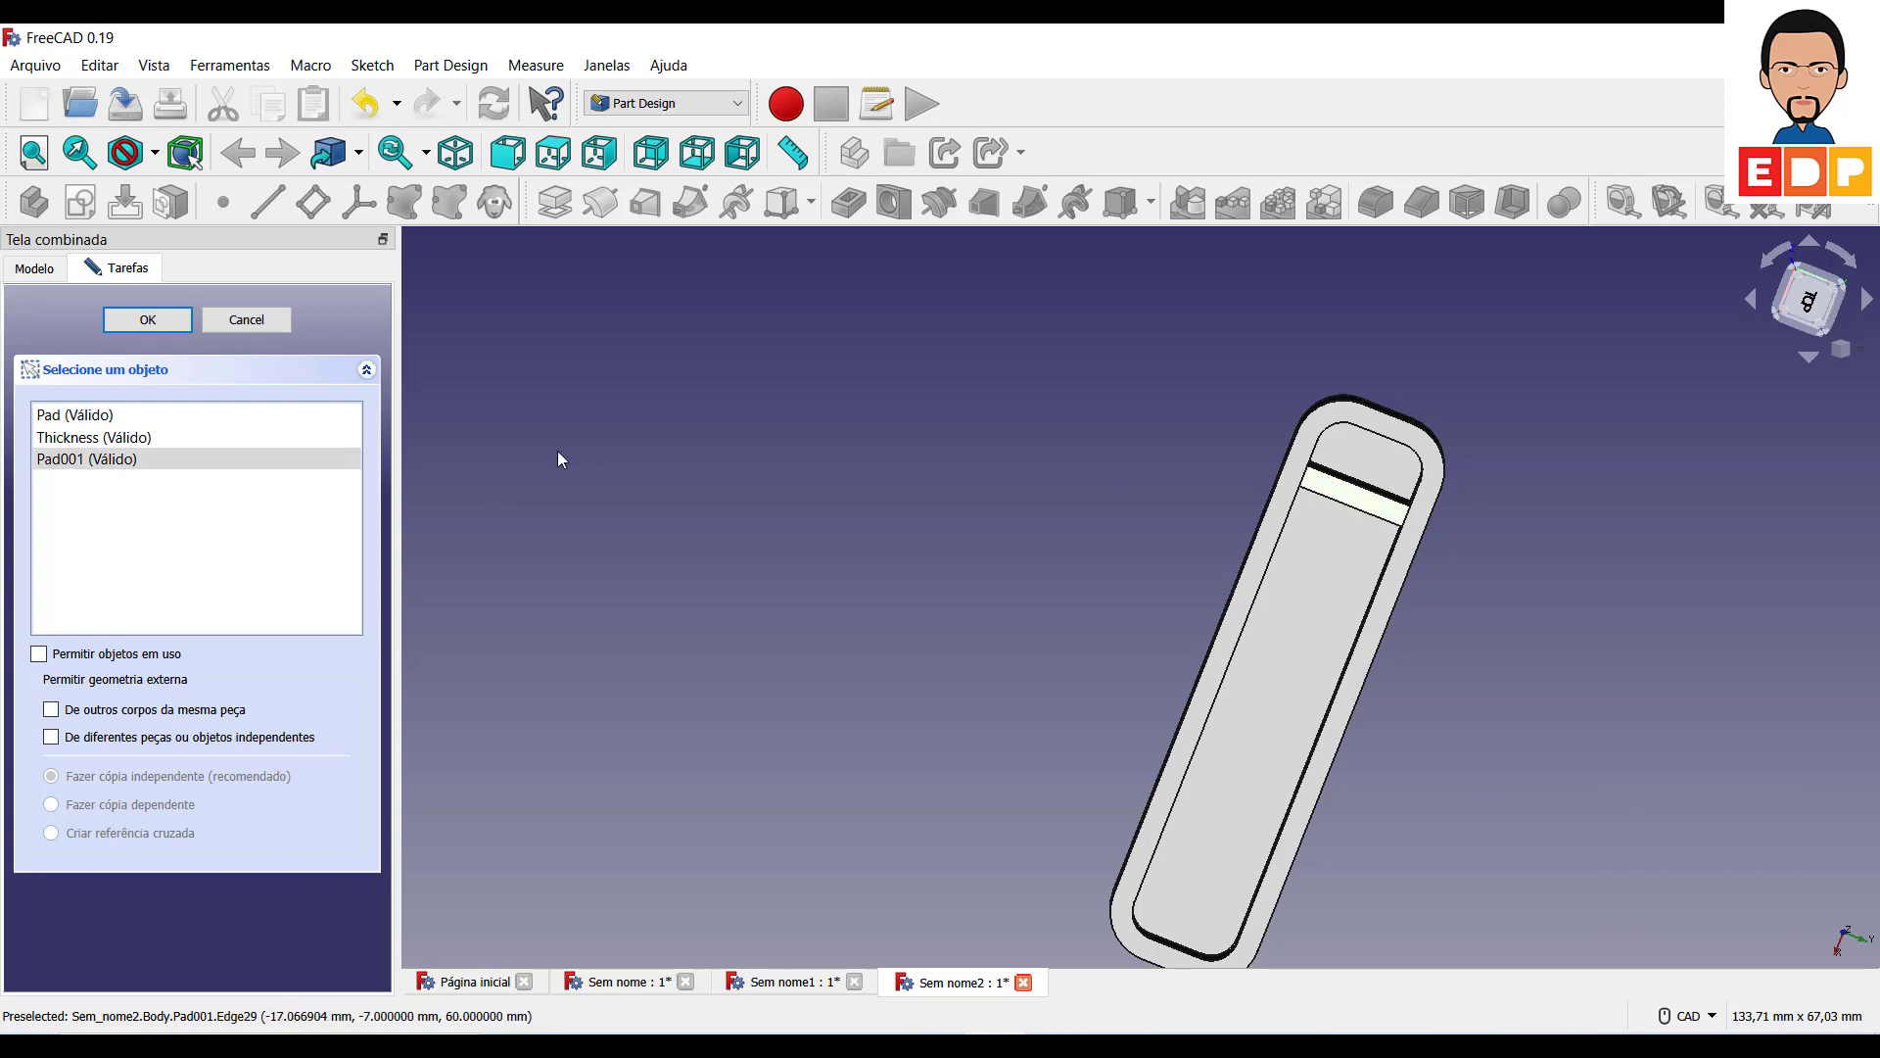
click(1696, 683)
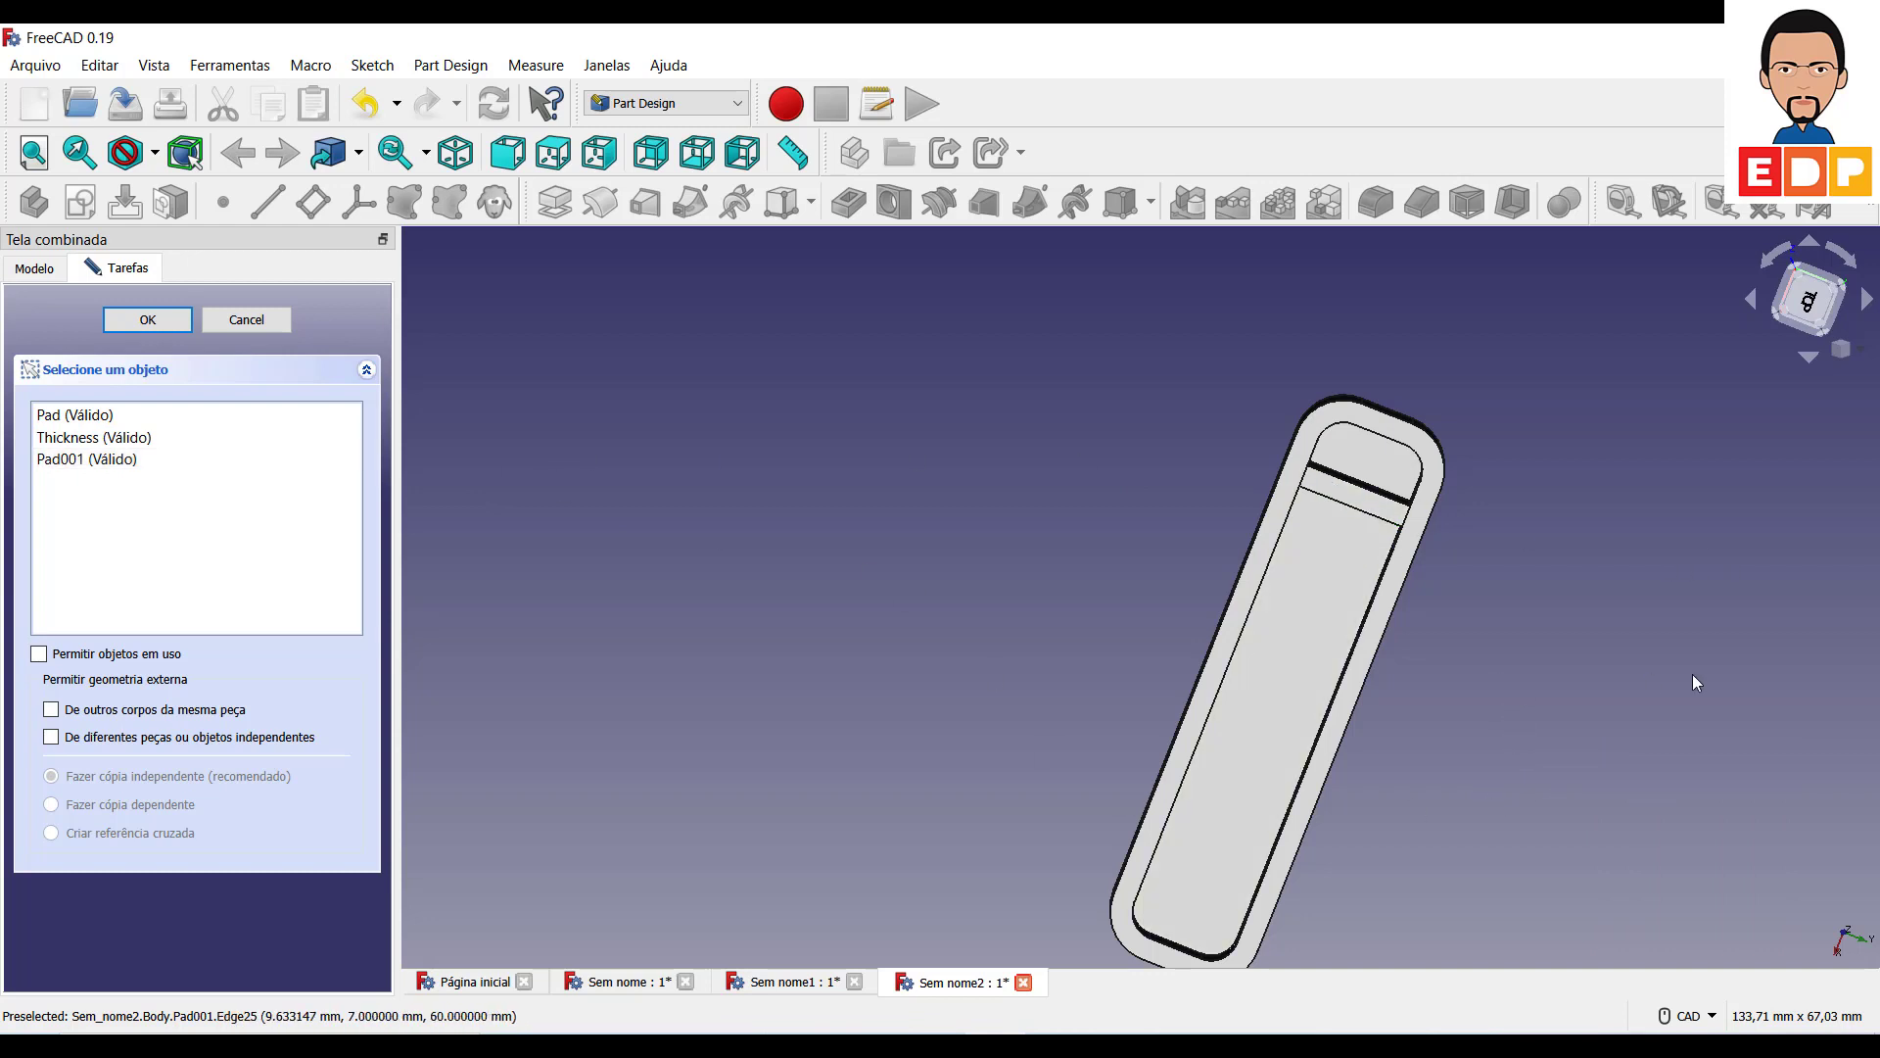
right_click(1627, 612)
click(1352, 507)
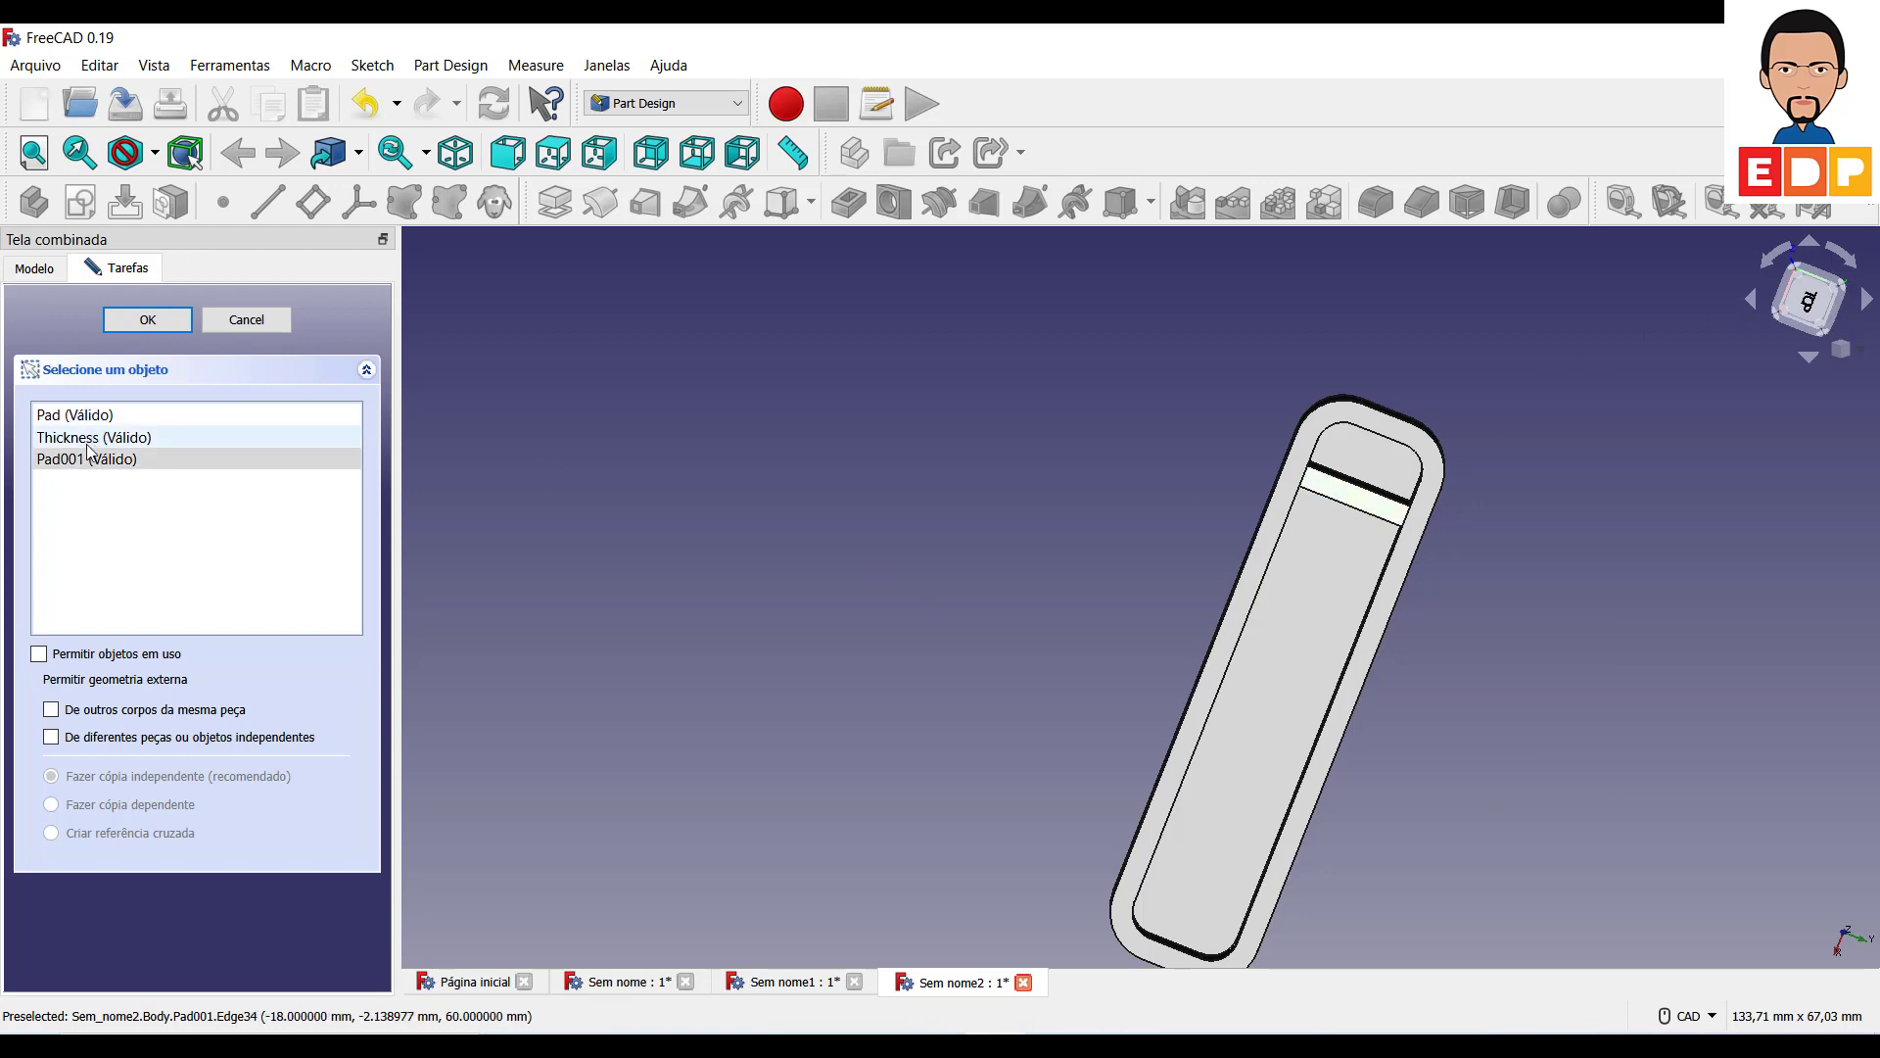
click(147, 319)
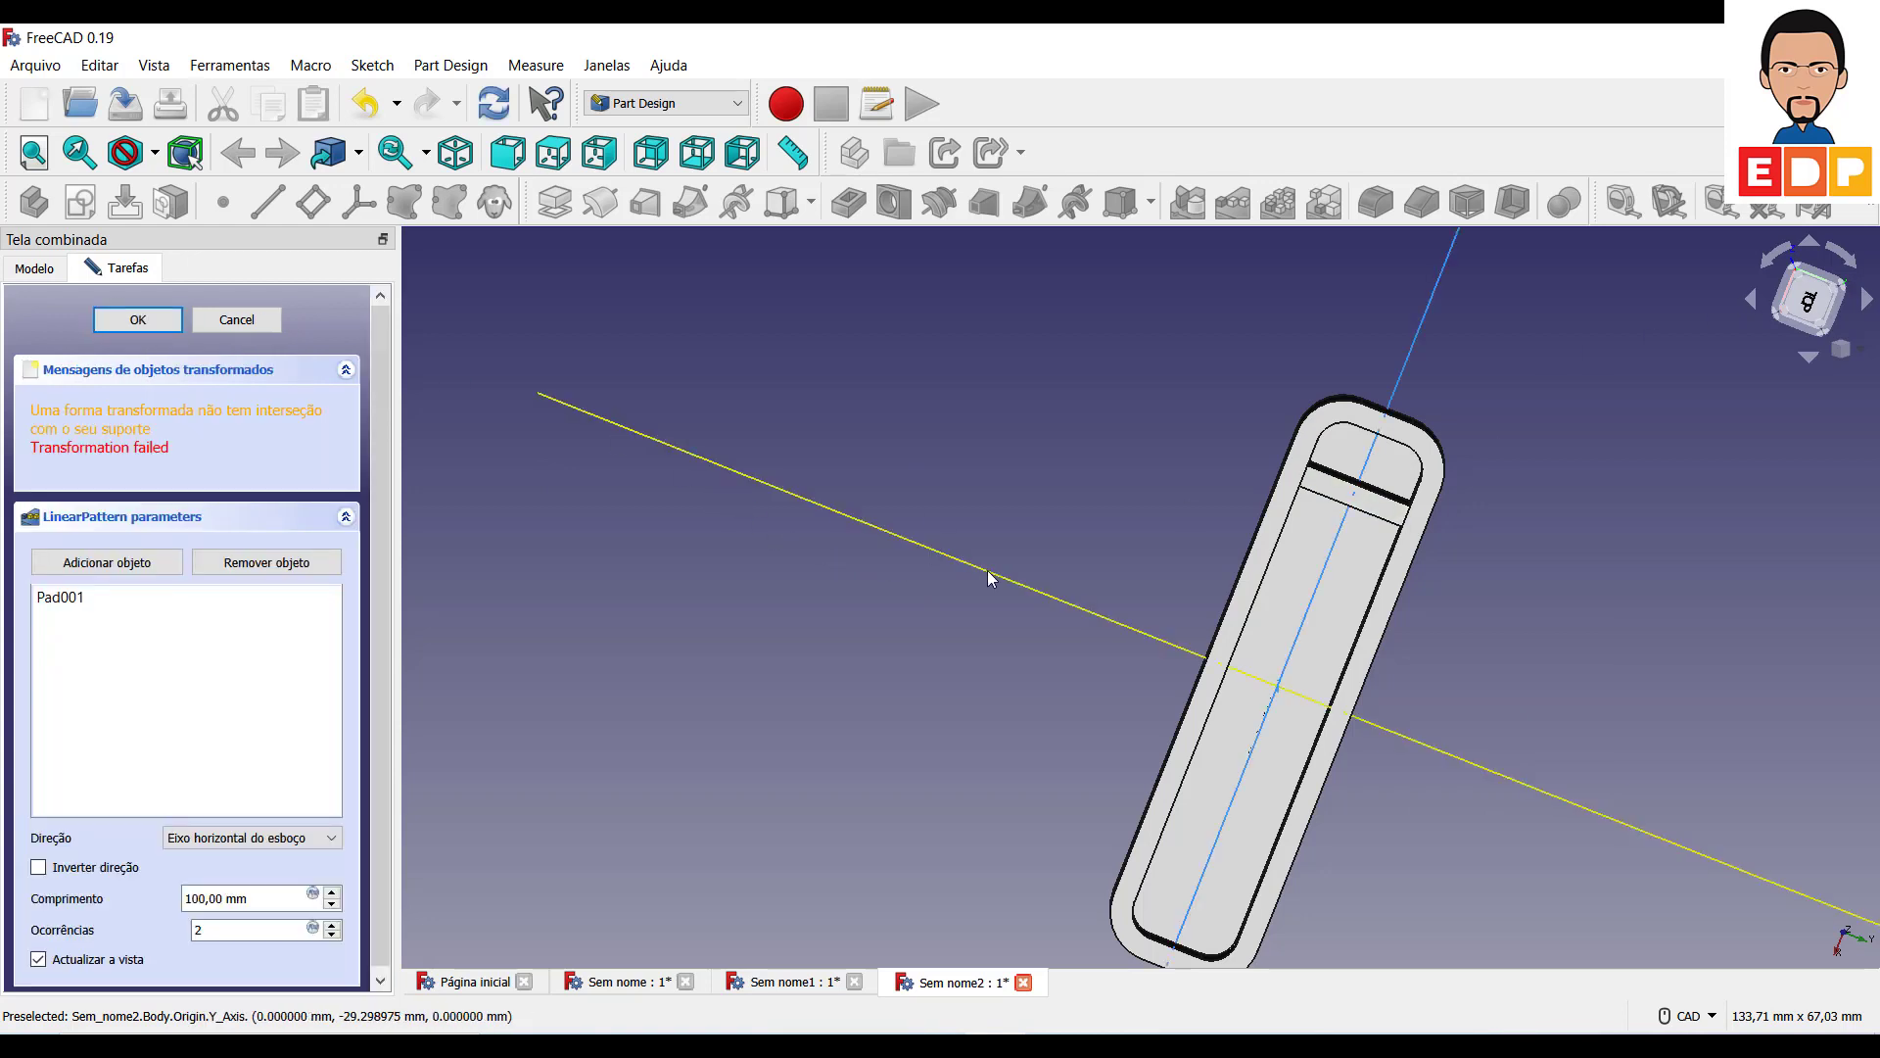
Give the pattern a 40 mm length with 5 occurrences and accept it.
scroll(860, 606, down, 2)
scroll(864, 607, down, 1)
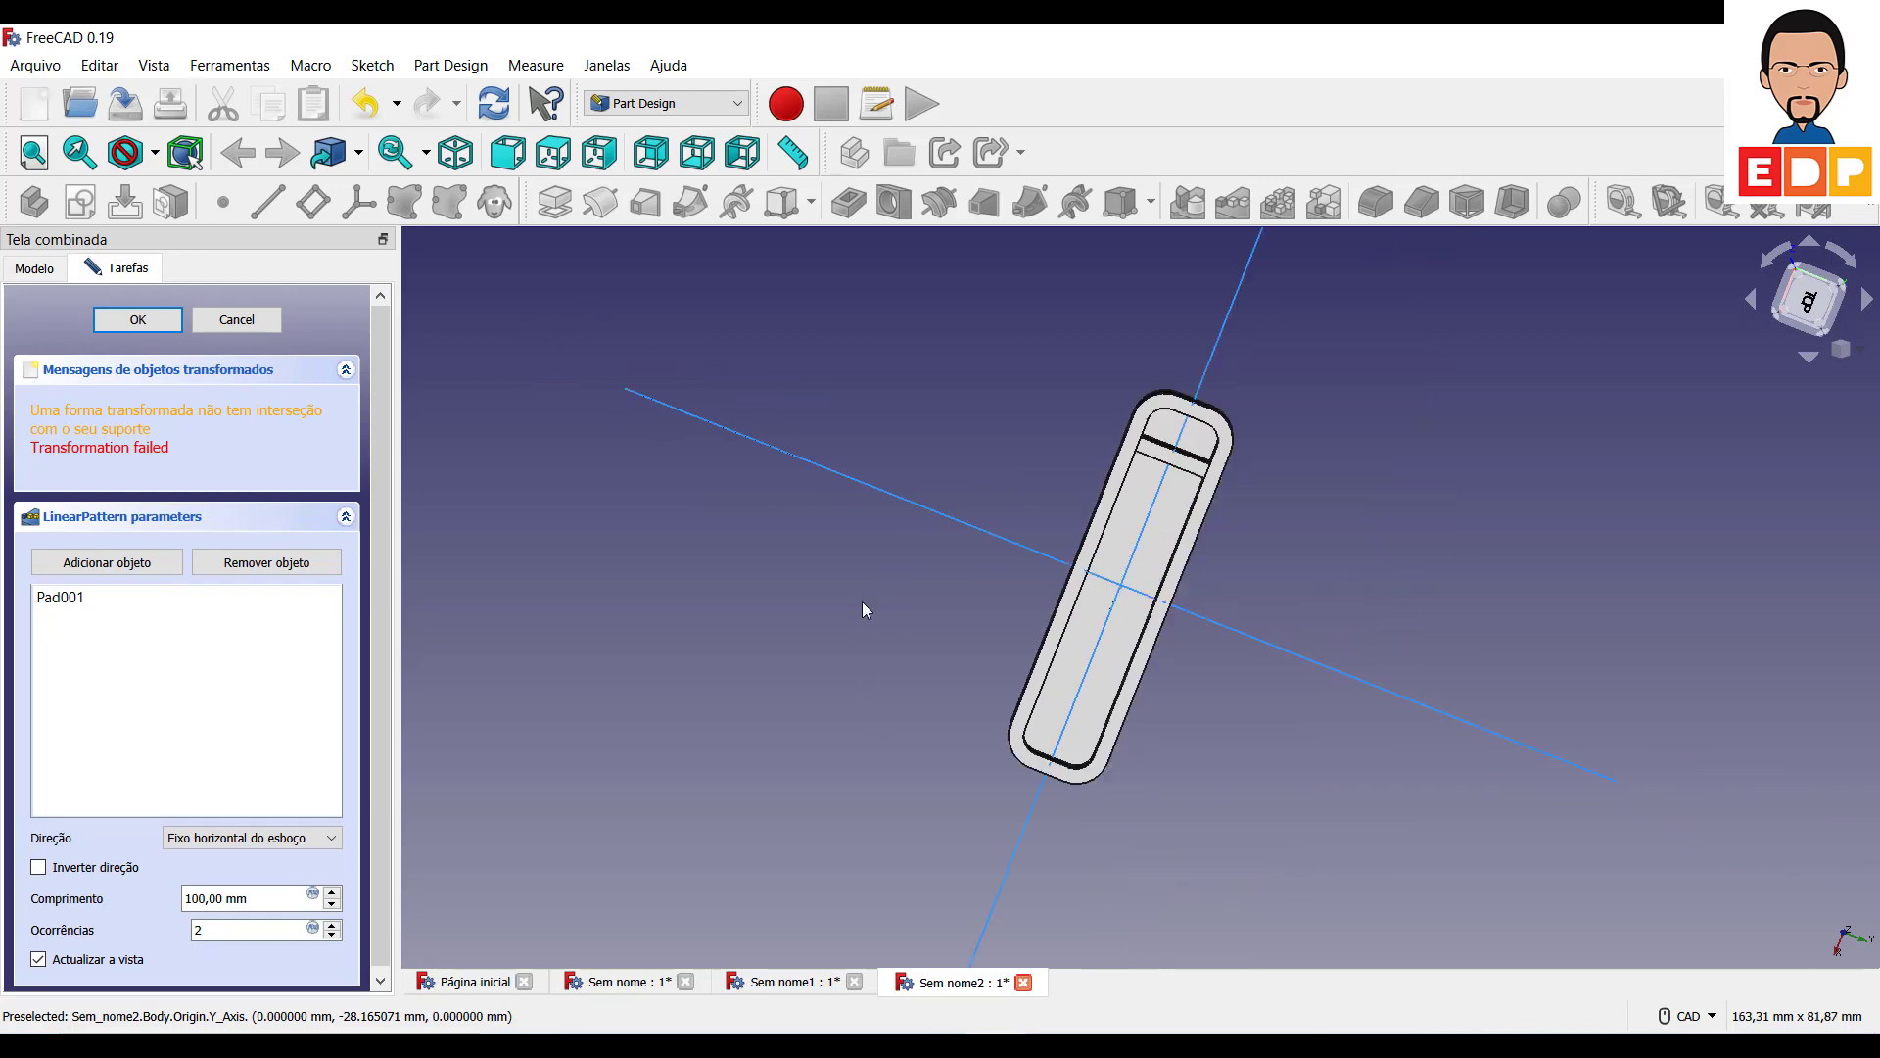
scroll(863, 603, down, 2)
scroll(890, 610, down, 1)
scroll(880, 621, up, 1)
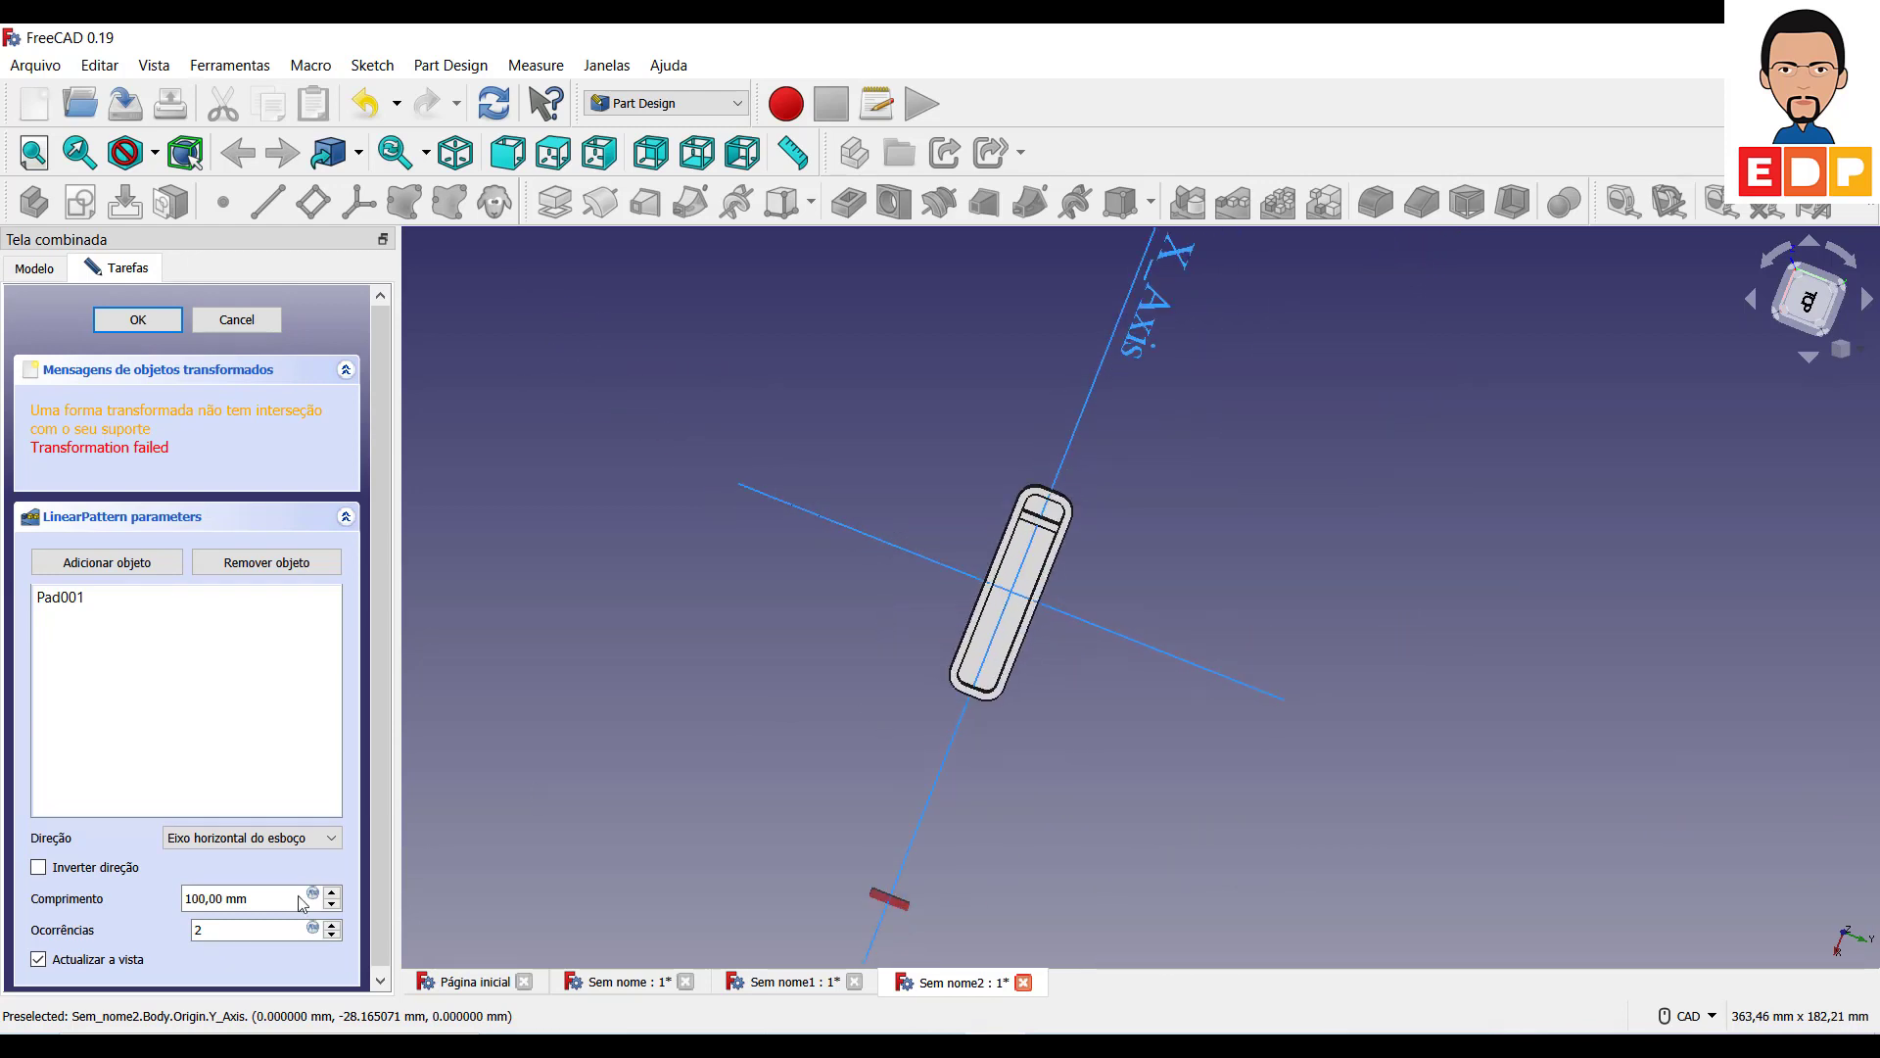
double_click(224, 899)
text(4)
key(Tab)
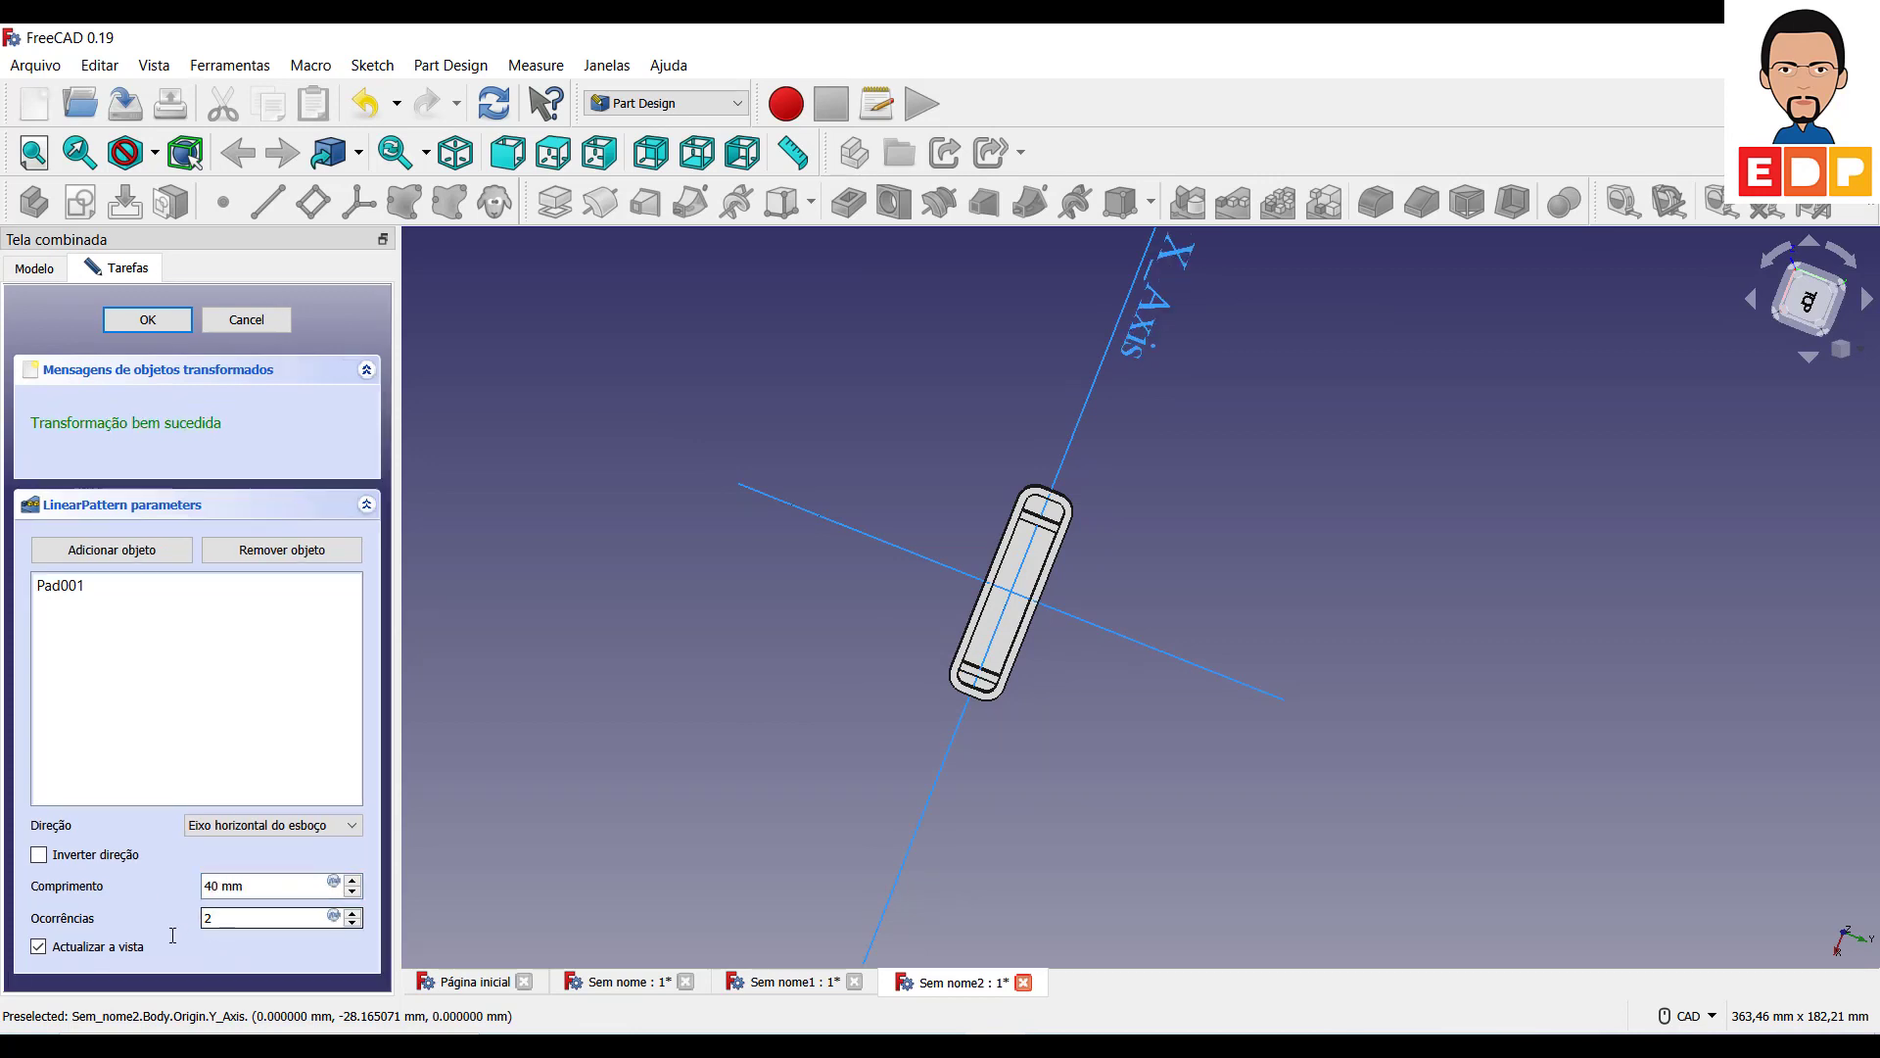
double_click(254, 918)
text(5)
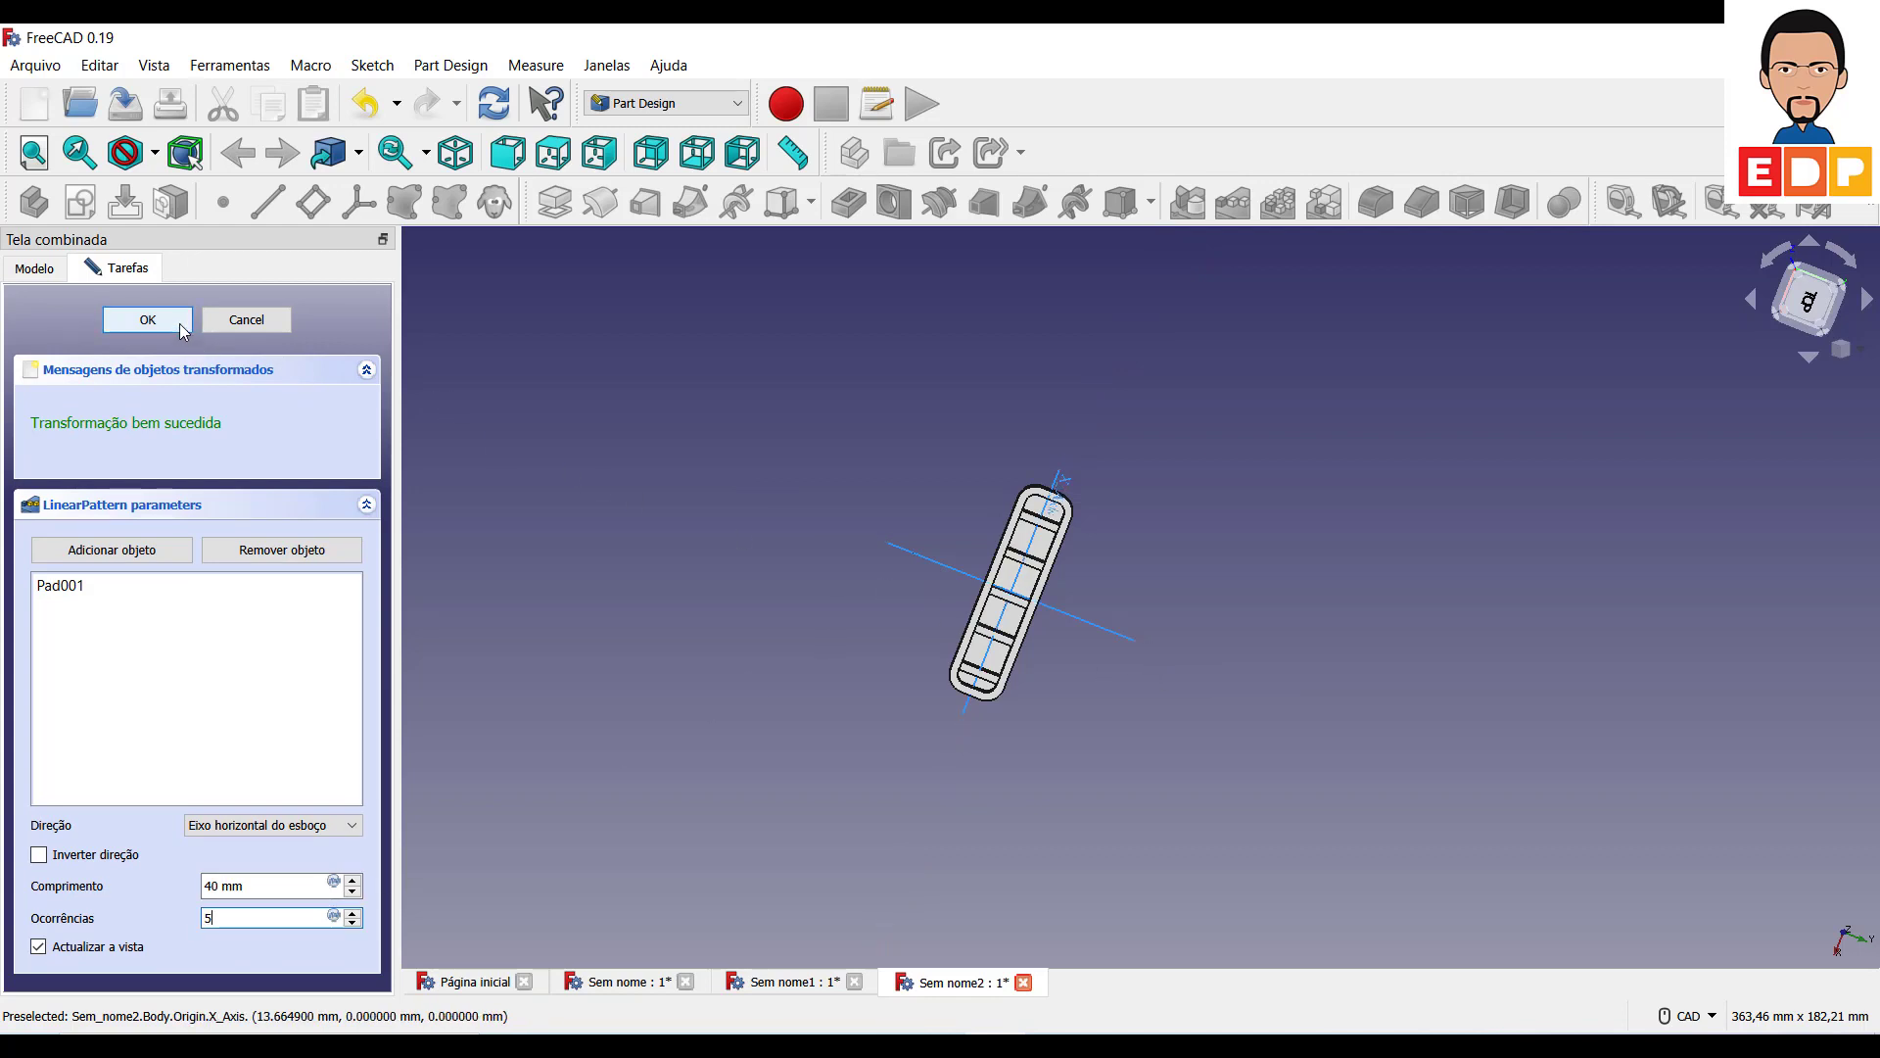
click(147, 320)
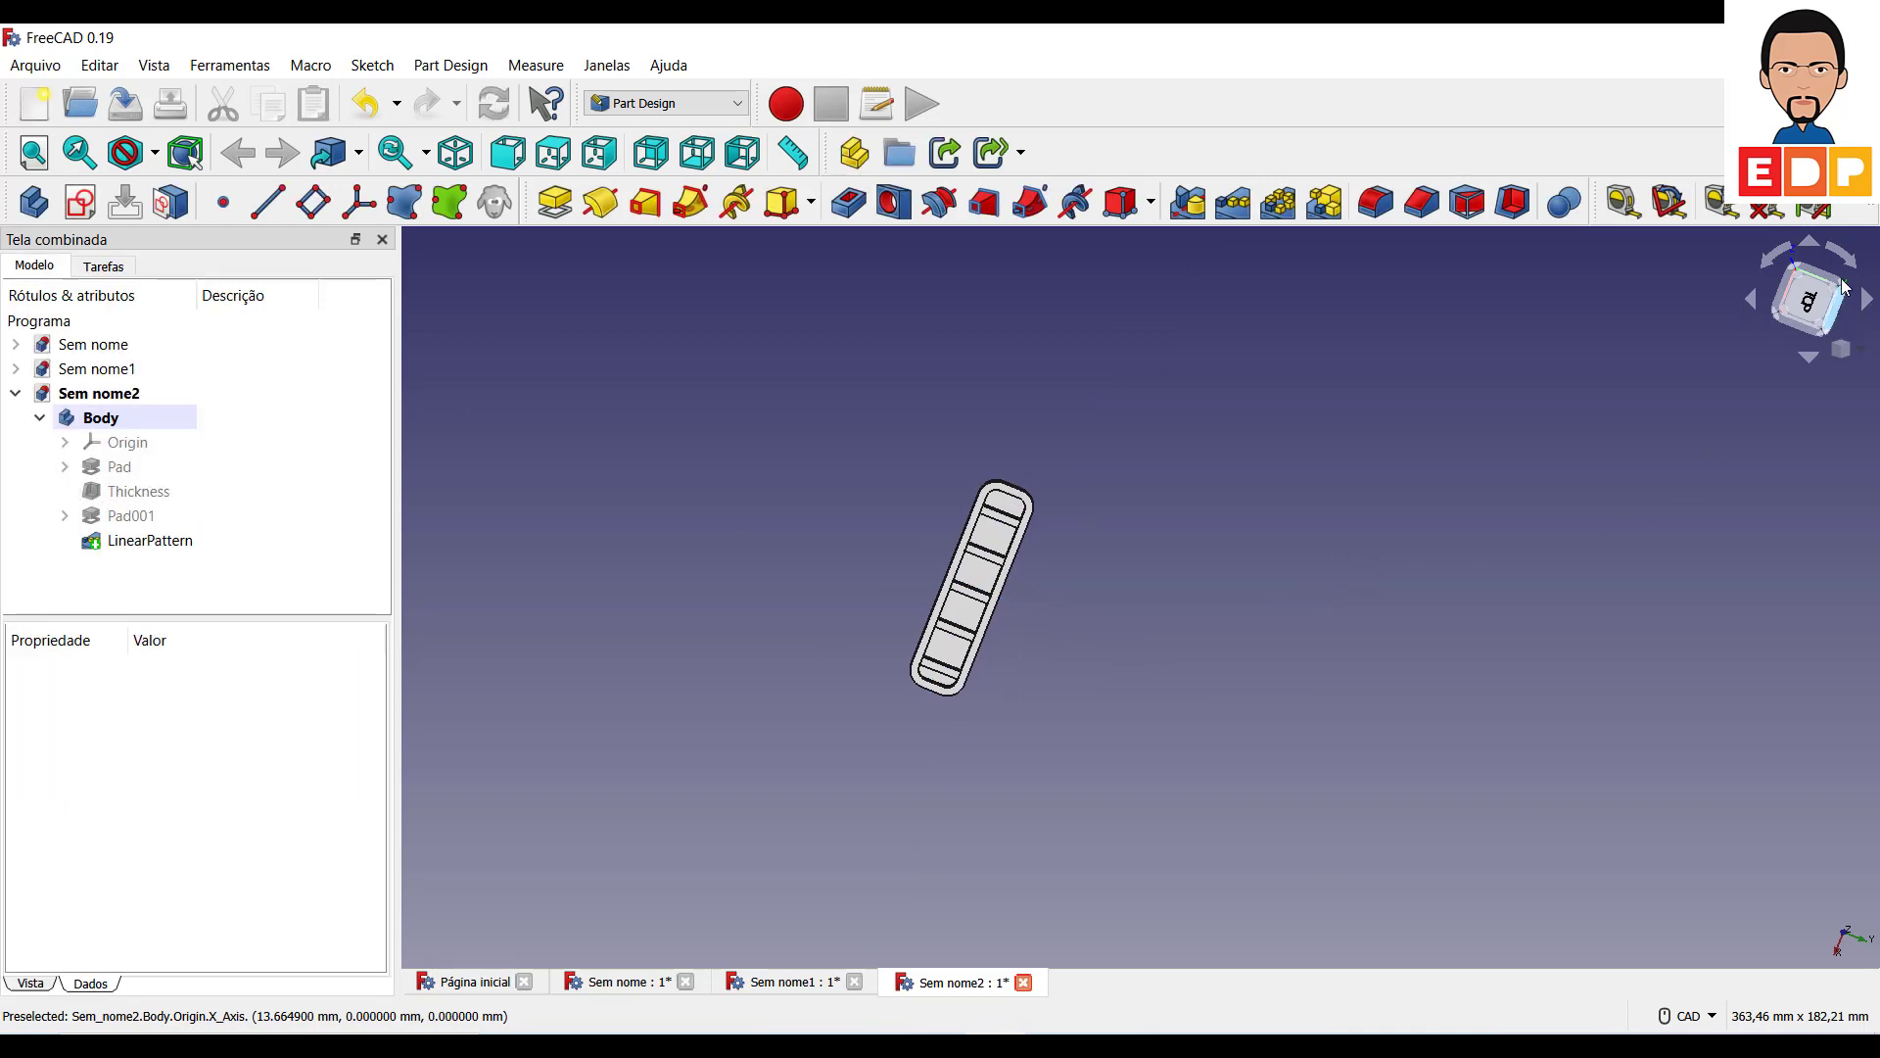
In isometric view, start Sketch002 on the box's front face.
scroll(1554, 544, up, 1)
scroll(1411, 552, up, 3)
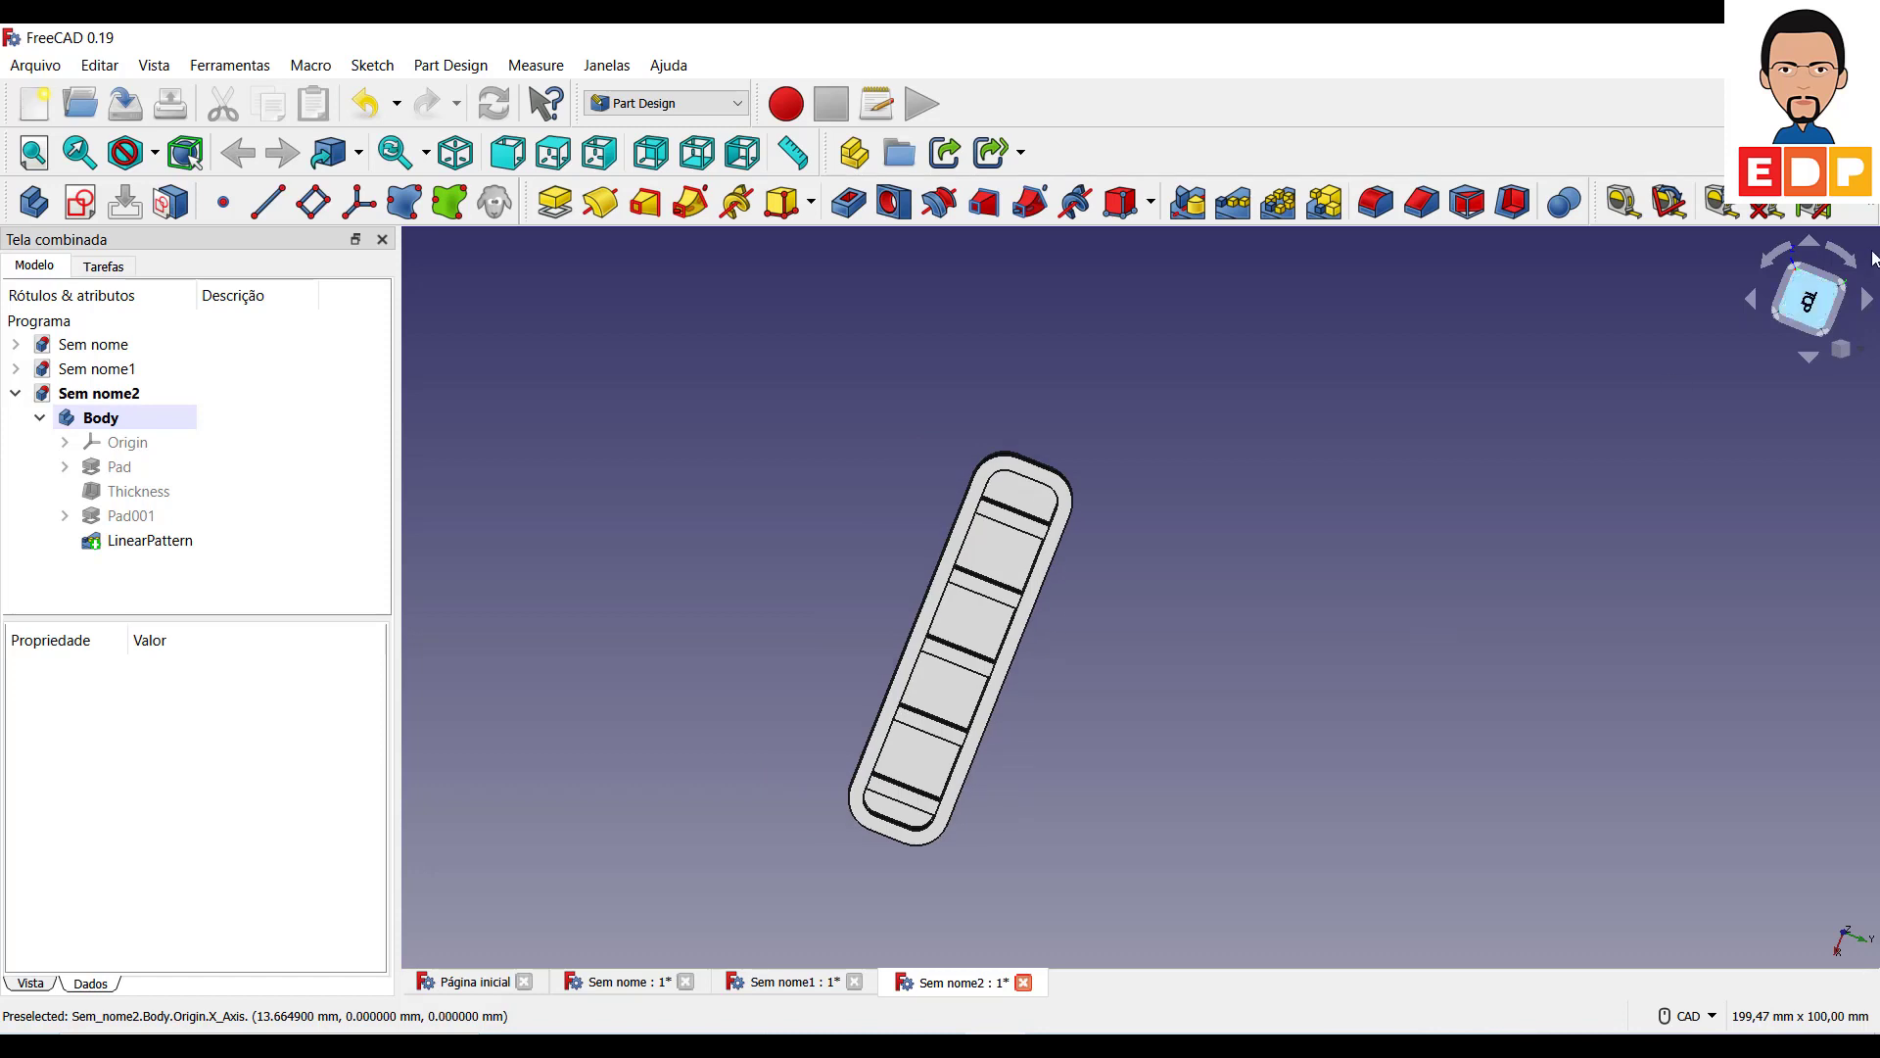
key(0)
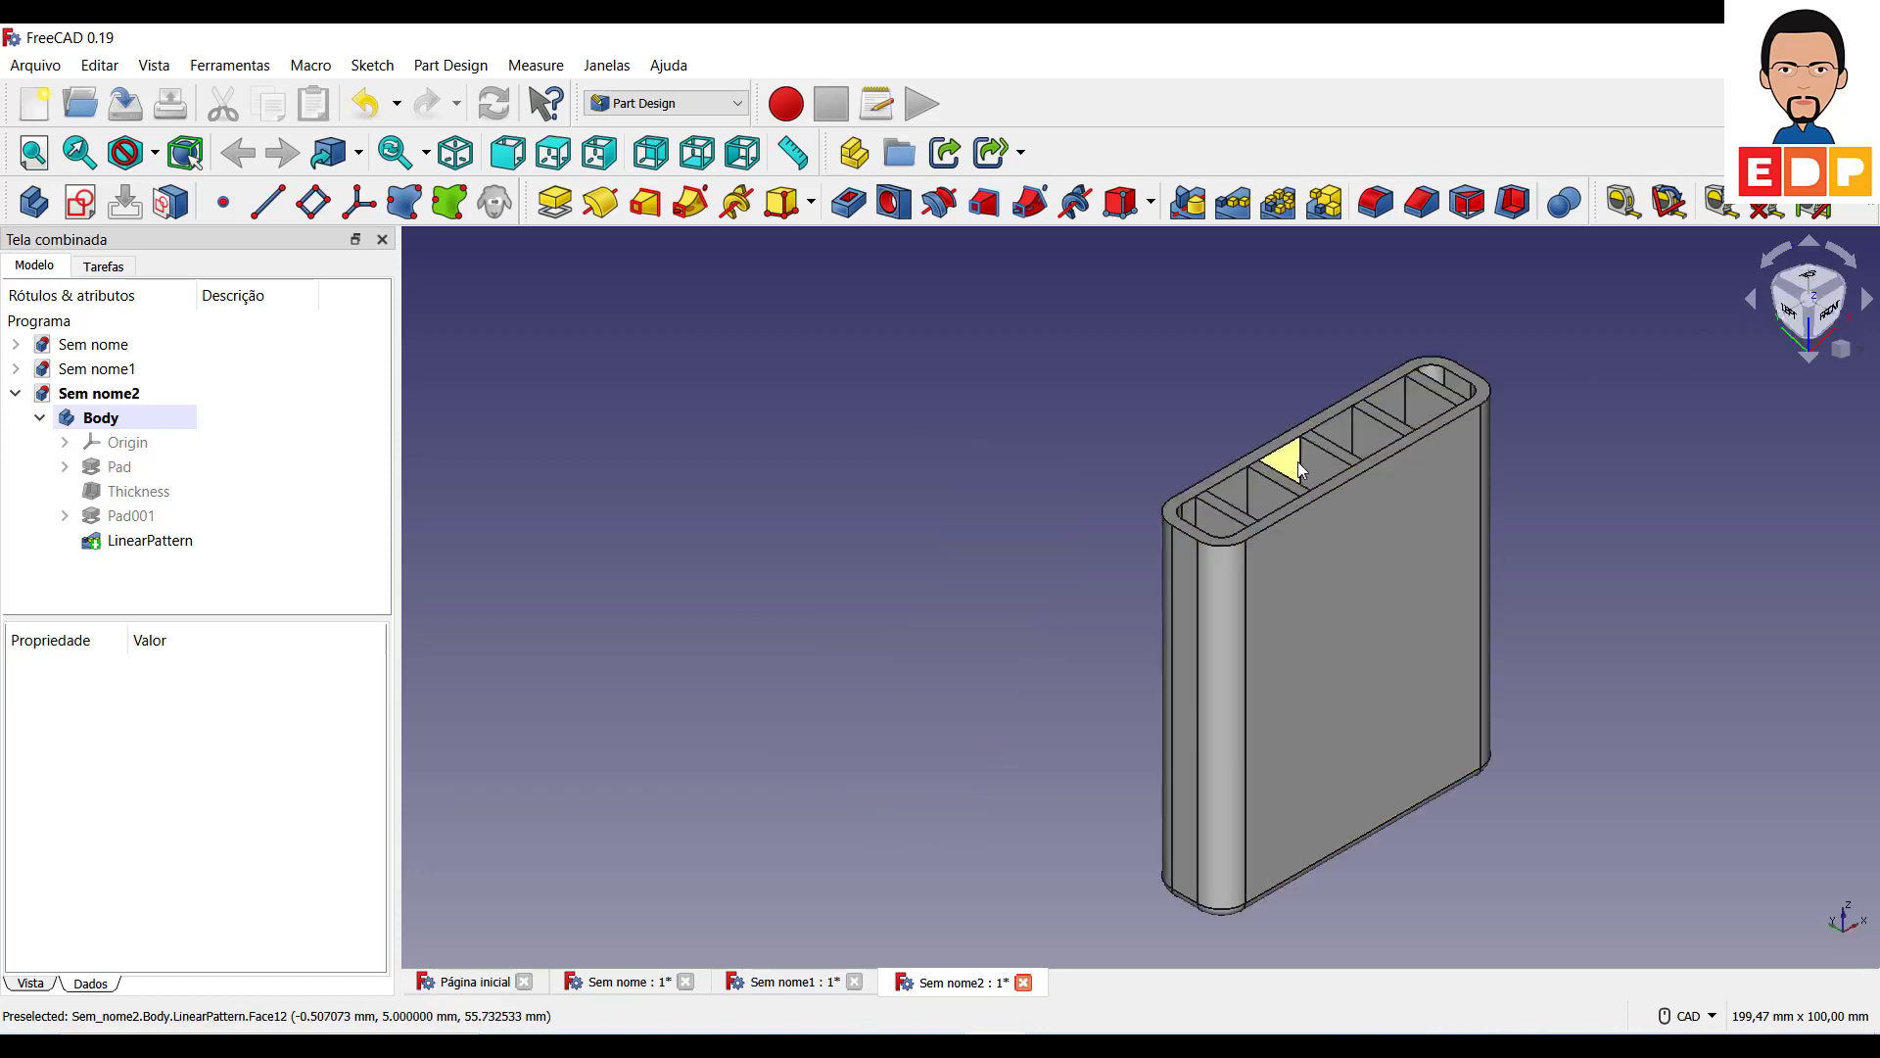
click(1359, 696)
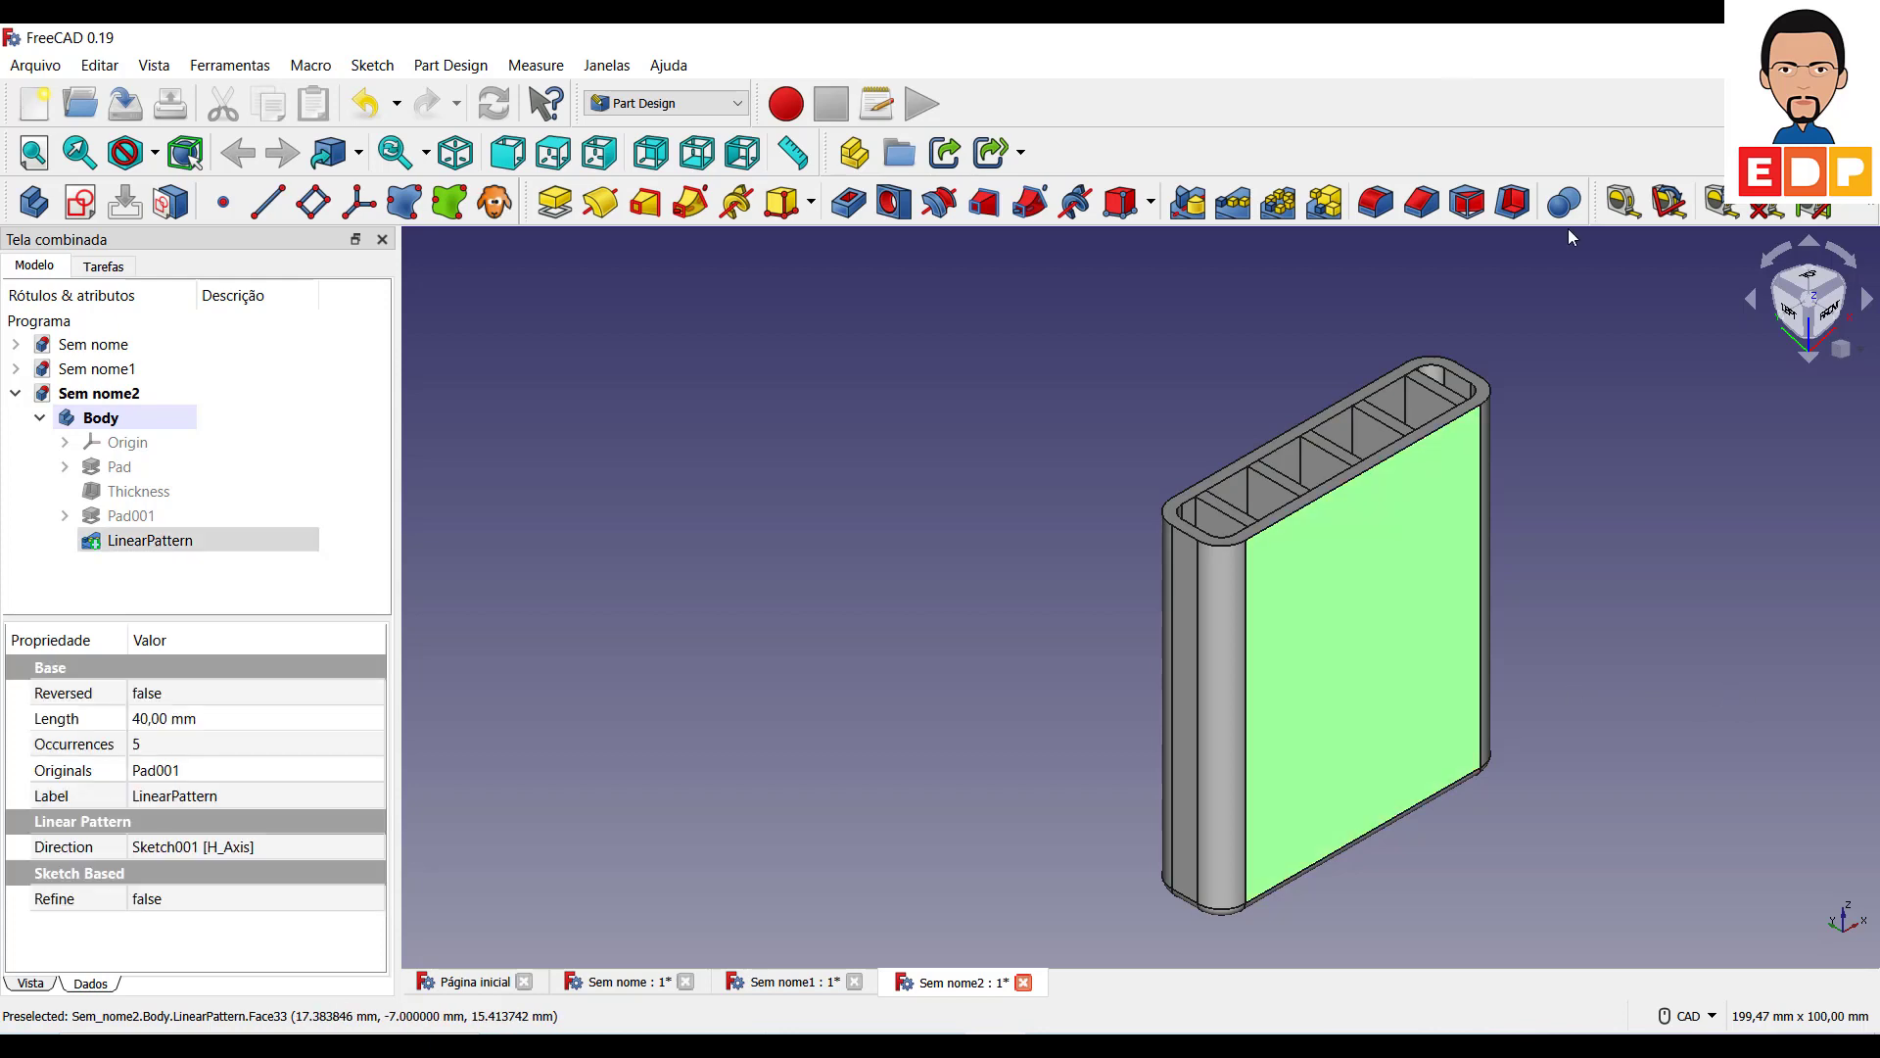
click(79, 202)
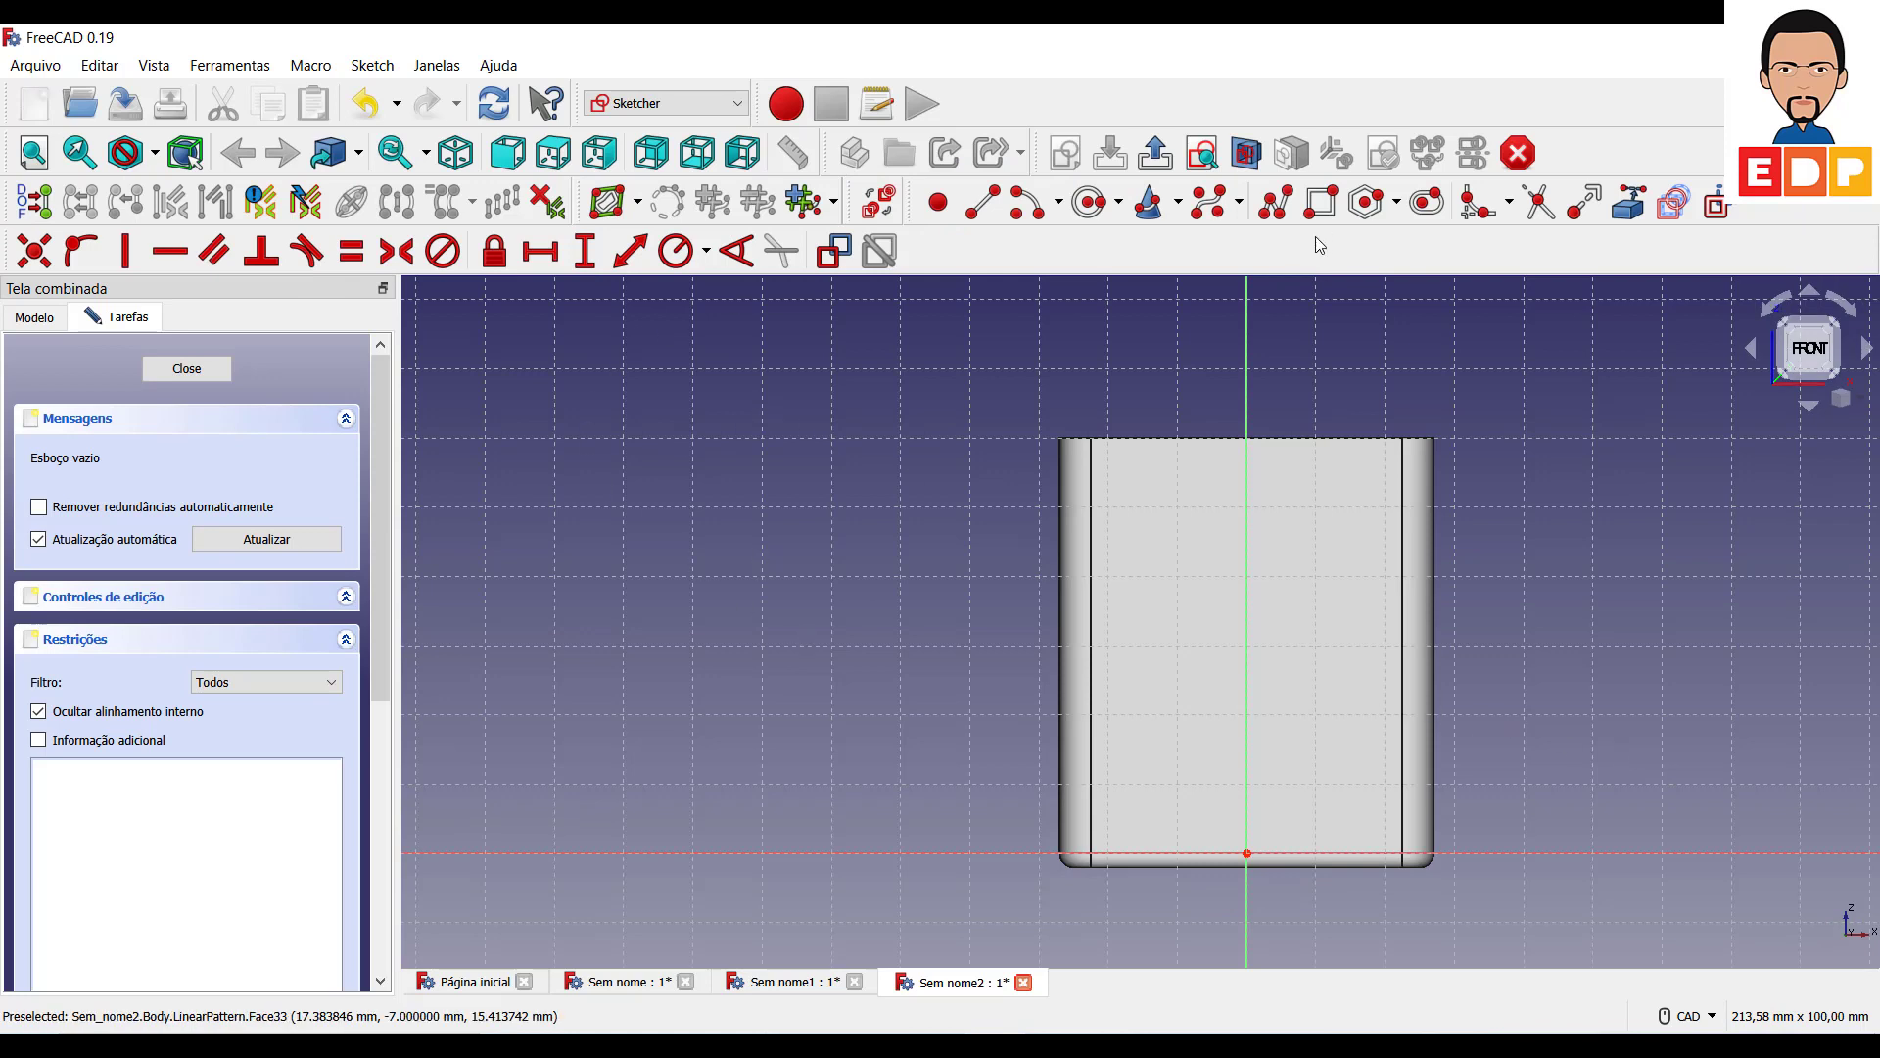
Draw a circle centred on the vertical axis with radius 17,5 mm.
click(1084, 203)
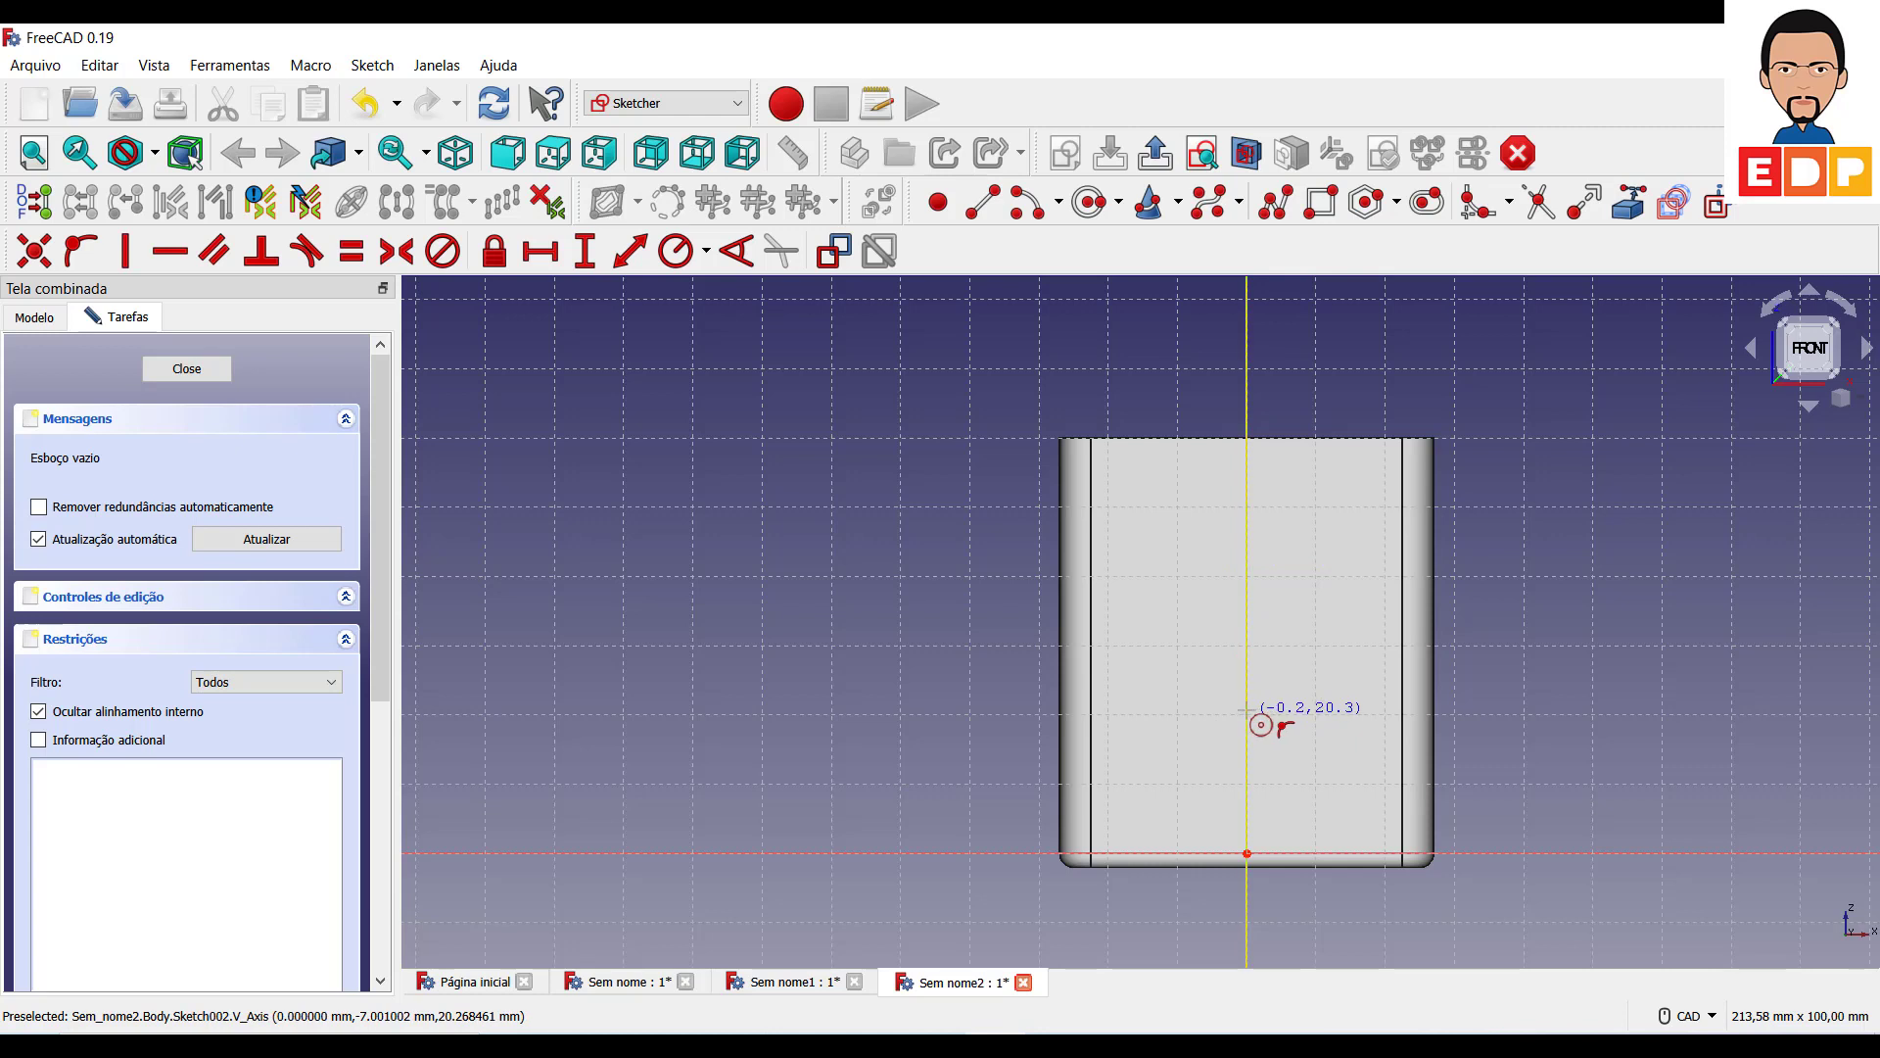
click(1247, 711)
click(1357, 657)
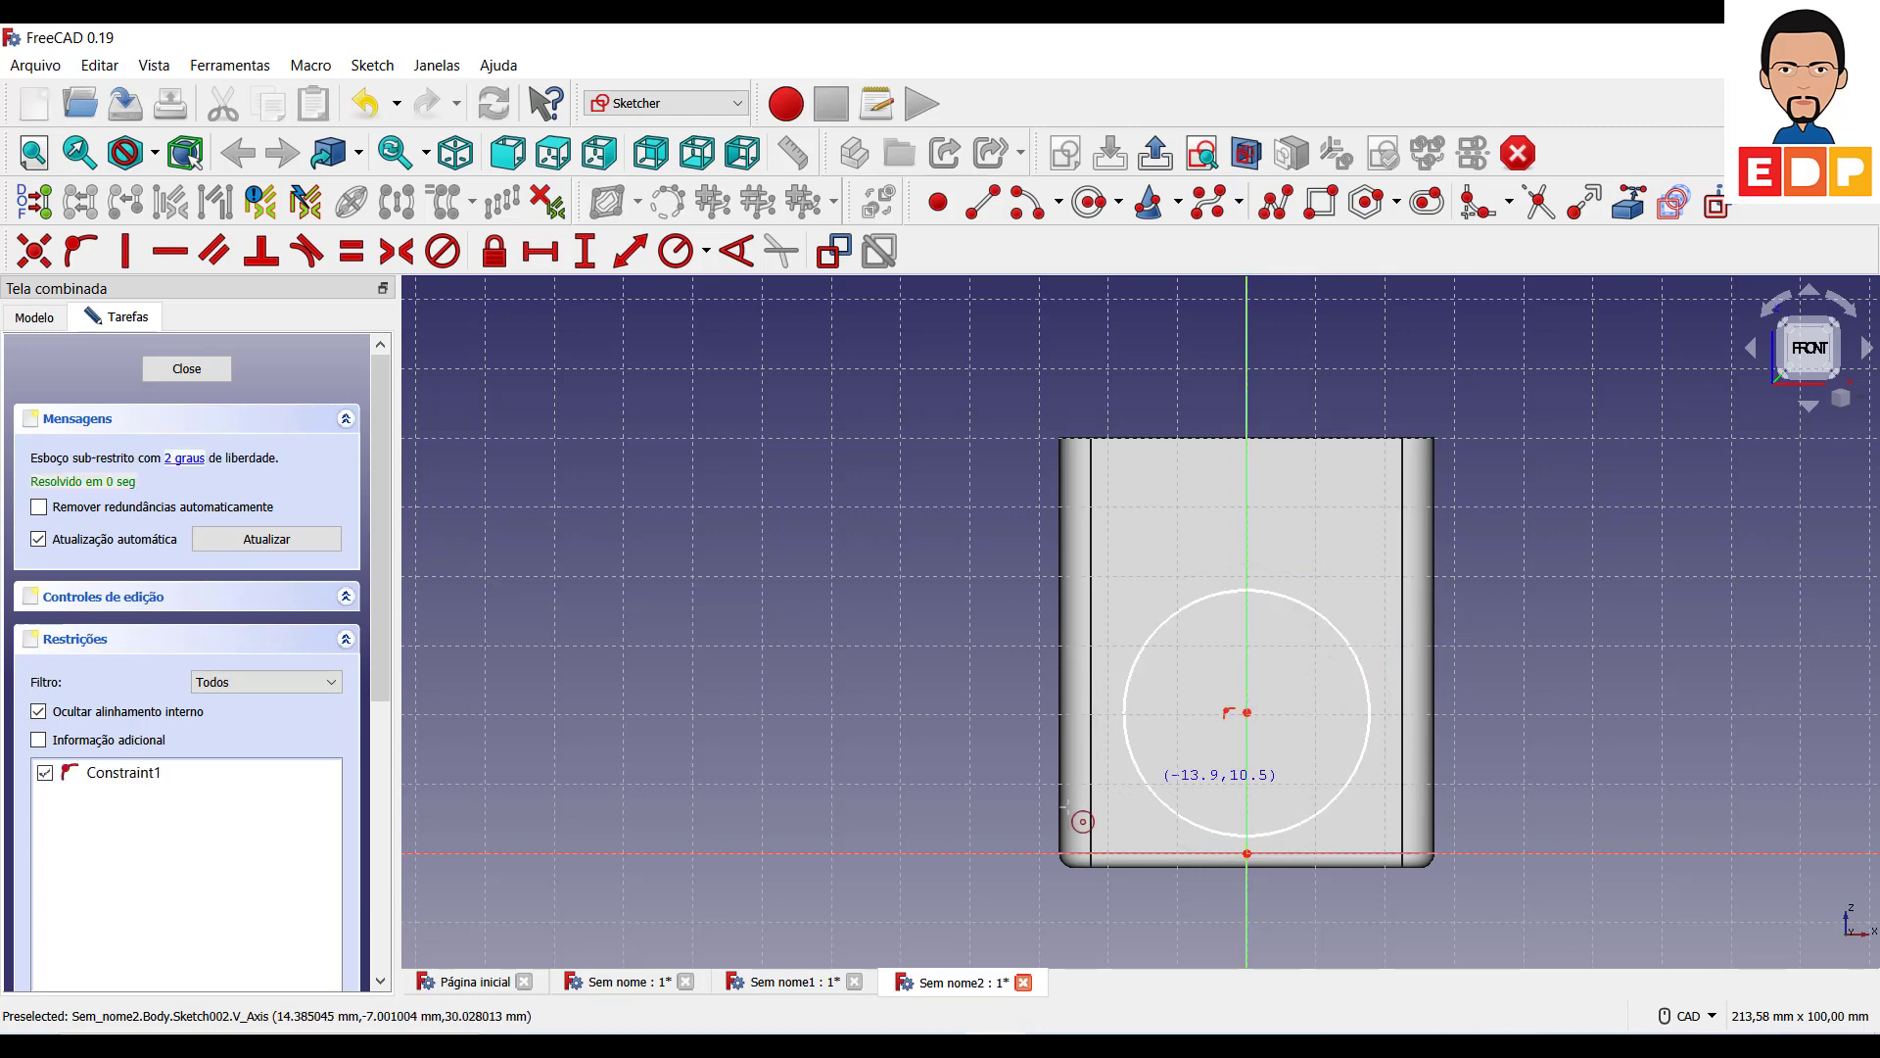
click(675, 251)
click(1169, 623)
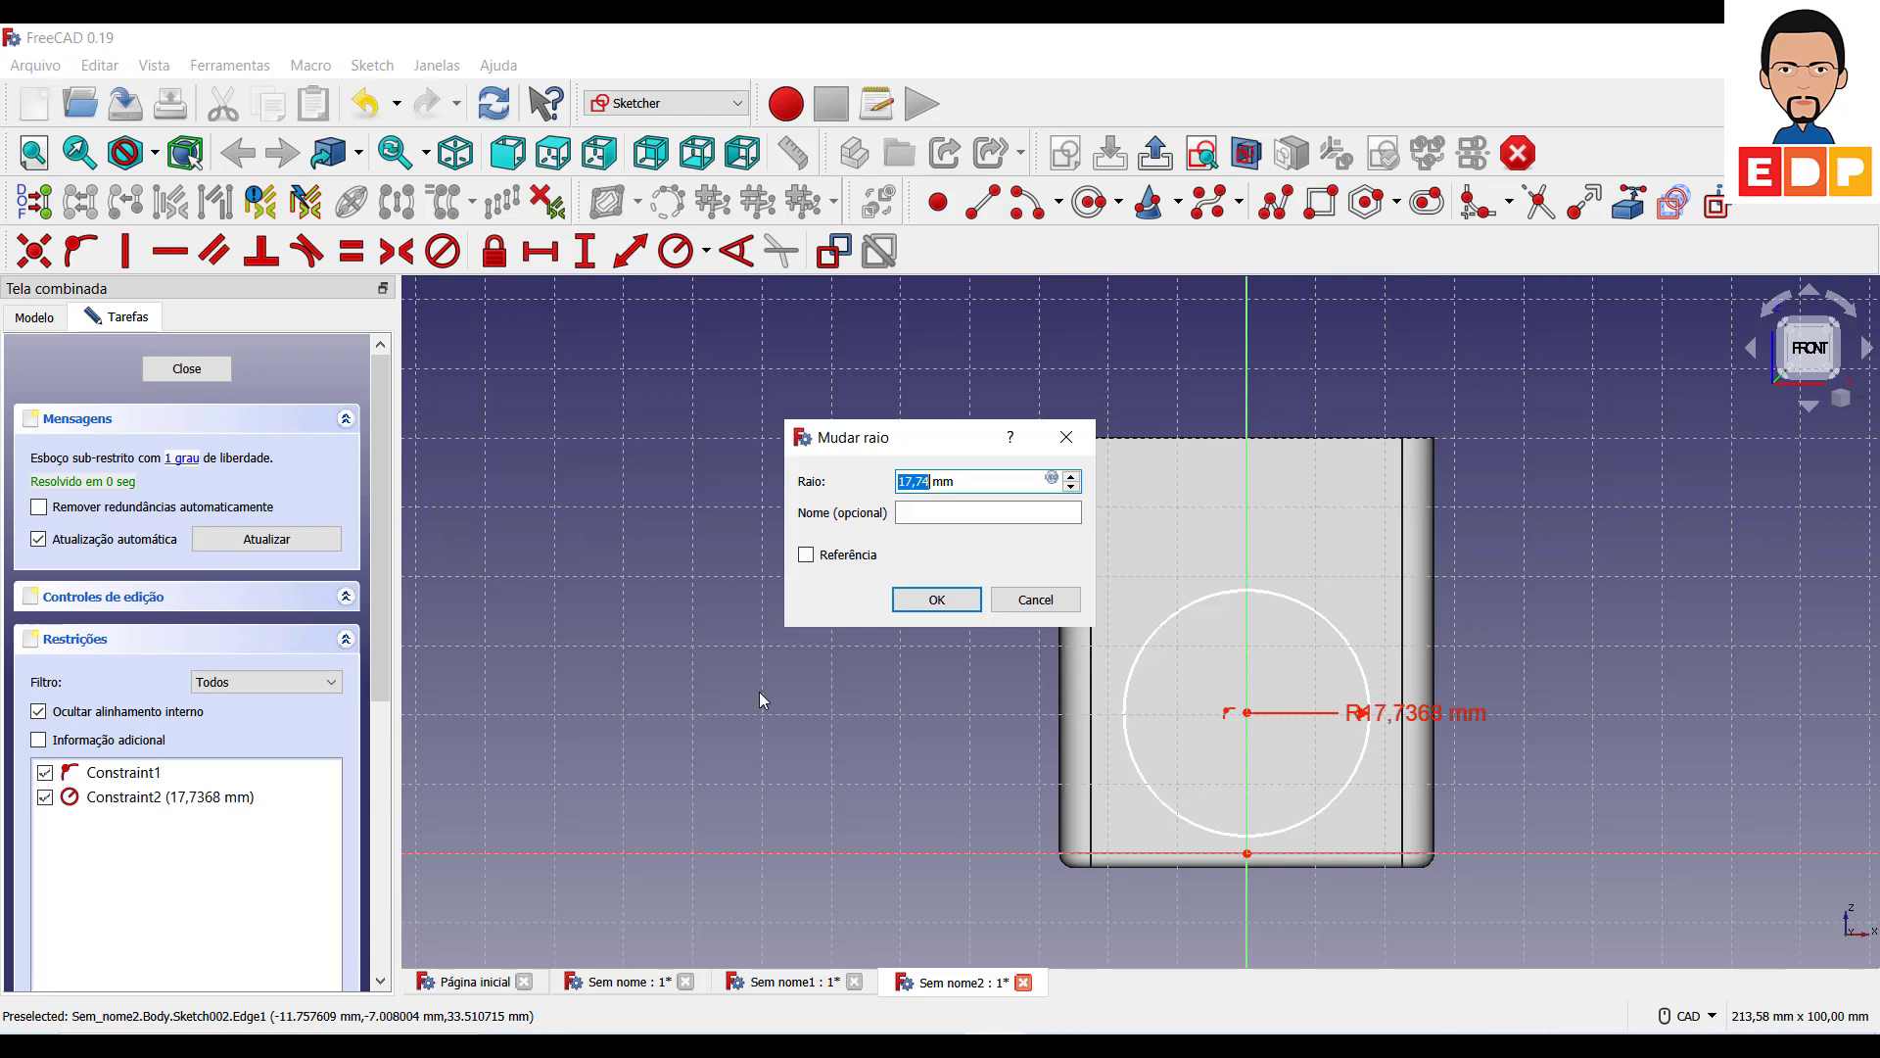
text(1)
key(Return)
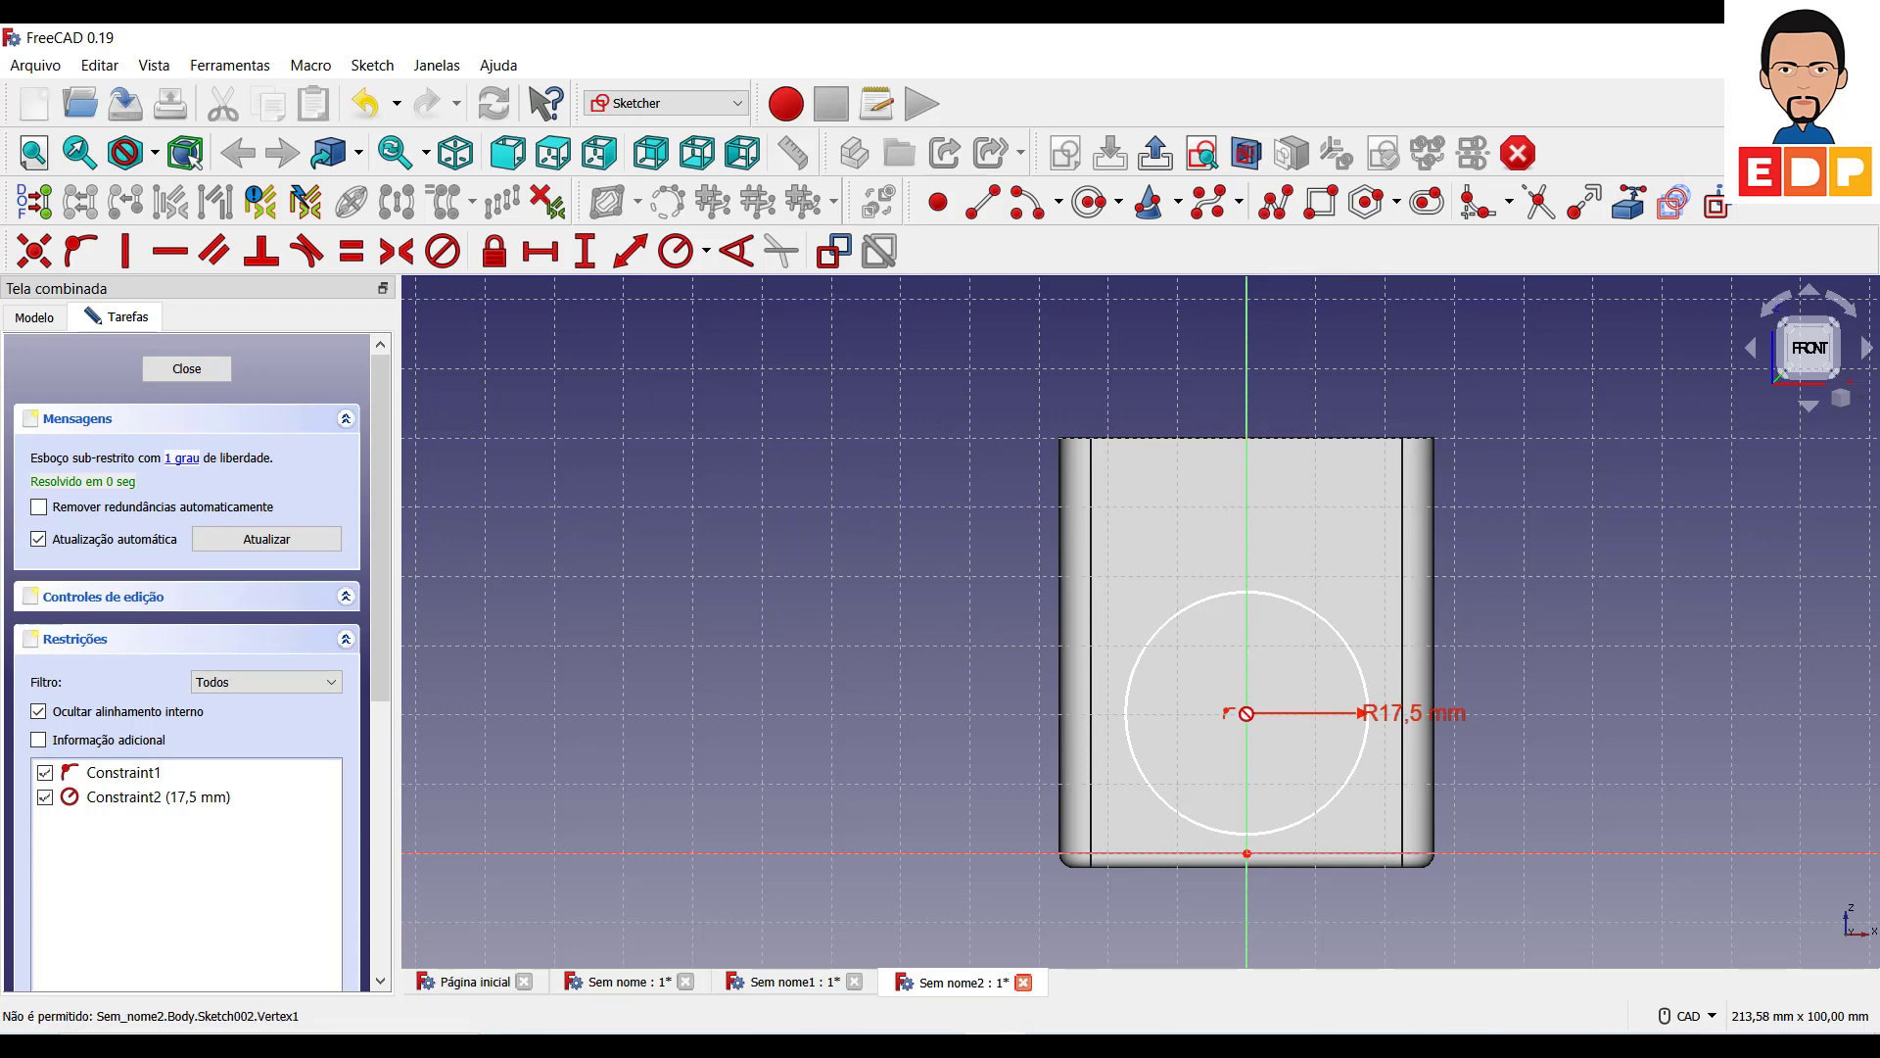
Place the circle centre 35 mm below the external top edge and close the sketch.
click(585, 251)
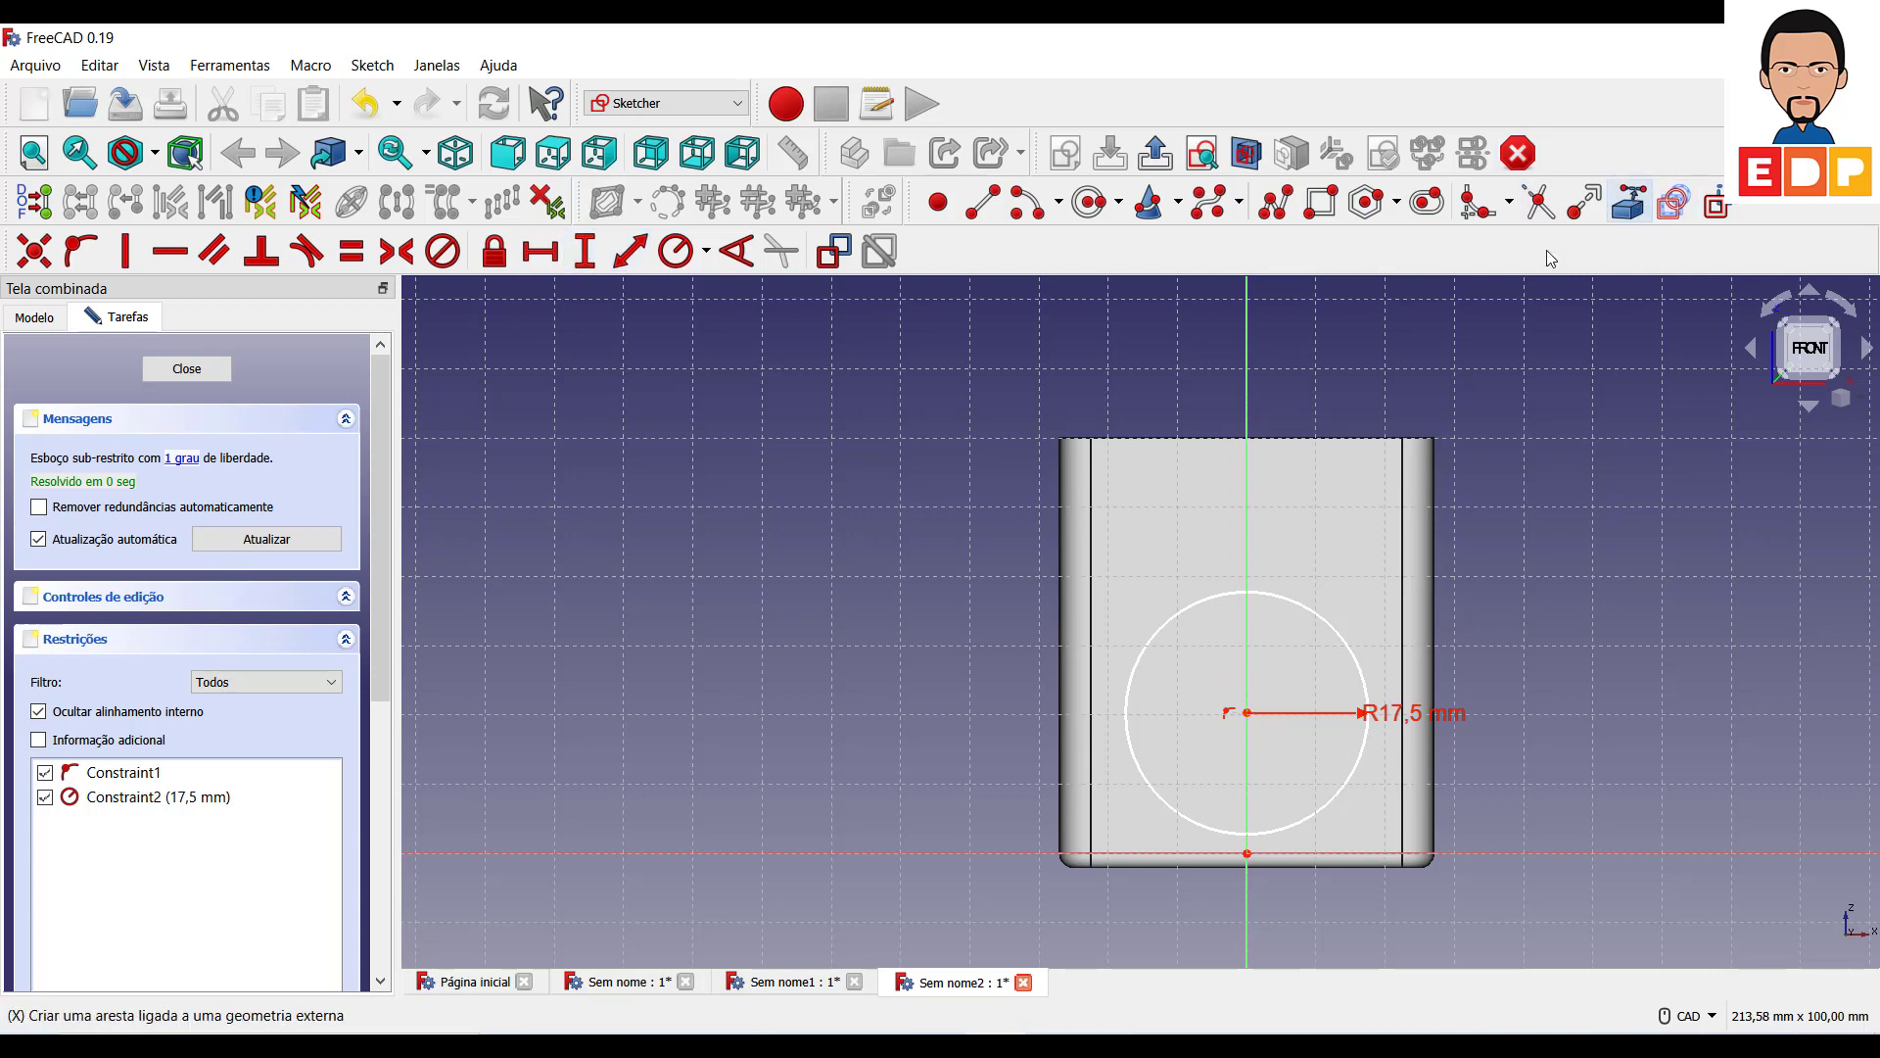
click(1631, 202)
click(1309, 438)
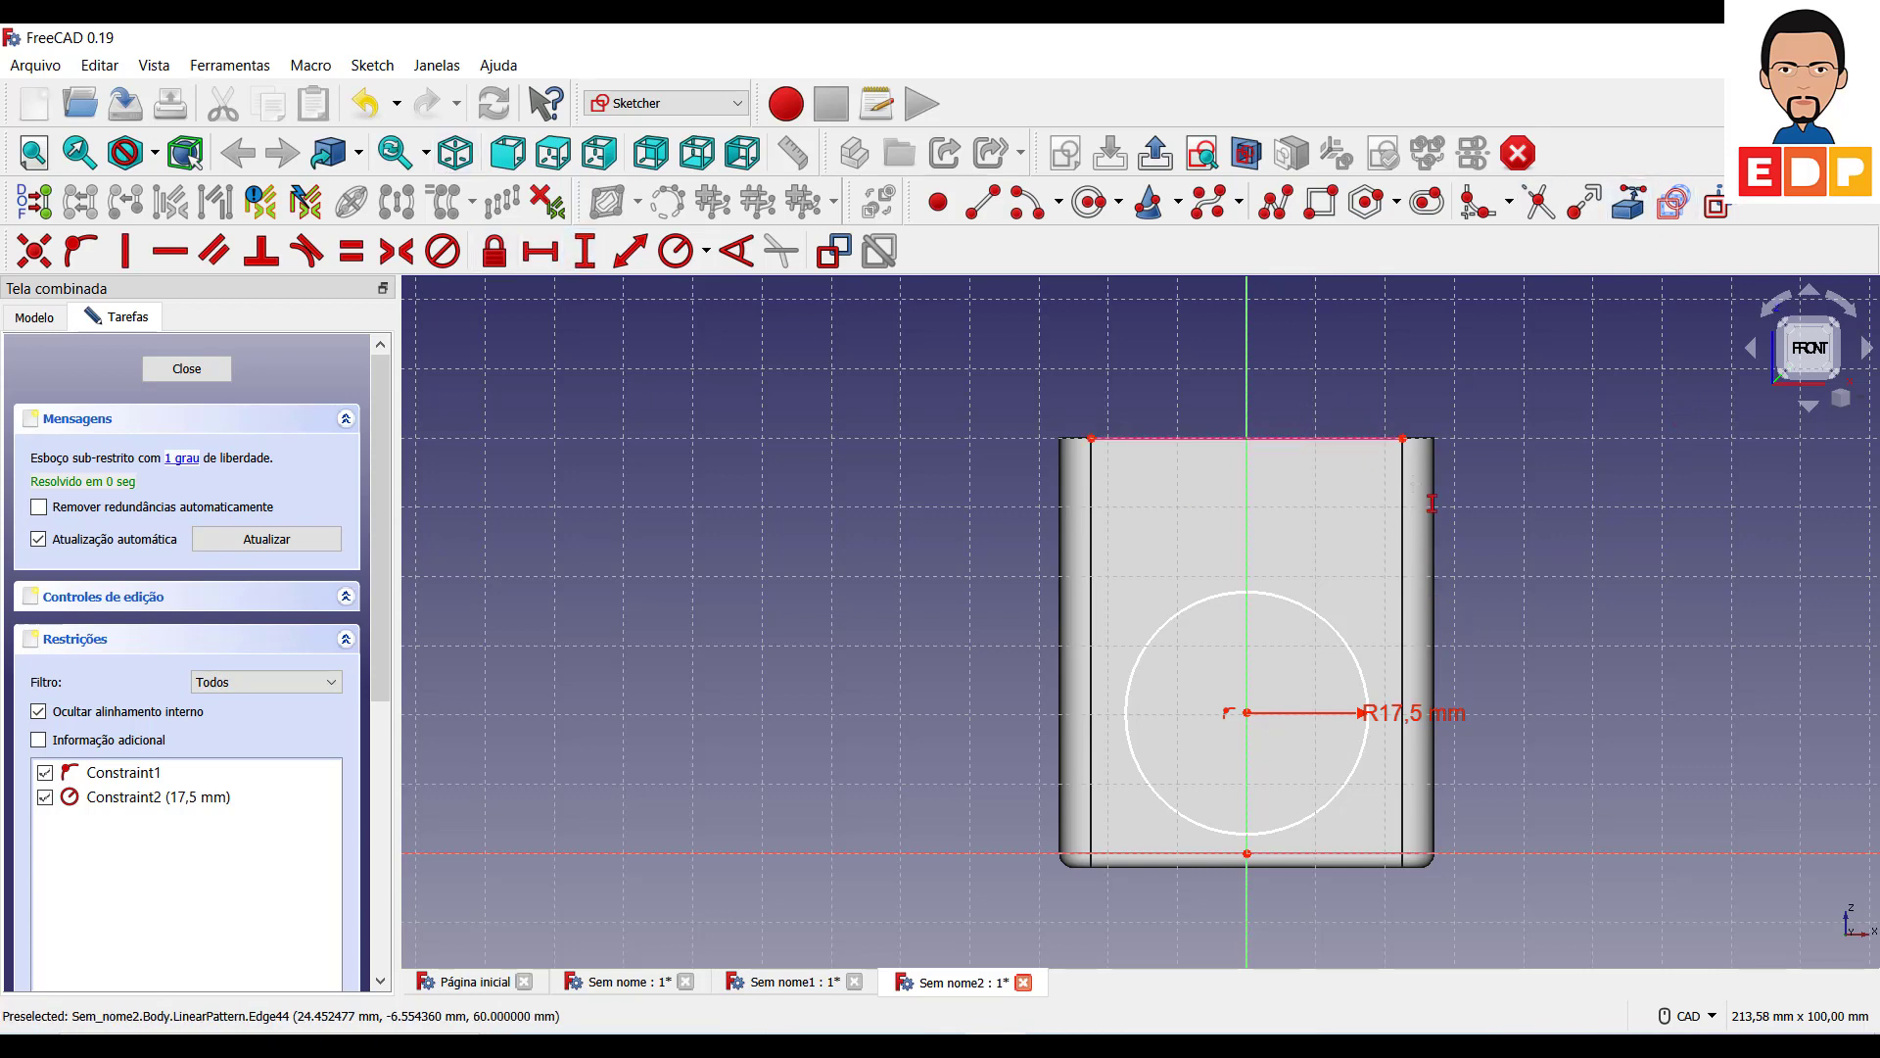
click(1403, 438)
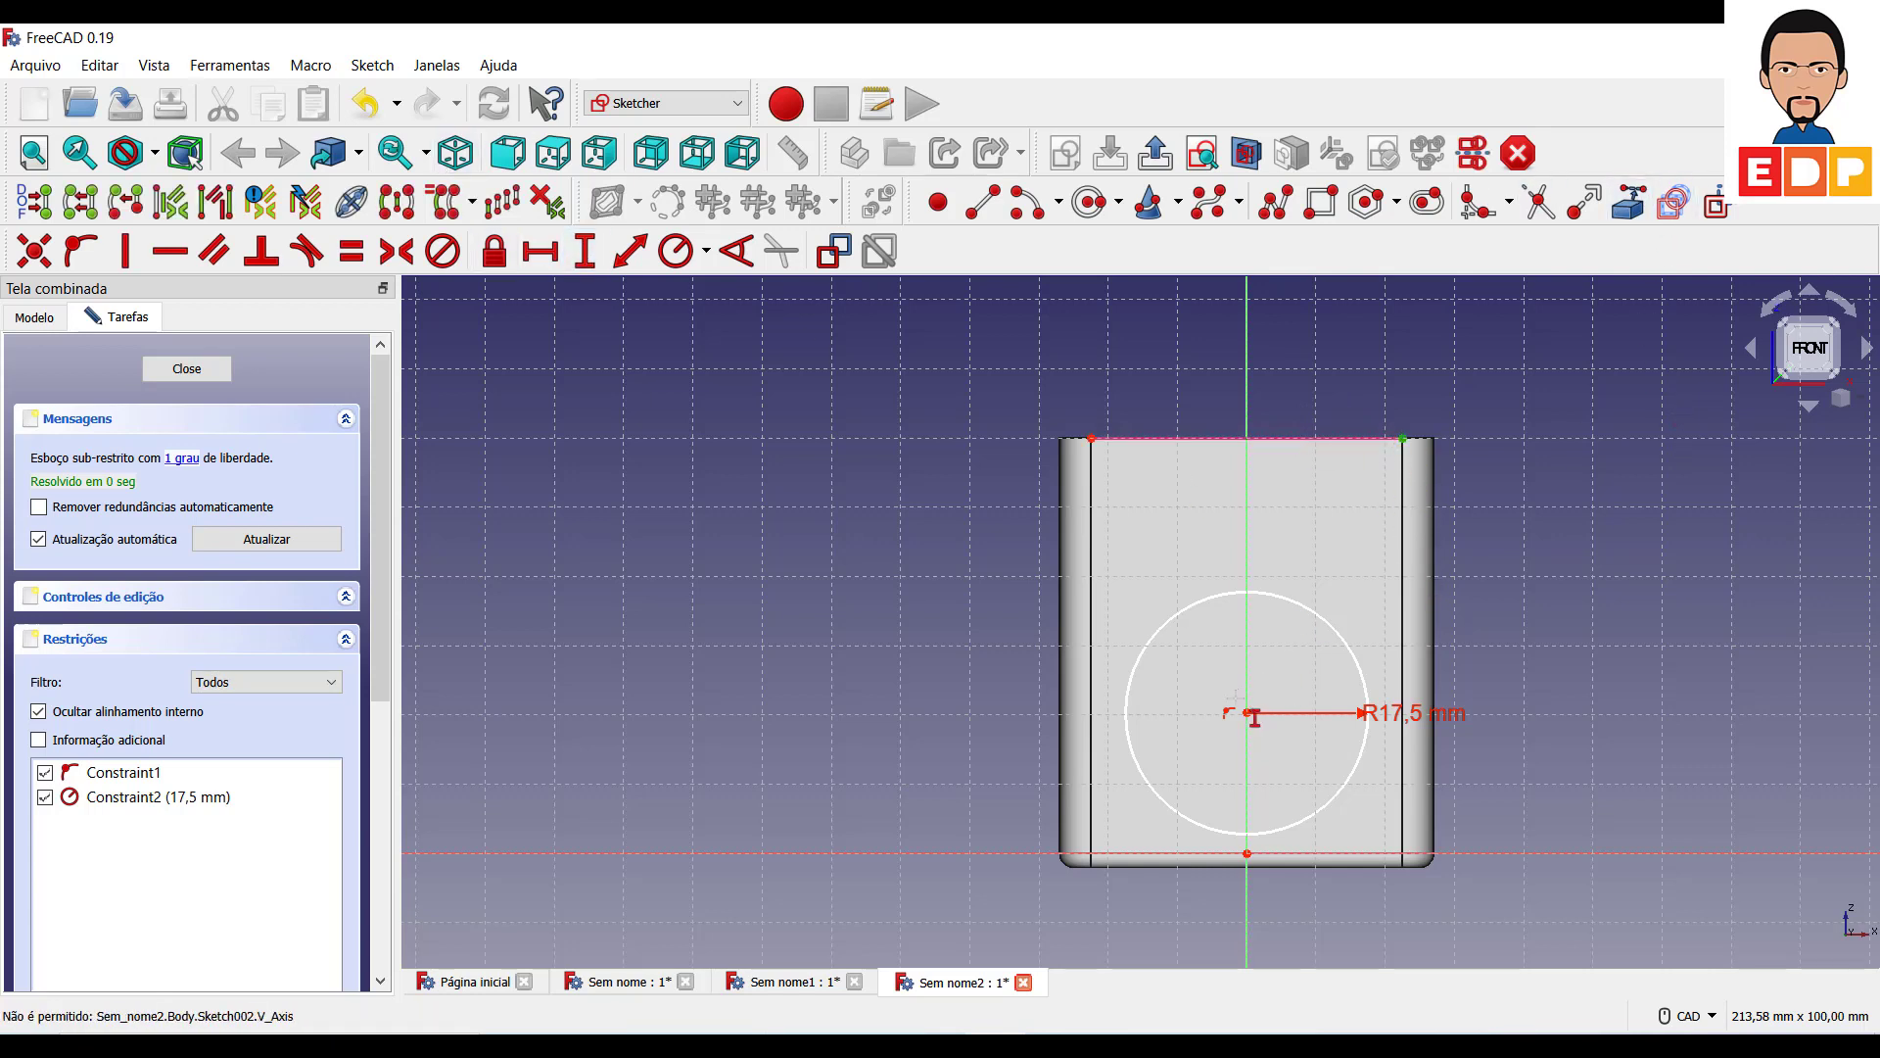
click(1248, 714)
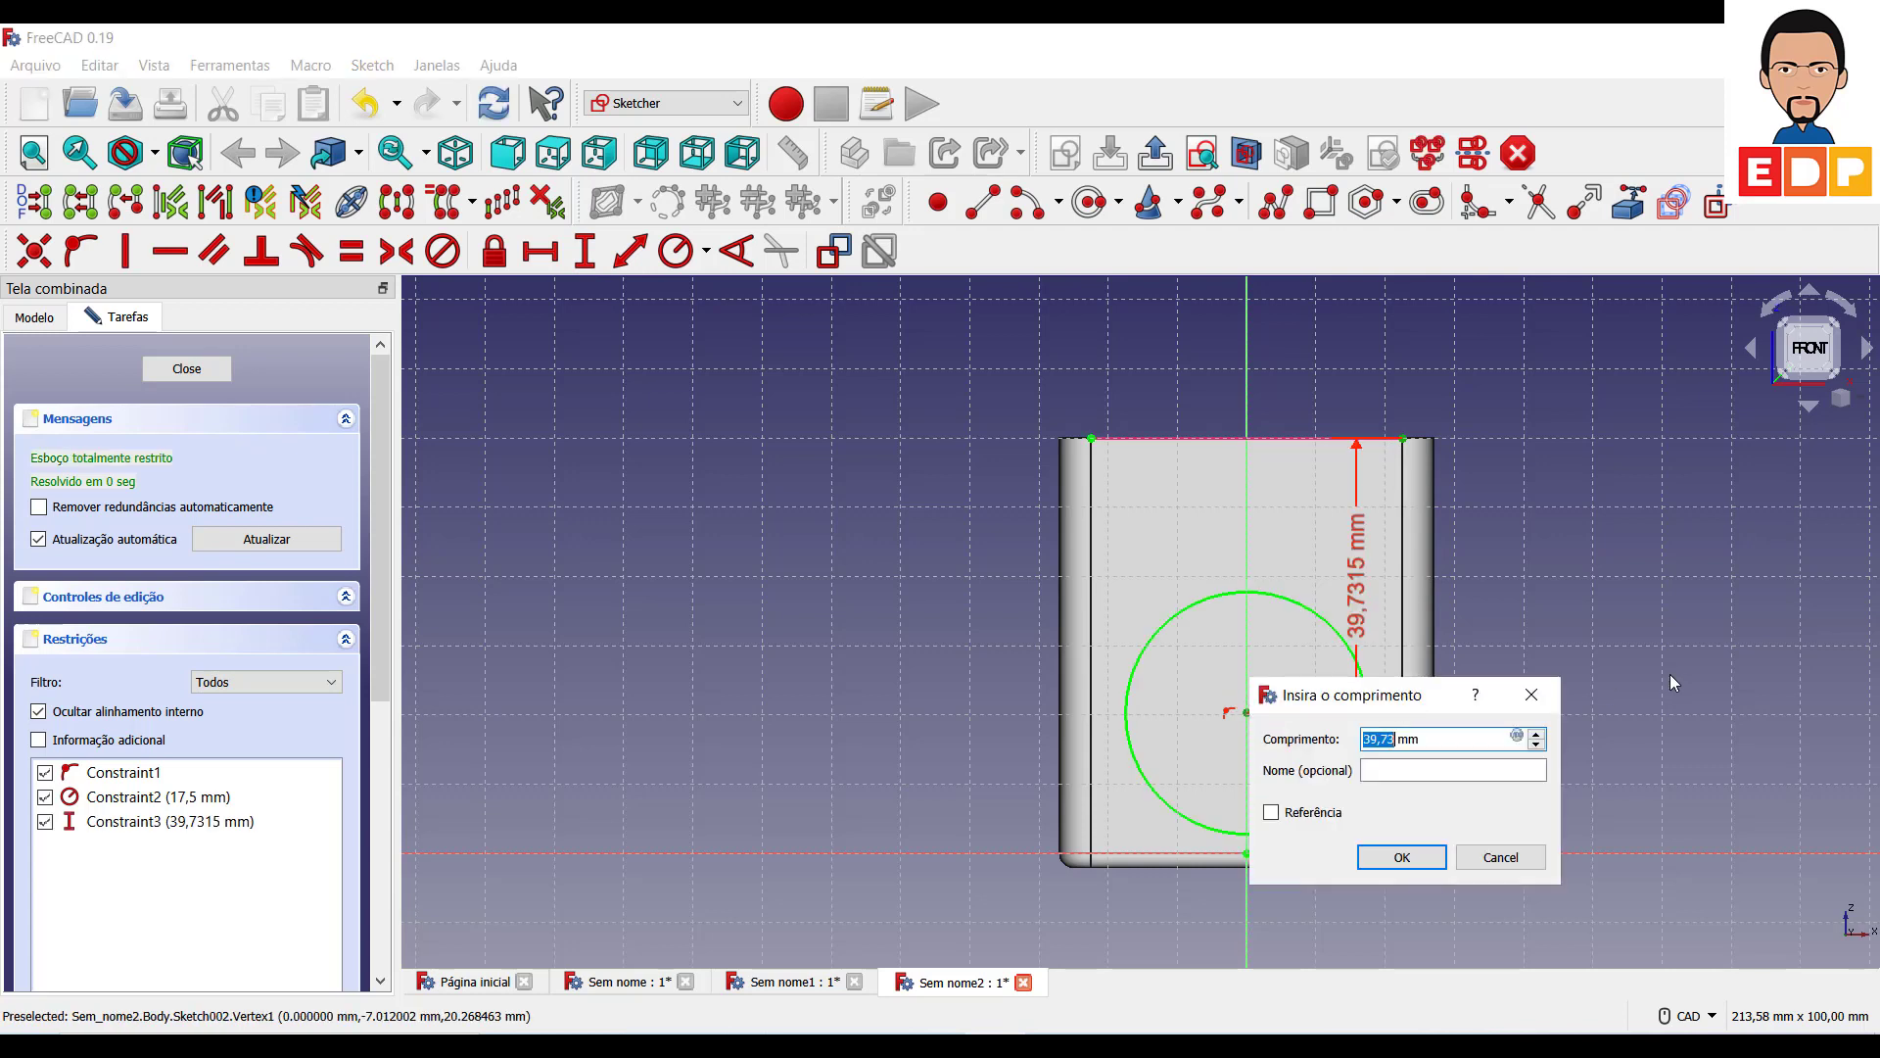
text(35)
key(Return)
click(187, 369)
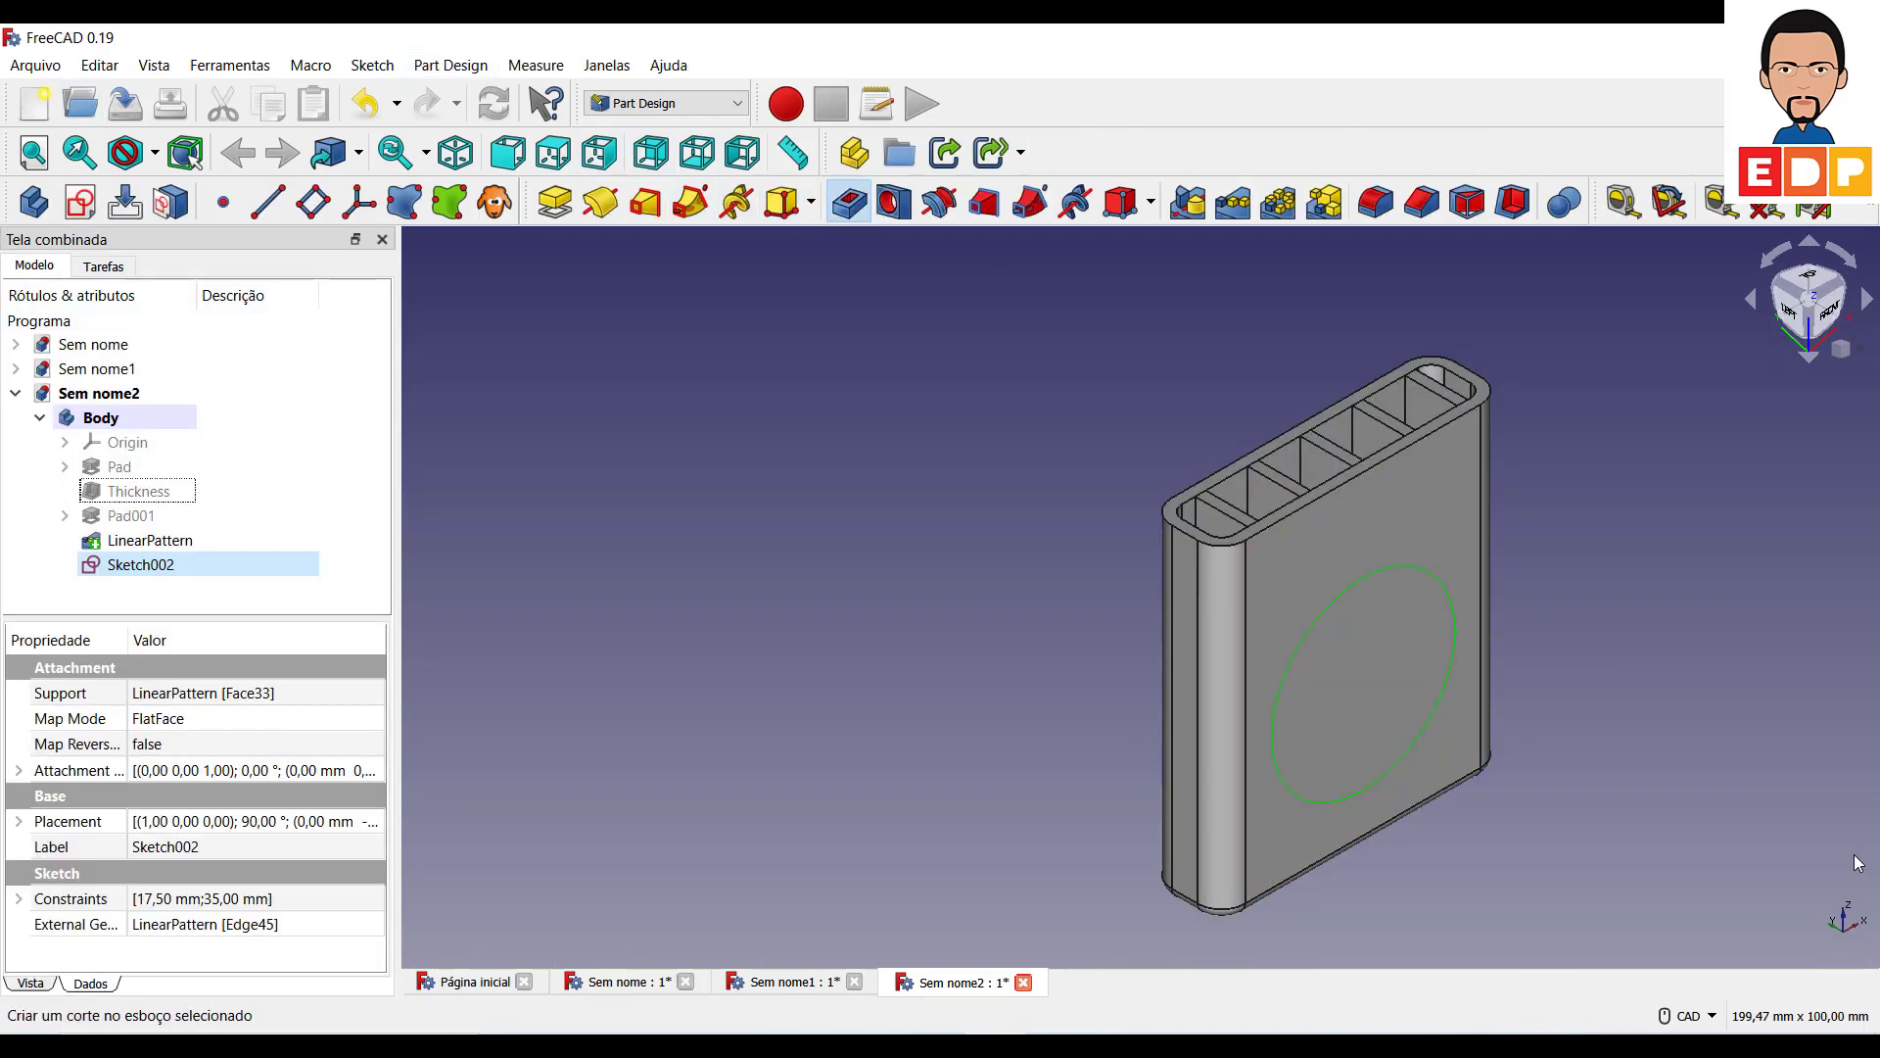
Pocket Sketch002 2 mm deep to cut the round window in the front wall.
click(846, 202)
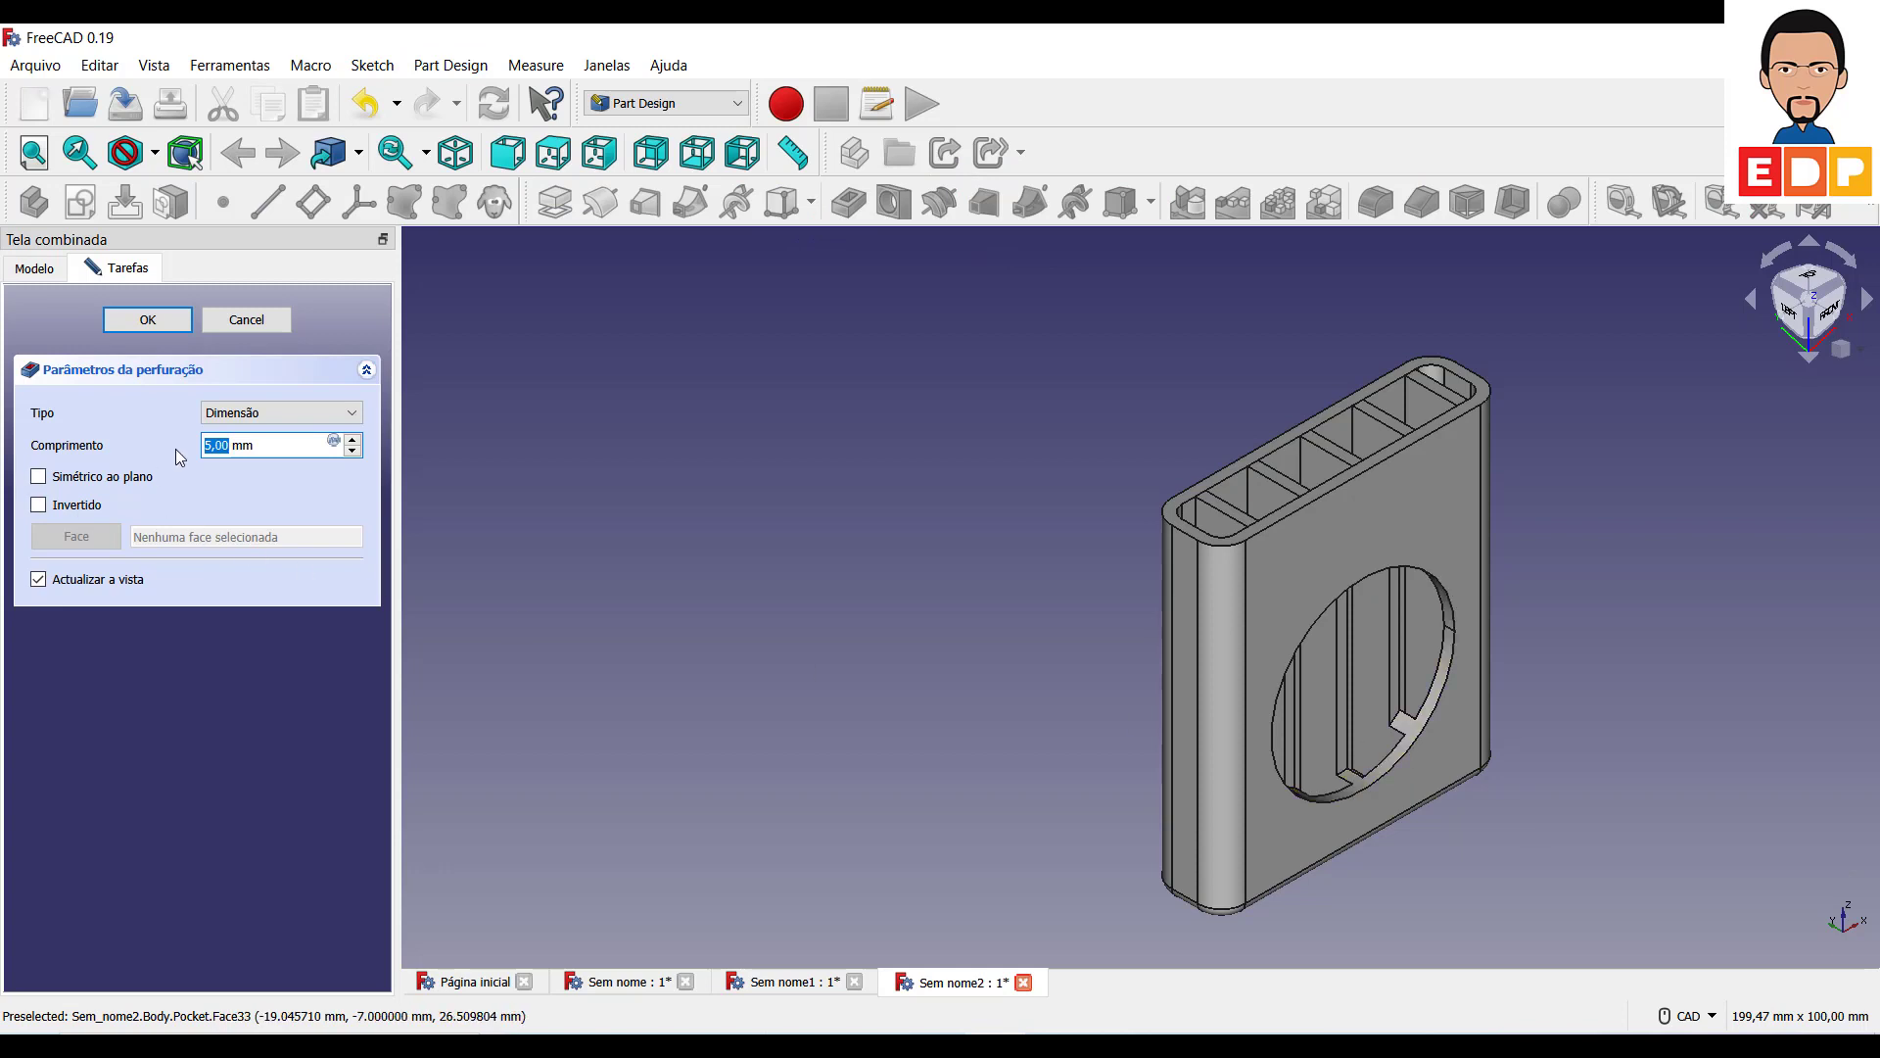
text(1)
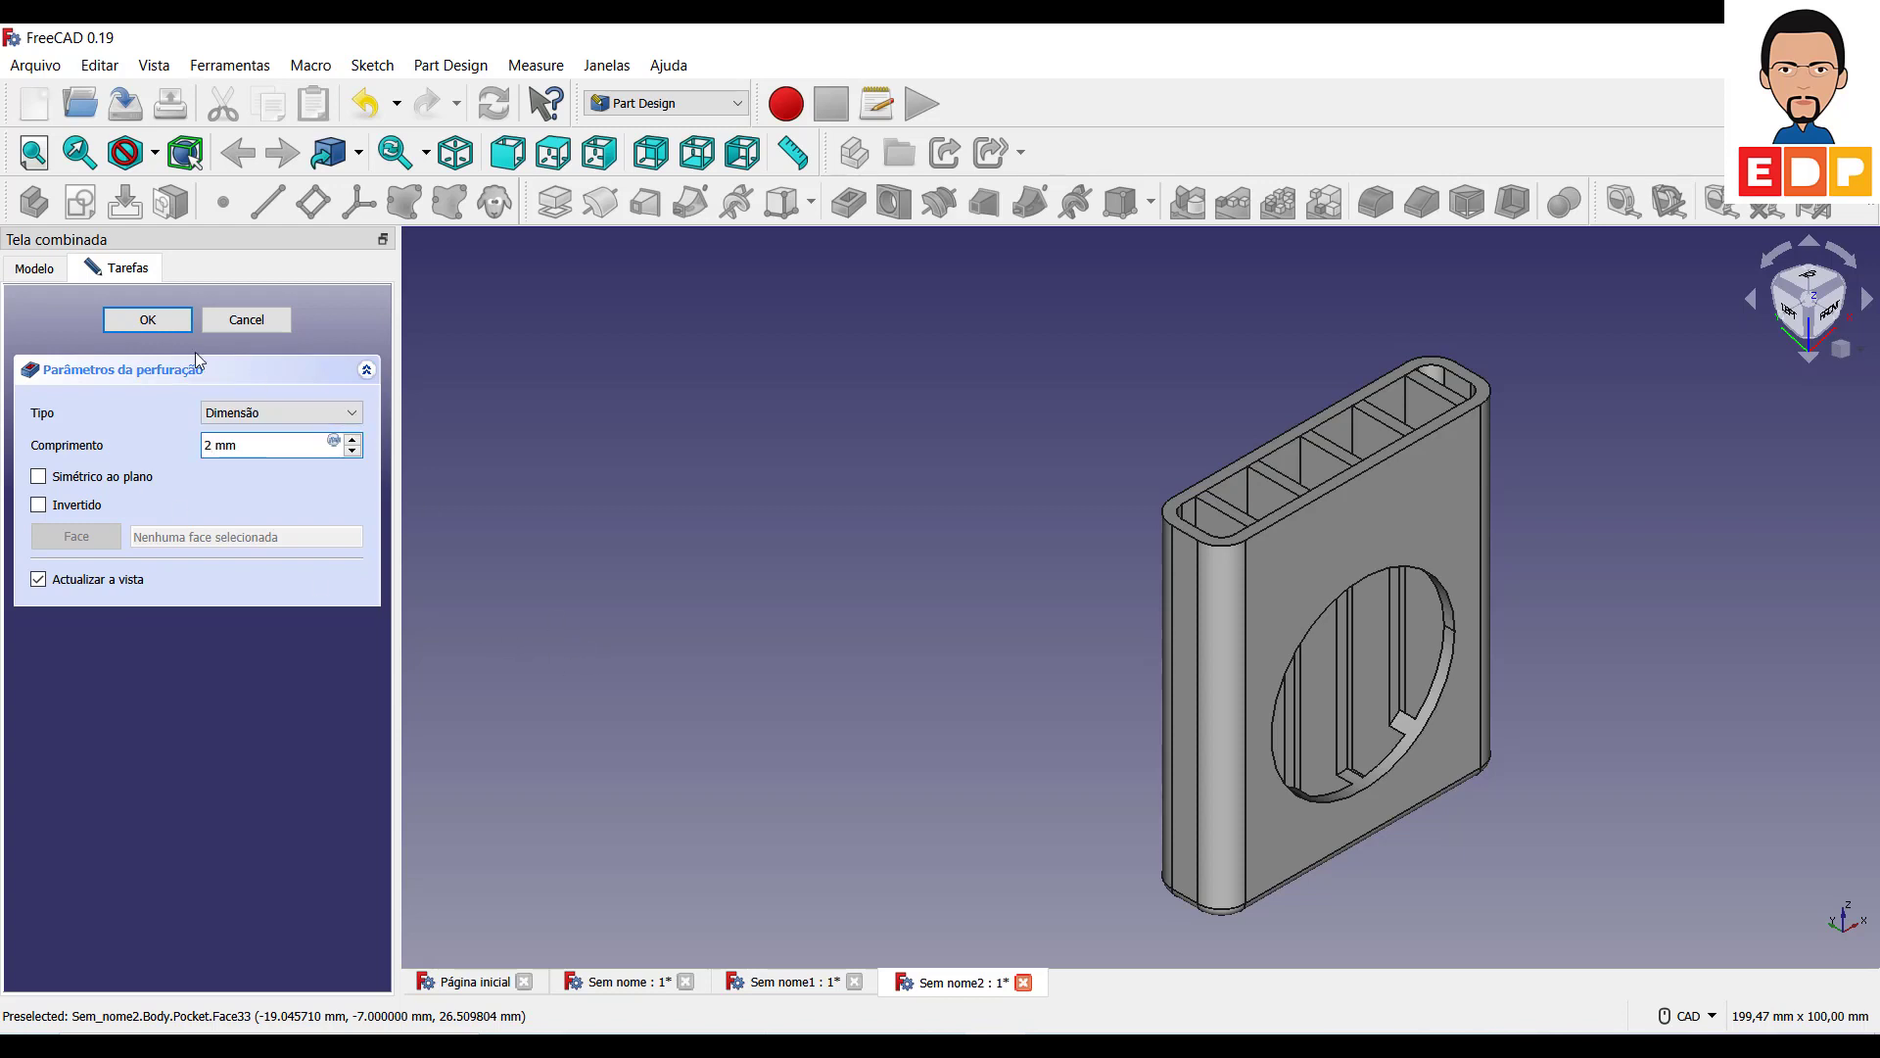
click(131, 327)
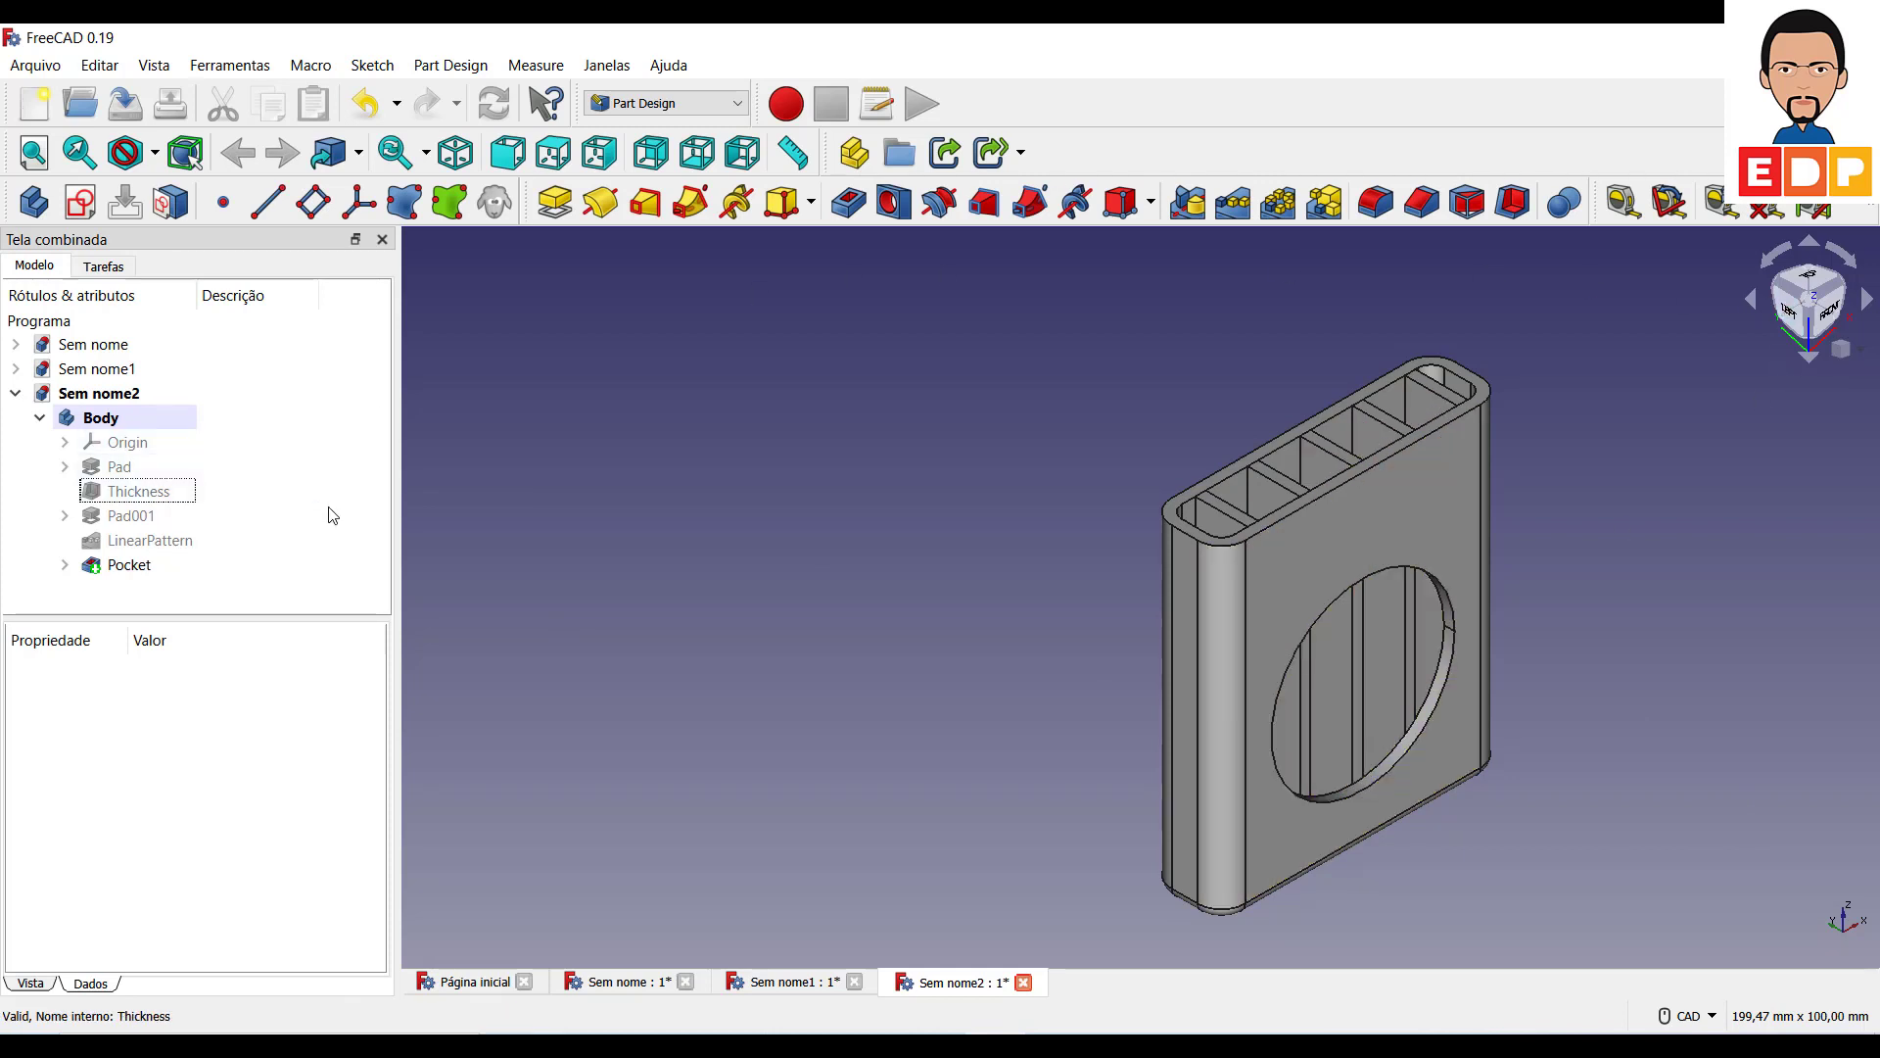
Start Sketch003 on the front face with the view rotated upside down.
click(1435, 517)
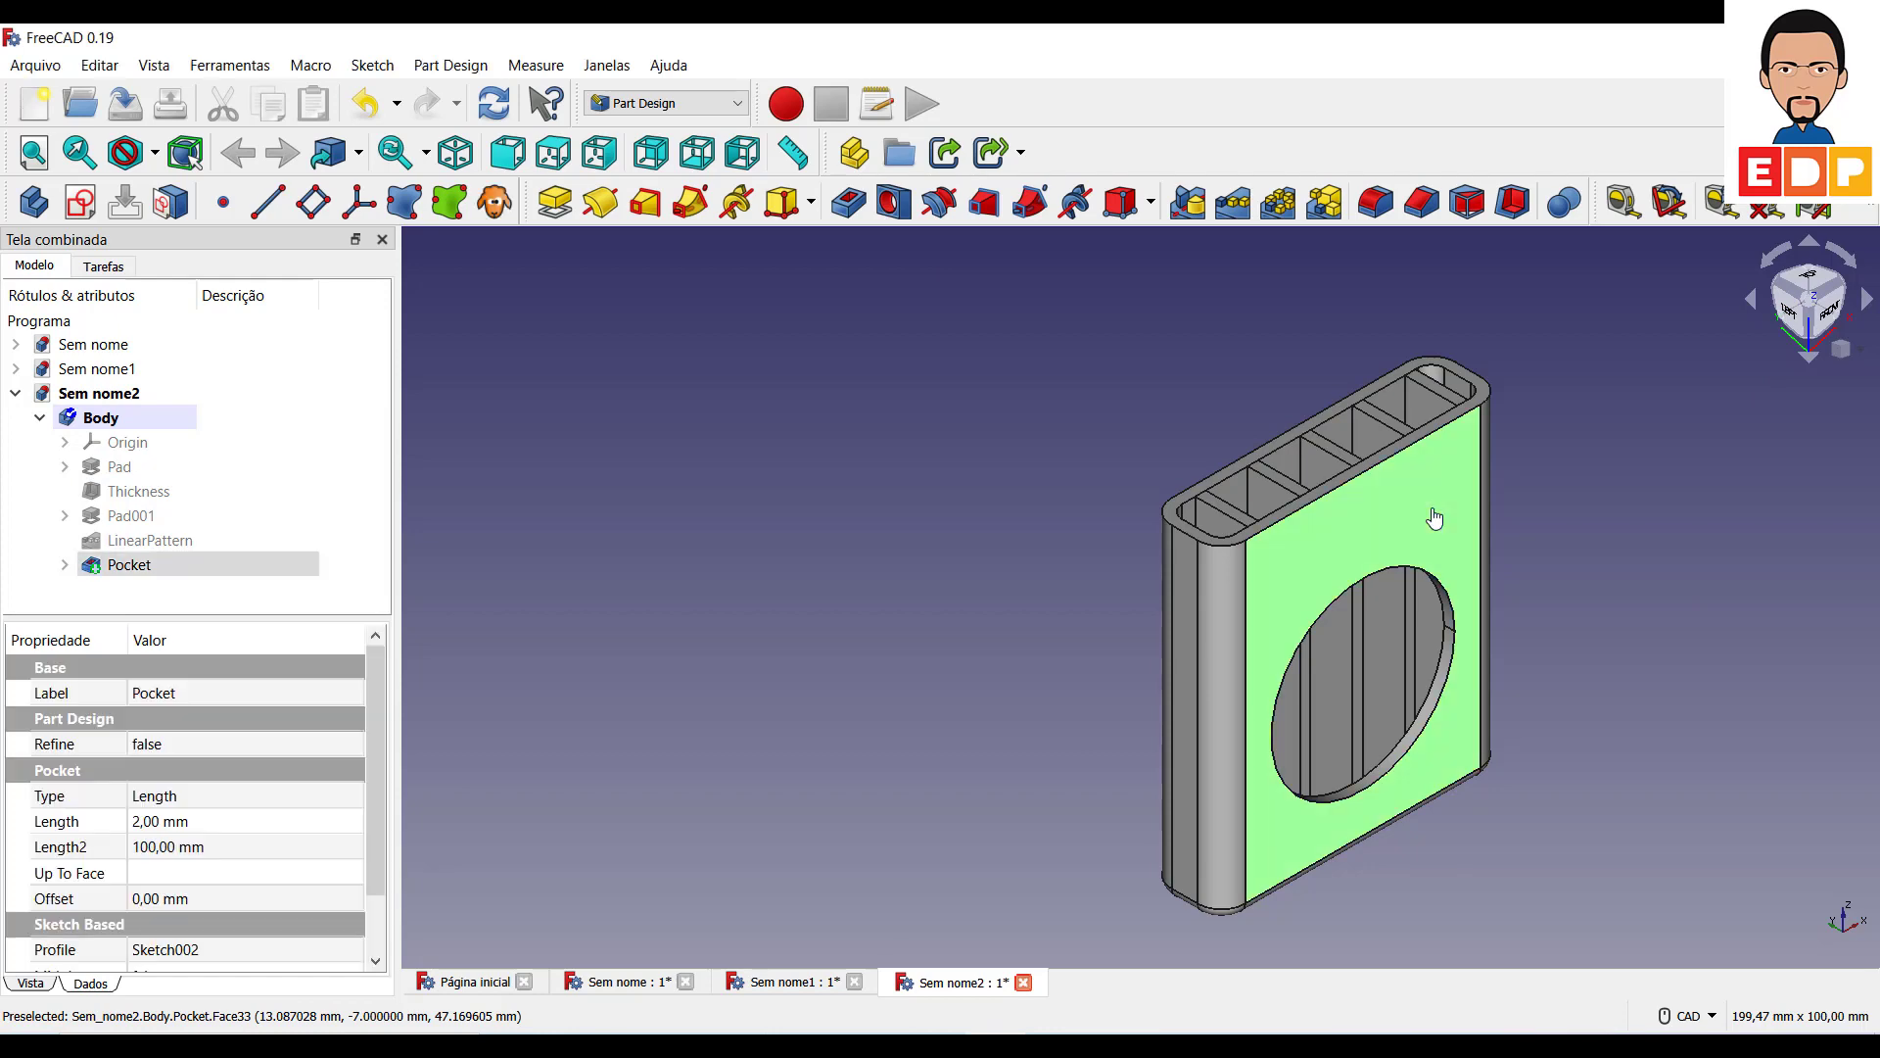
click(80, 201)
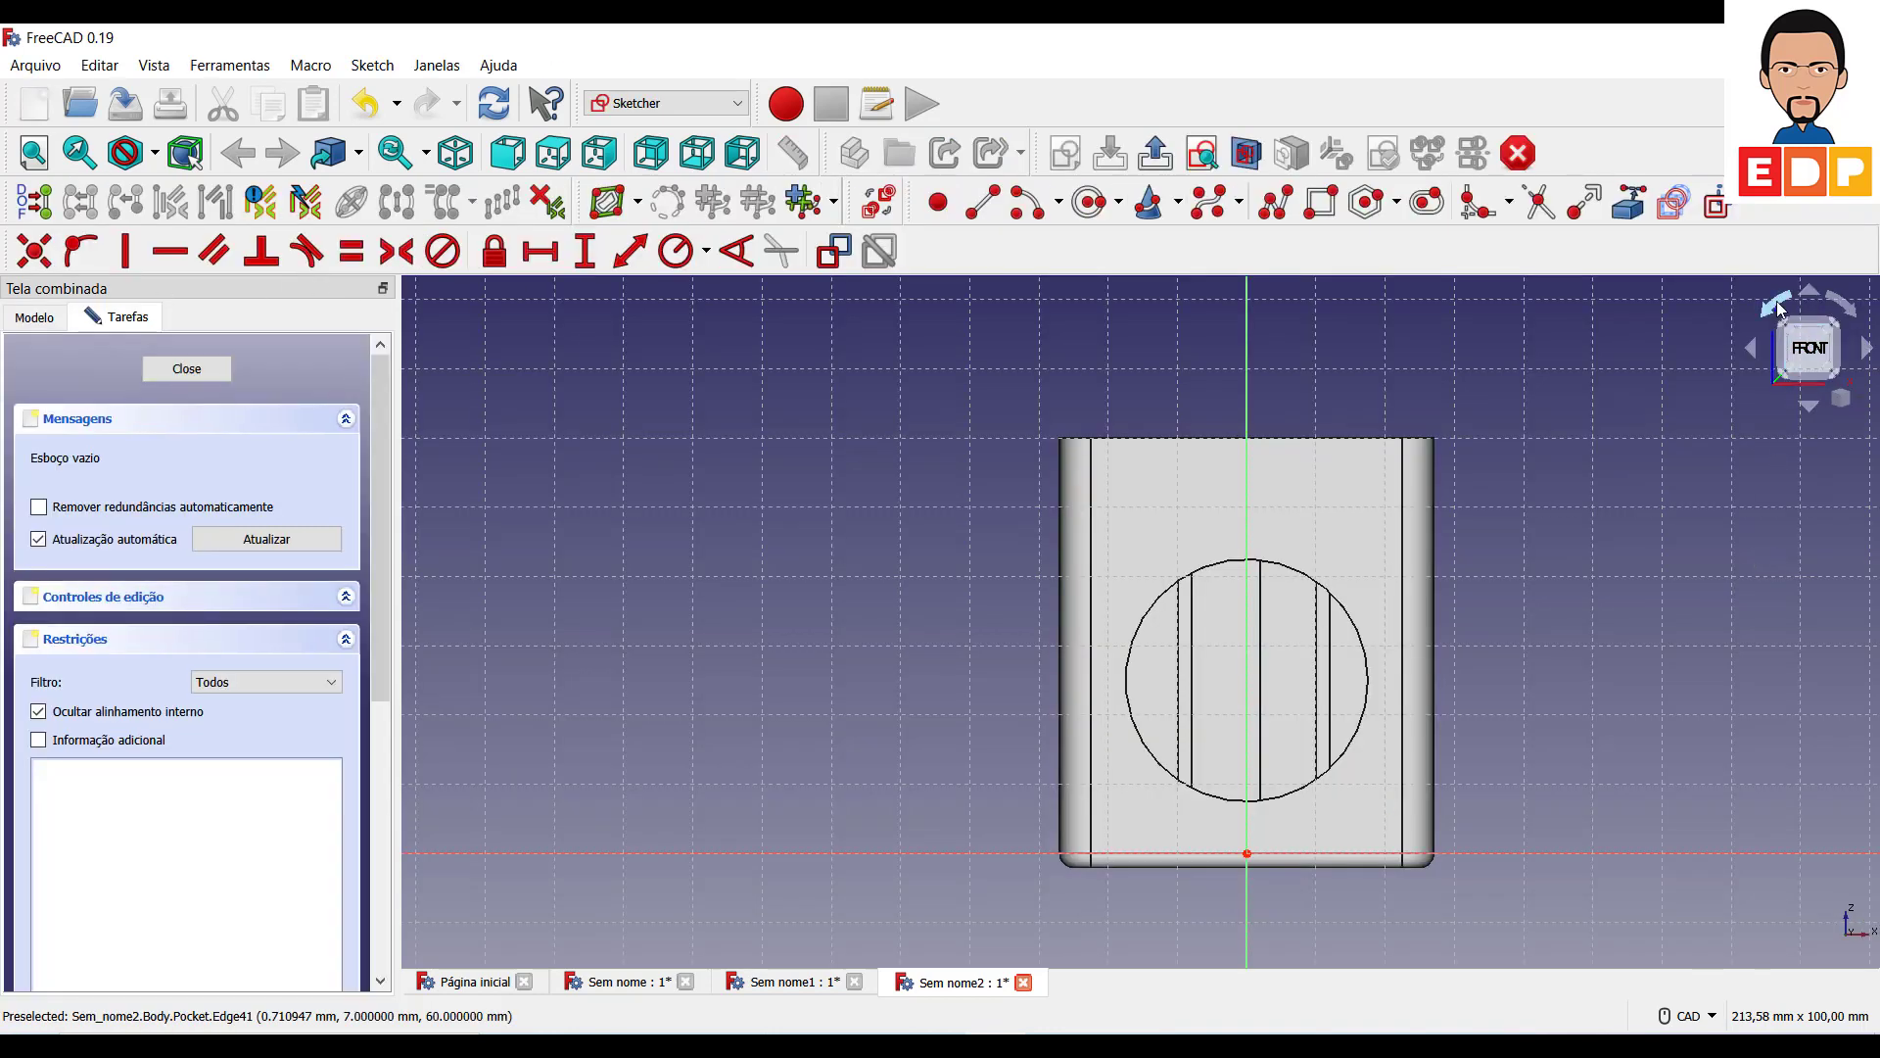
click(1778, 306)
click(1779, 307)
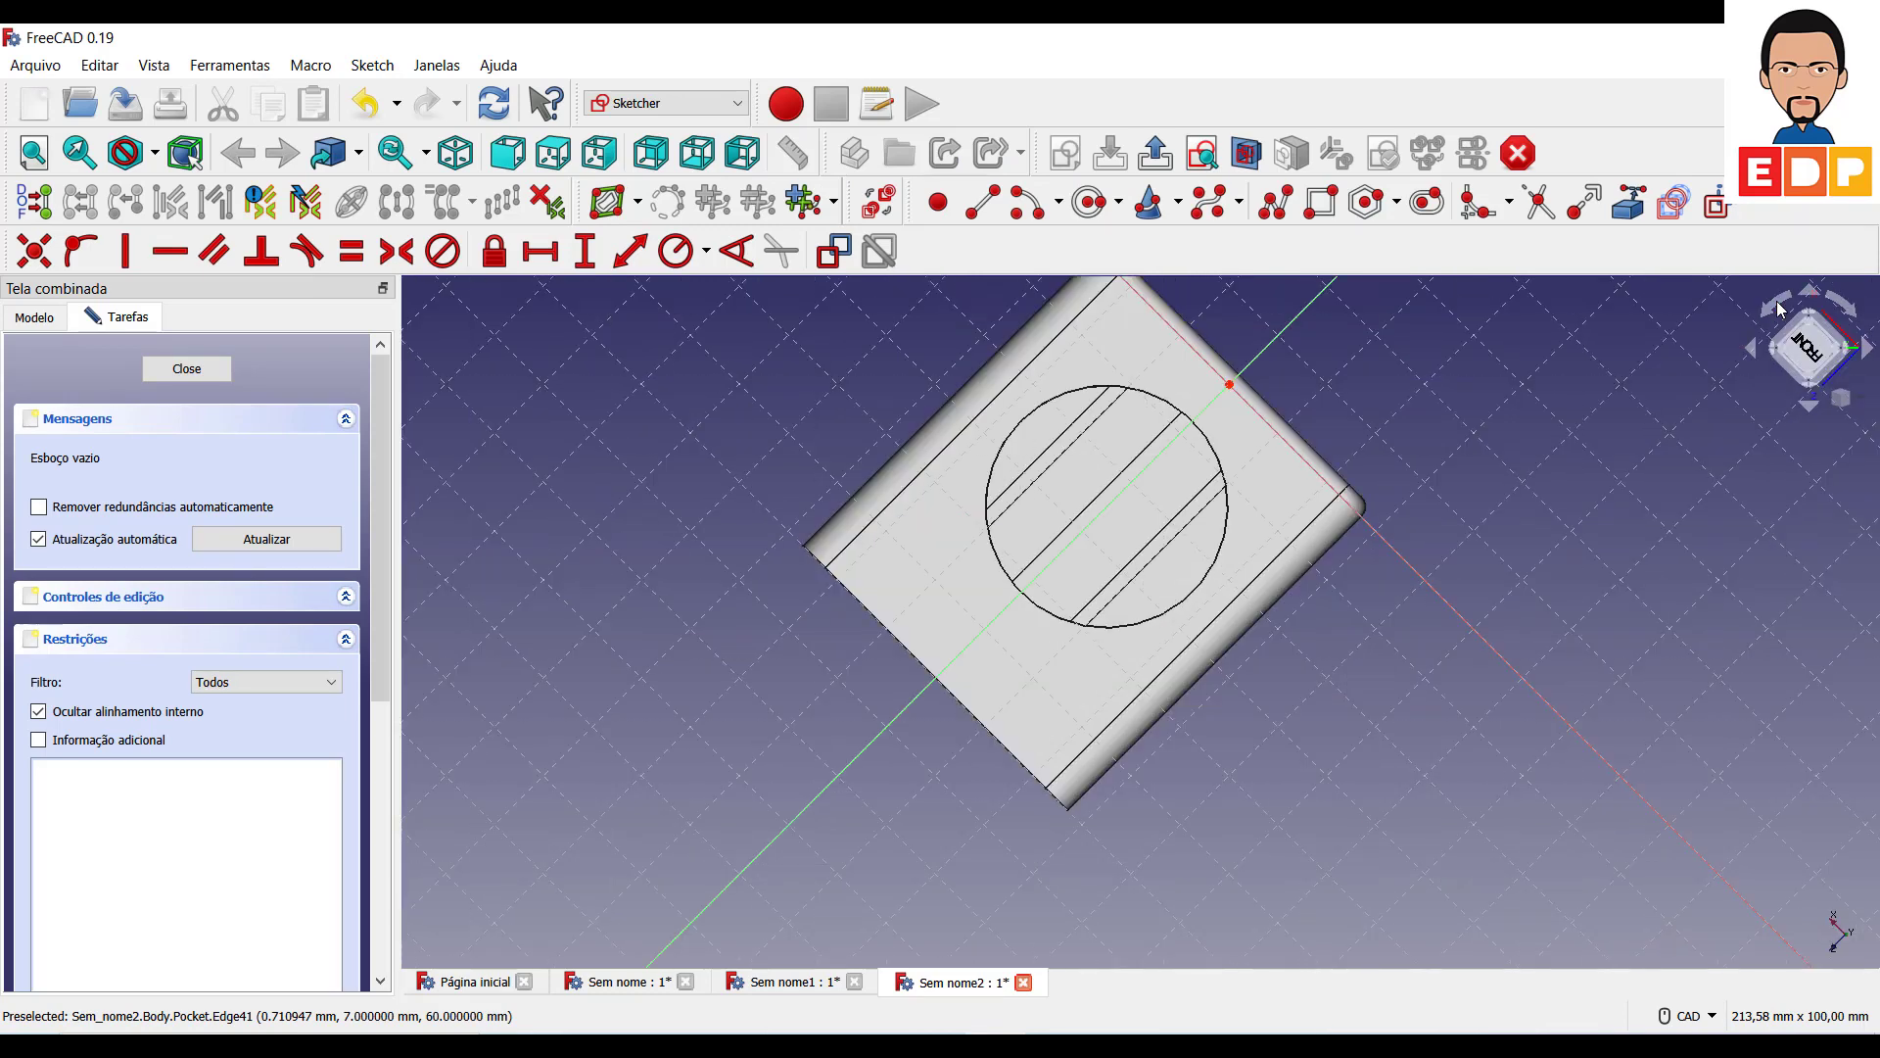
click(1779, 306)
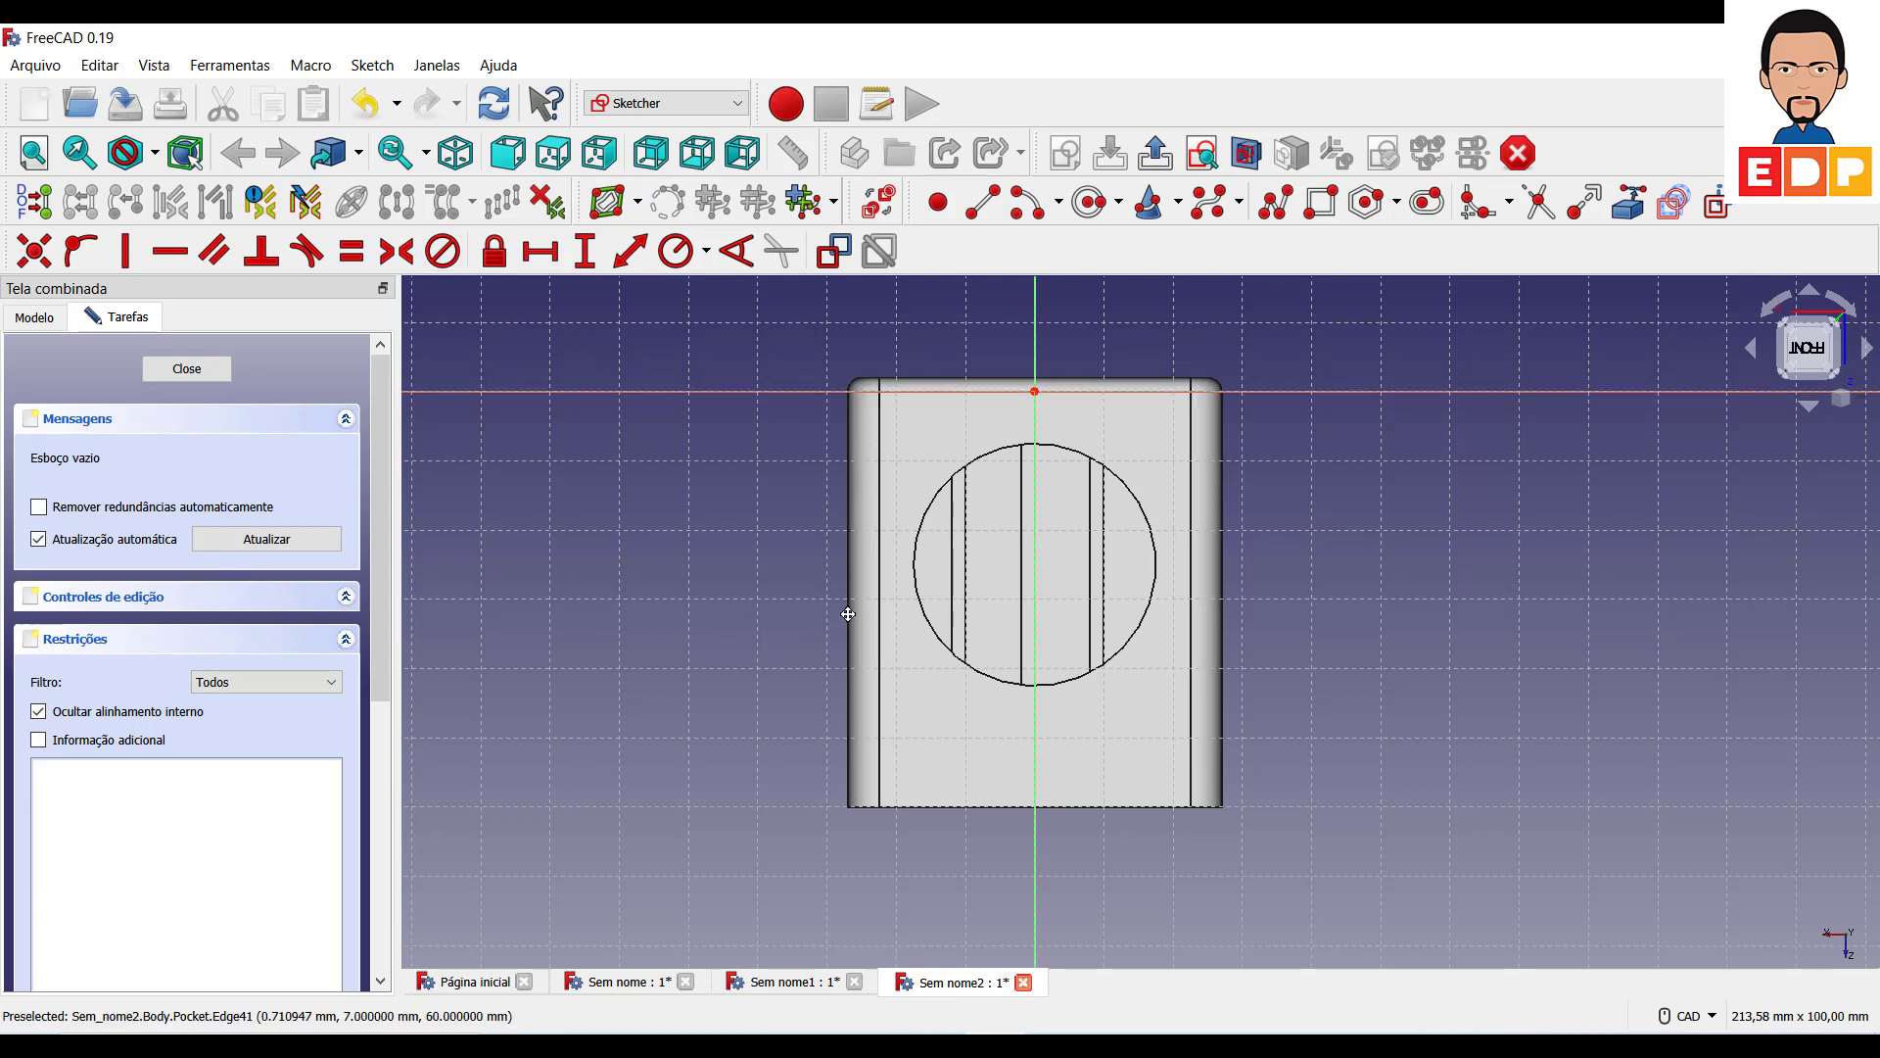
middle_drag(849, 613, 875, 617)
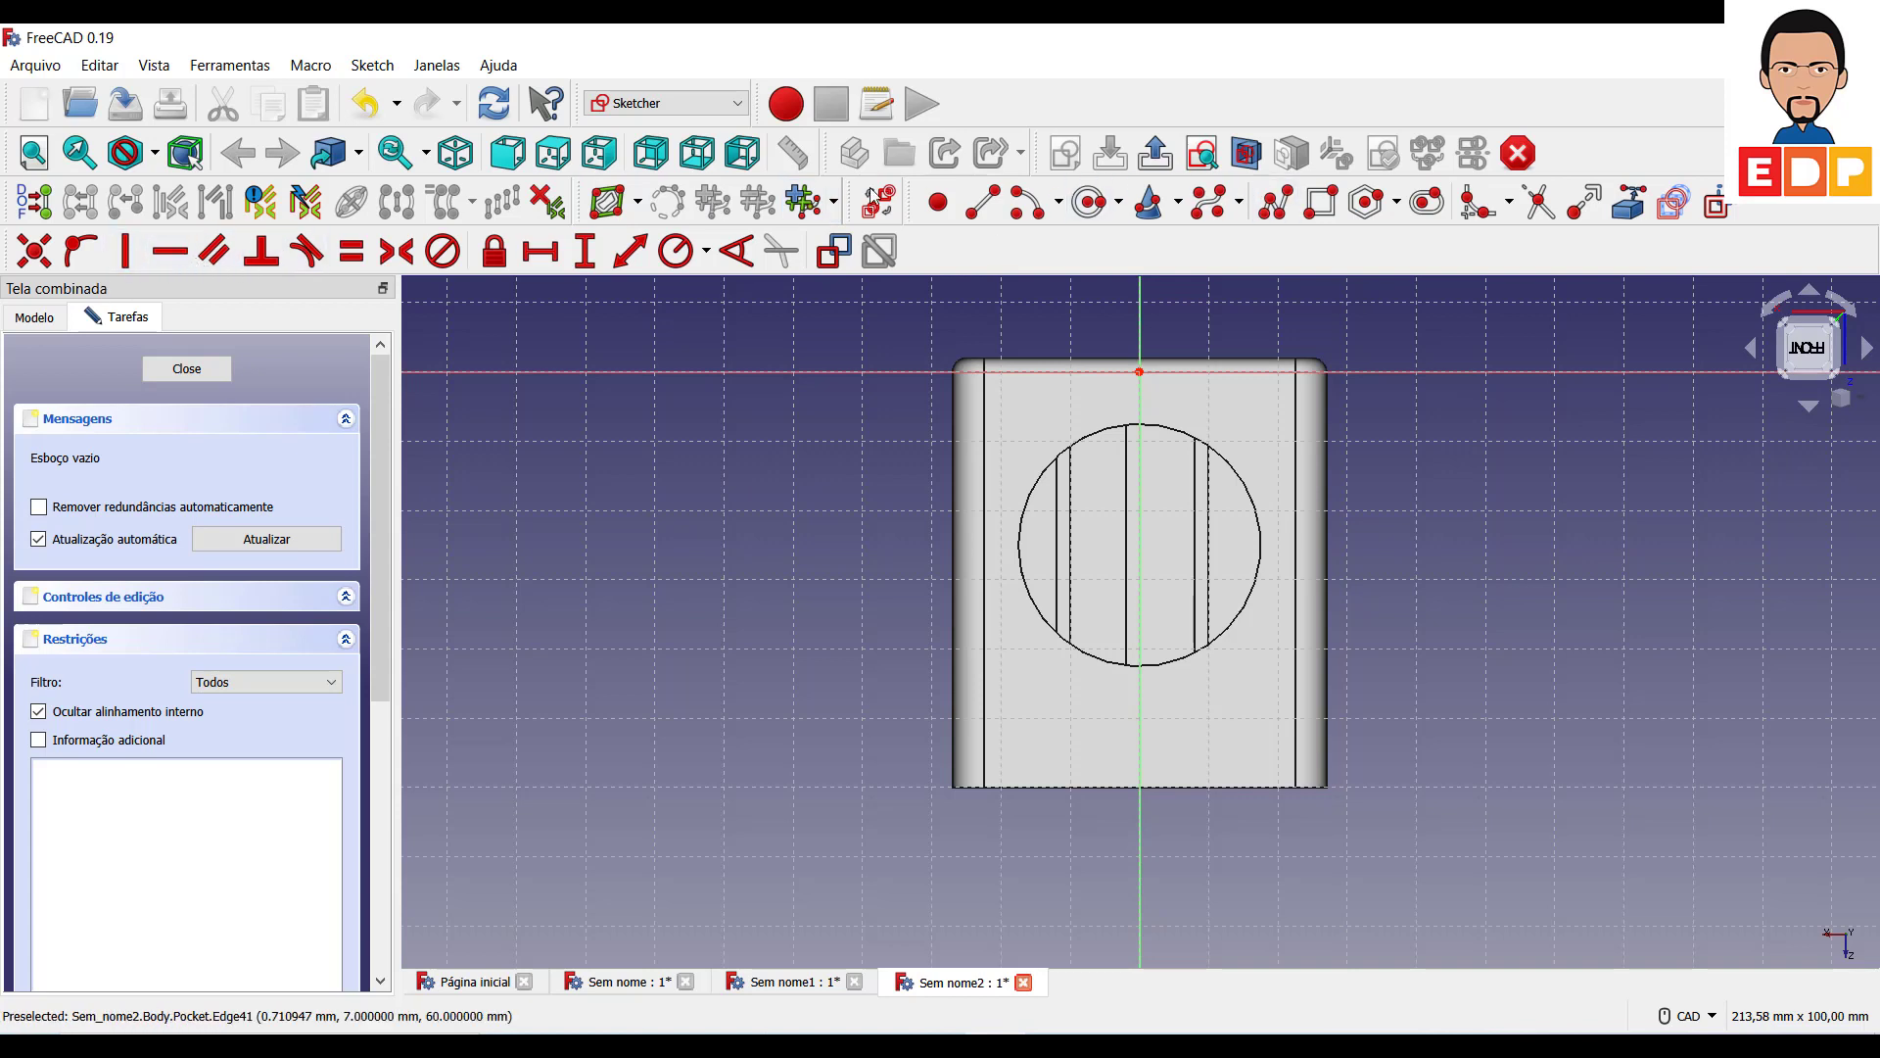
Draw a horizontal base line under the box and constrain its length to 102,5 mm.
click(983, 200)
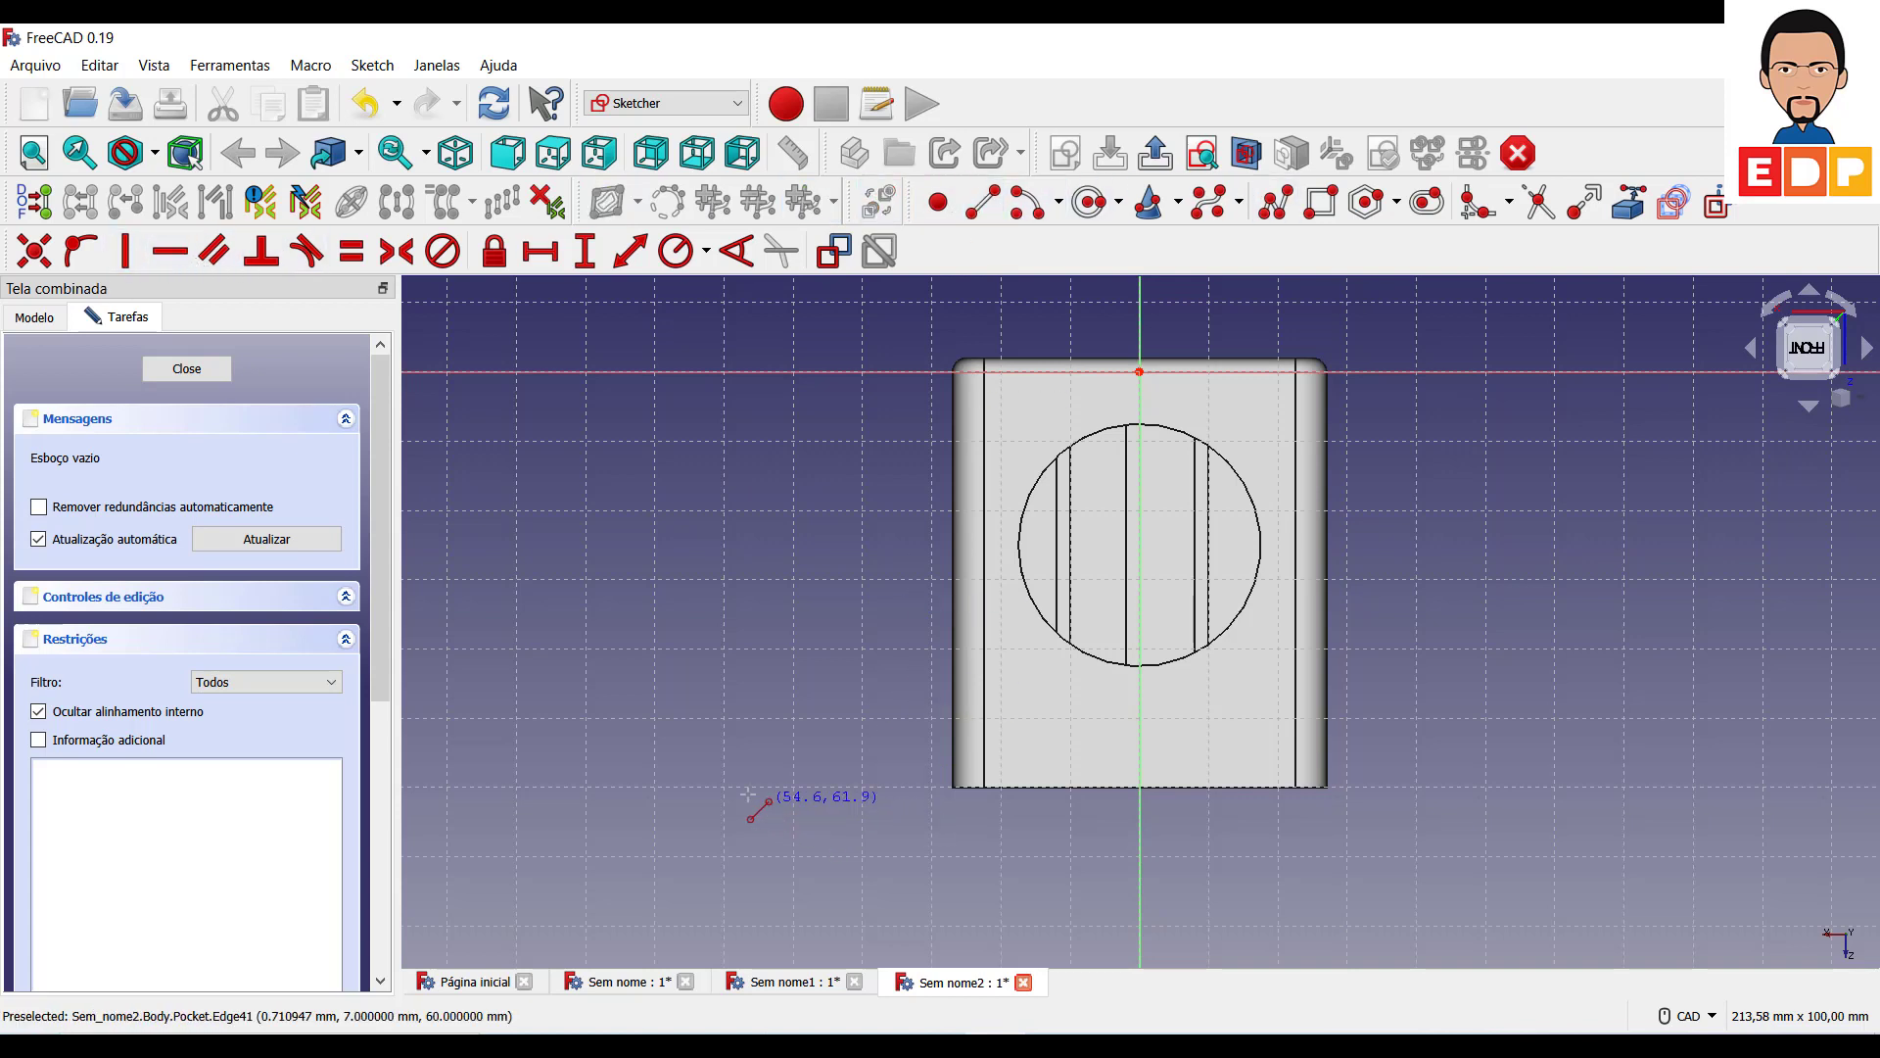
click(723, 784)
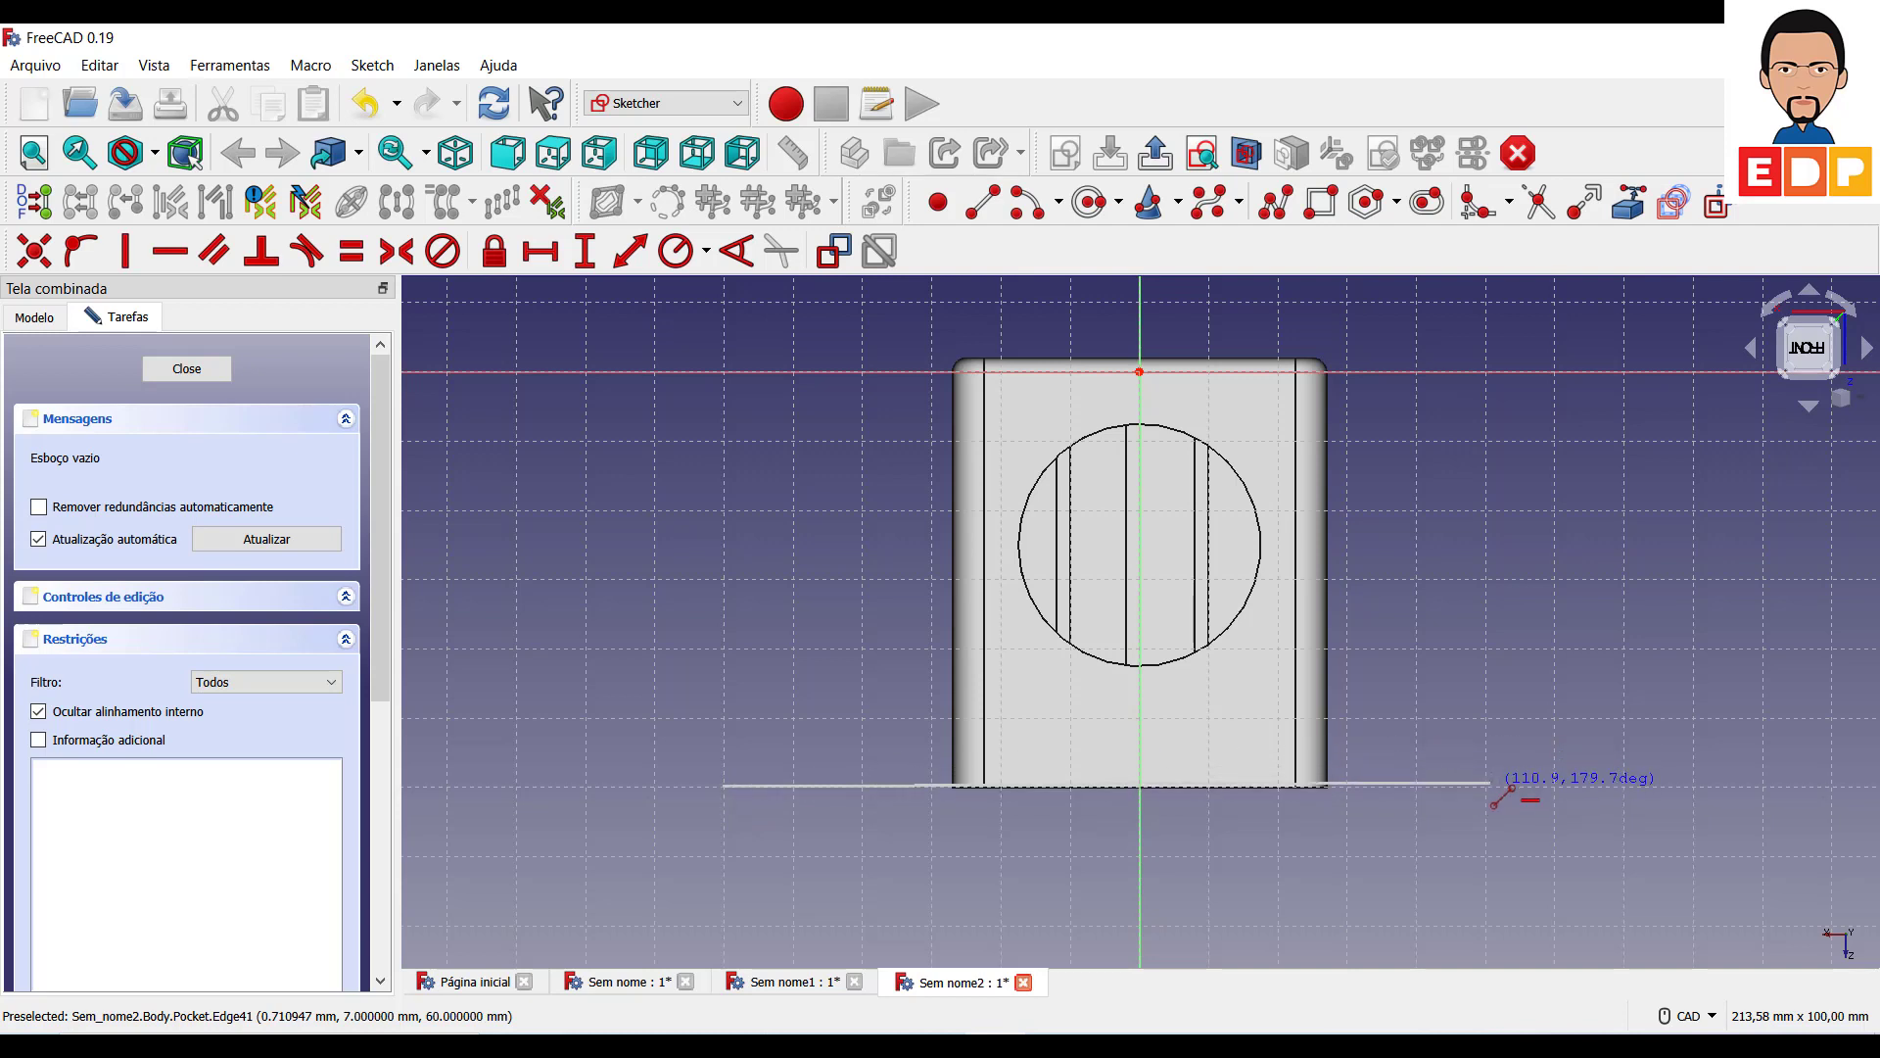
click(1492, 785)
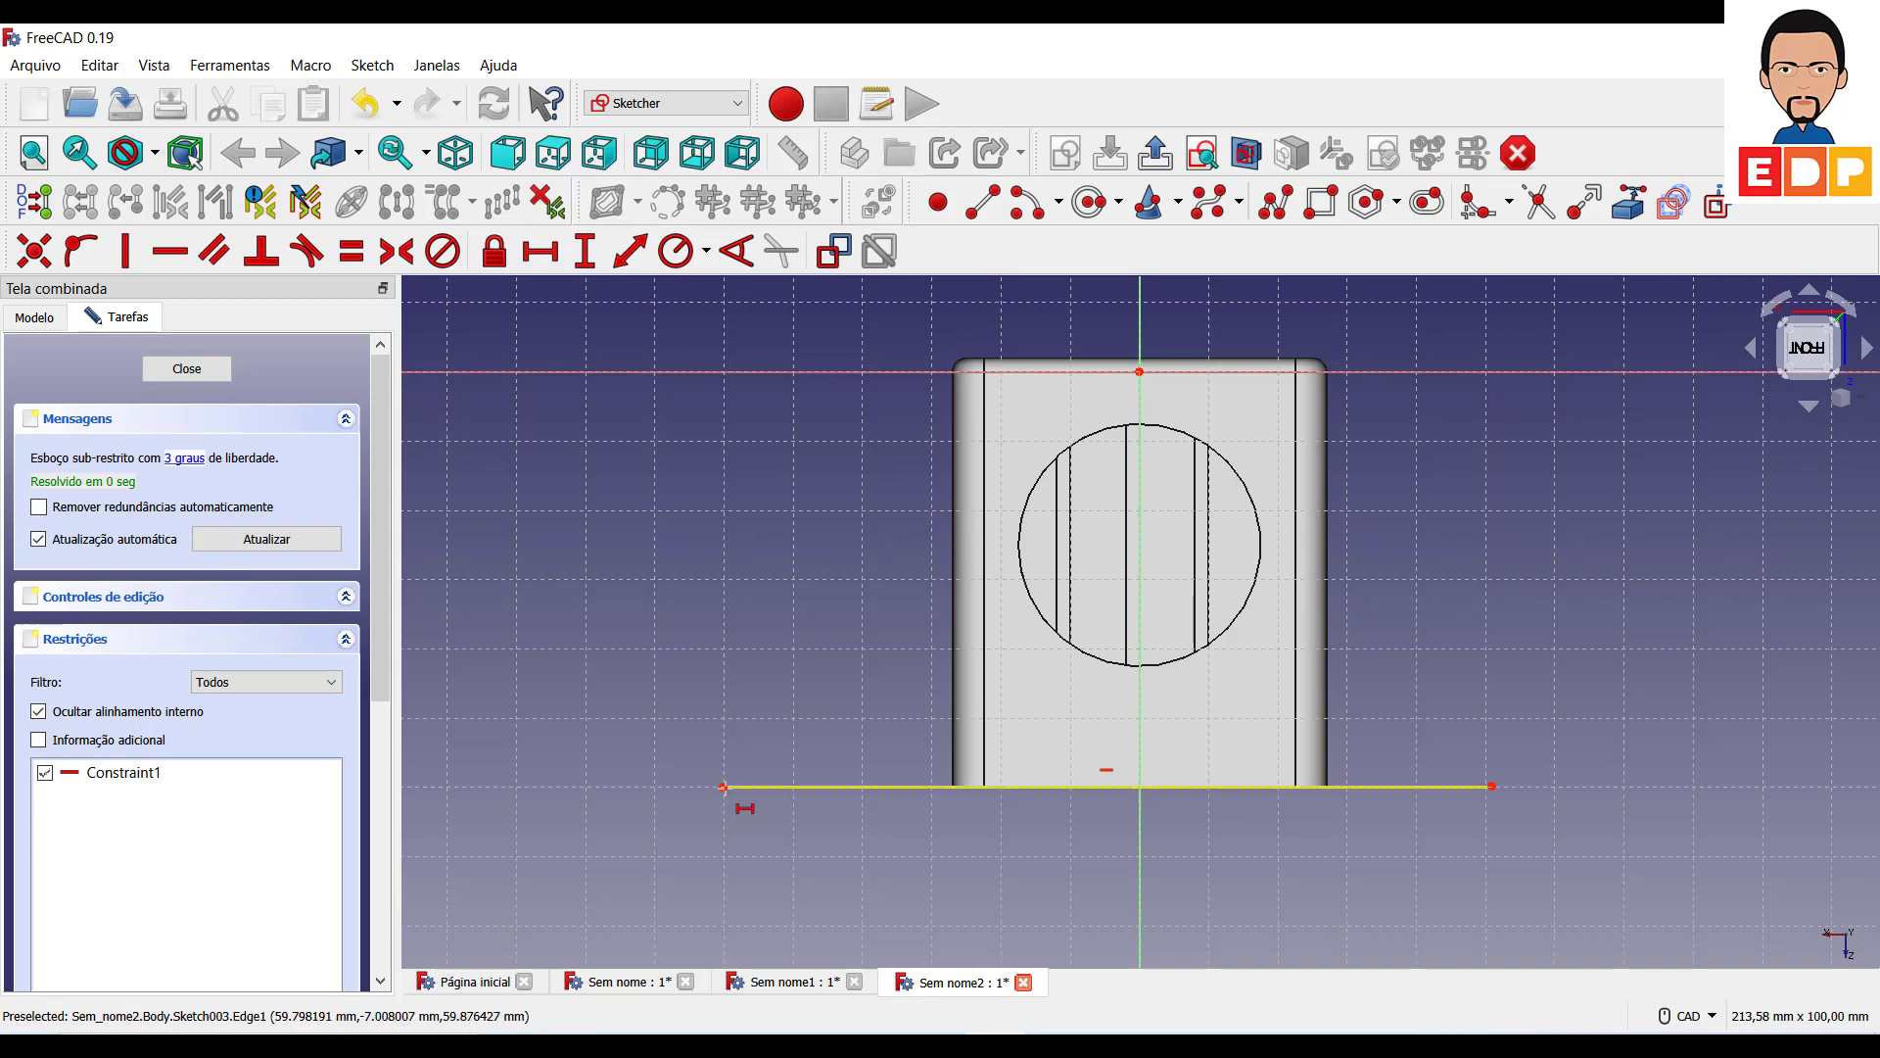
key(Escape)
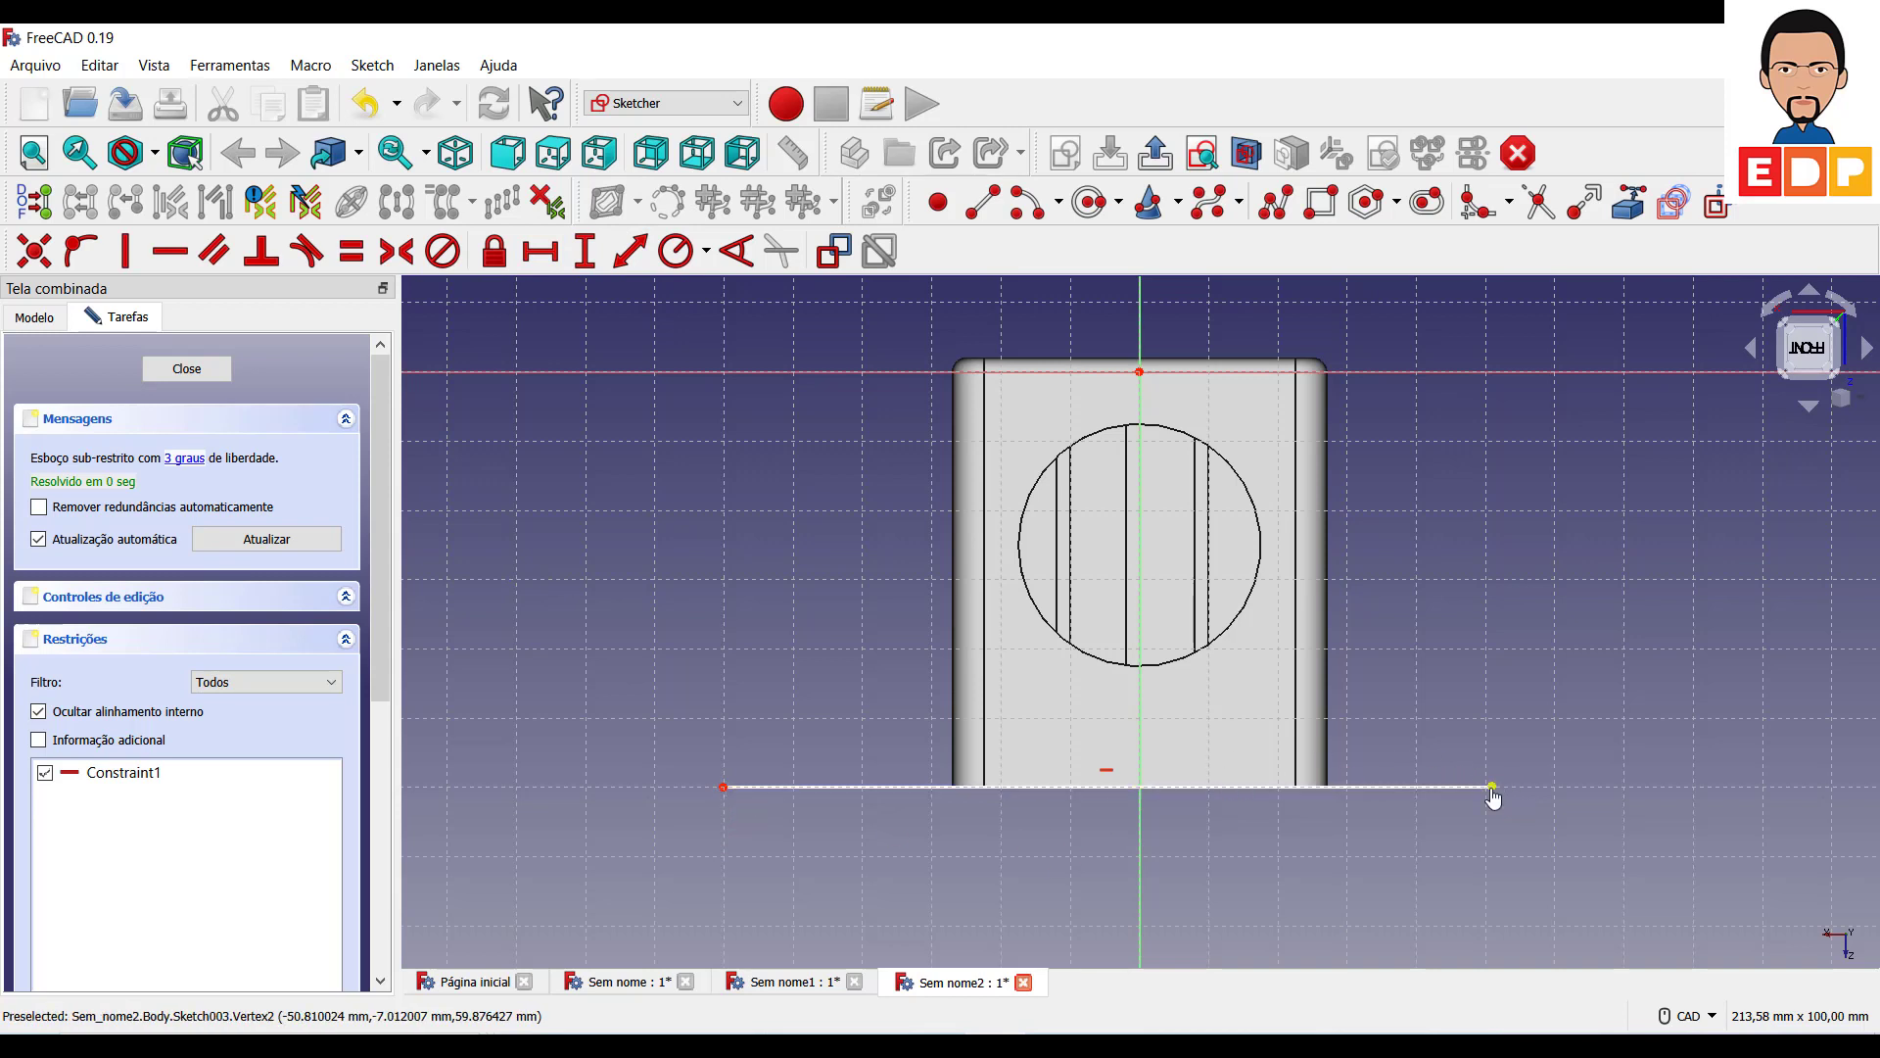
click(1493, 786)
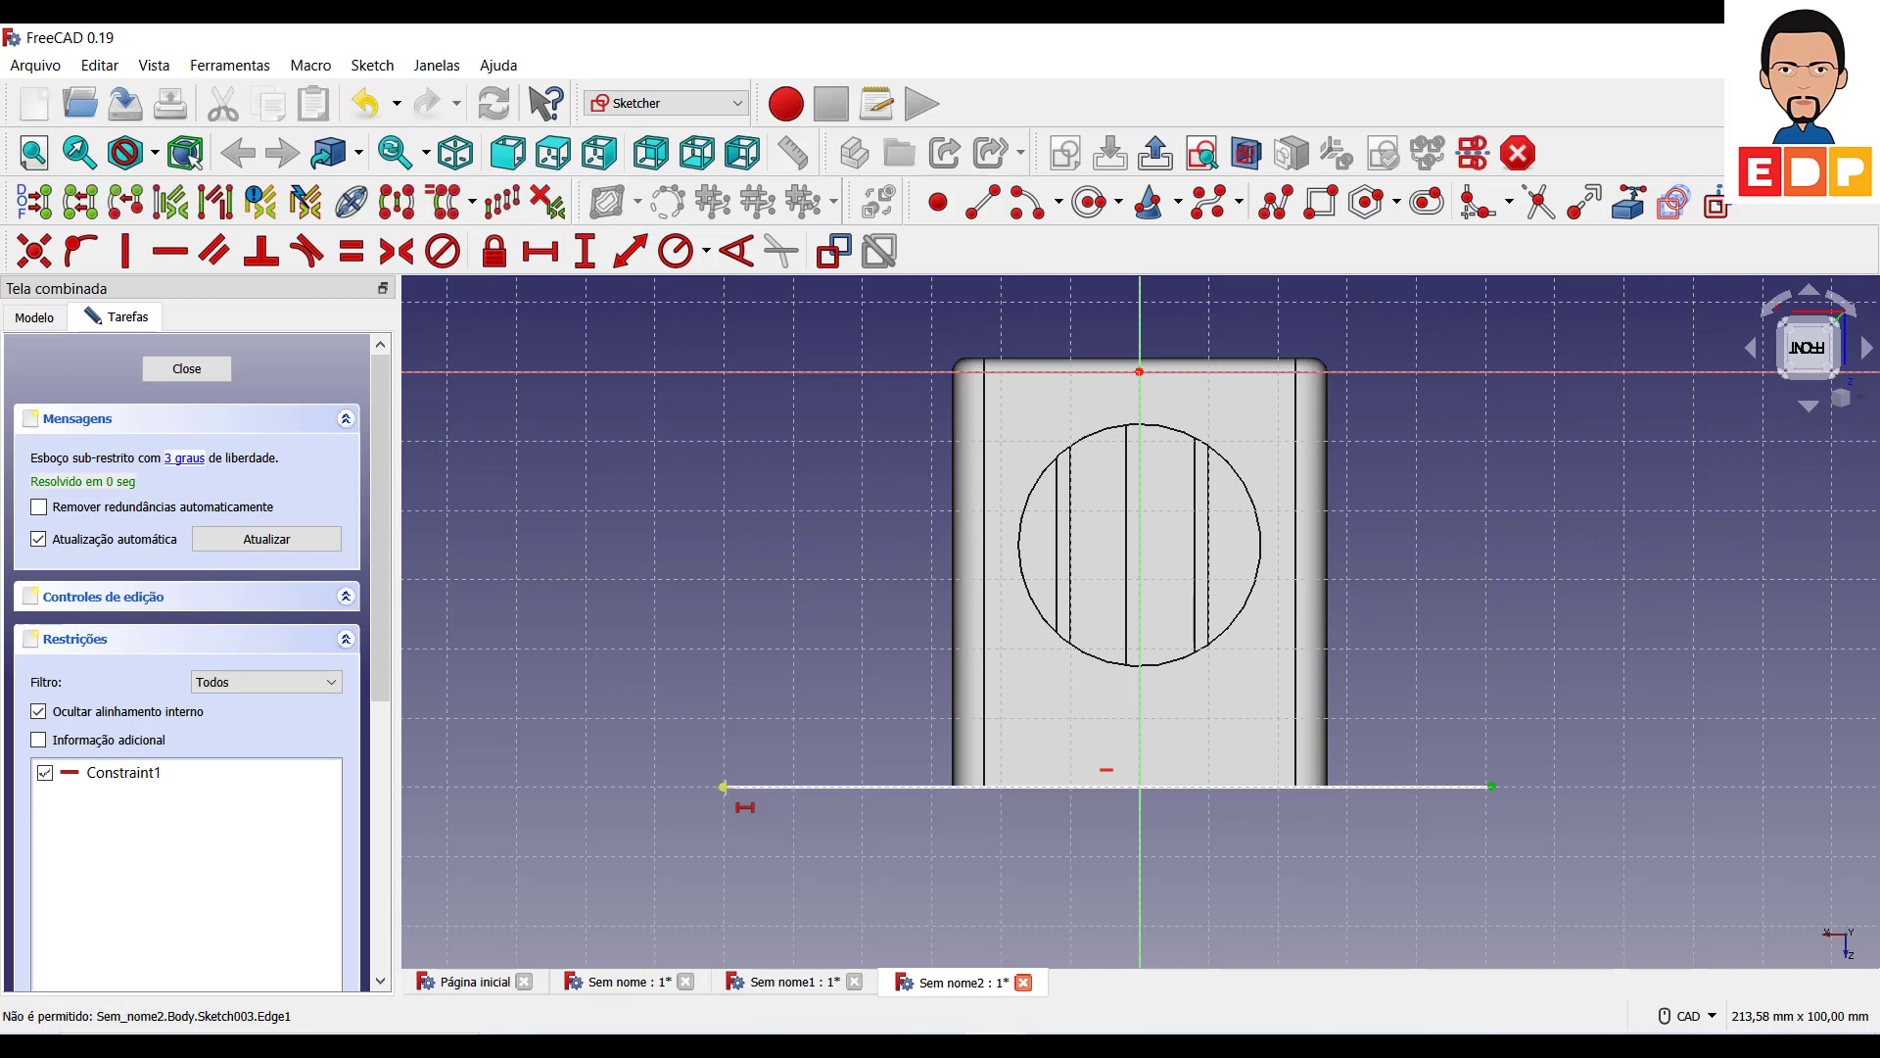
click(723, 786)
text(102)
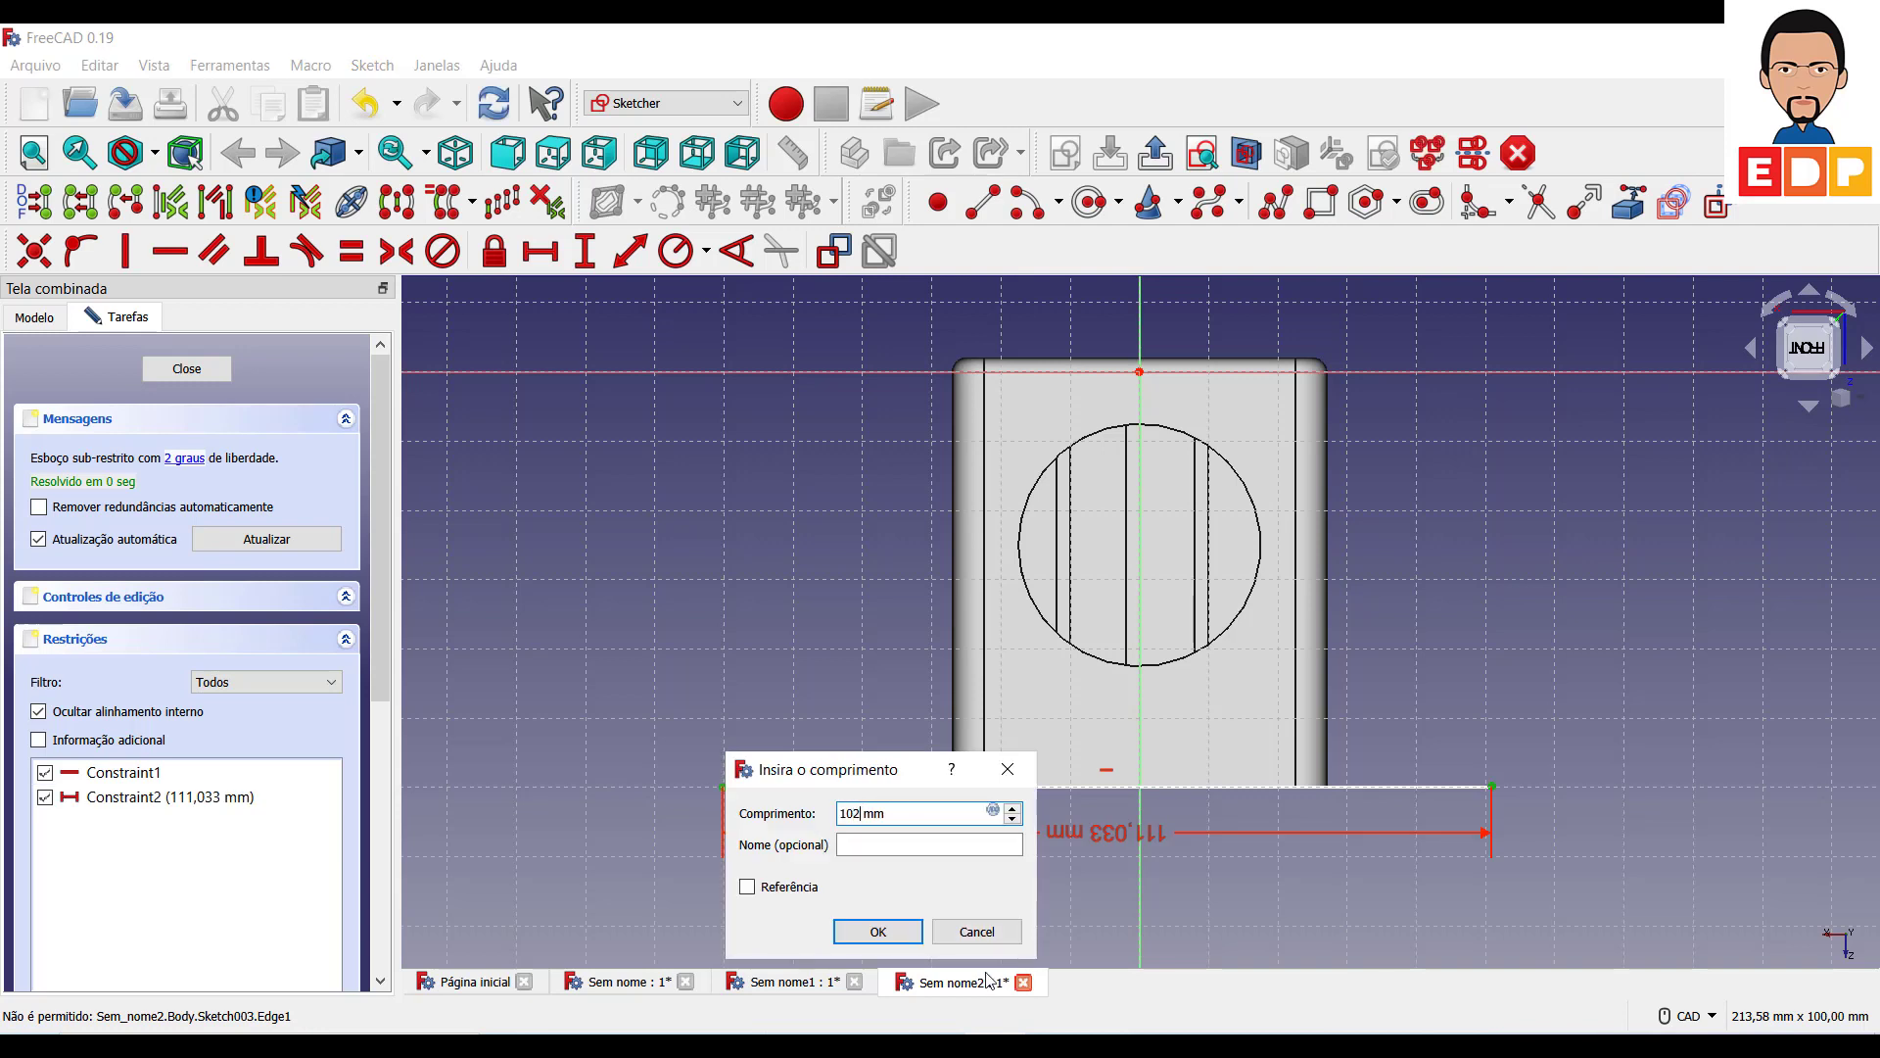
text(,5)
key(Return)
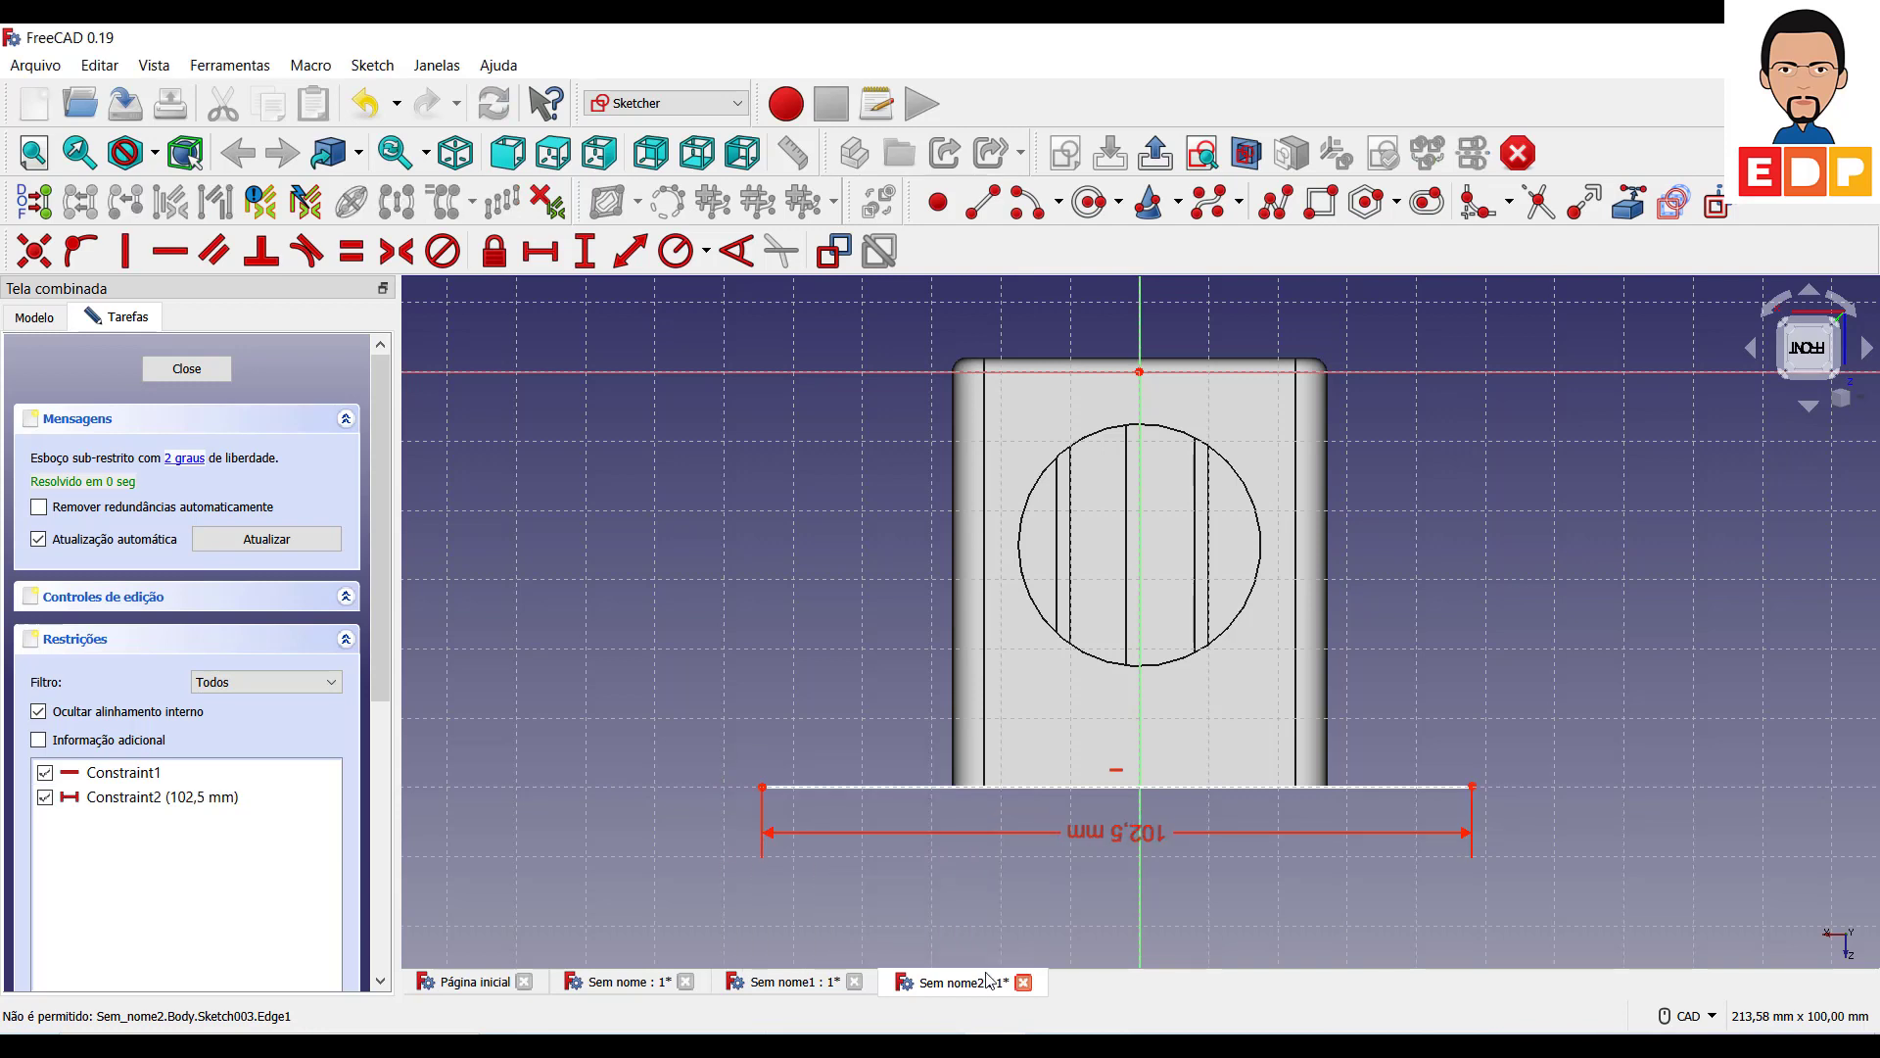
scroll(754, 541, up, 1)
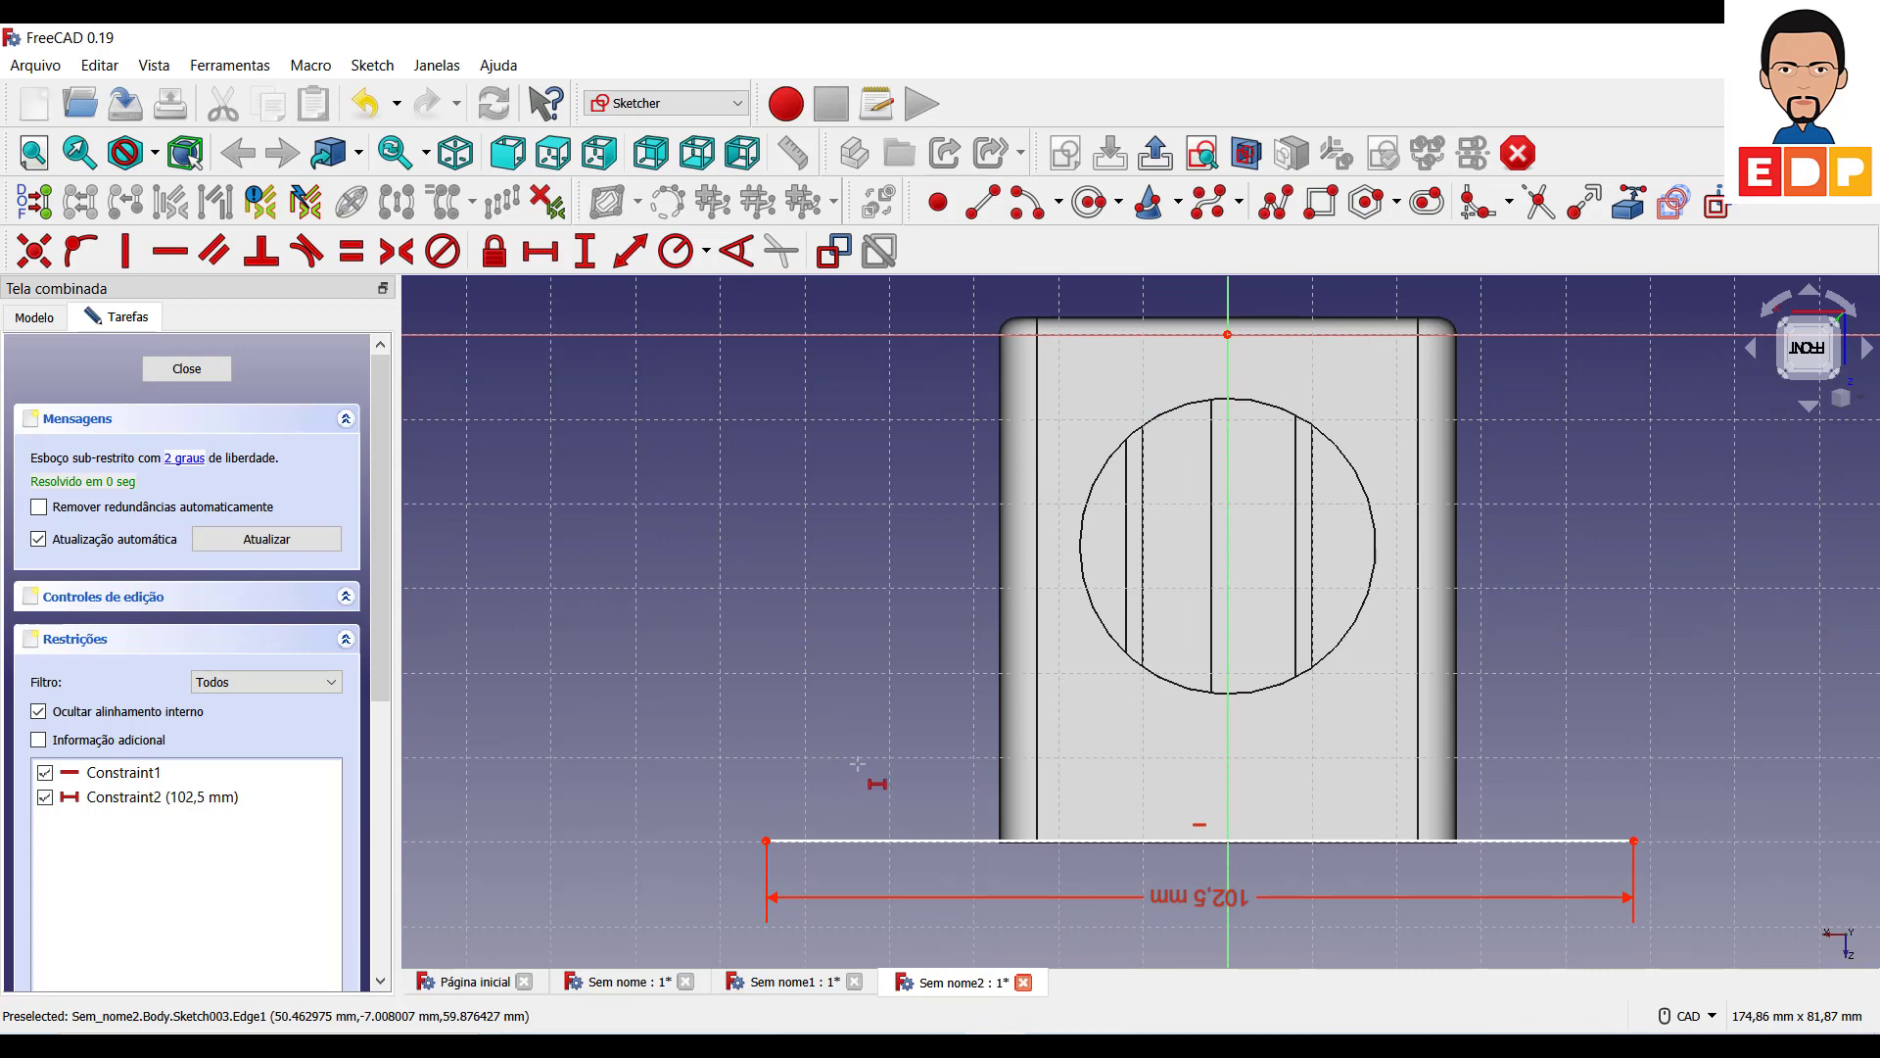
middle_drag(857, 763, 839, 690)
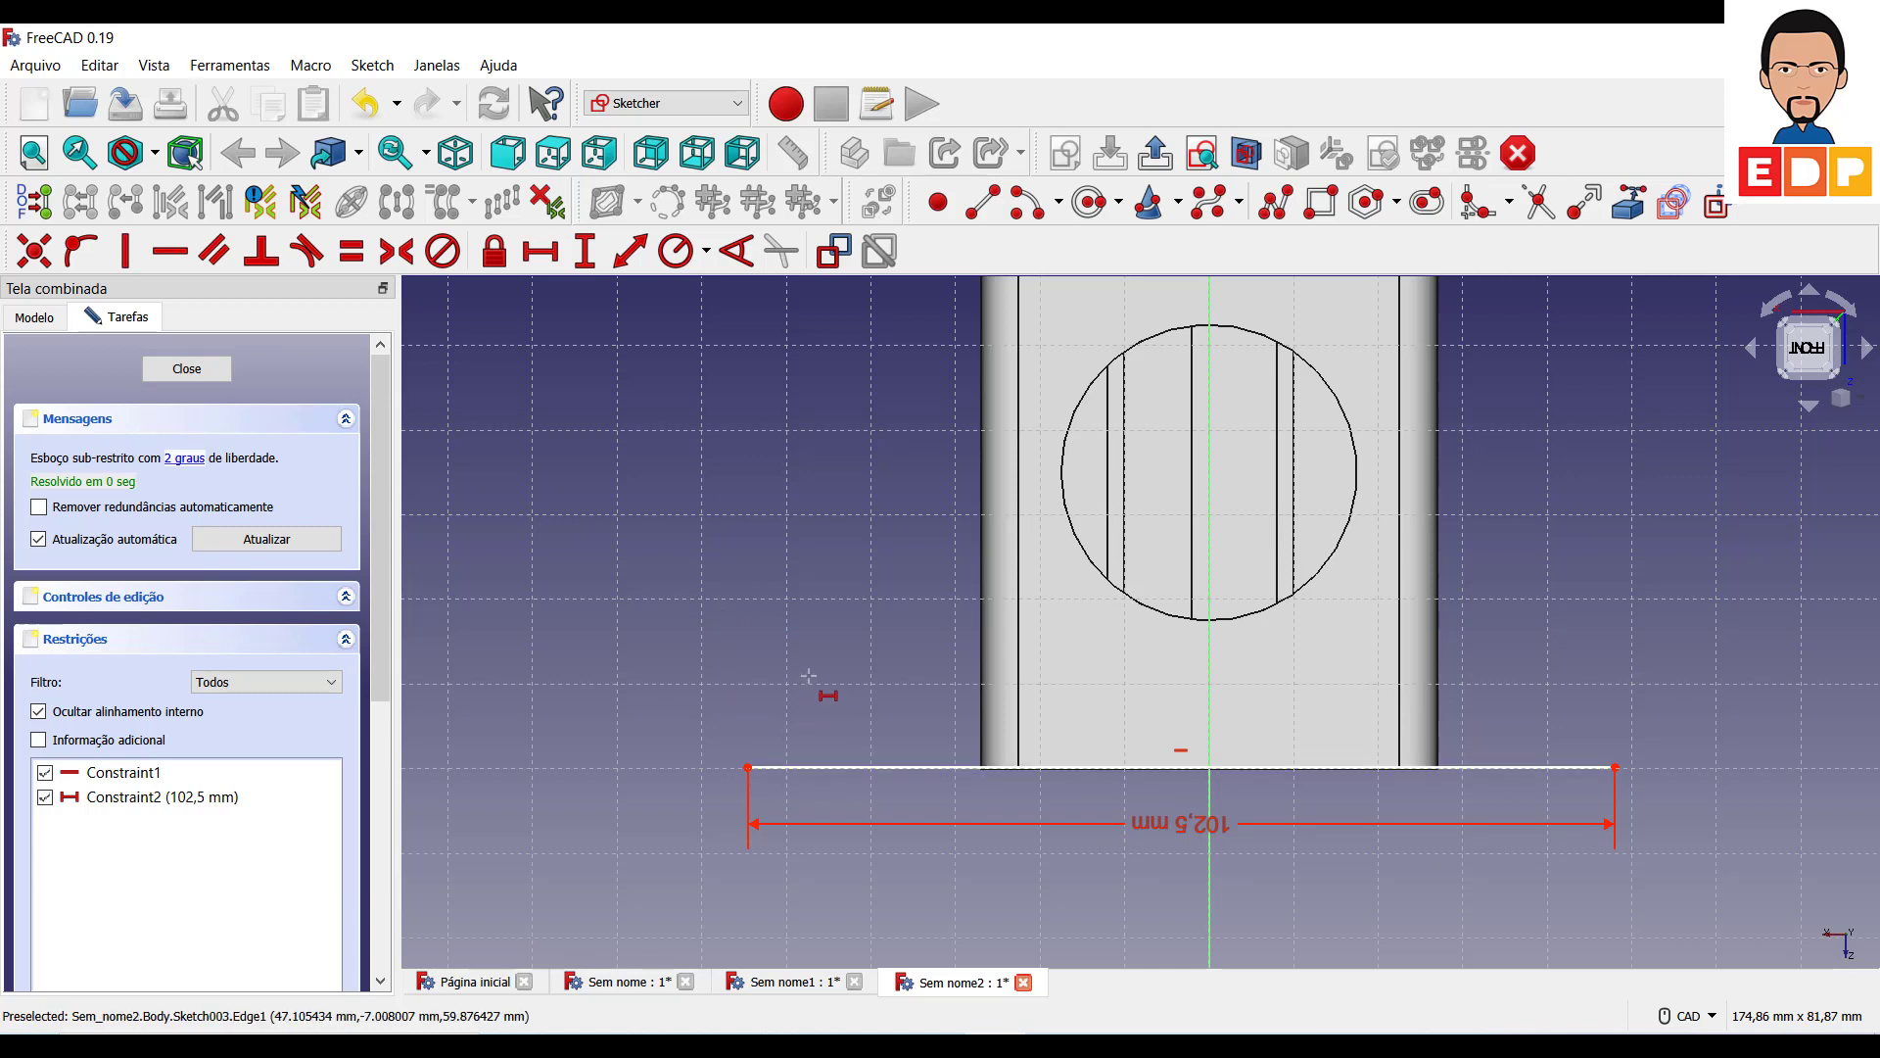
Draw two small circles above the base line's left and right ends.
click(1090, 204)
click(747, 735)
click(759, 733)
click(1613, 738)
click(1619, 728)
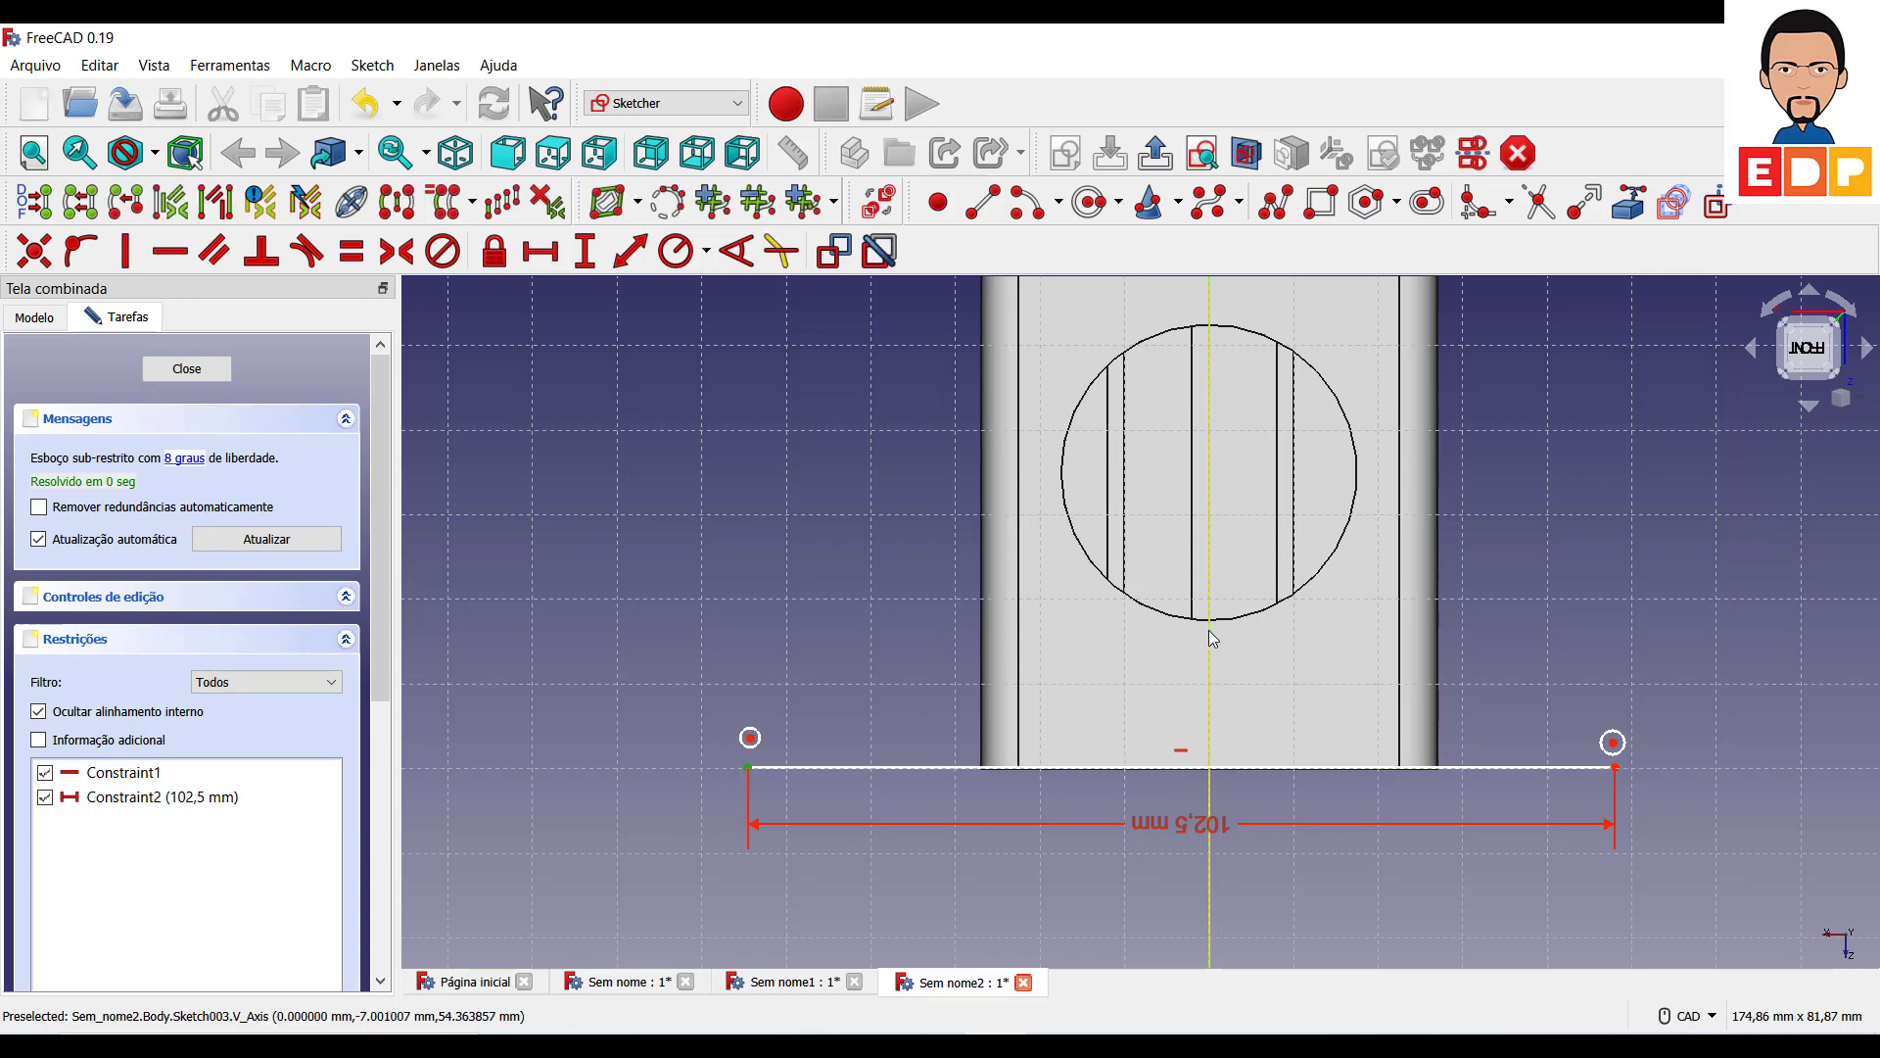
Set the line's left end 47,5 mm horizontally from the sketch origin.
scroll(1261, 547, up, 2)
scroll(1261, 547, down, 3)
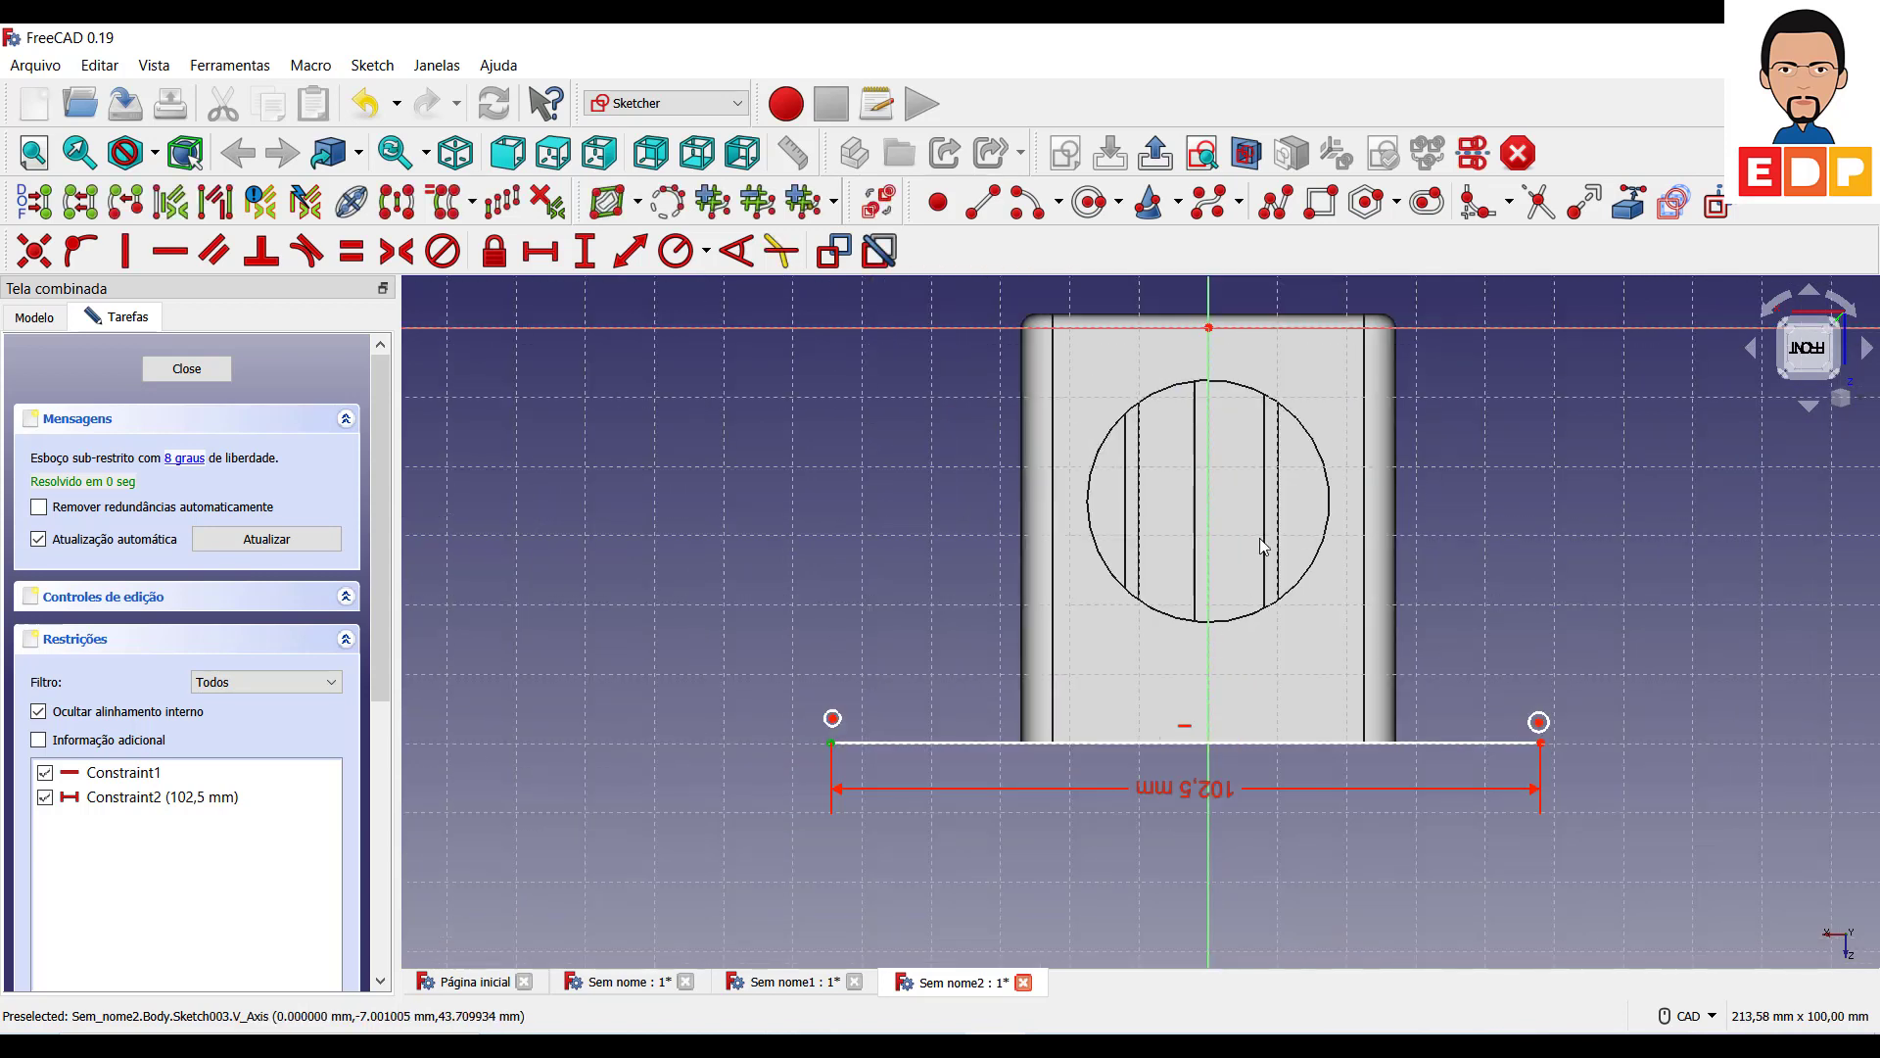
click(1210, 328)
click(529, 253)
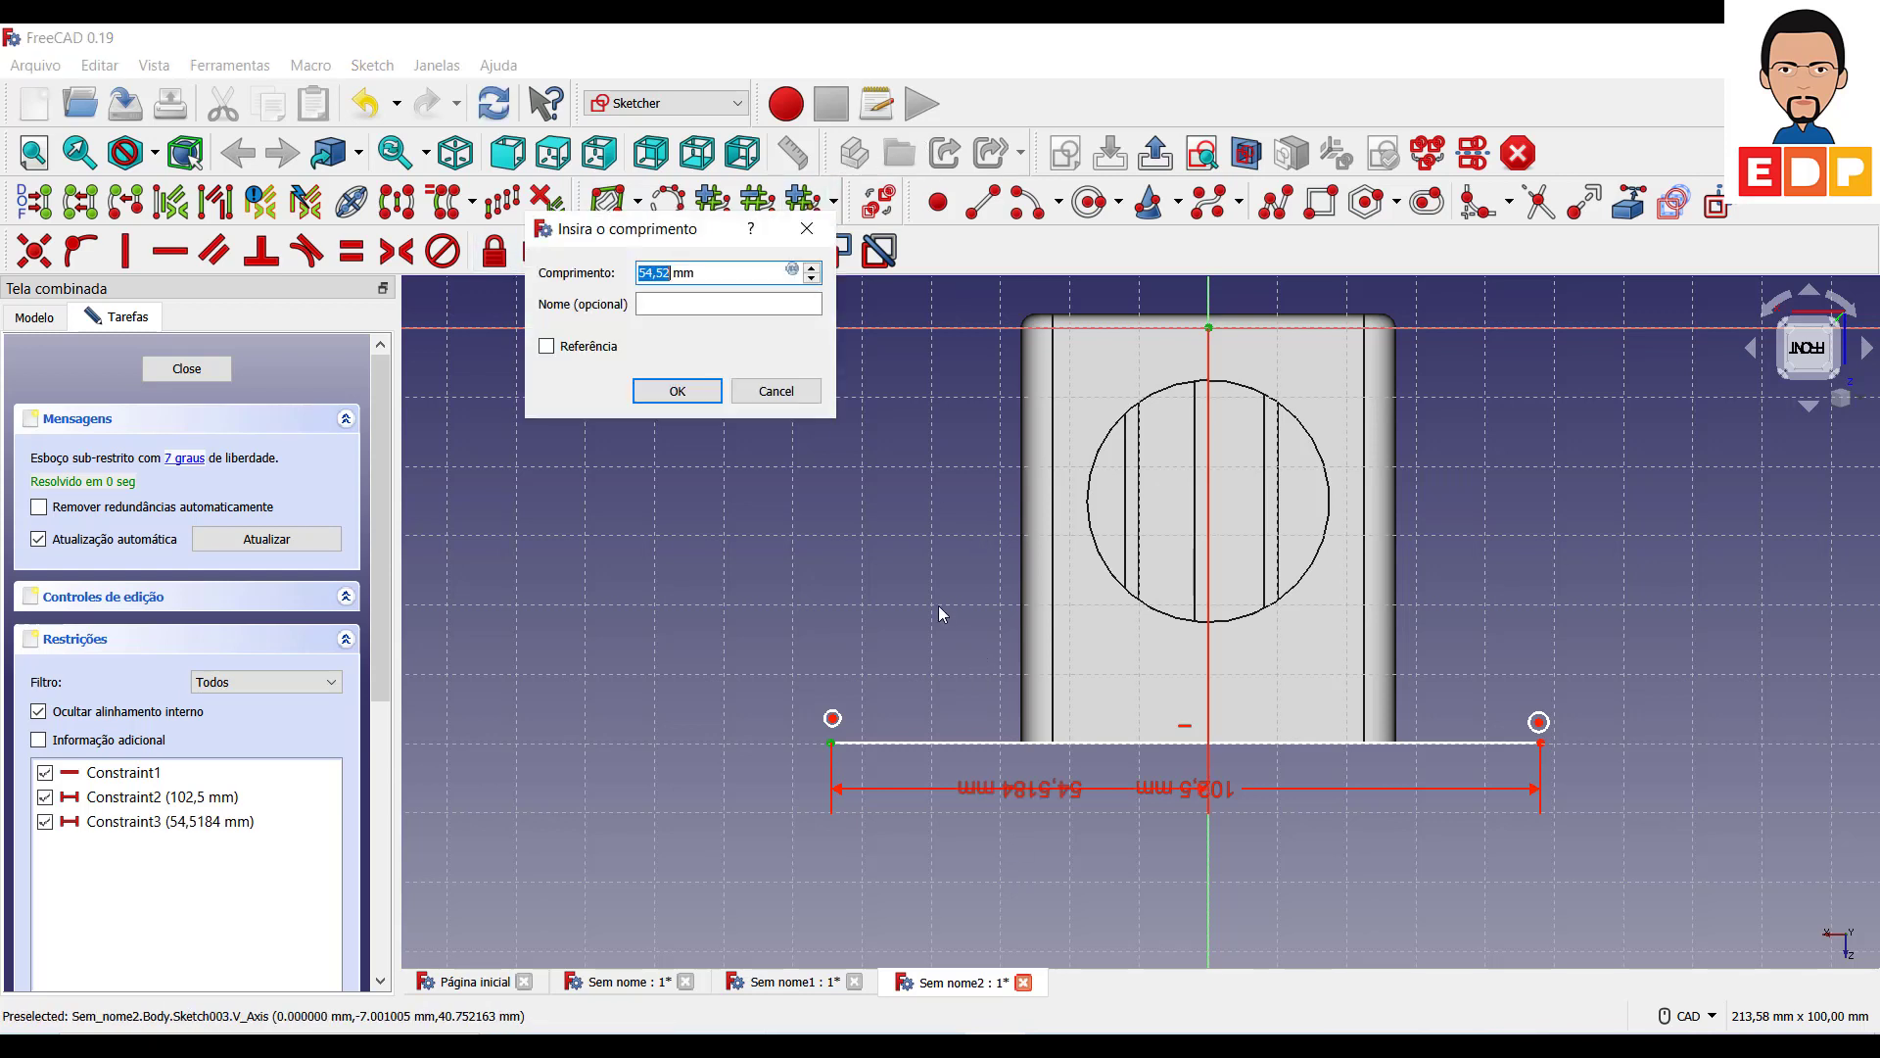
text(47)
key(Return)
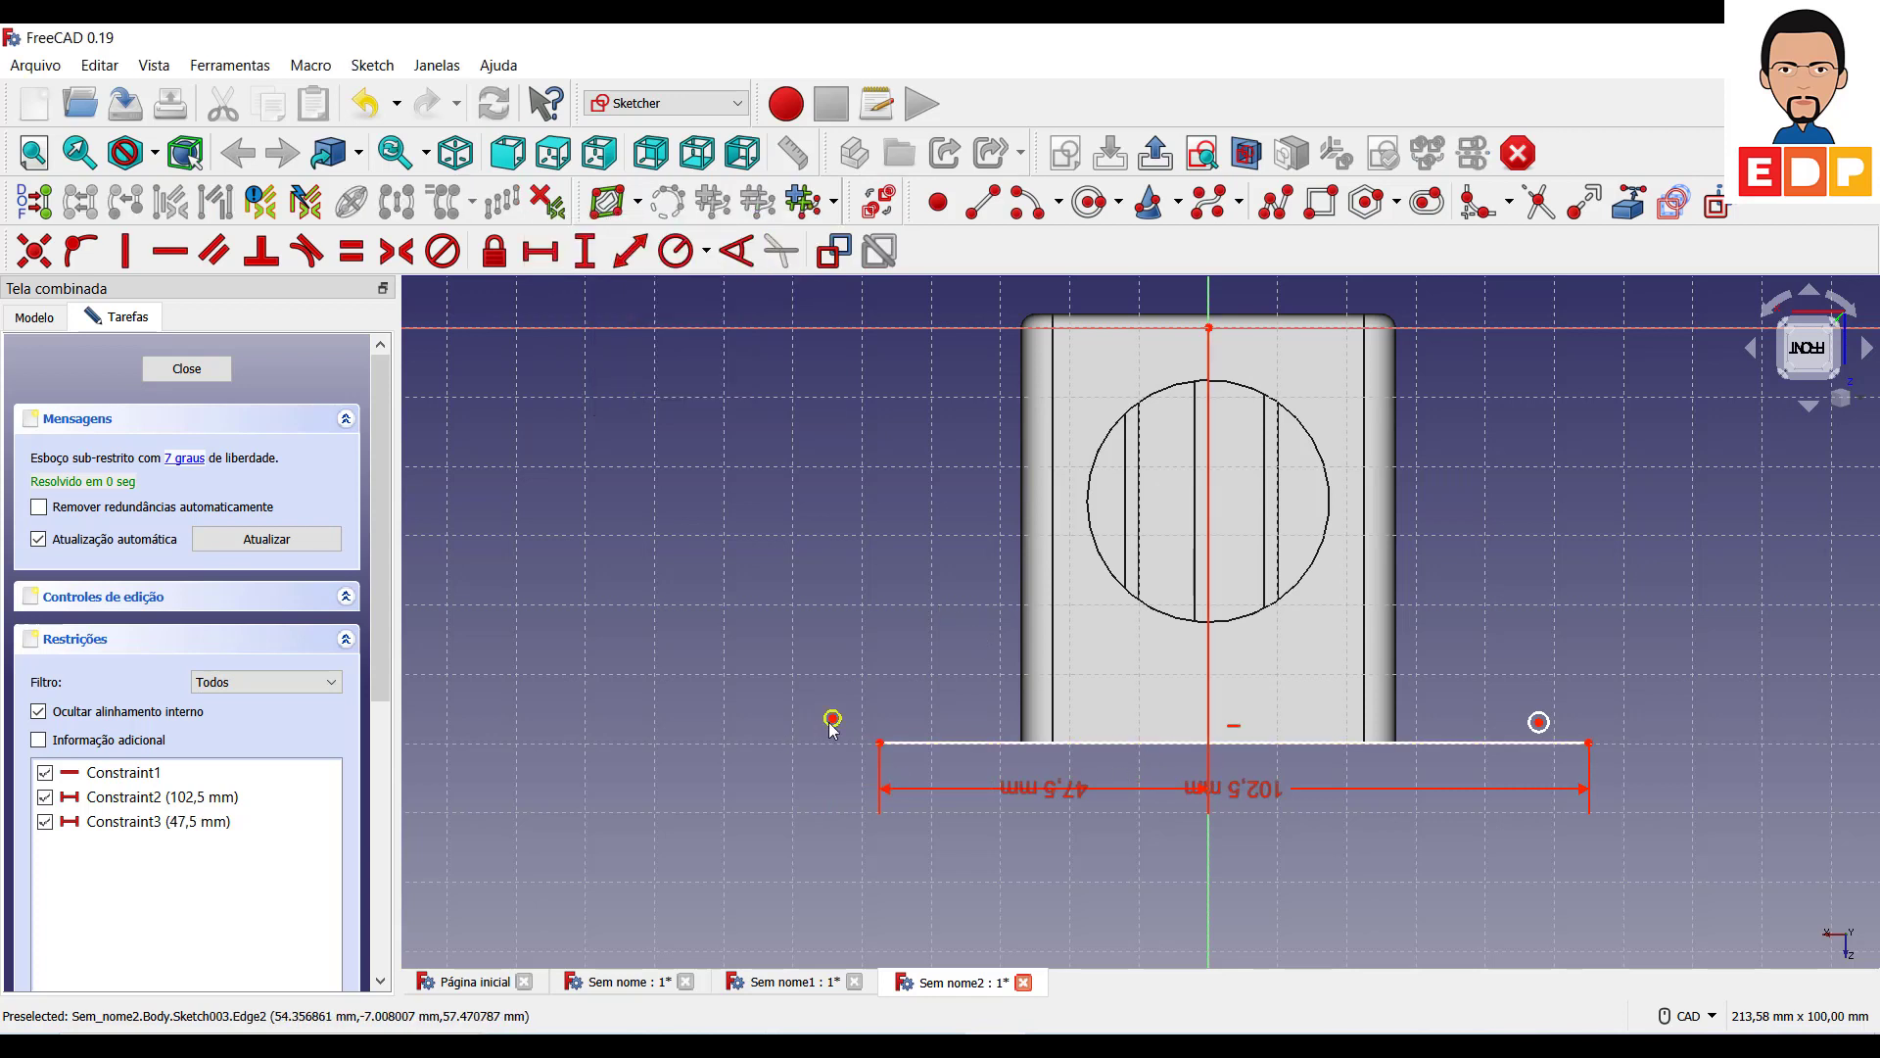
Reposition the circles and the 47,5 mm dimension, then select both circles.
drag(832, 718, 882, 711)
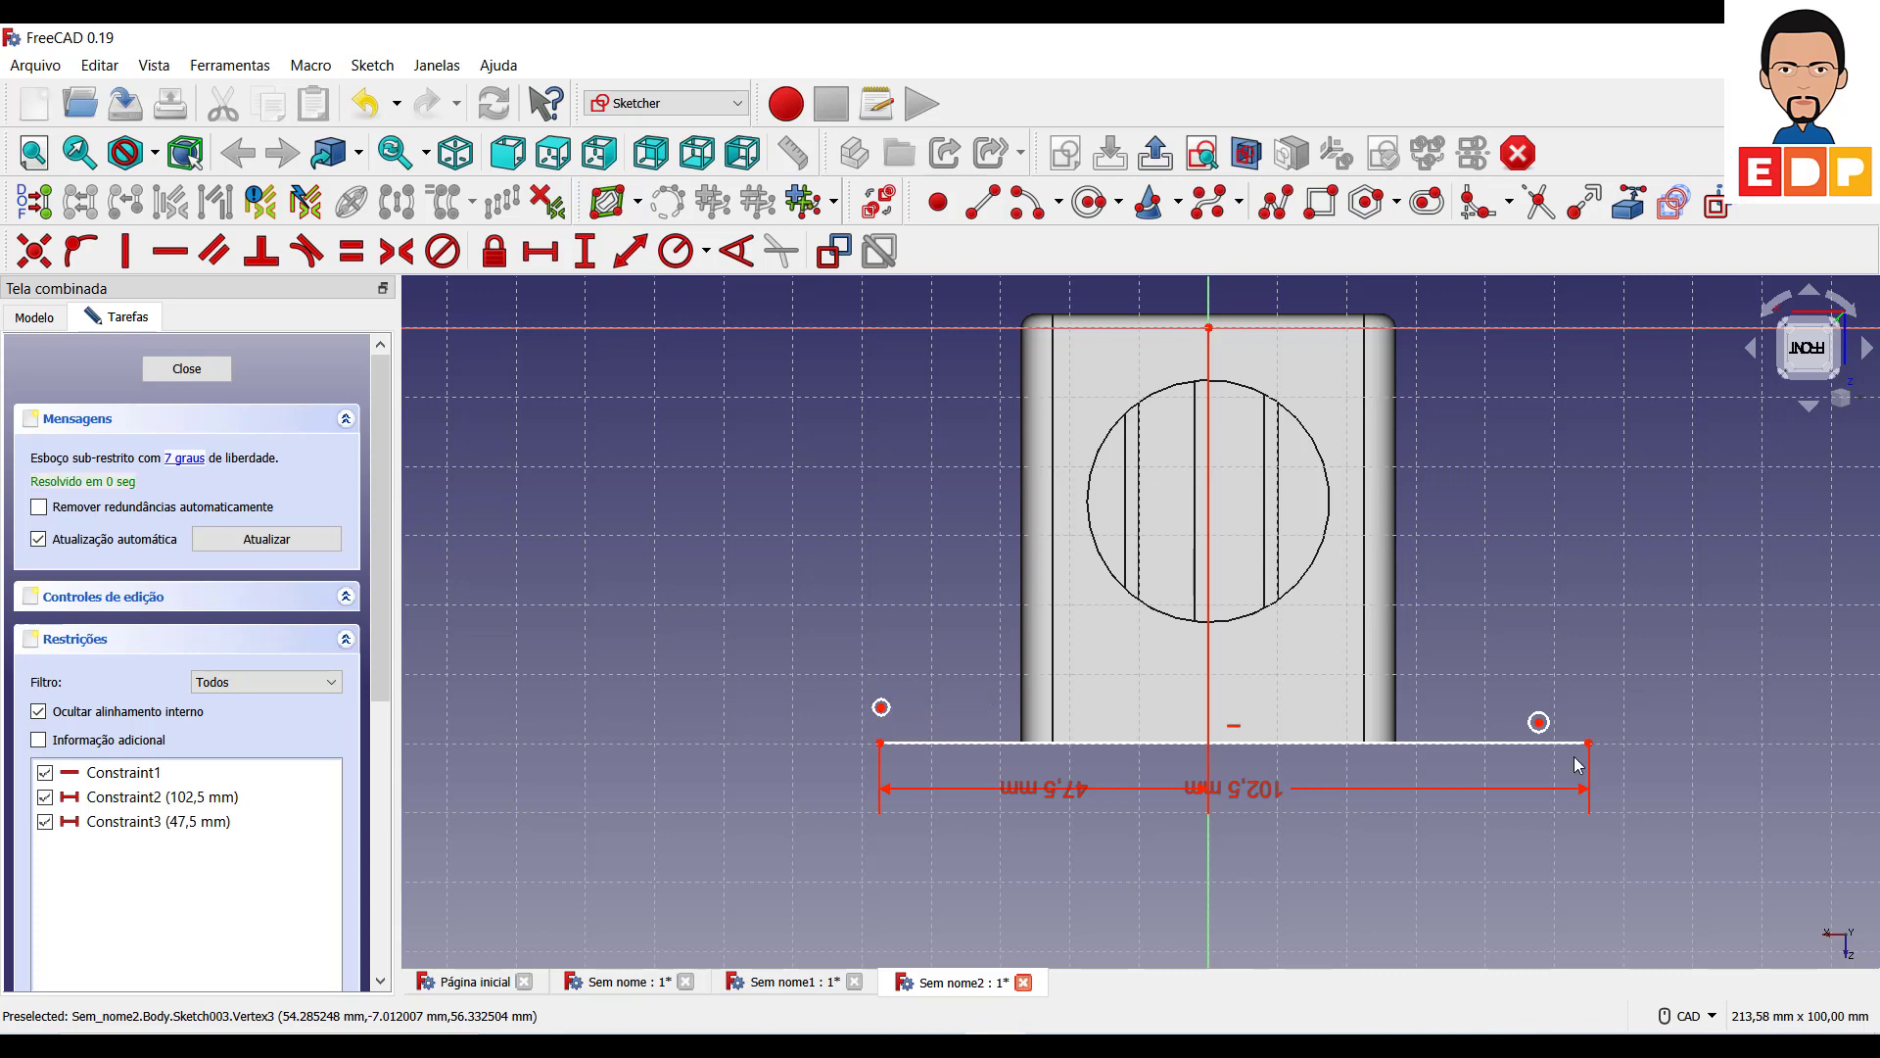
drag(1538, 722, 1592, 704)
drag(1056, 795, 1053, 886)
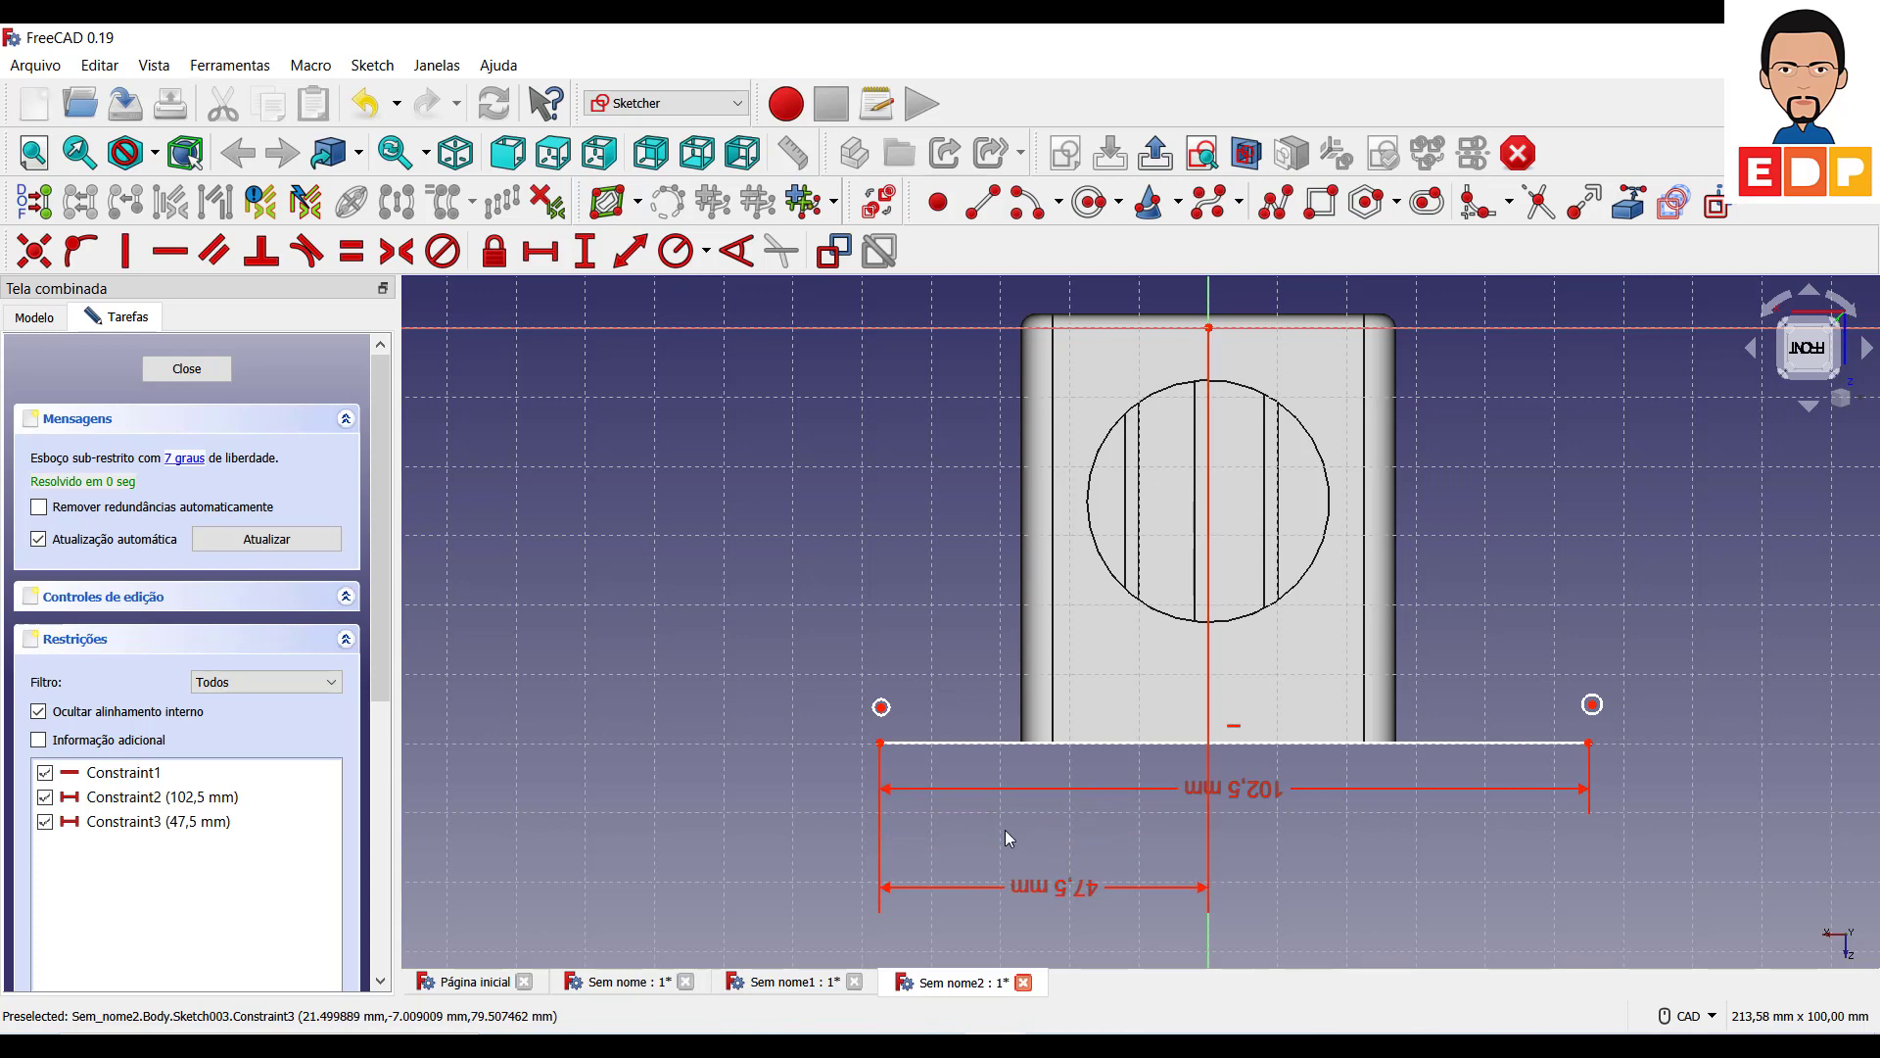
click(881, 706)
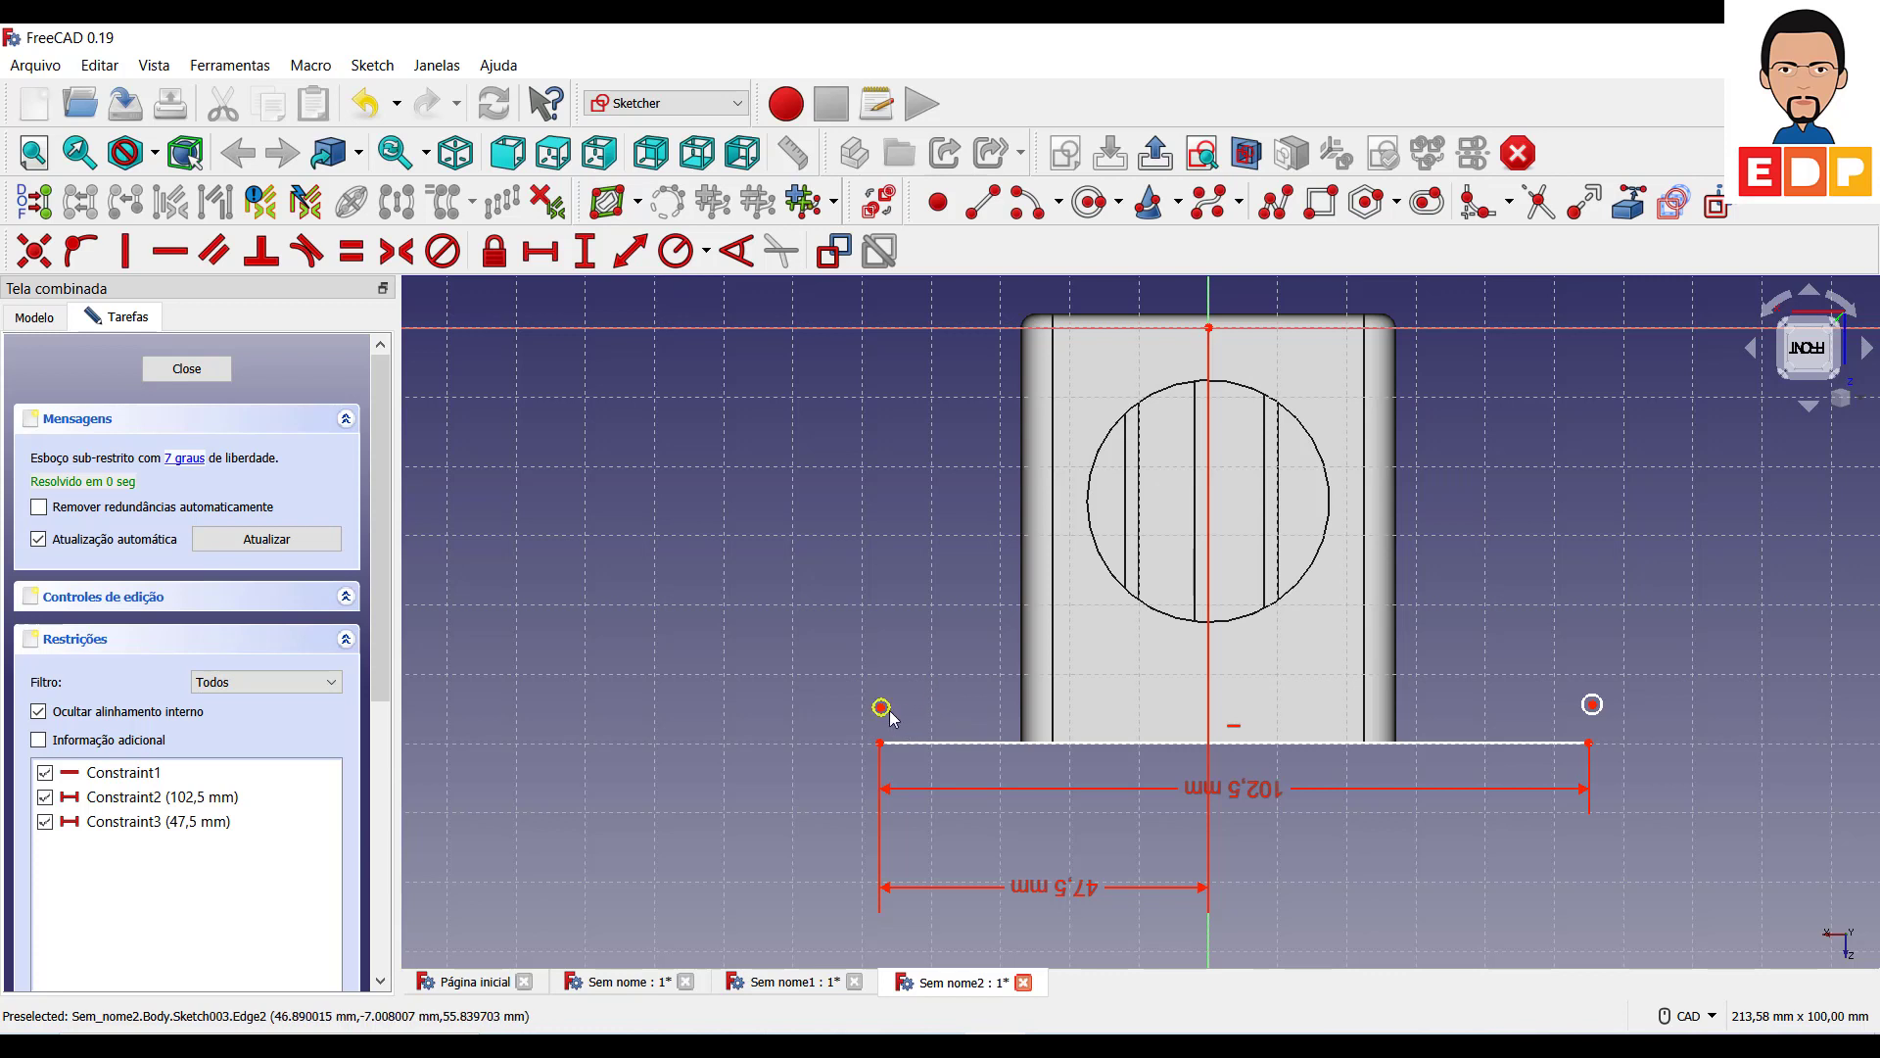
click(1603, 705)
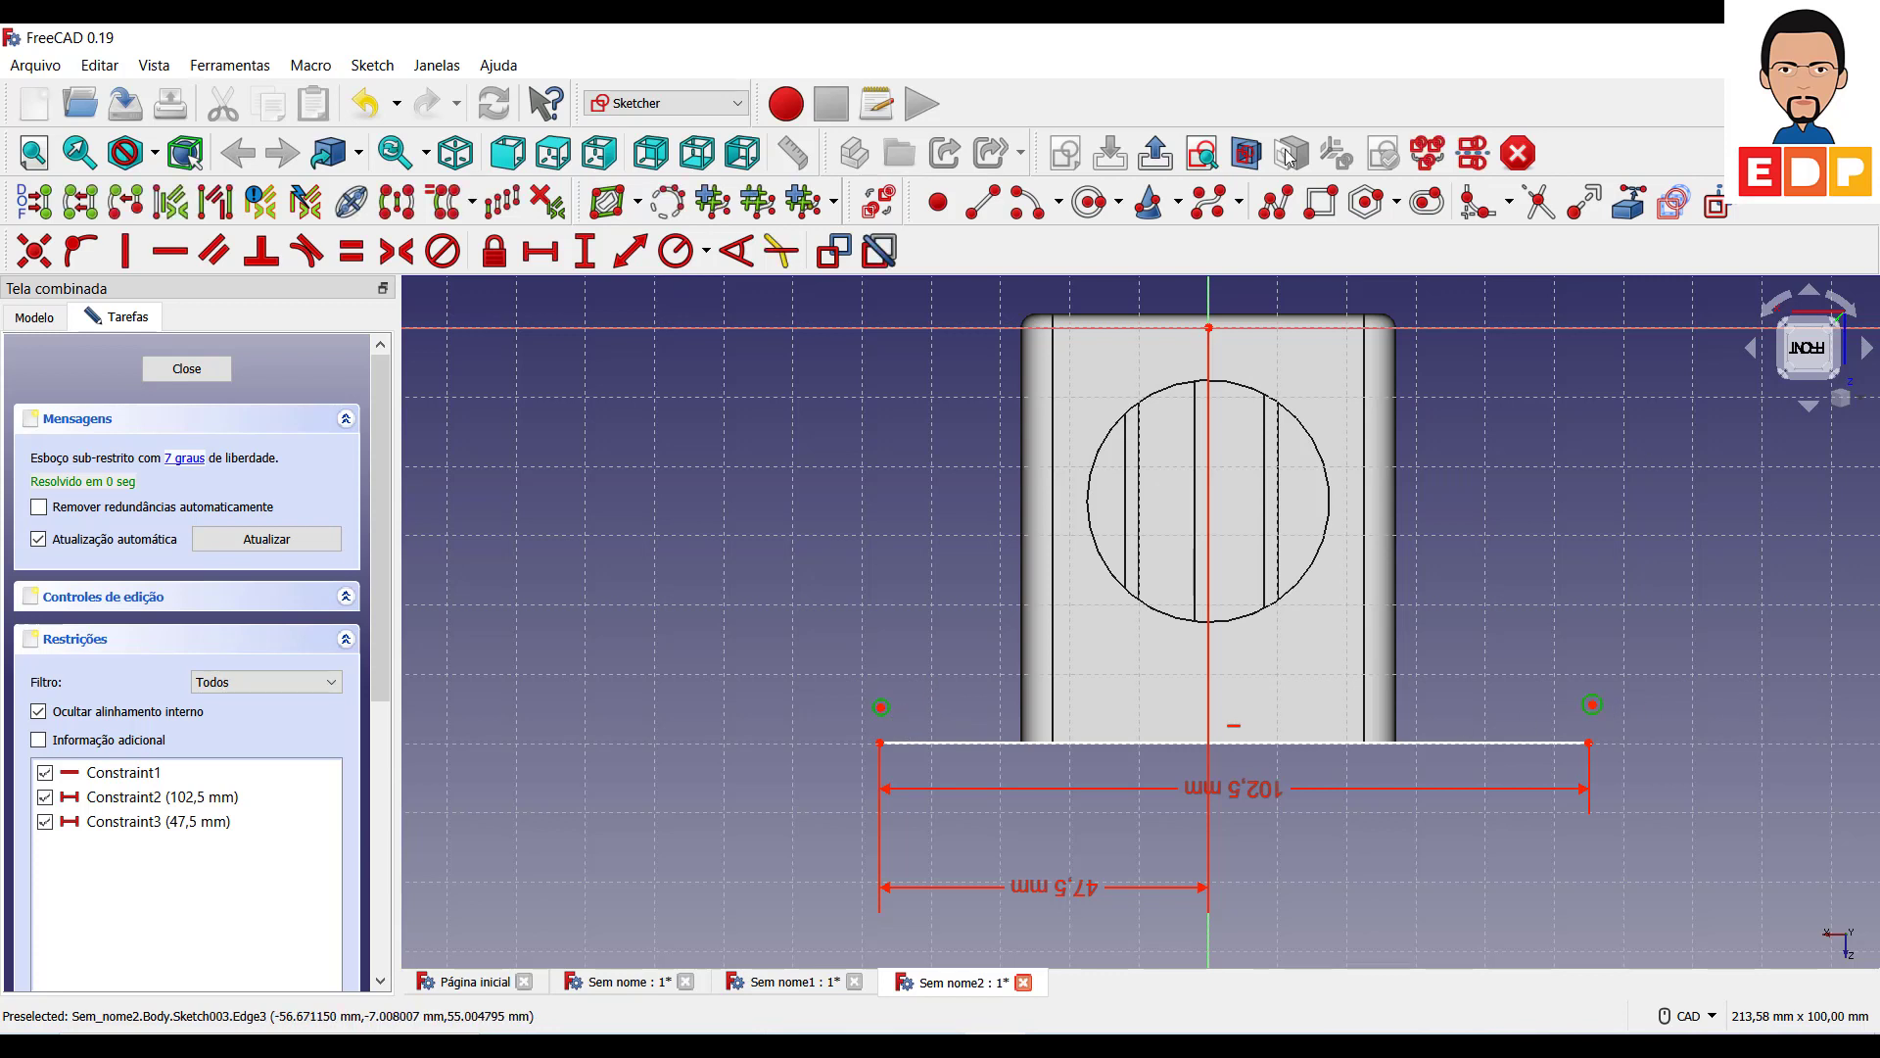
Give both small circles an equal 2 mm diameter.
click(706, 251)
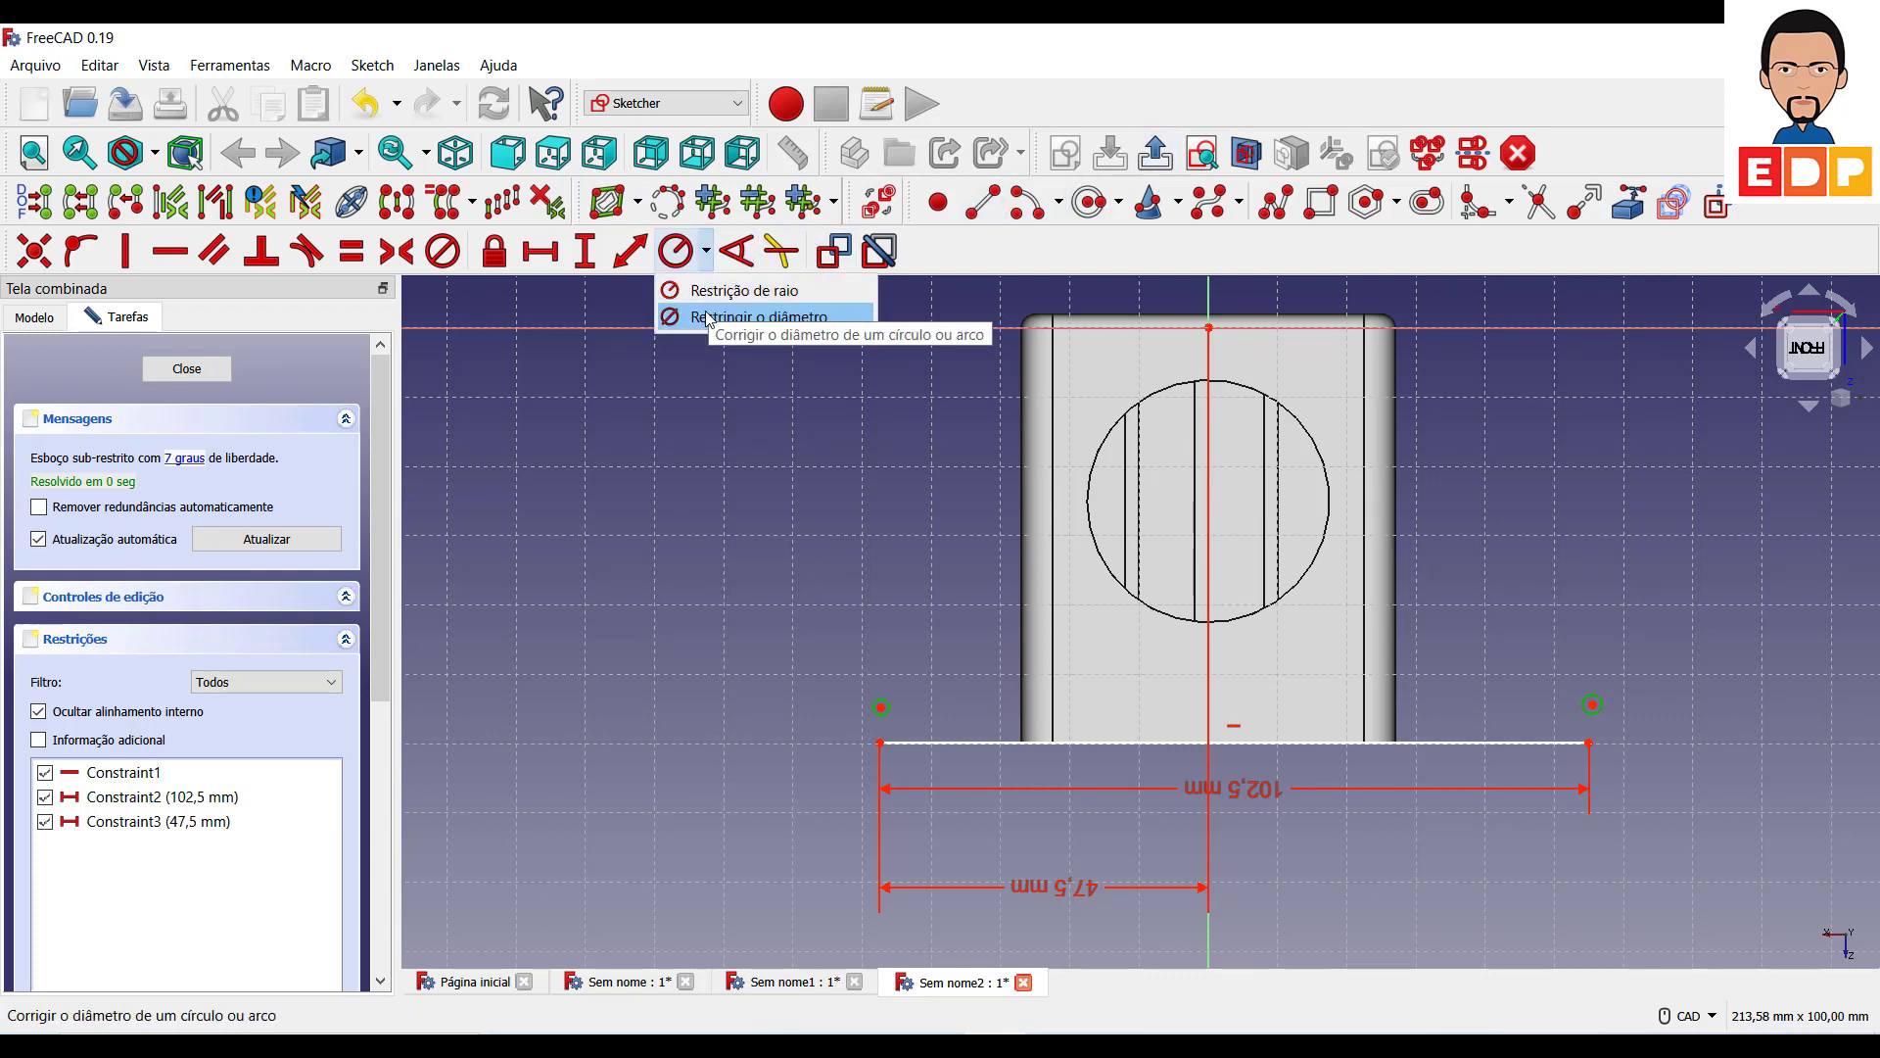
click(705, 310)
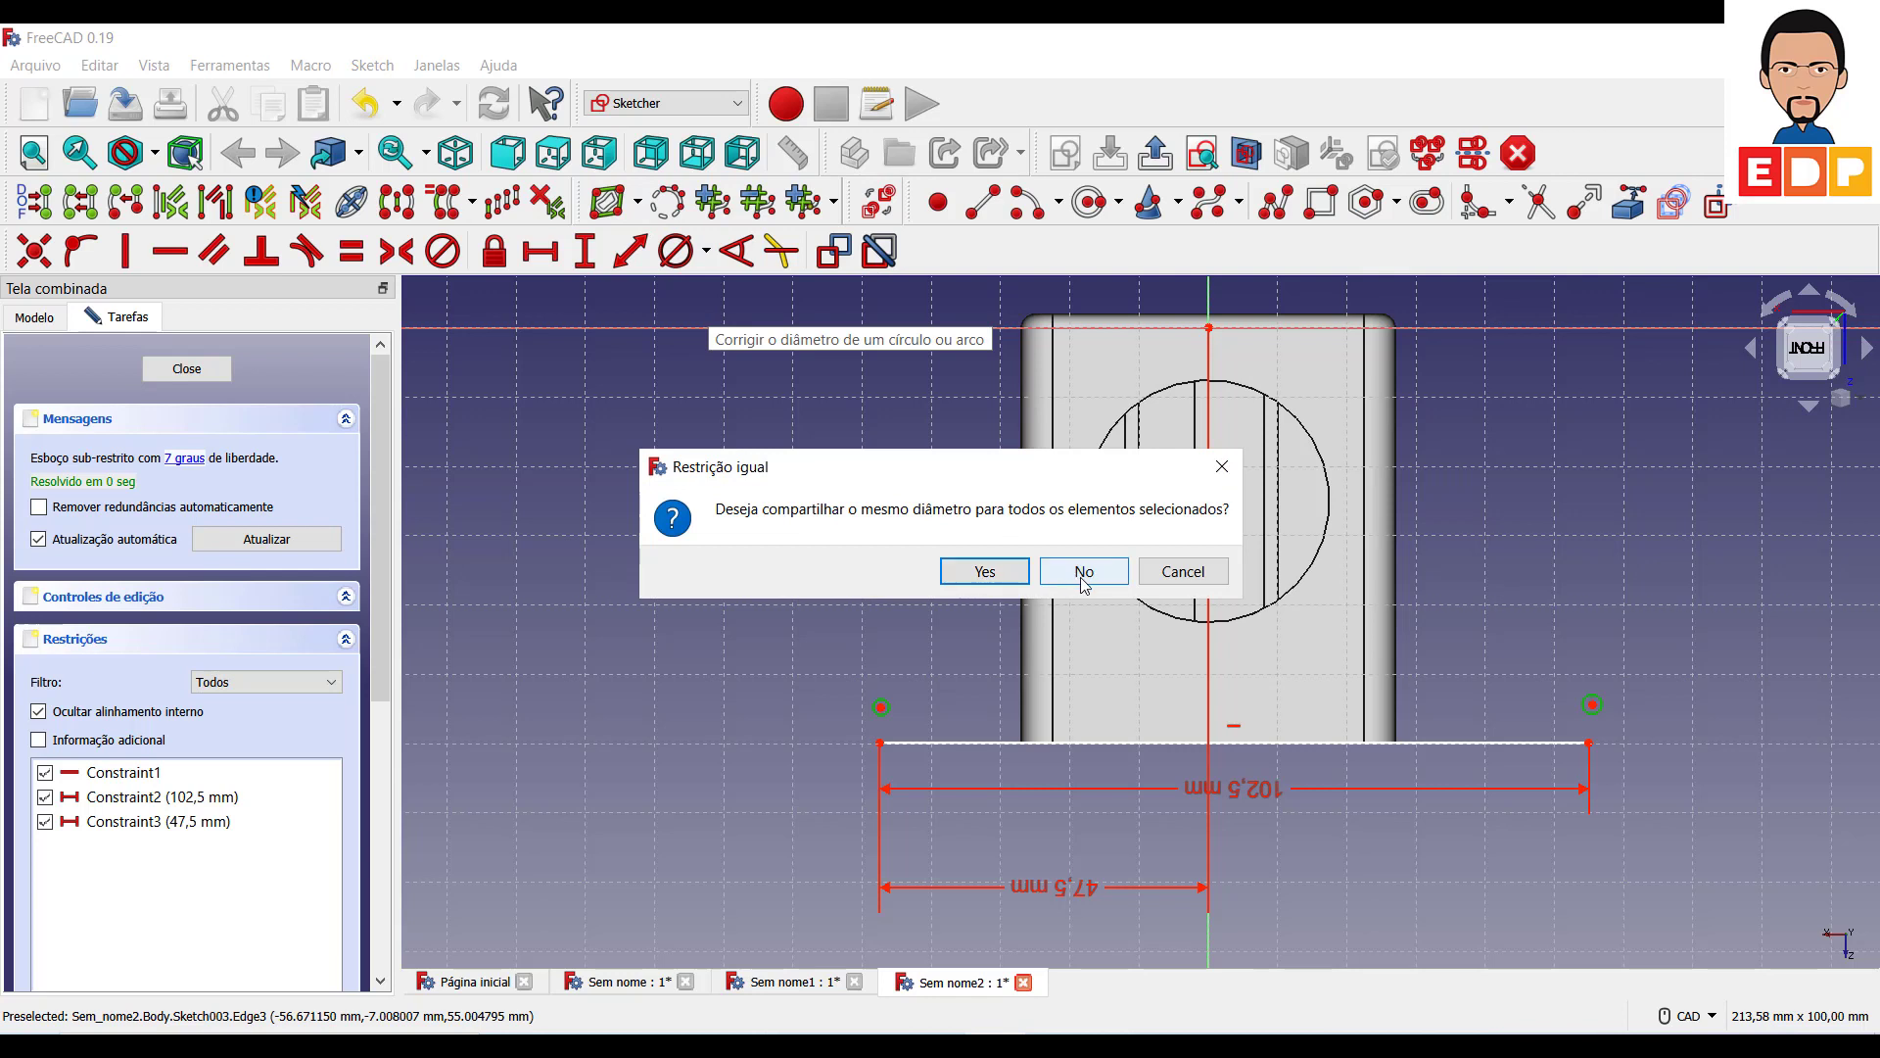
click(999, 574)
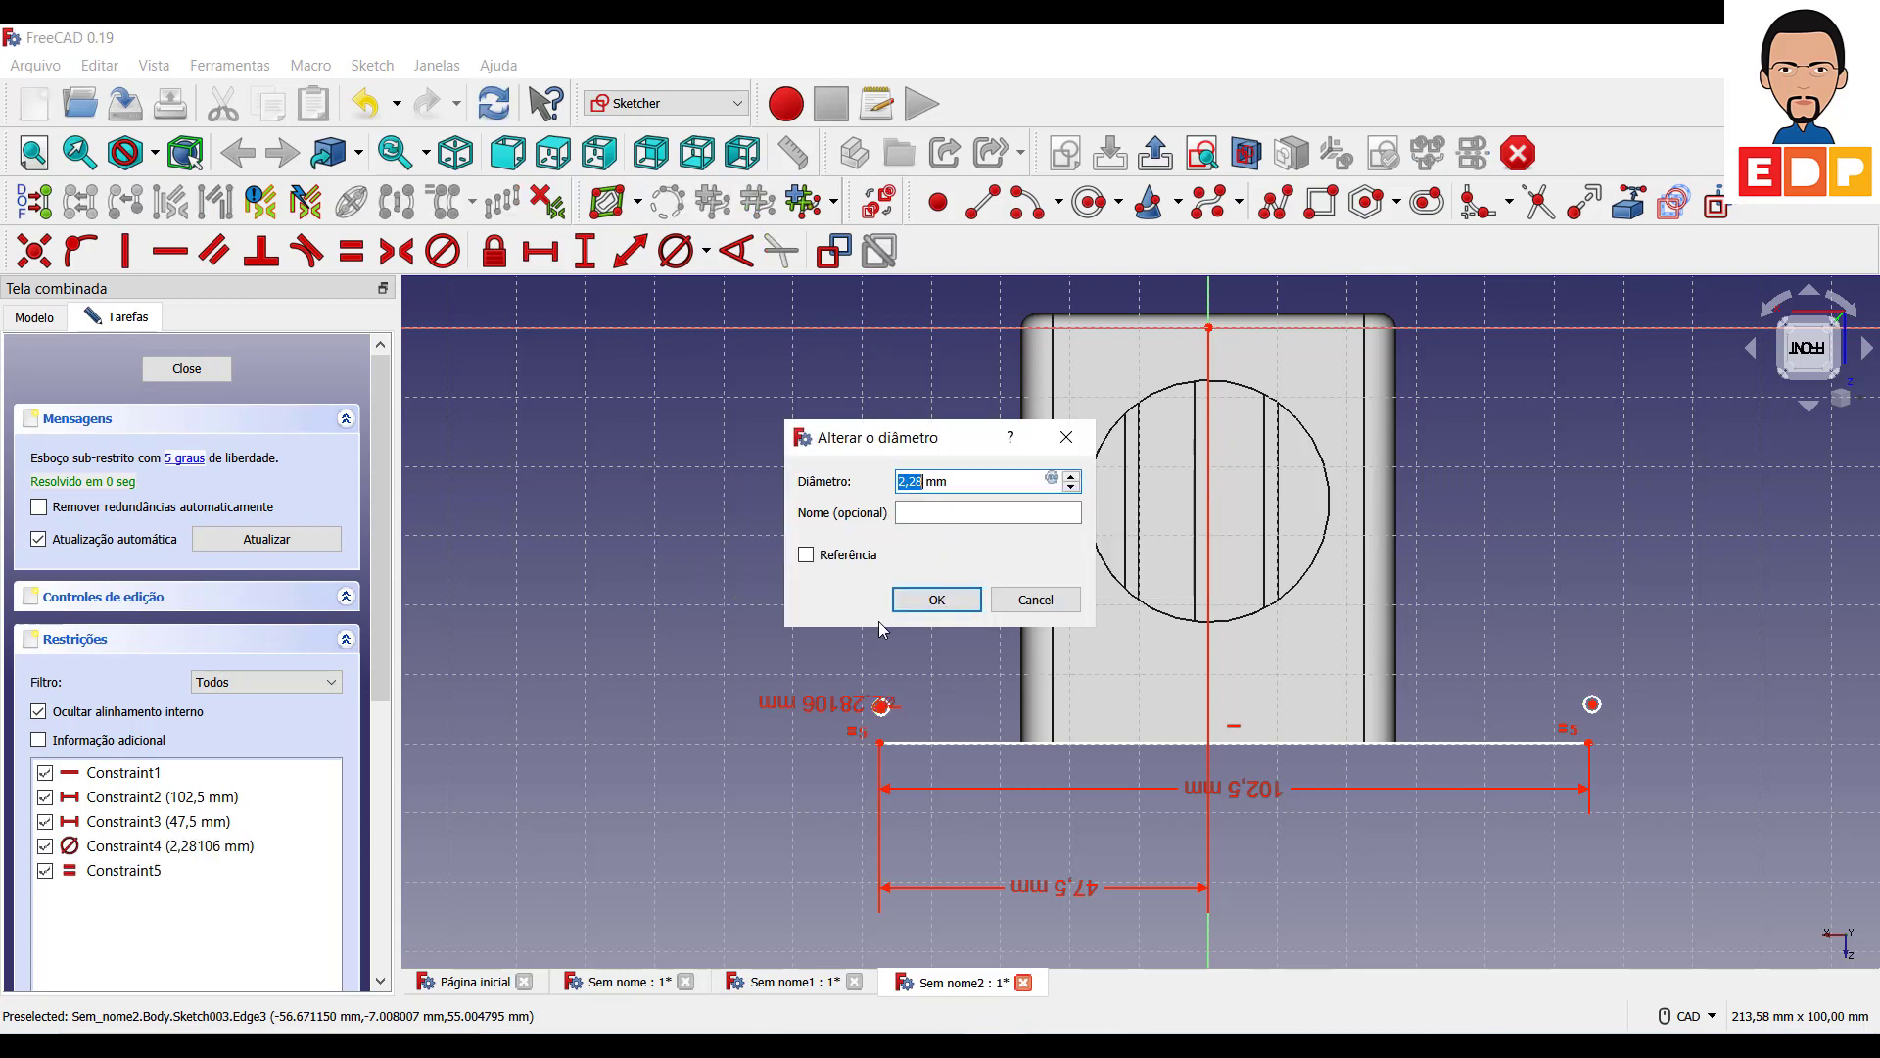
text(2)
key(Return)
scroll(976, 635, up, 2)
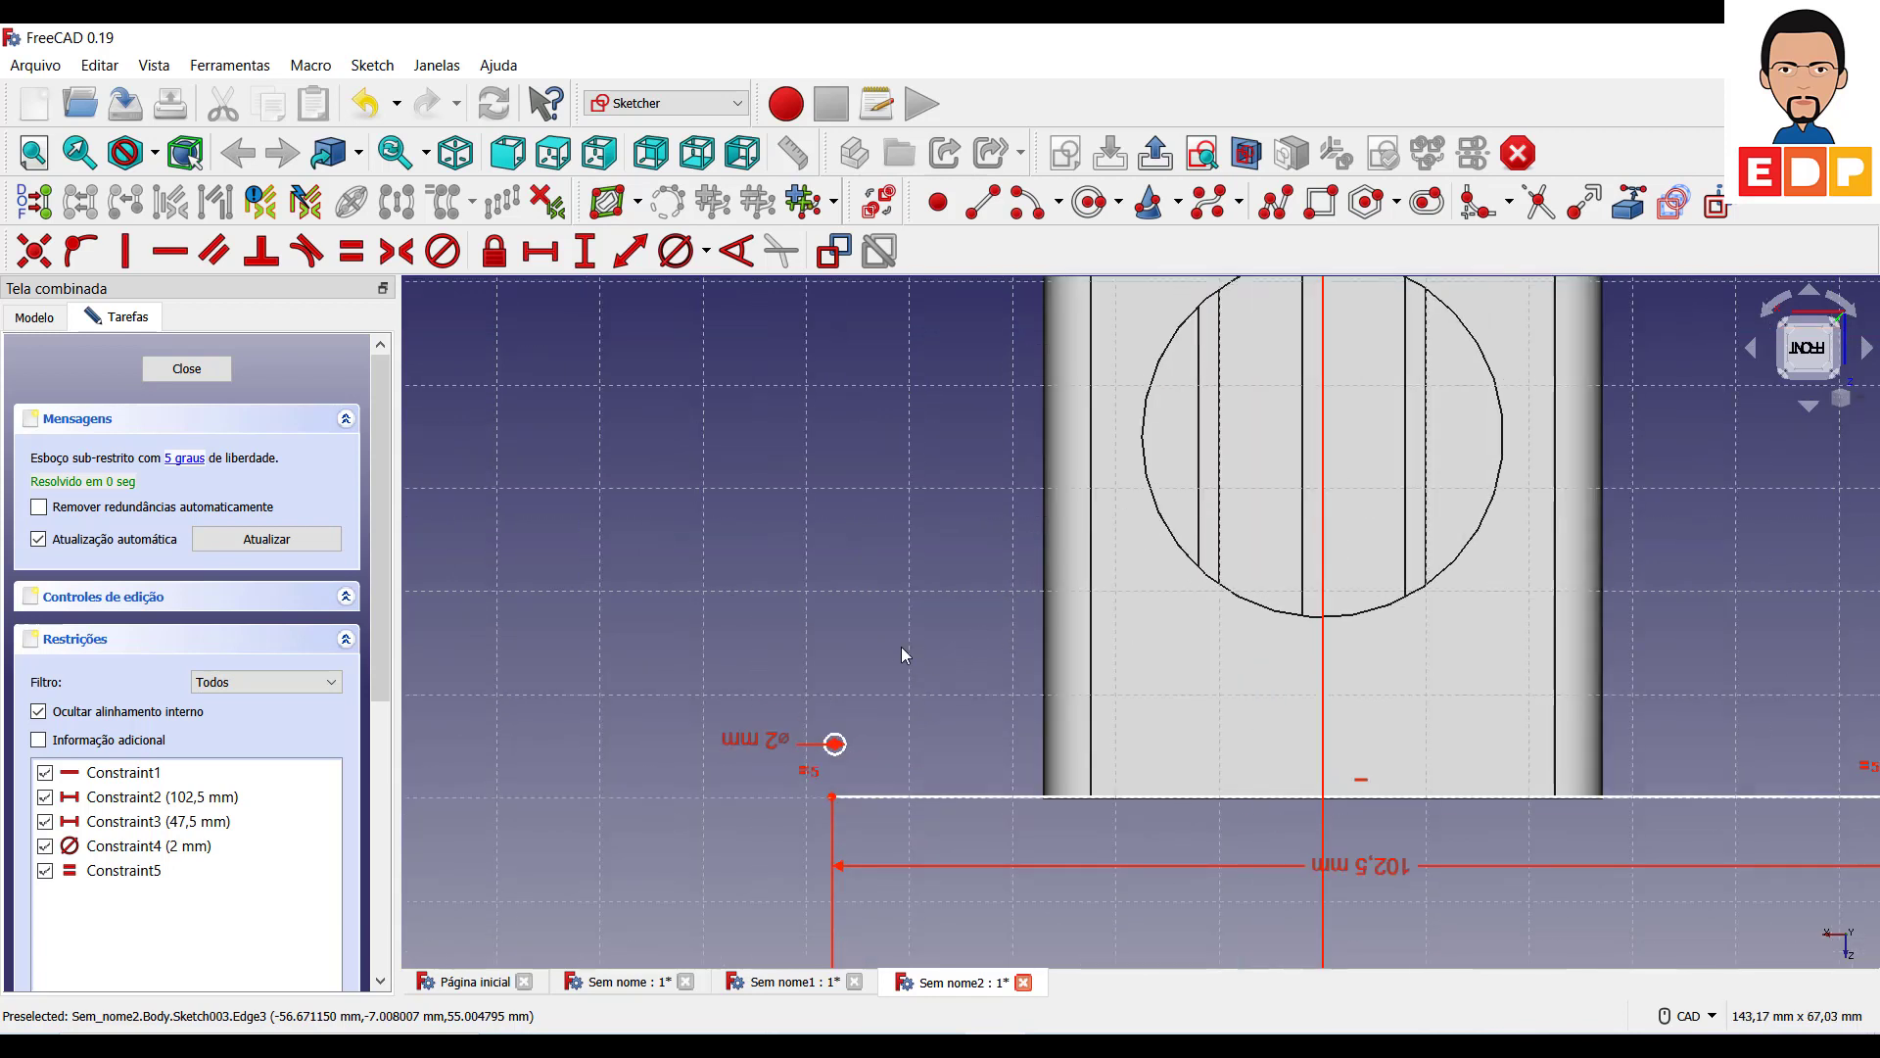
scroll(895, 643, down, 2)
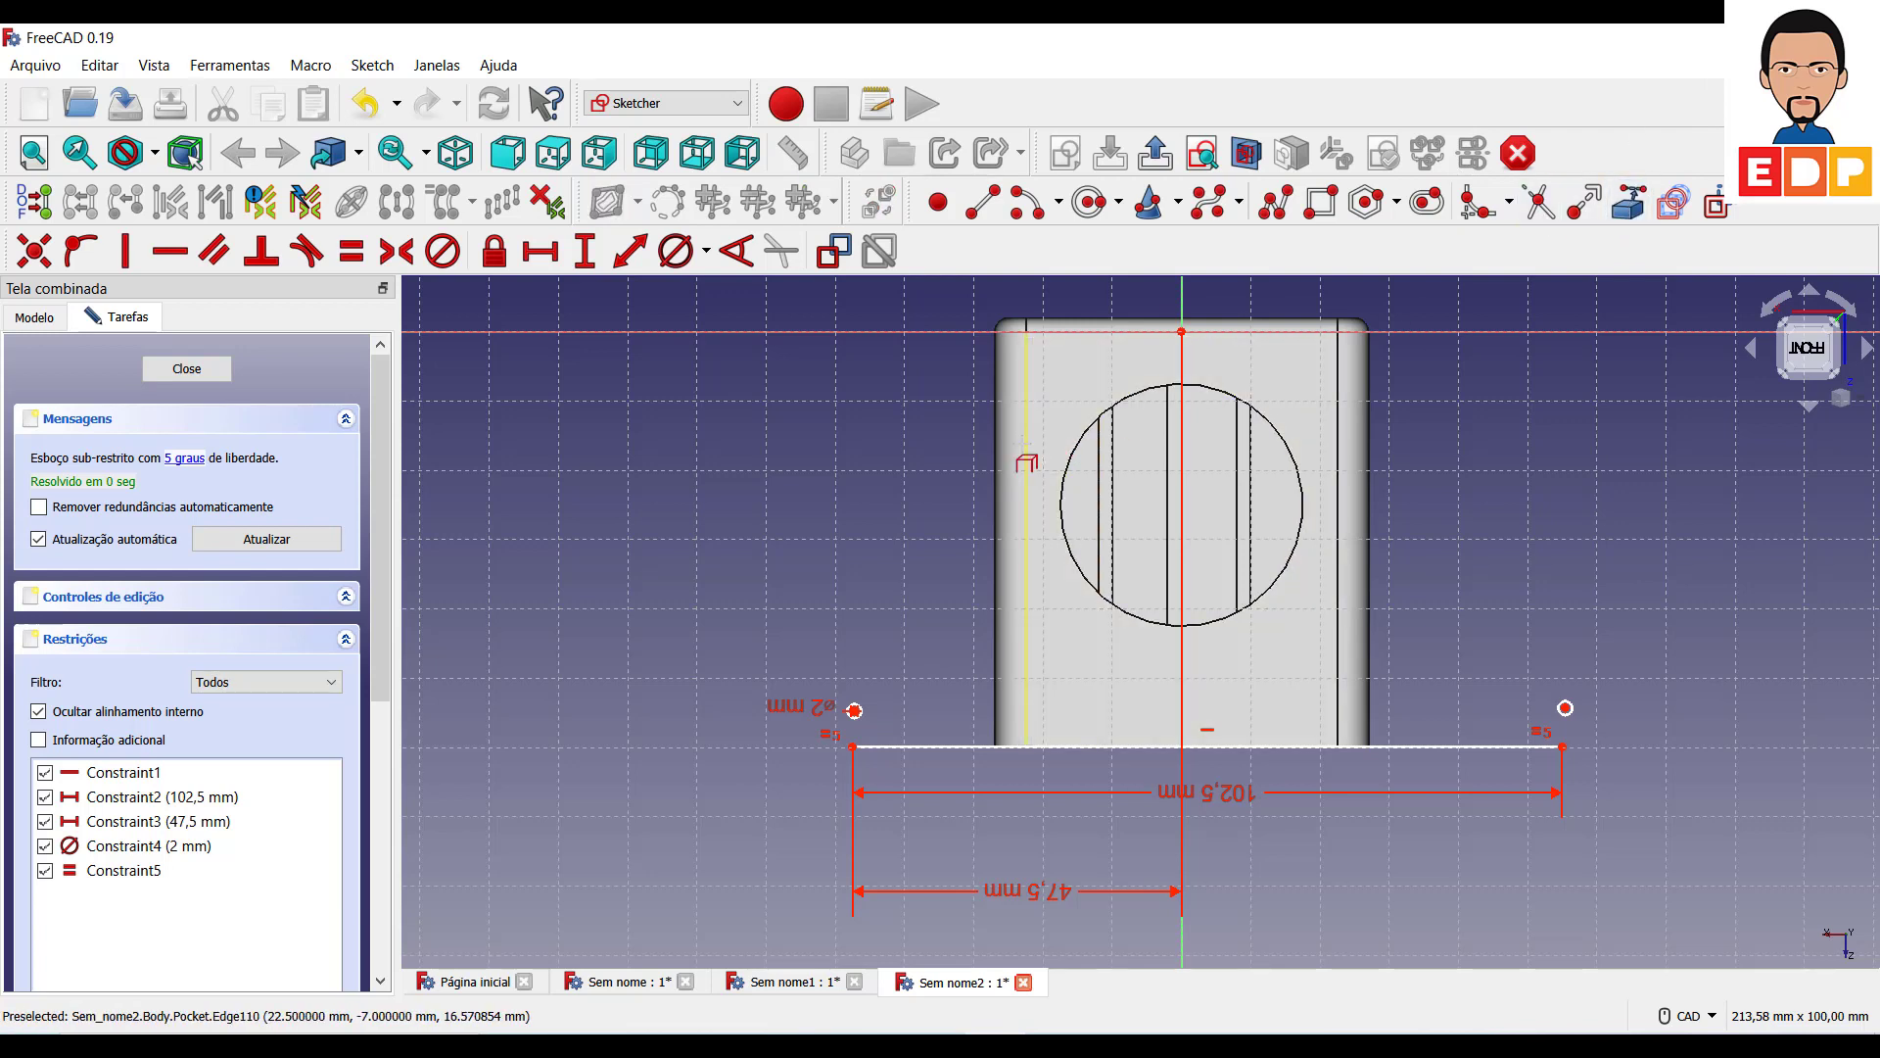
Import the box's side edges and place the left circle 2,5 mm above the line's left end.
click(1024, 453)
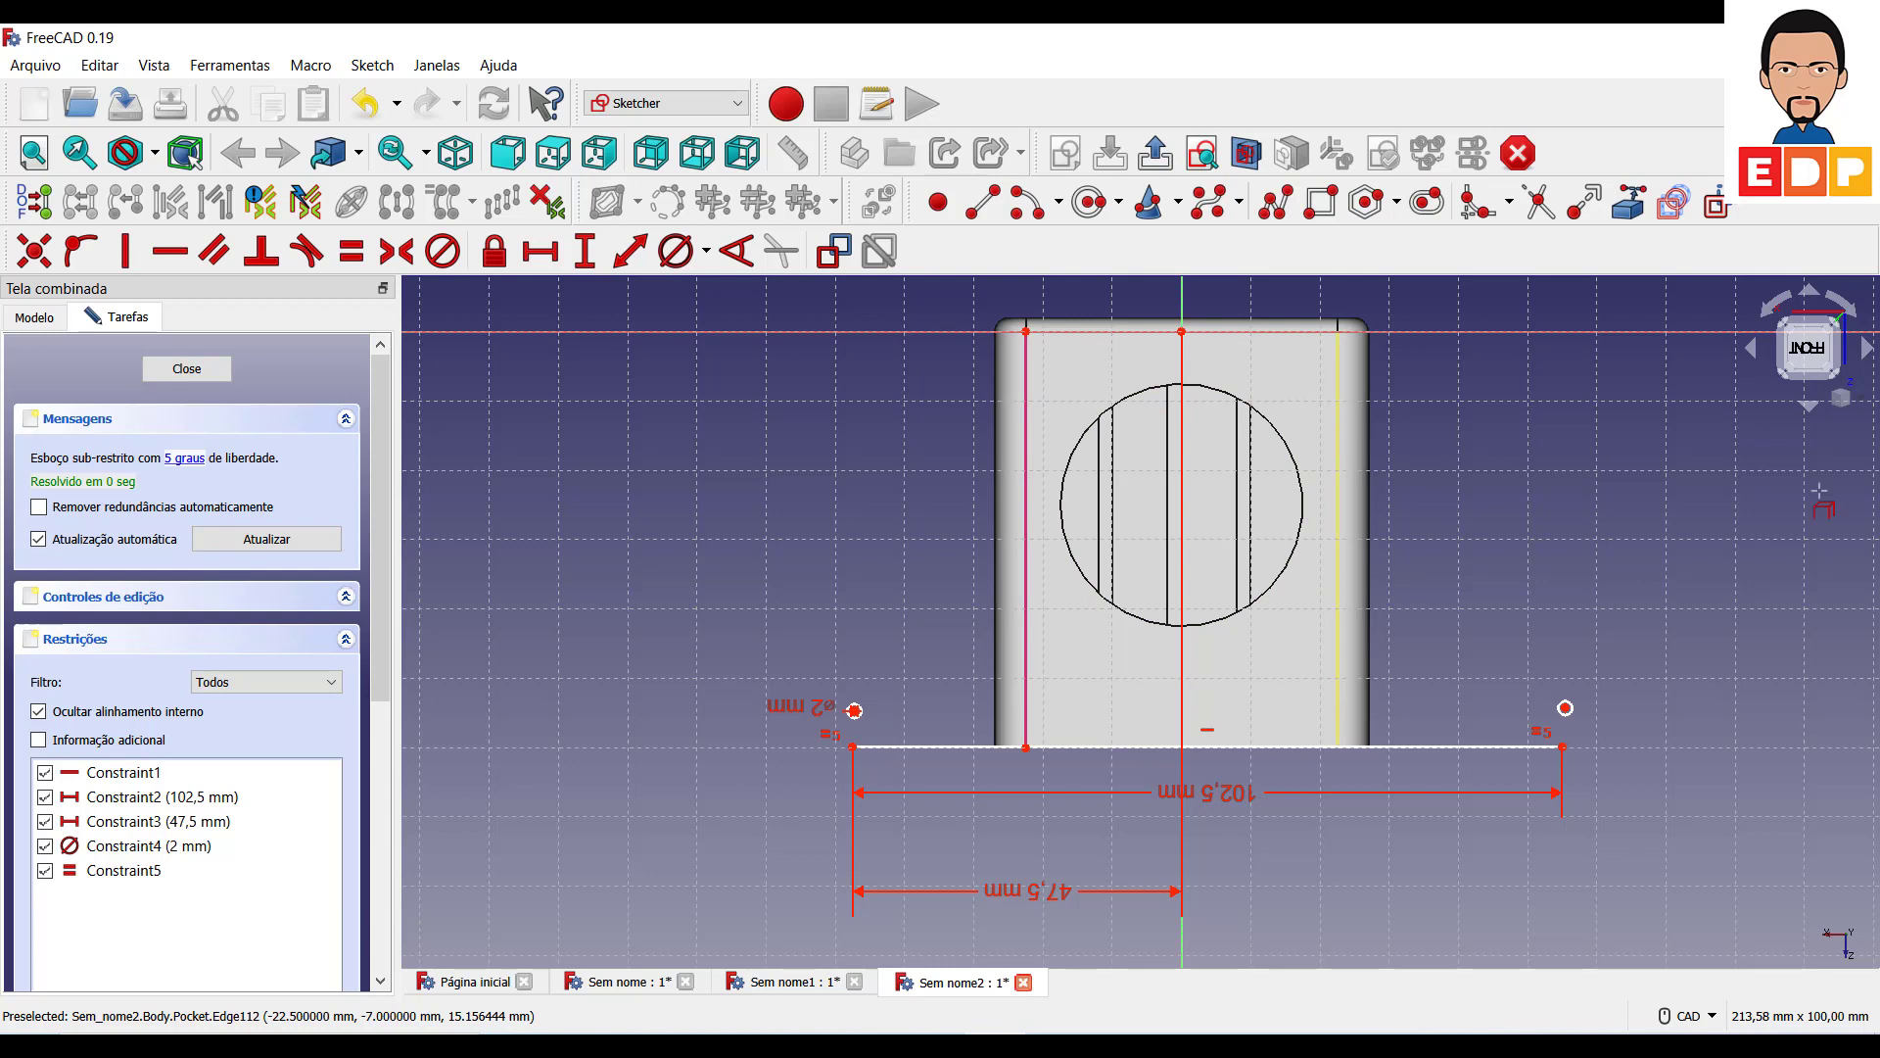
click(1338, 509)
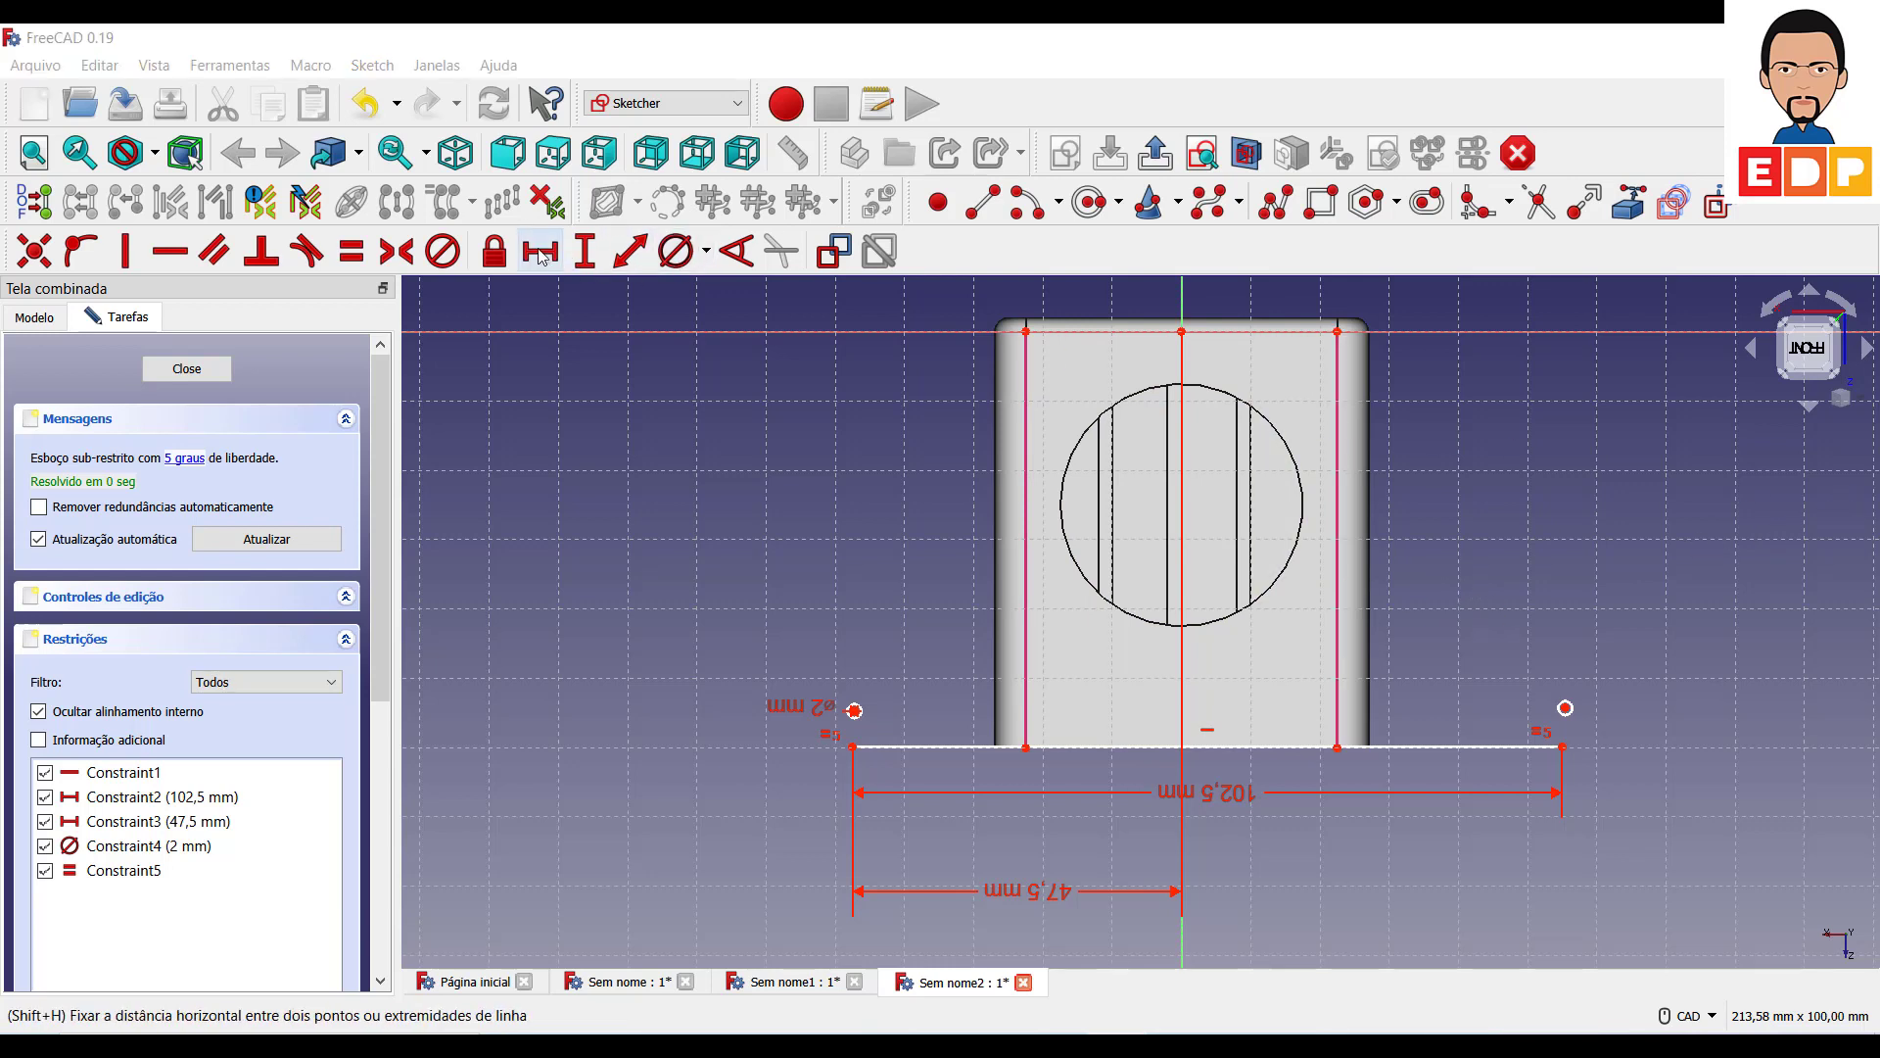
click(585, 252)
scroll(854, 710, up, 4)
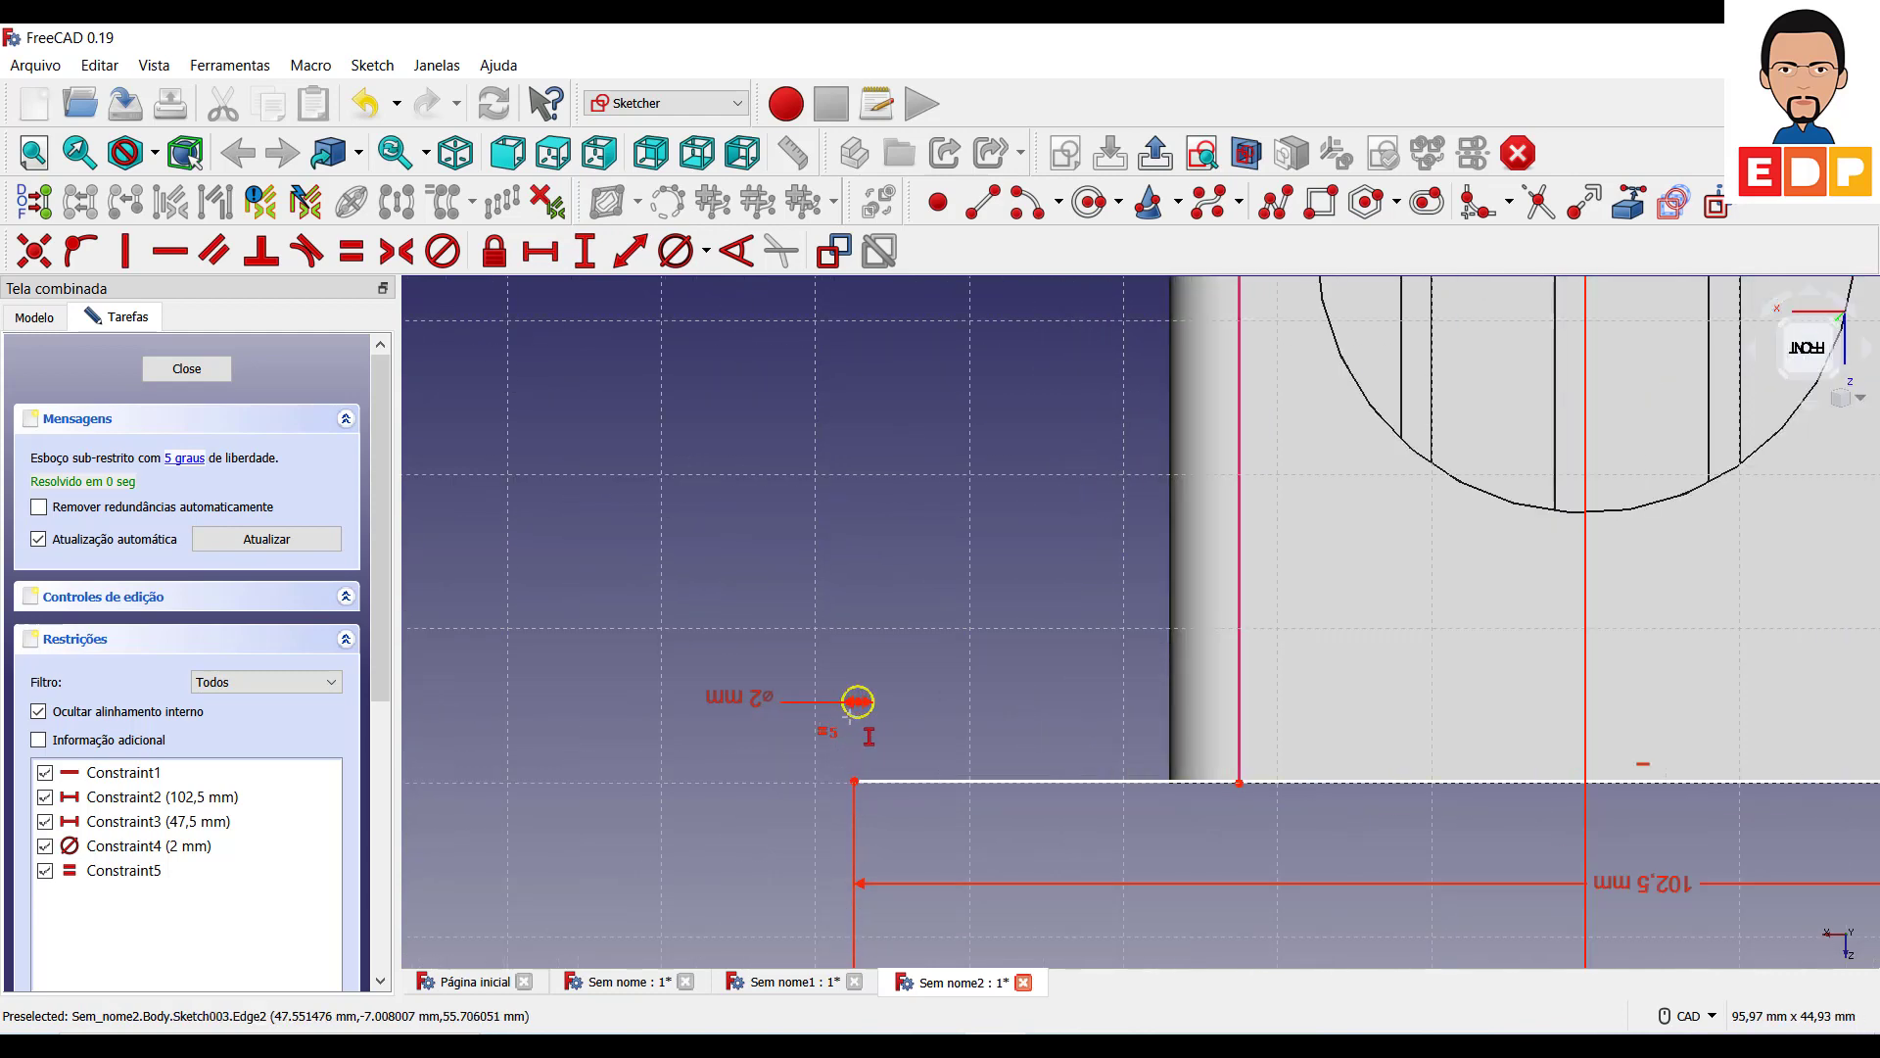
scroll(858, 703, up, 1)
click(860, 699)
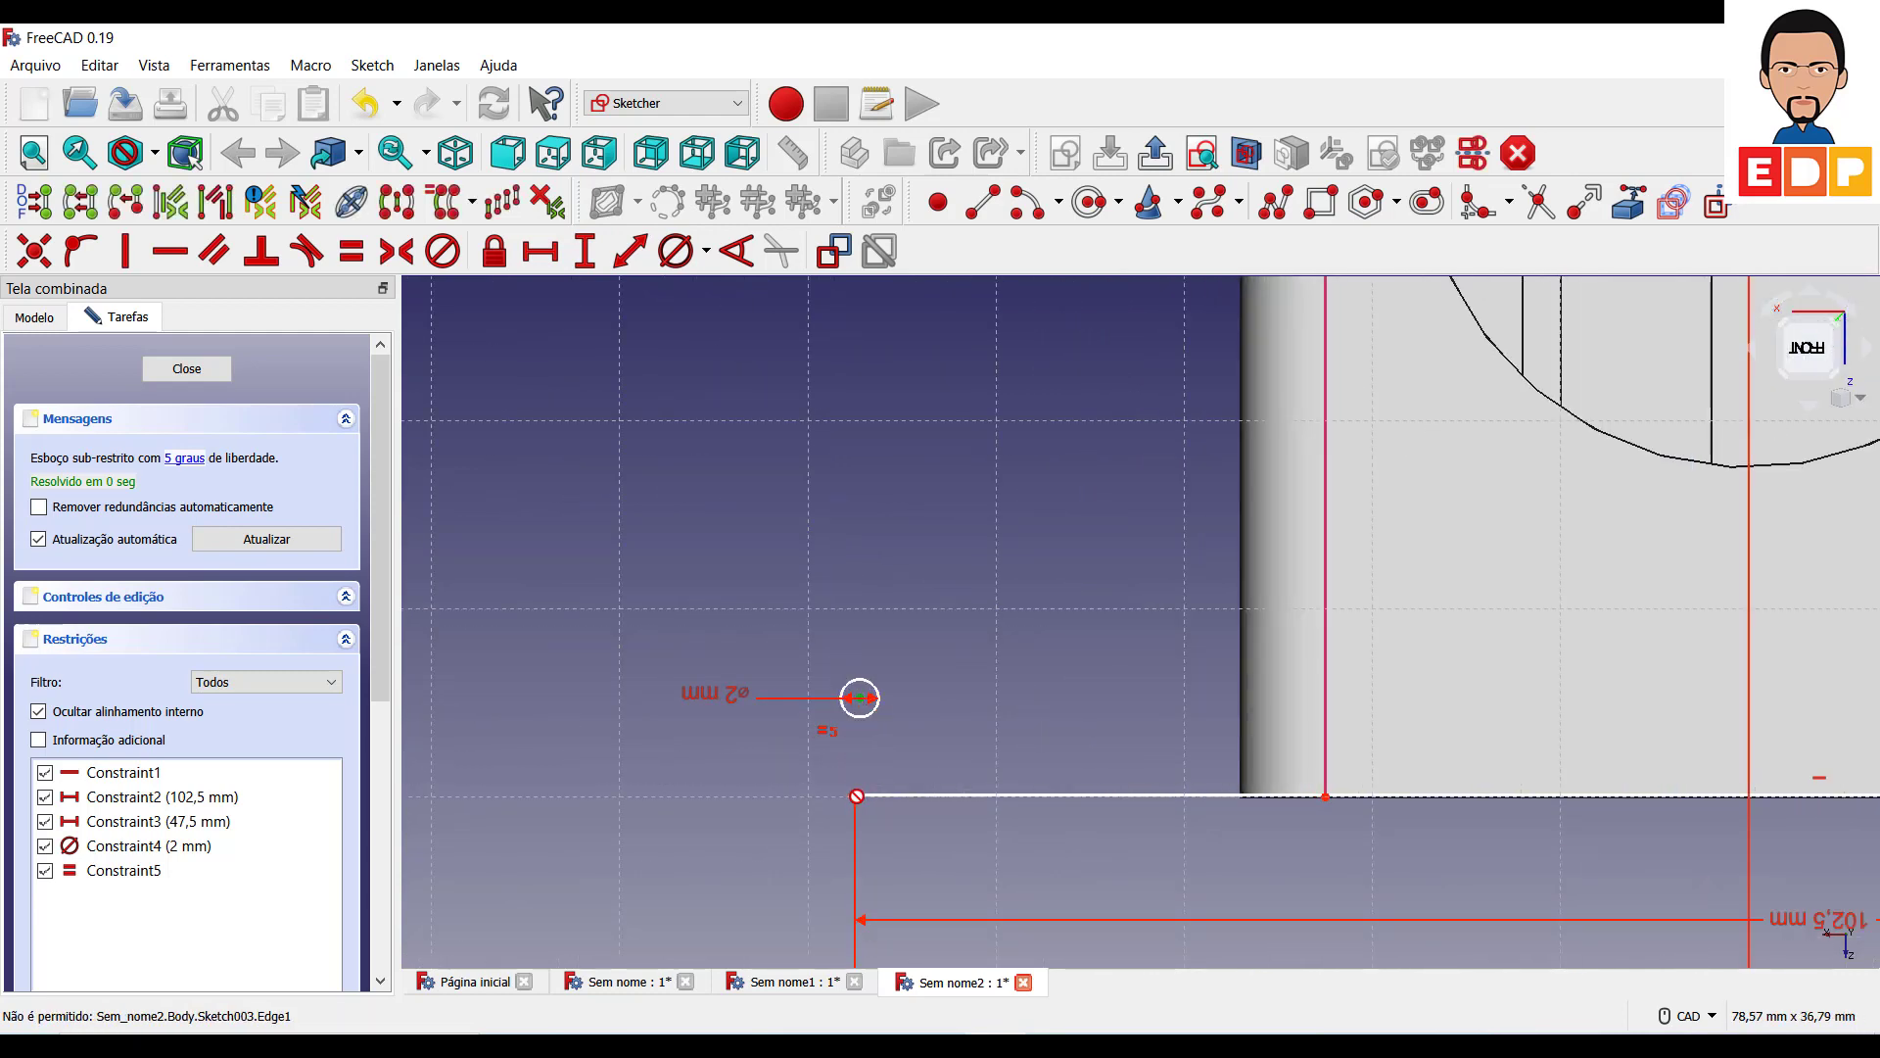
click(854, 794)
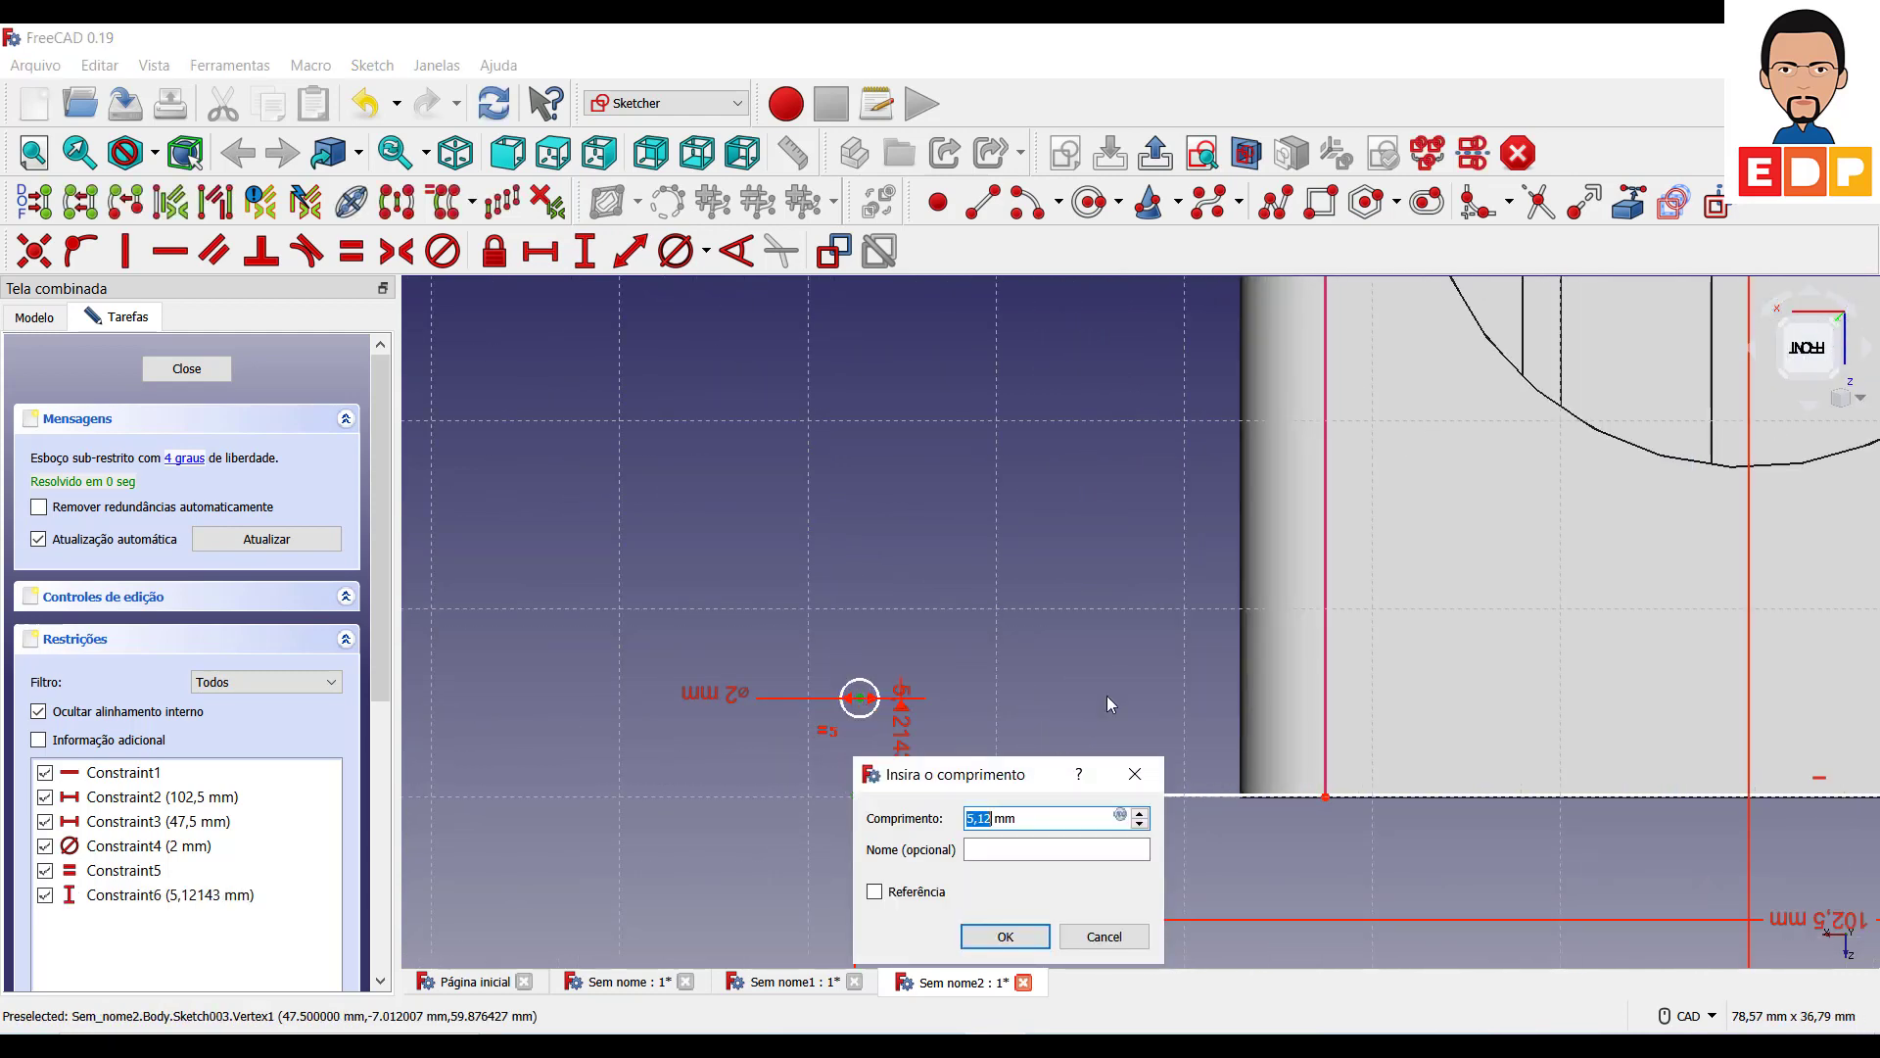
text(2,5)
key(Return)
Place the right circle centre 2,5 mm above the line's right end.
scroll(1168, 662, down, 3)
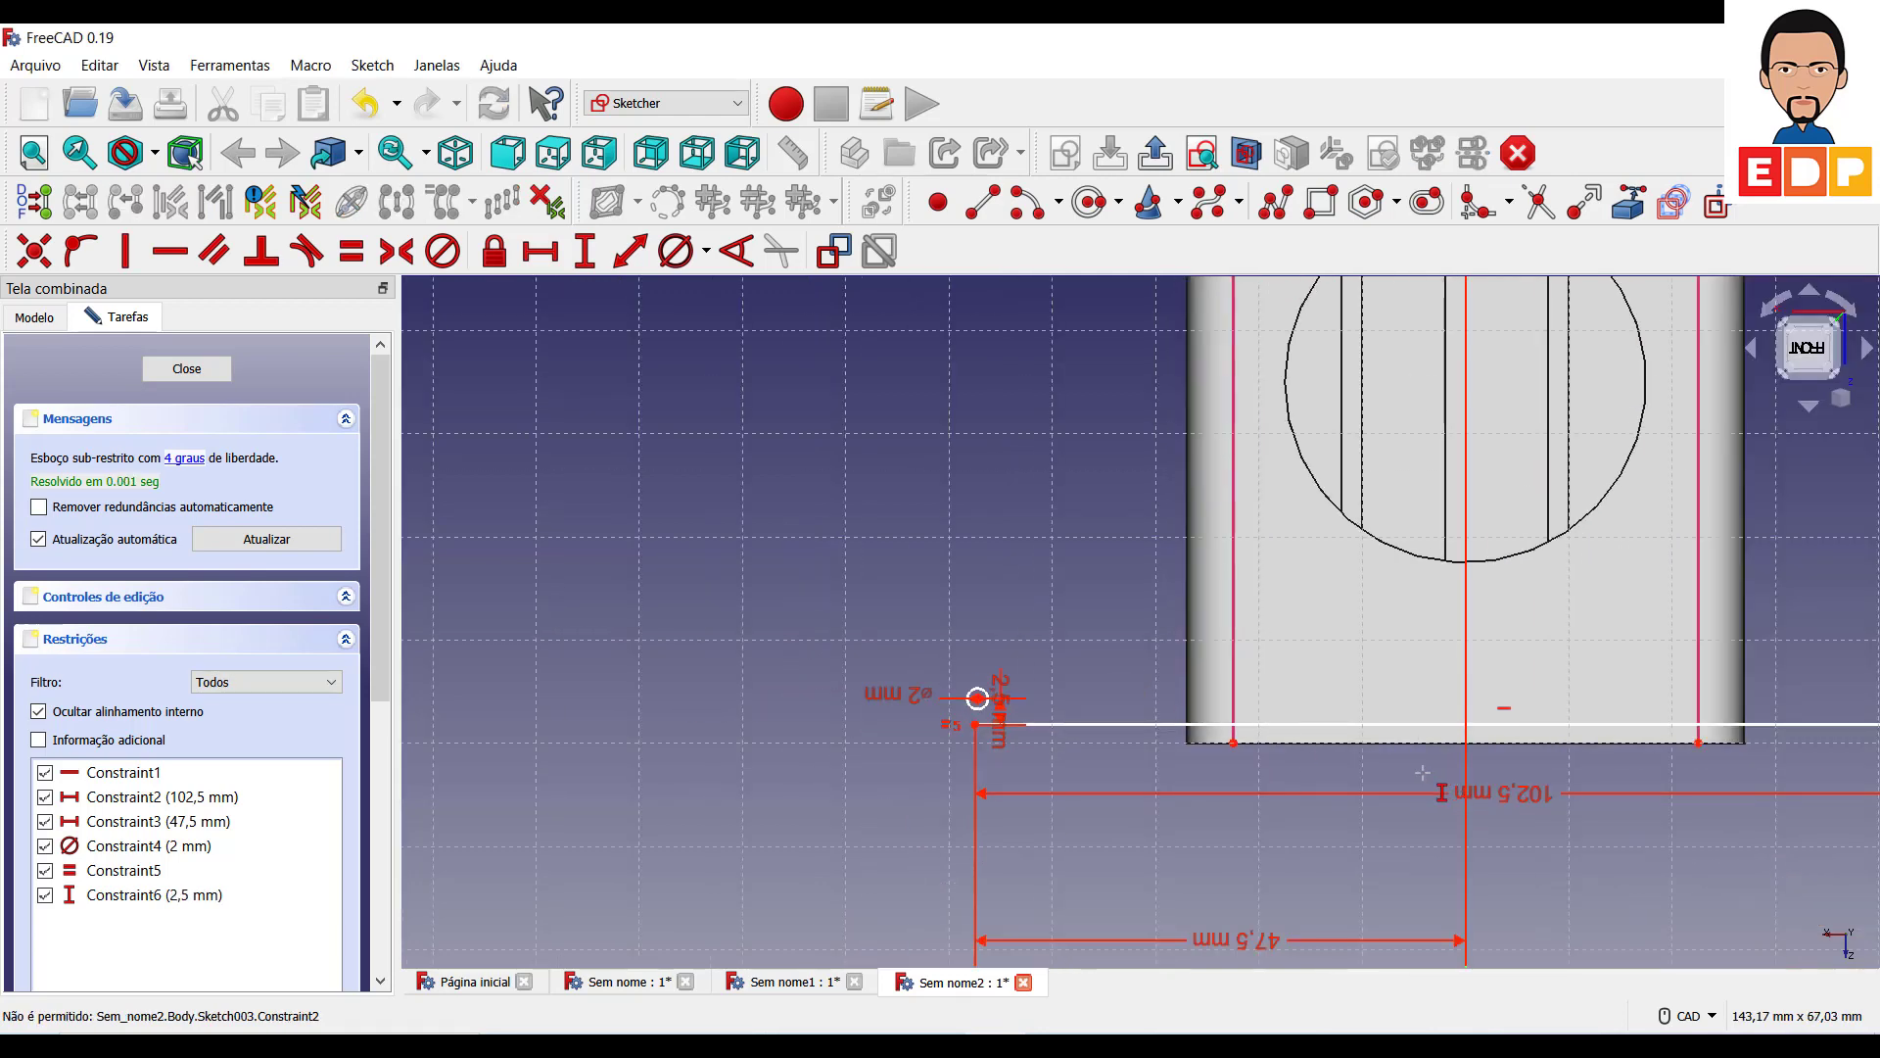
mouse_move(1226, 786)
middle_down()
mouse_move(940, 836)
mouse_move(636, 817)
middle_up()
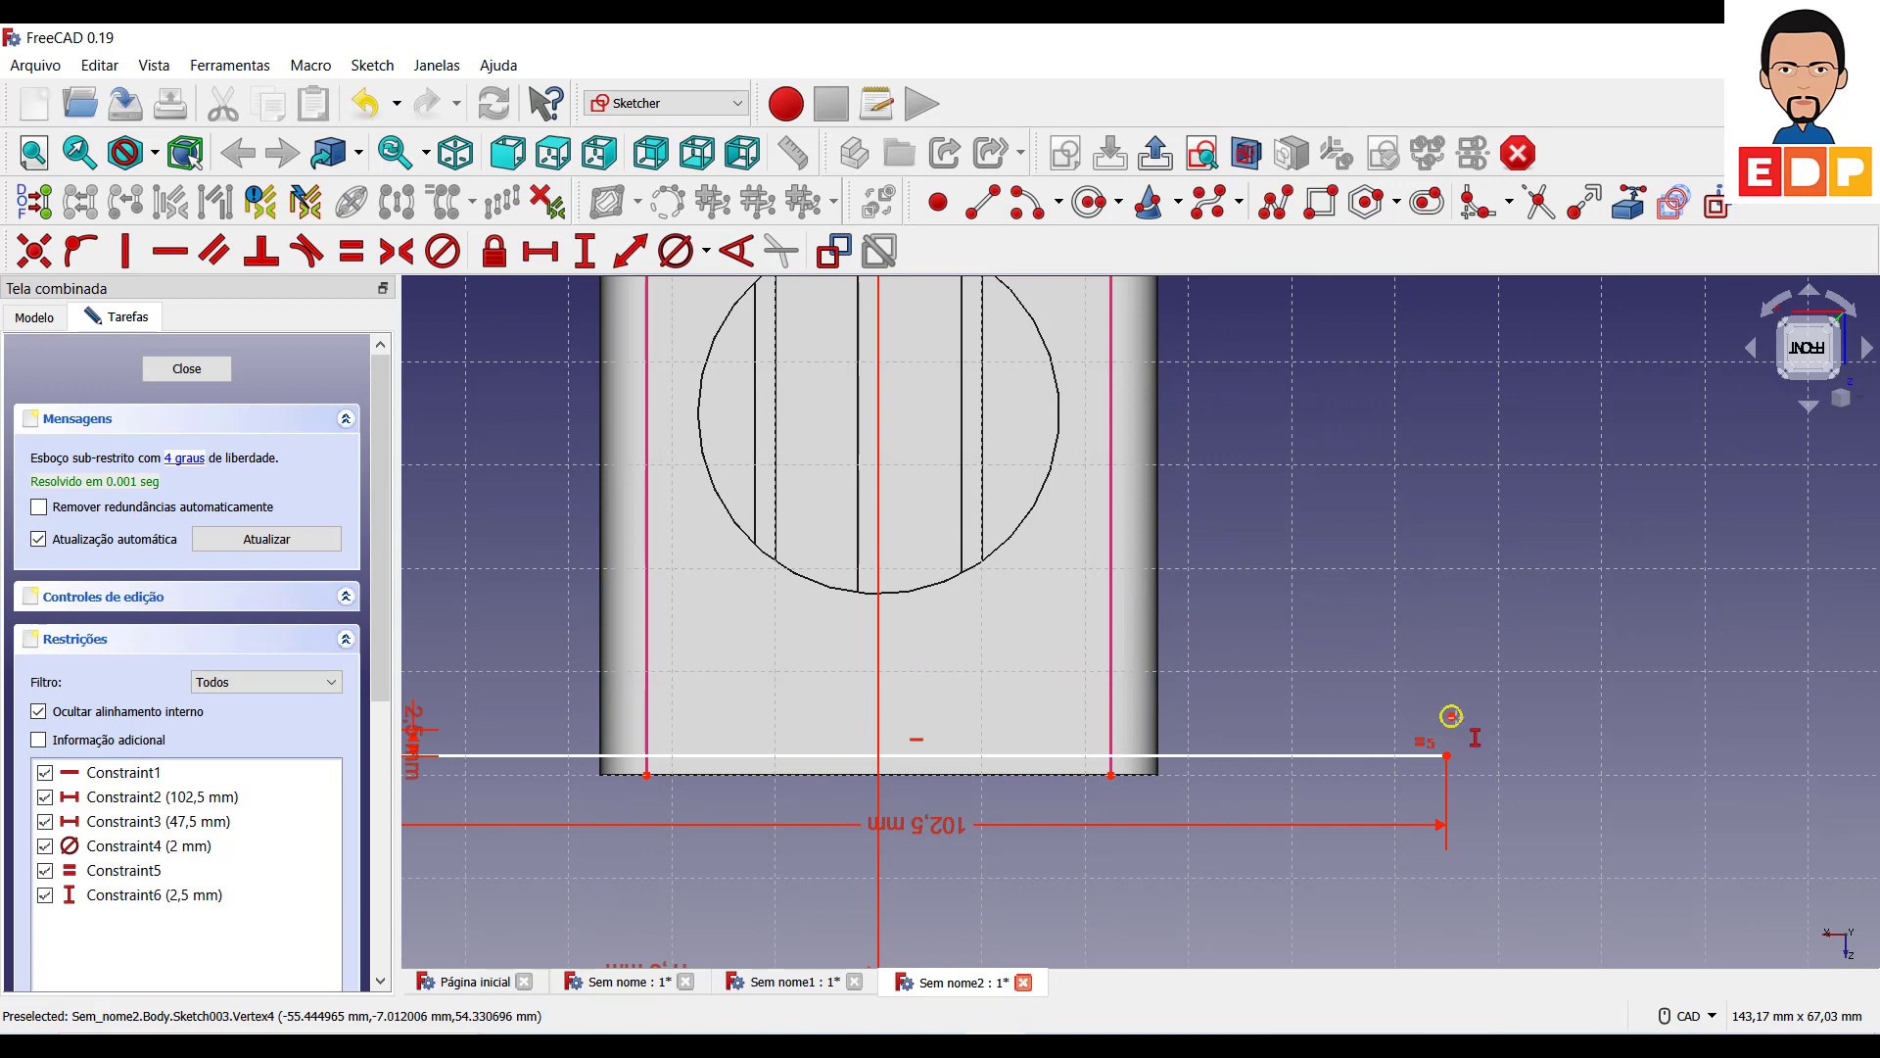
click(1450, 716)
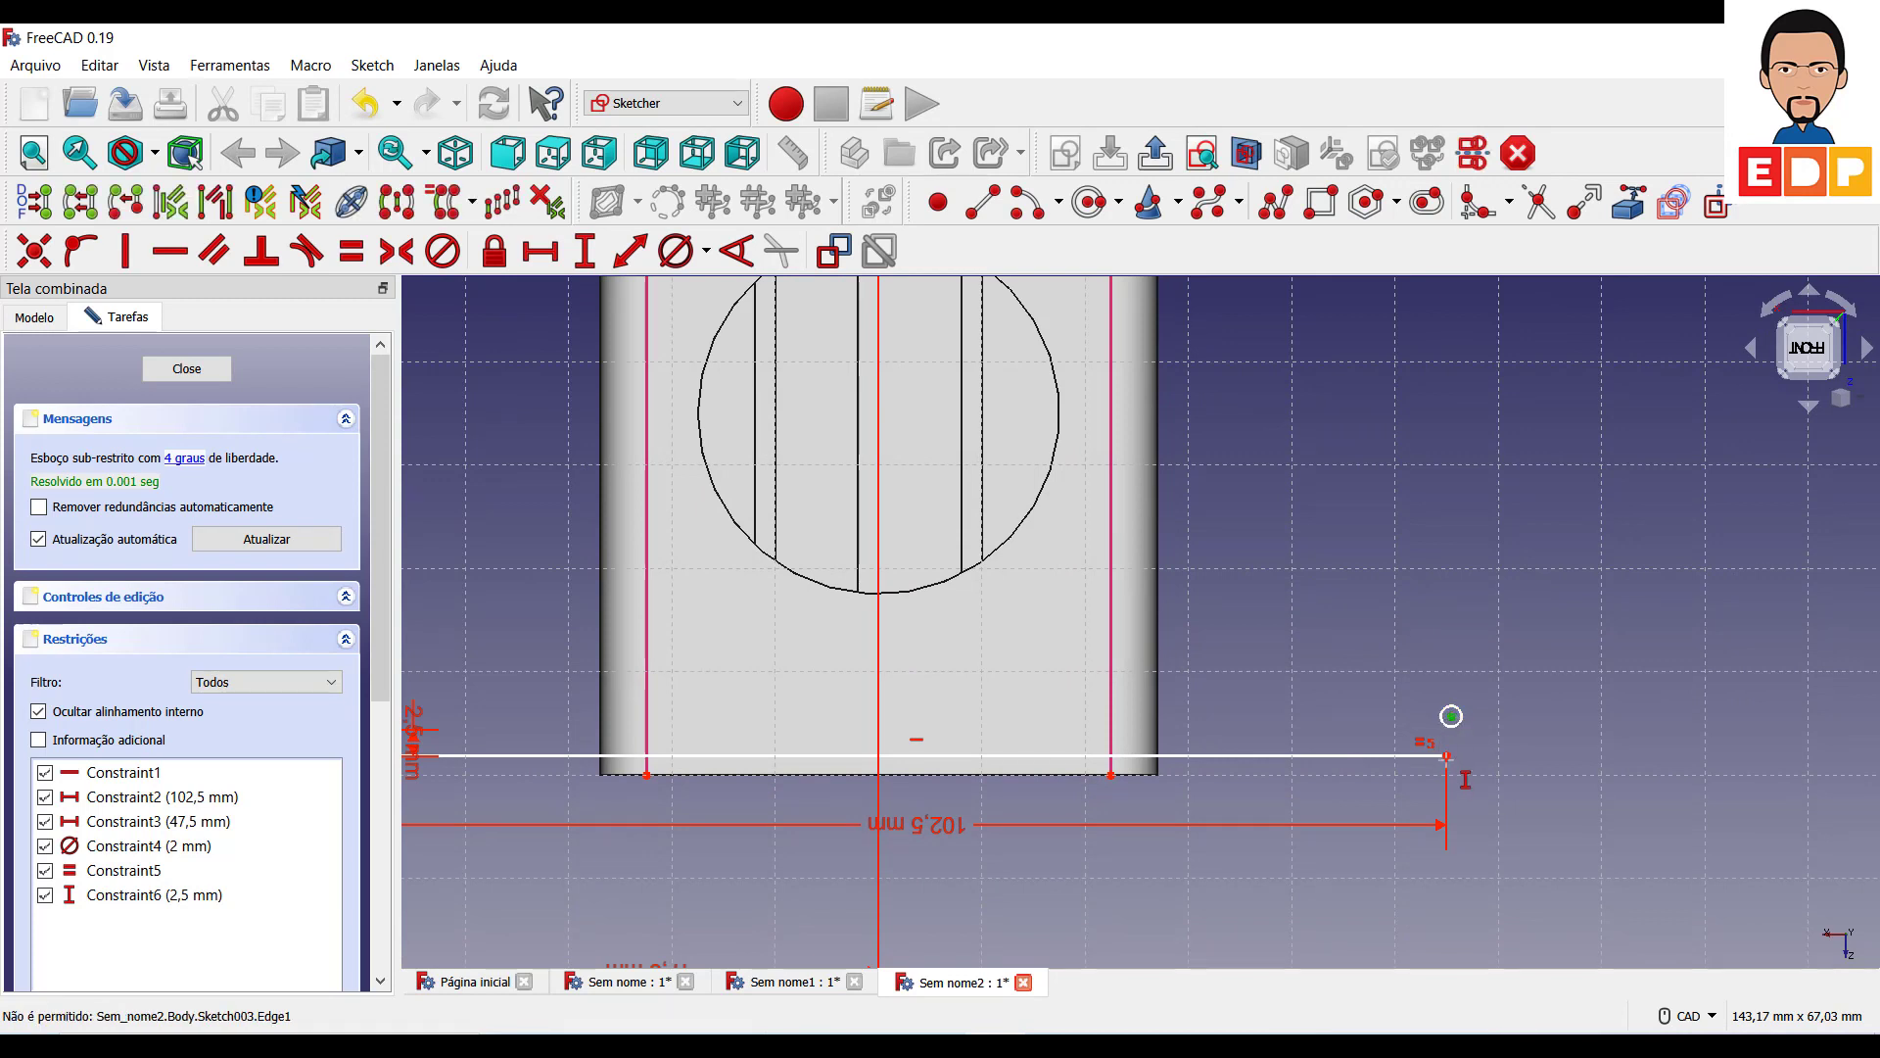
click(1446, 755)
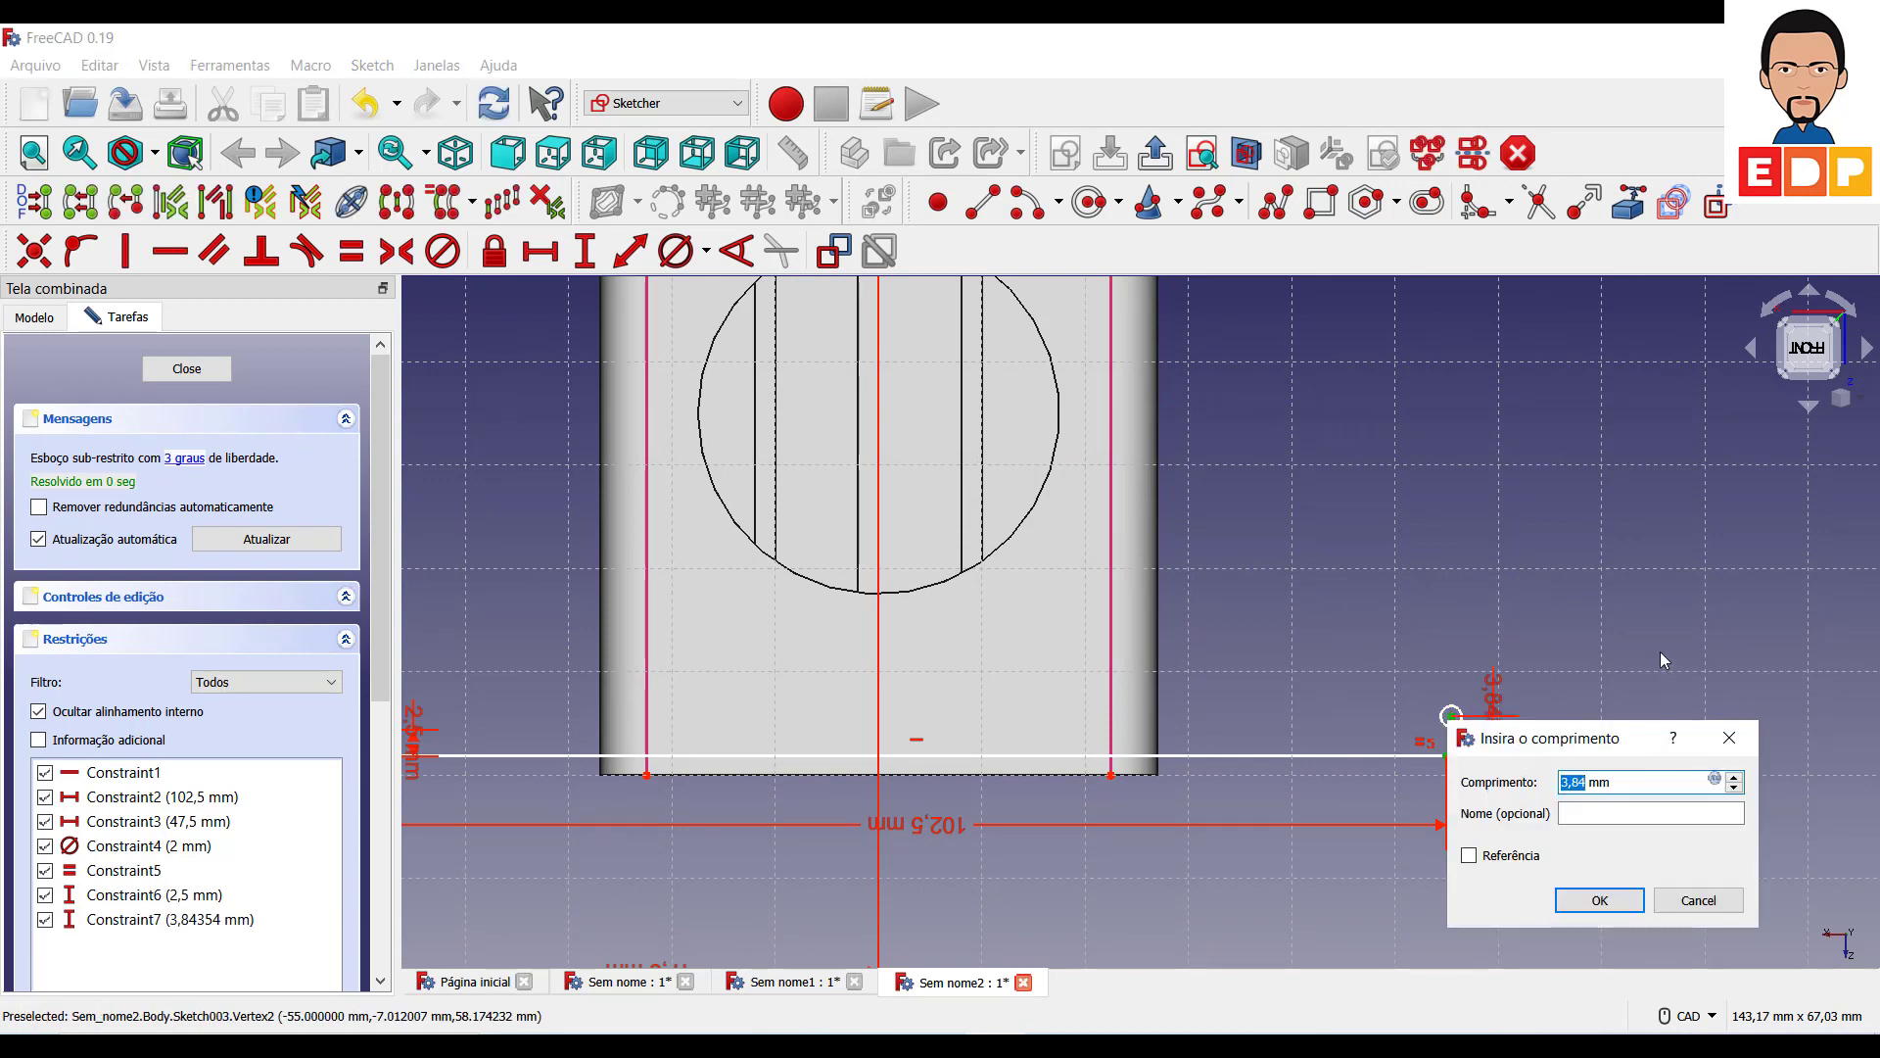
text(2,5)
key(Return)
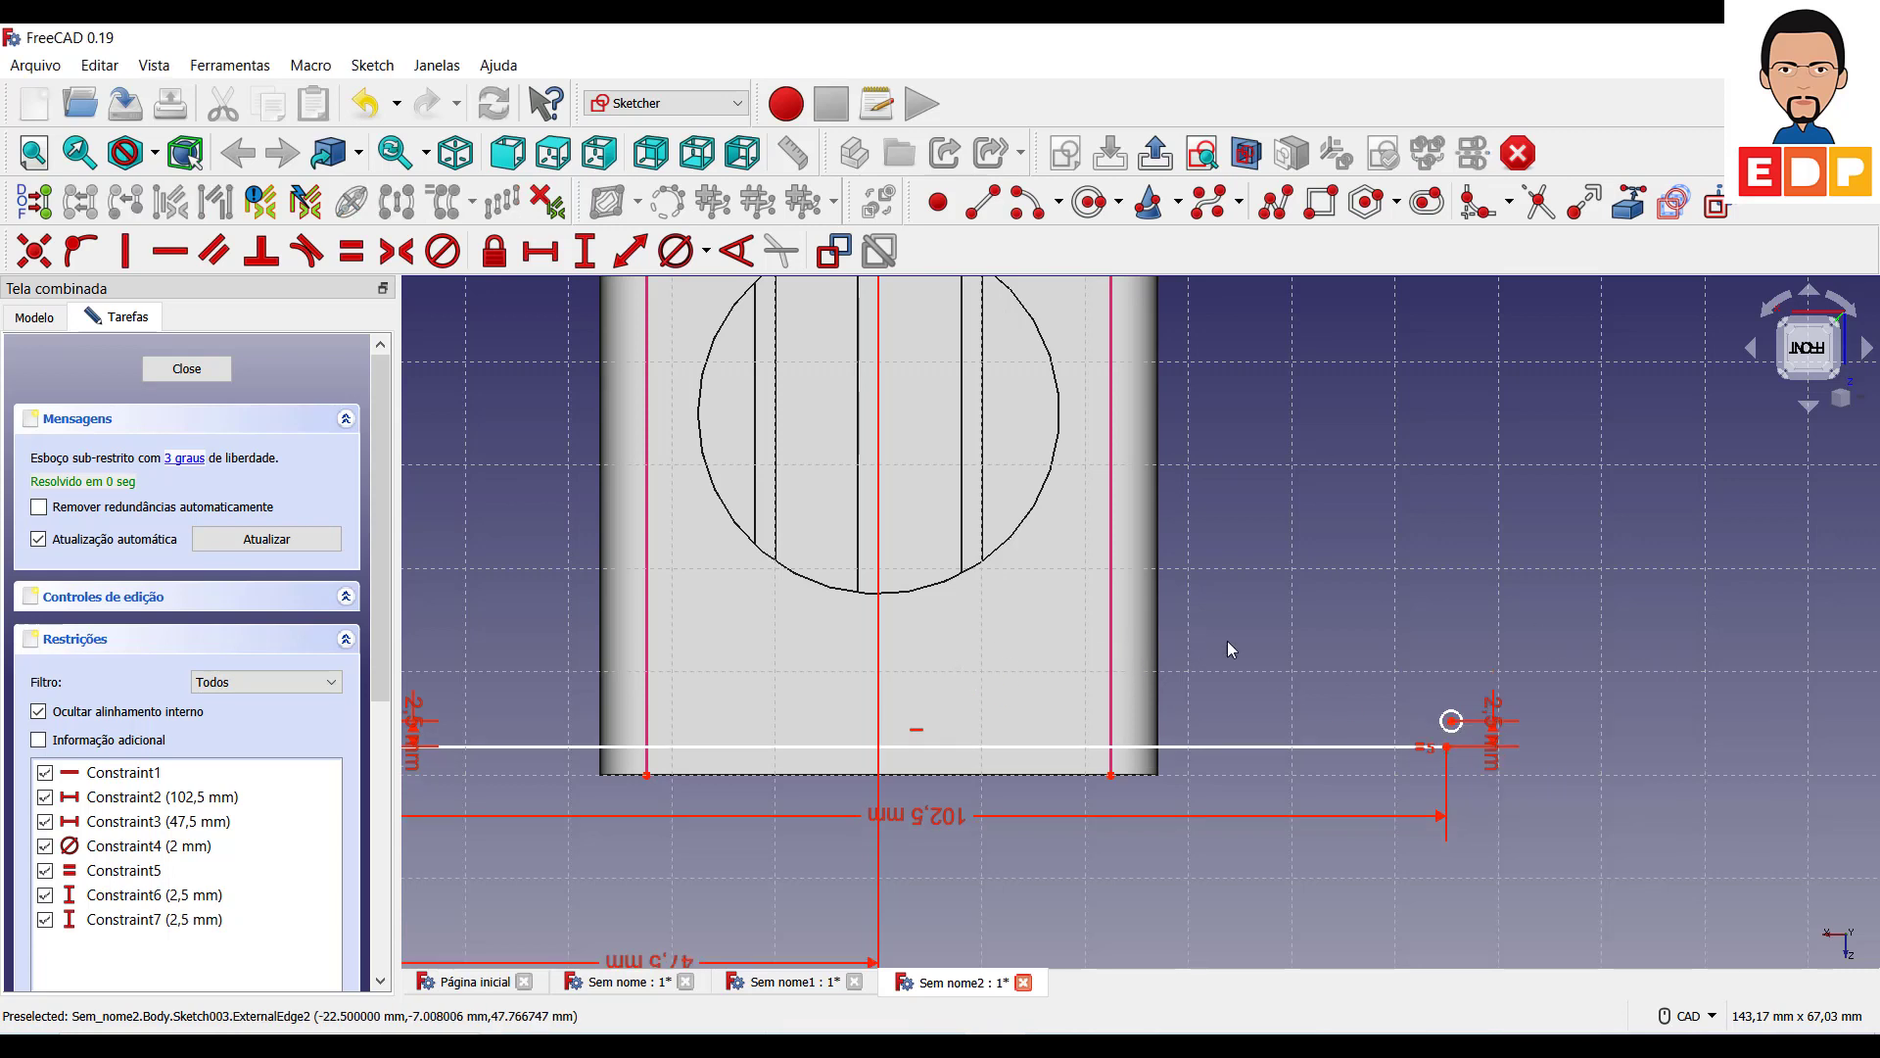
drag(1179, 750, 1202, 783)
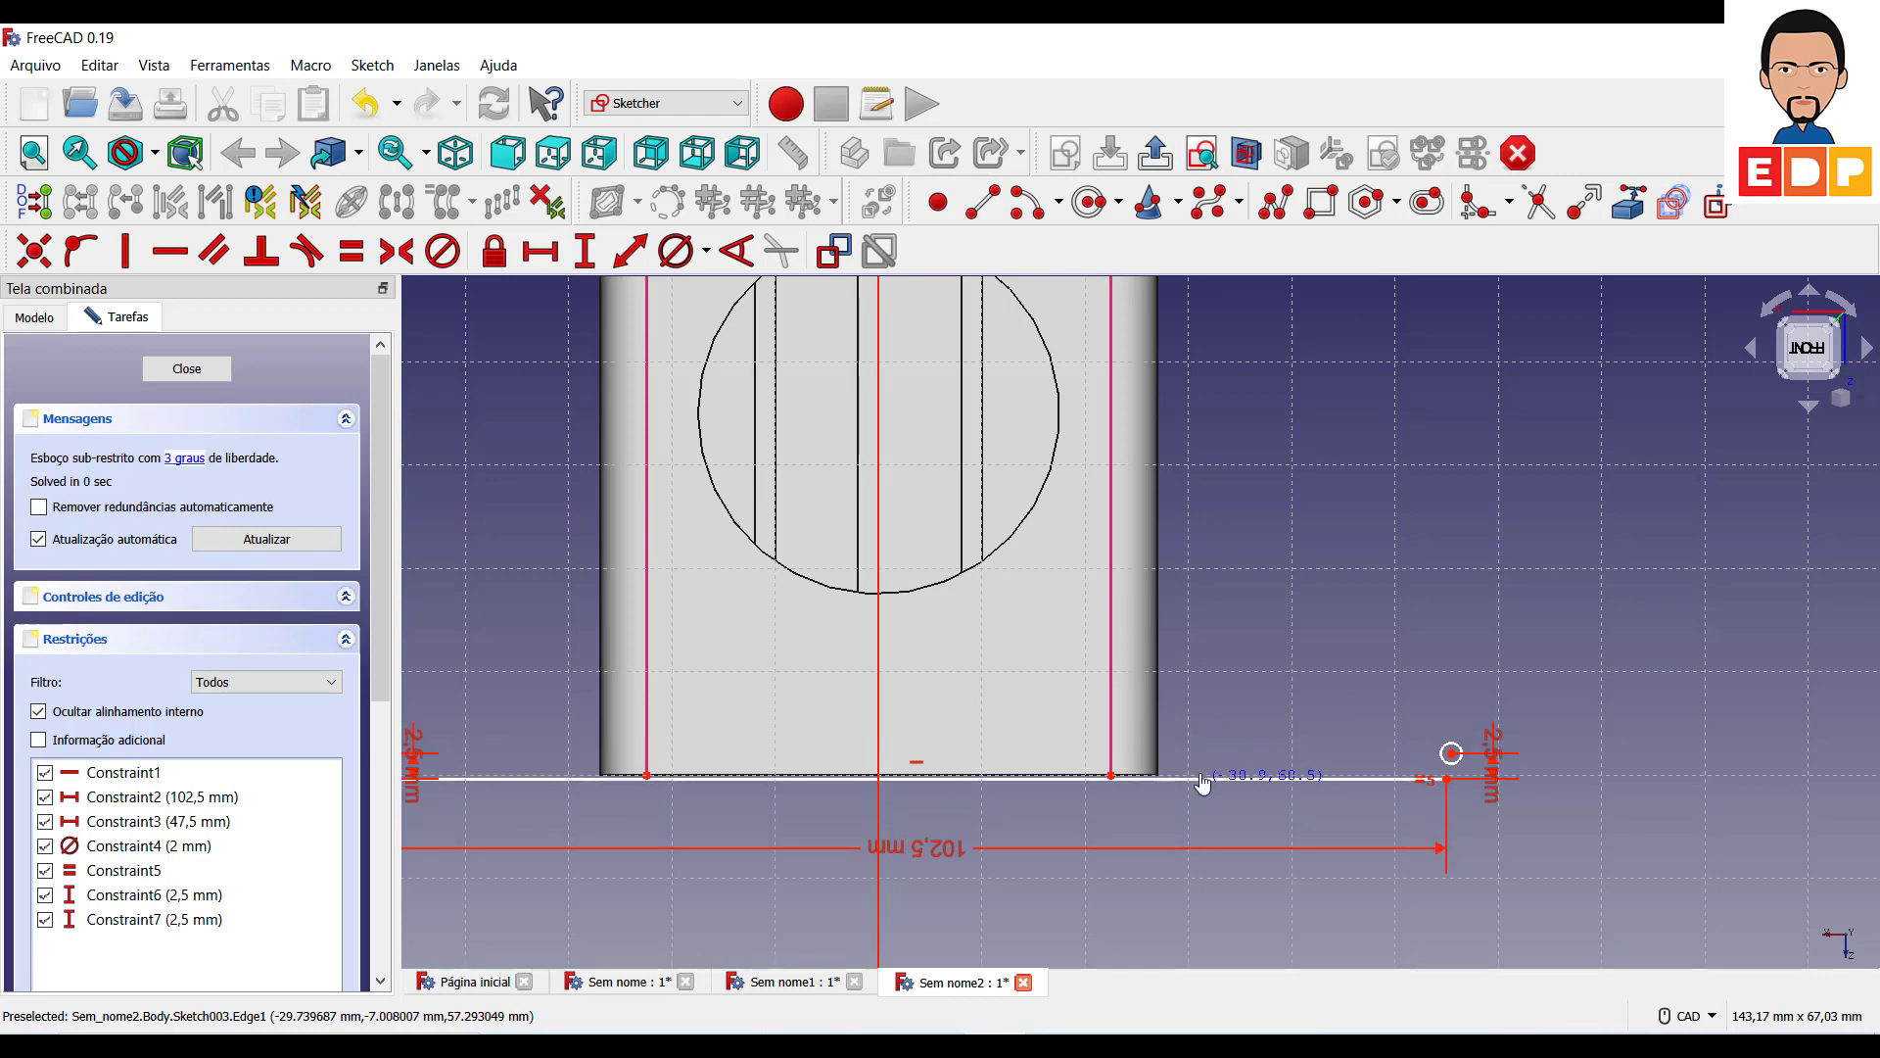
scroll(1230, 676, down, 3)
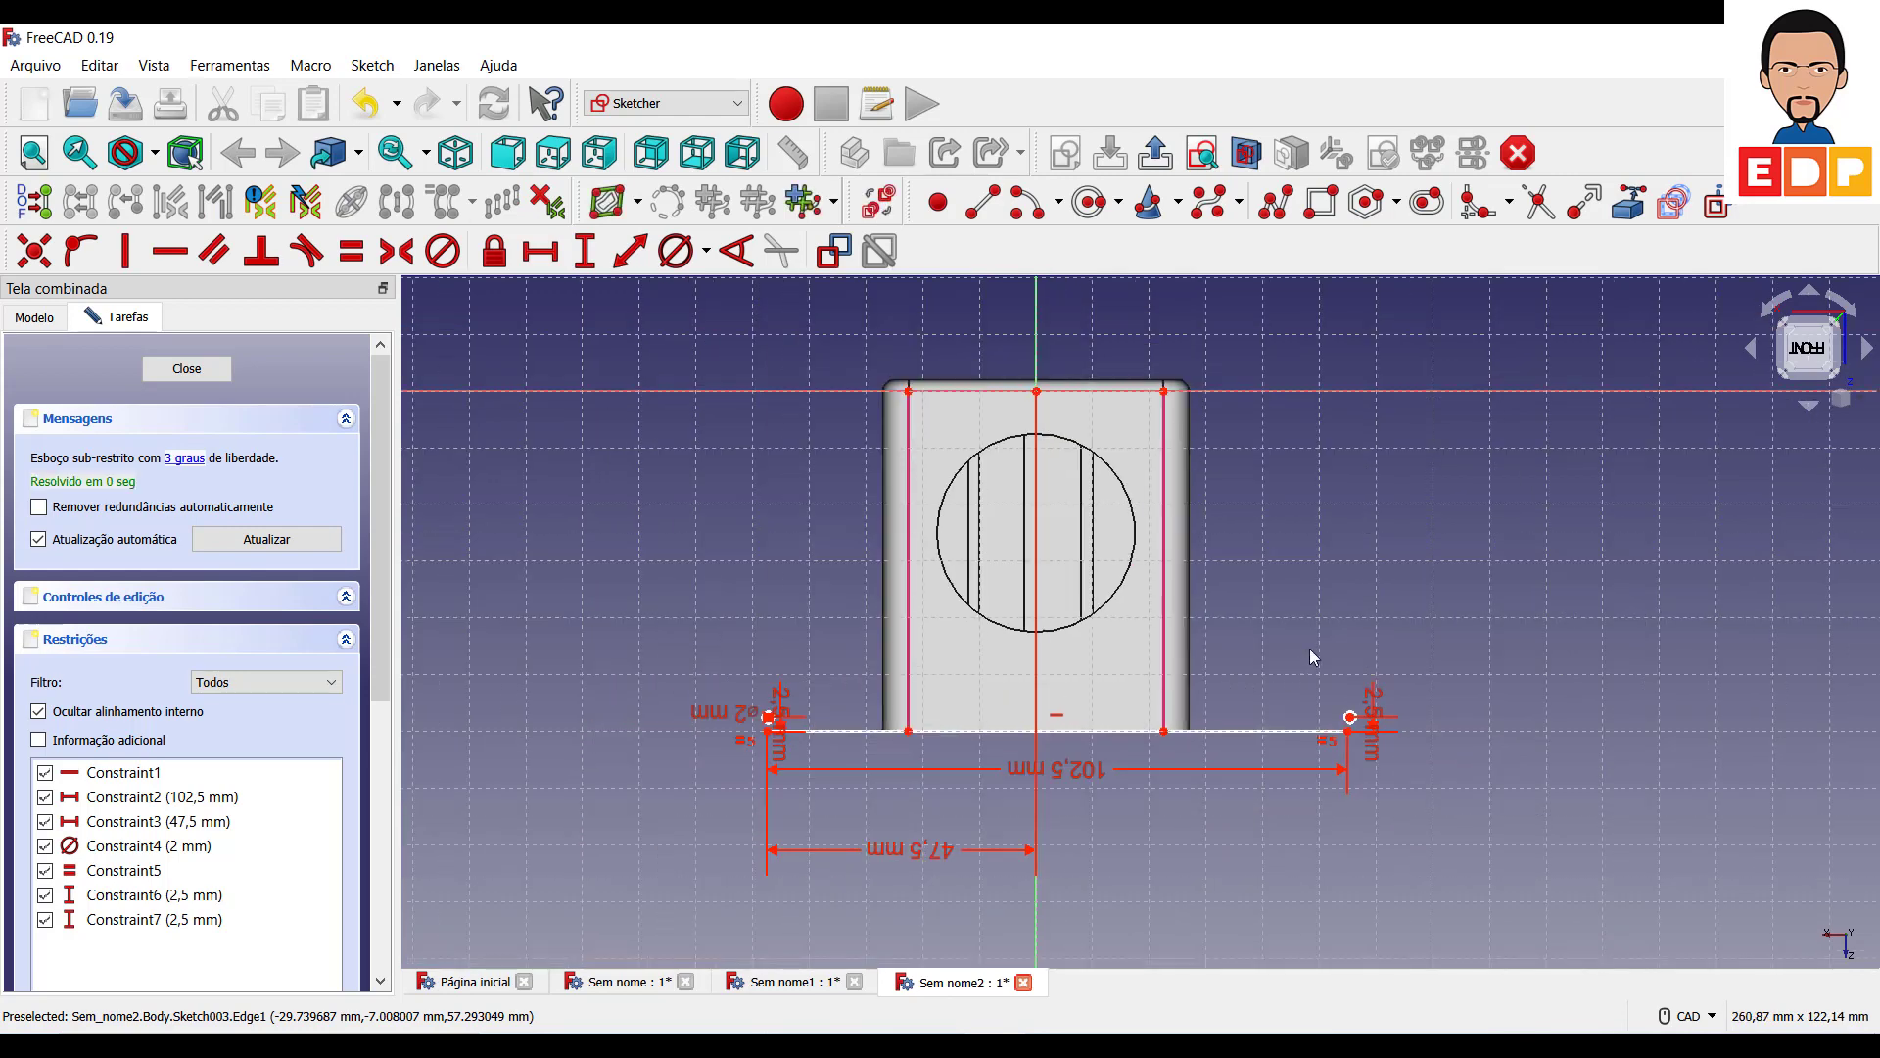
middle_drag(1312, 656, 1316, 689)
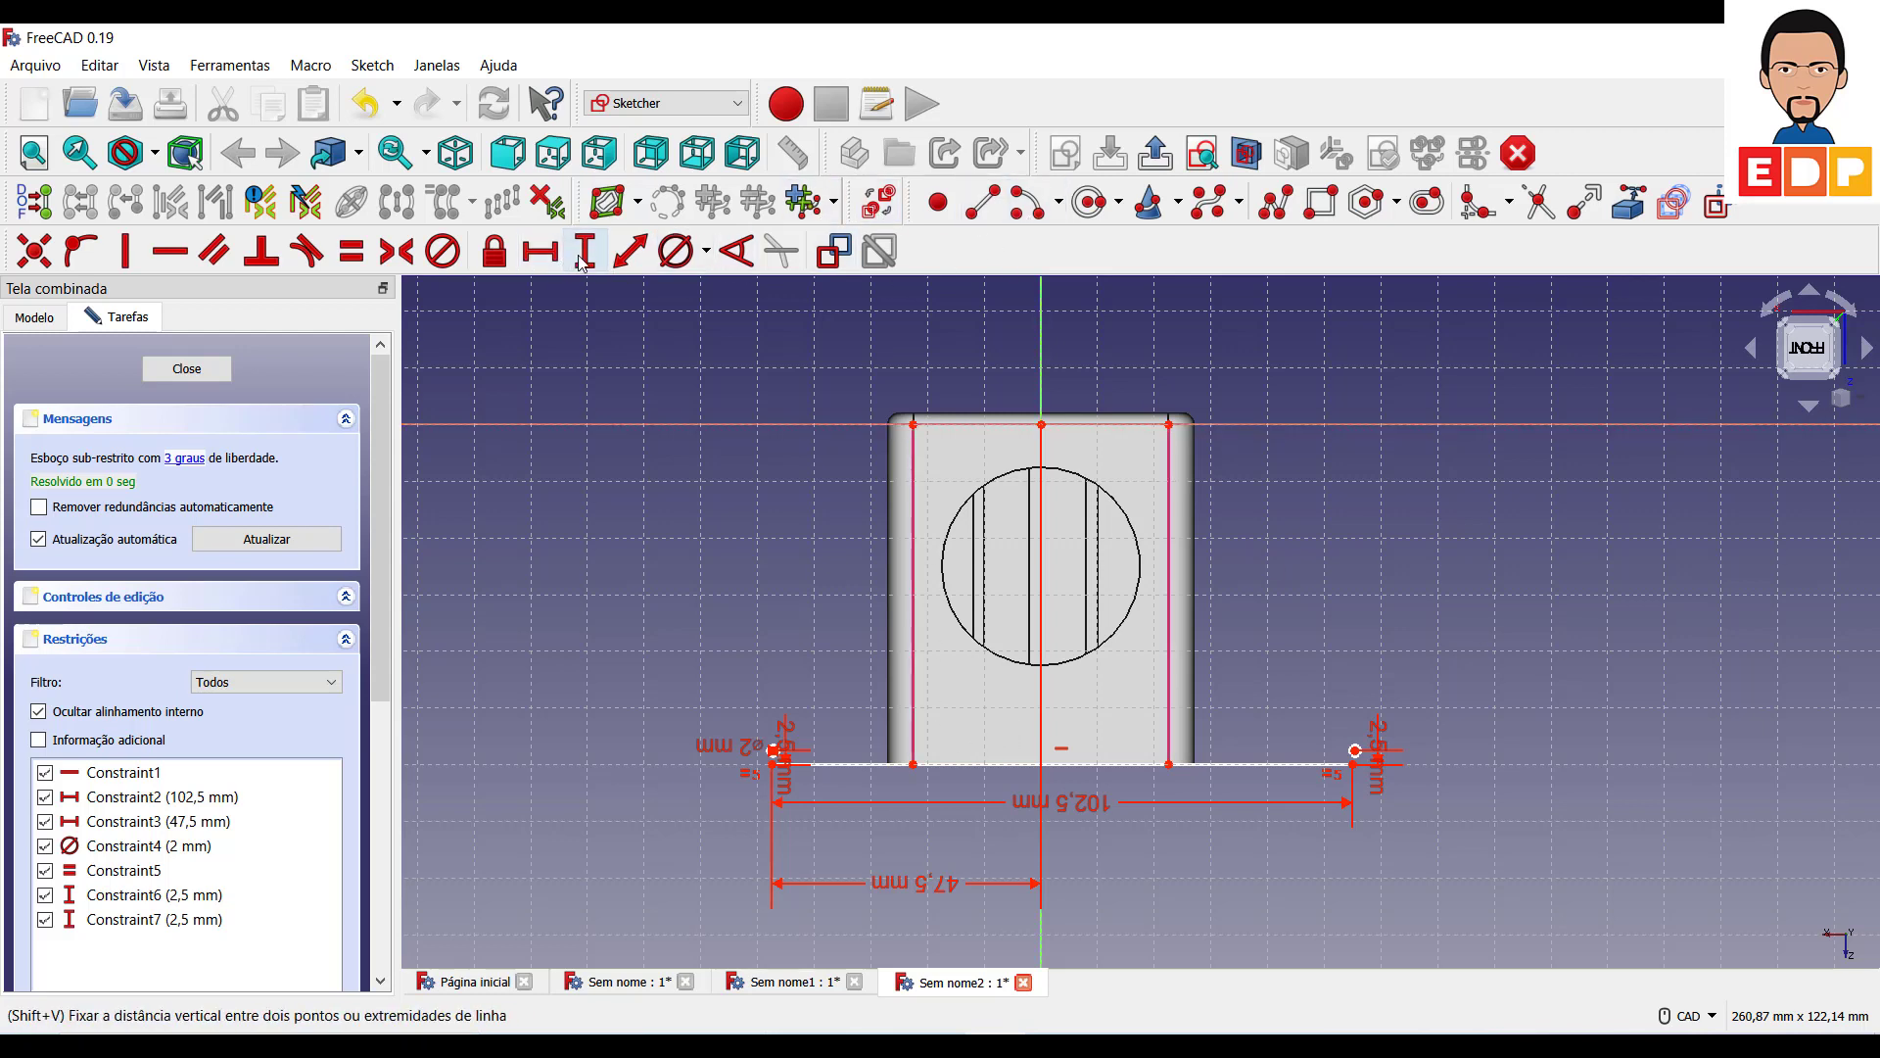
Constrain the base line's left end 60 mm below the box's top-left corner and move the 2.5 mm labels outward.
key(shift+v)
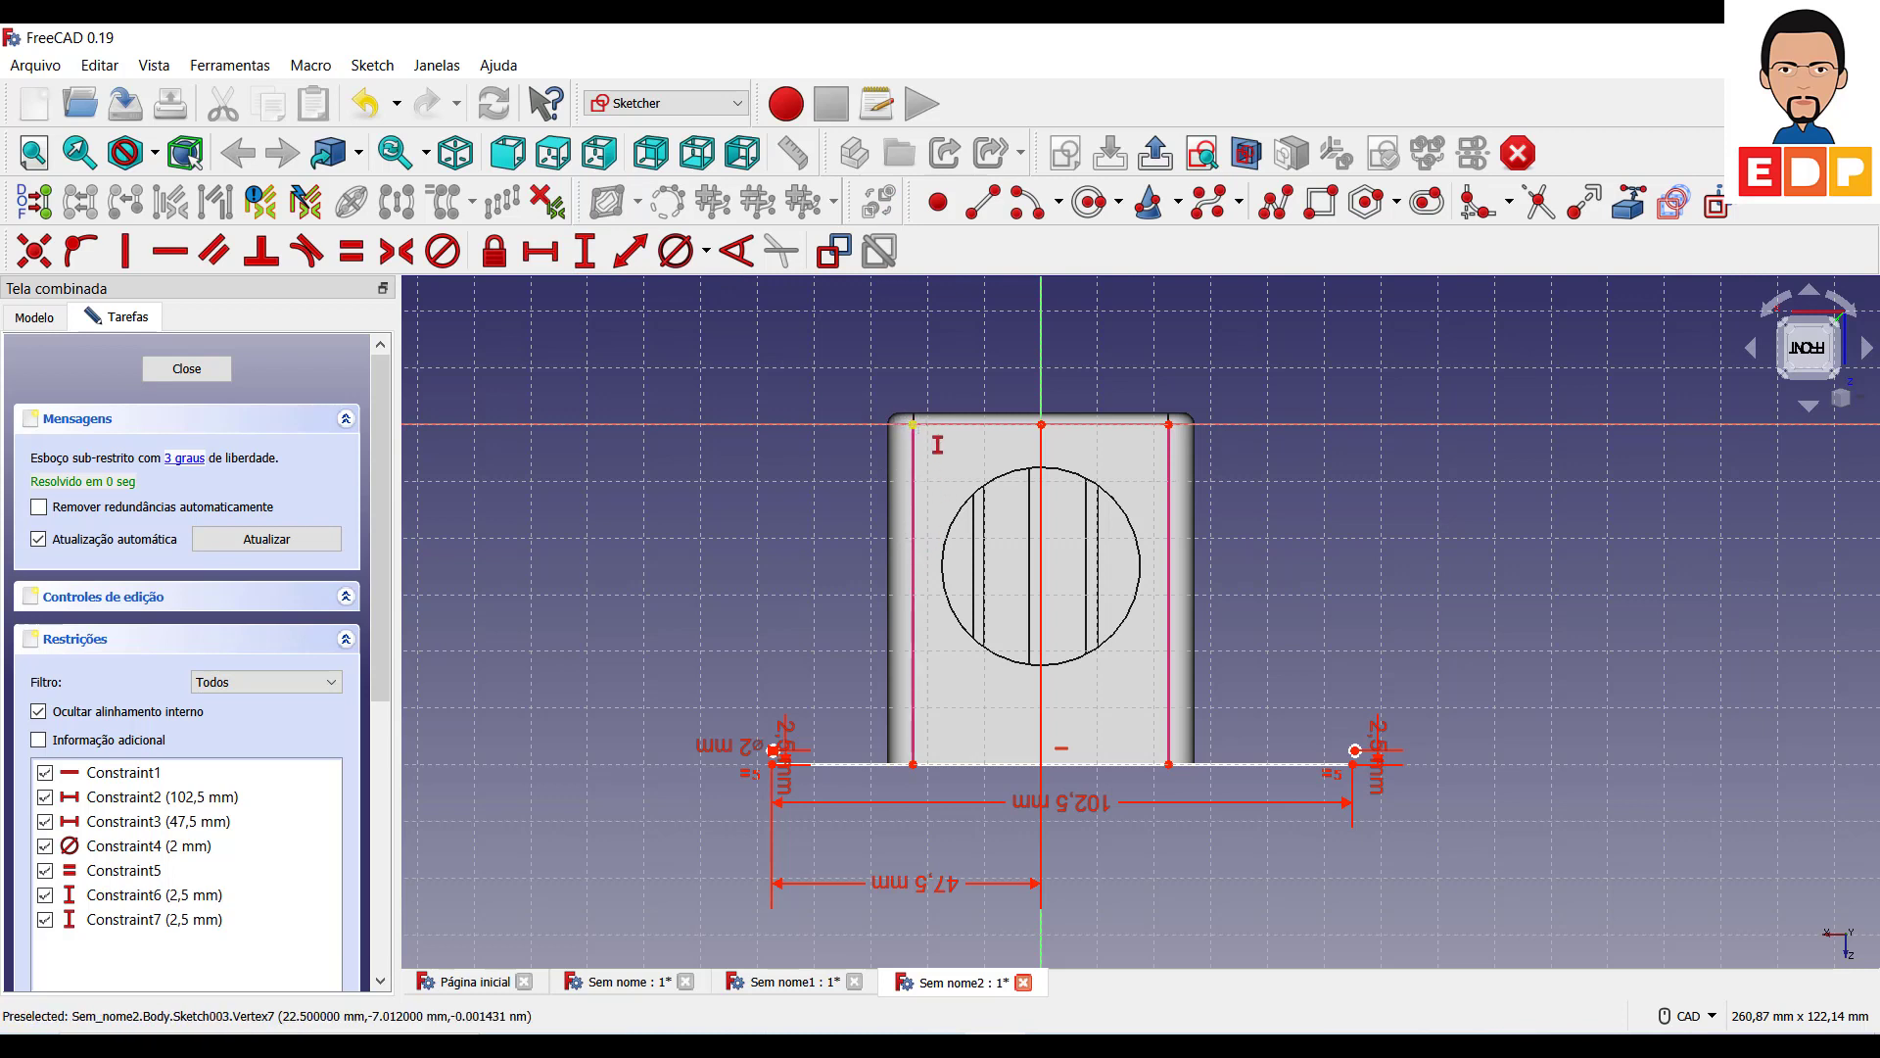
click(913, 424)
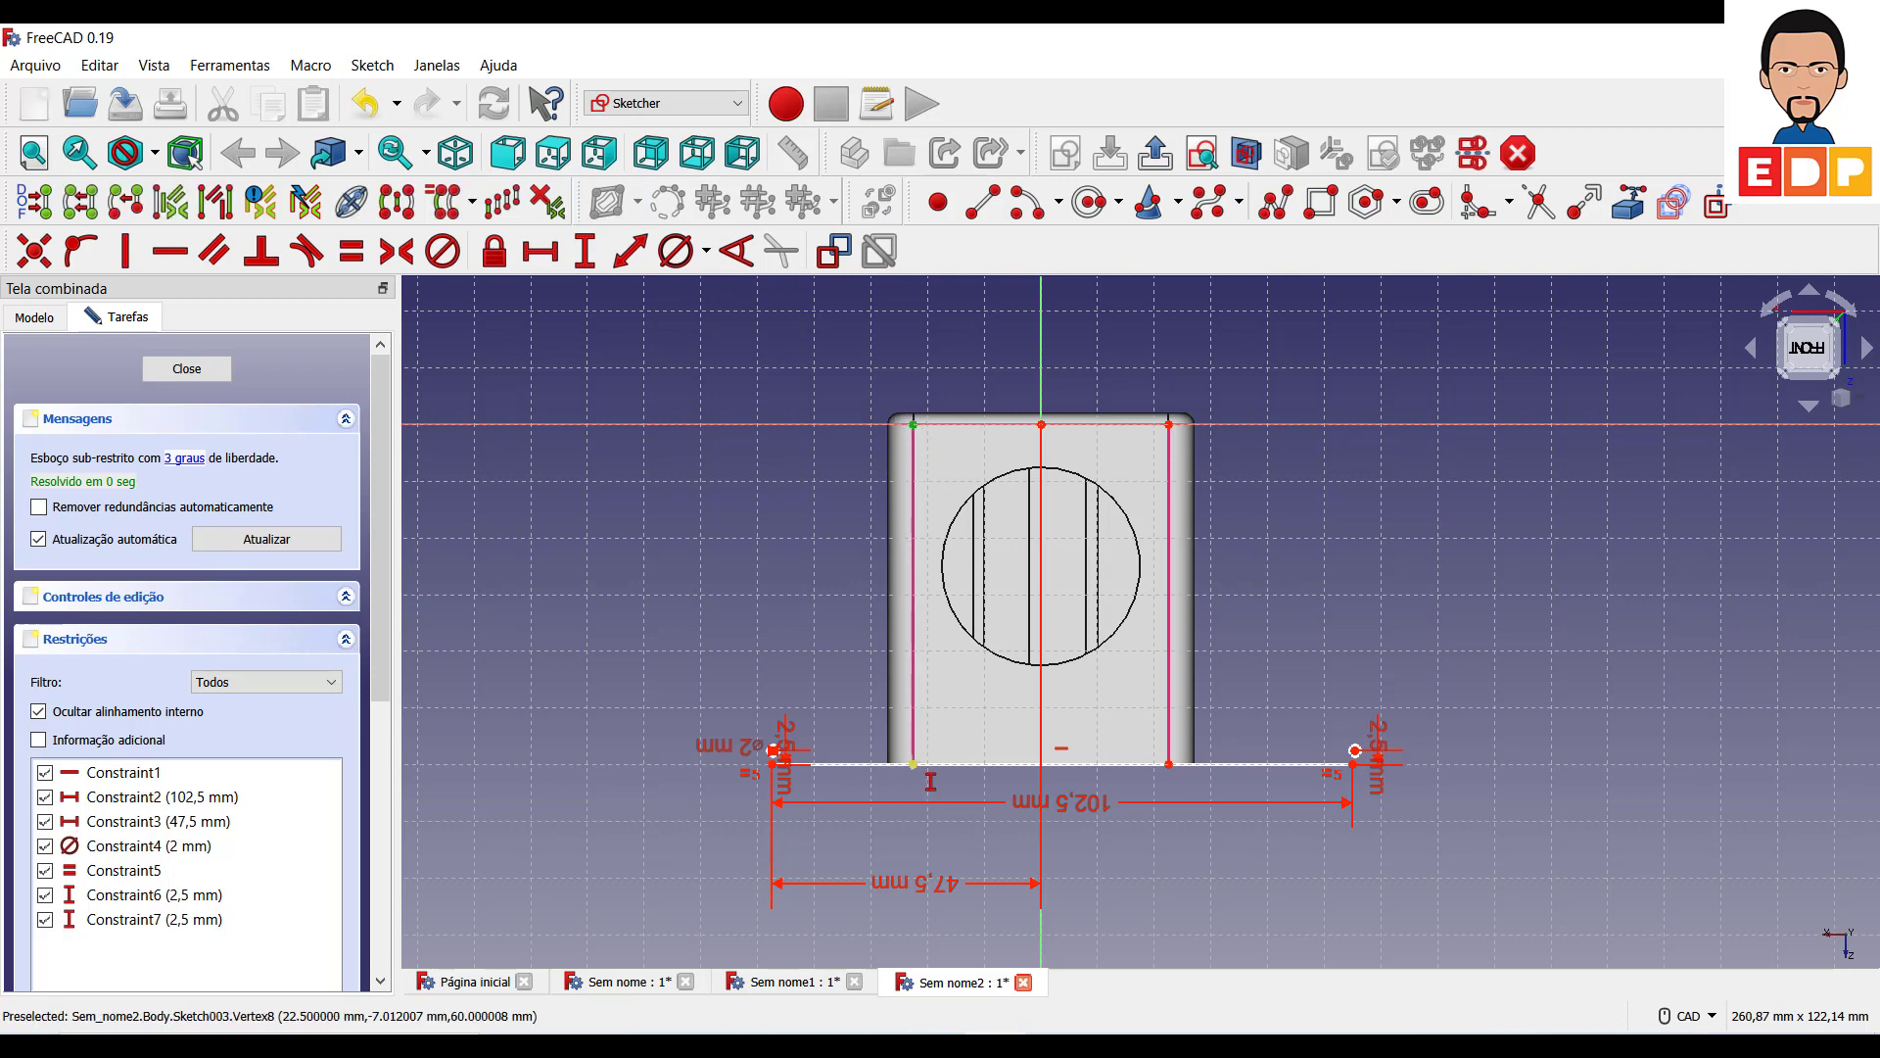
click(773, 770)
text(60)
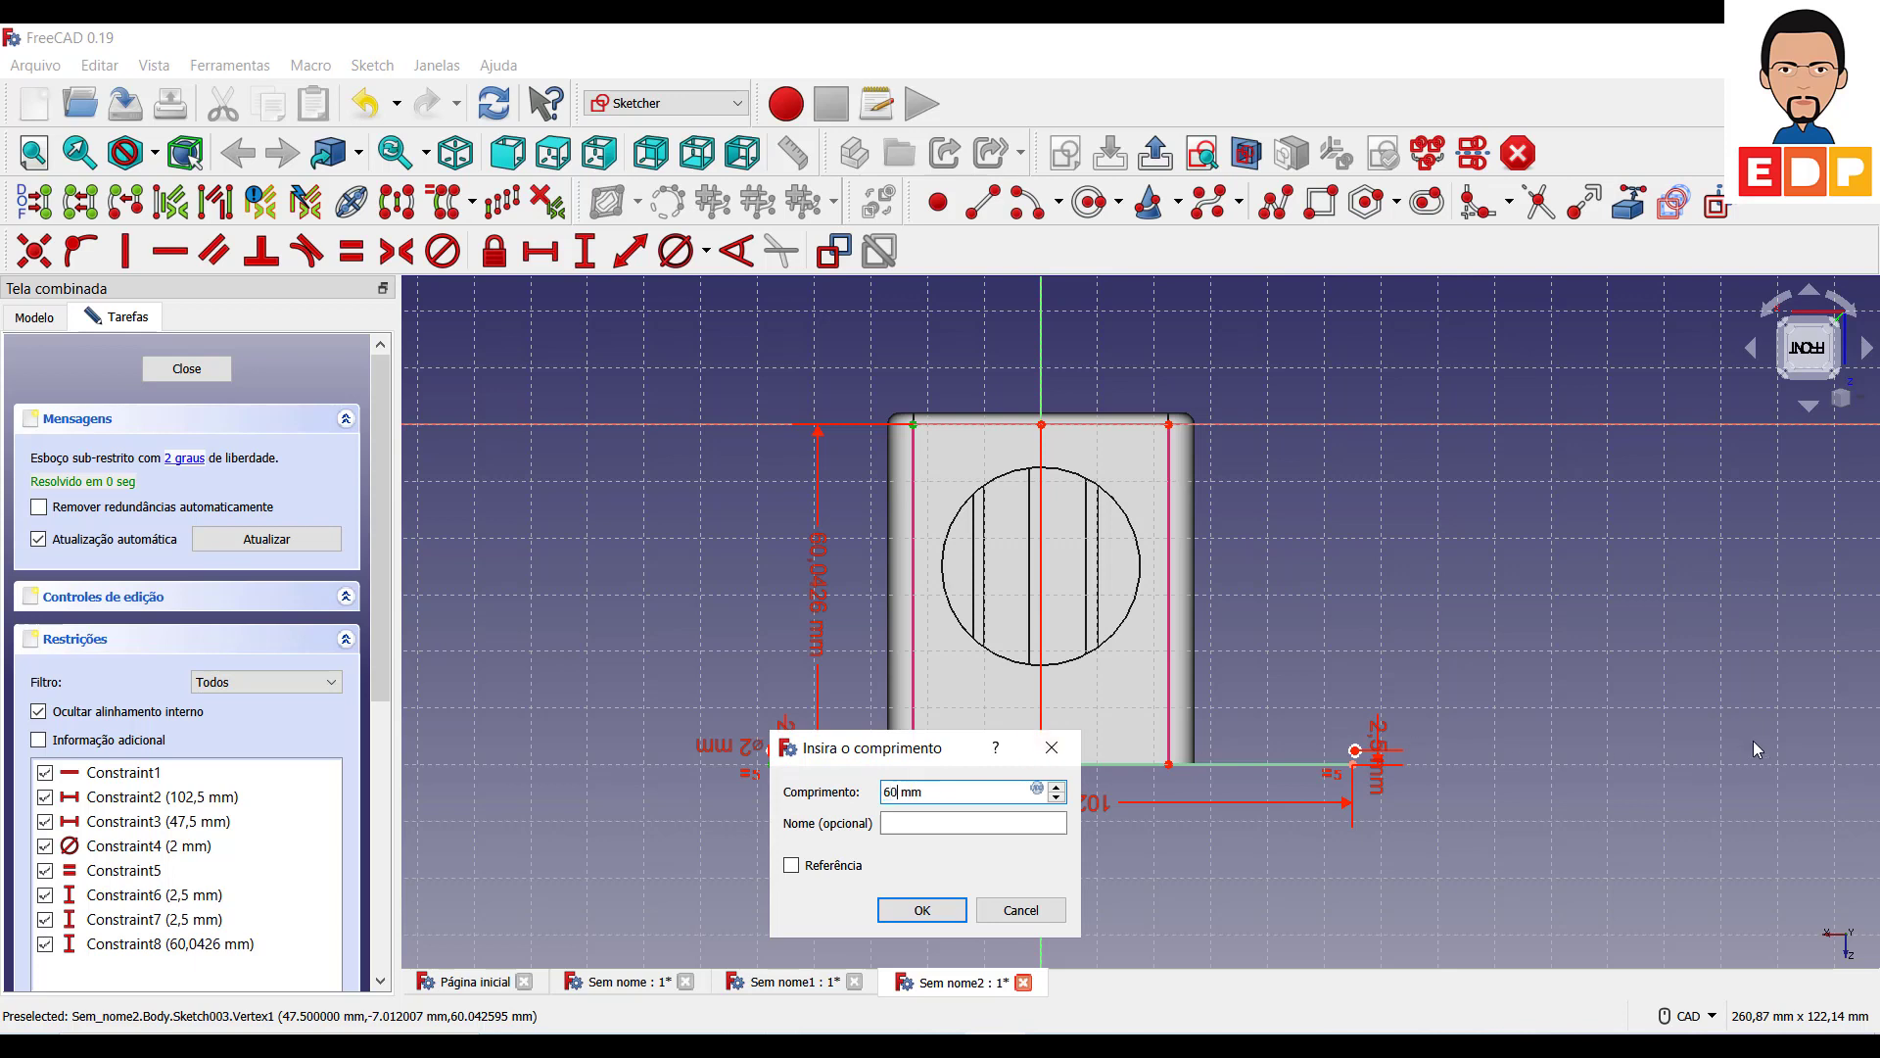
key(Return)
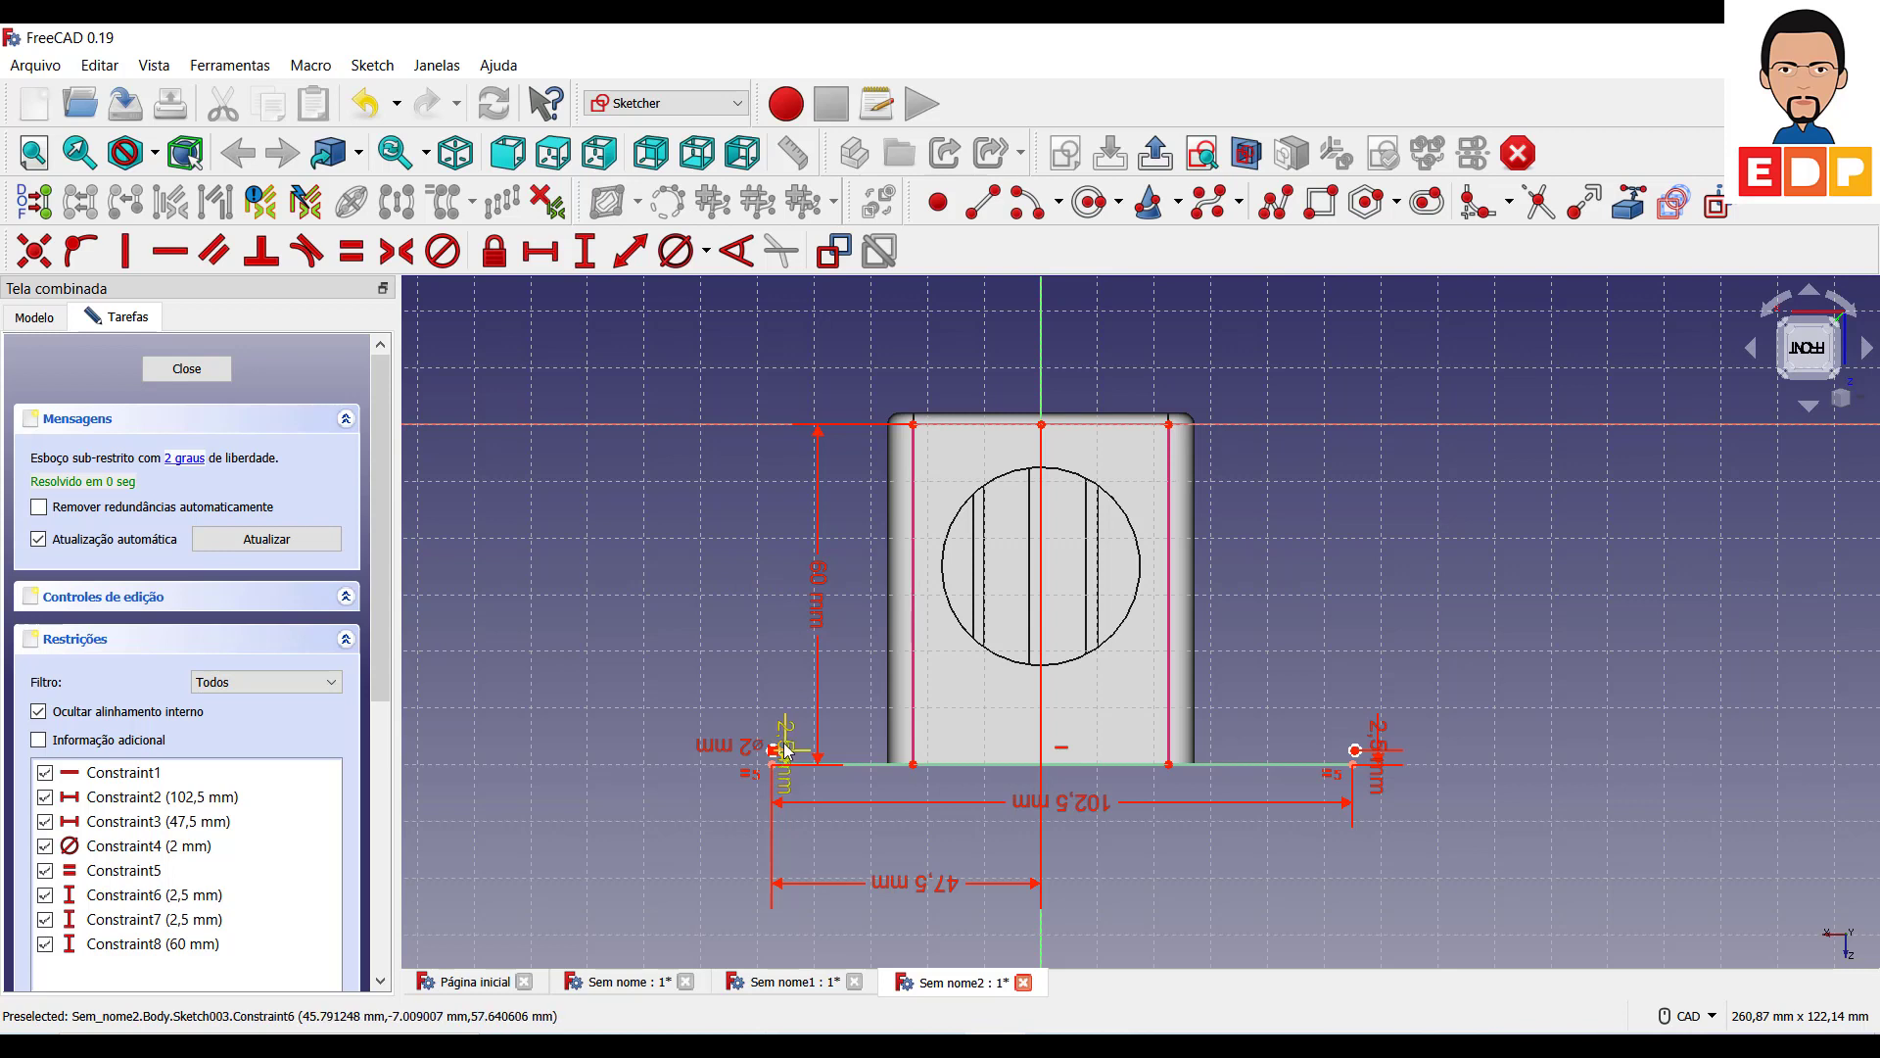
drag(780, 749, 547, 659)
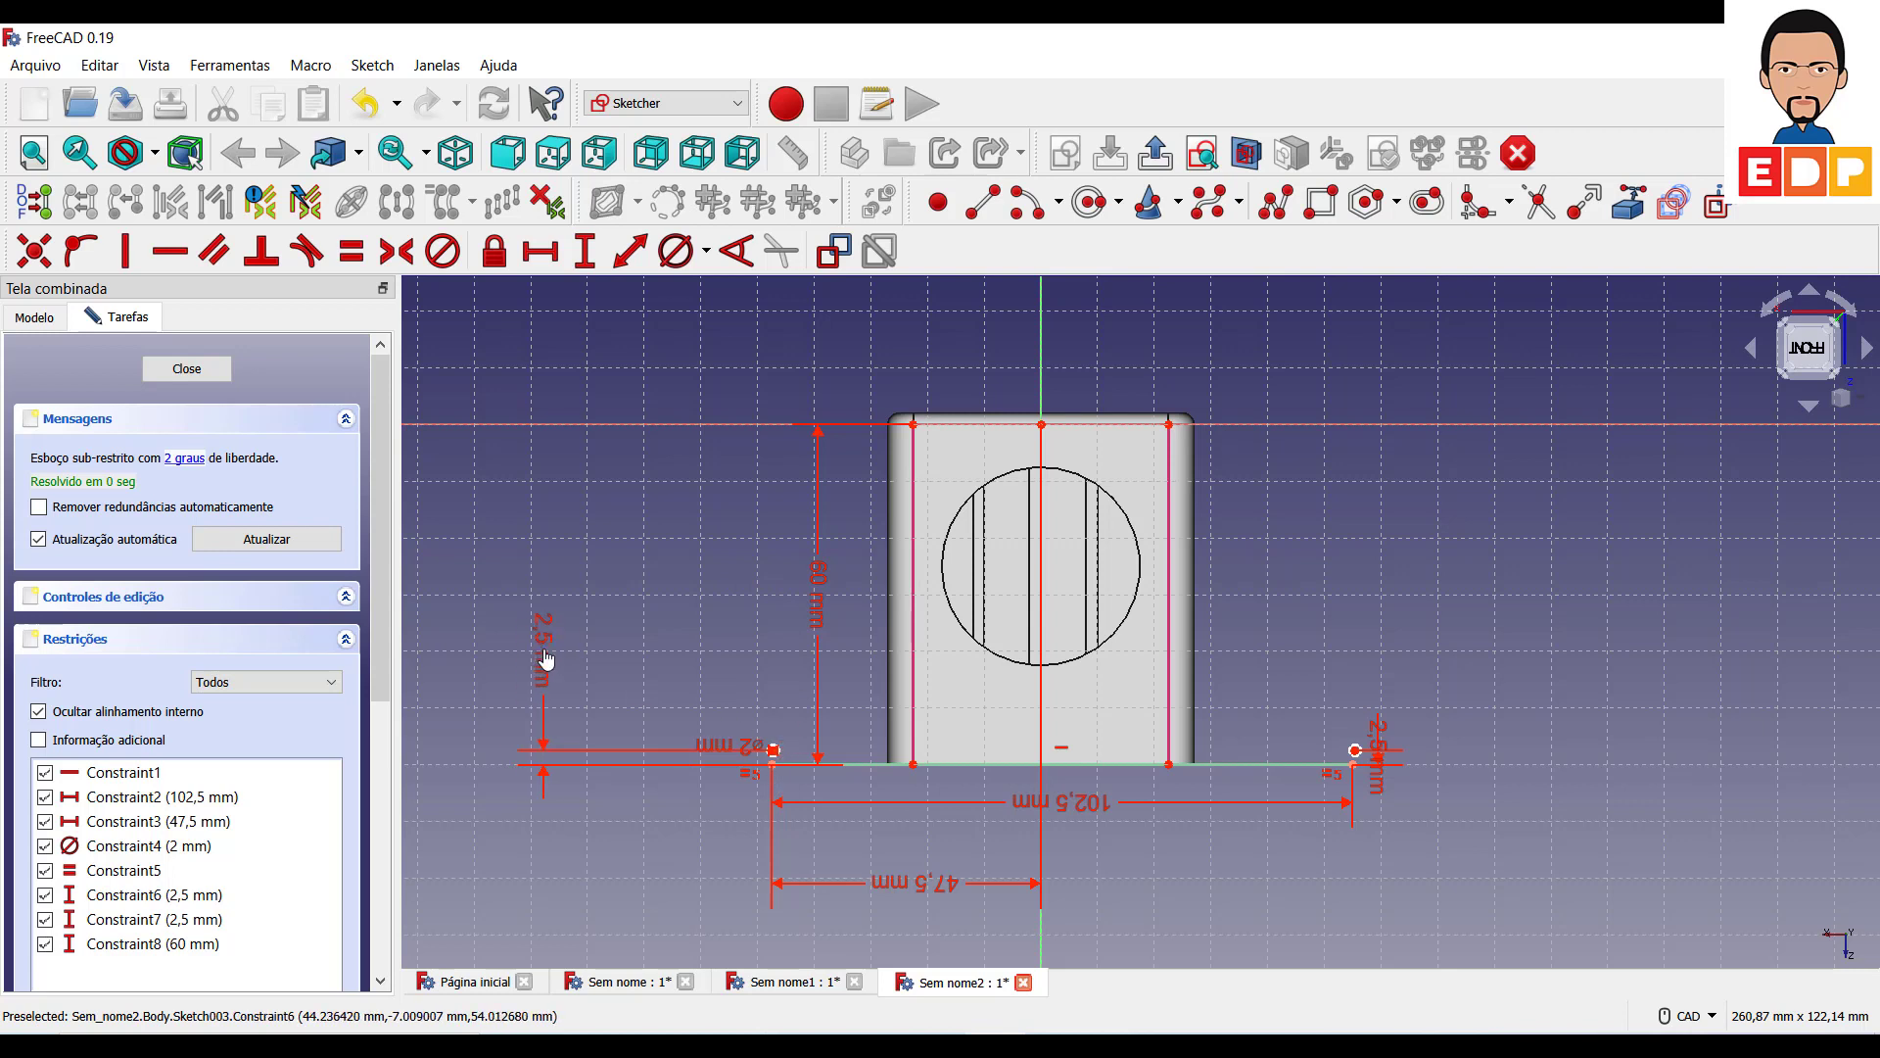
drag(1384, 723, 1519, 607)
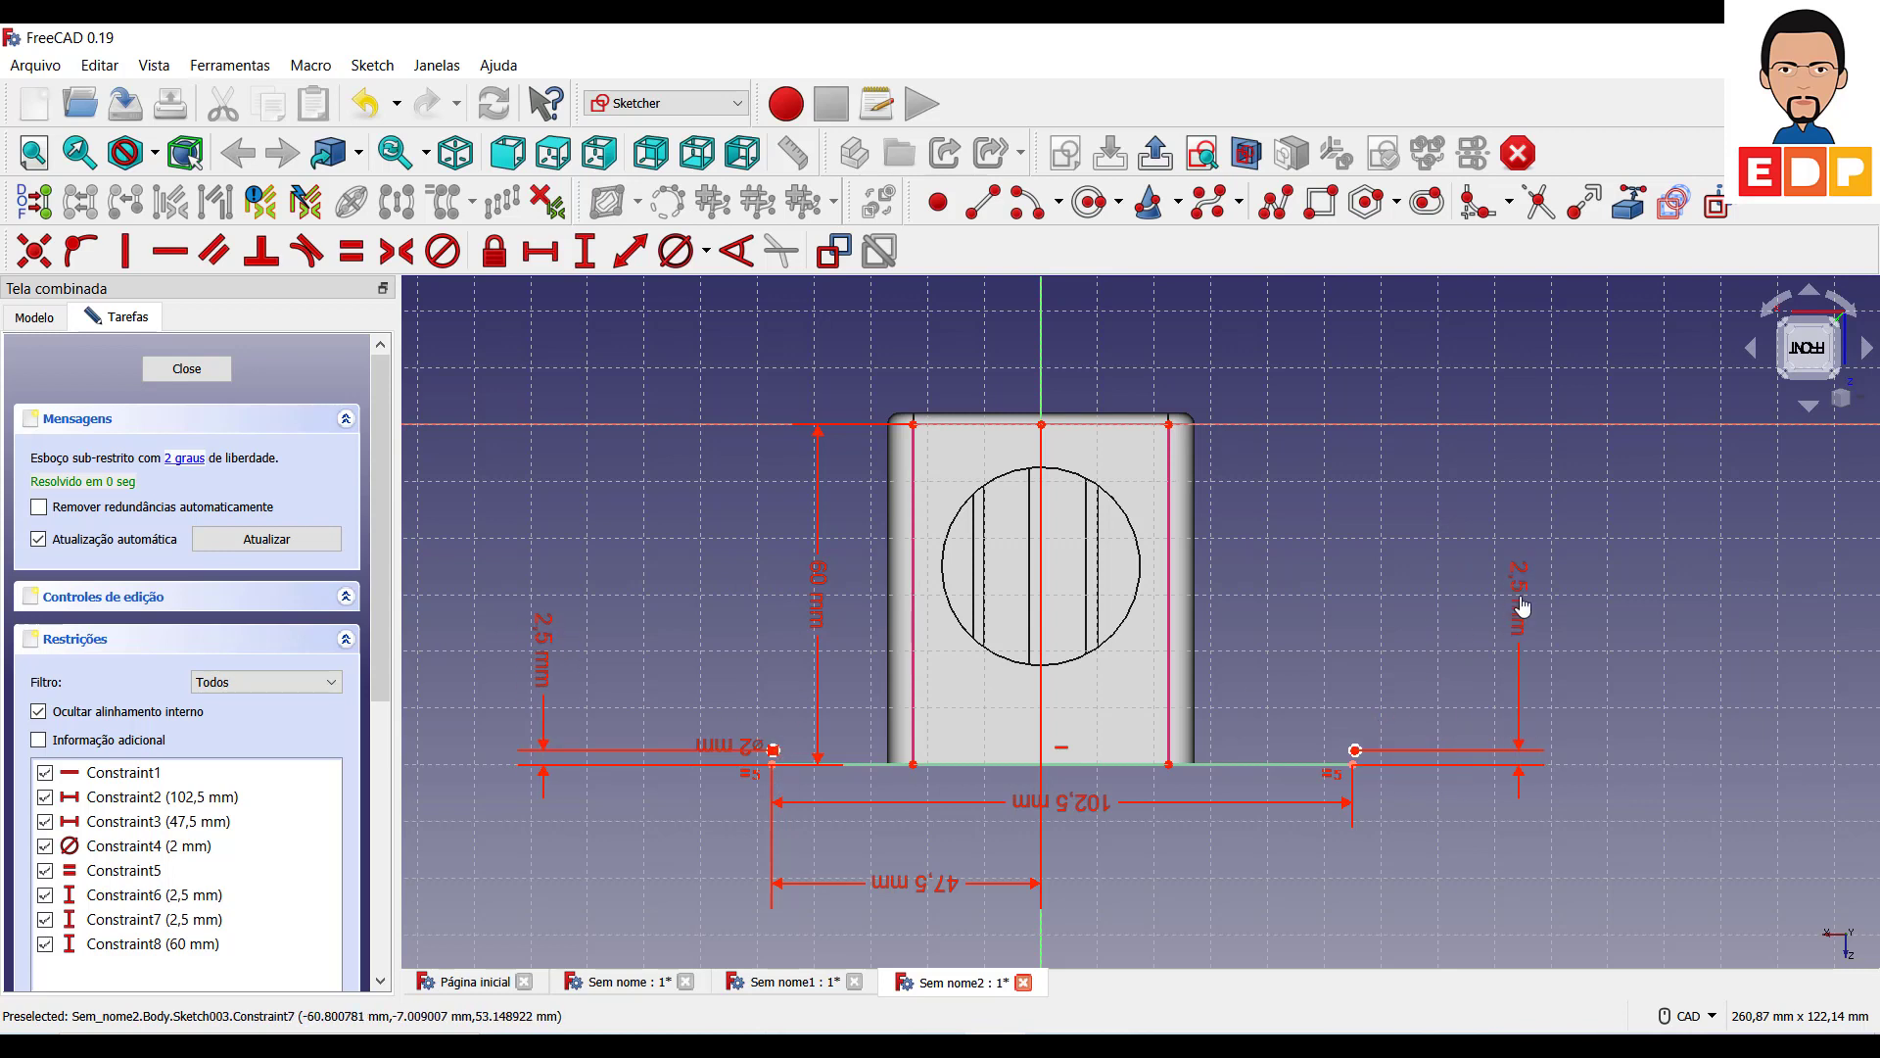
Select the right circle's centre point and recentre the sketch view on the part.
scroll(1211, 690, down, 1)
scroll(1236, 698, up, 3)
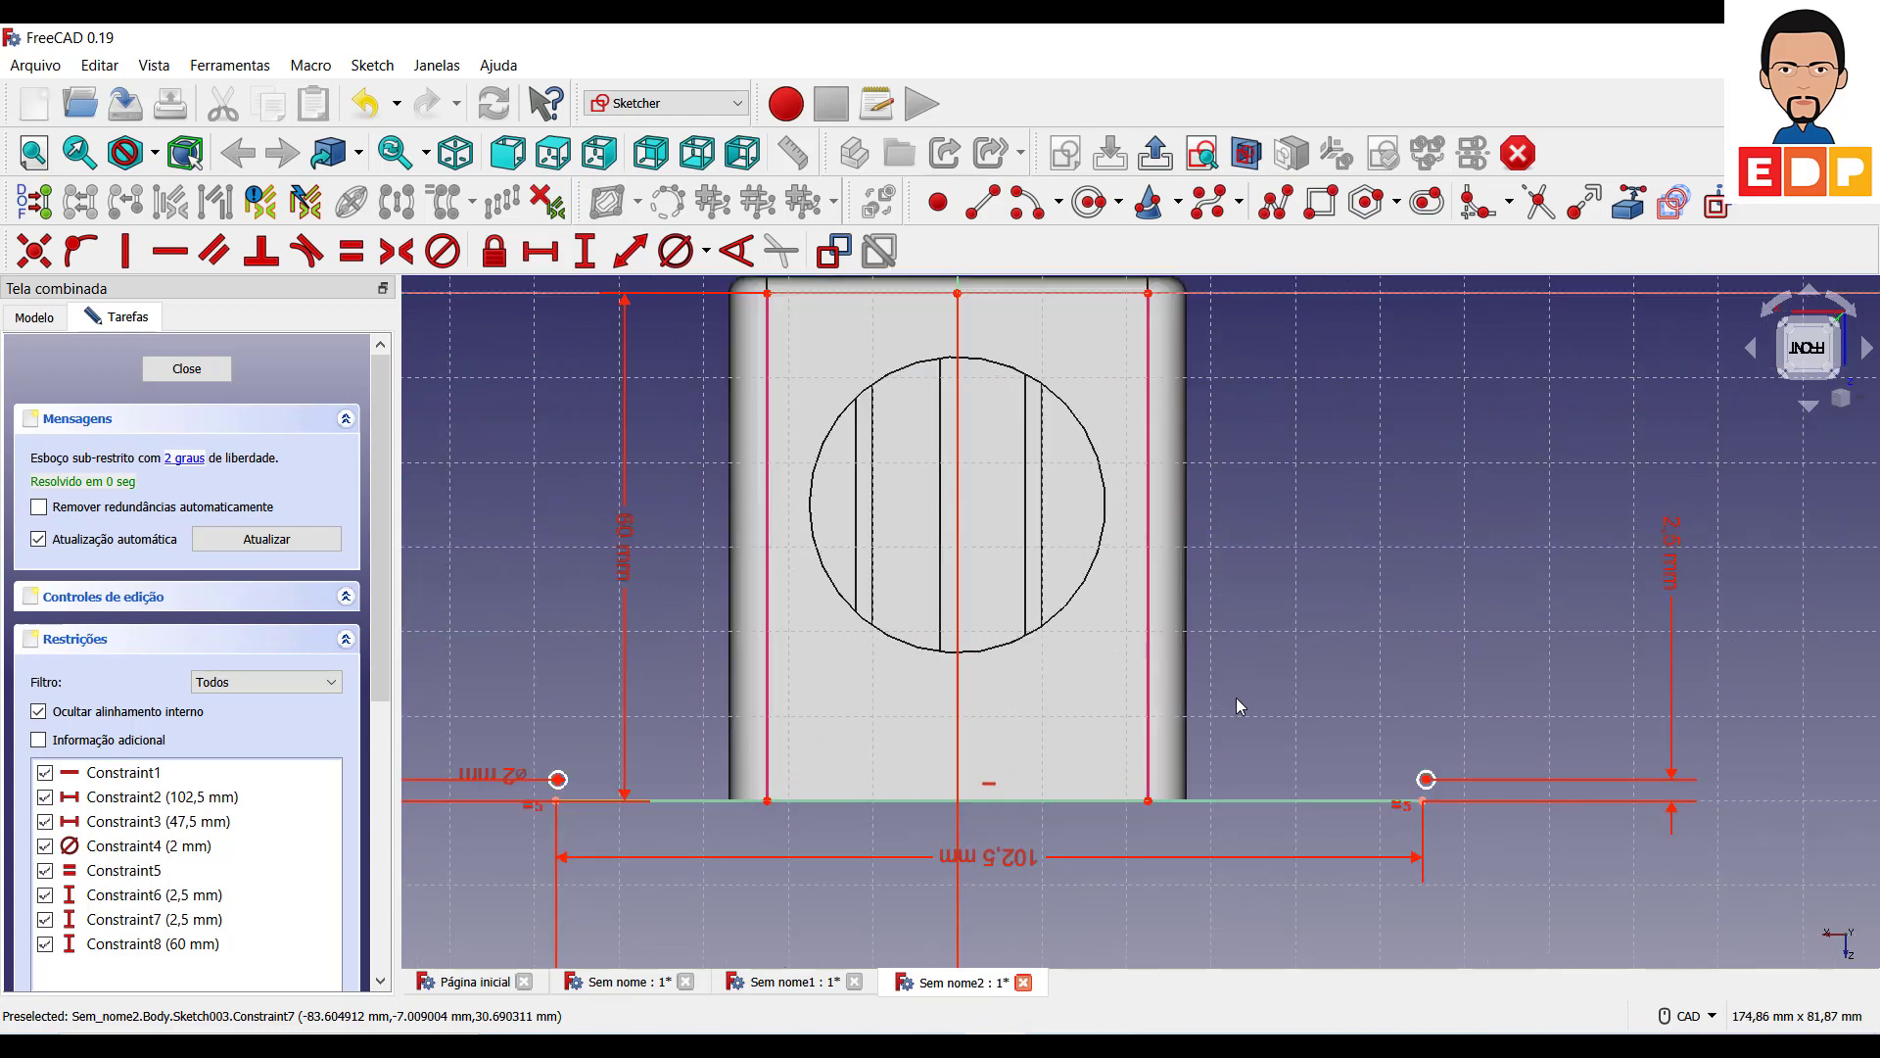
scroll(1236, 697, up, 1)
scroll(1236, 697, up, 1)
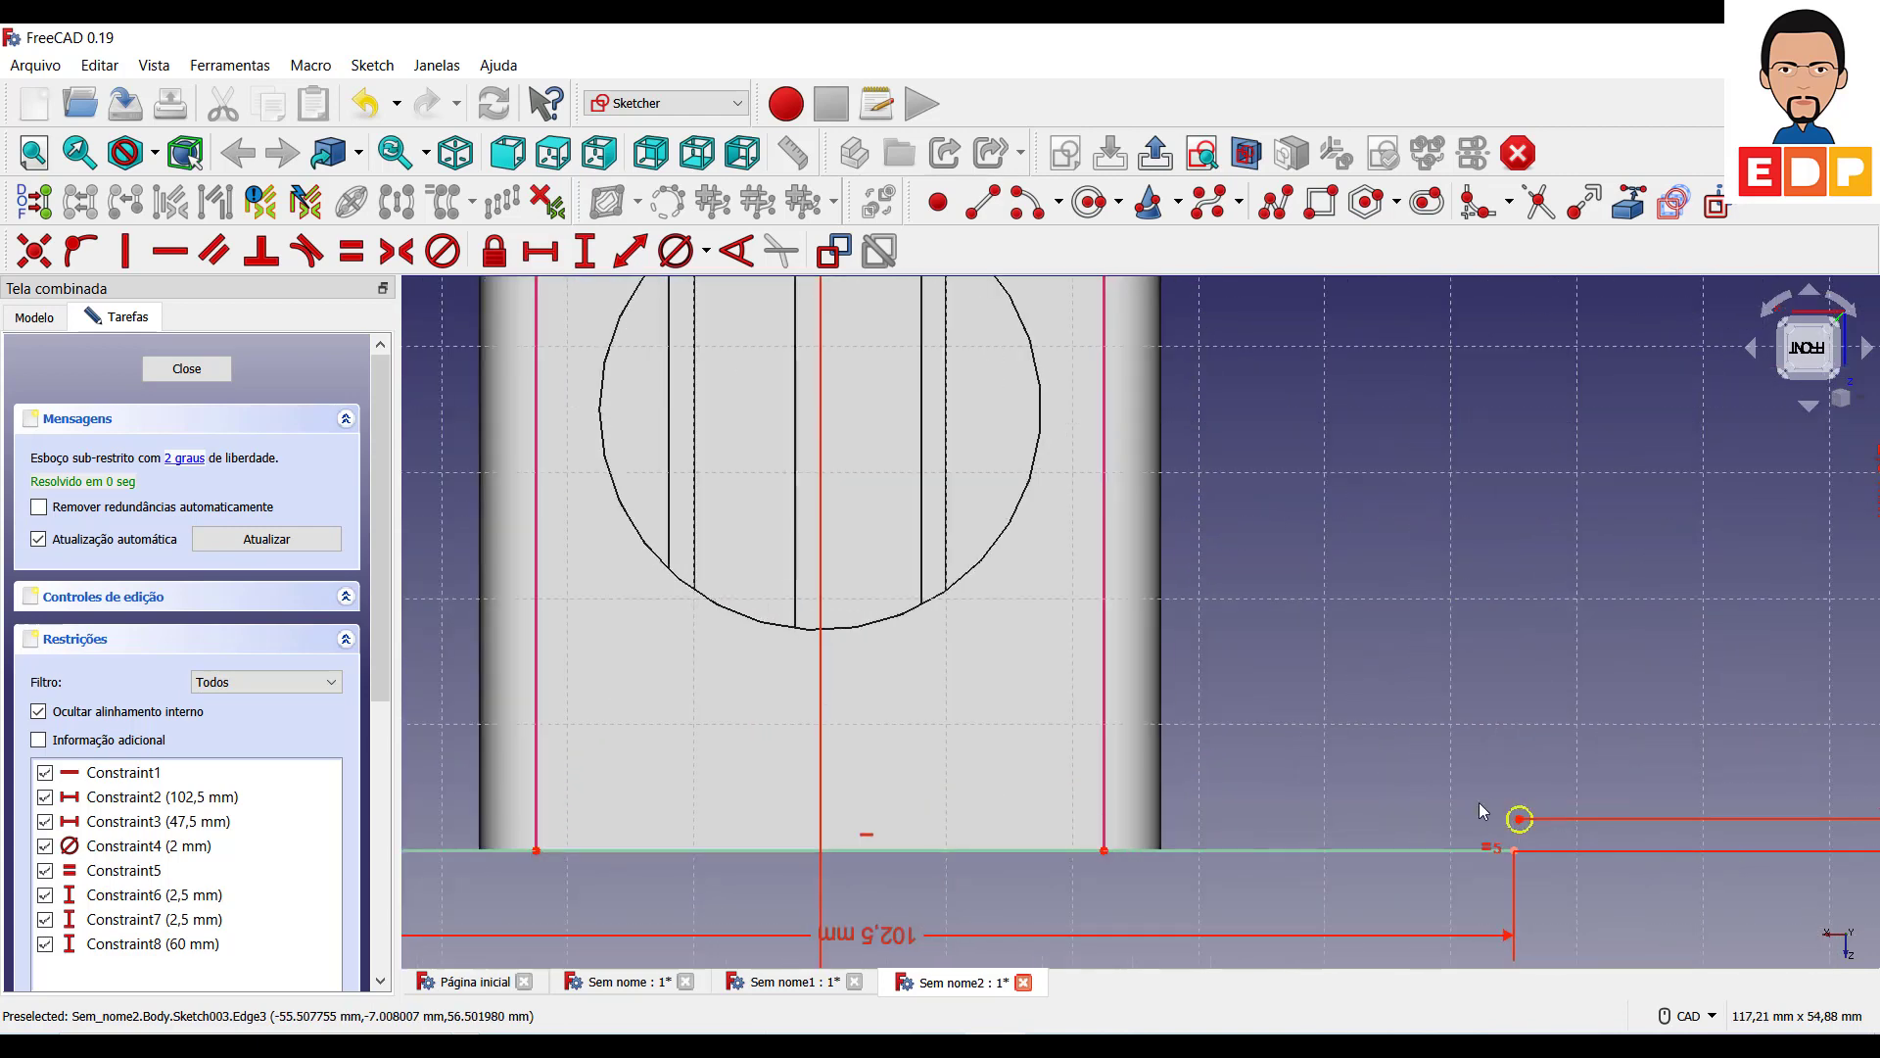
scroll(1518, 819, down, 1)
scroll(1518, 819, down, 1)
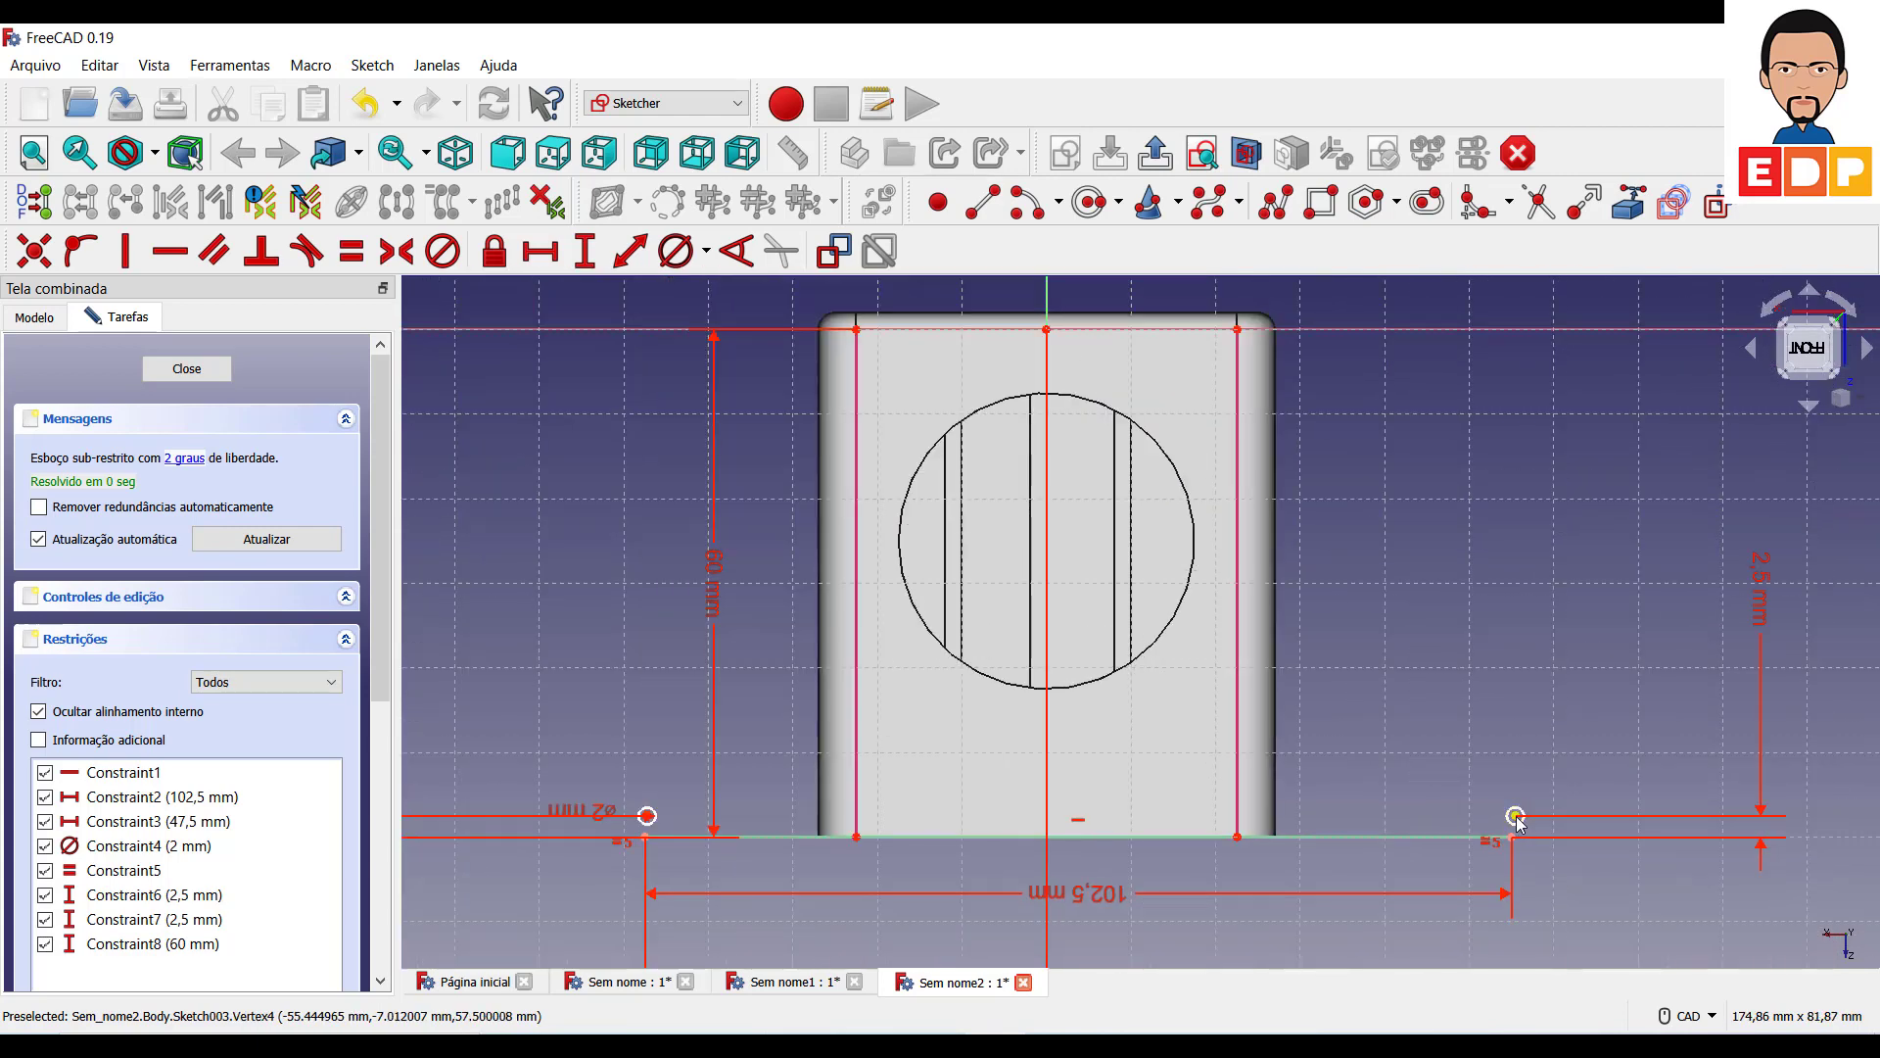
click(1516, 817)
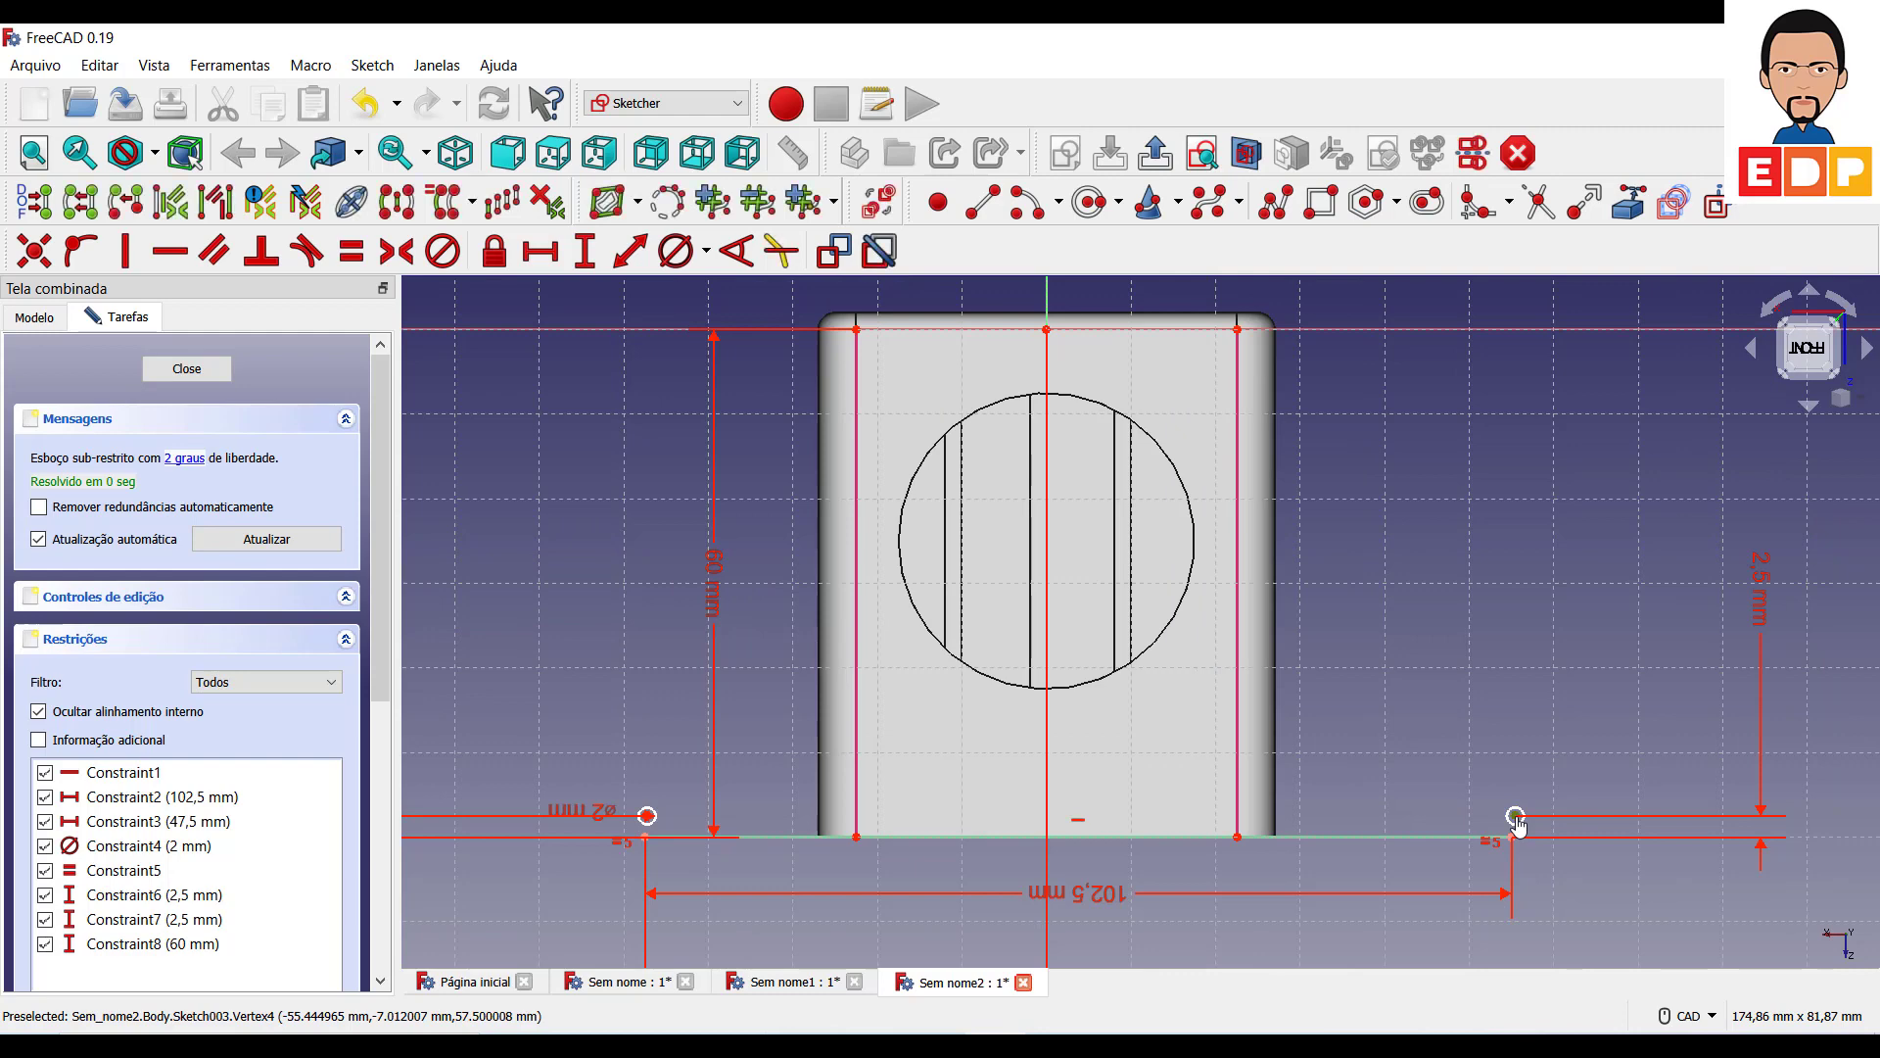
scroll(1516, 821, down, 1)
middle_drag(1508, 744, 1463, 637)
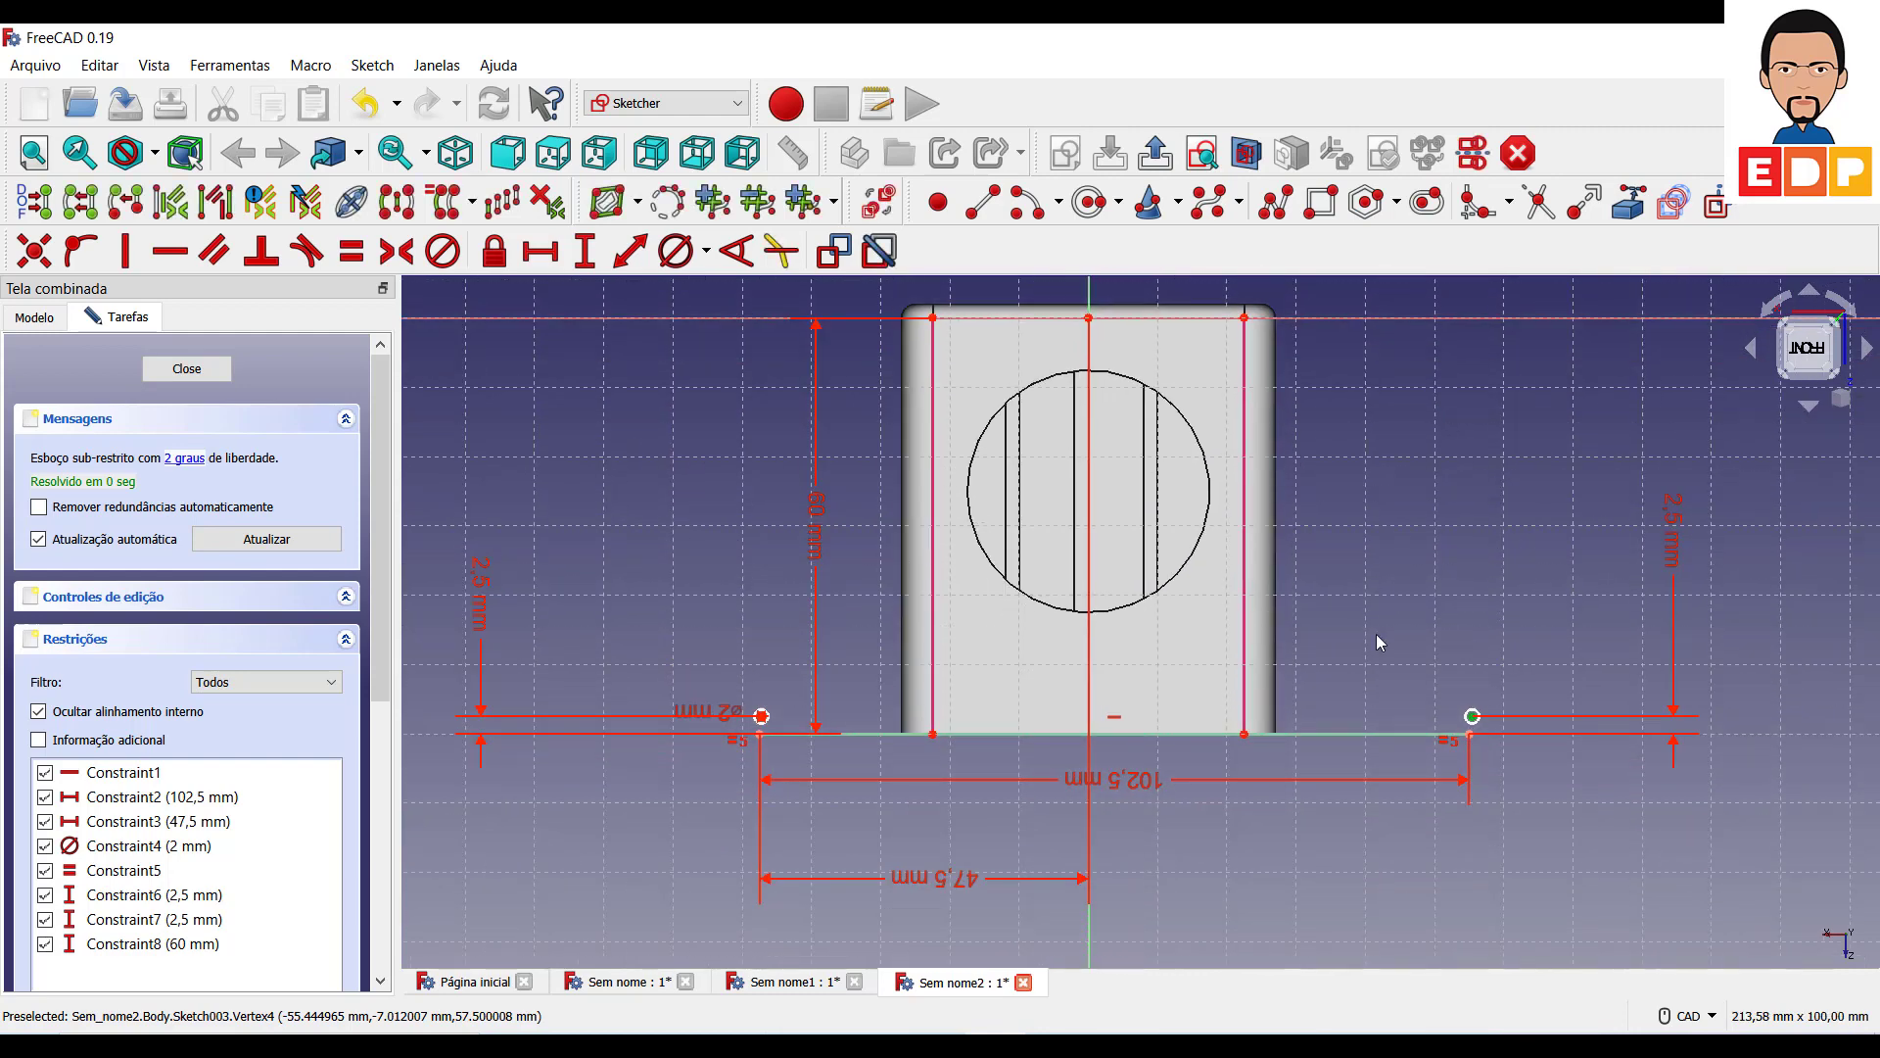
scroll(762, 718, up, 1)
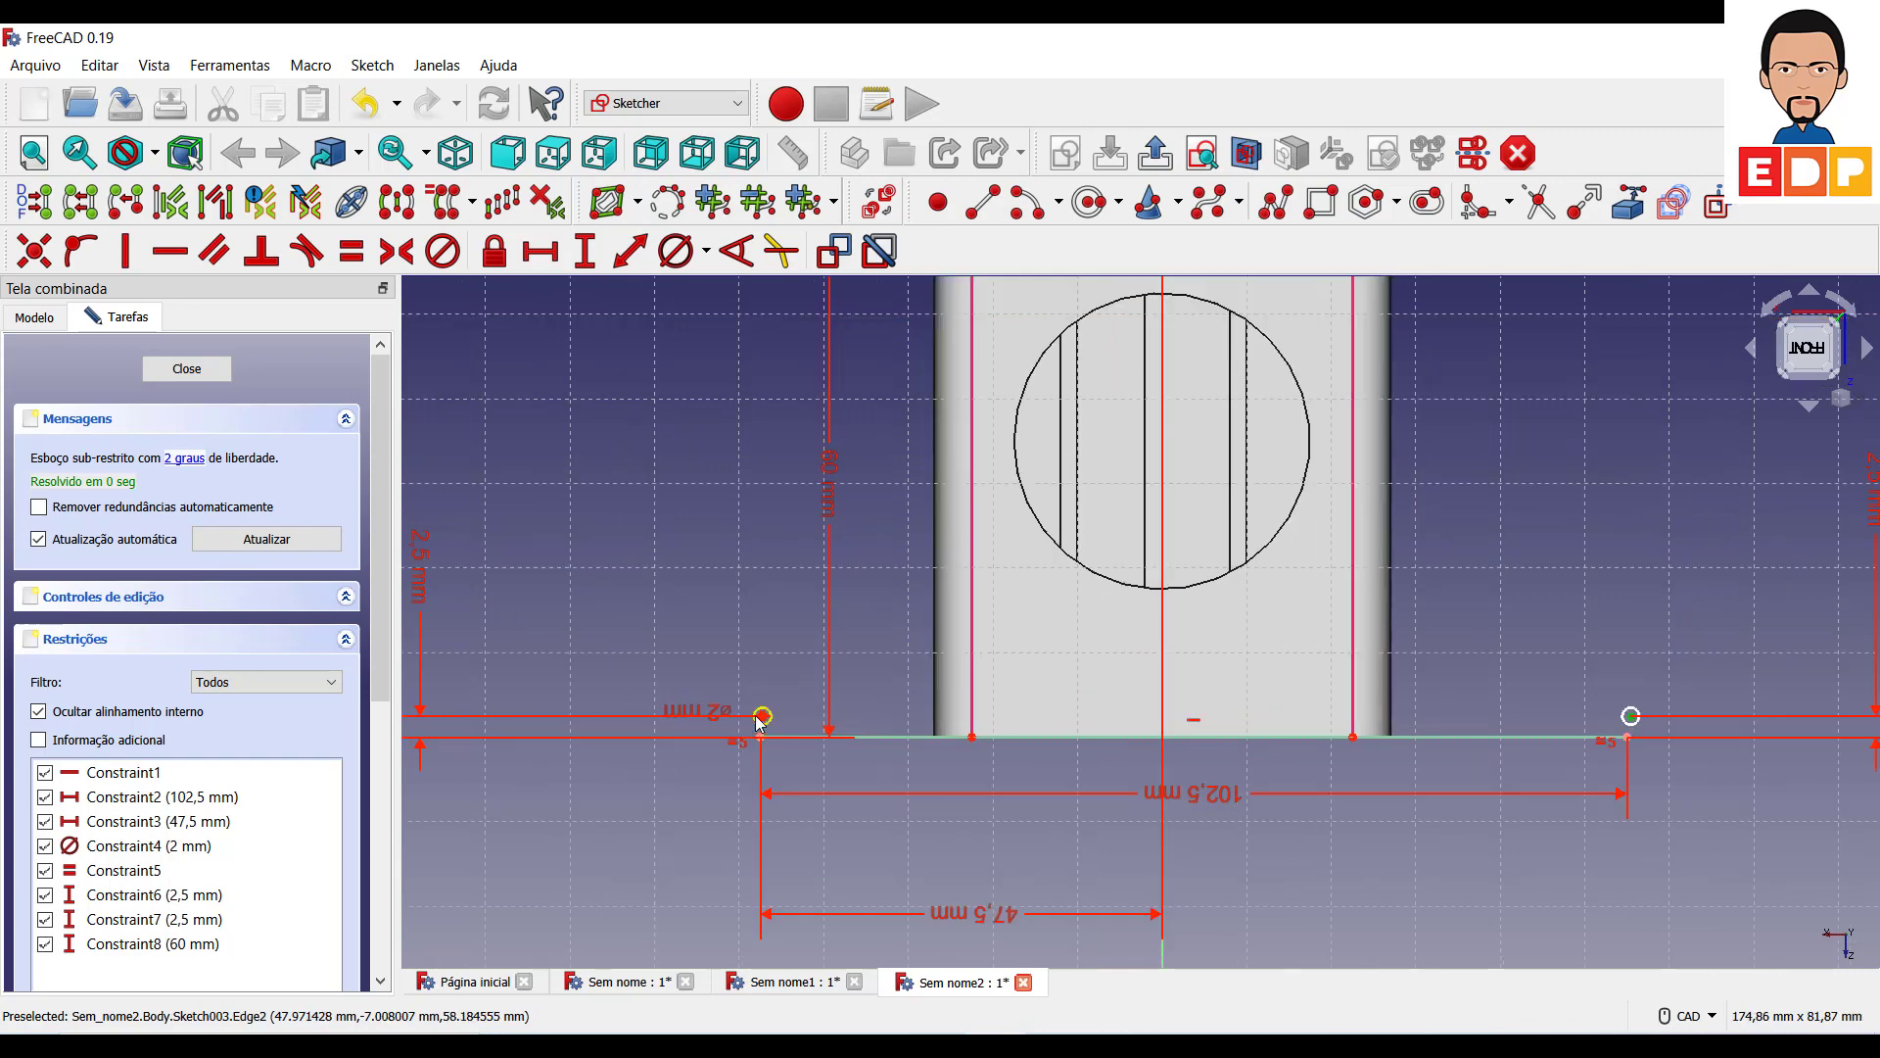
scroll(766, 719, up, 2)
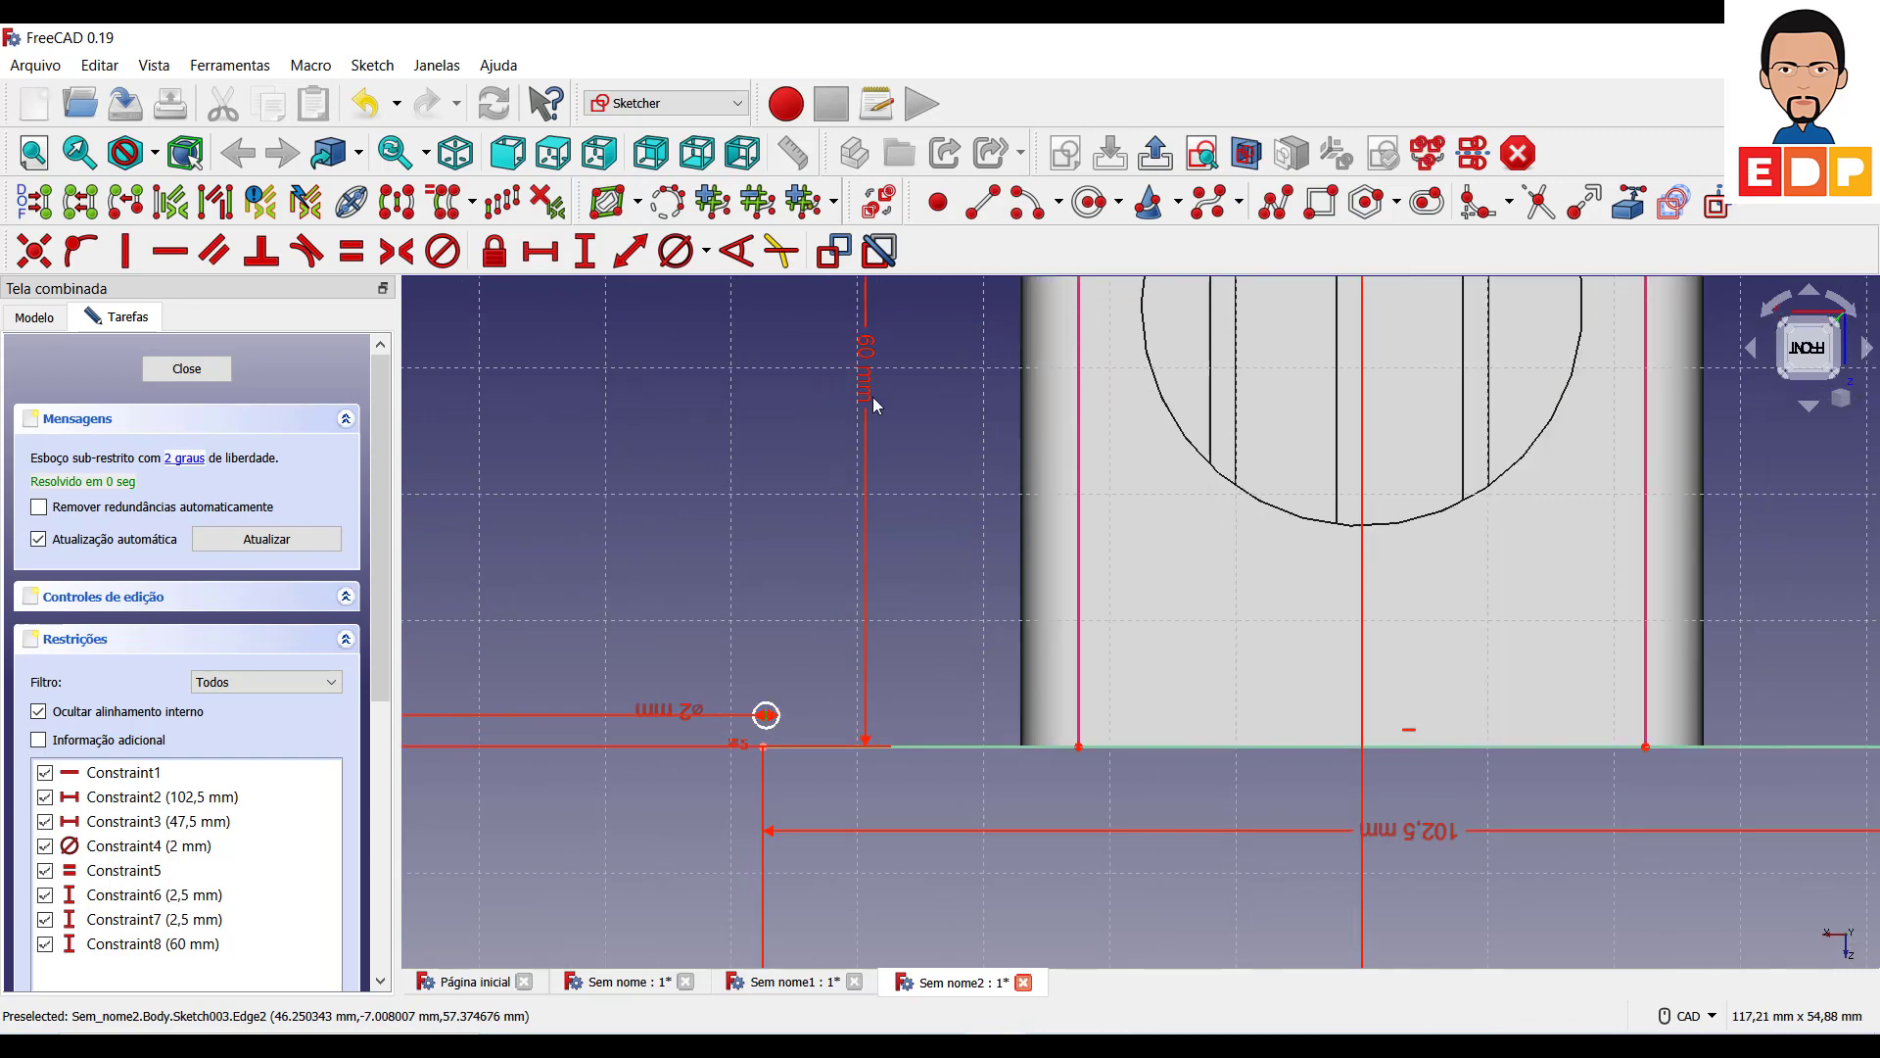
scroll(1503, 762, down, 2)
scroll(1502, 762, down, 1)
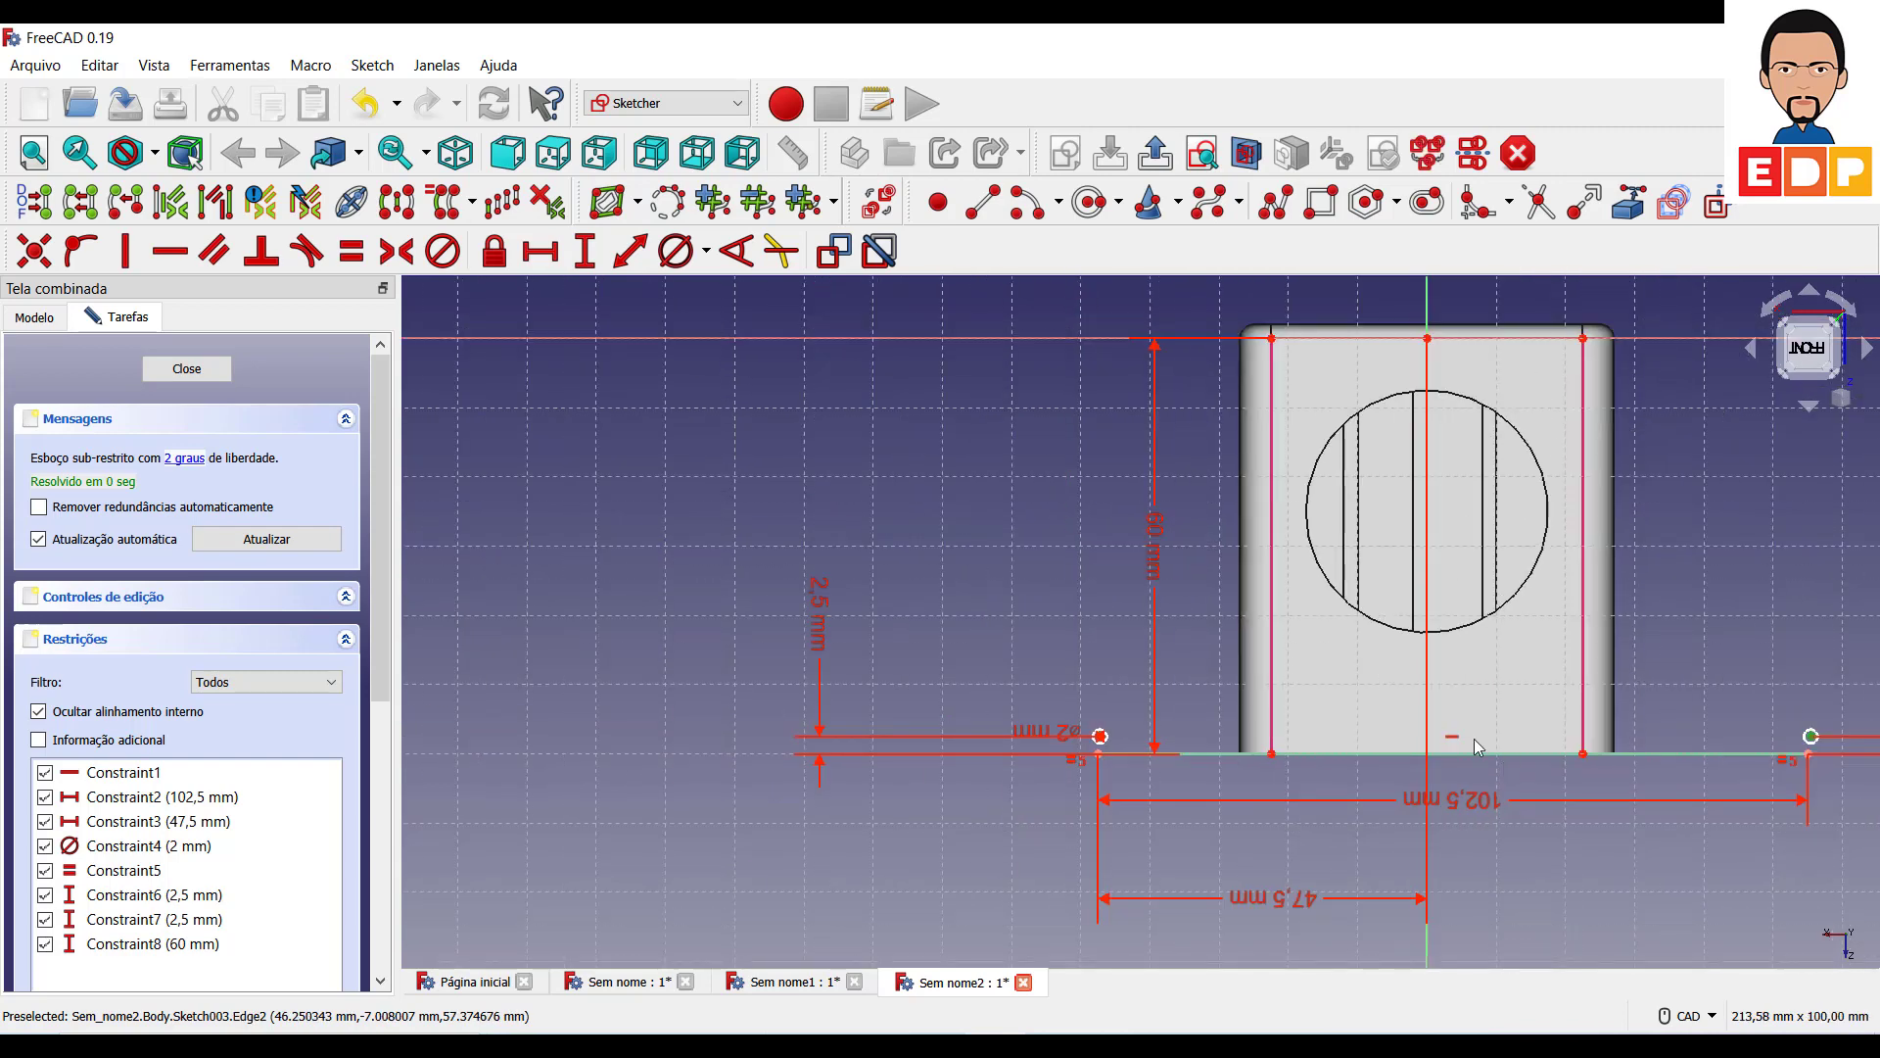
Set the horizontal distance between the two small circle centres to 102.5 mm.
click(540, 251)
text(10)
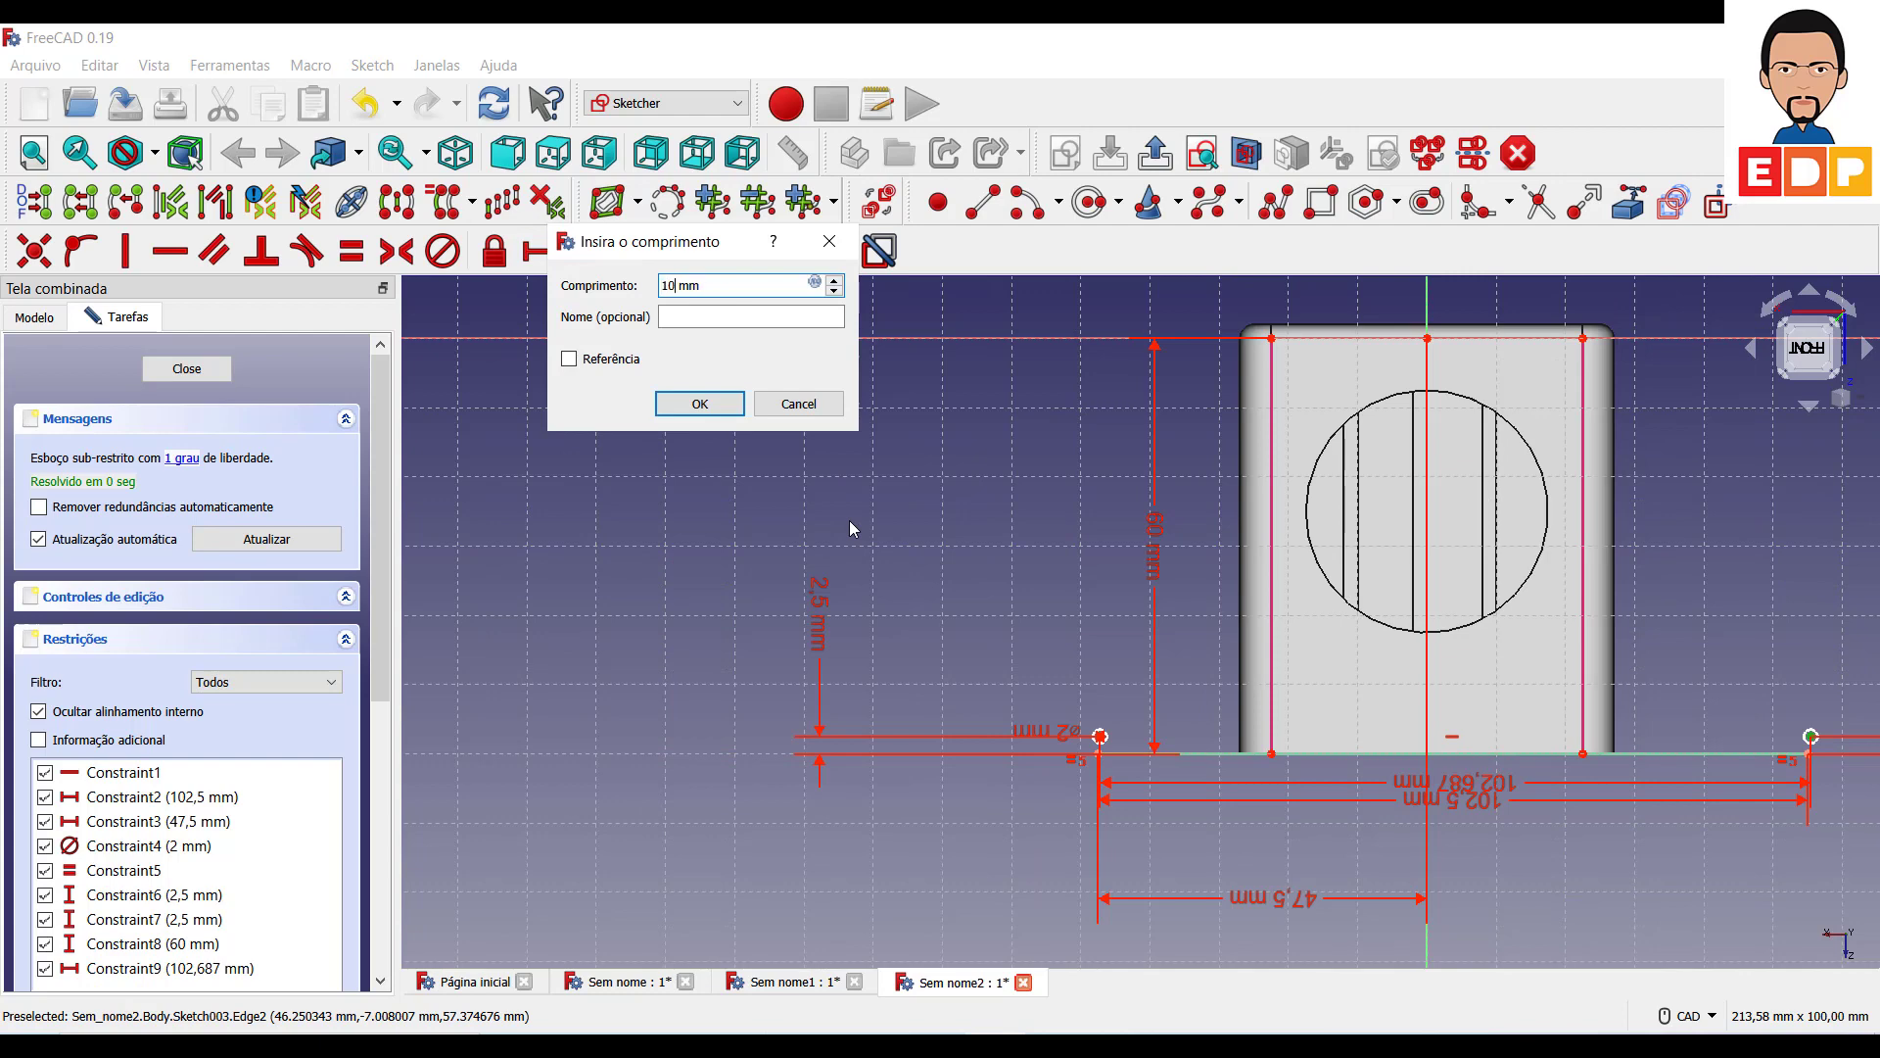
text(2,5)
key(Return)
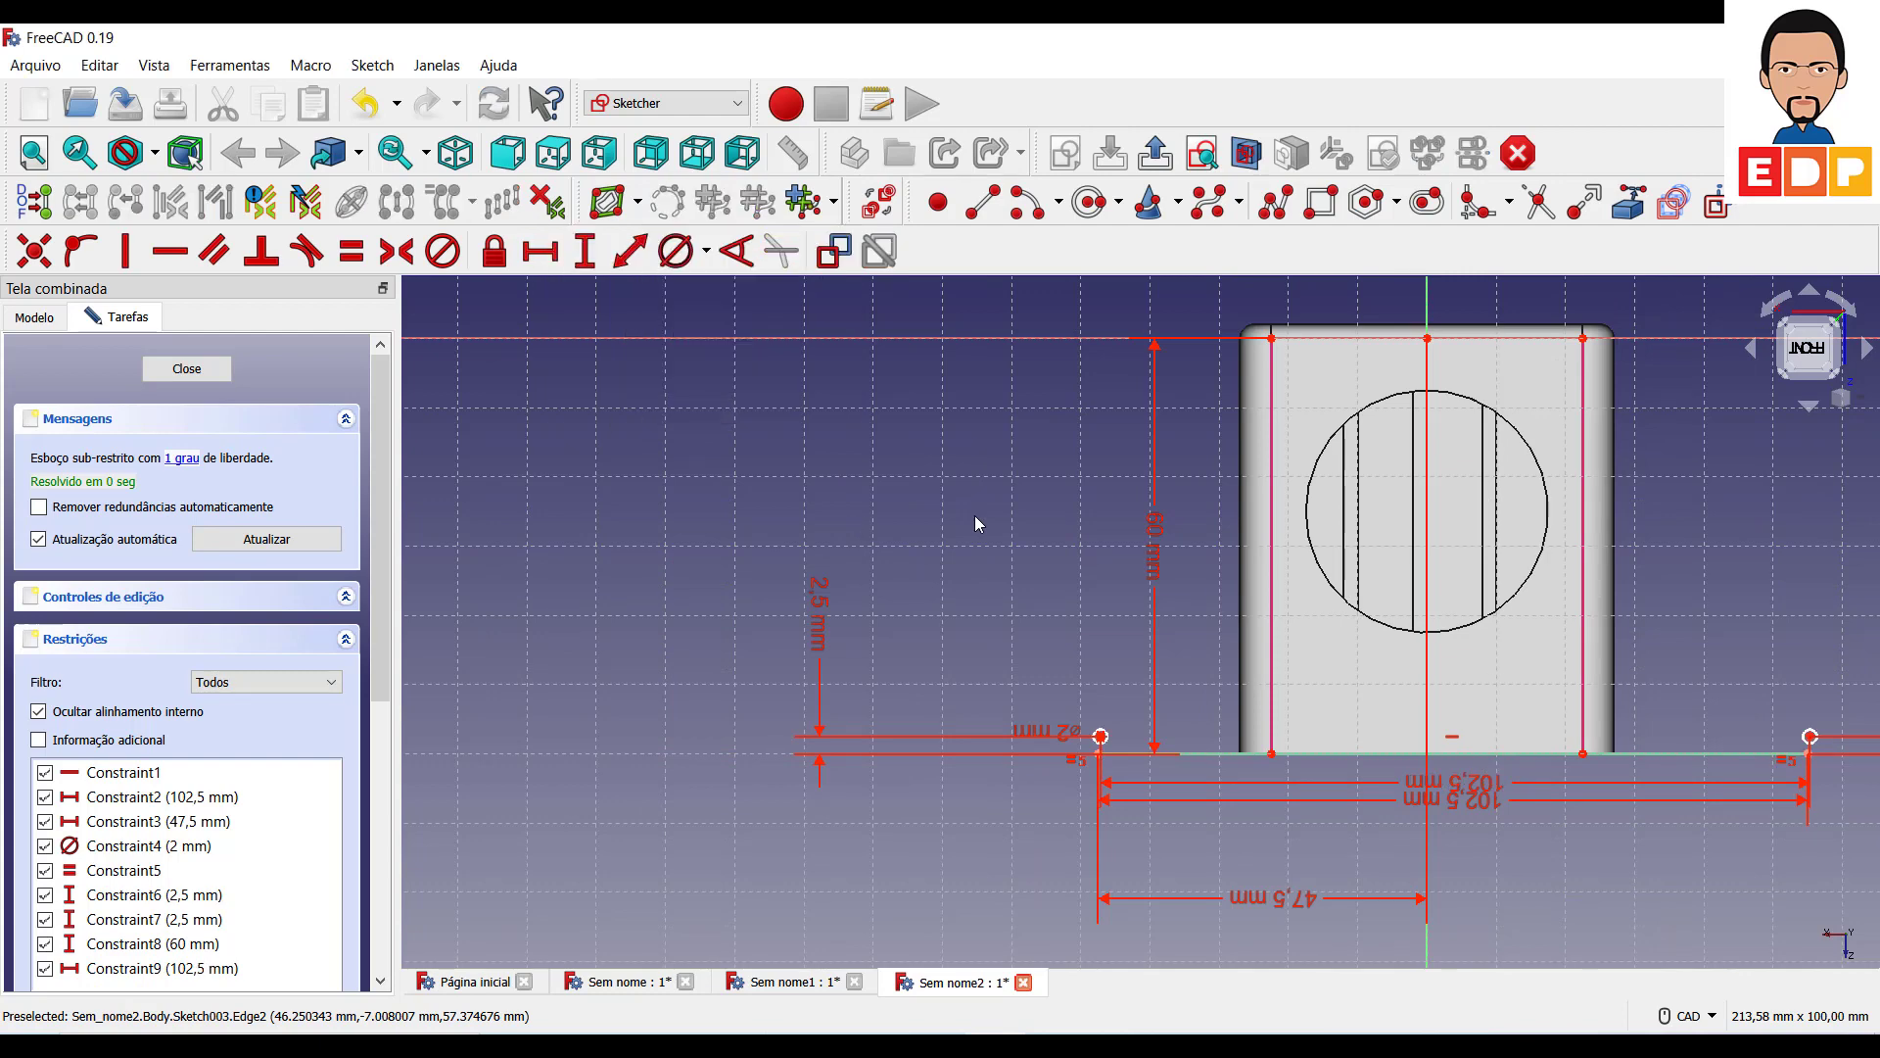
scroll(1302, 776, up, 2)
scroll(1420, 706, up, 1)
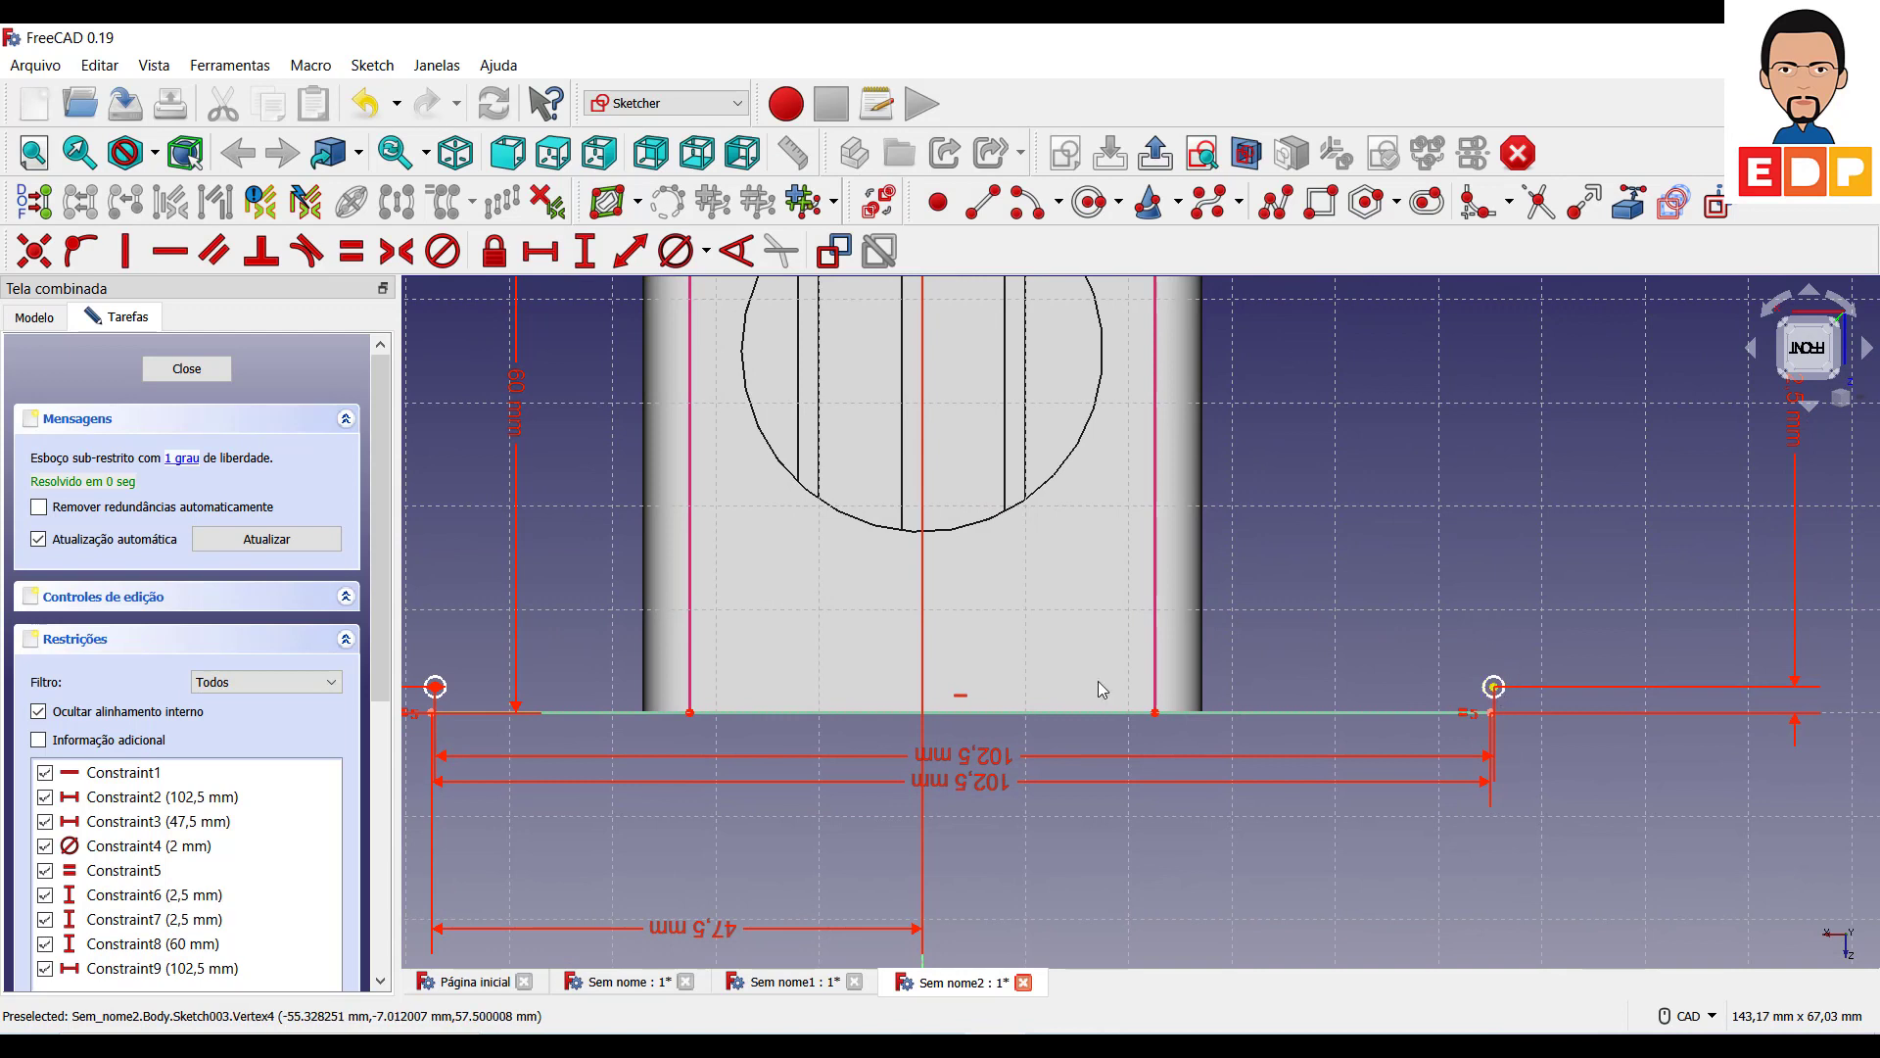
Dimension the left circle centre 47.5 mm horizontally from the vertical centre axis.
click(436, 688)
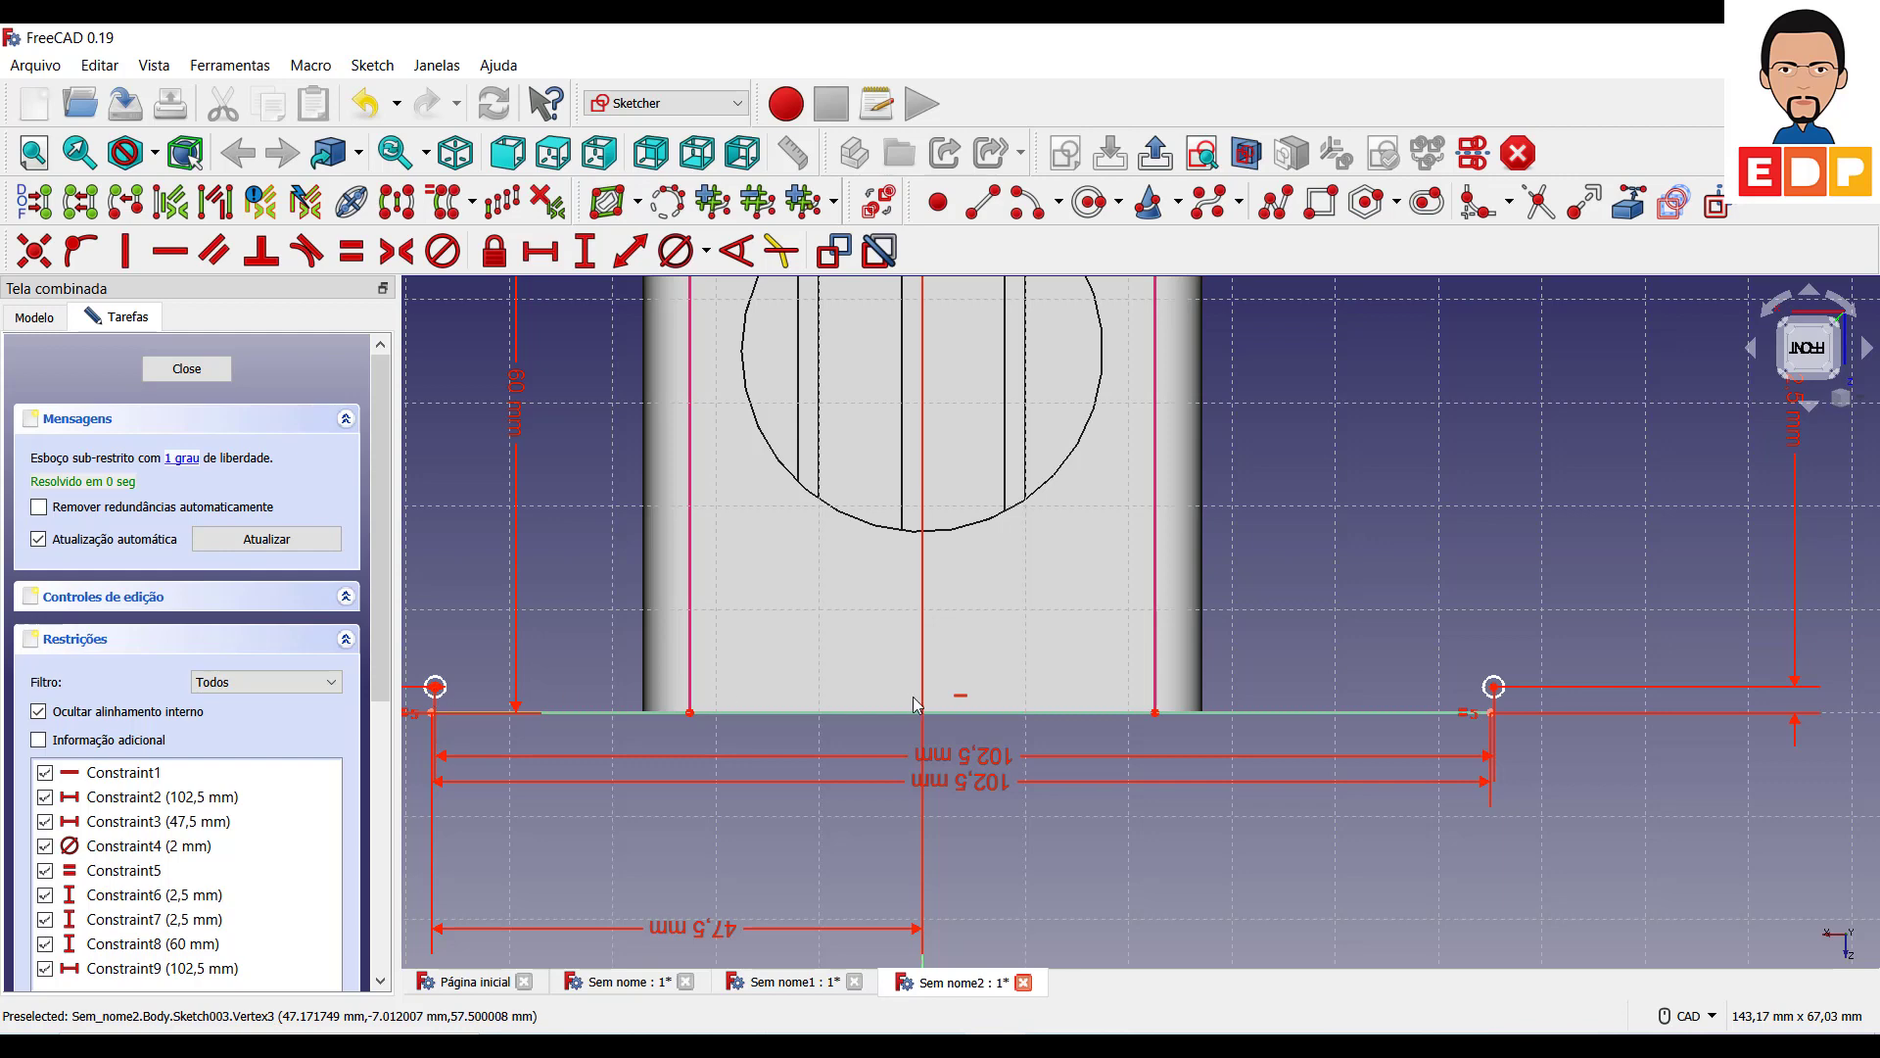
scroll(934, 715, down, 2)
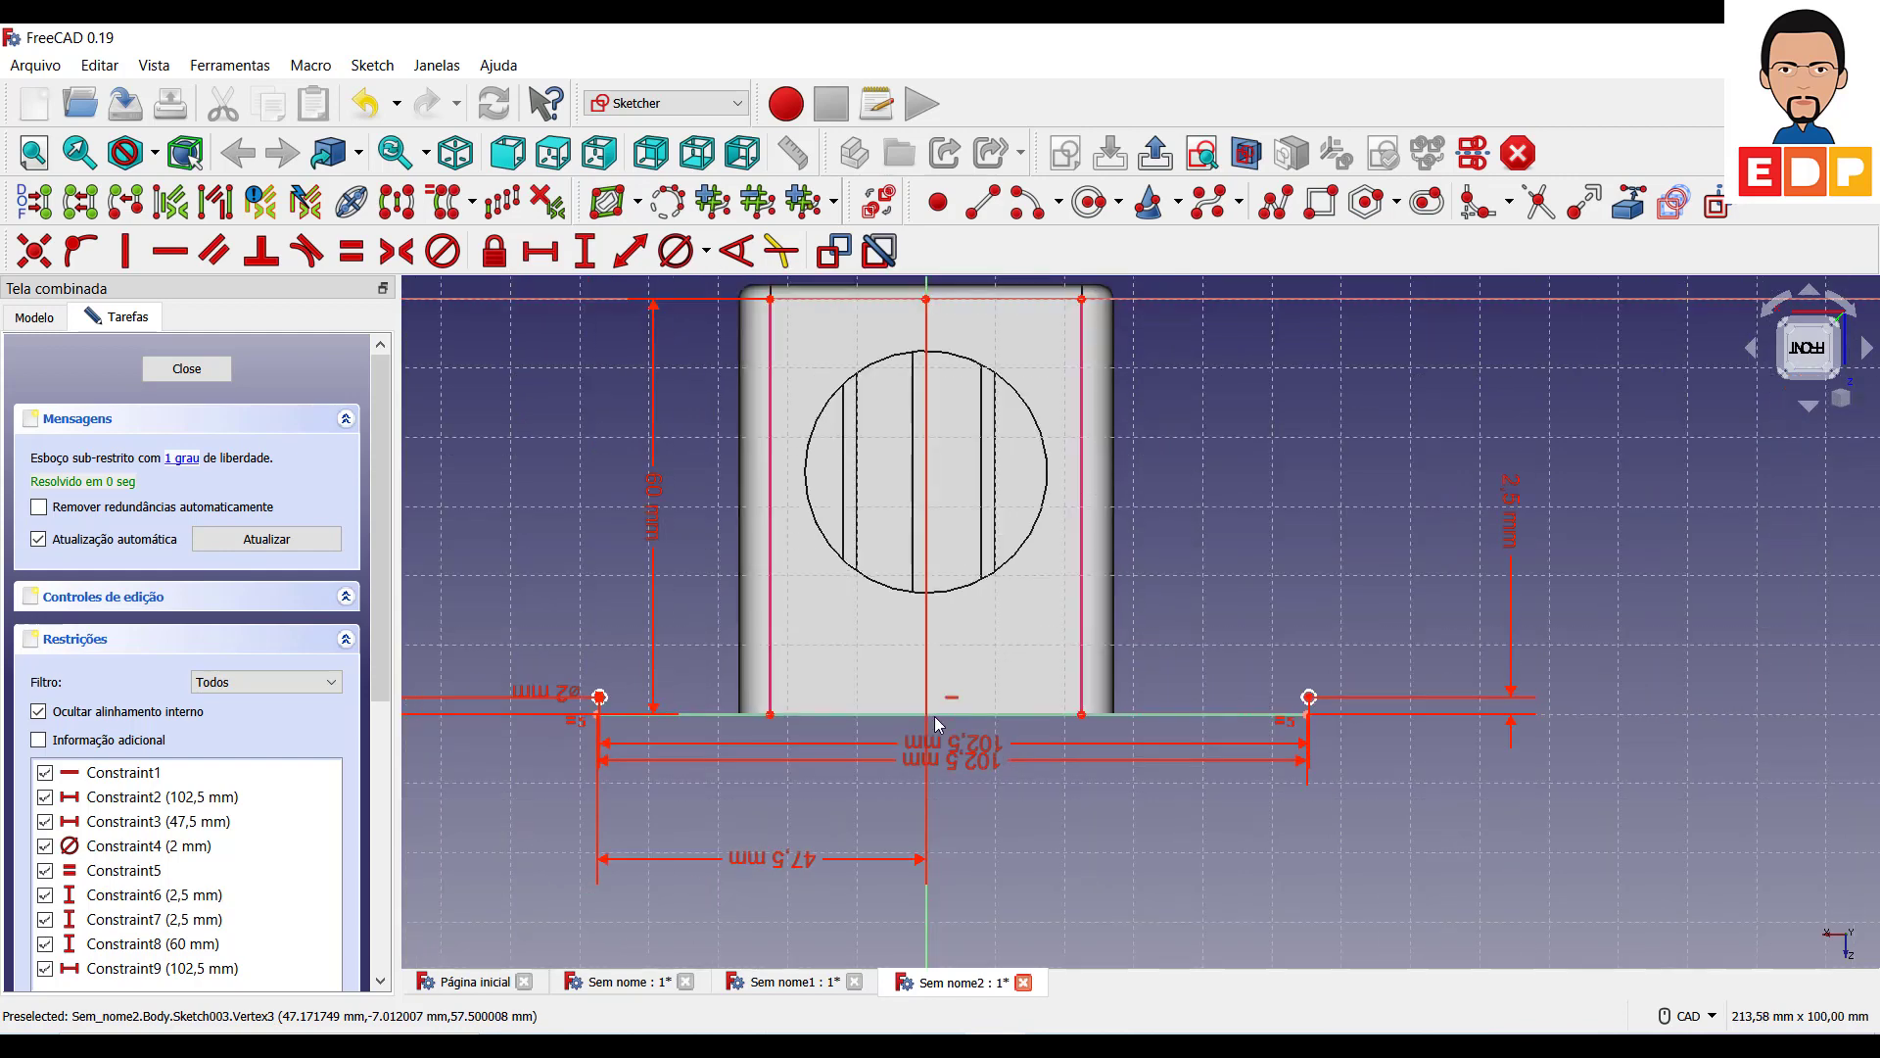
click(900, 295)
click(539, 251)
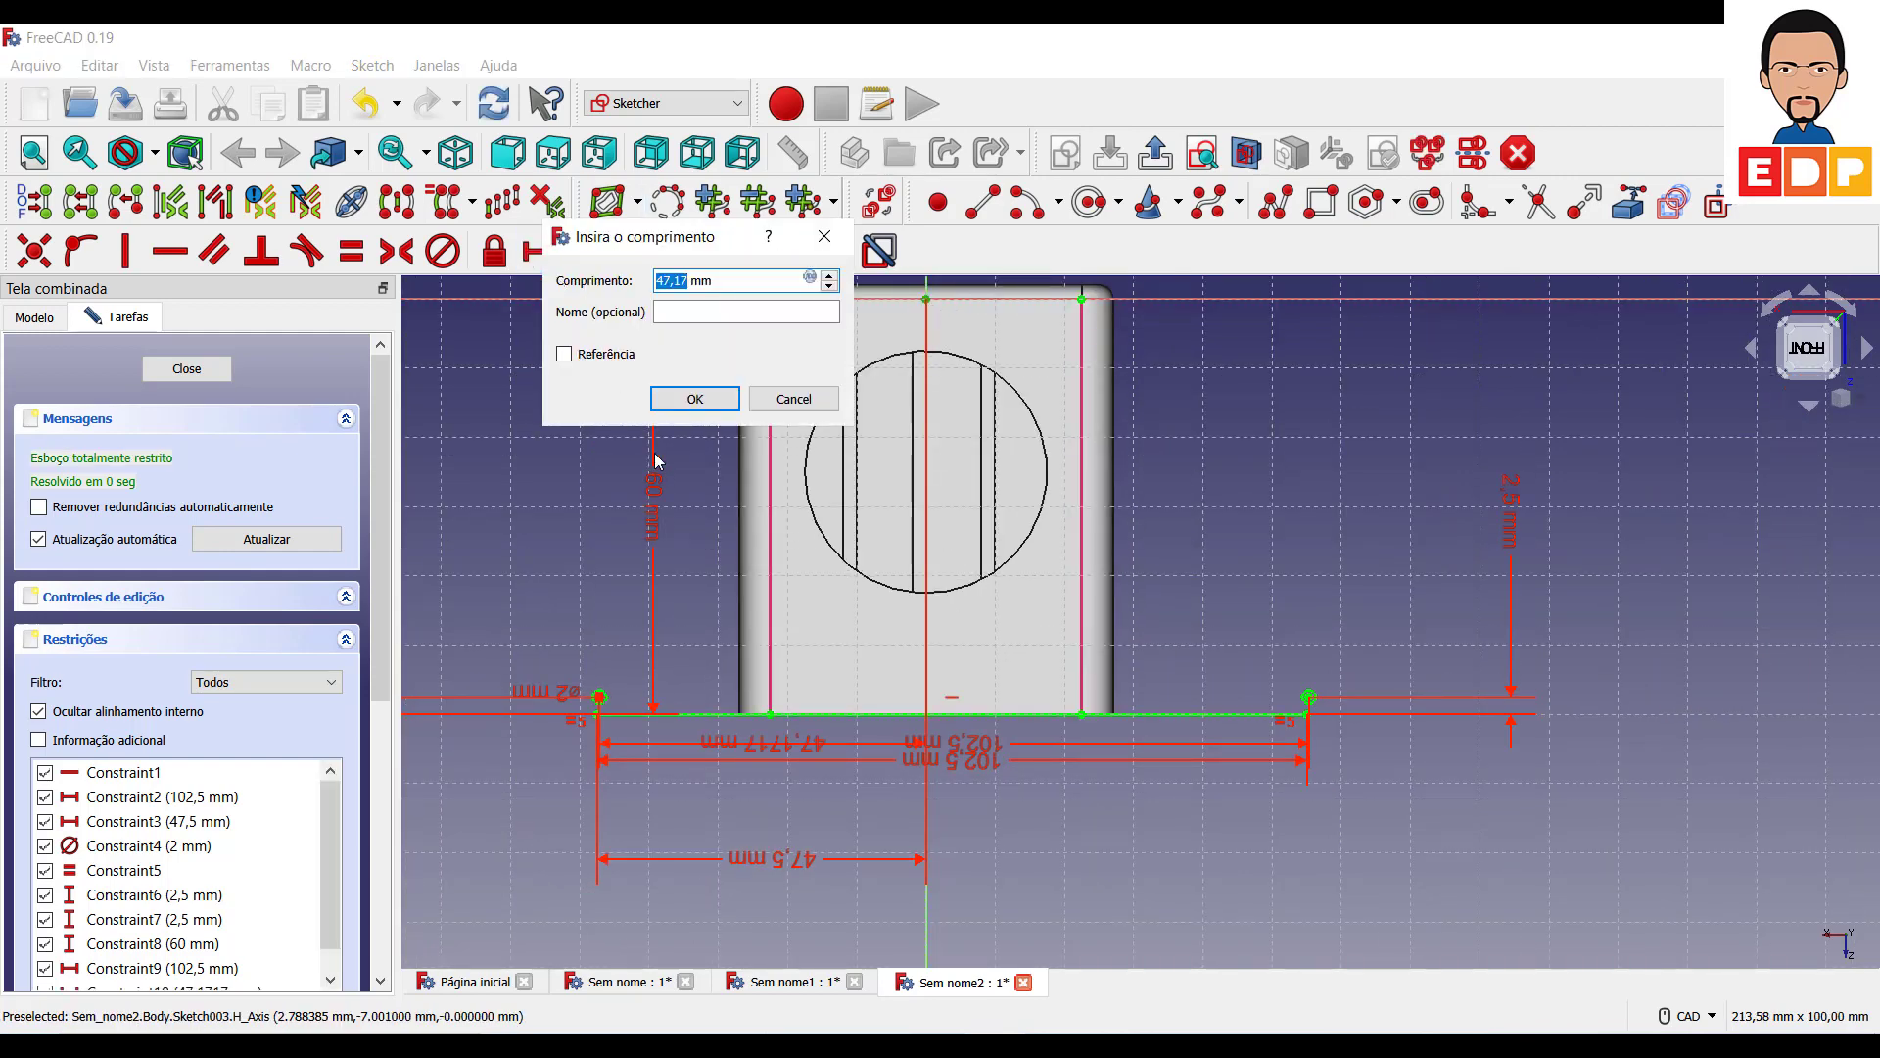
text(4)
key(Return)
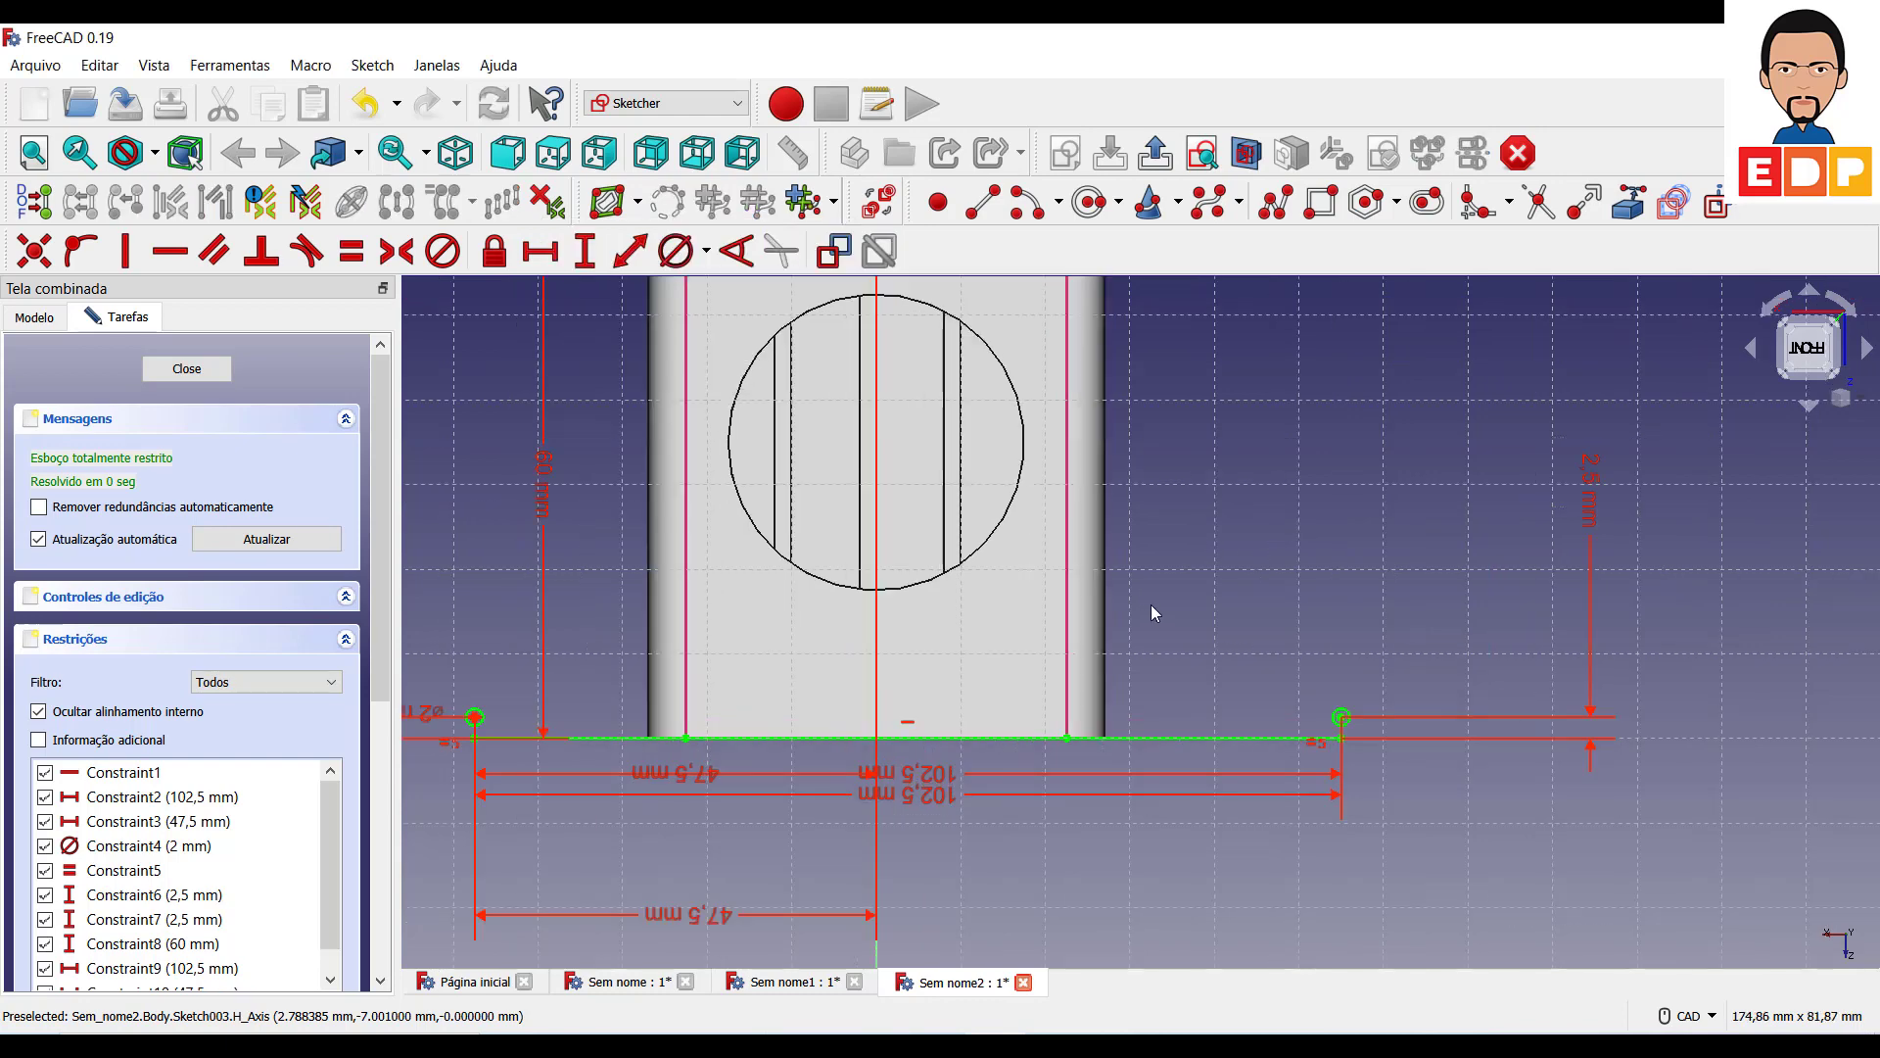
scroll(1150, 603, up, 2)
middle_drag(1175, 656, 1479, 674)
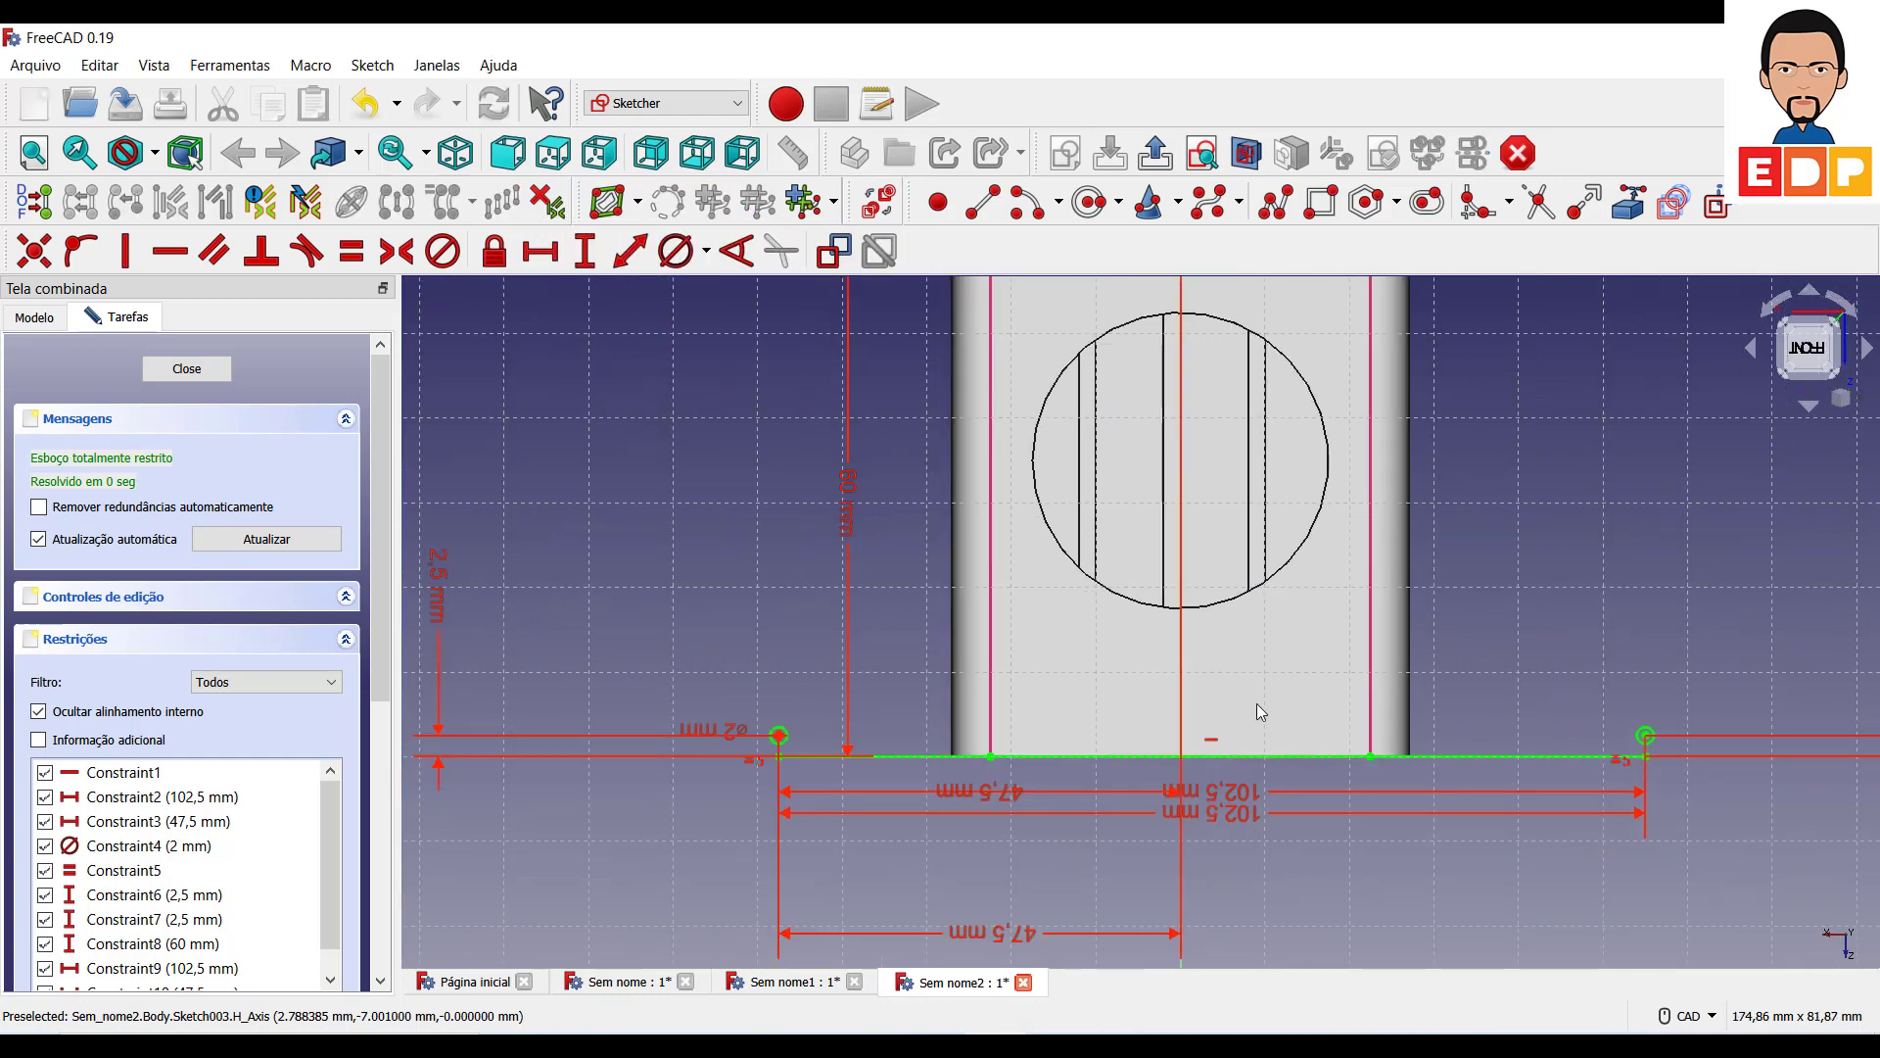
scroll(779, 556, up, 3)
middle_drag(793, 650, 823, 542)
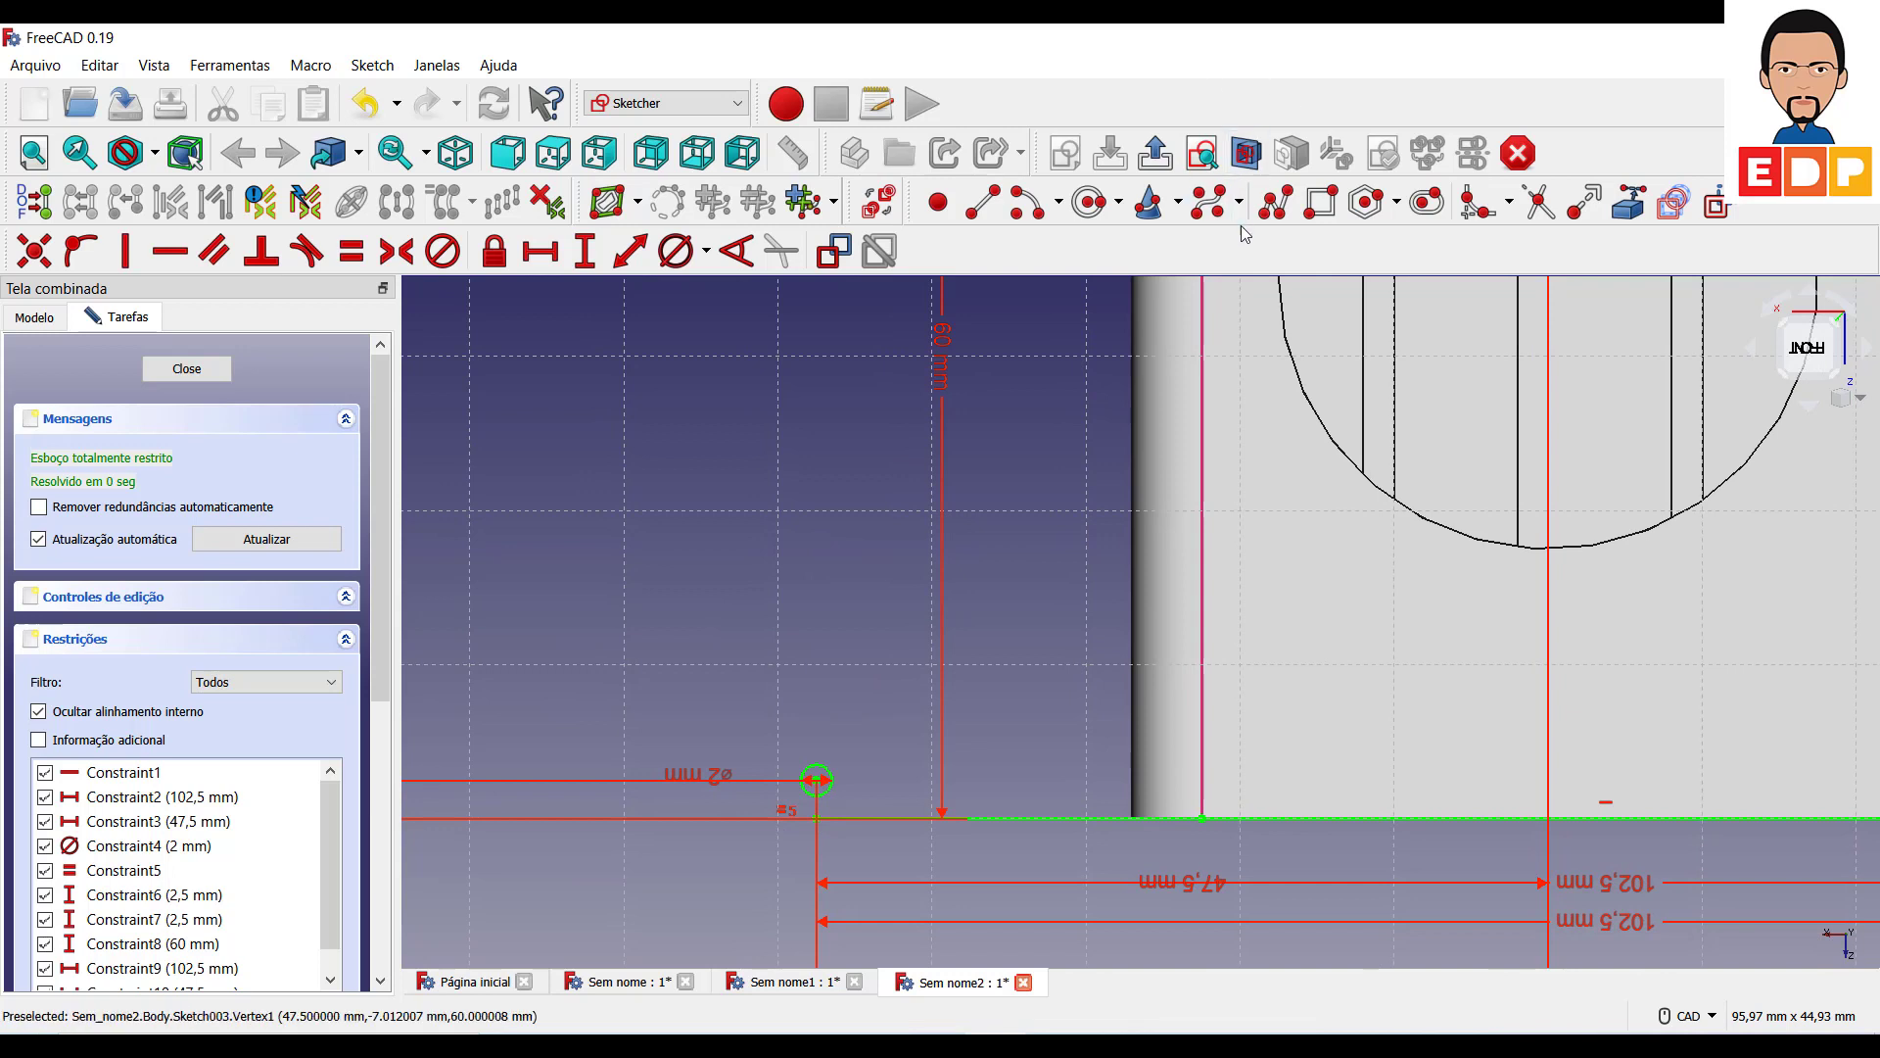
Draw a small centre-and-endpoints arc around the left circle's centre.
click(1021, 217)
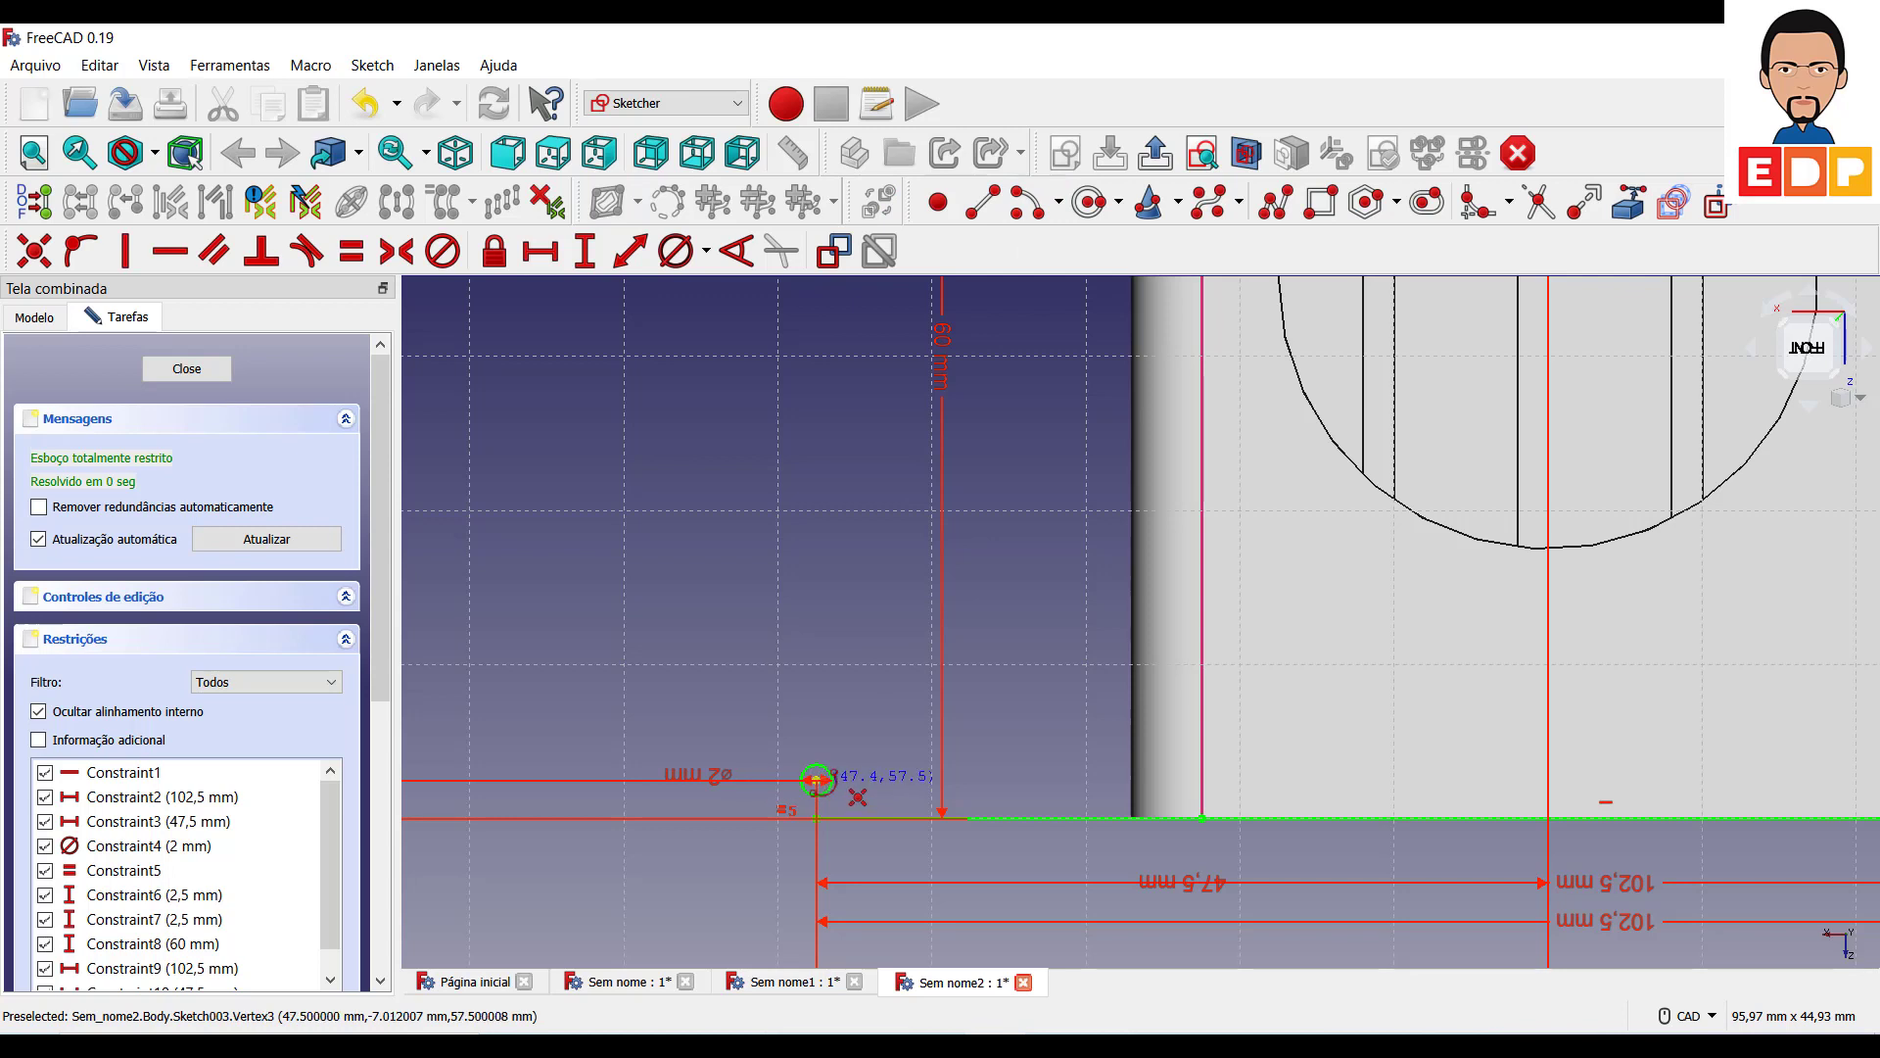
click(817, 780)
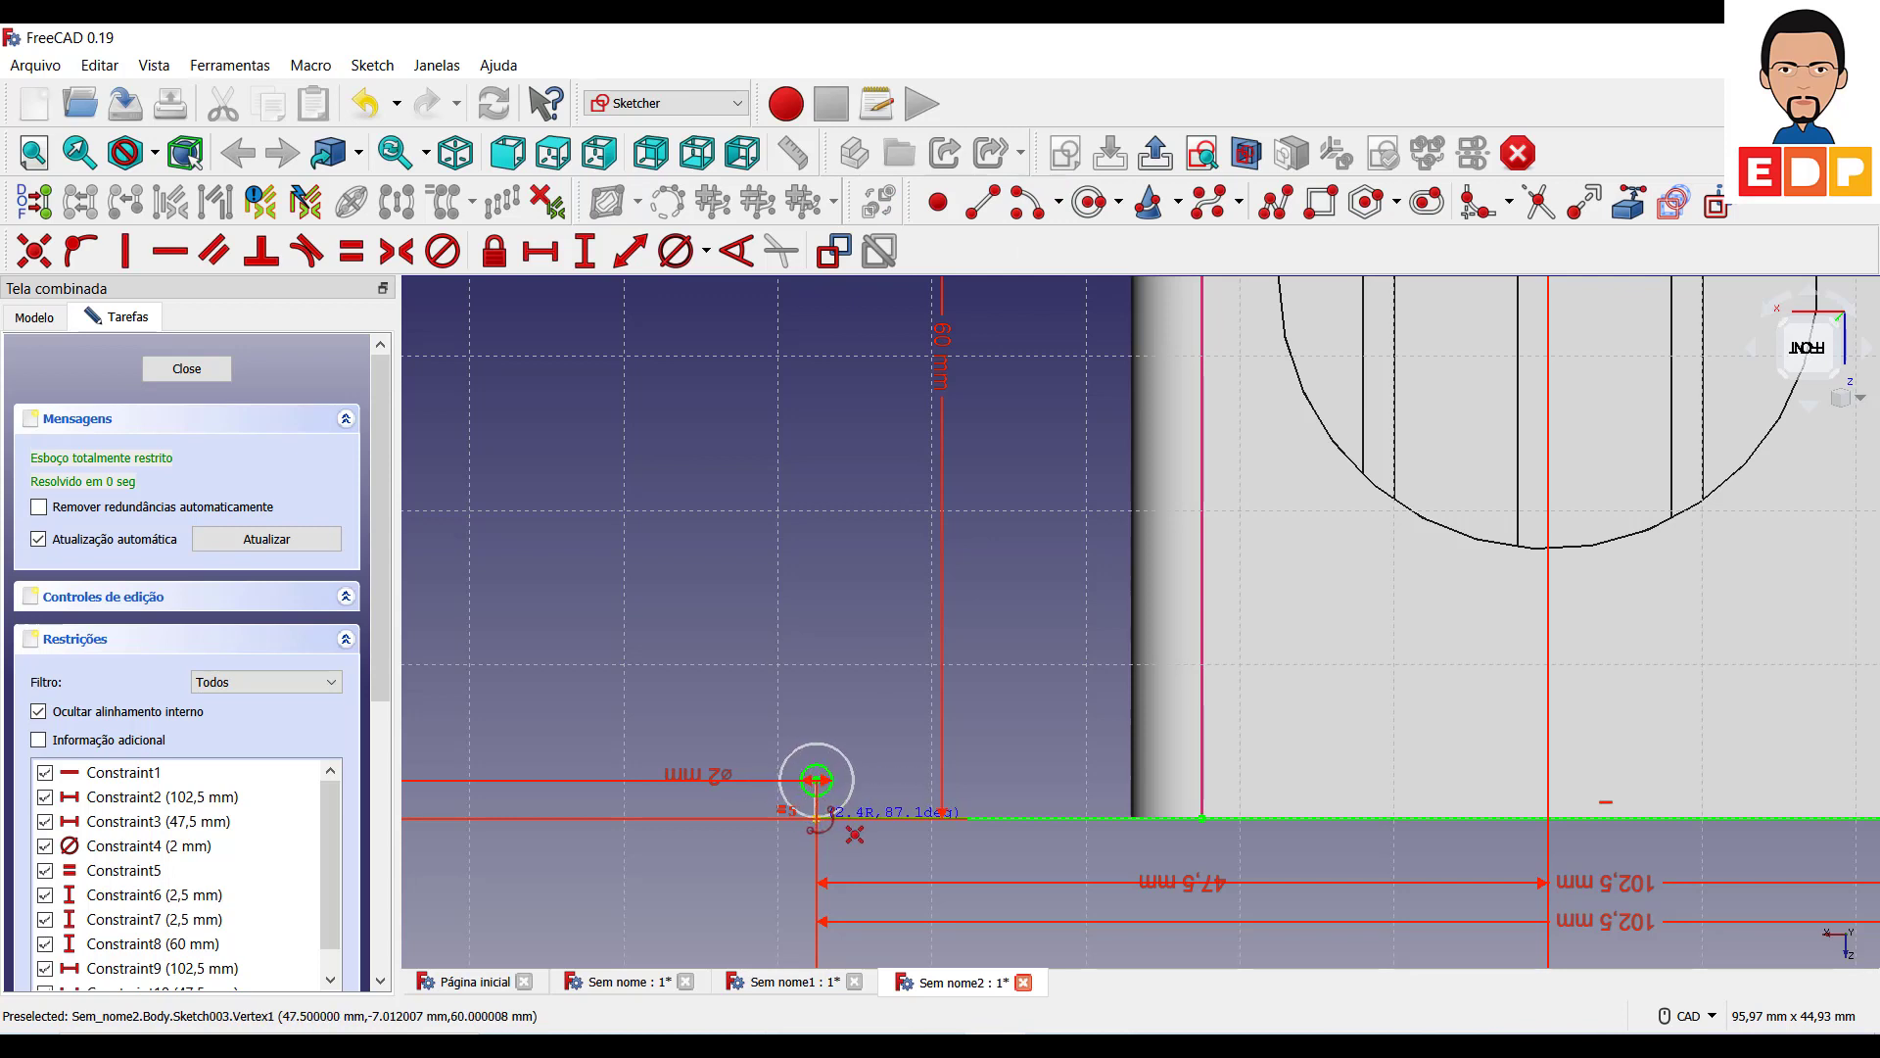
click(813, 815)
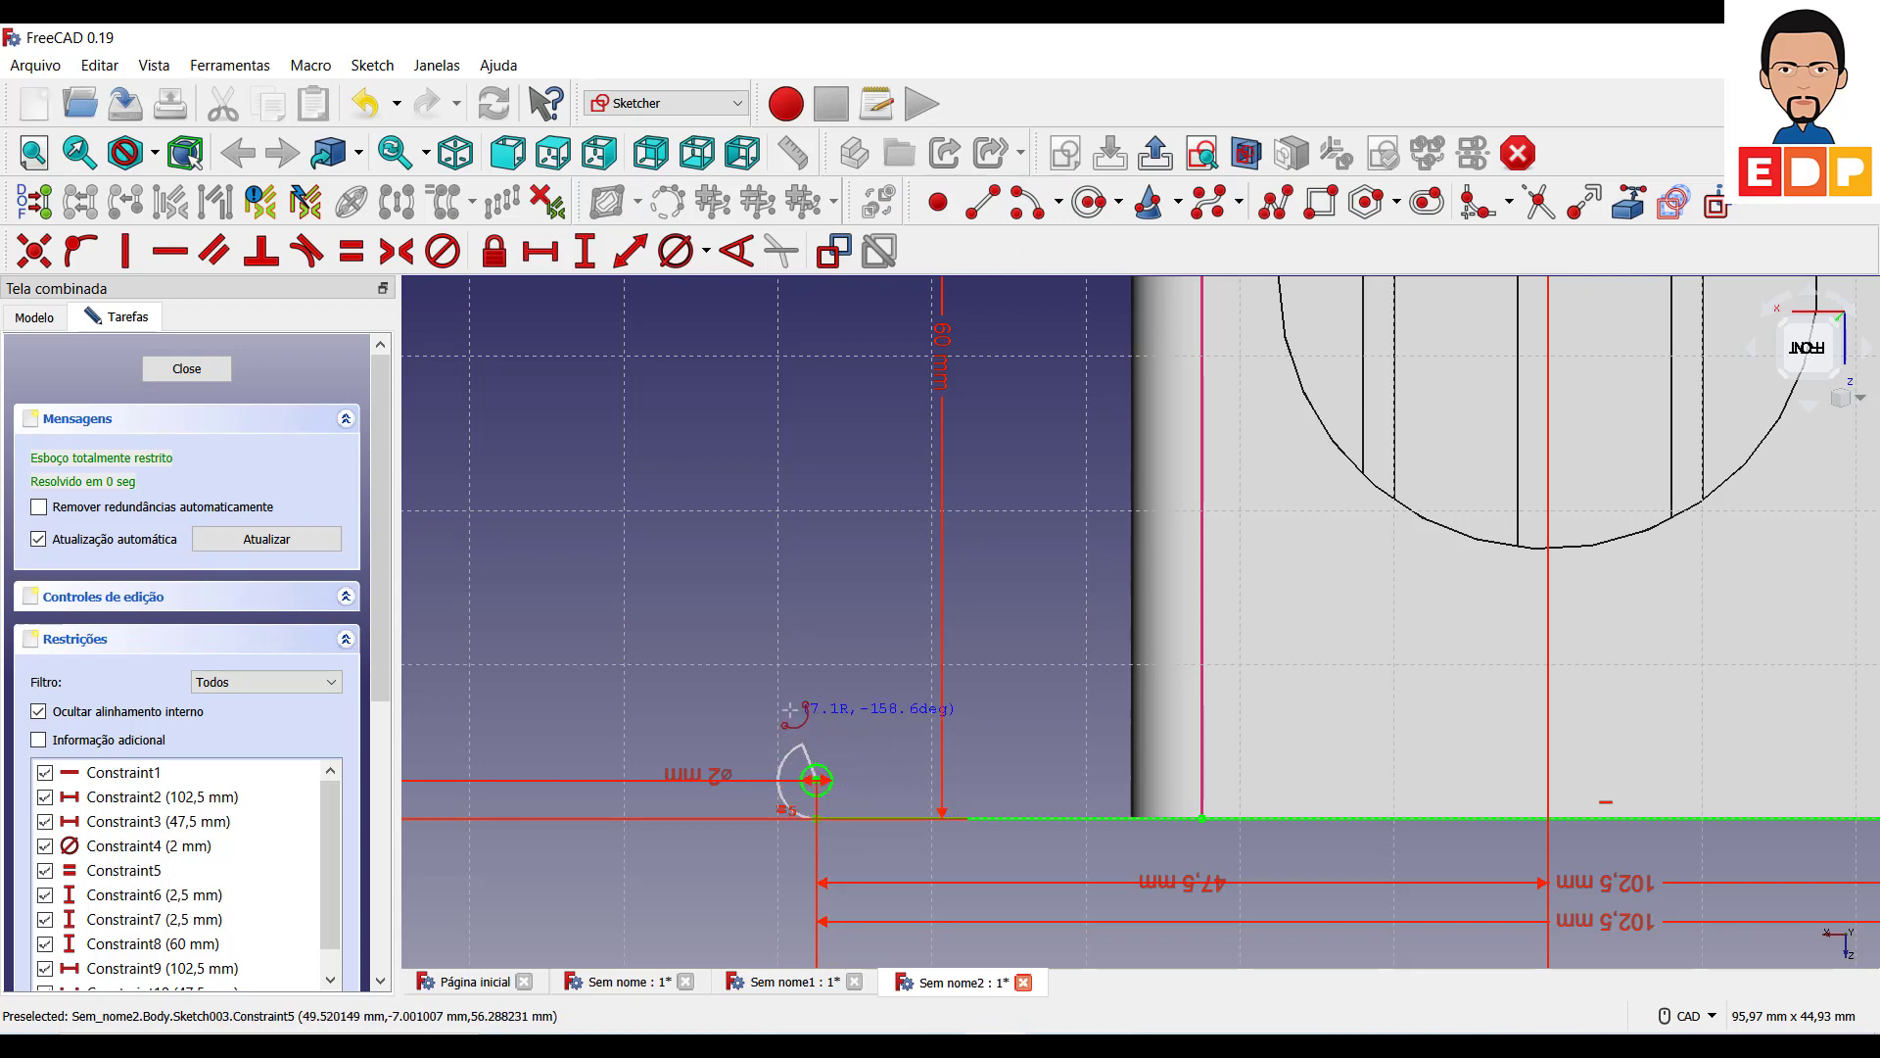
click(786, 711)
Draw a matching small arc centred on the right end of the base line.
middle_drag(1263, 781, 646, 720)
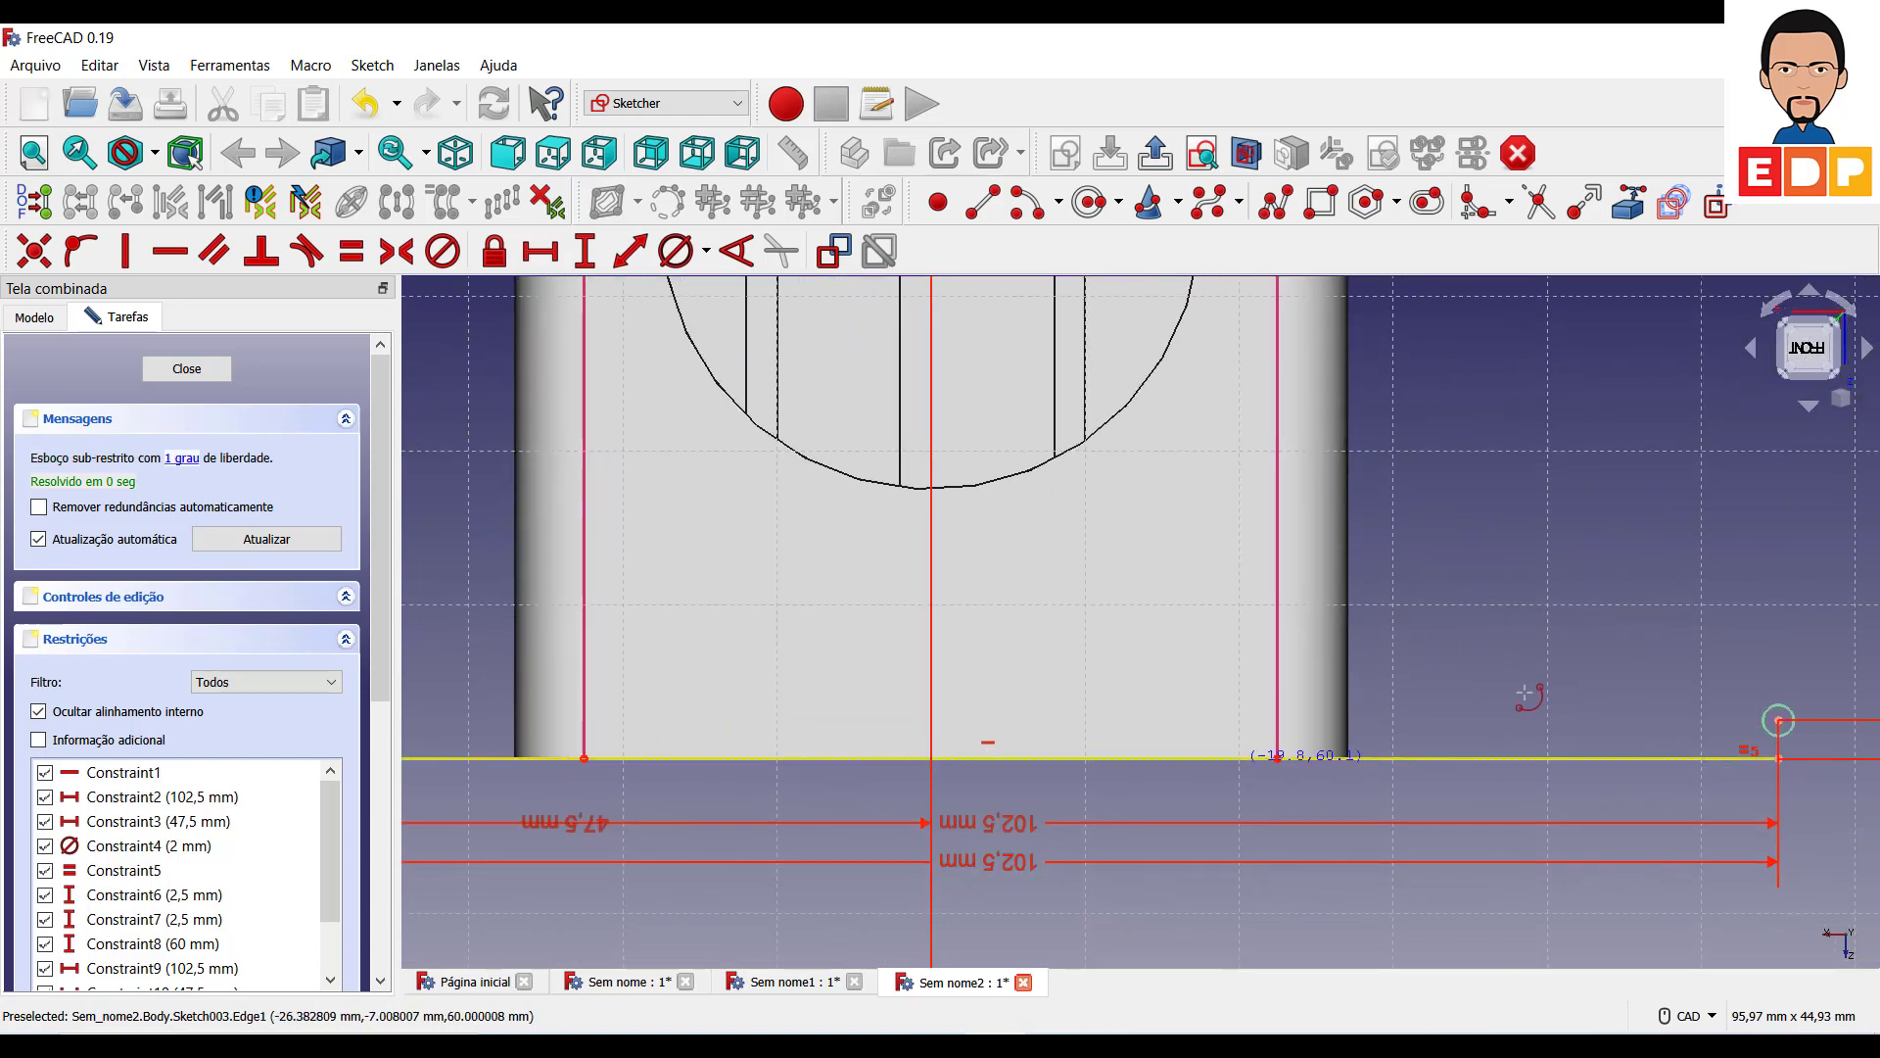
middle_drag(1780, 722, 1522, 764)
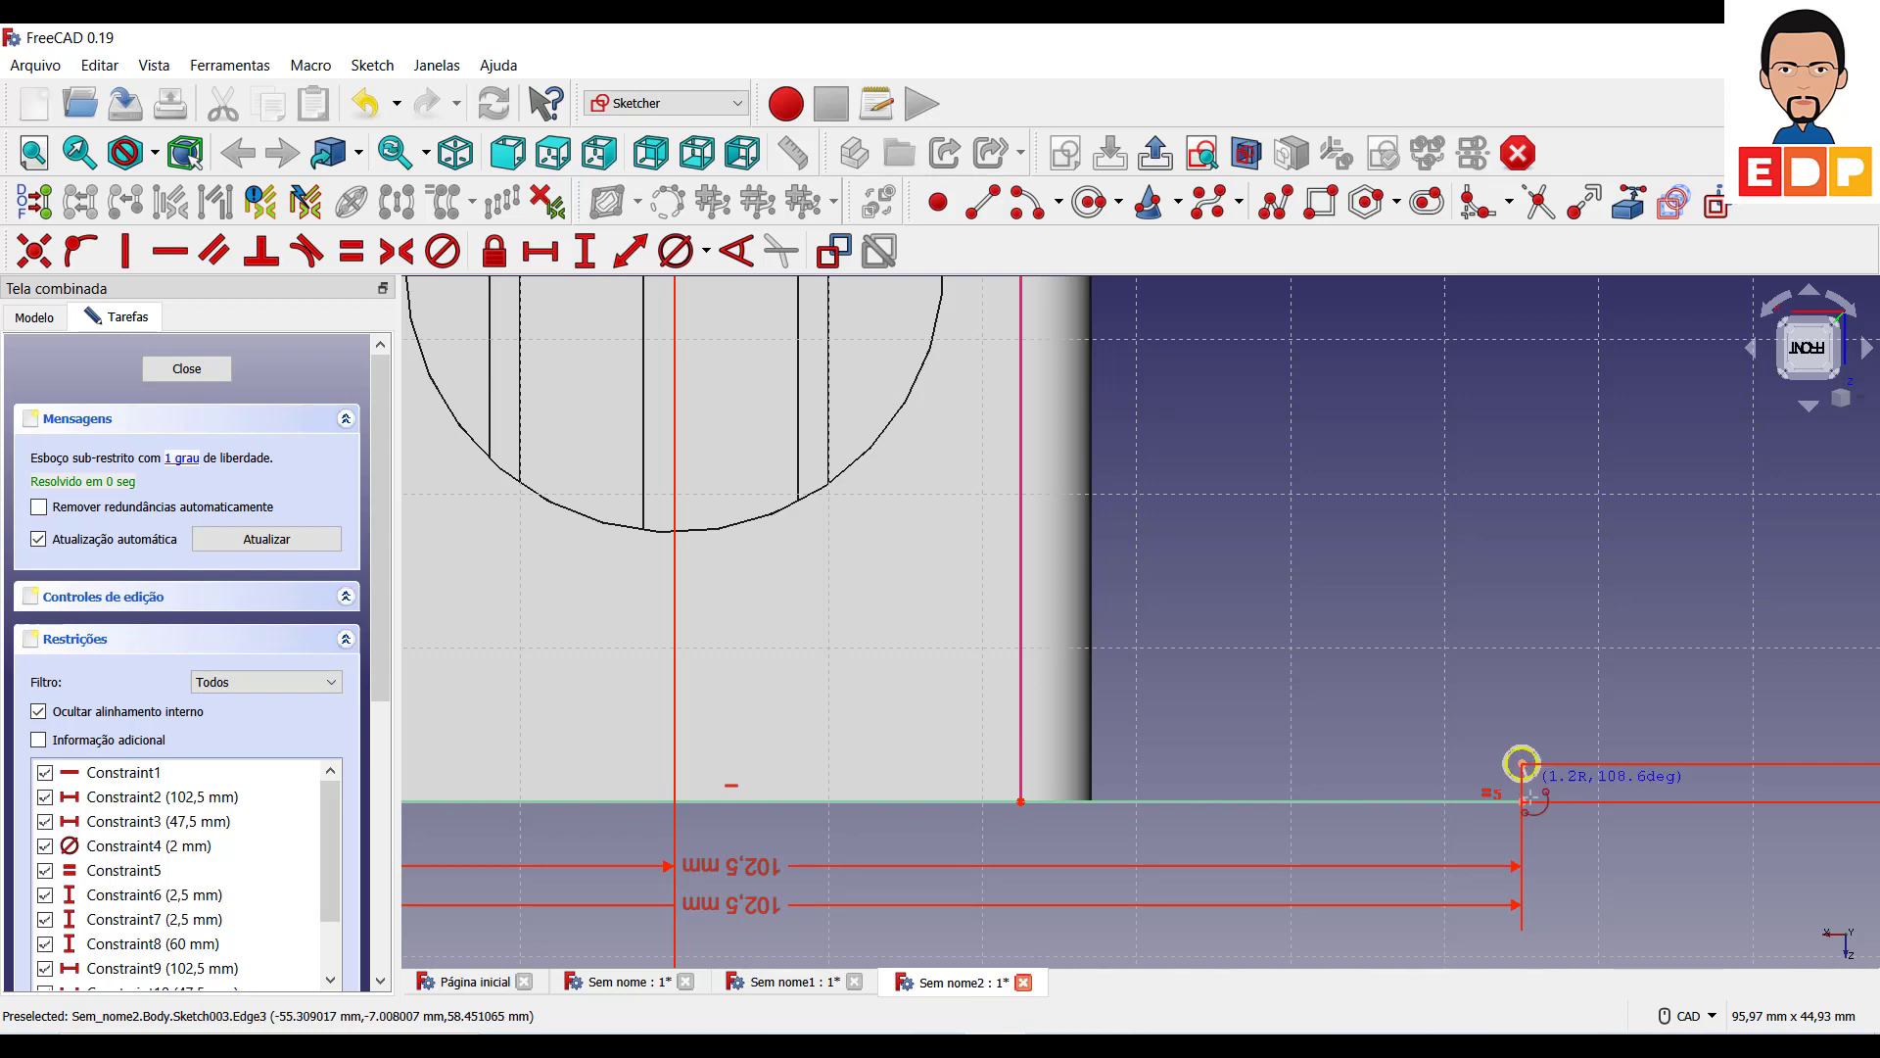
click(1522, 764)
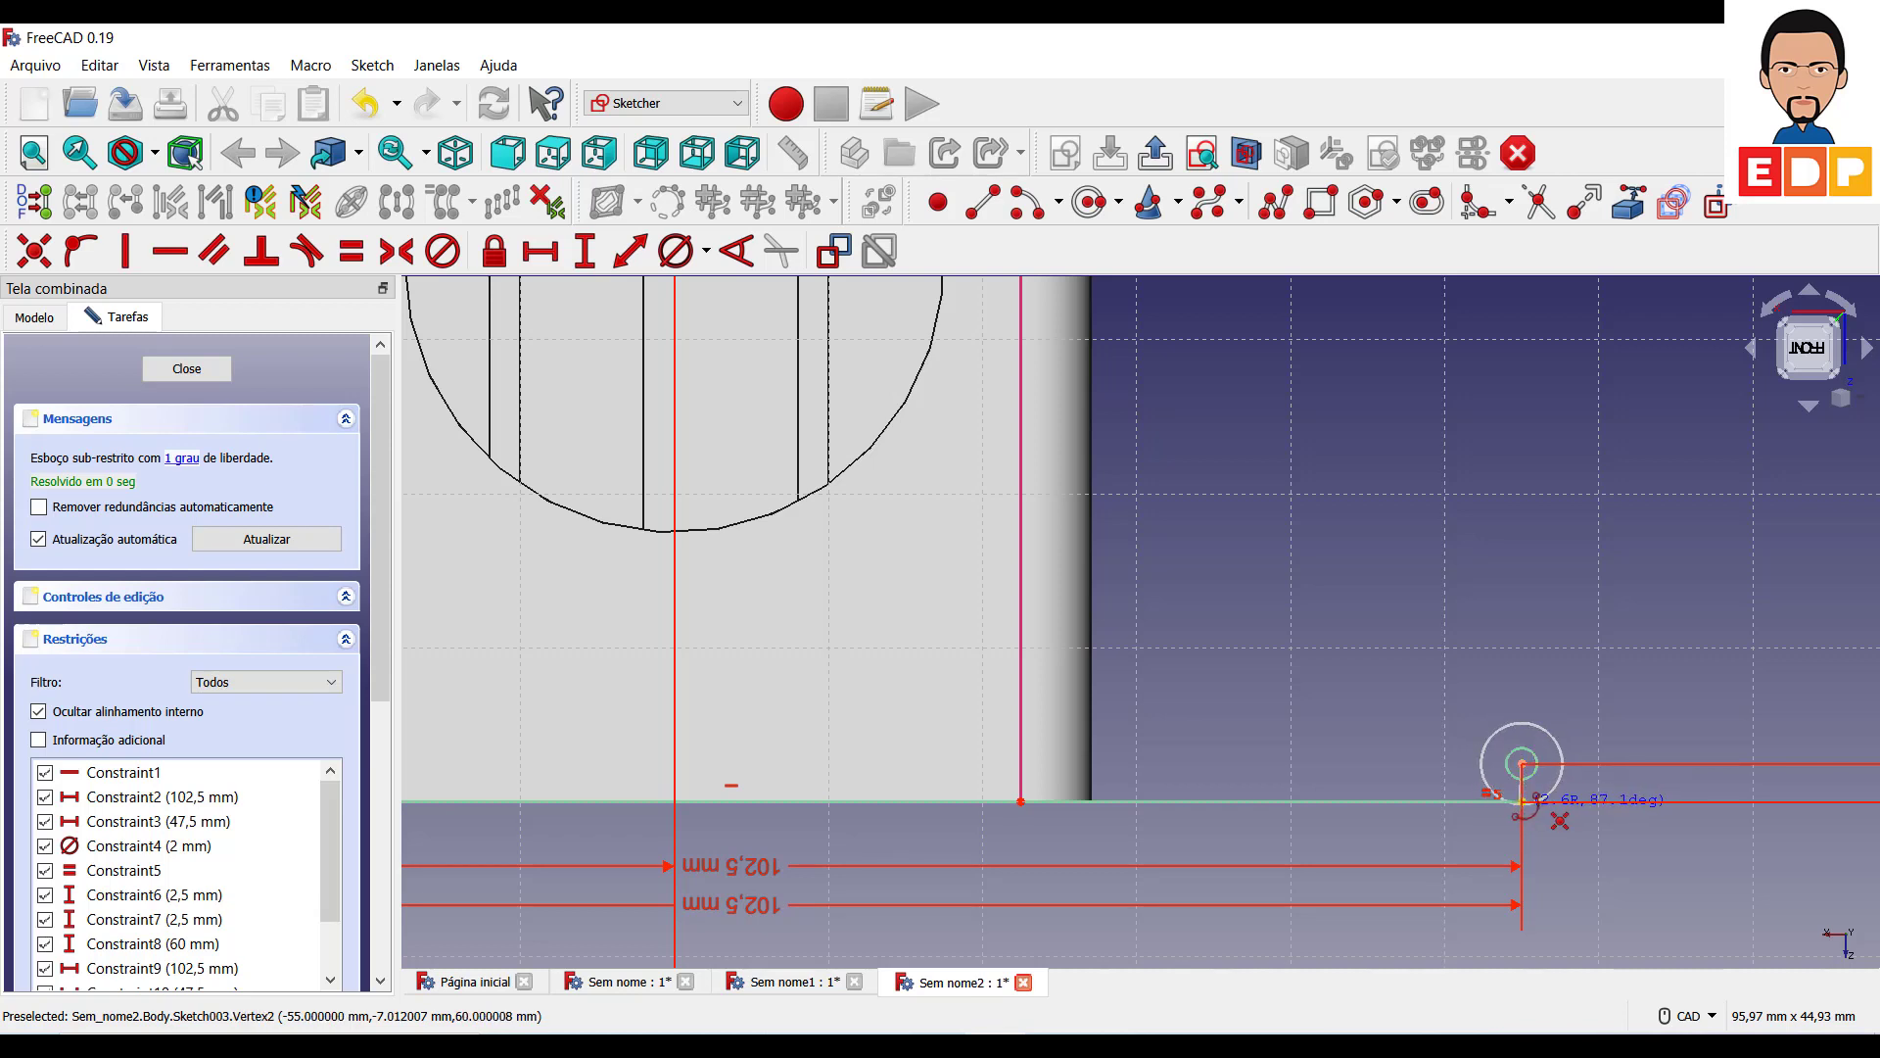
click(1523, 801)
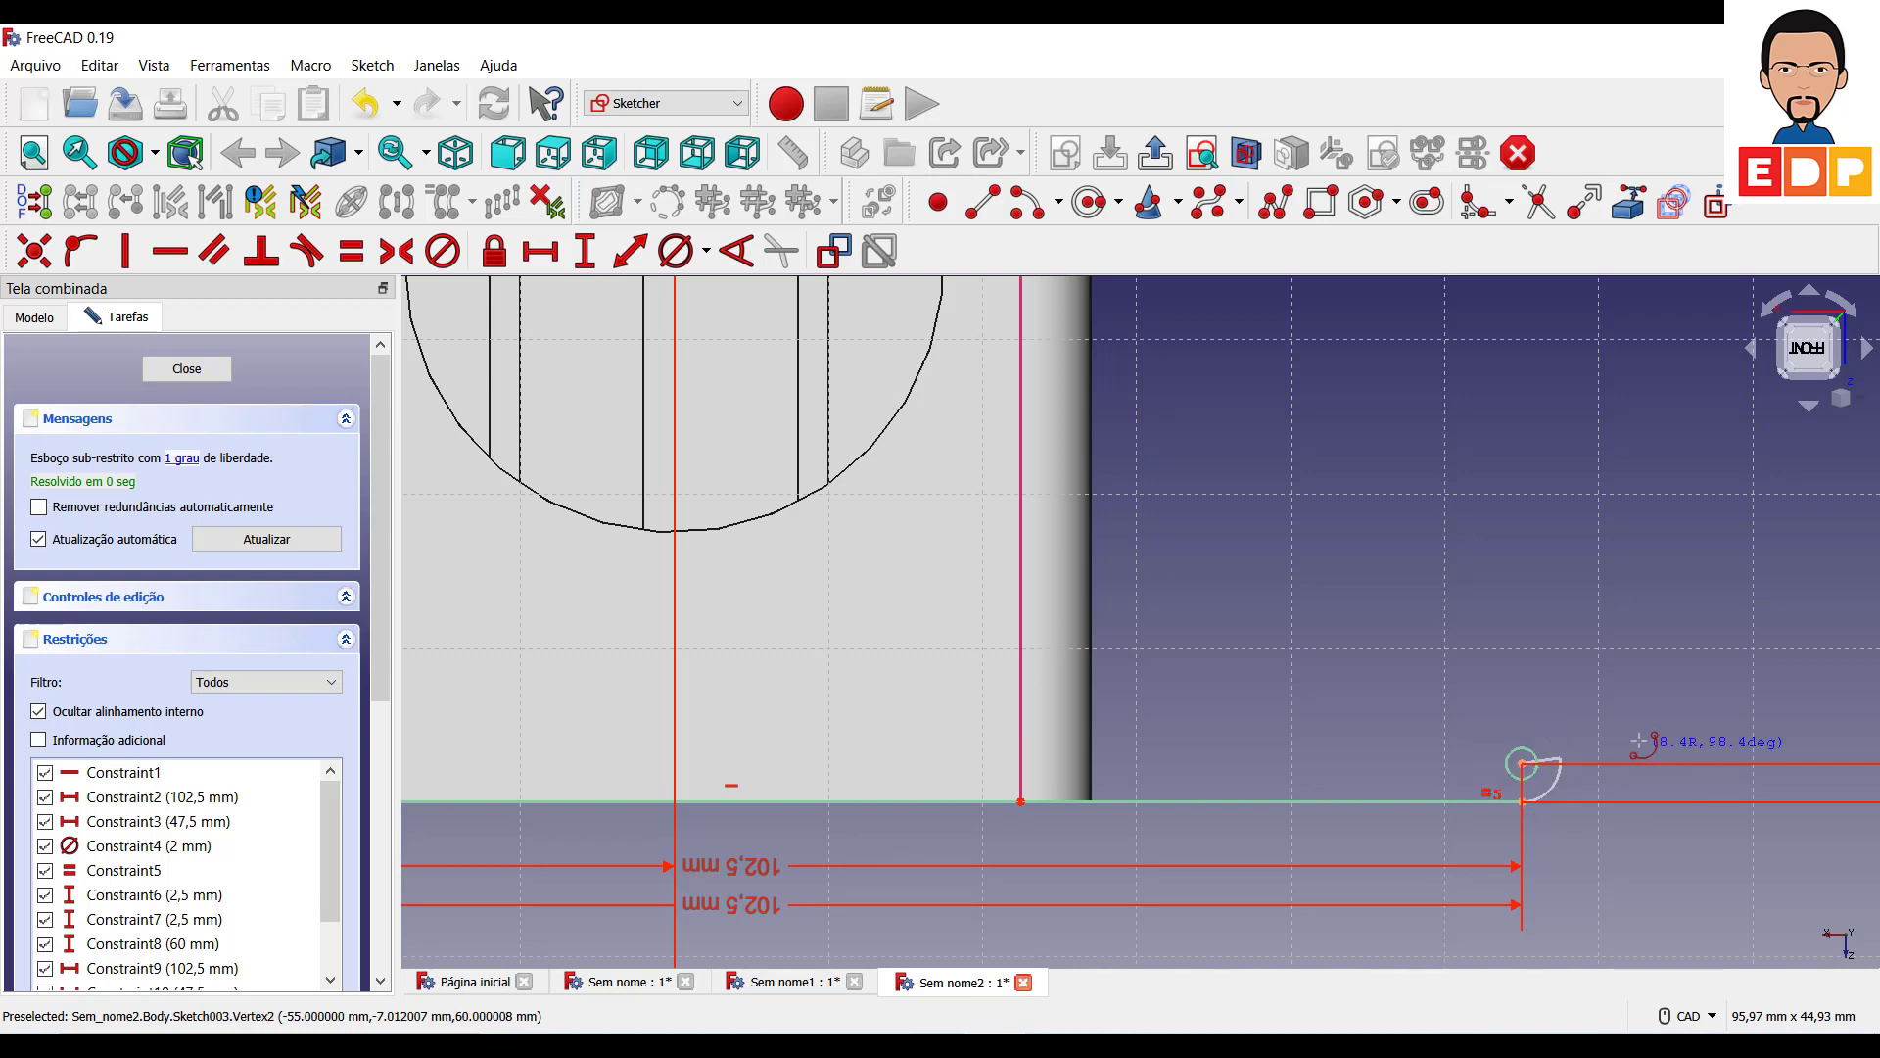
click(1523, 688)
scroll(1567, 637, down, 3)
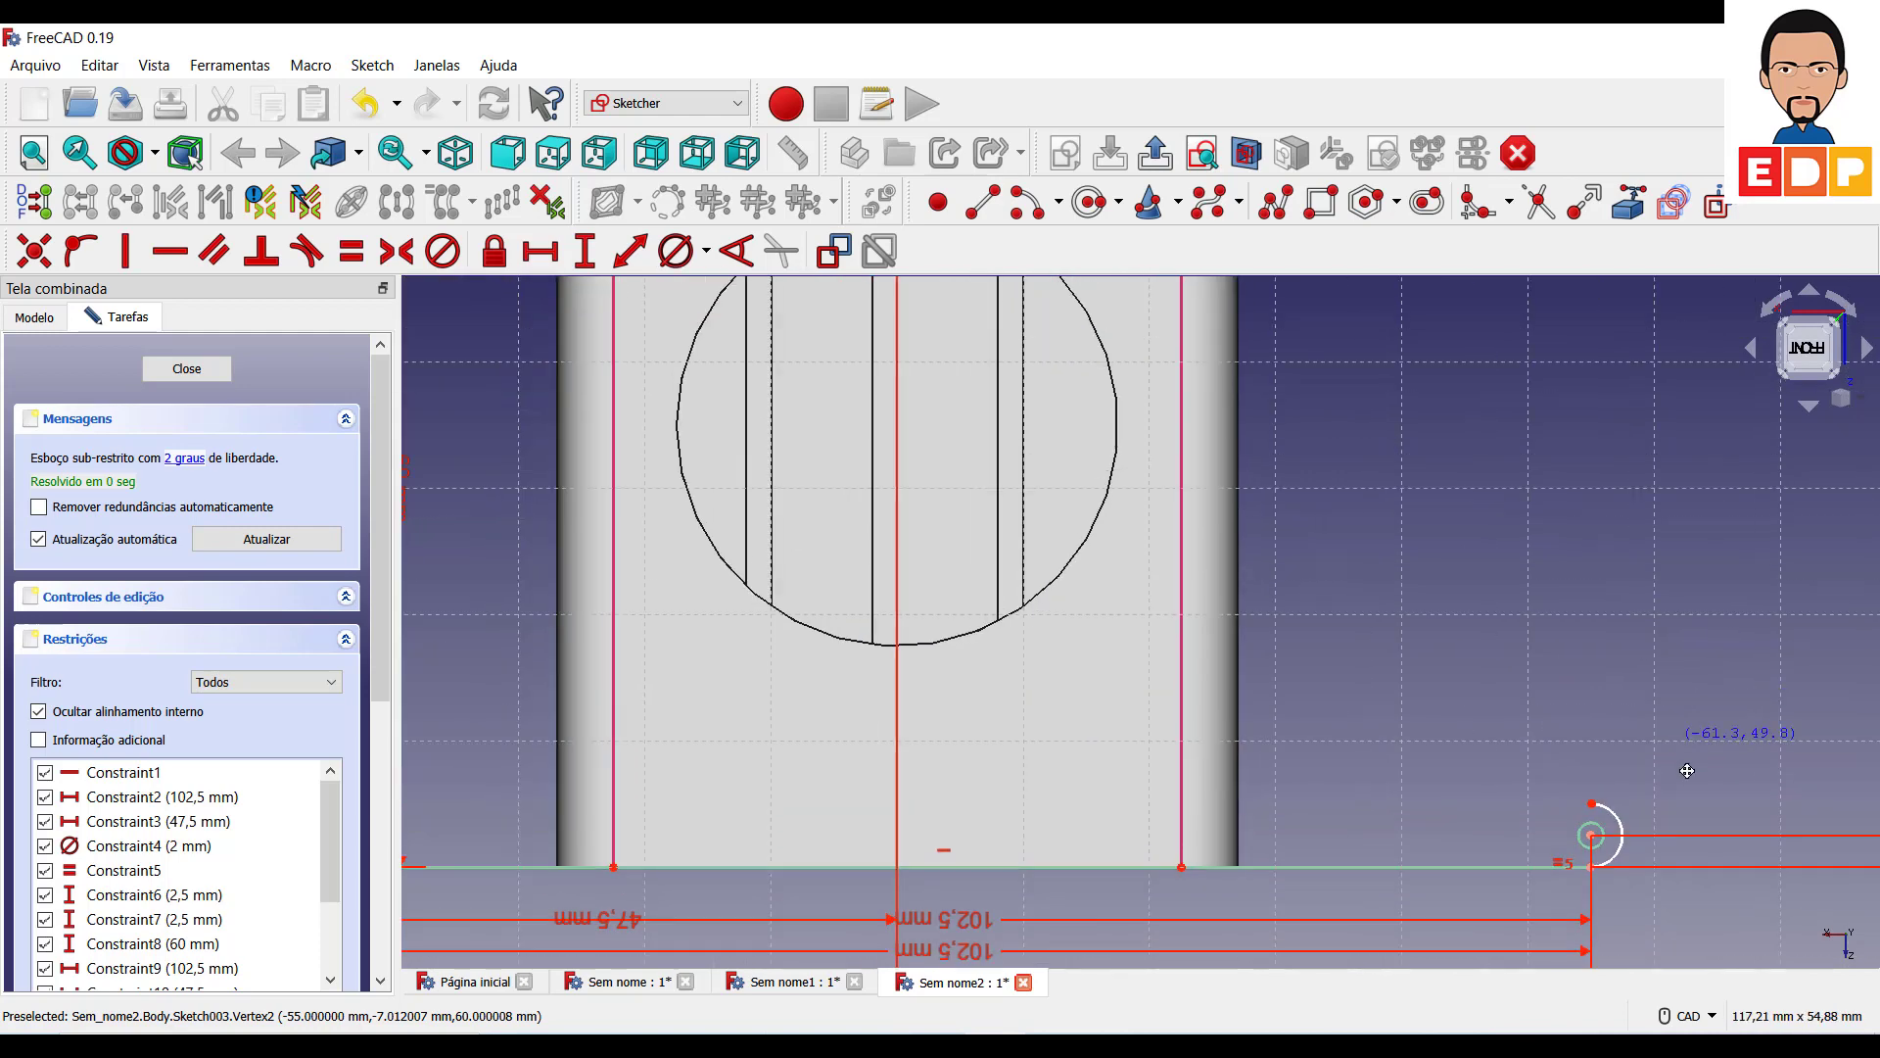
scroll(1545, 647, down, 1)
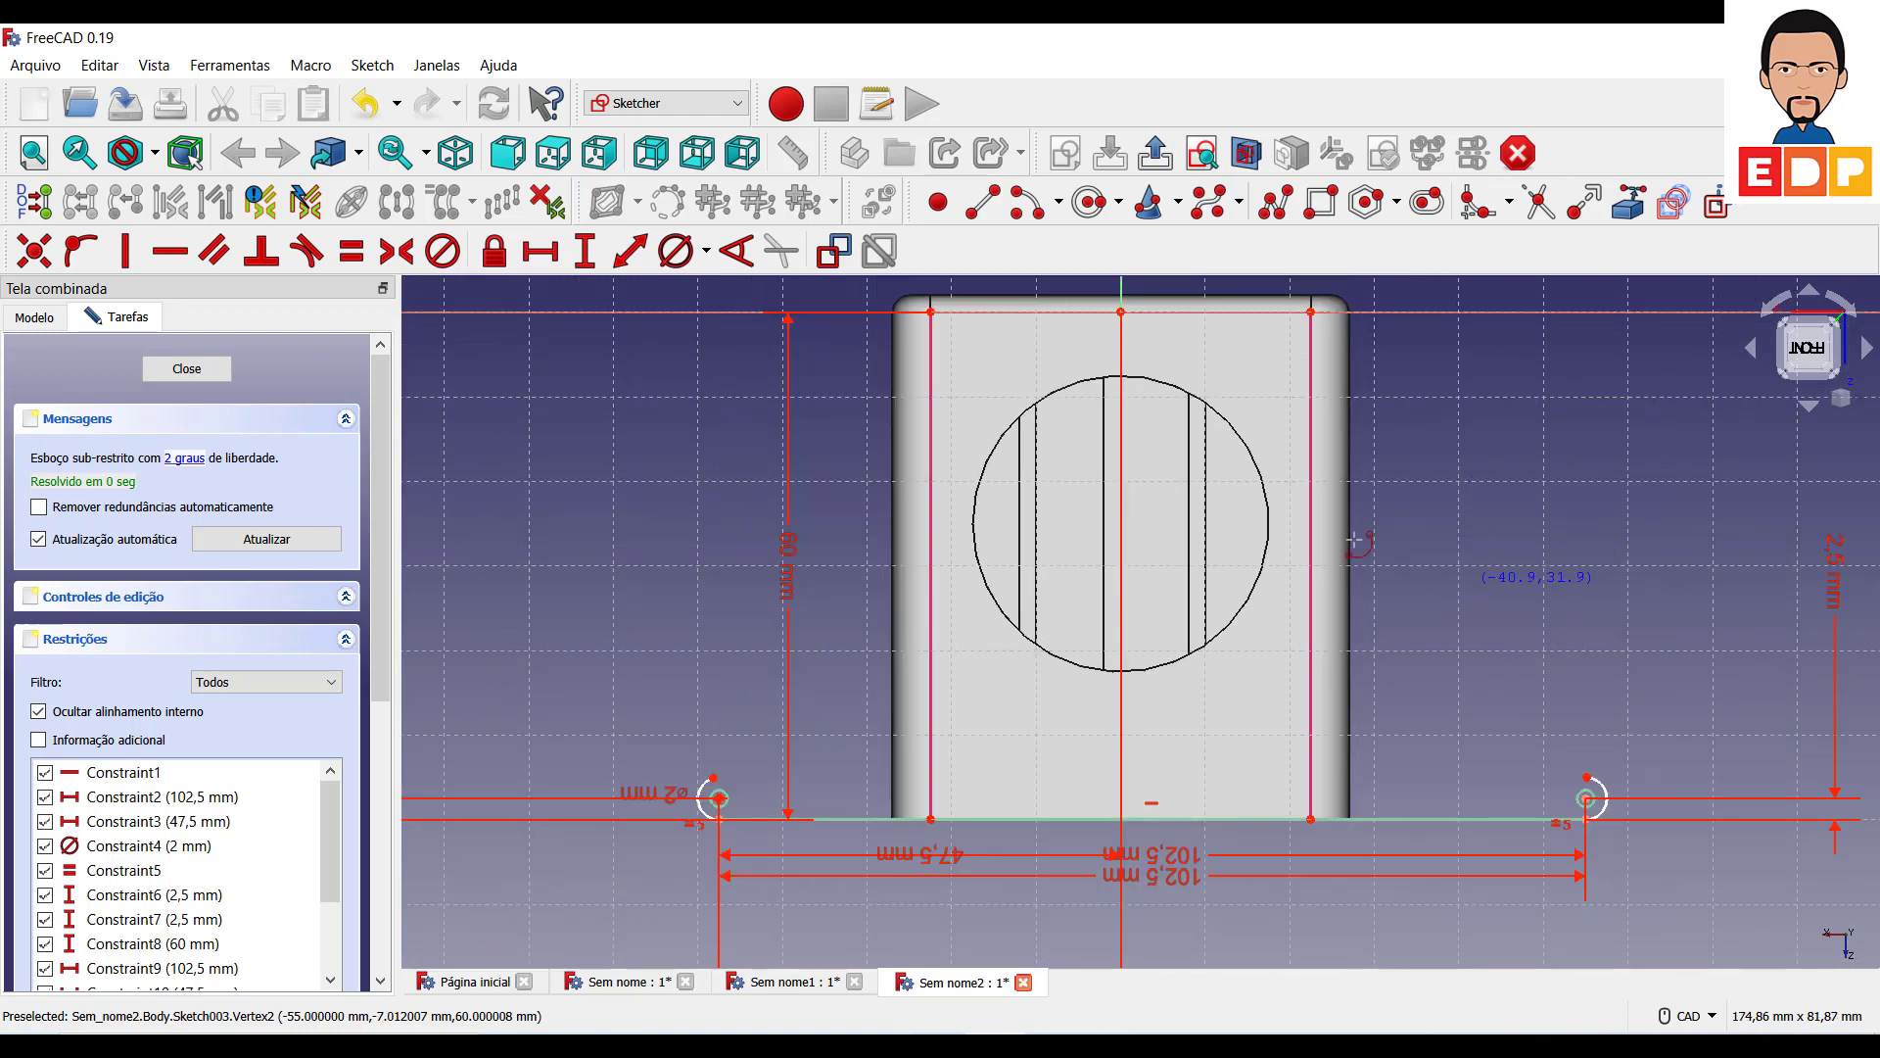
Draw two 3-point arcs rising from the small end arcs to the box's right and left sides.
click(1061, 207)
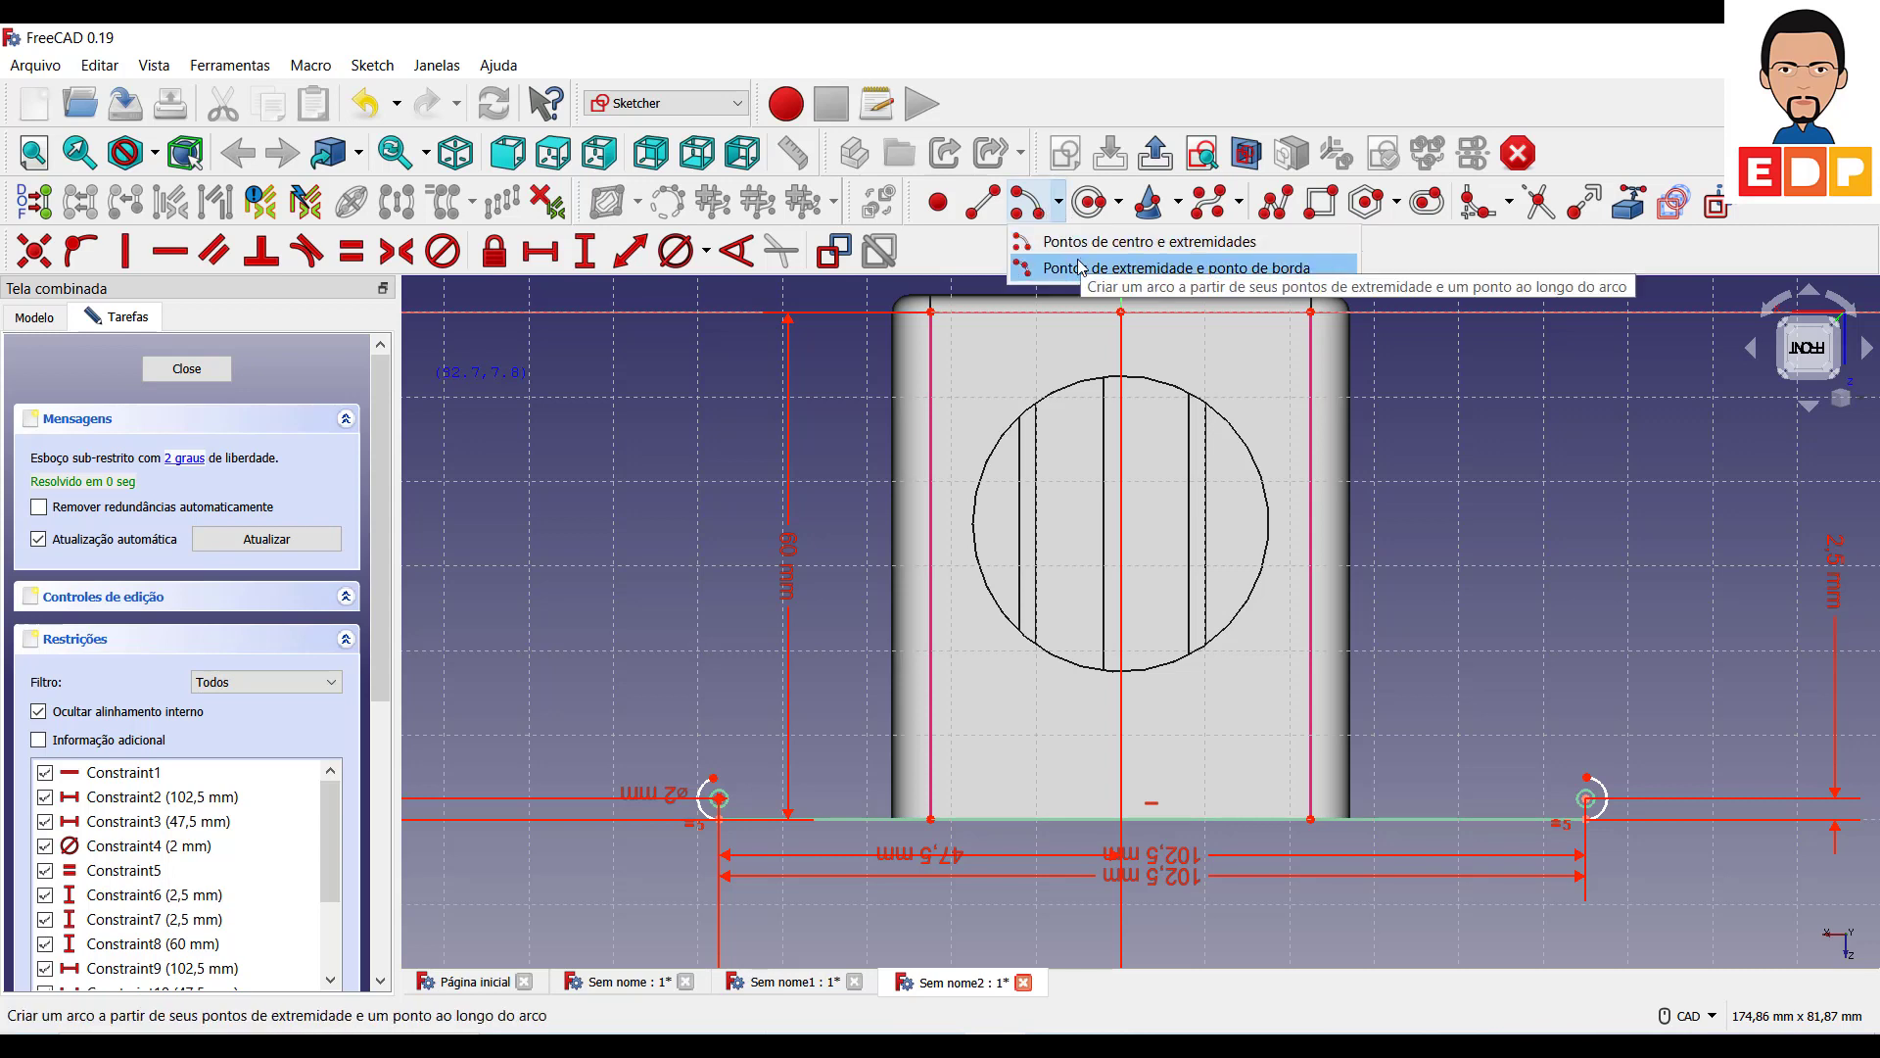
click(1080, 268)
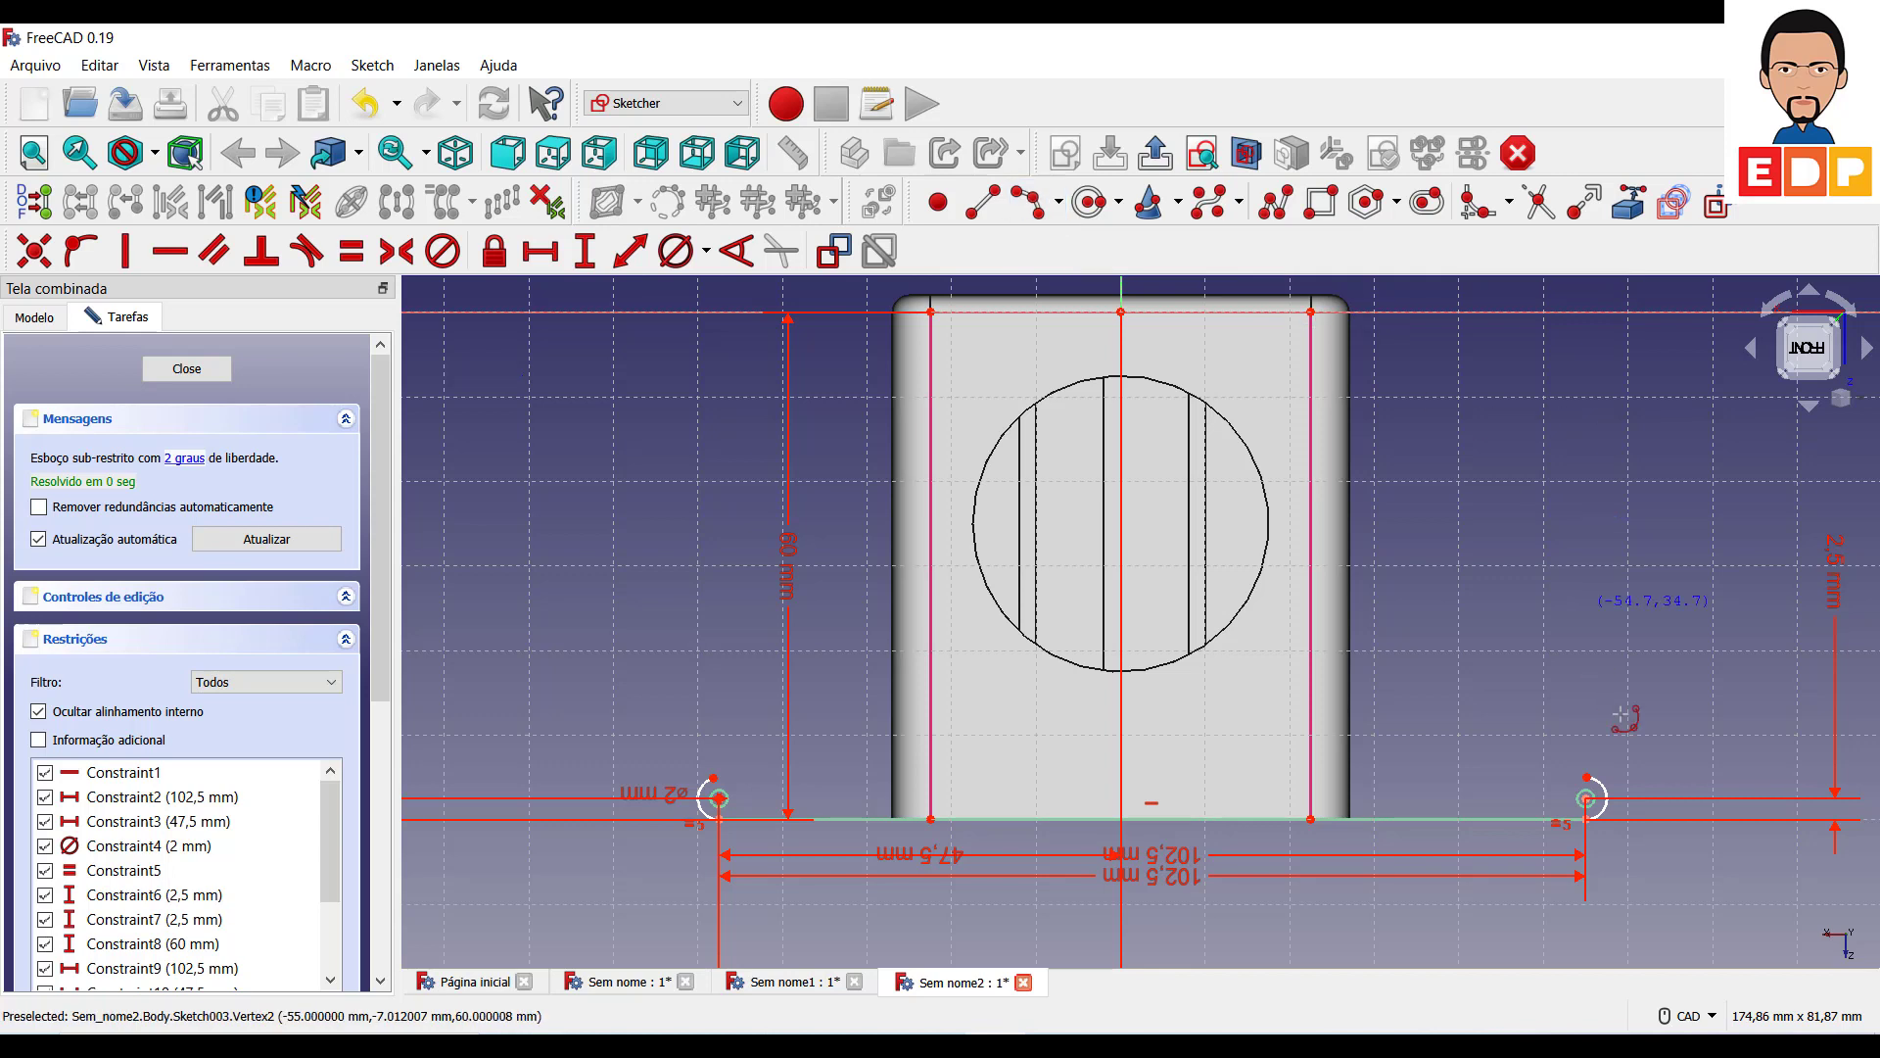
click(1588, 778)
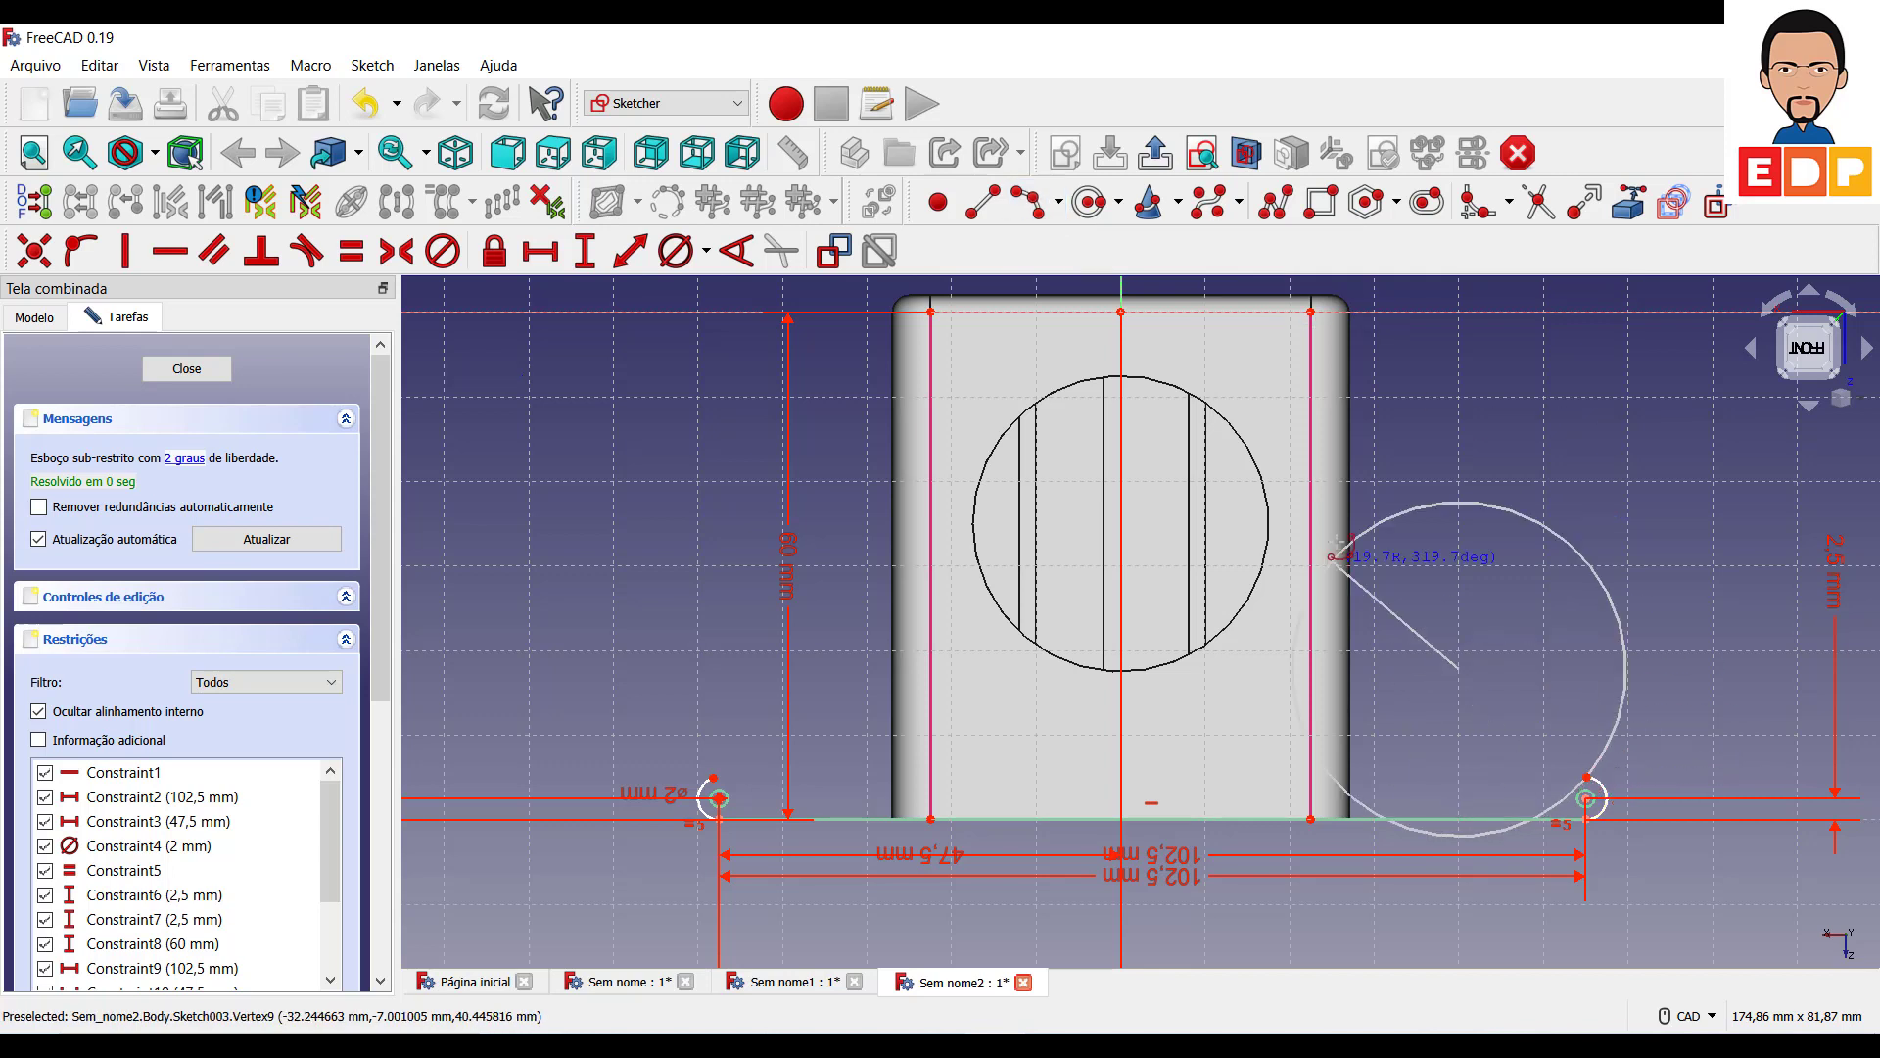
click(1310, 497)
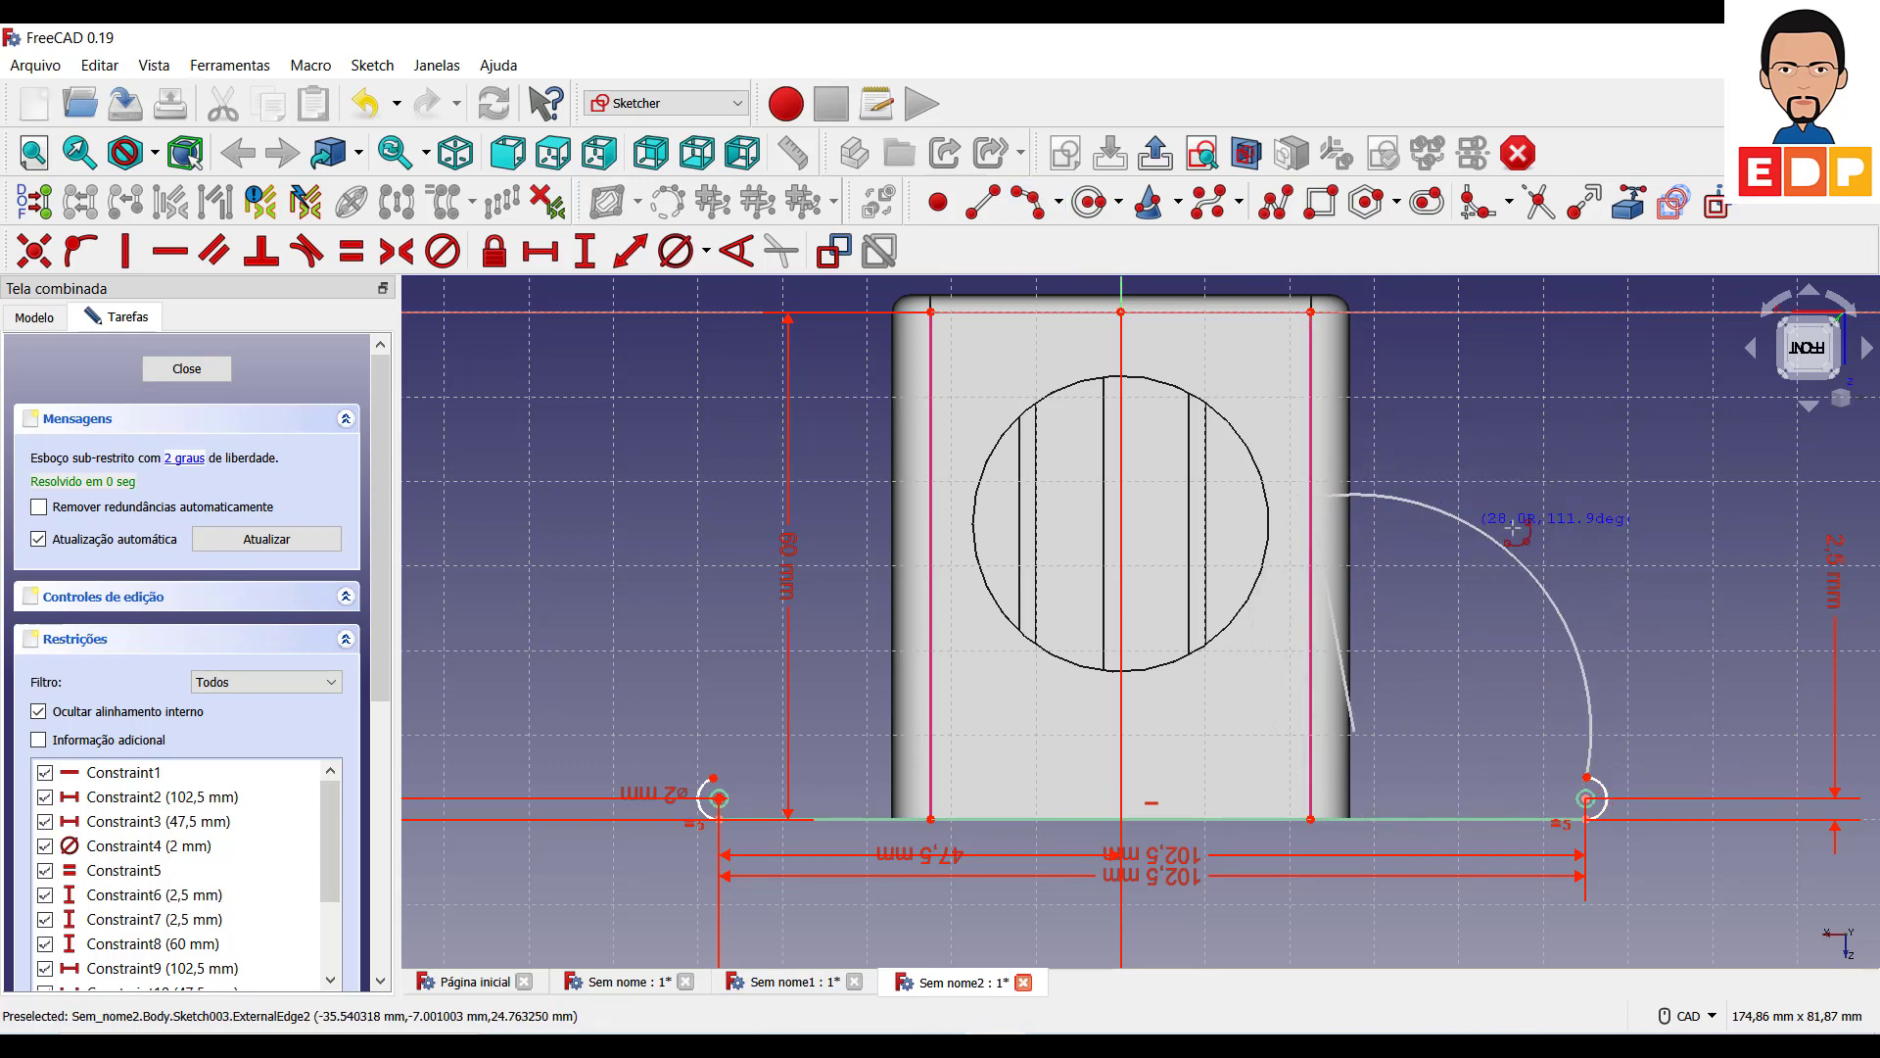
click(1373, 645)
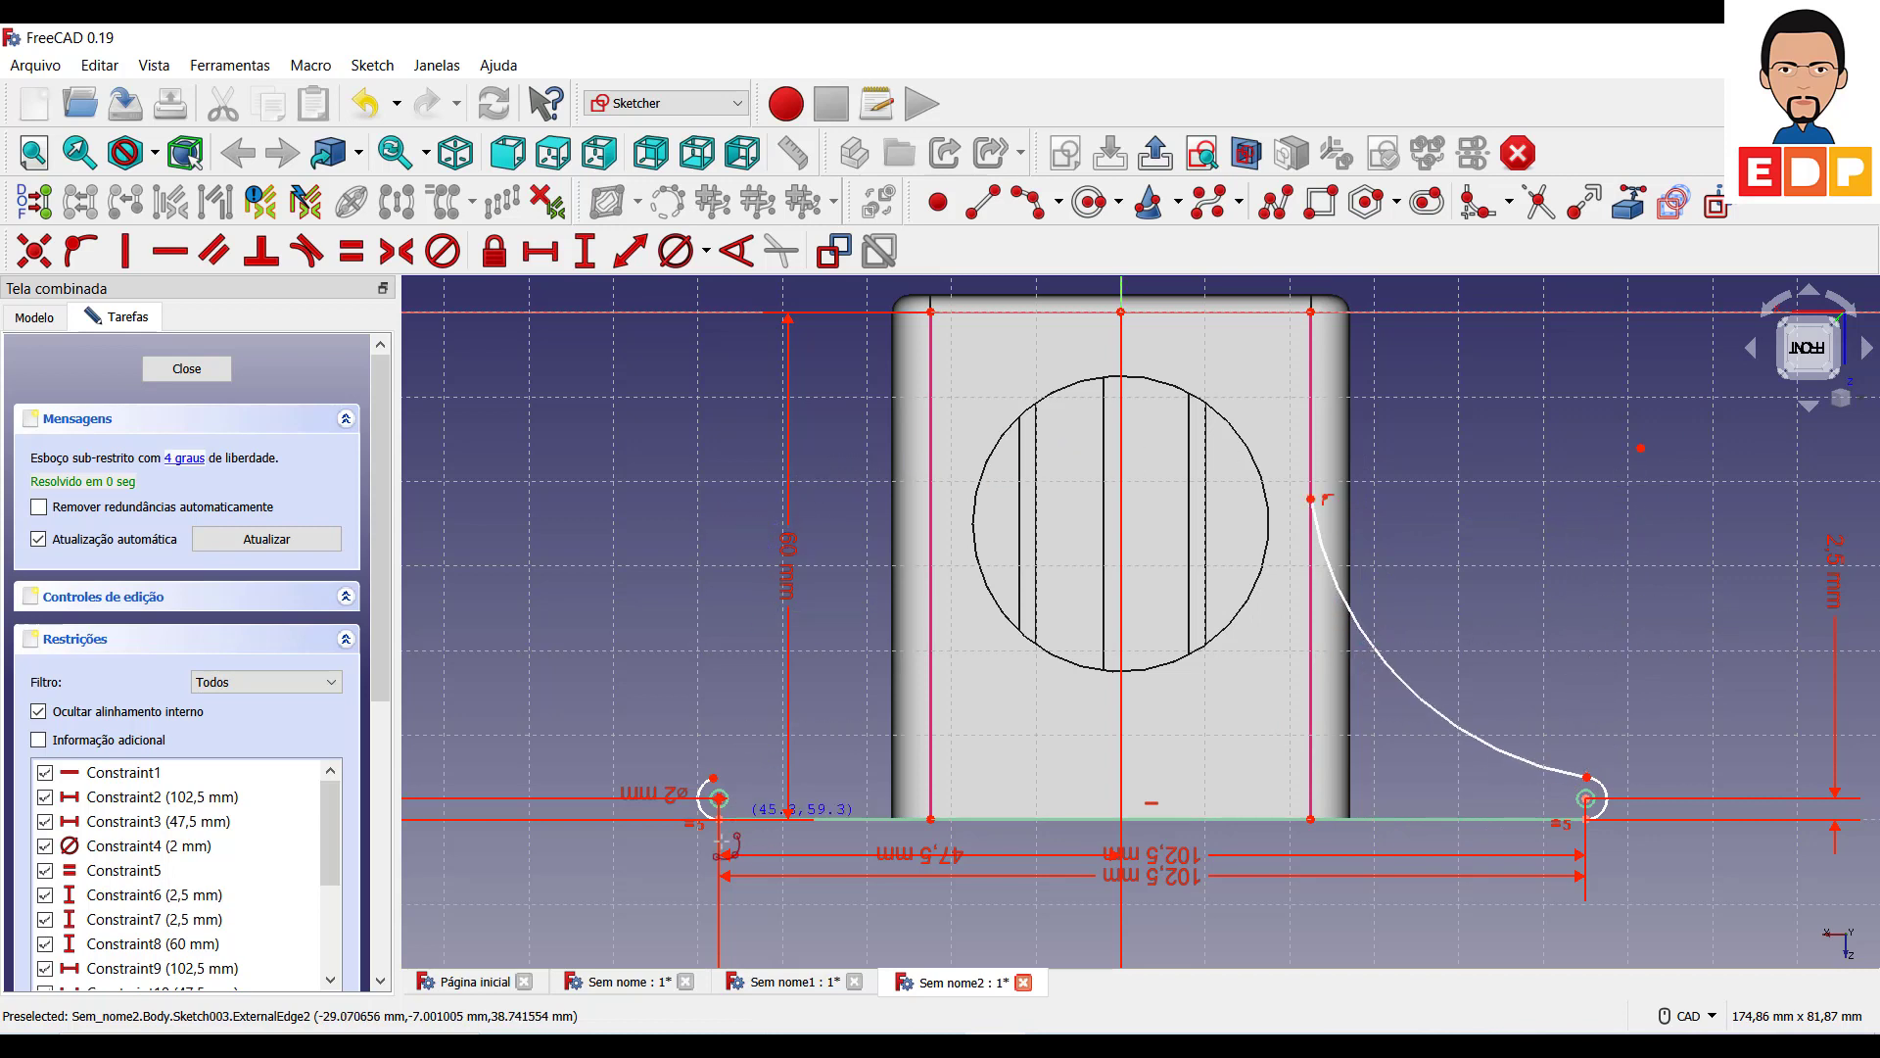
click(714, 779)
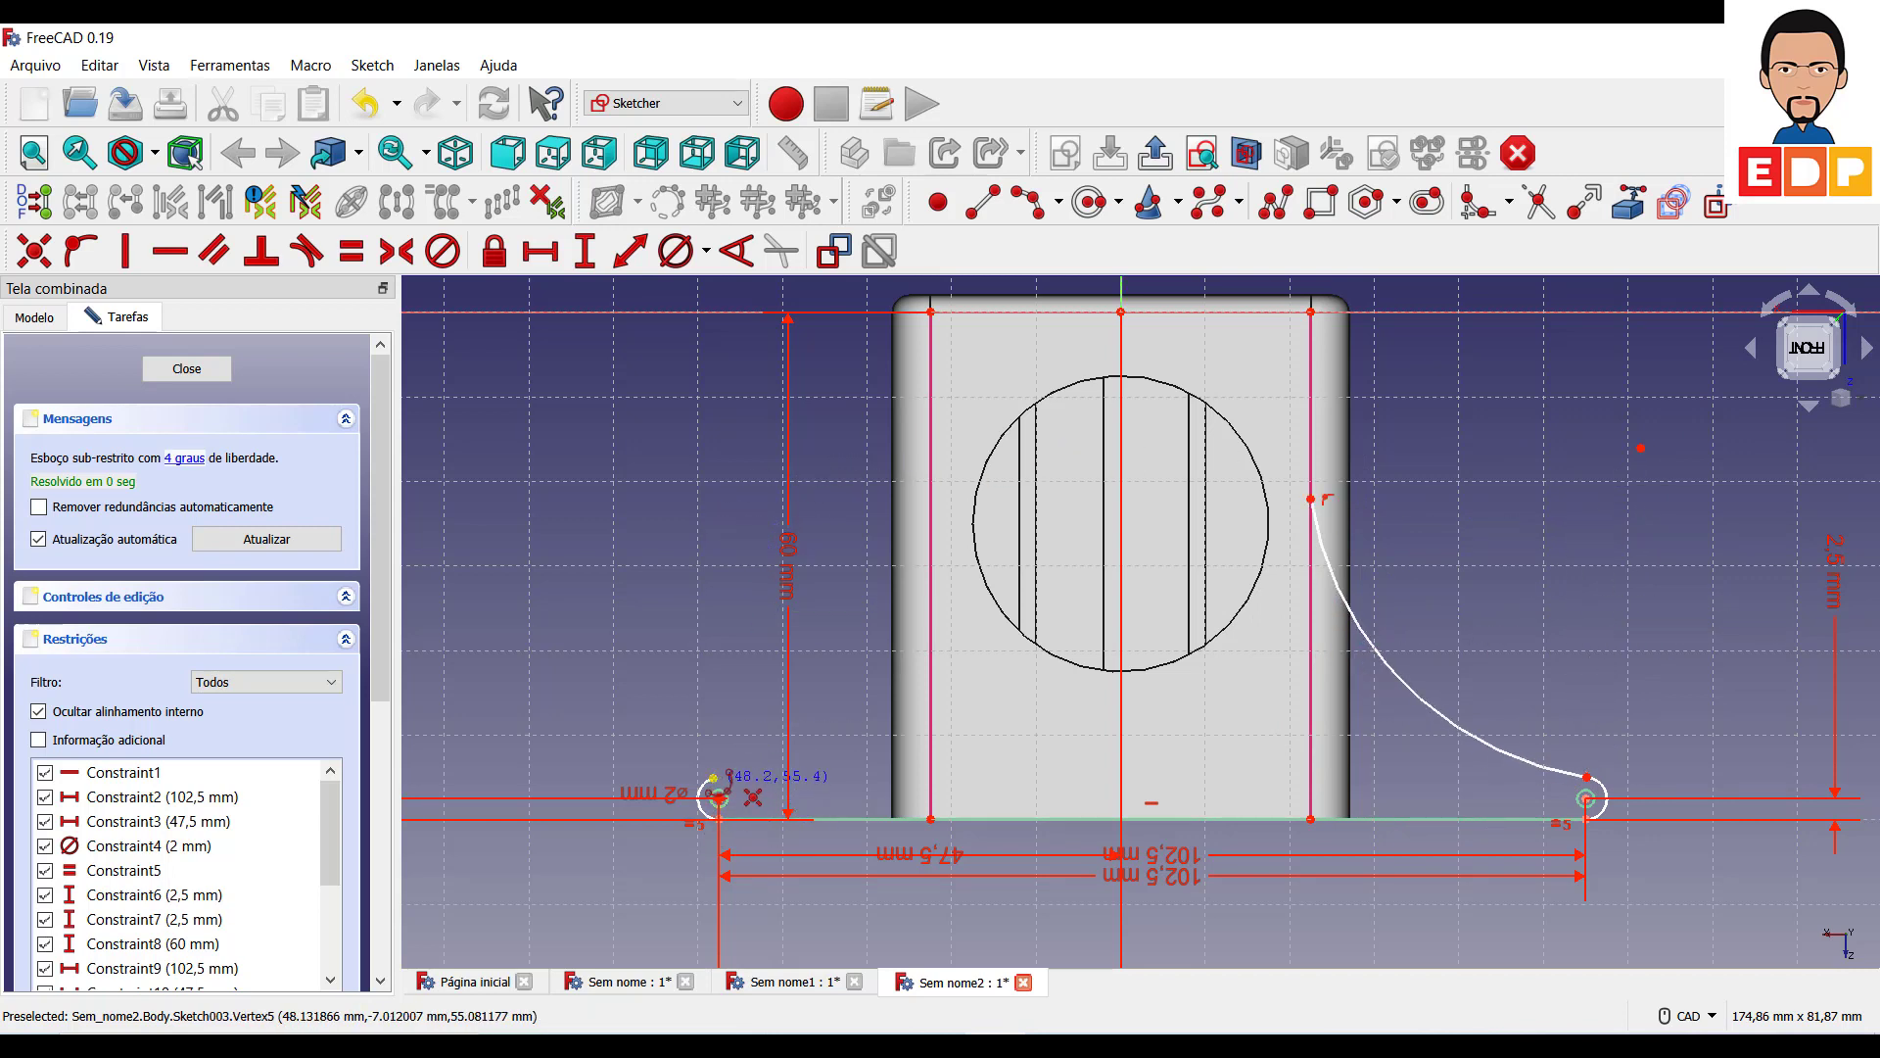
click(930, 482)
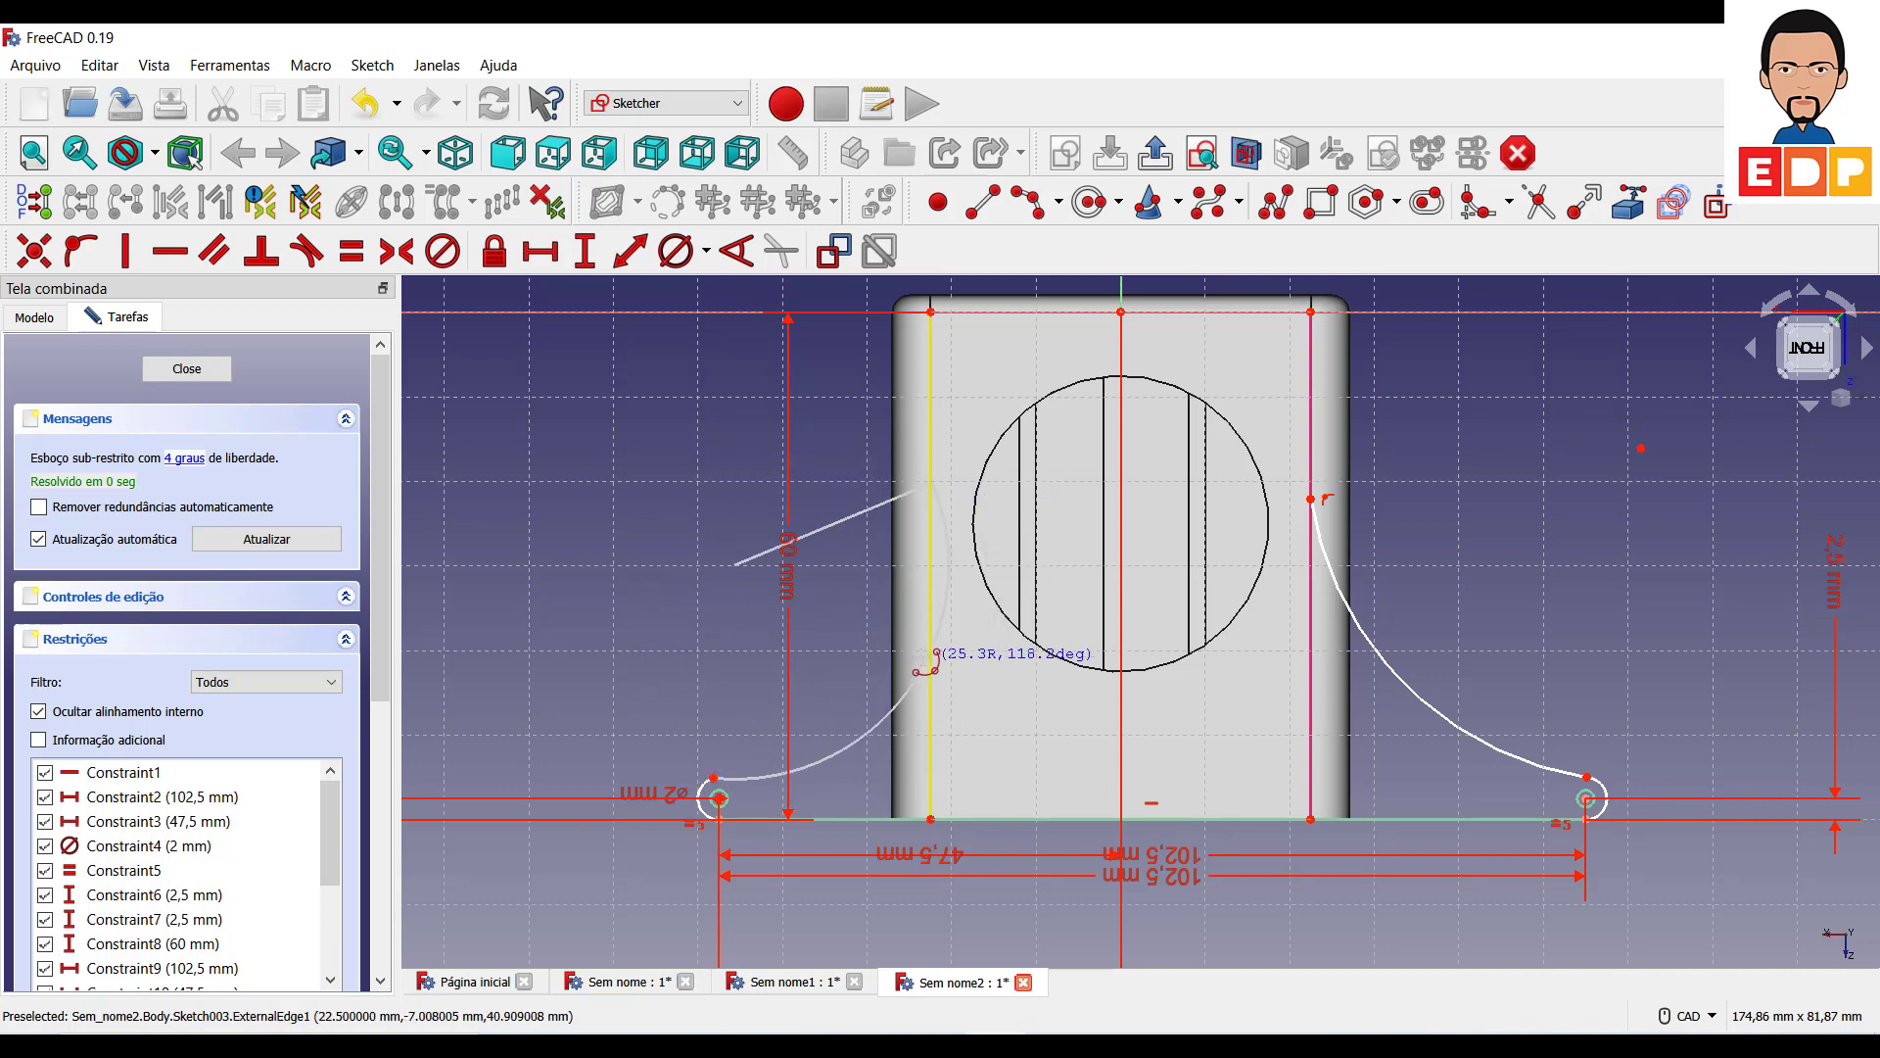
click(874, 653)
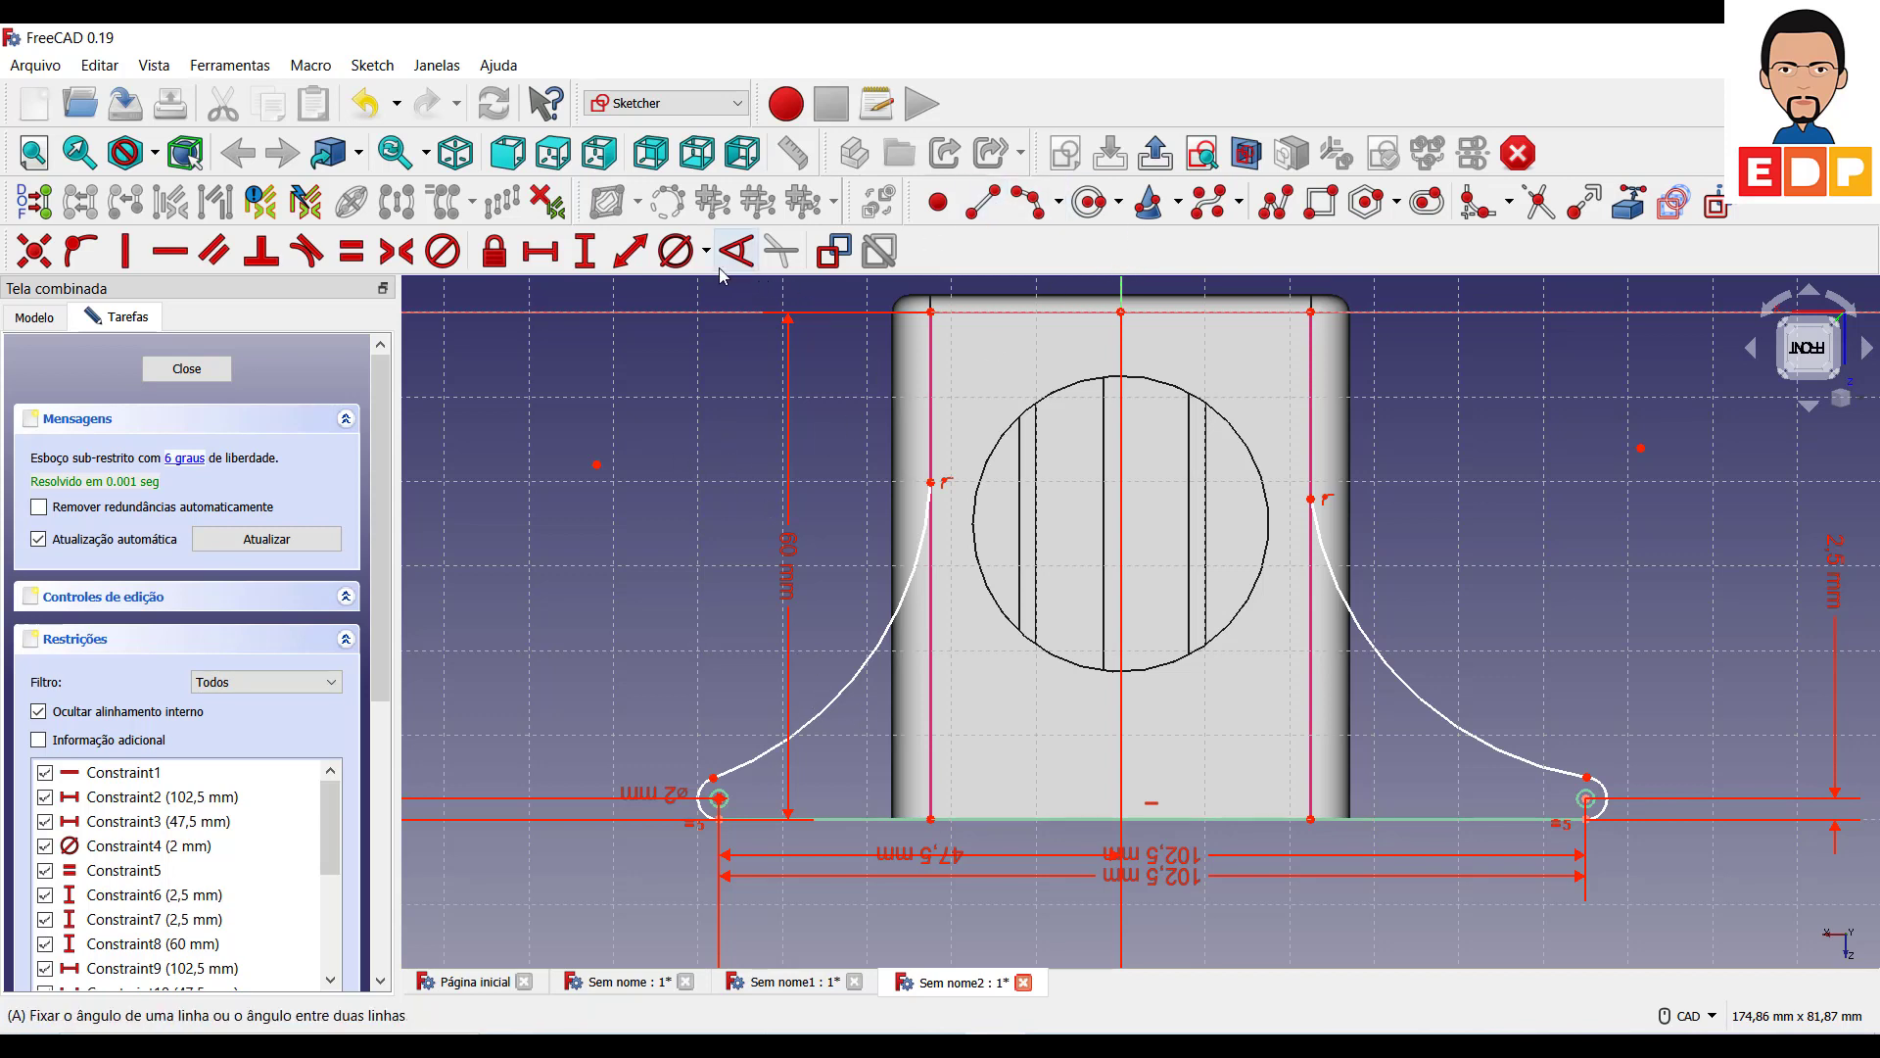
Give the left sweeping arc a 45 mm diameter and the right one 70 mm.
click(676, 250)
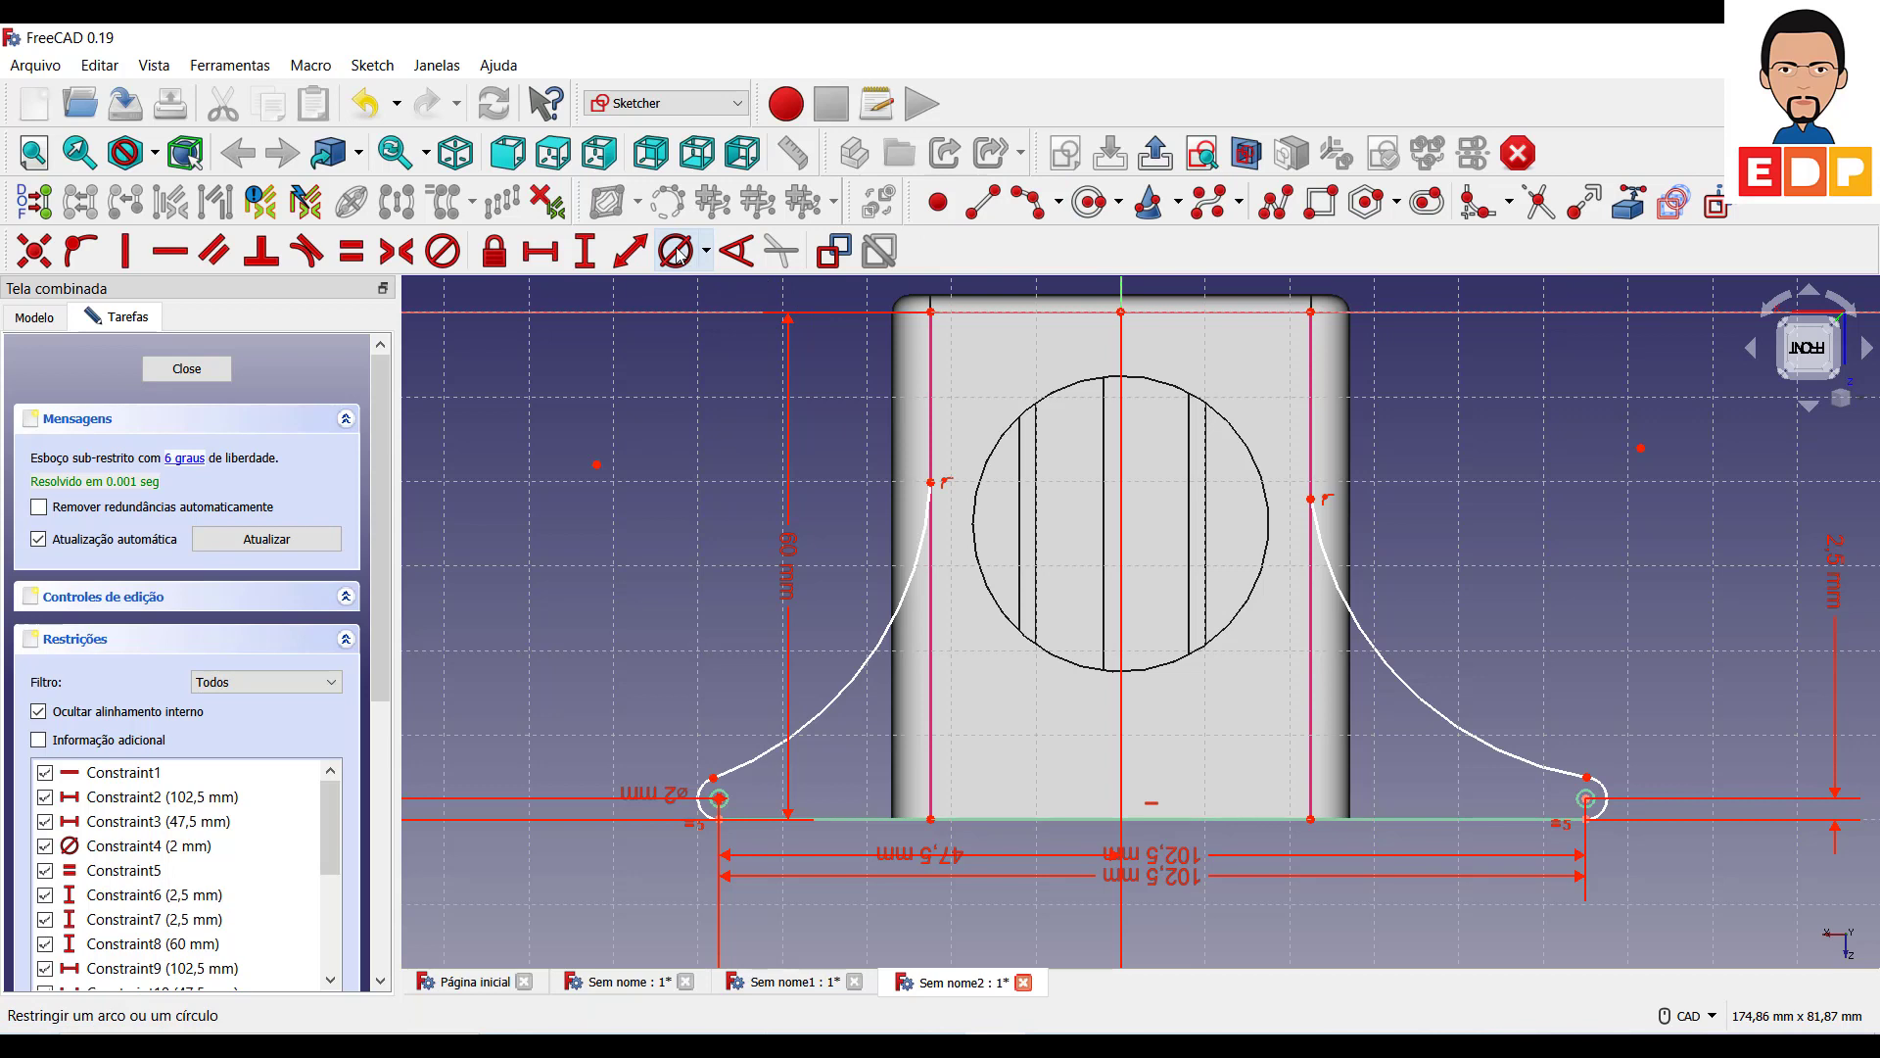
click(875, 654)
text(45)
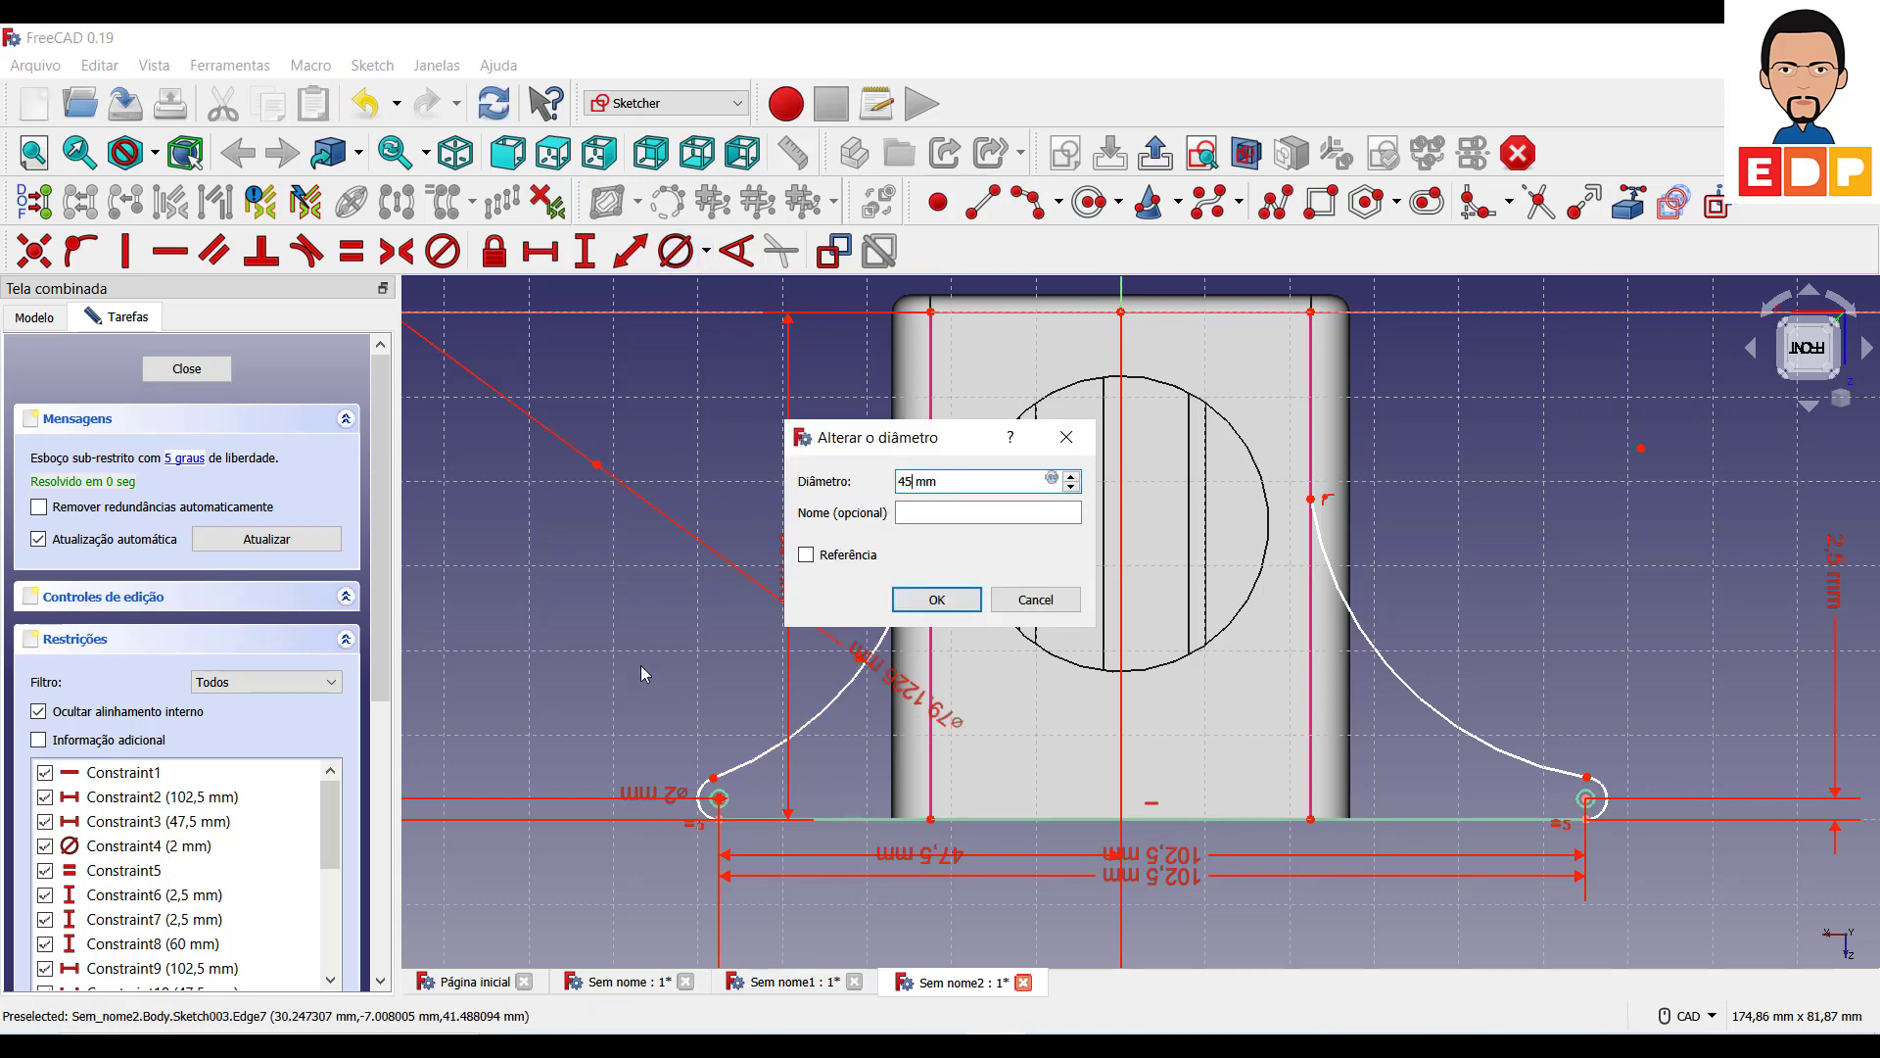
key(Return)
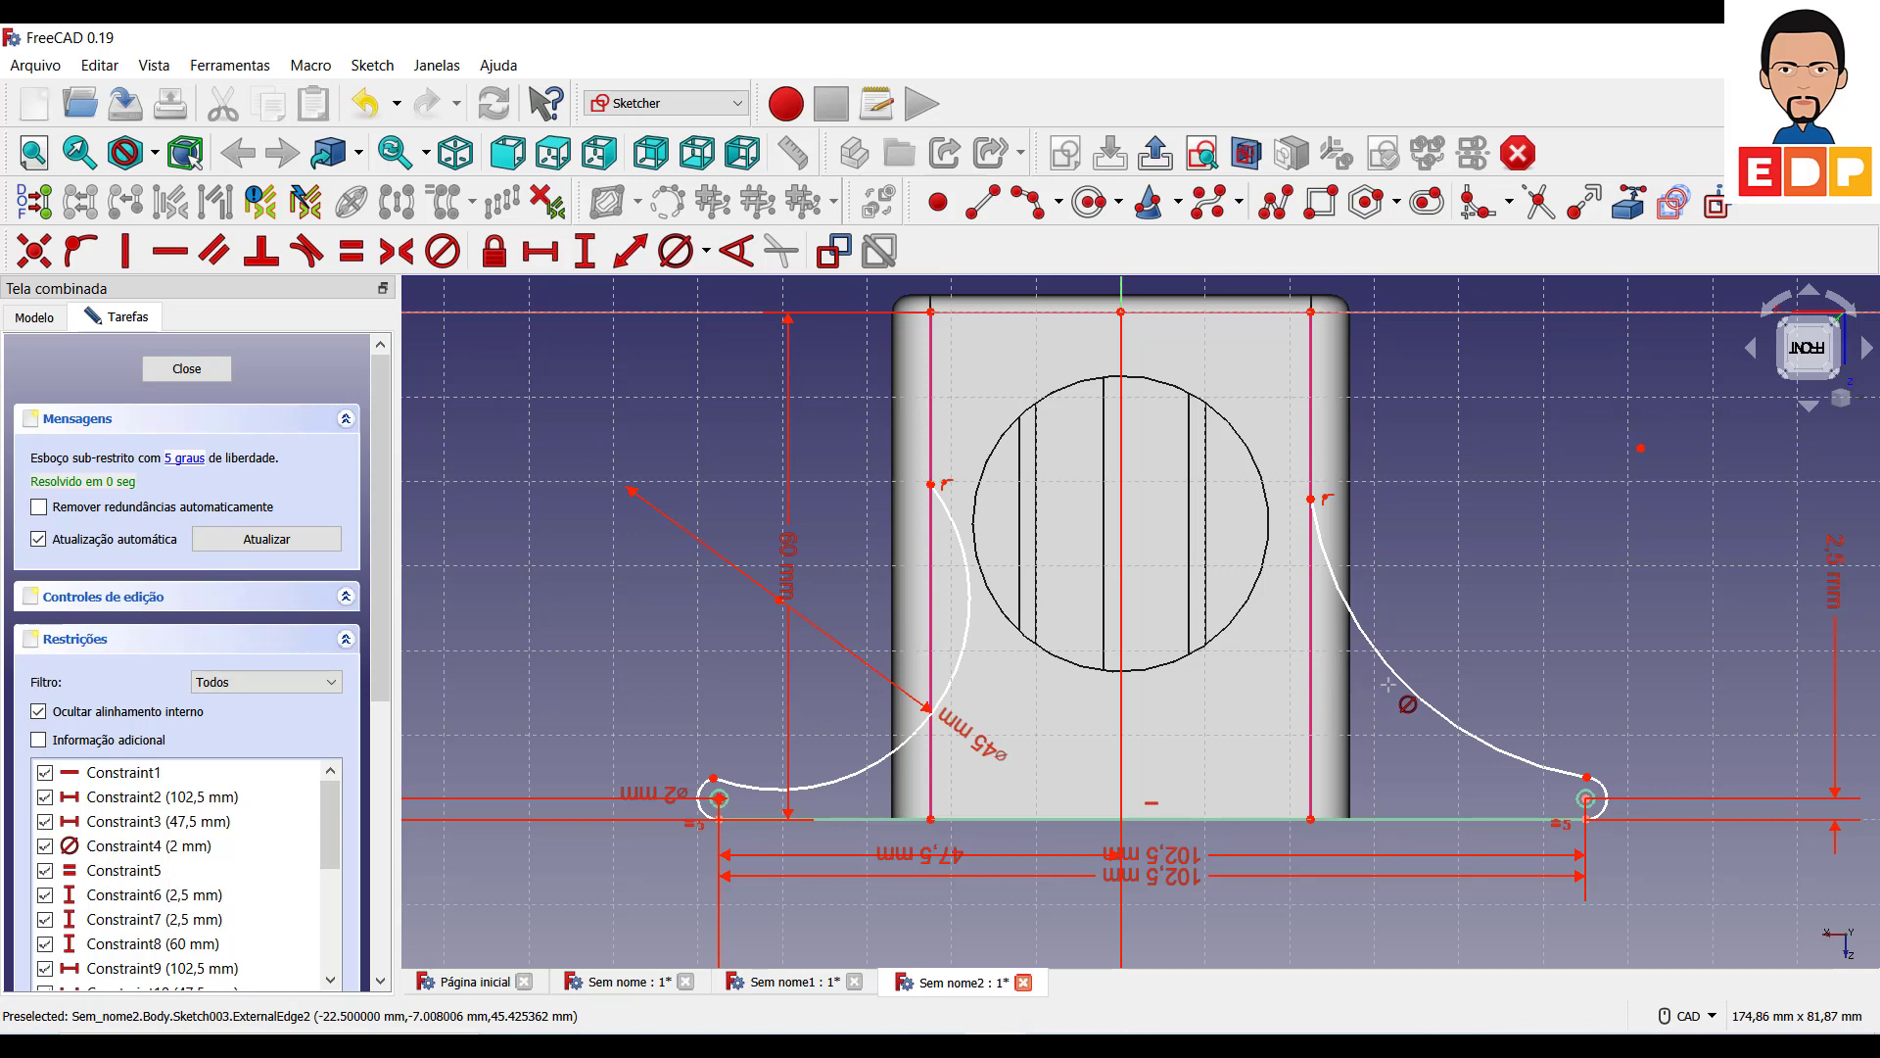
click(1437, 707)
text(70)
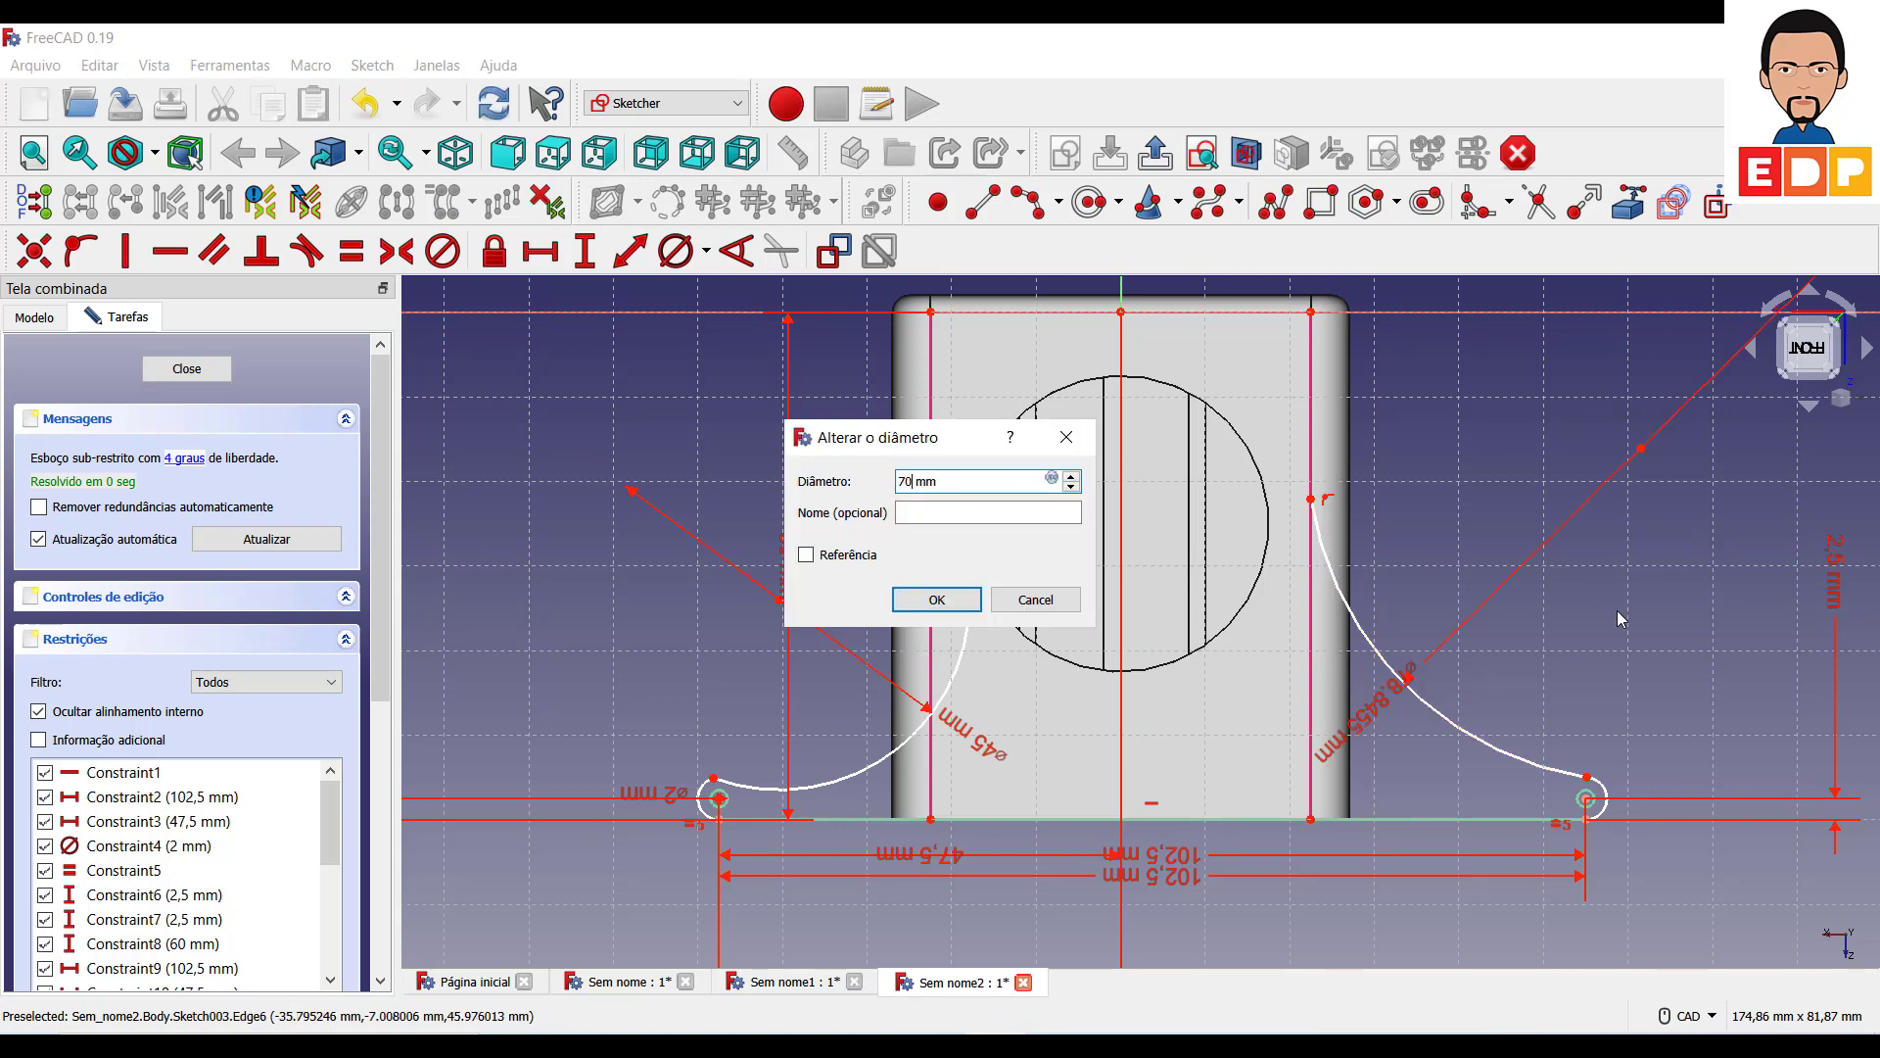
key(Return)
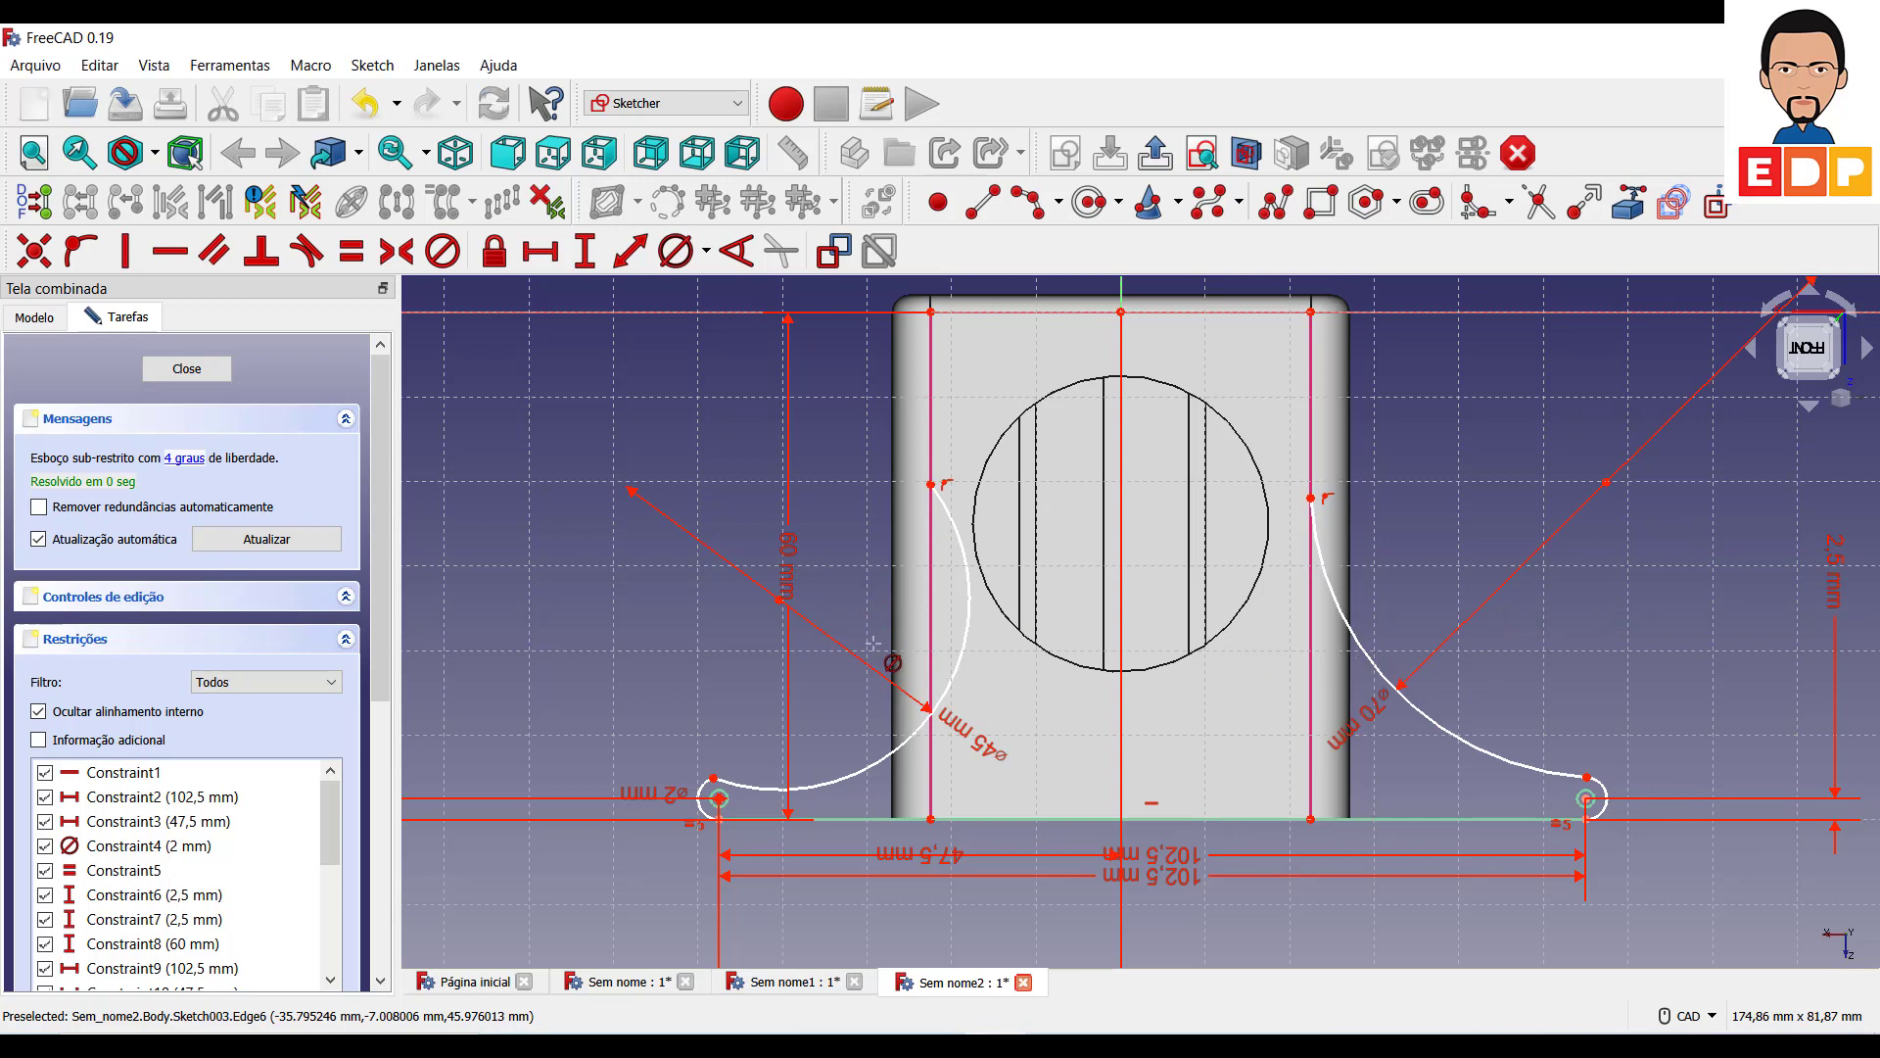
Reshape the left arc, then select its upper endpoint and the box's lower left corner.
right_click(893, 764)
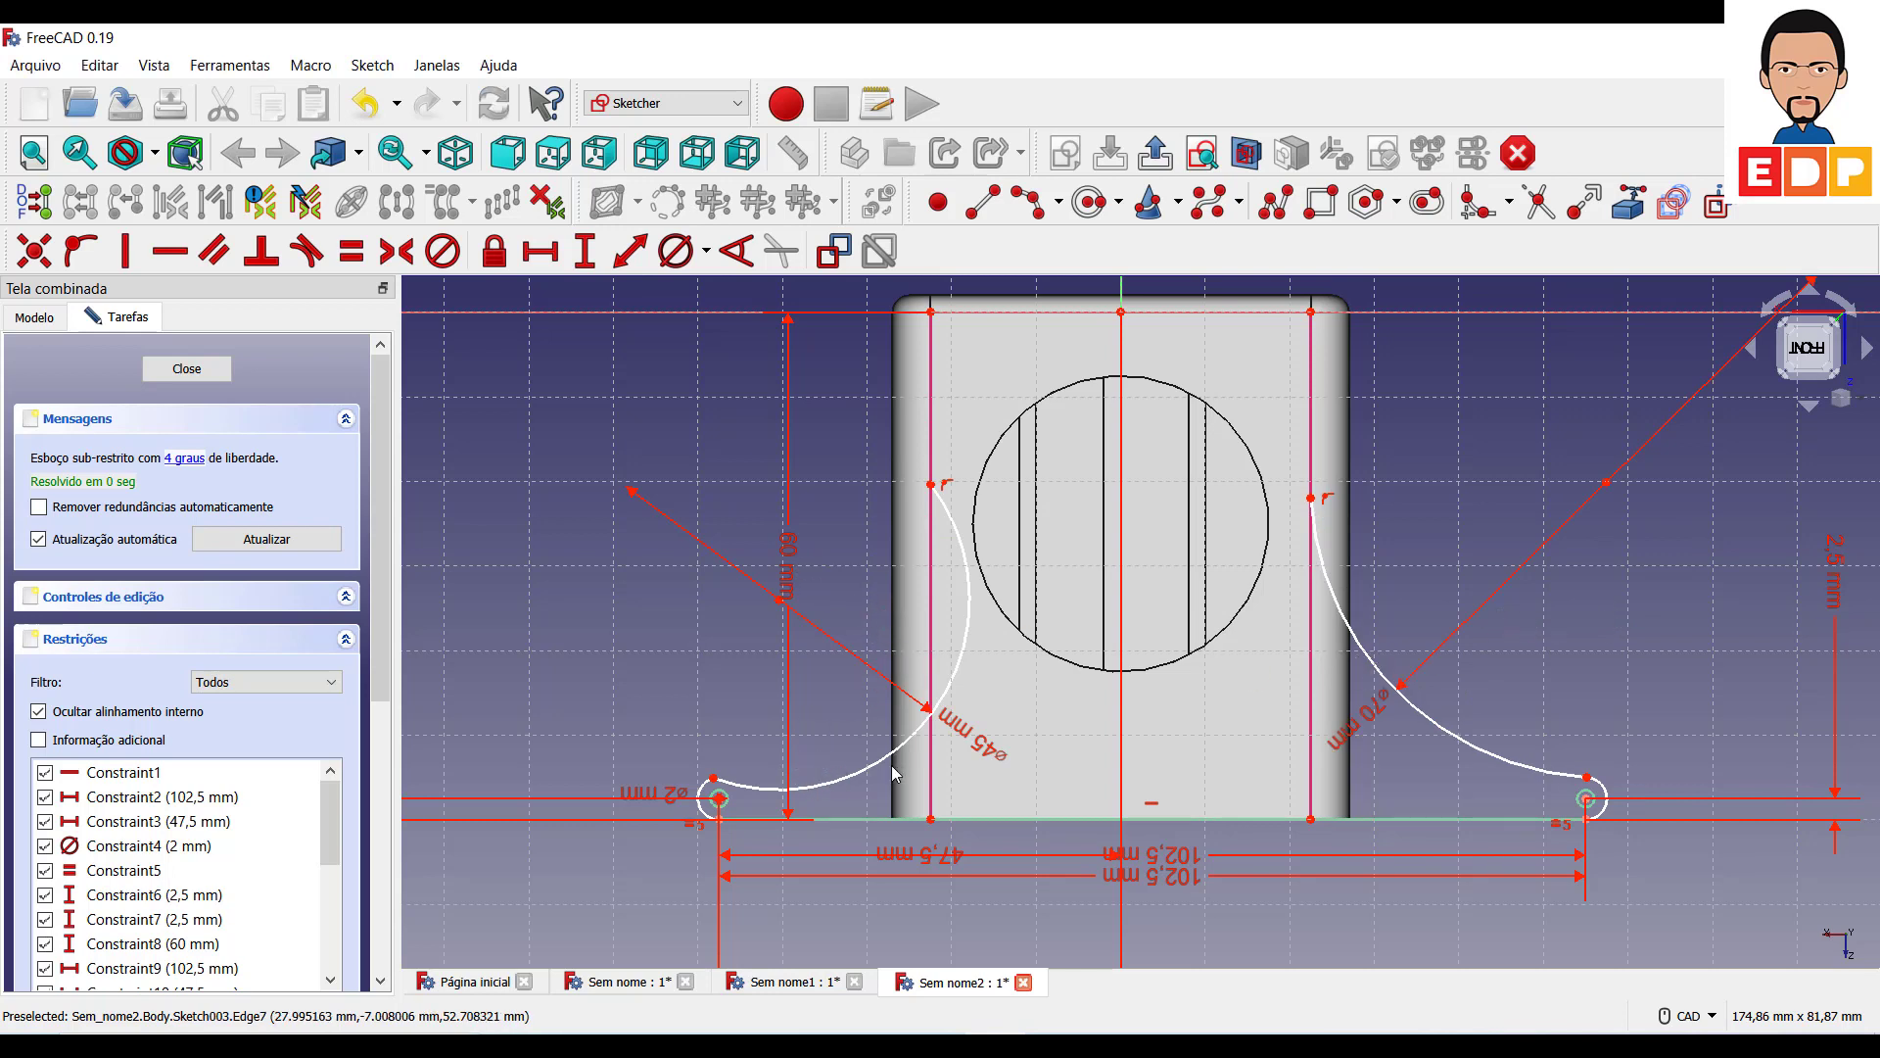
drag(891, 756, 793, 734)
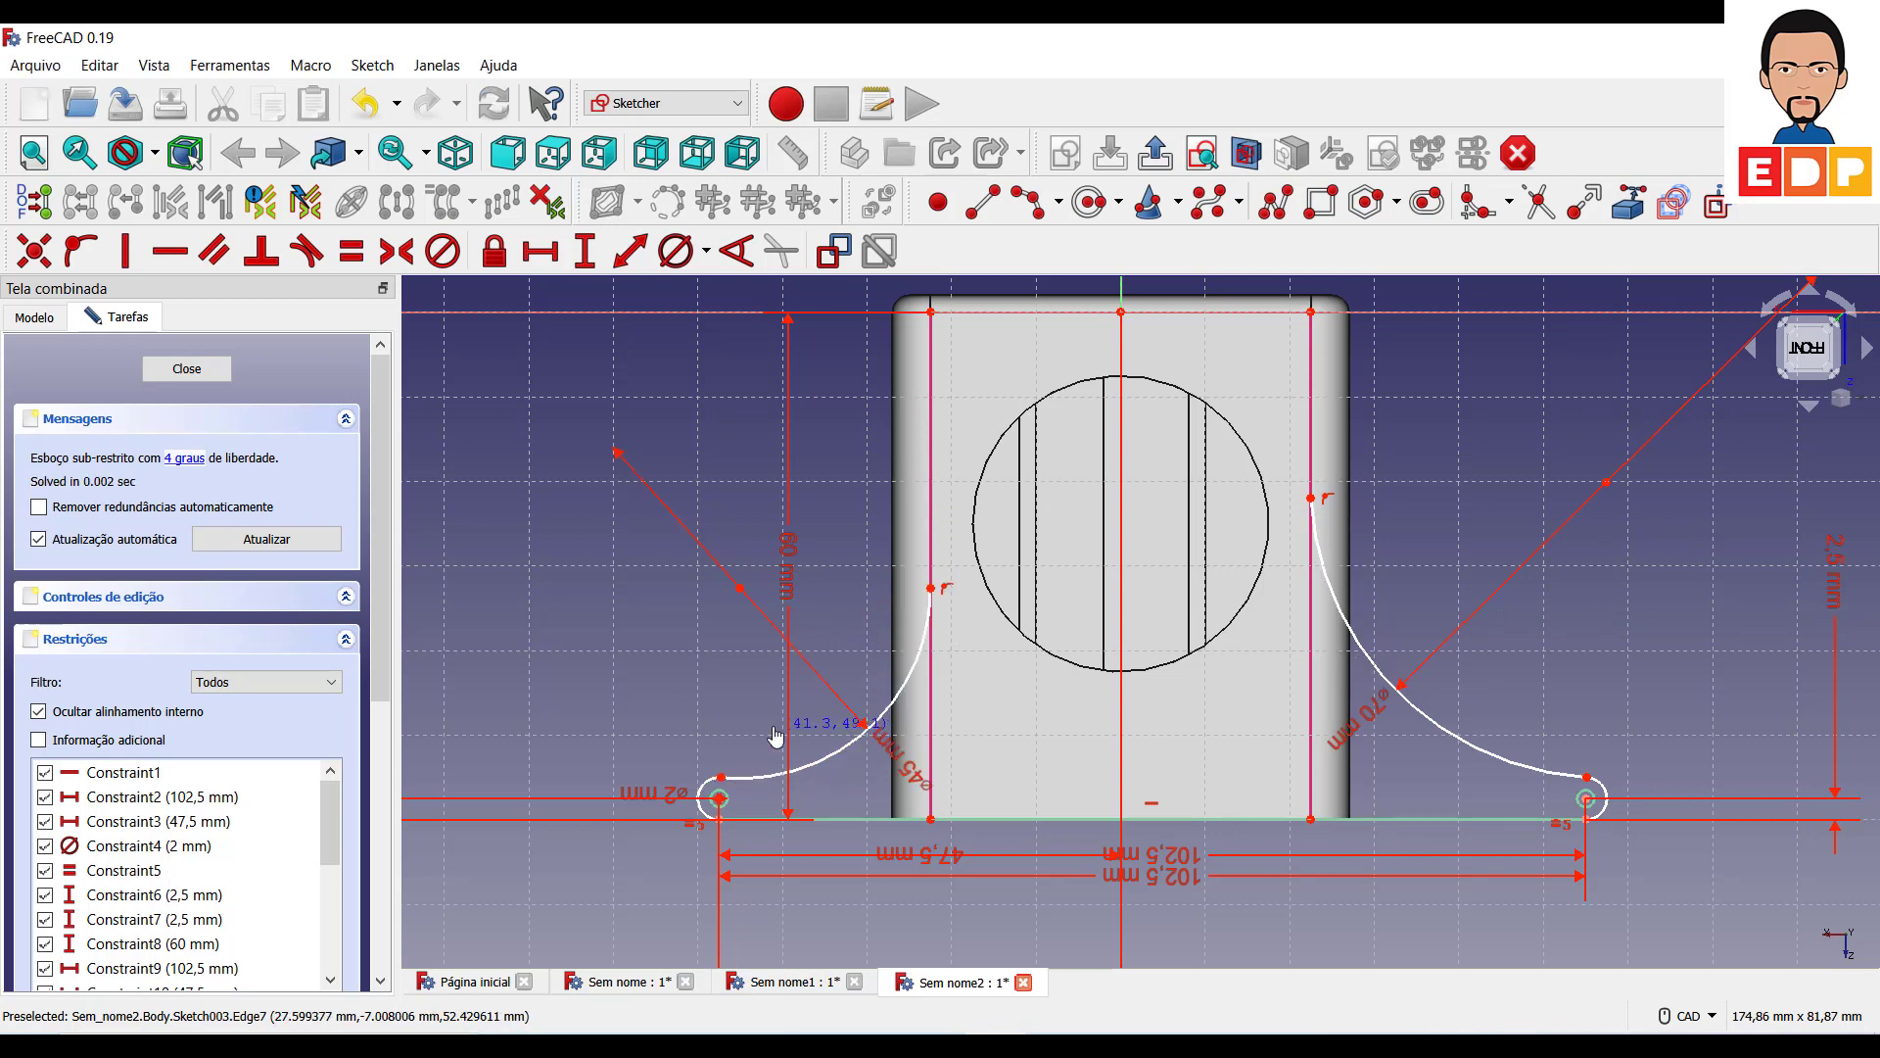
click(934, 590)
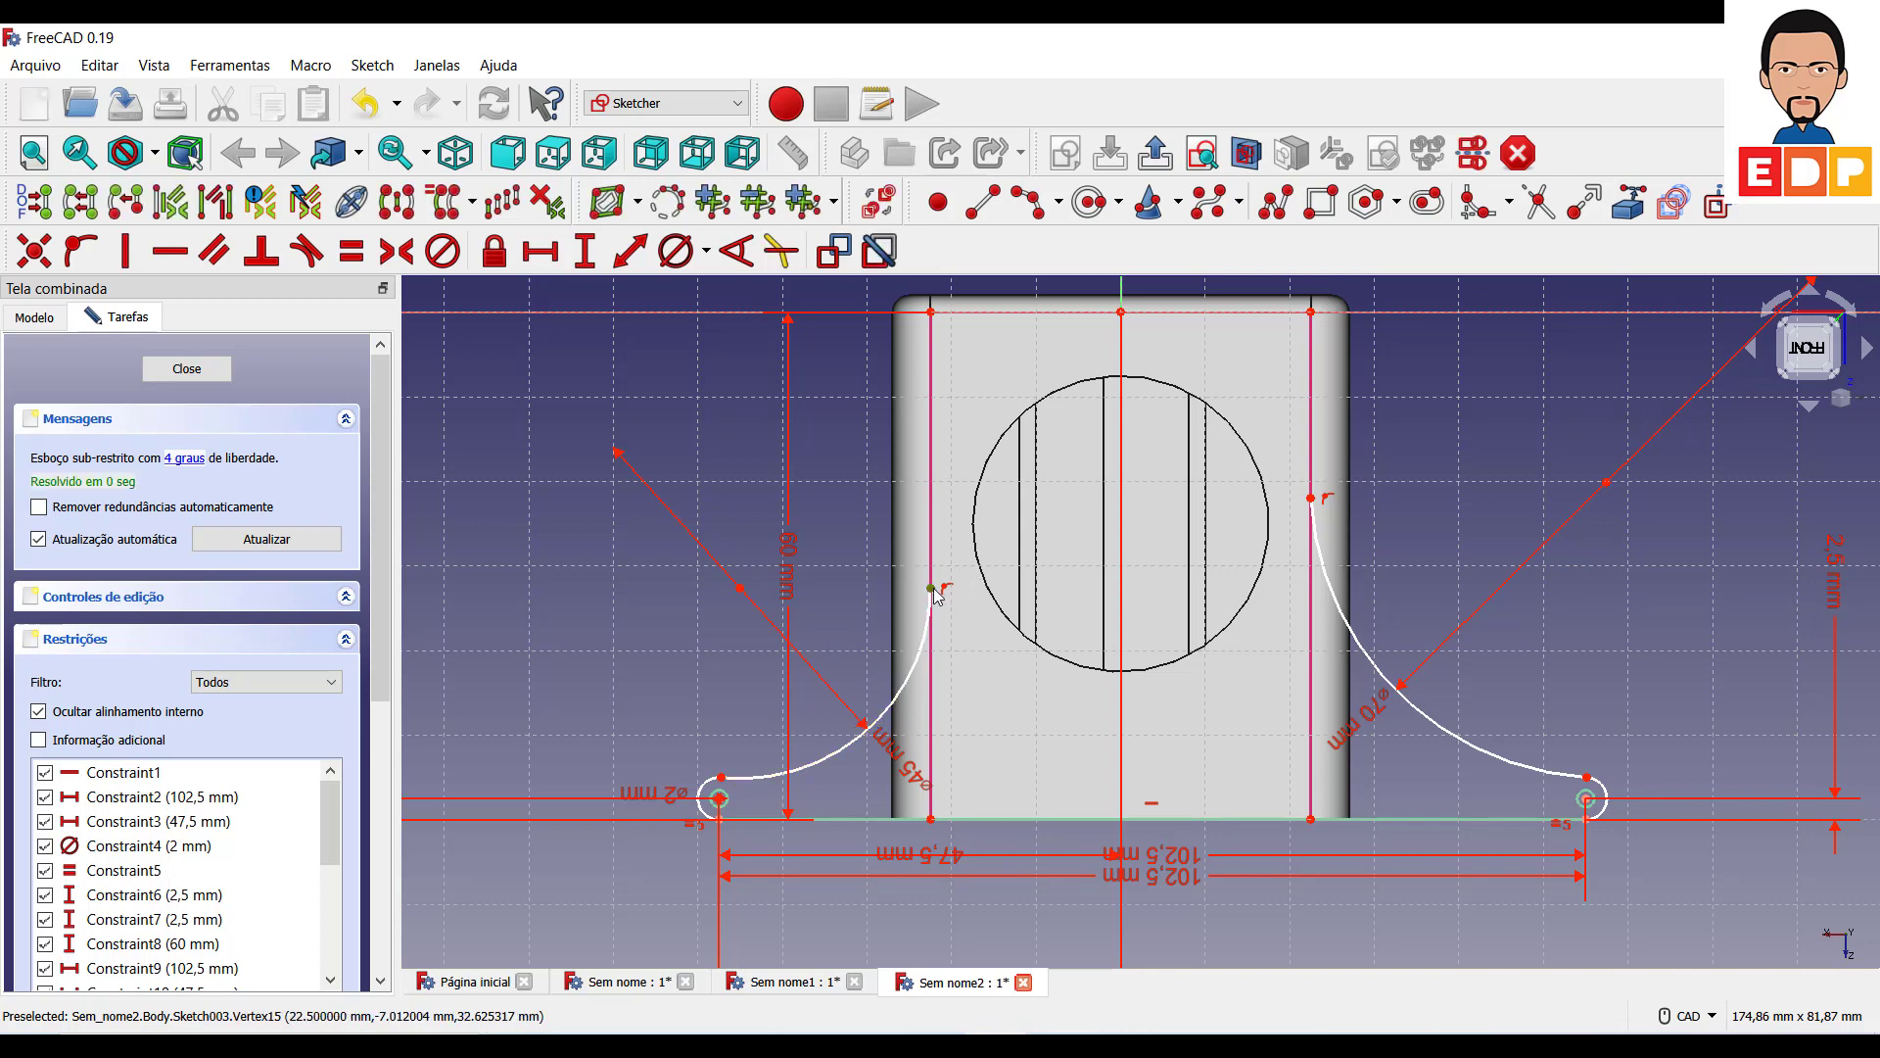
click(934, 821)
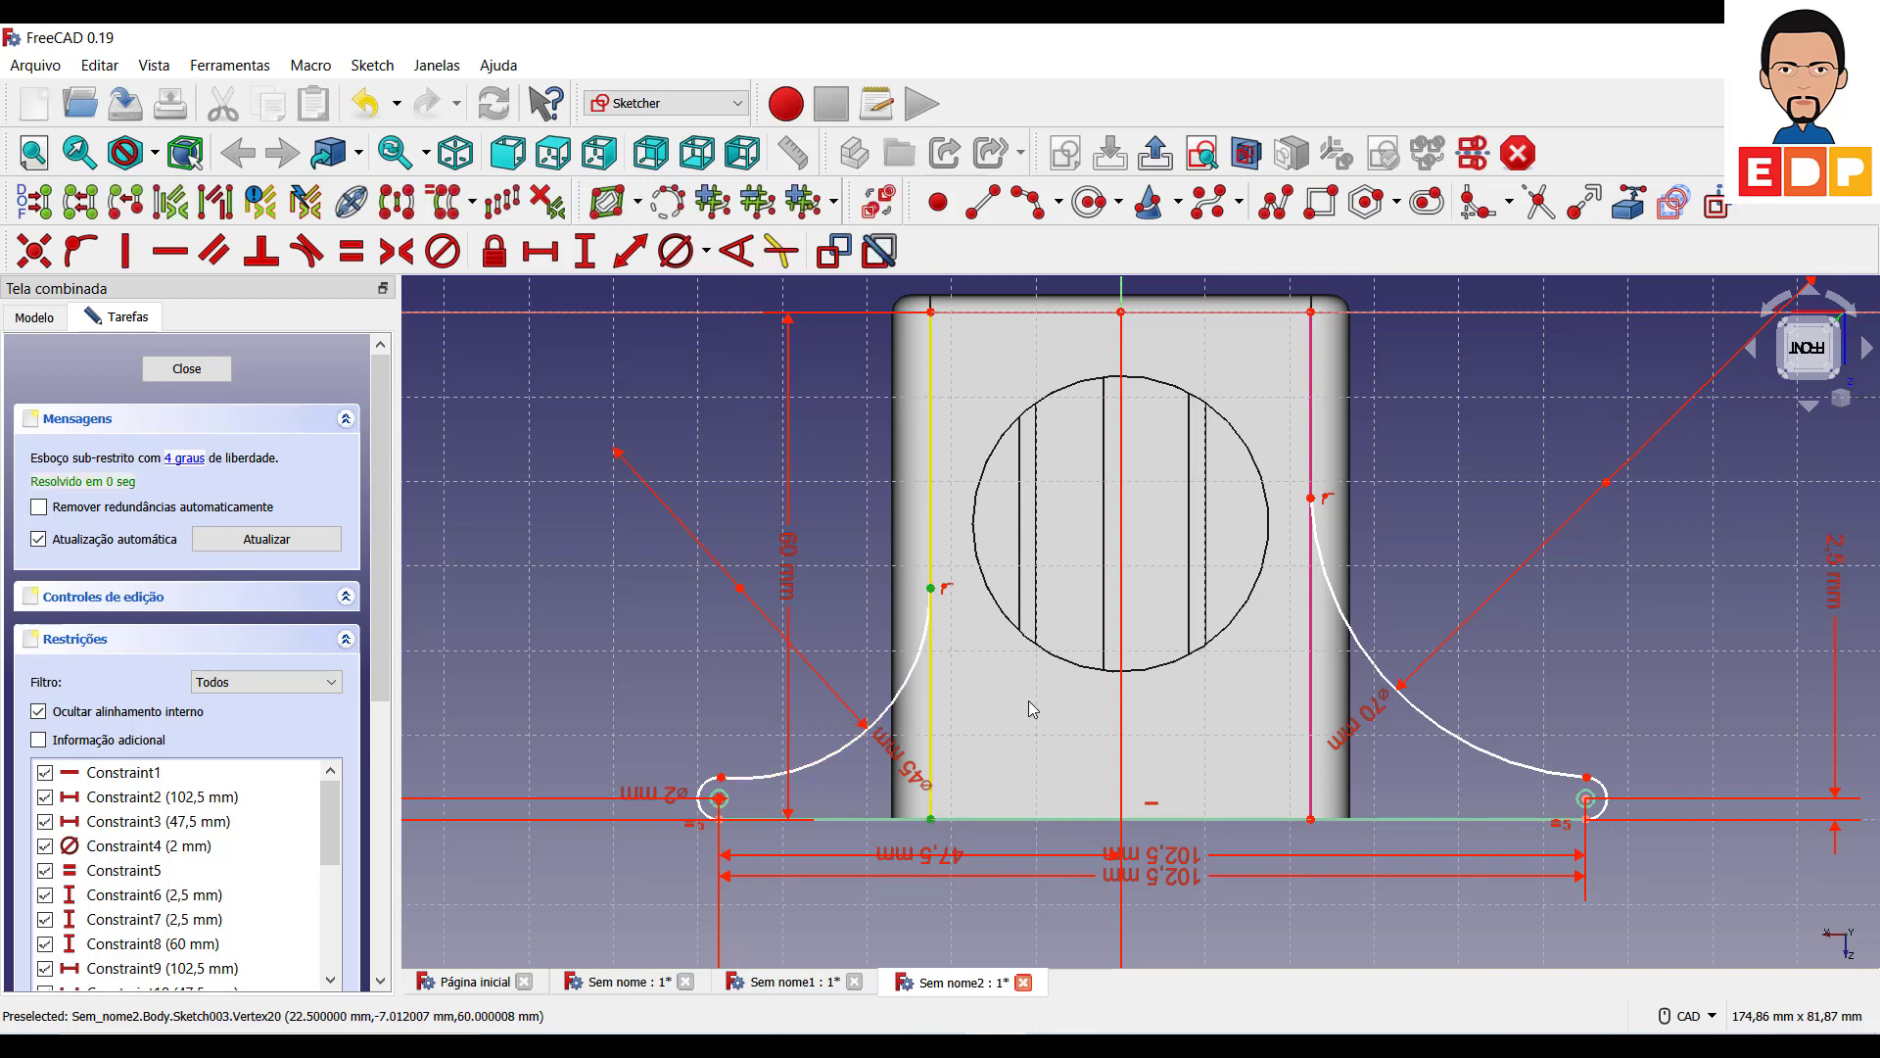
Attempt a 50 mm vertical distance between the points, then dismiss the resulting error report.
click(584, 257)
text(50)
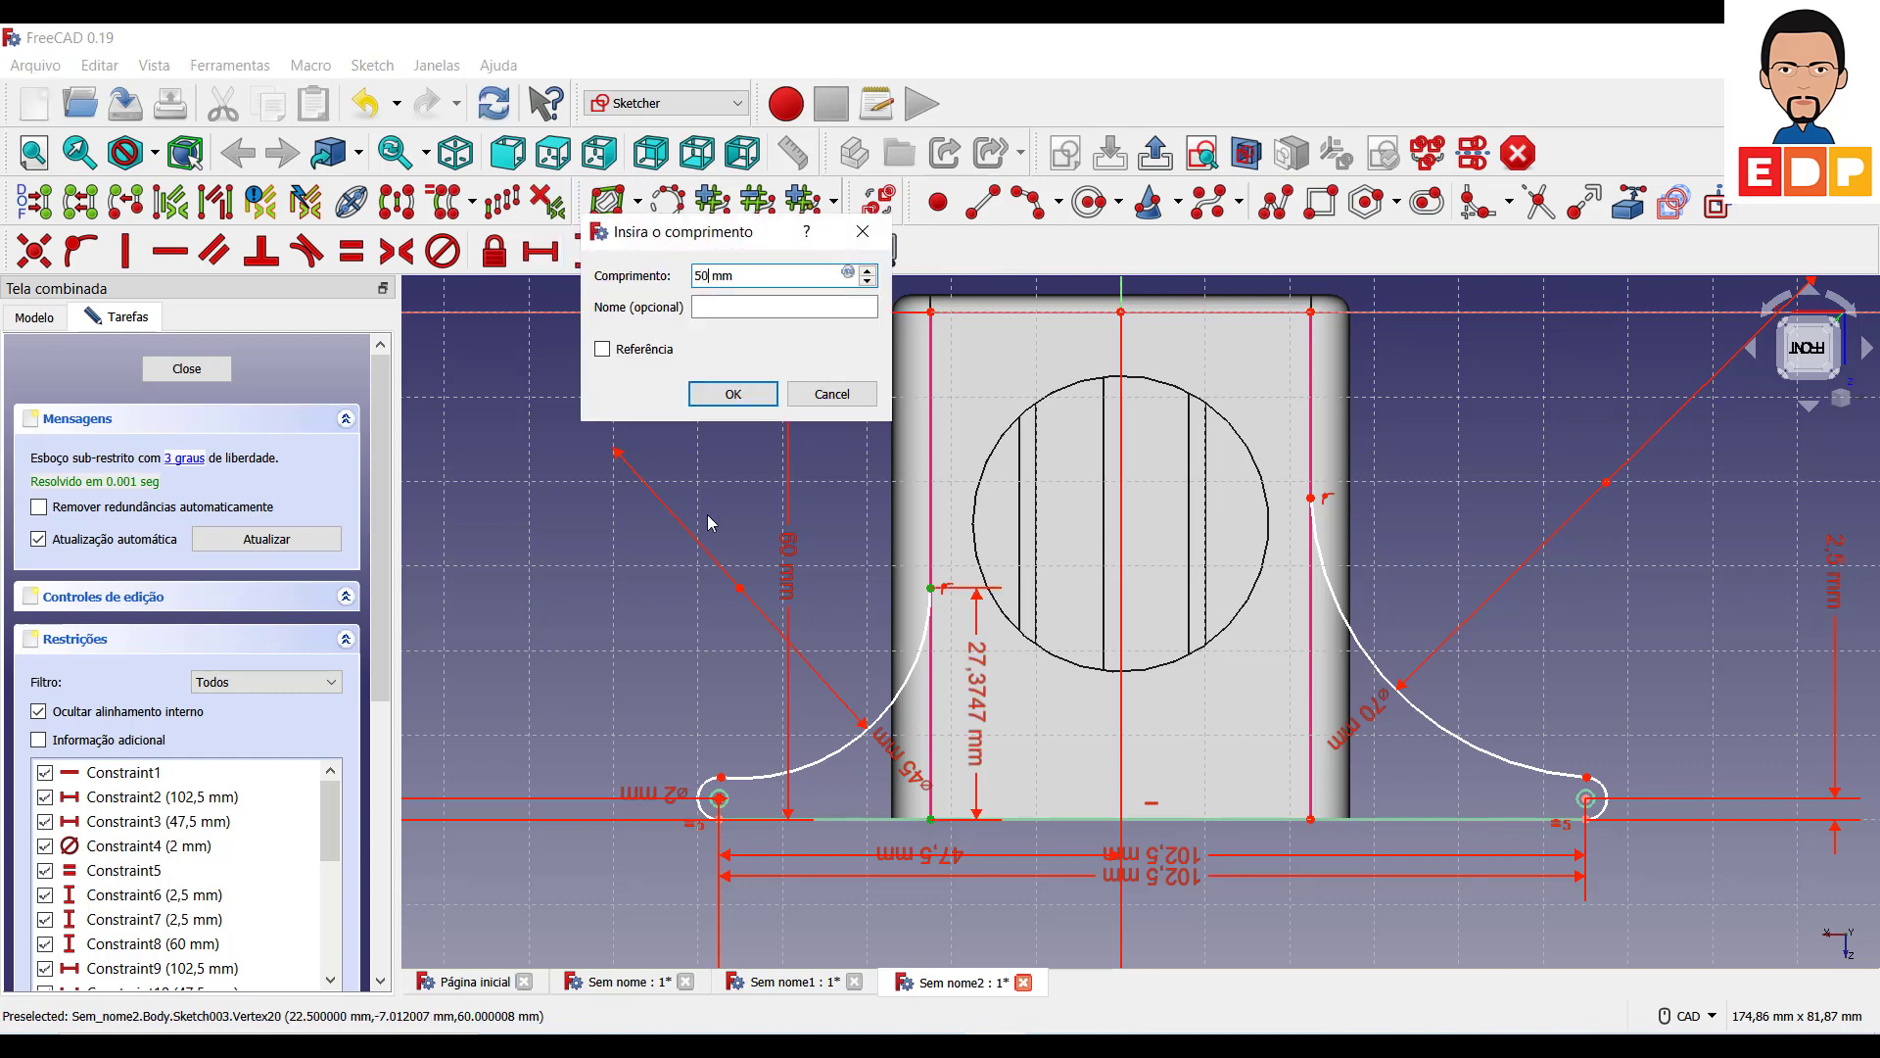
key(Return)
click(1012, 560)
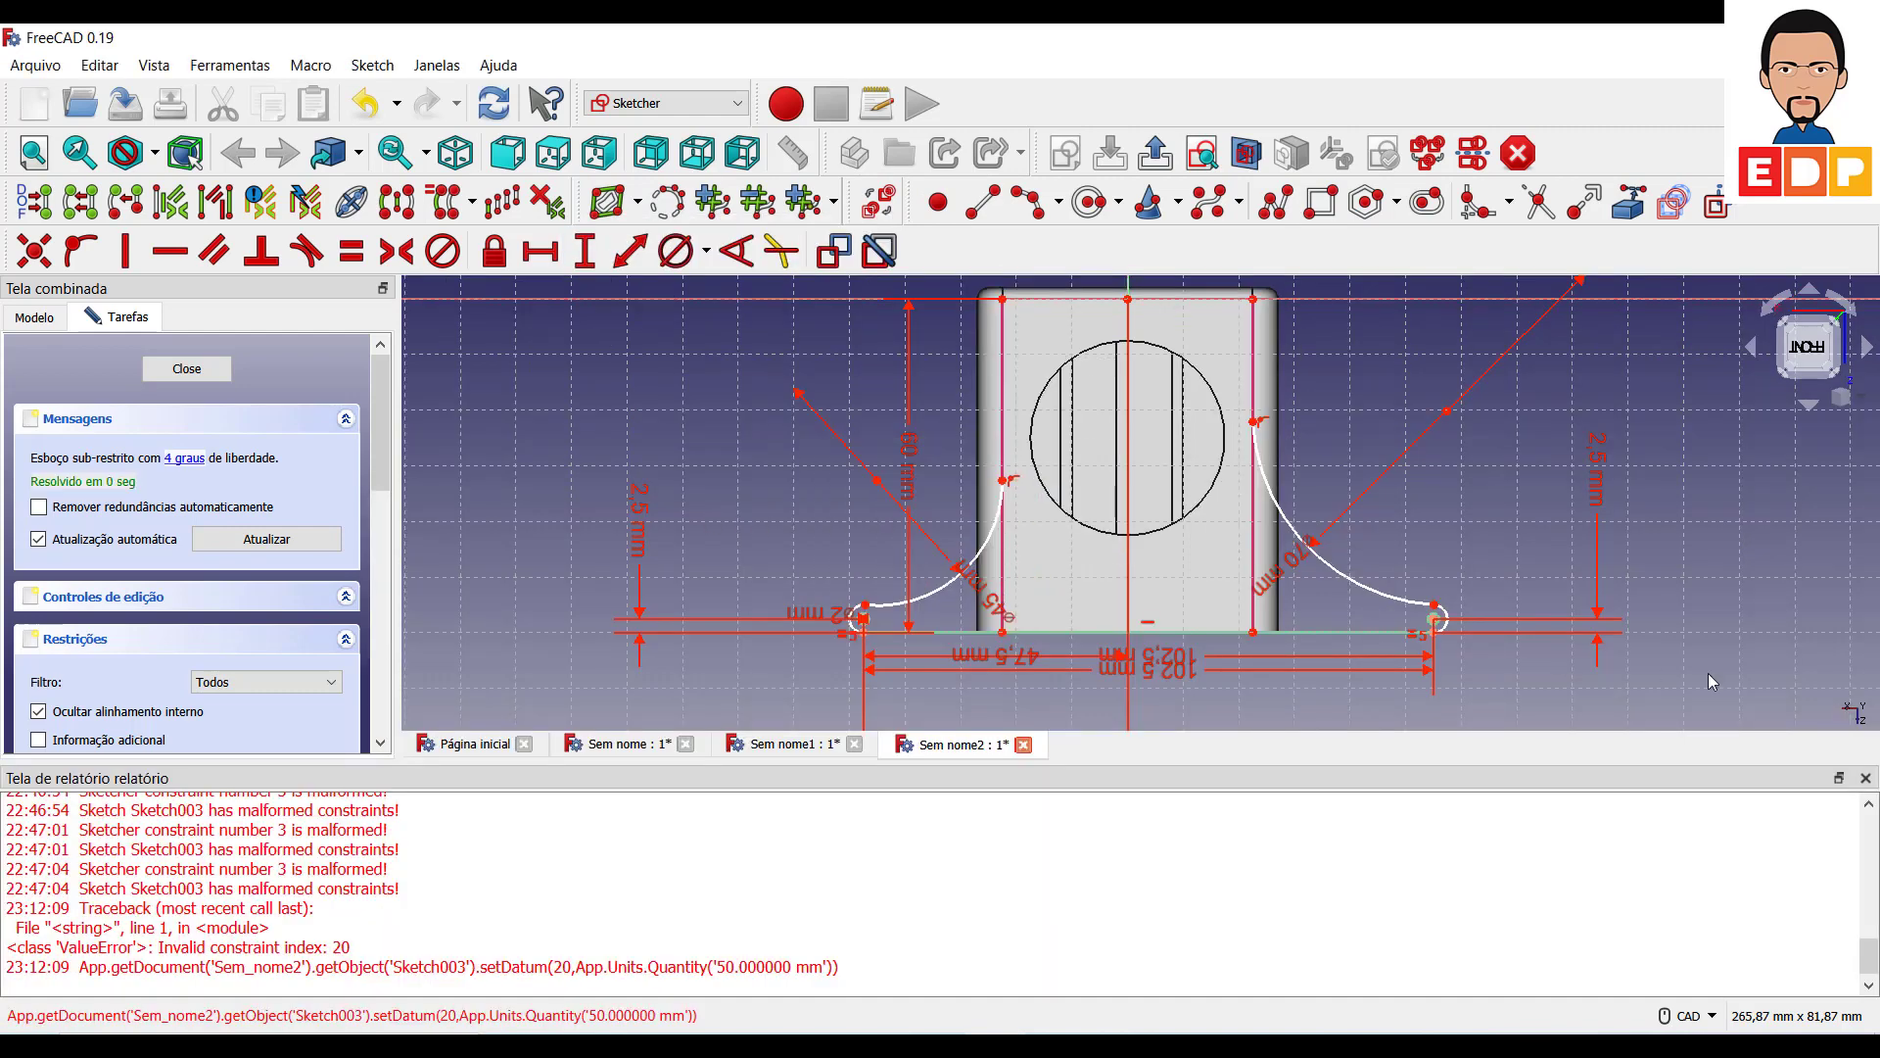
scroll(1027, 542, up, 2)
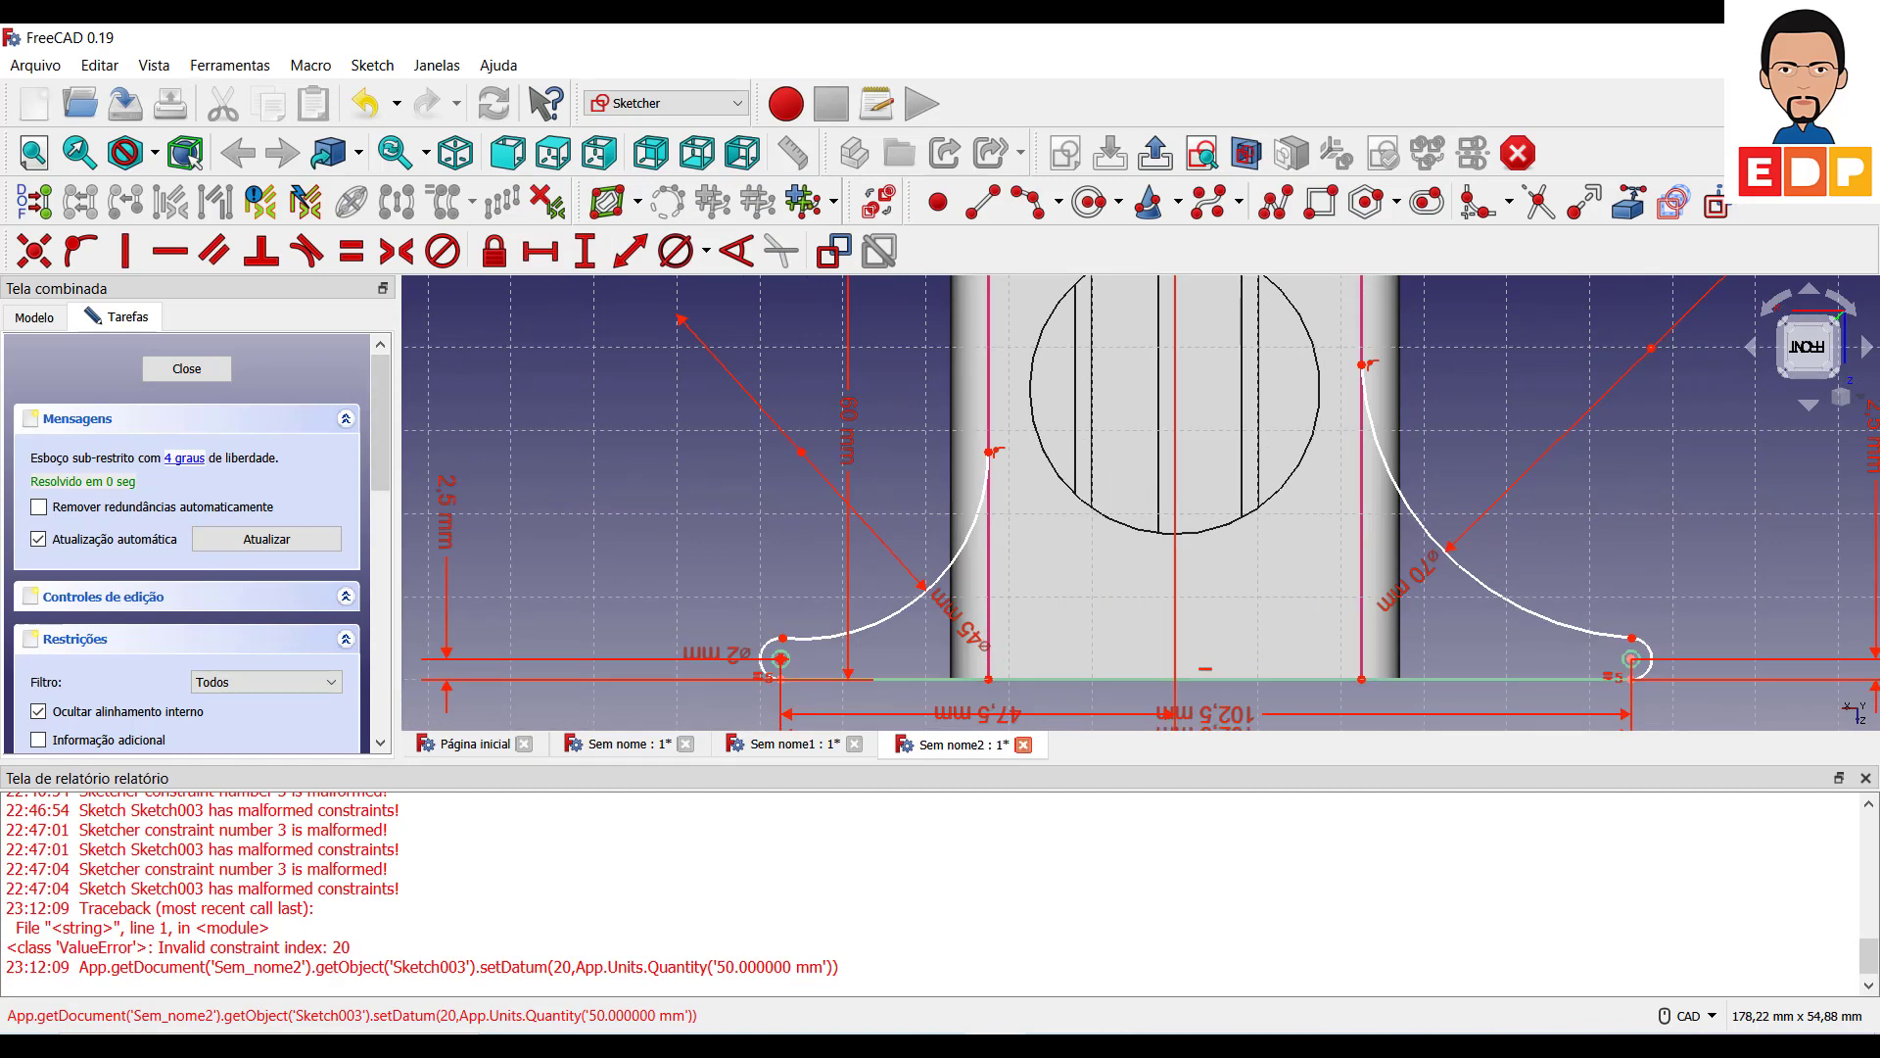
click(1865, 777)
scroll(258, 754, down, 3)
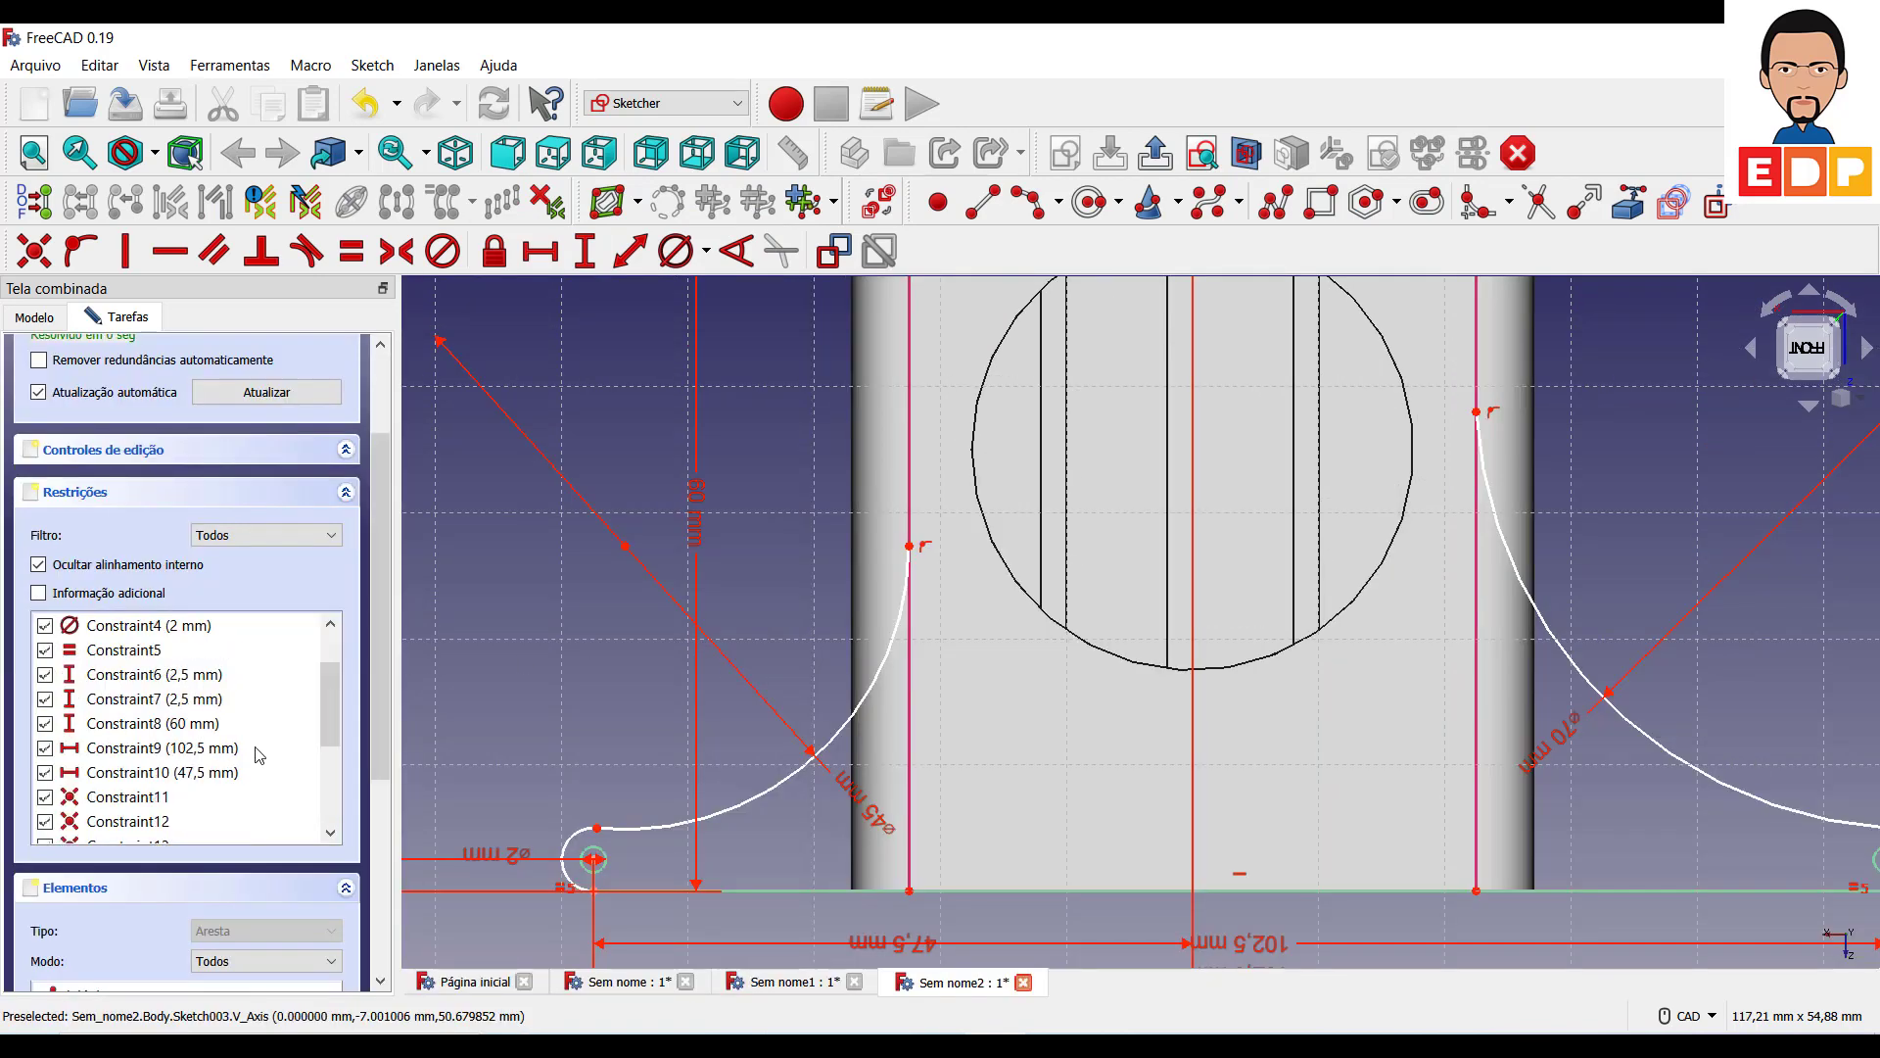
scroll(117, 774, down, 4)
Delete the 70 mm diameter constraint and drag the left arc's upper end higher.
click(158, 749)
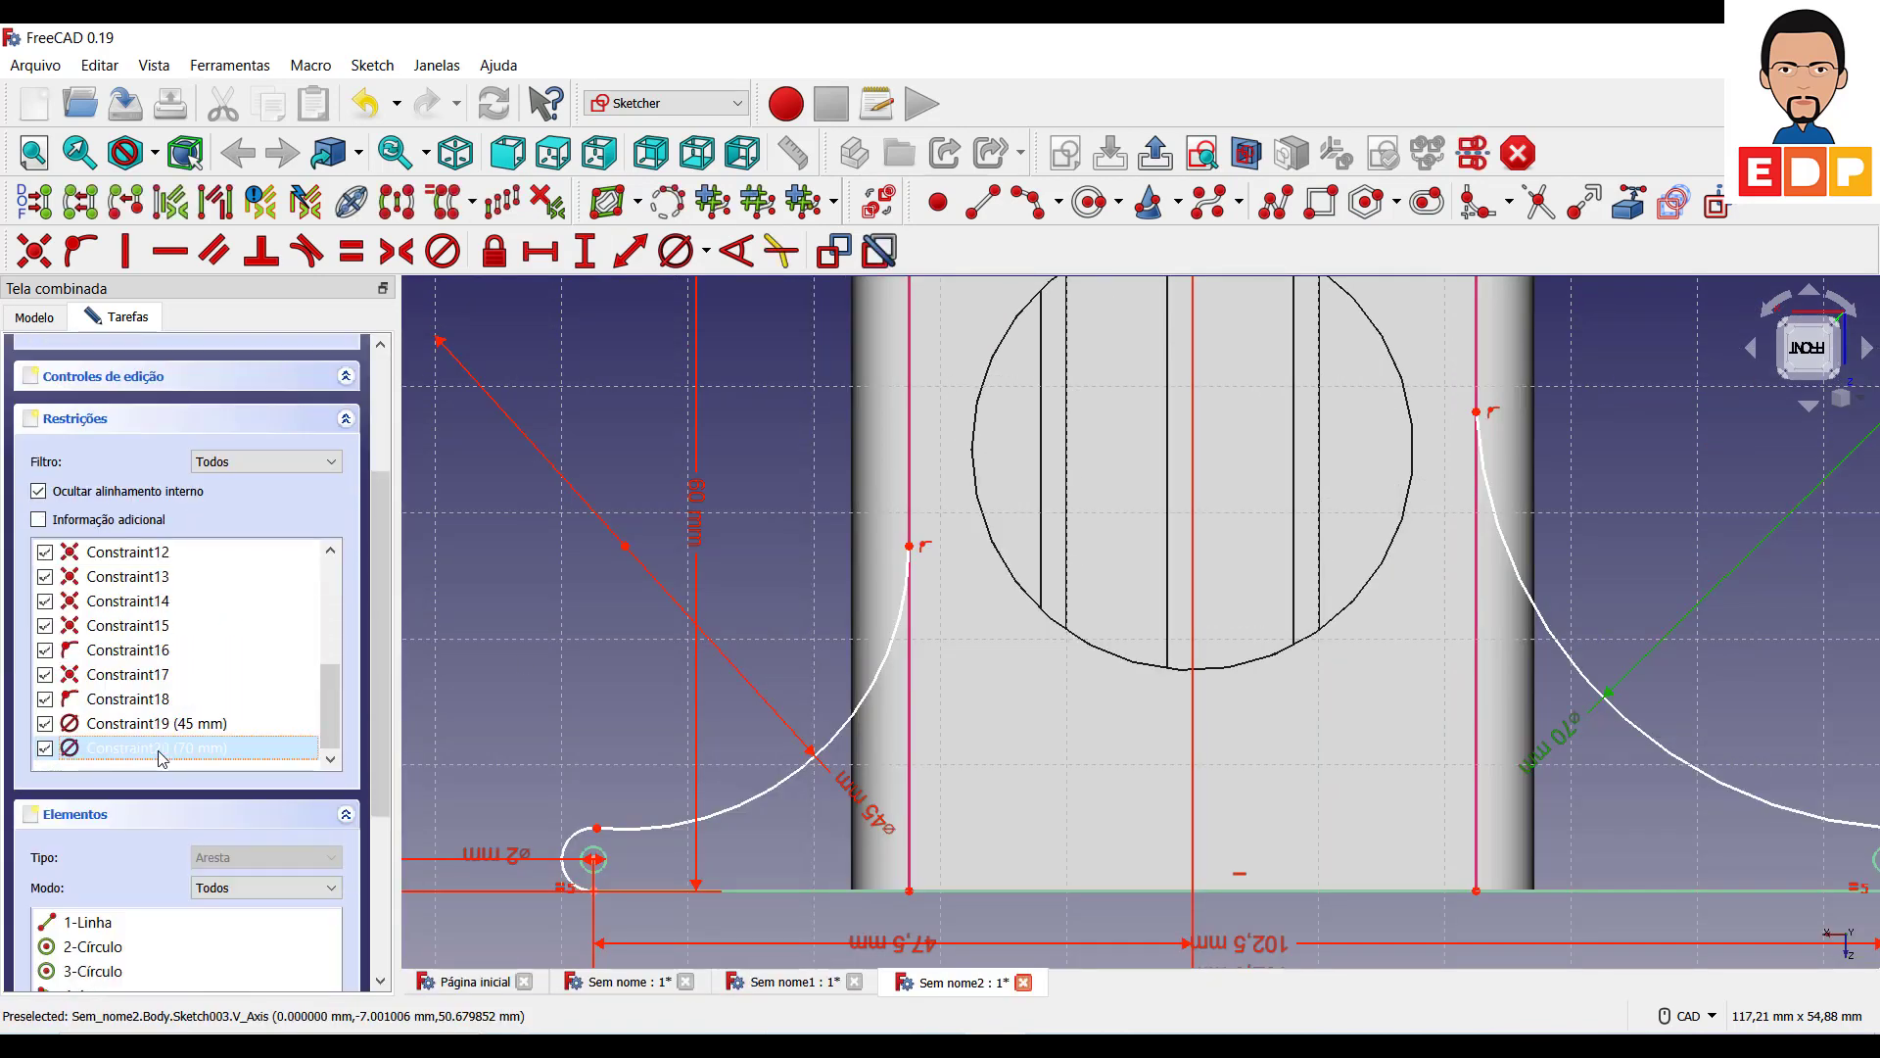
key(Delete)
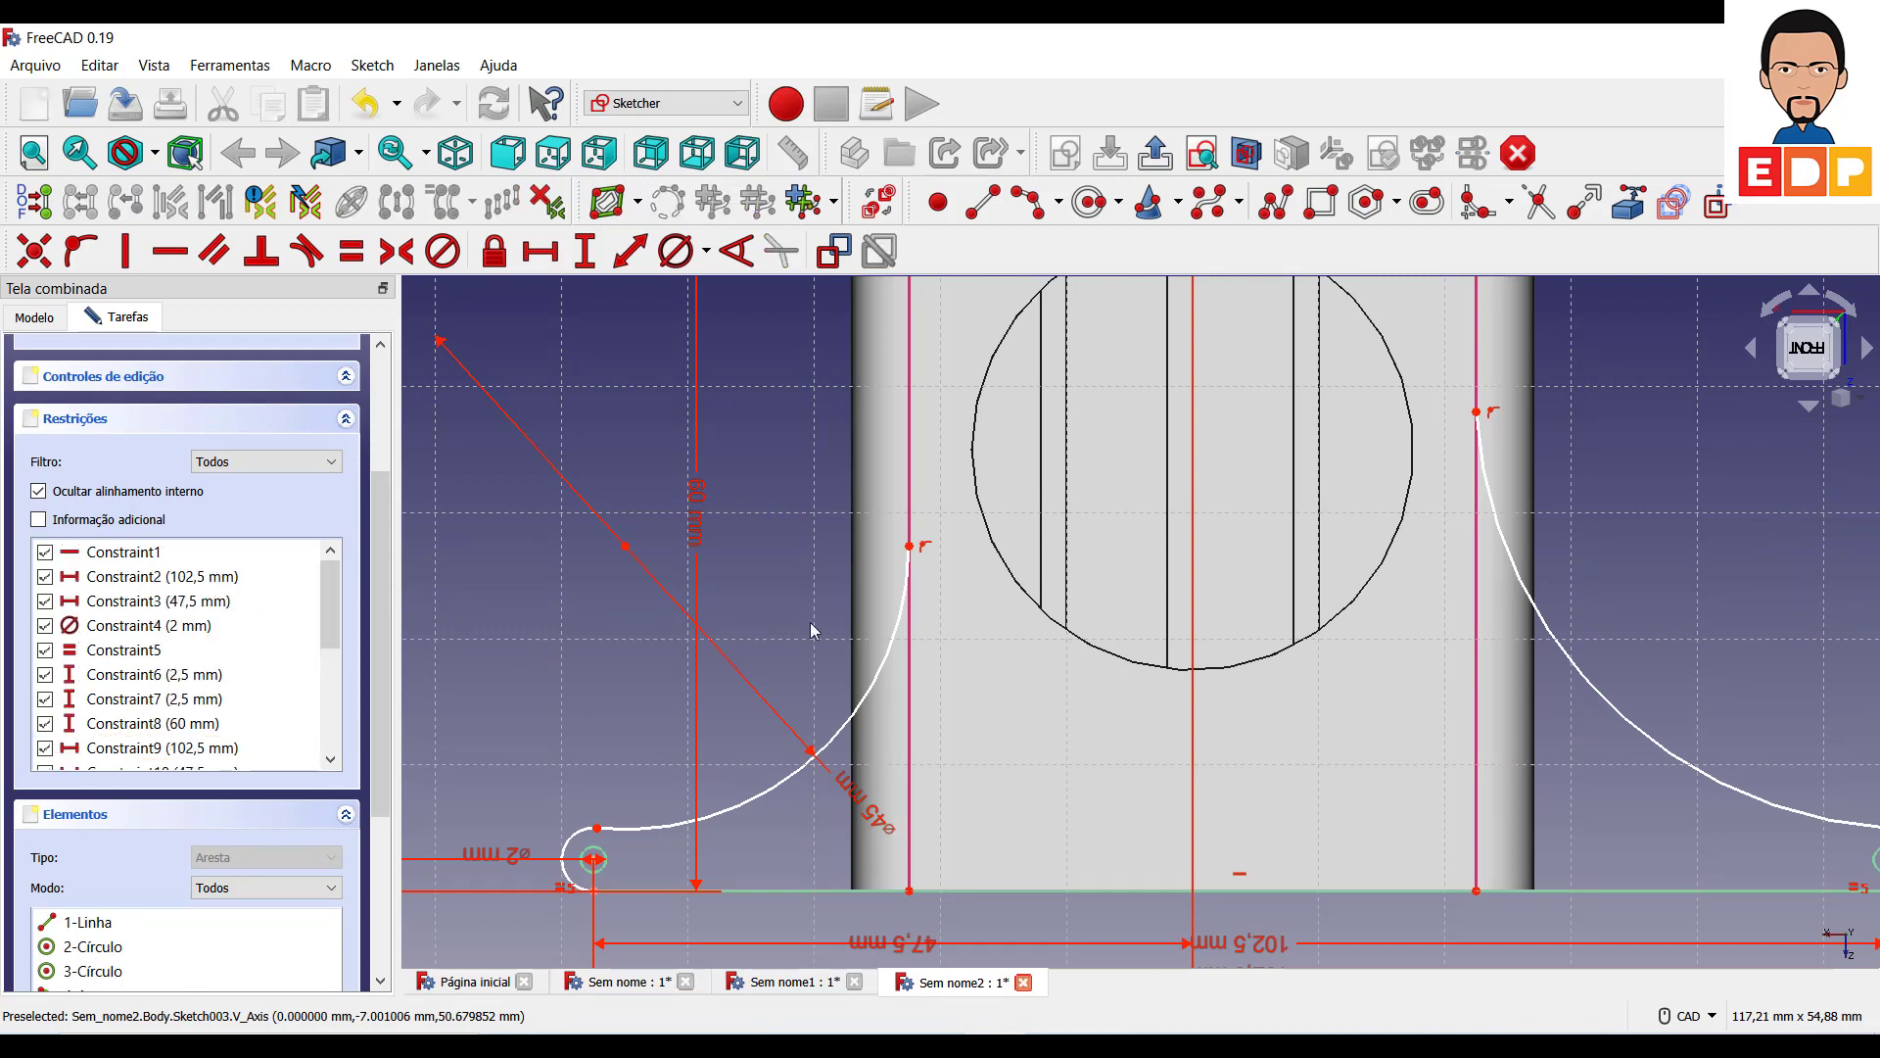
drag(911, 552, 911, 387)
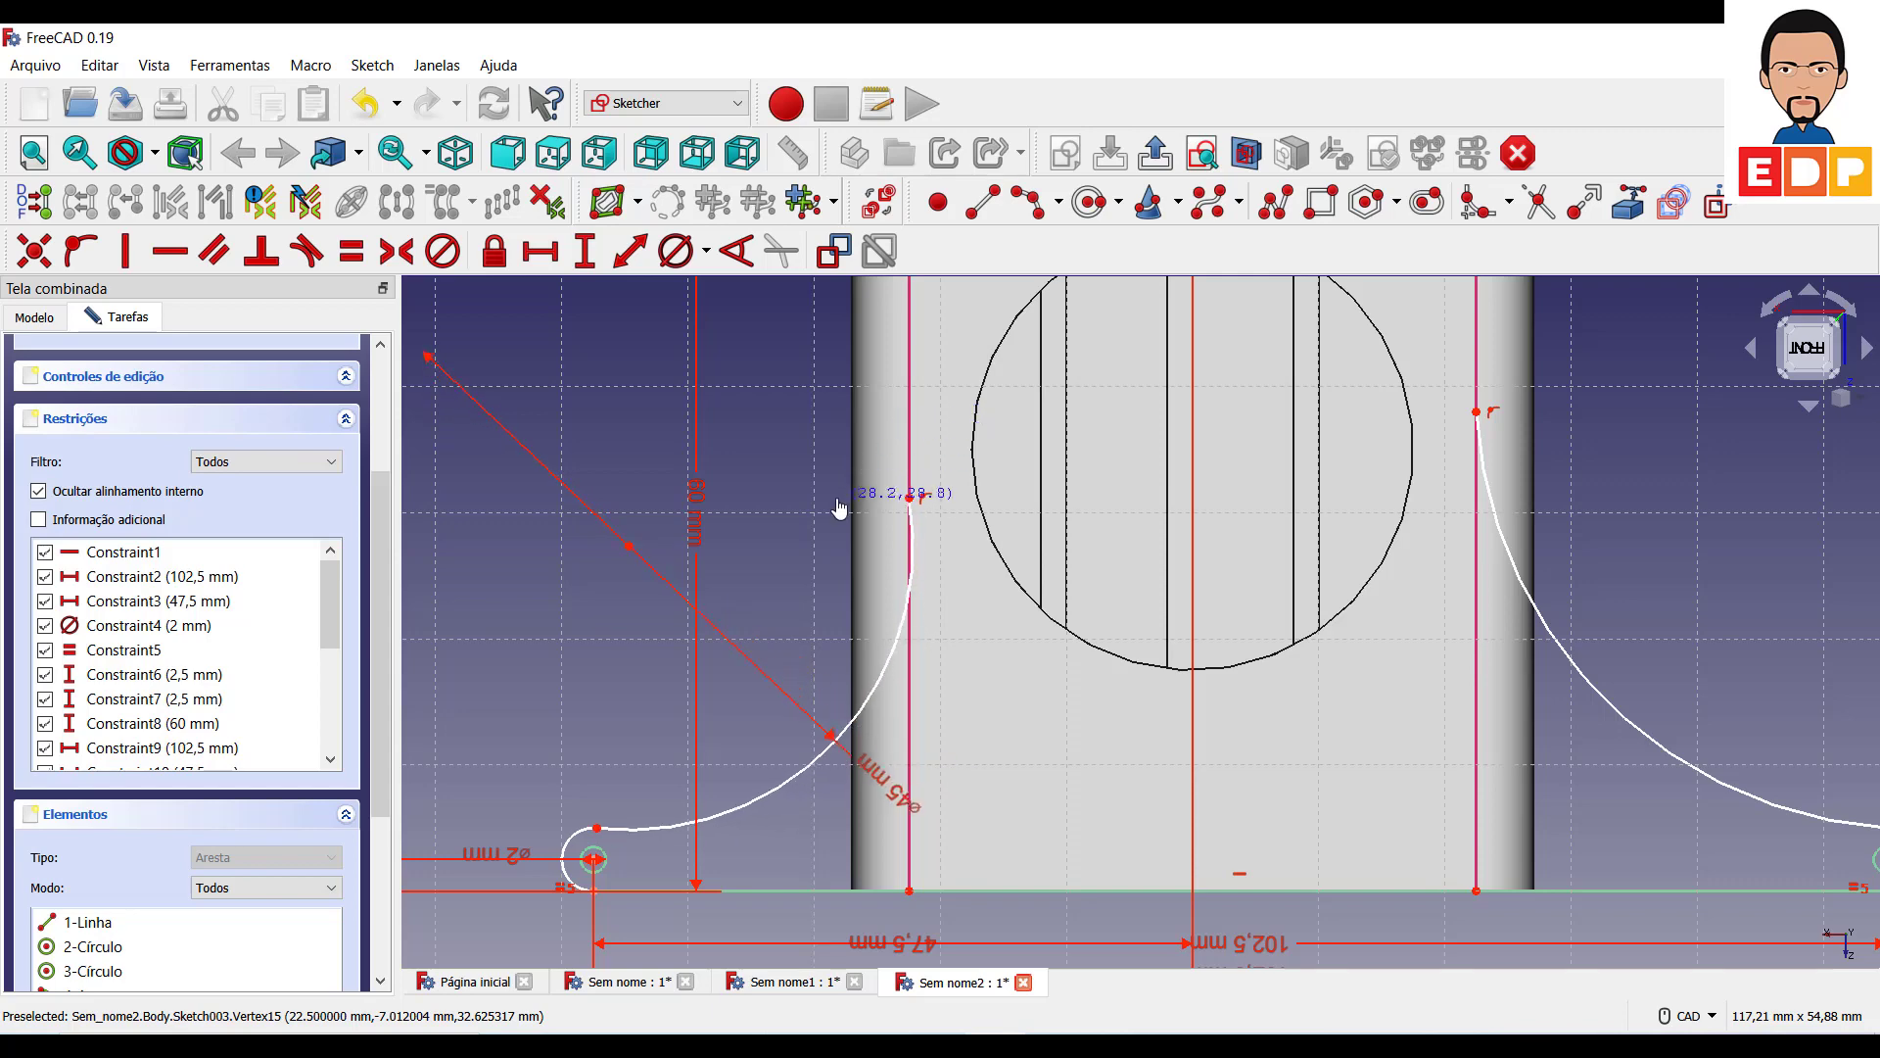
scroll(857, 524, down, 3)
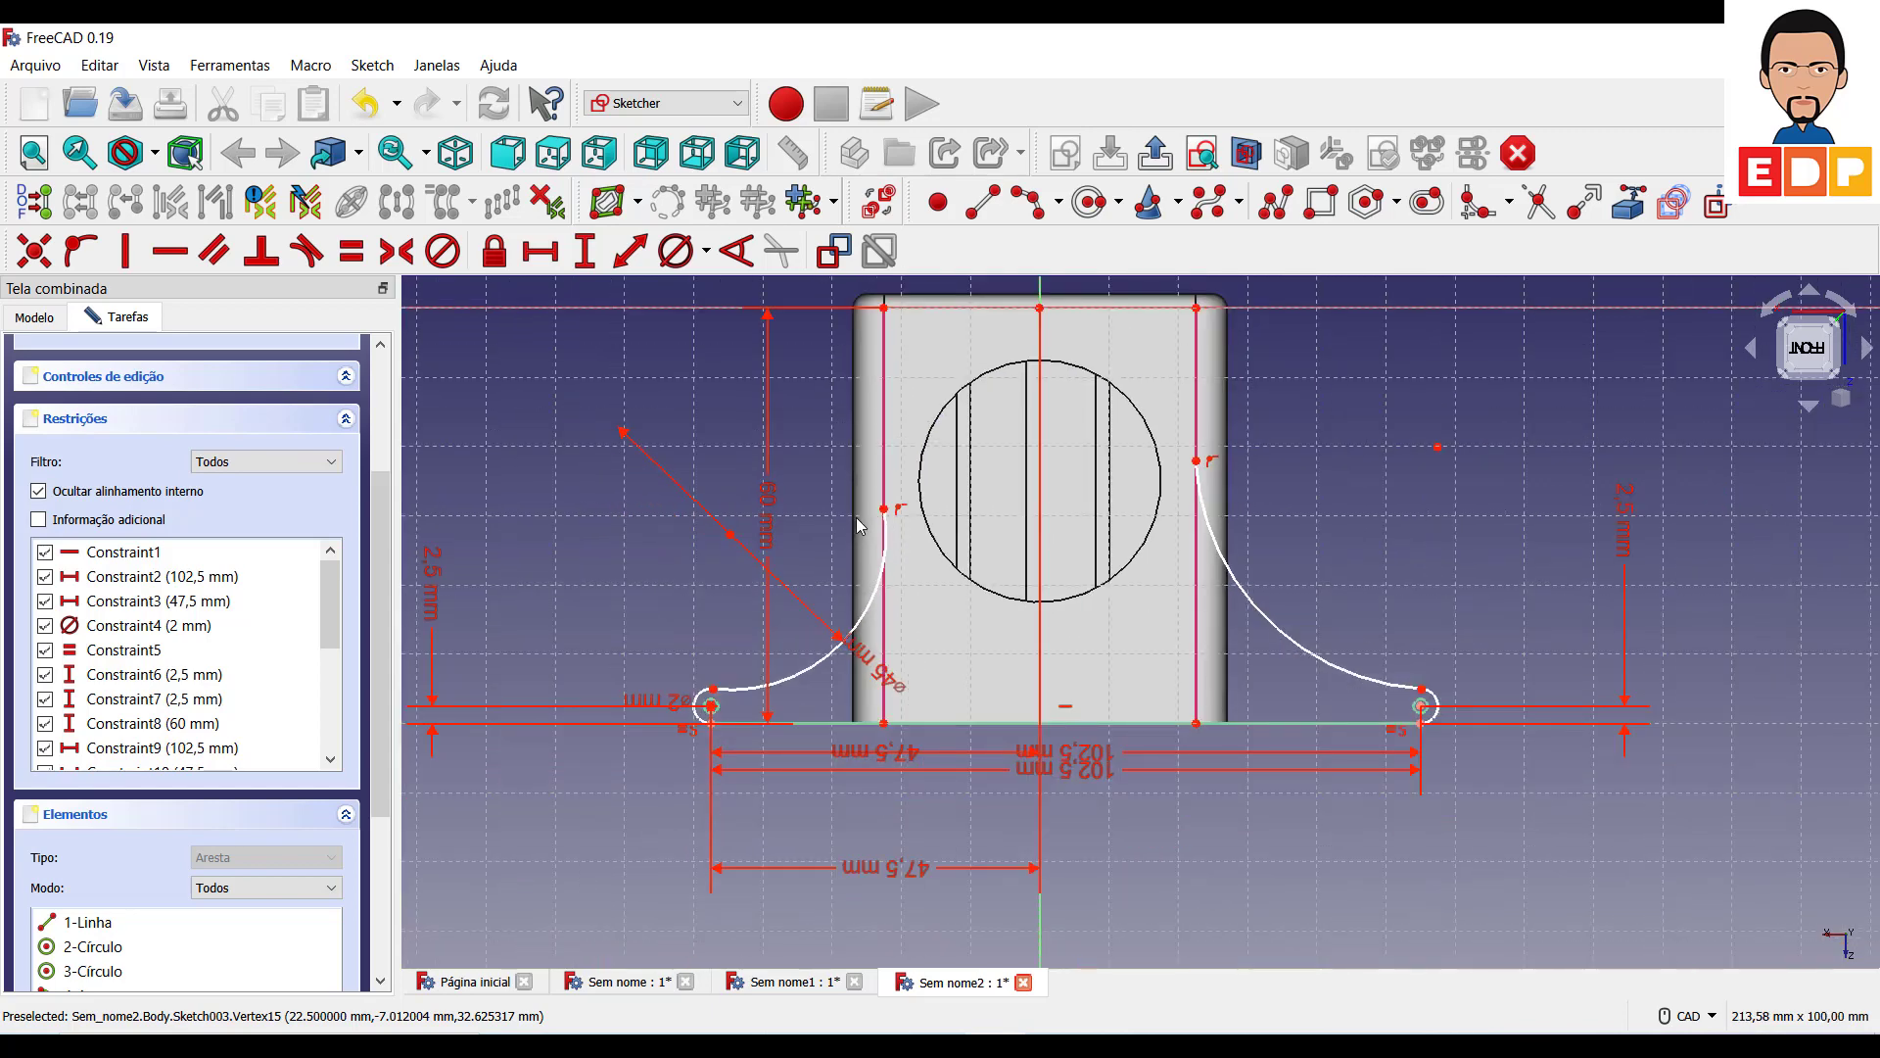
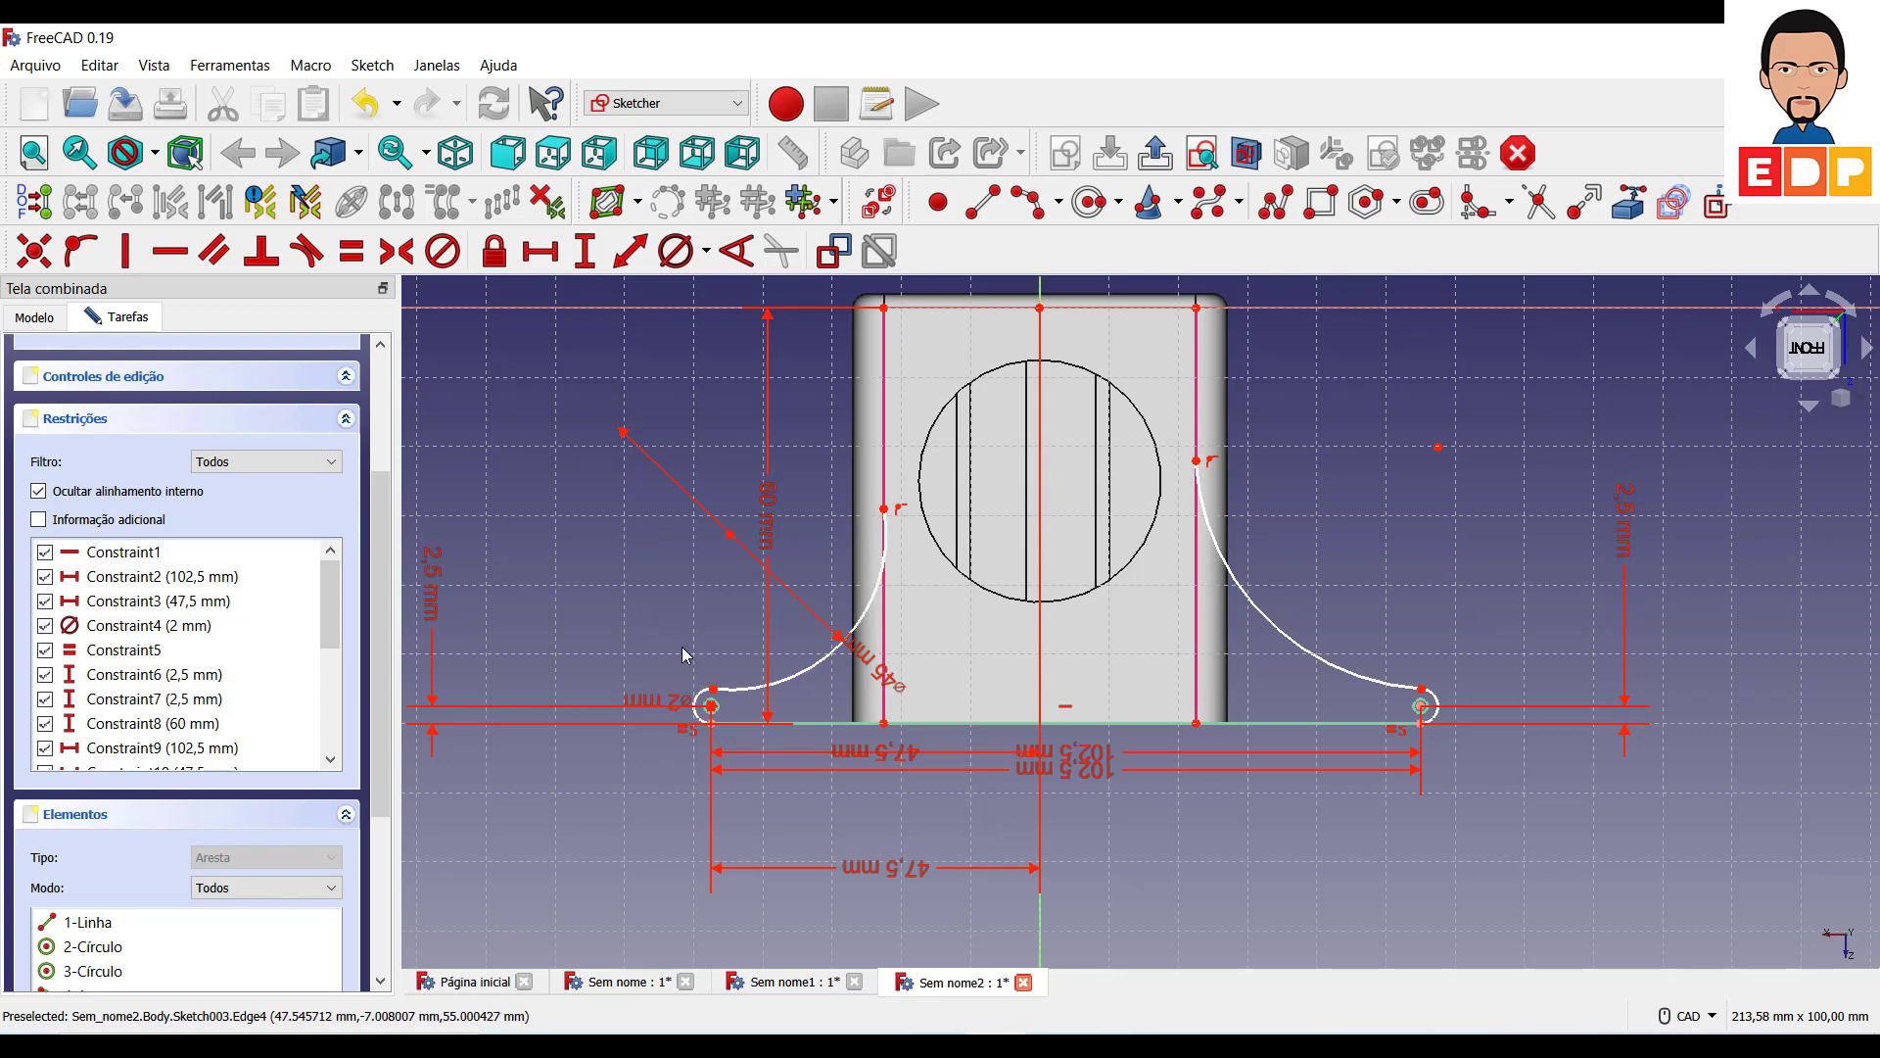
Make the left and right flank arcs tangent at their joints, replacing each coincidence constraint.
click(727, 692)
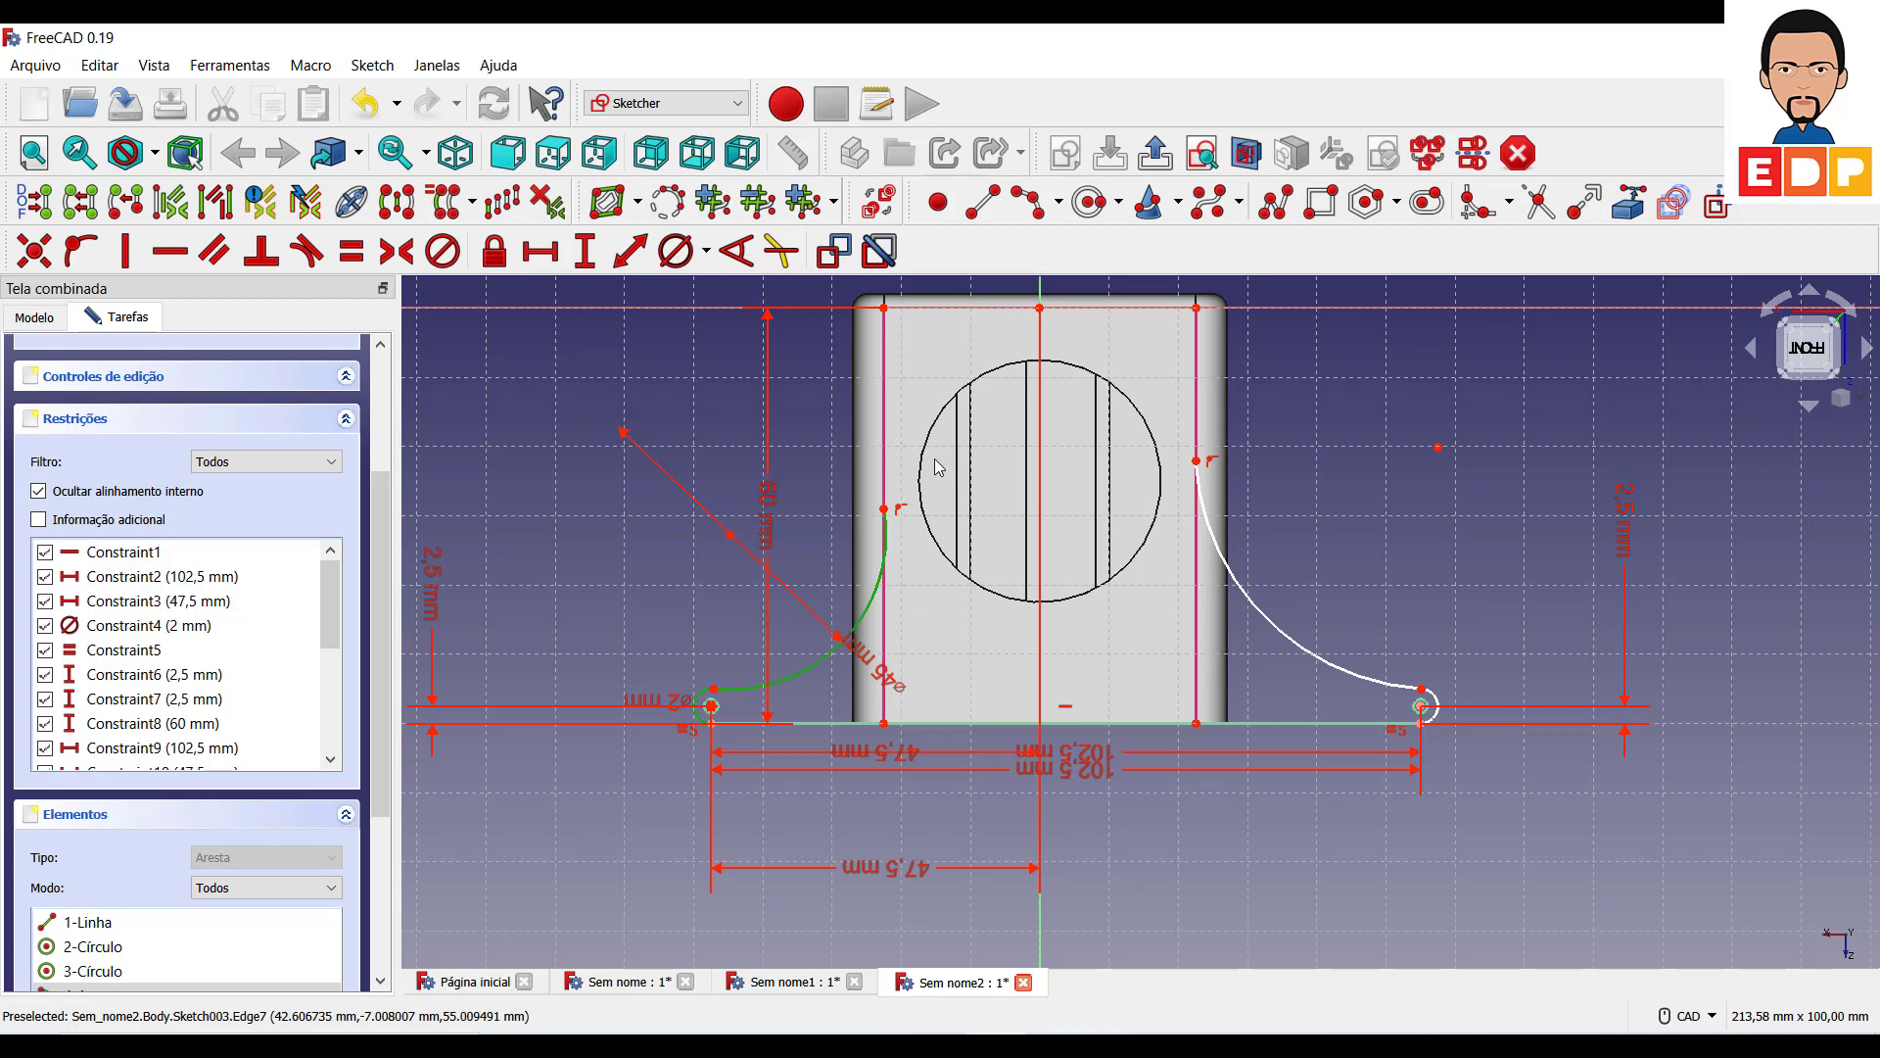
click(322, 257)
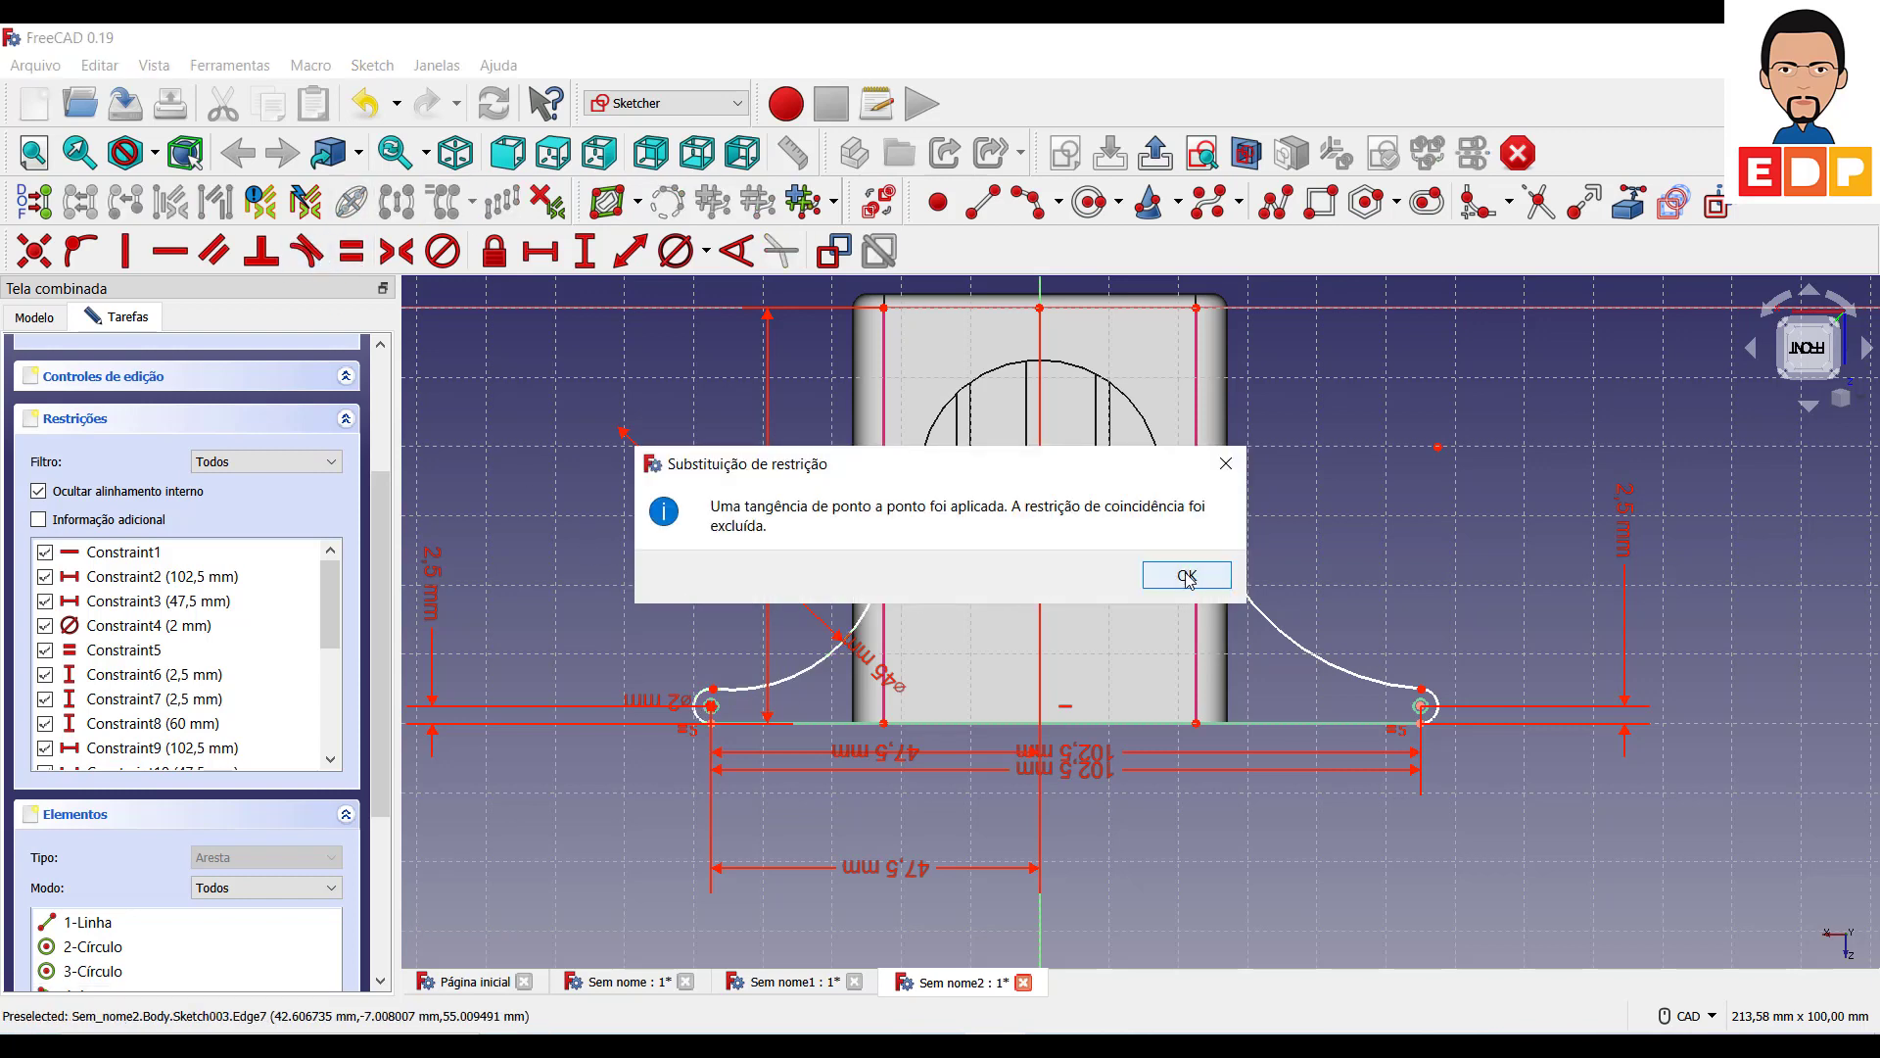
click(1187, 577)
click(1386, 681)
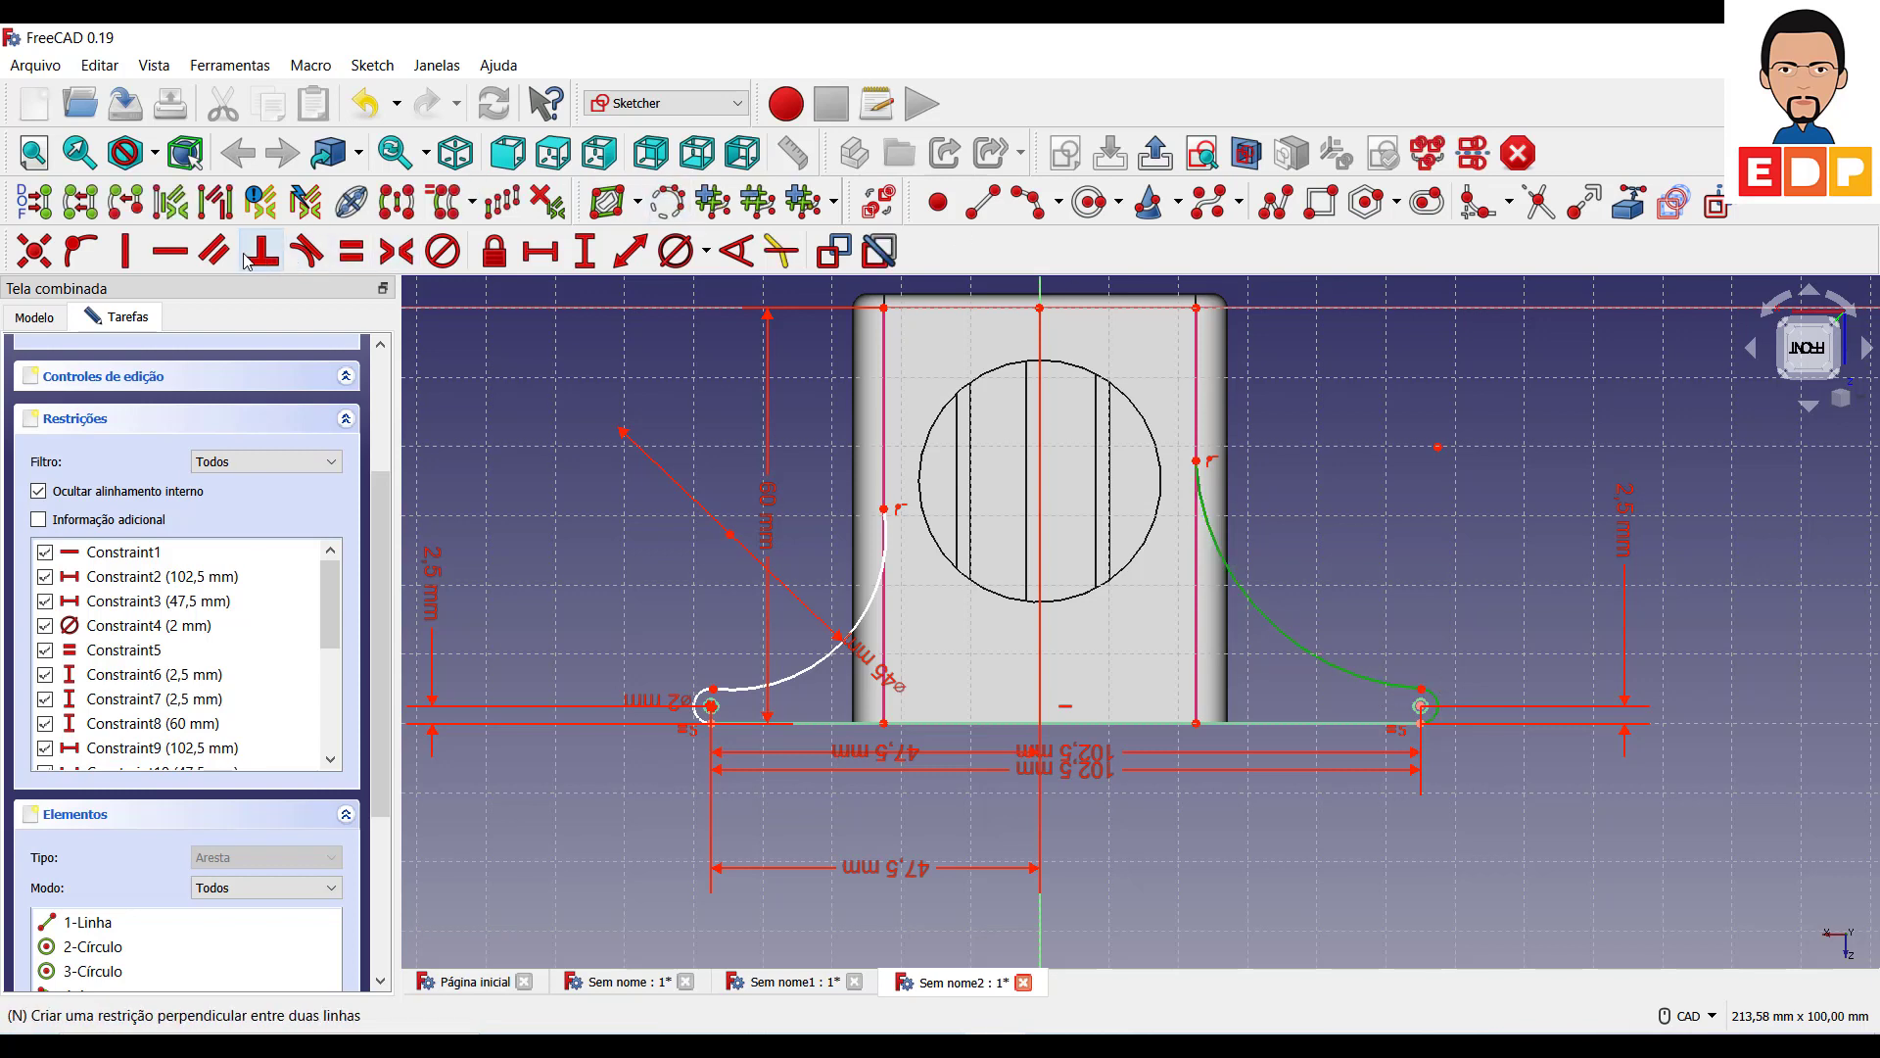
click(307, 251)
click(1187, 577)
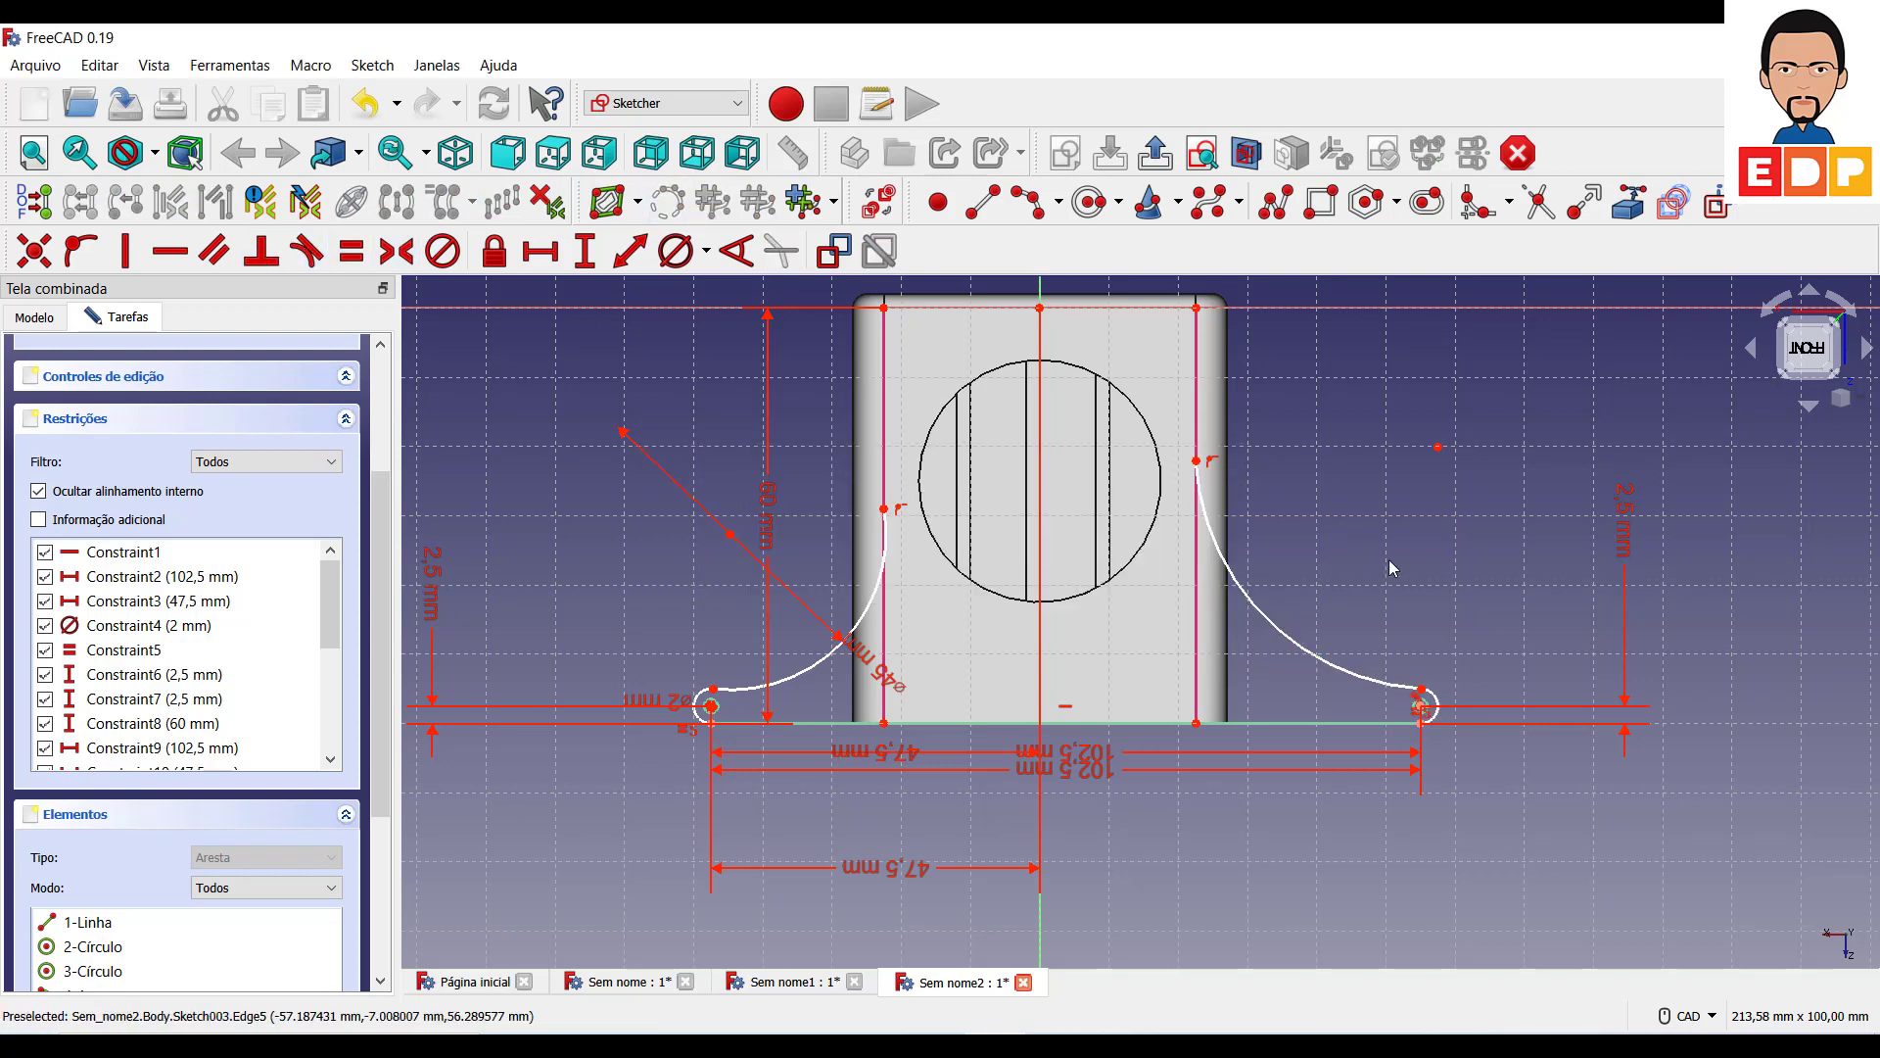
scroll(1371, 558, up, 2)
scroll(1327, 568, down, 2)
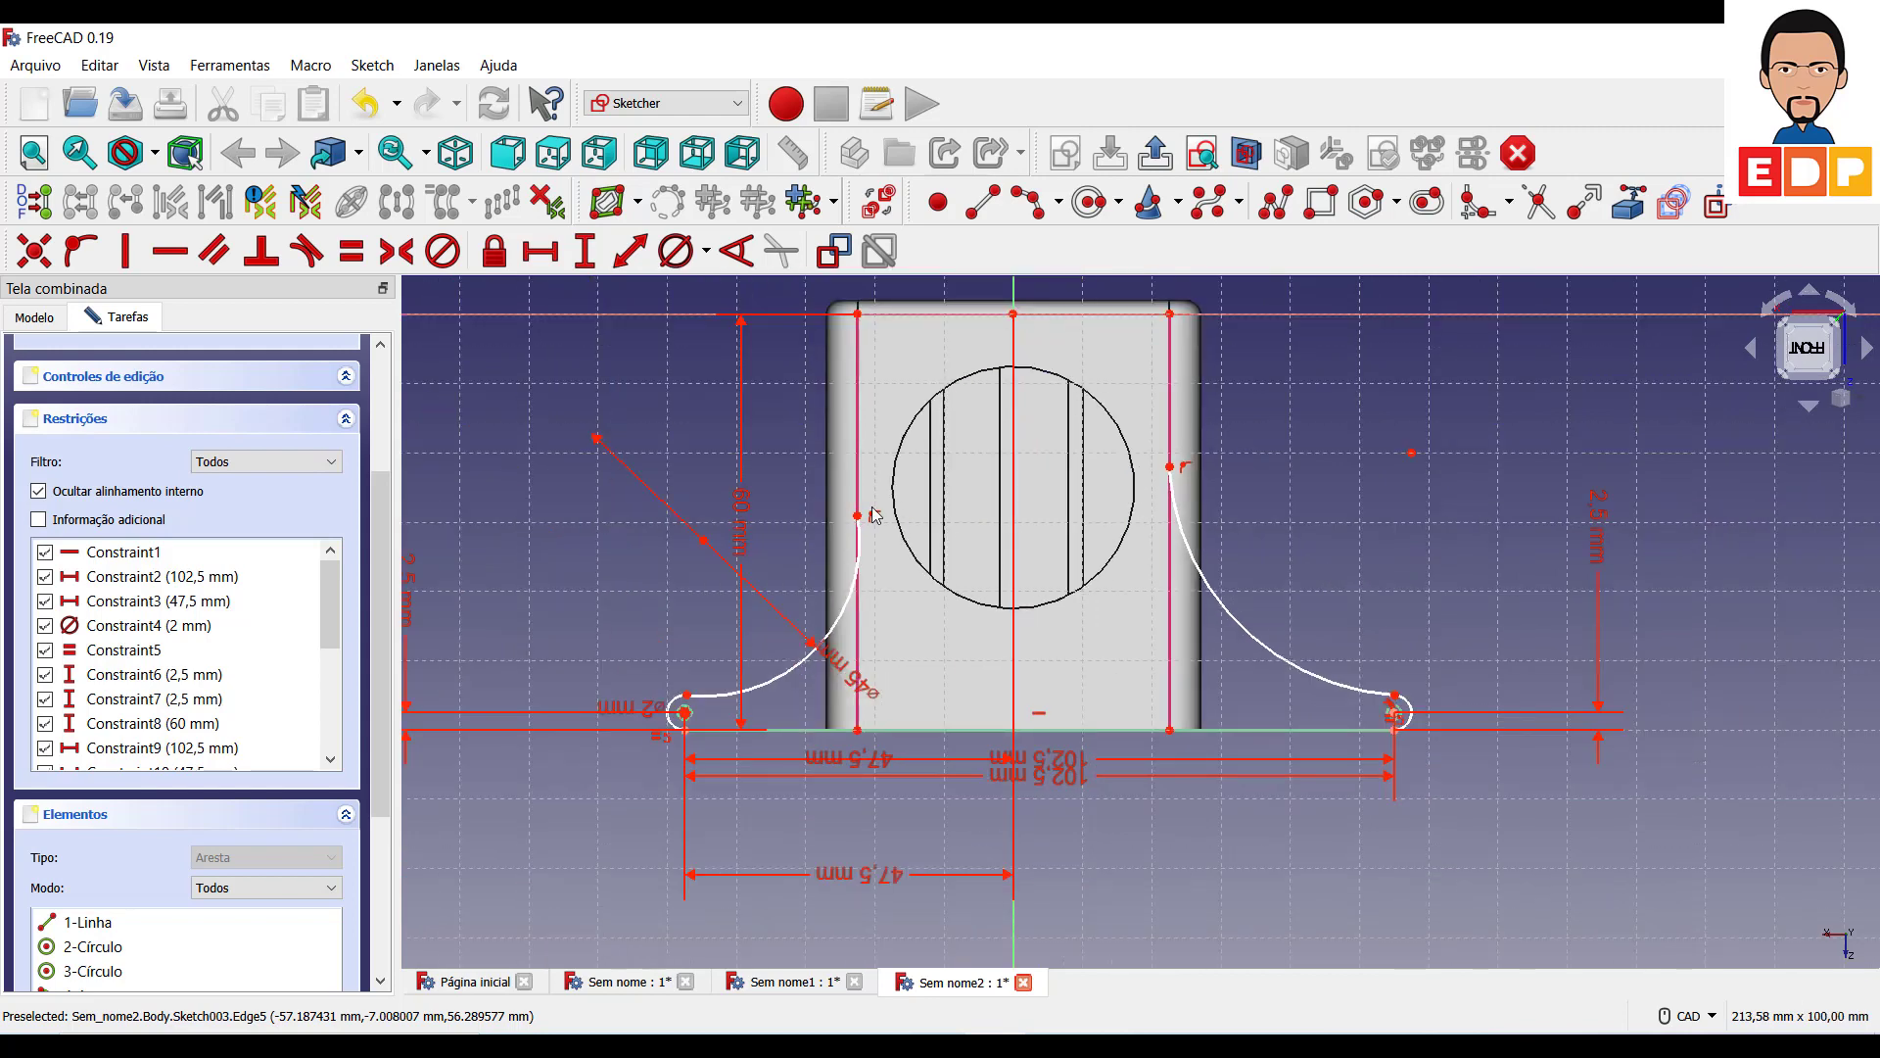
Drag both flank arcs' upper endpoints up along the vertical lines beside the circle.
drag(857, 527, 839, 566)
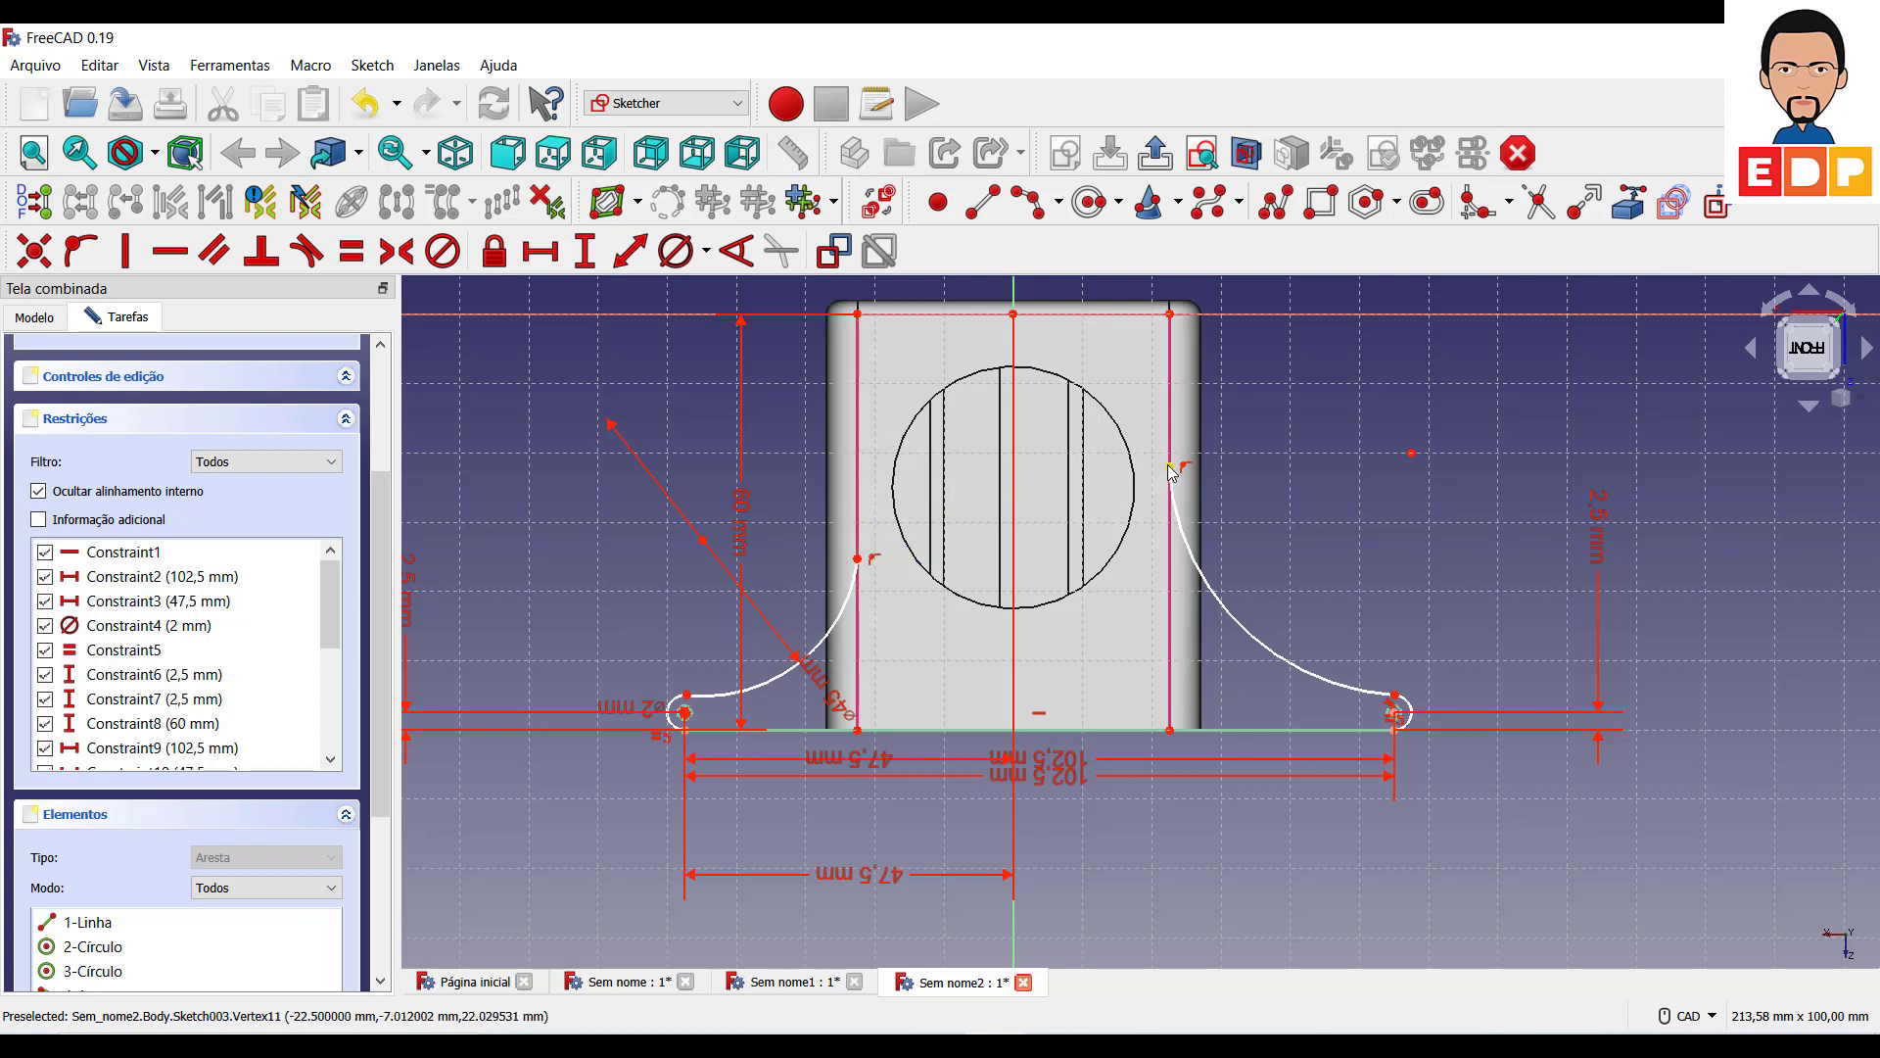
drag(1172, 471, 1213, 580)
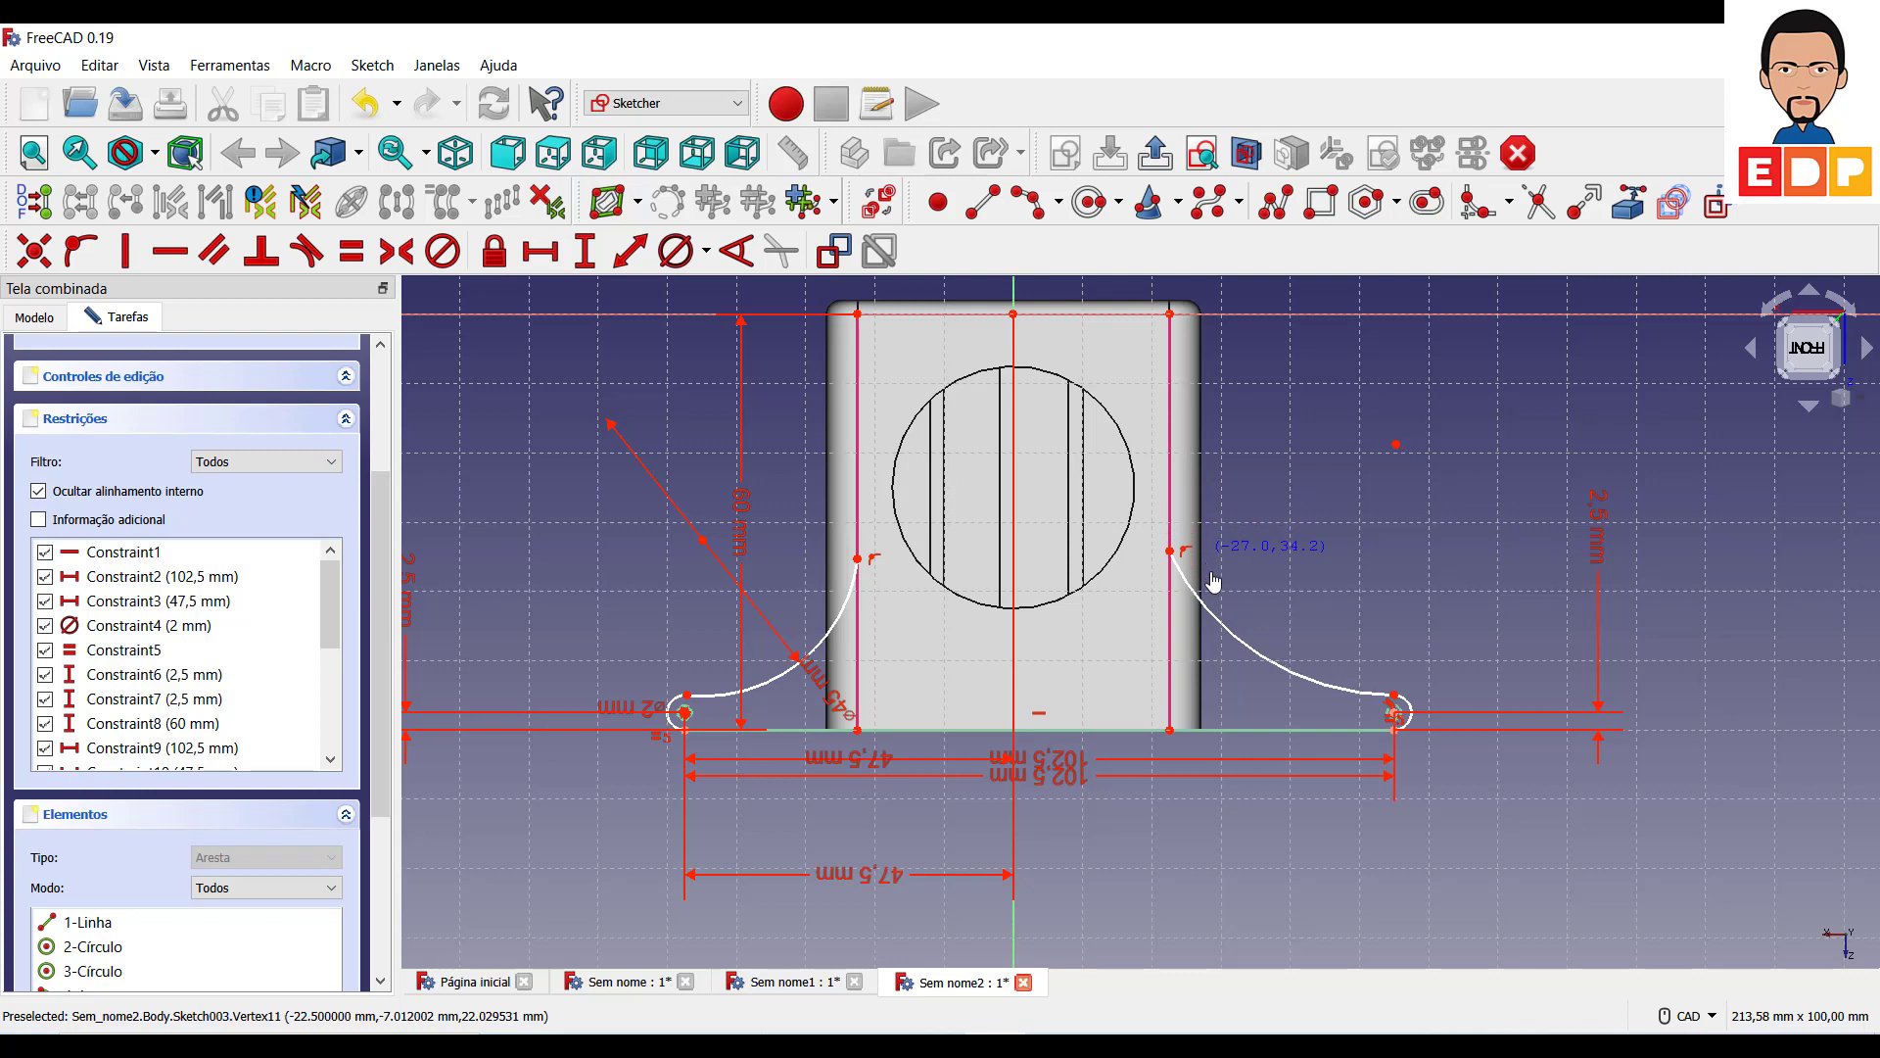
drag(1213, 580, 1204, 576)
drag(860, 555, 857, 546)
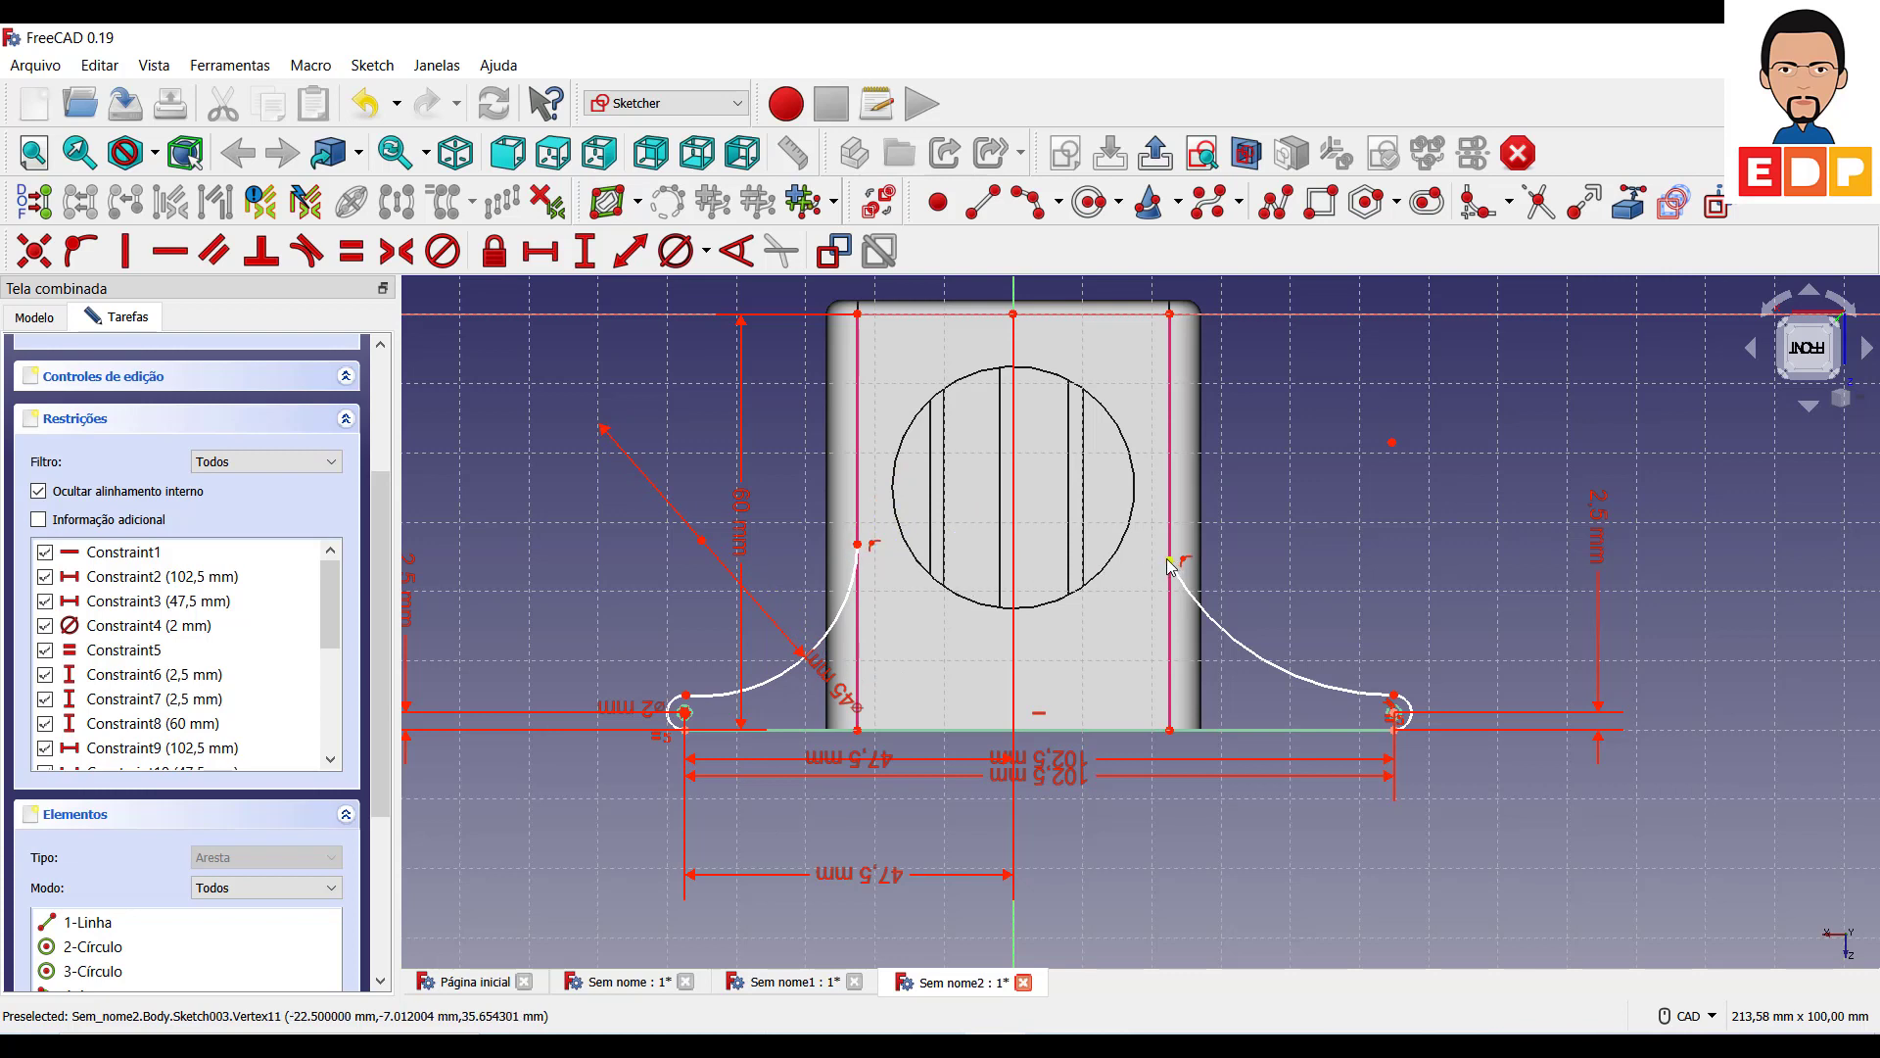
drag(1171, 561, 1170, 424)
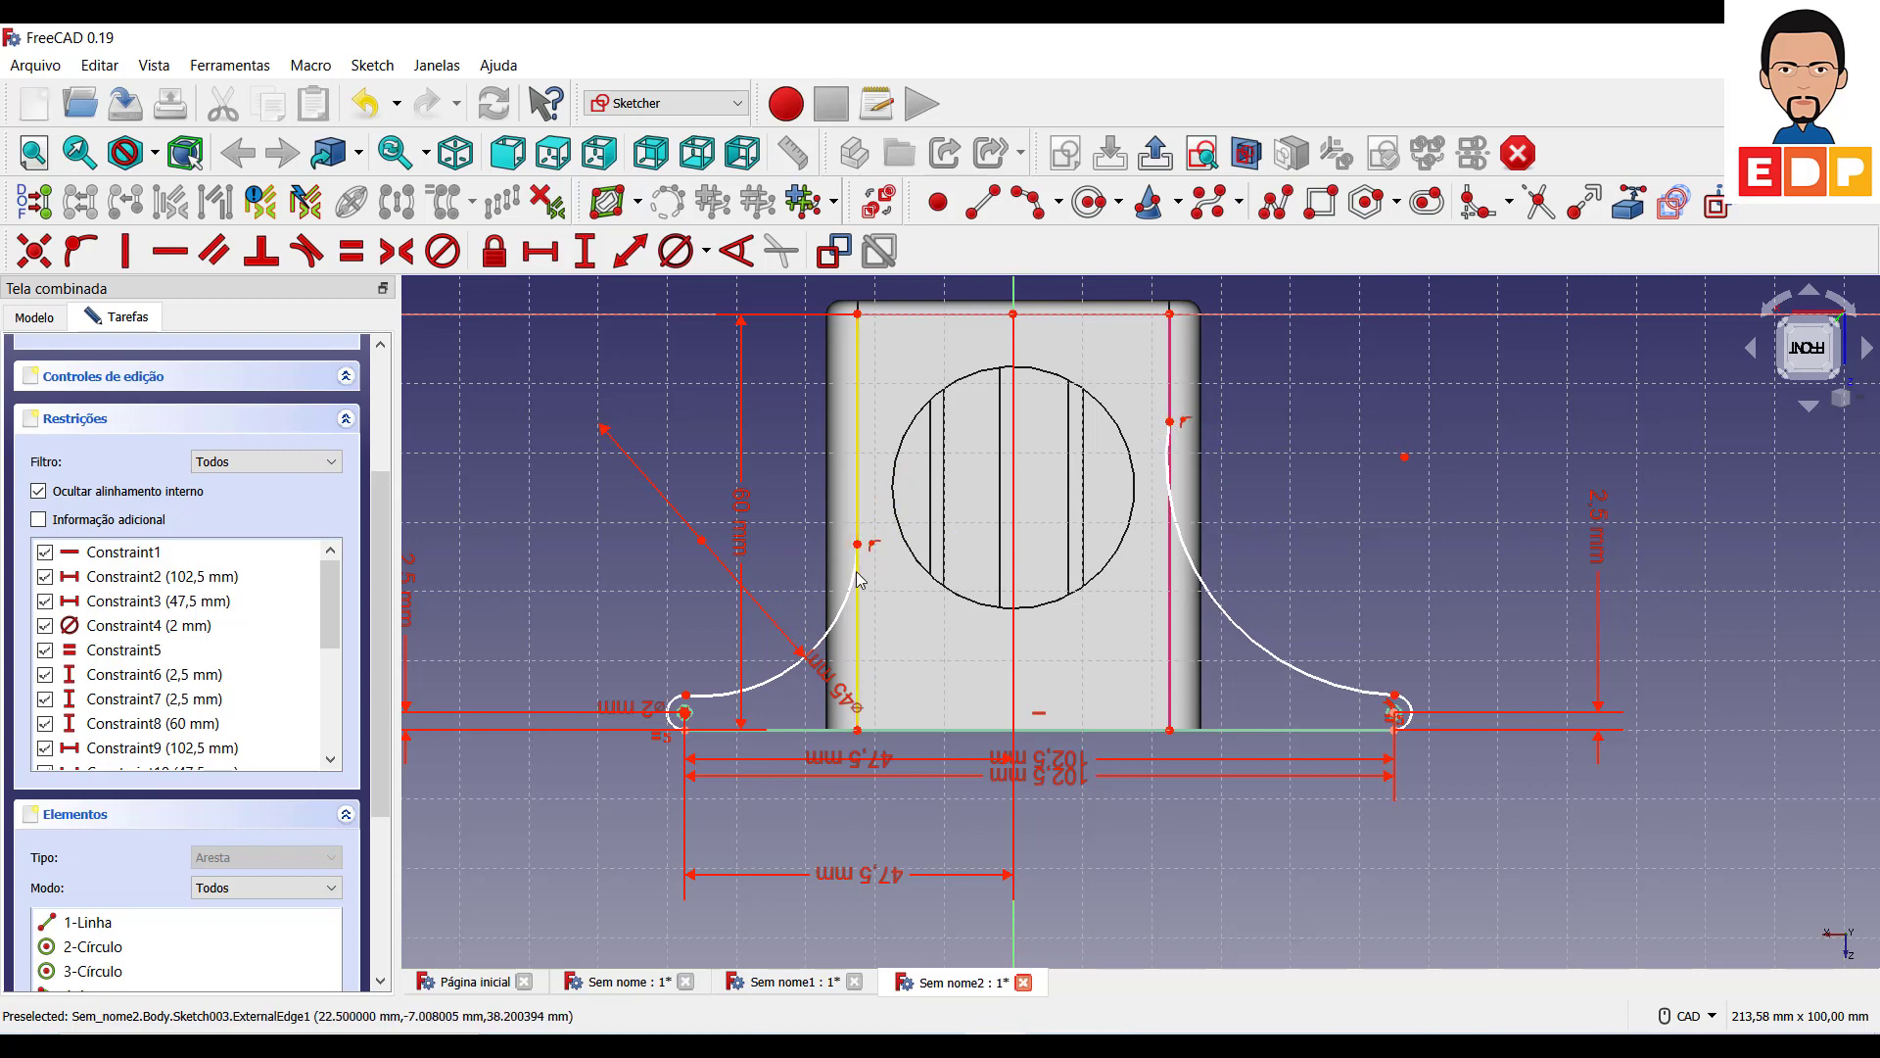
click(859, 499)
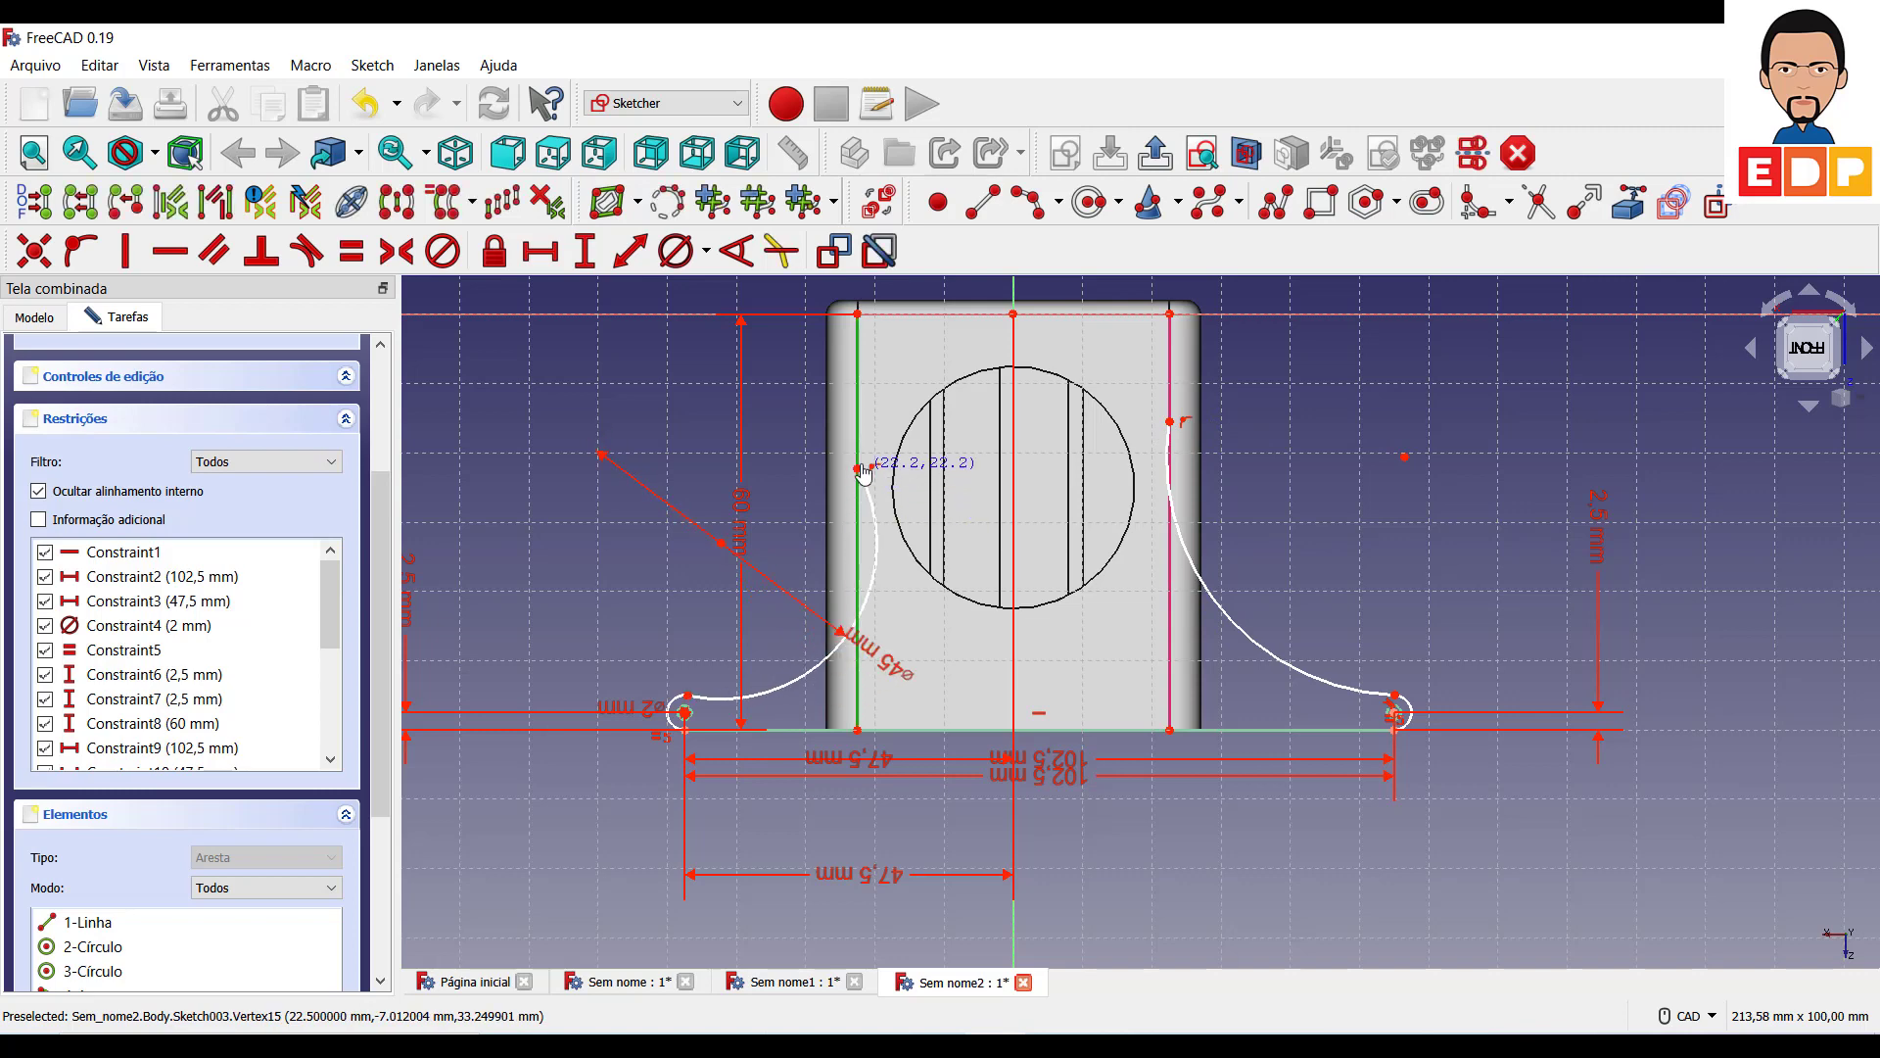
drag(862, 530, 858, 459)
Change the left flank arc's diameter from 45 to 60 mm and reshape both arcs to meet the lines.
double_click(877, 655)
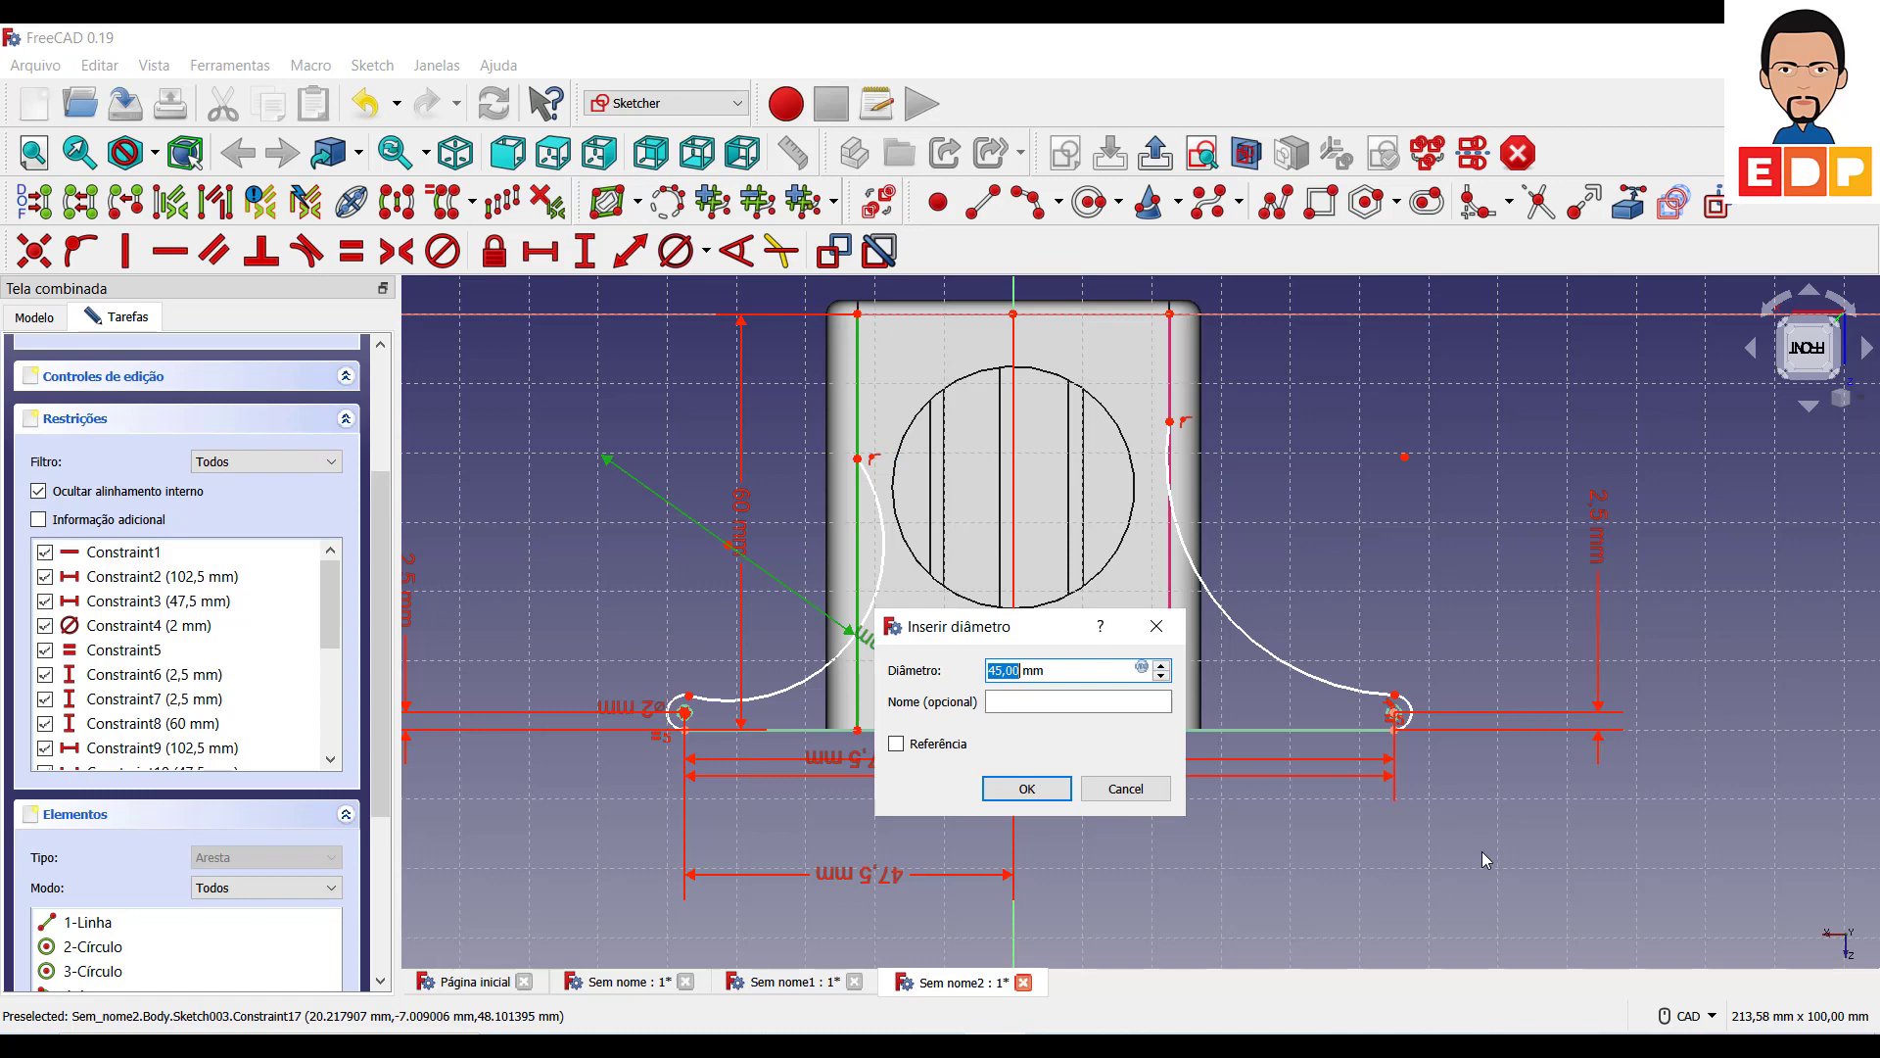
text(3)
key(Return)
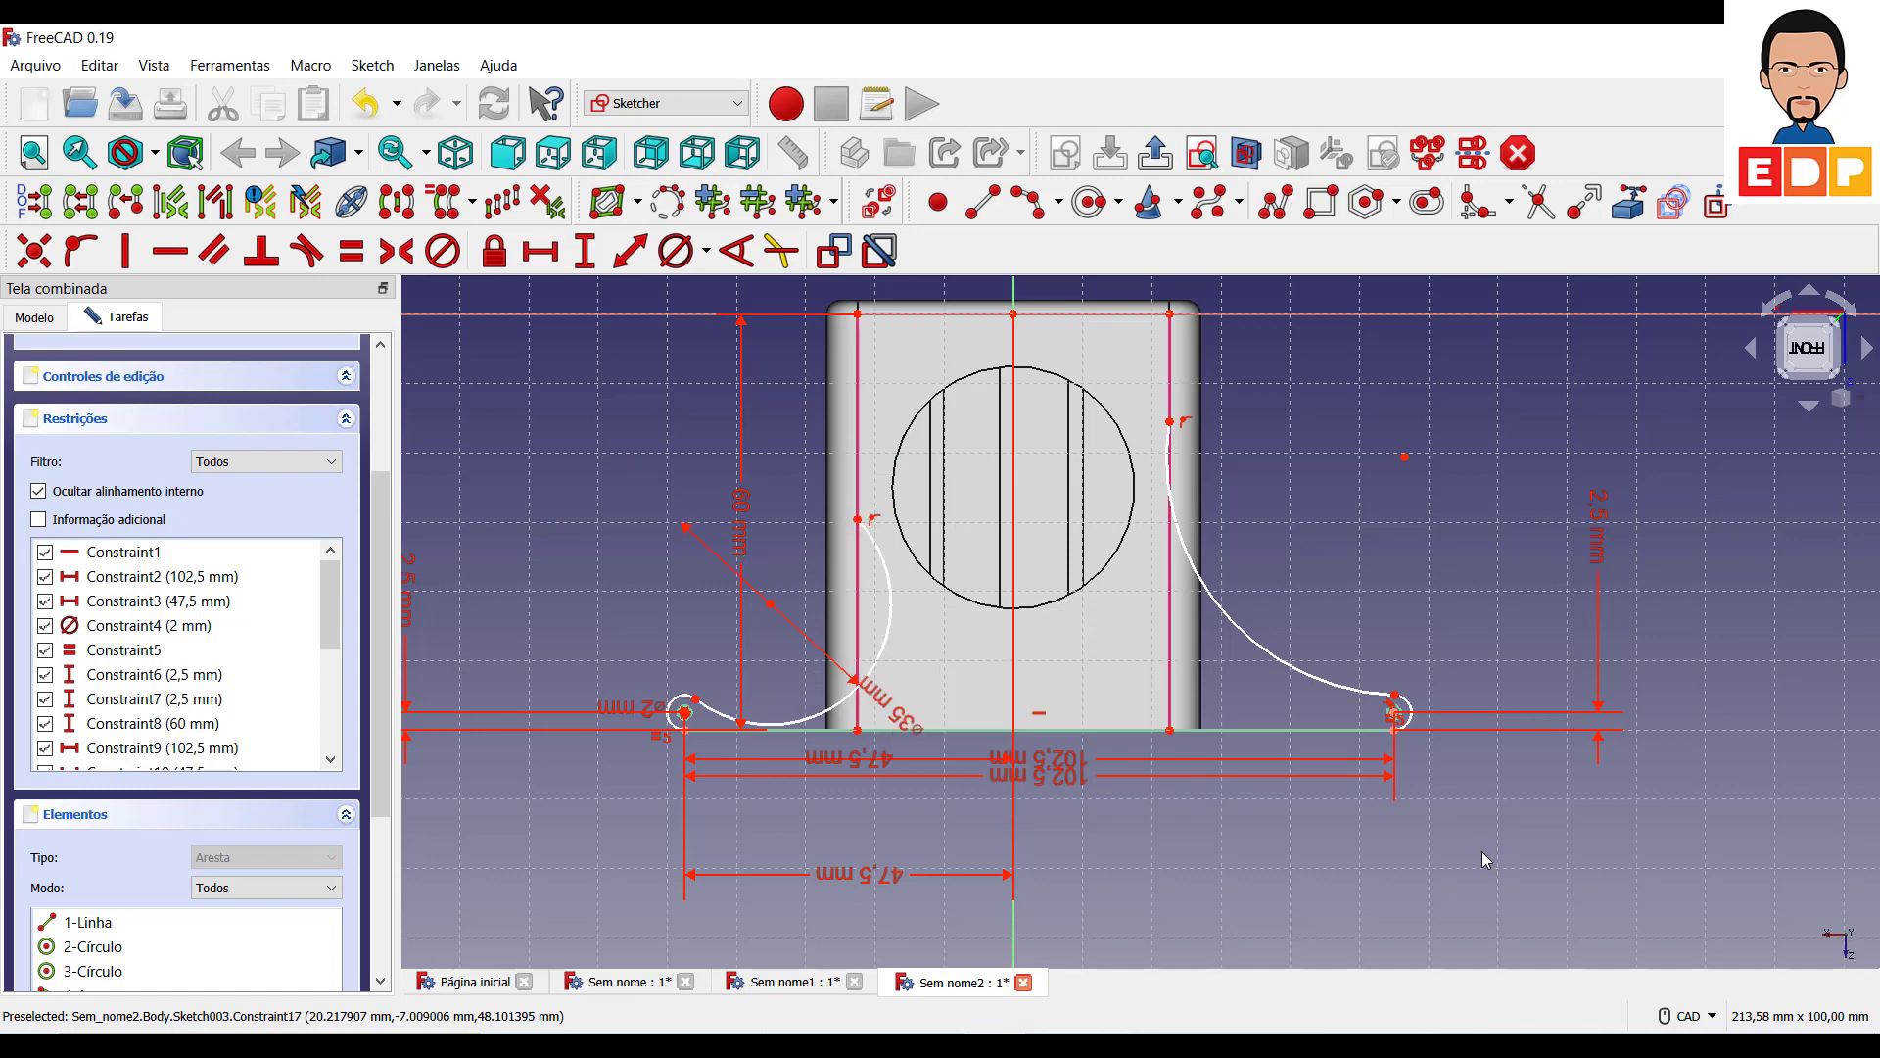
double_click(892, 719)
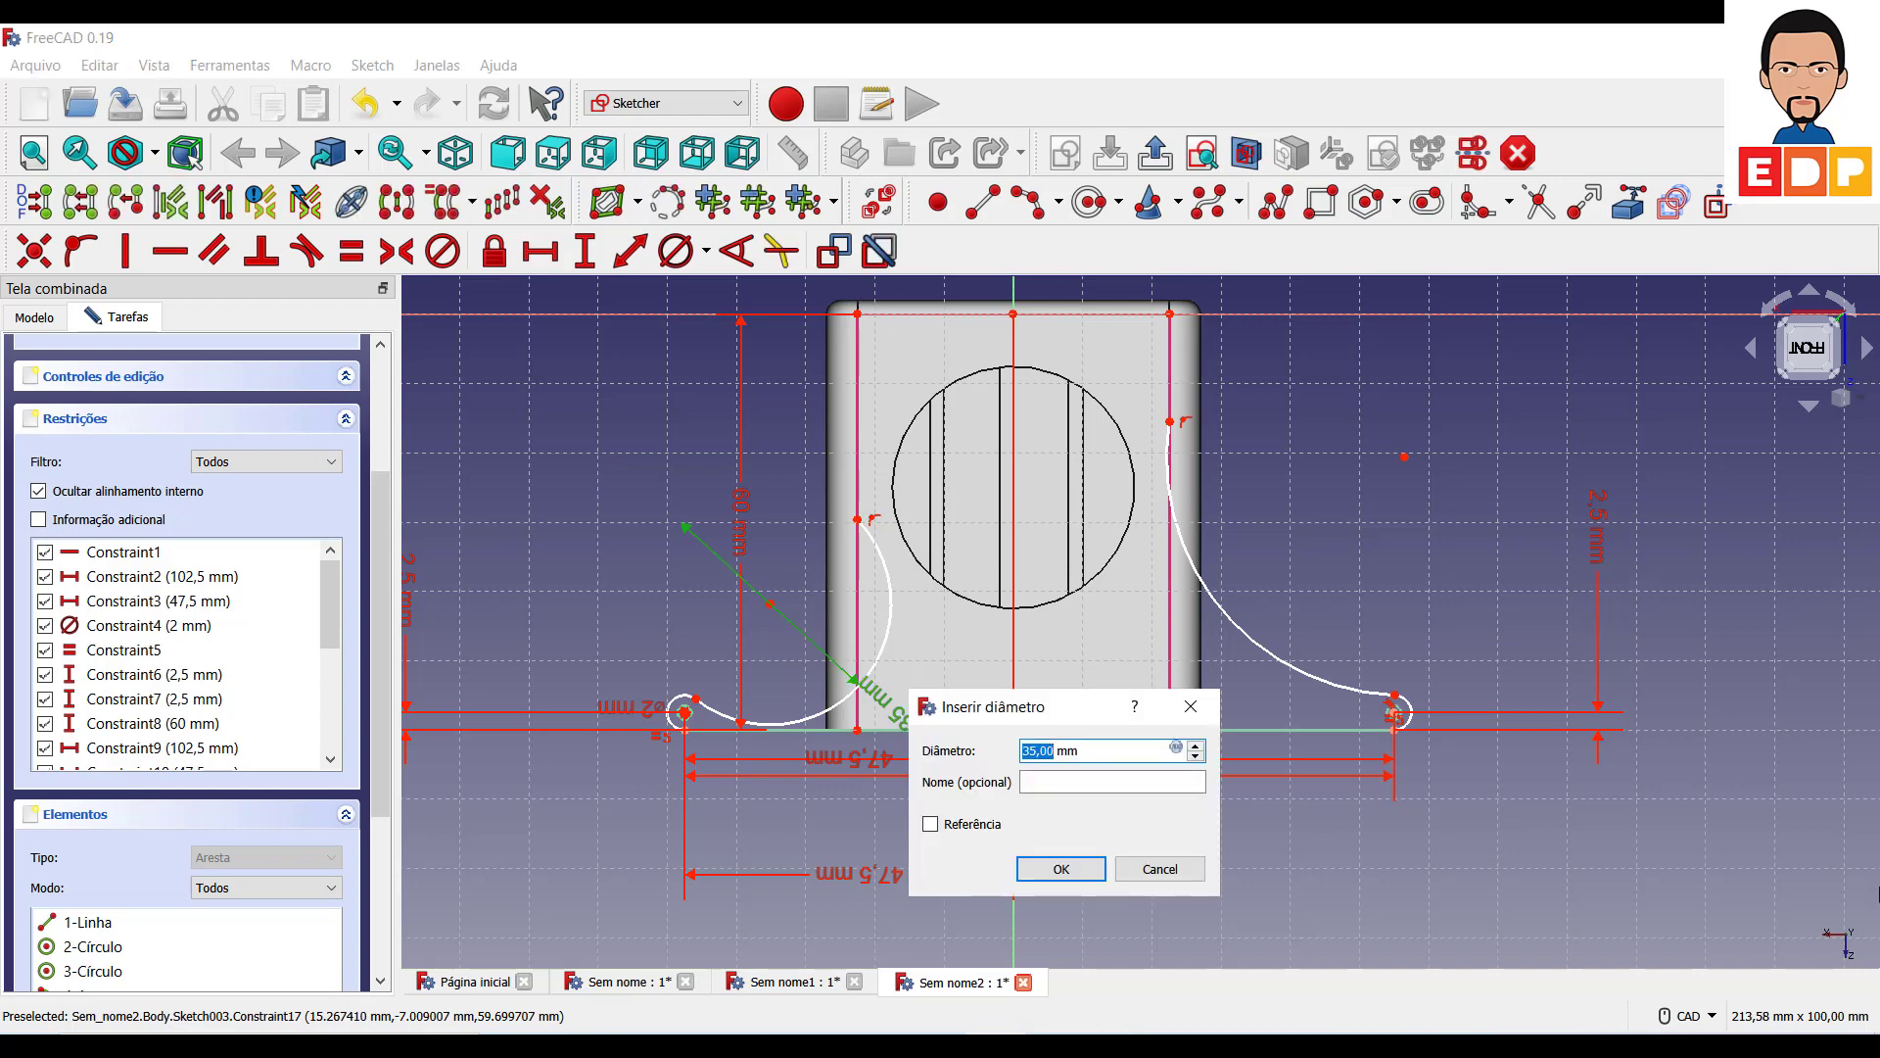
text(60)
key(Return)
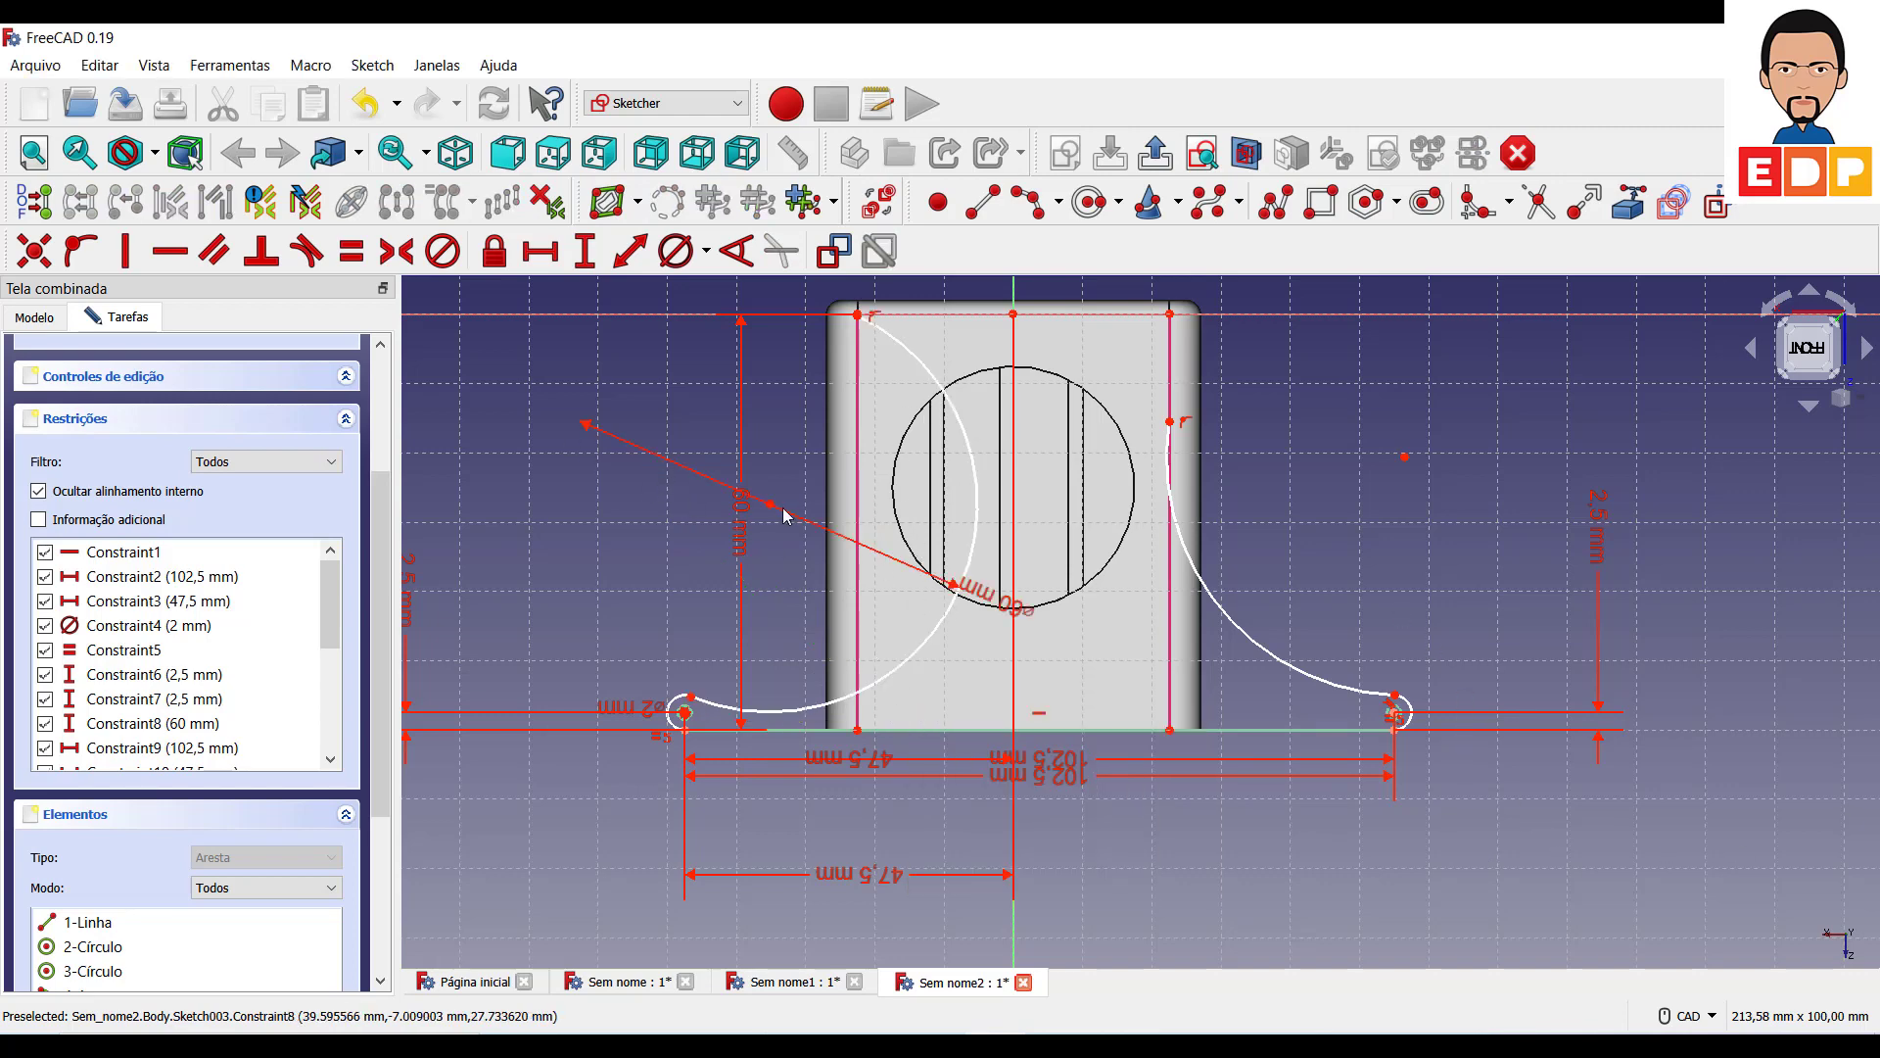
drag(771, 503, 654, 490)
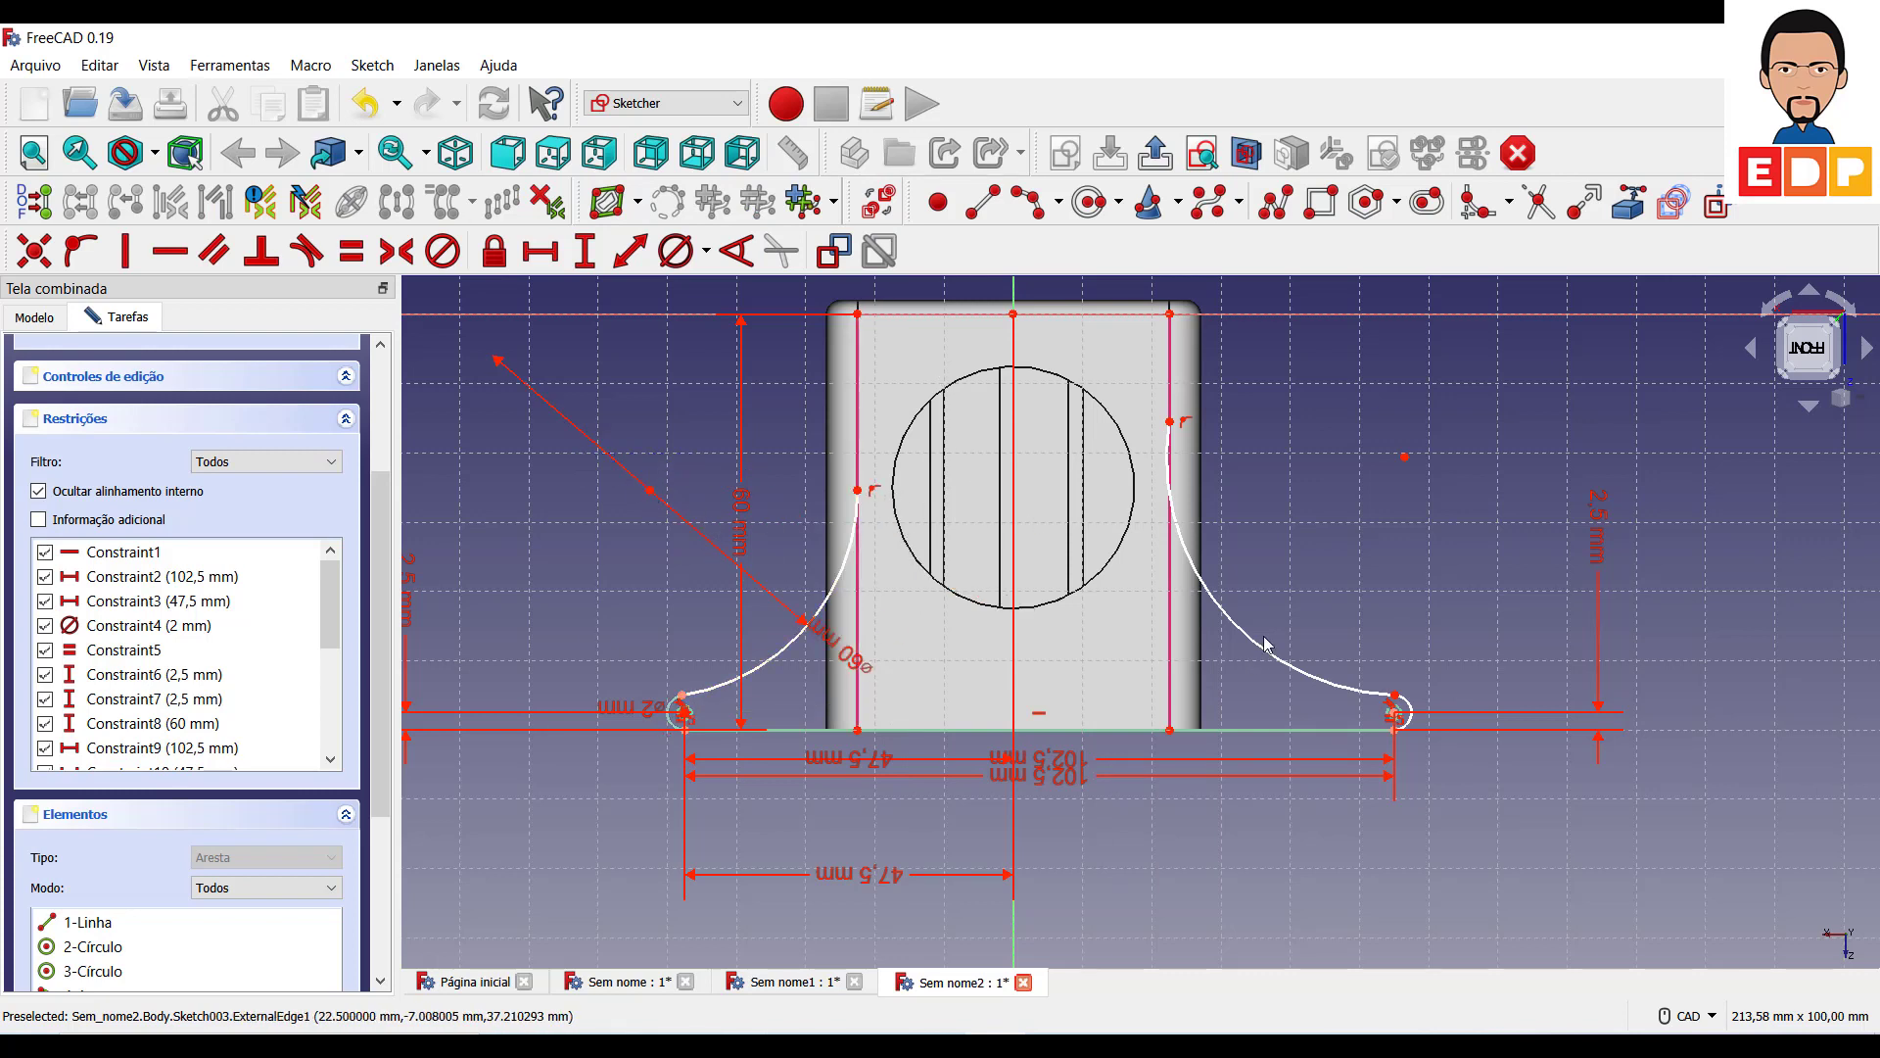
drag(1418, 459, 1405, 533)
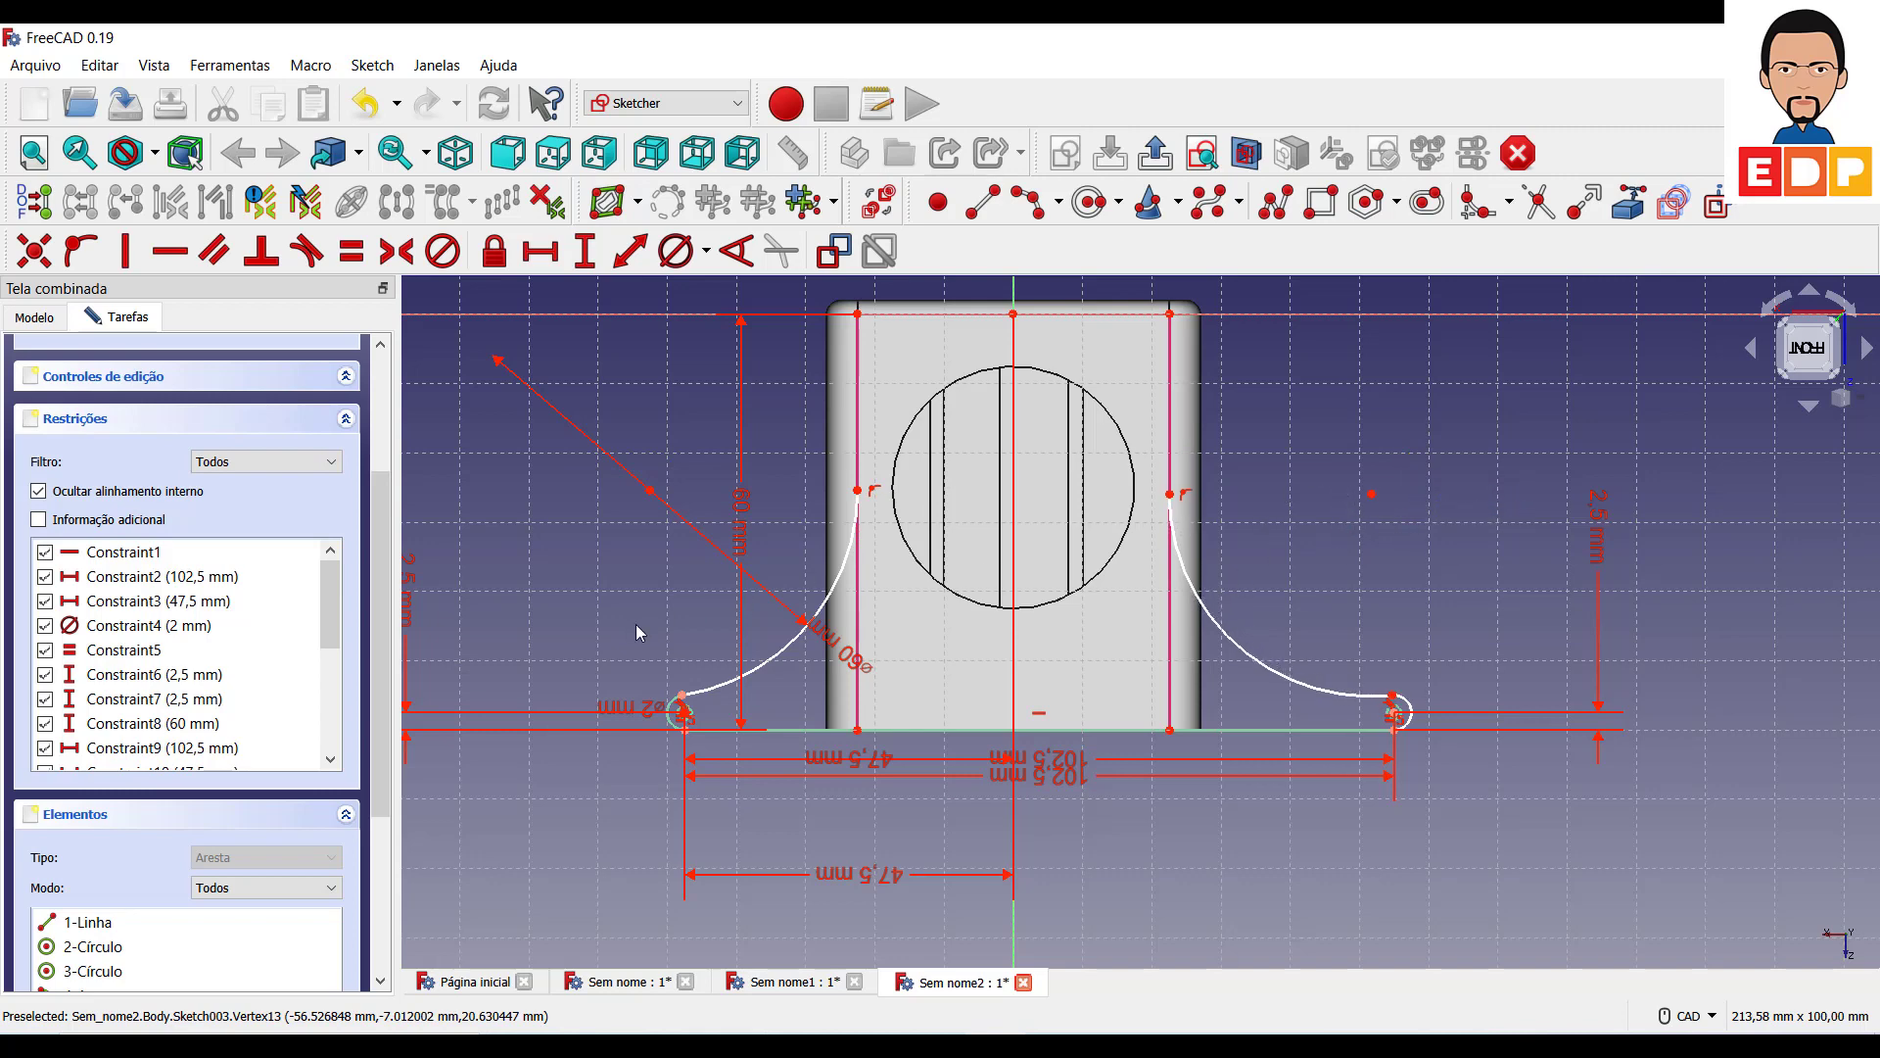
Draw an end-points-and-rim arc from the left arc's top to the right arc's top, bulging over the circle.
scroll(637, 626, down, 1)
scroll(675, 549, down, 1)
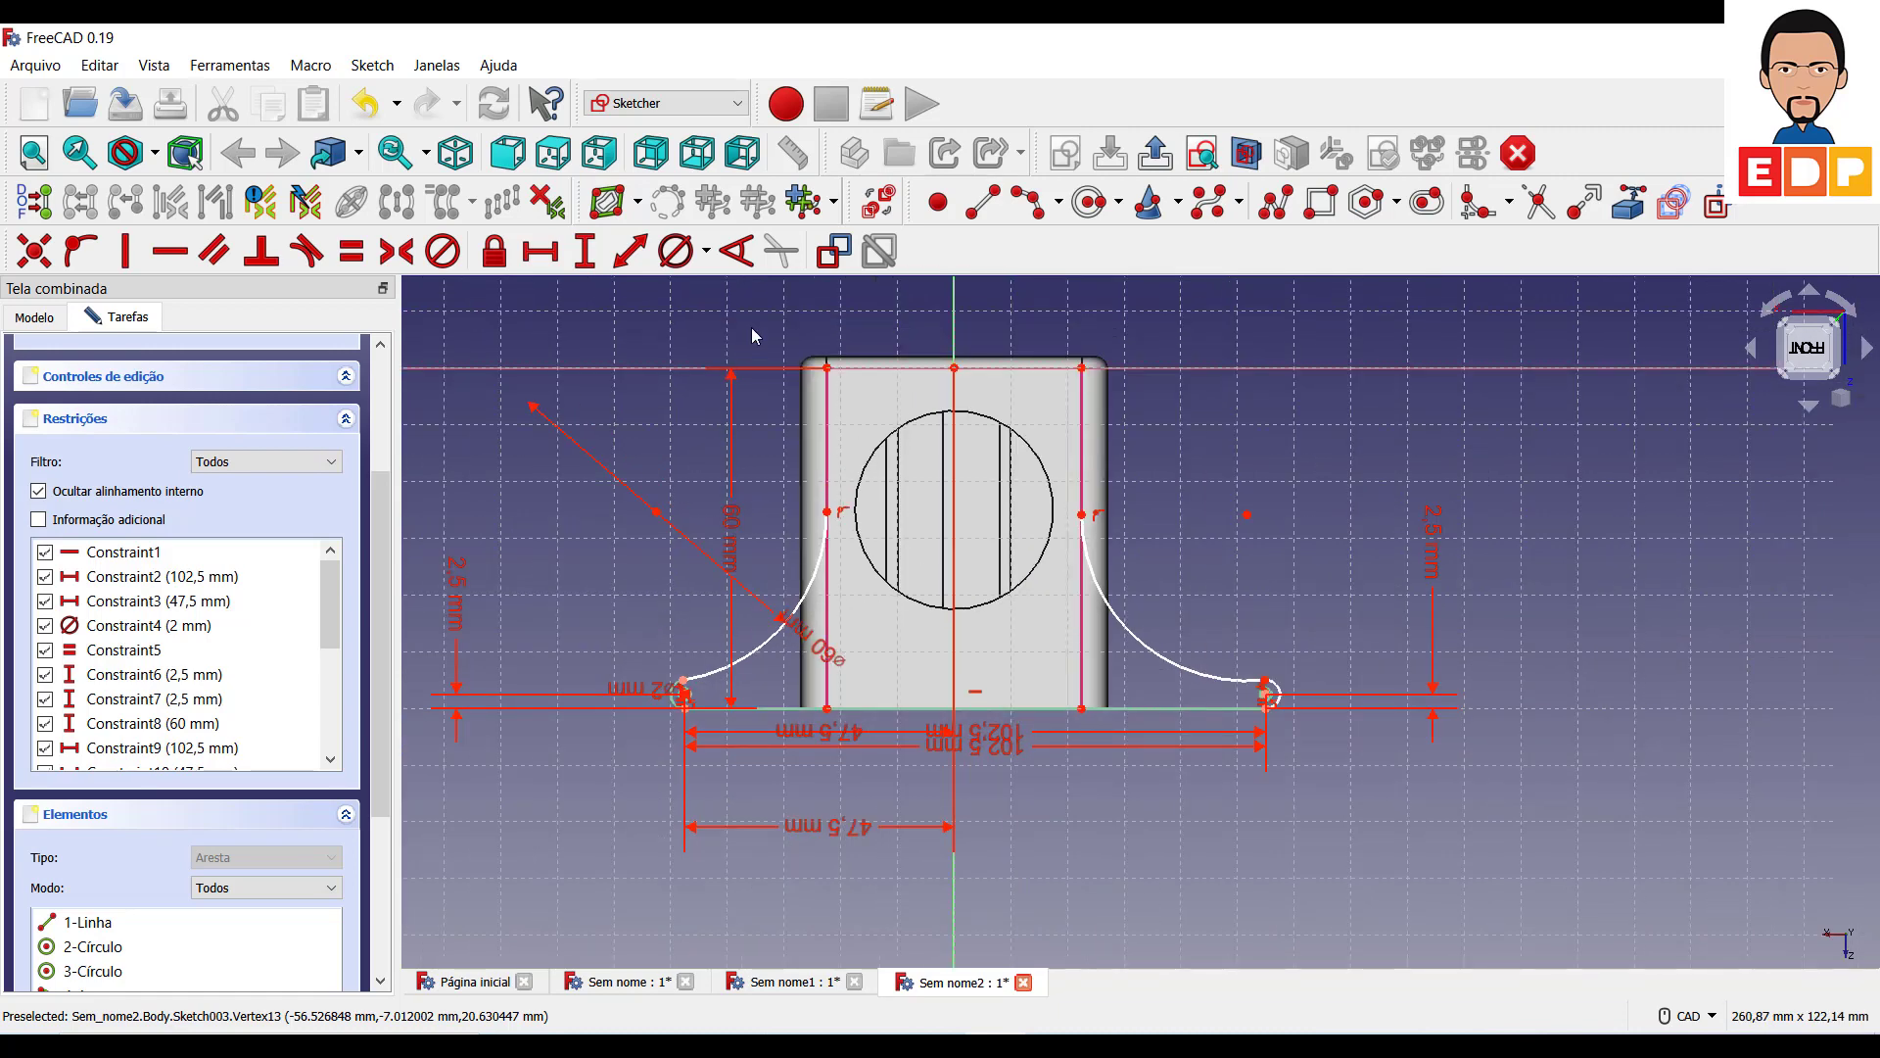
scroll(28, 671, up, 1)
scroll(93, 583, up, 2)
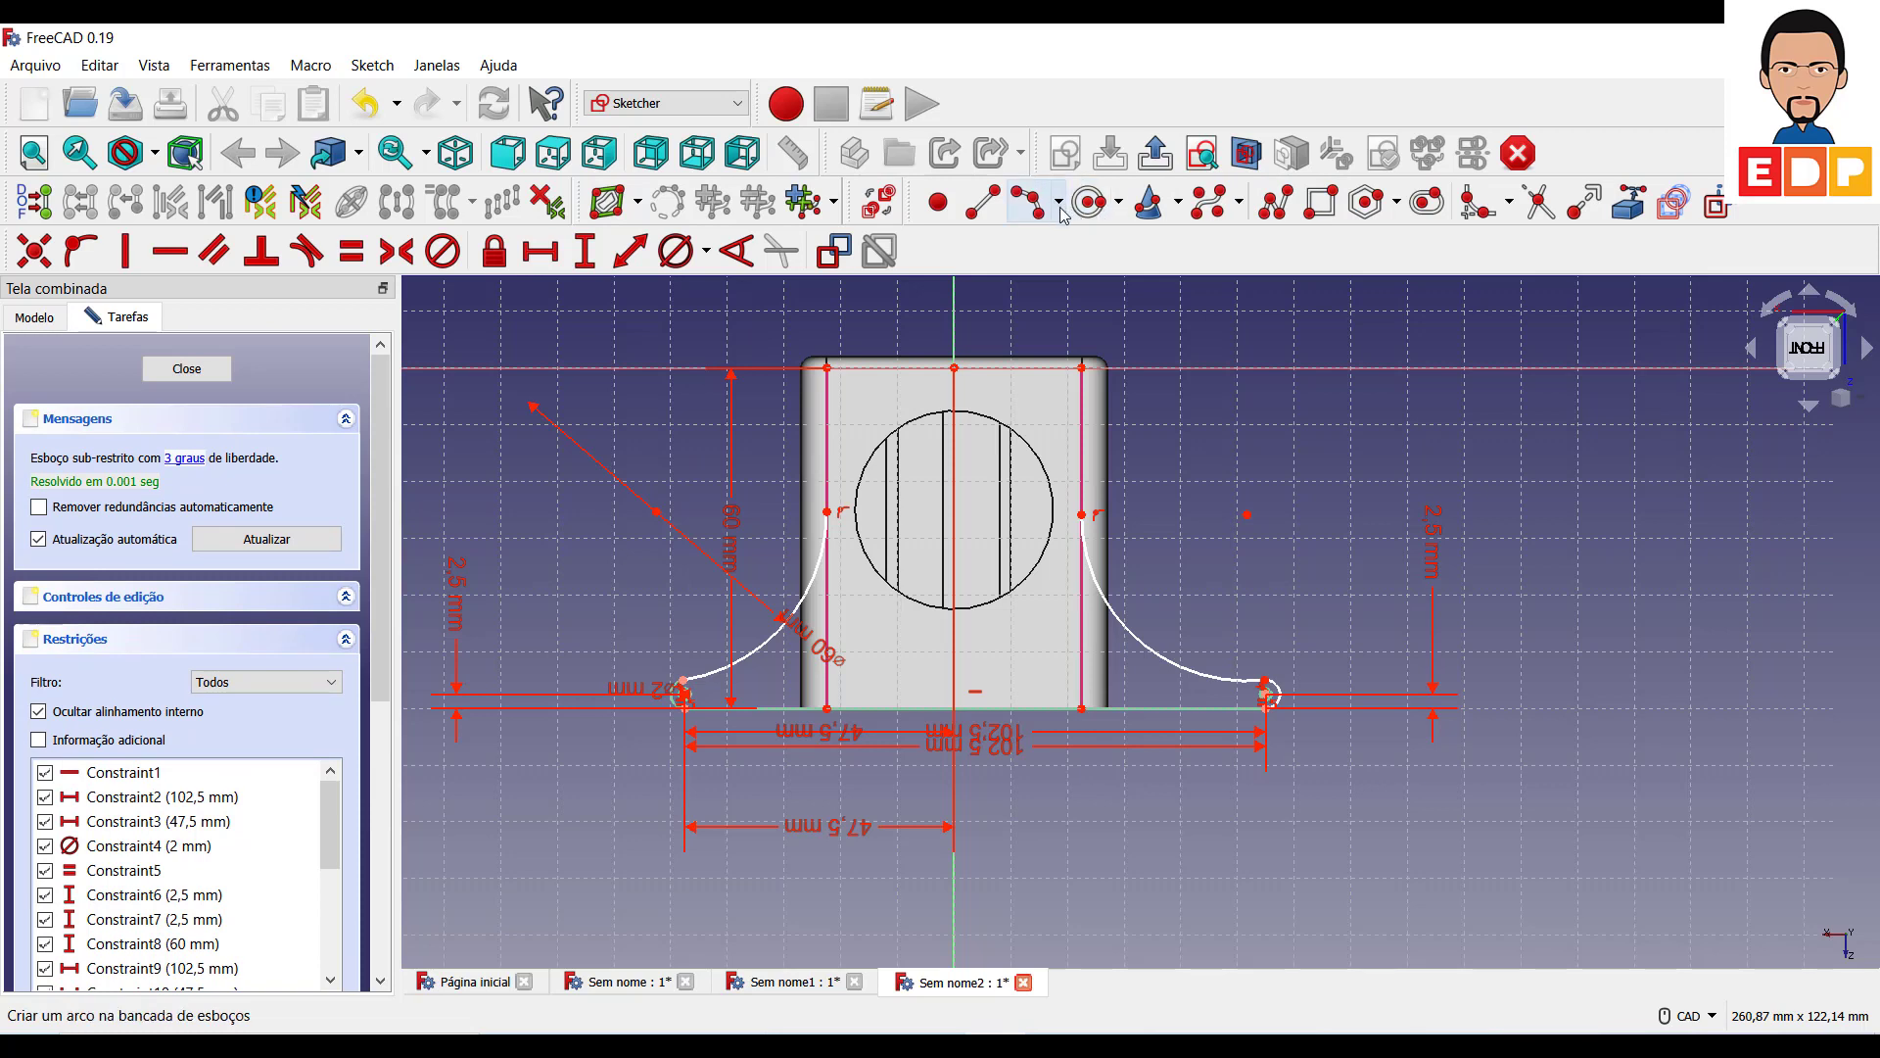
click(1058, 203)
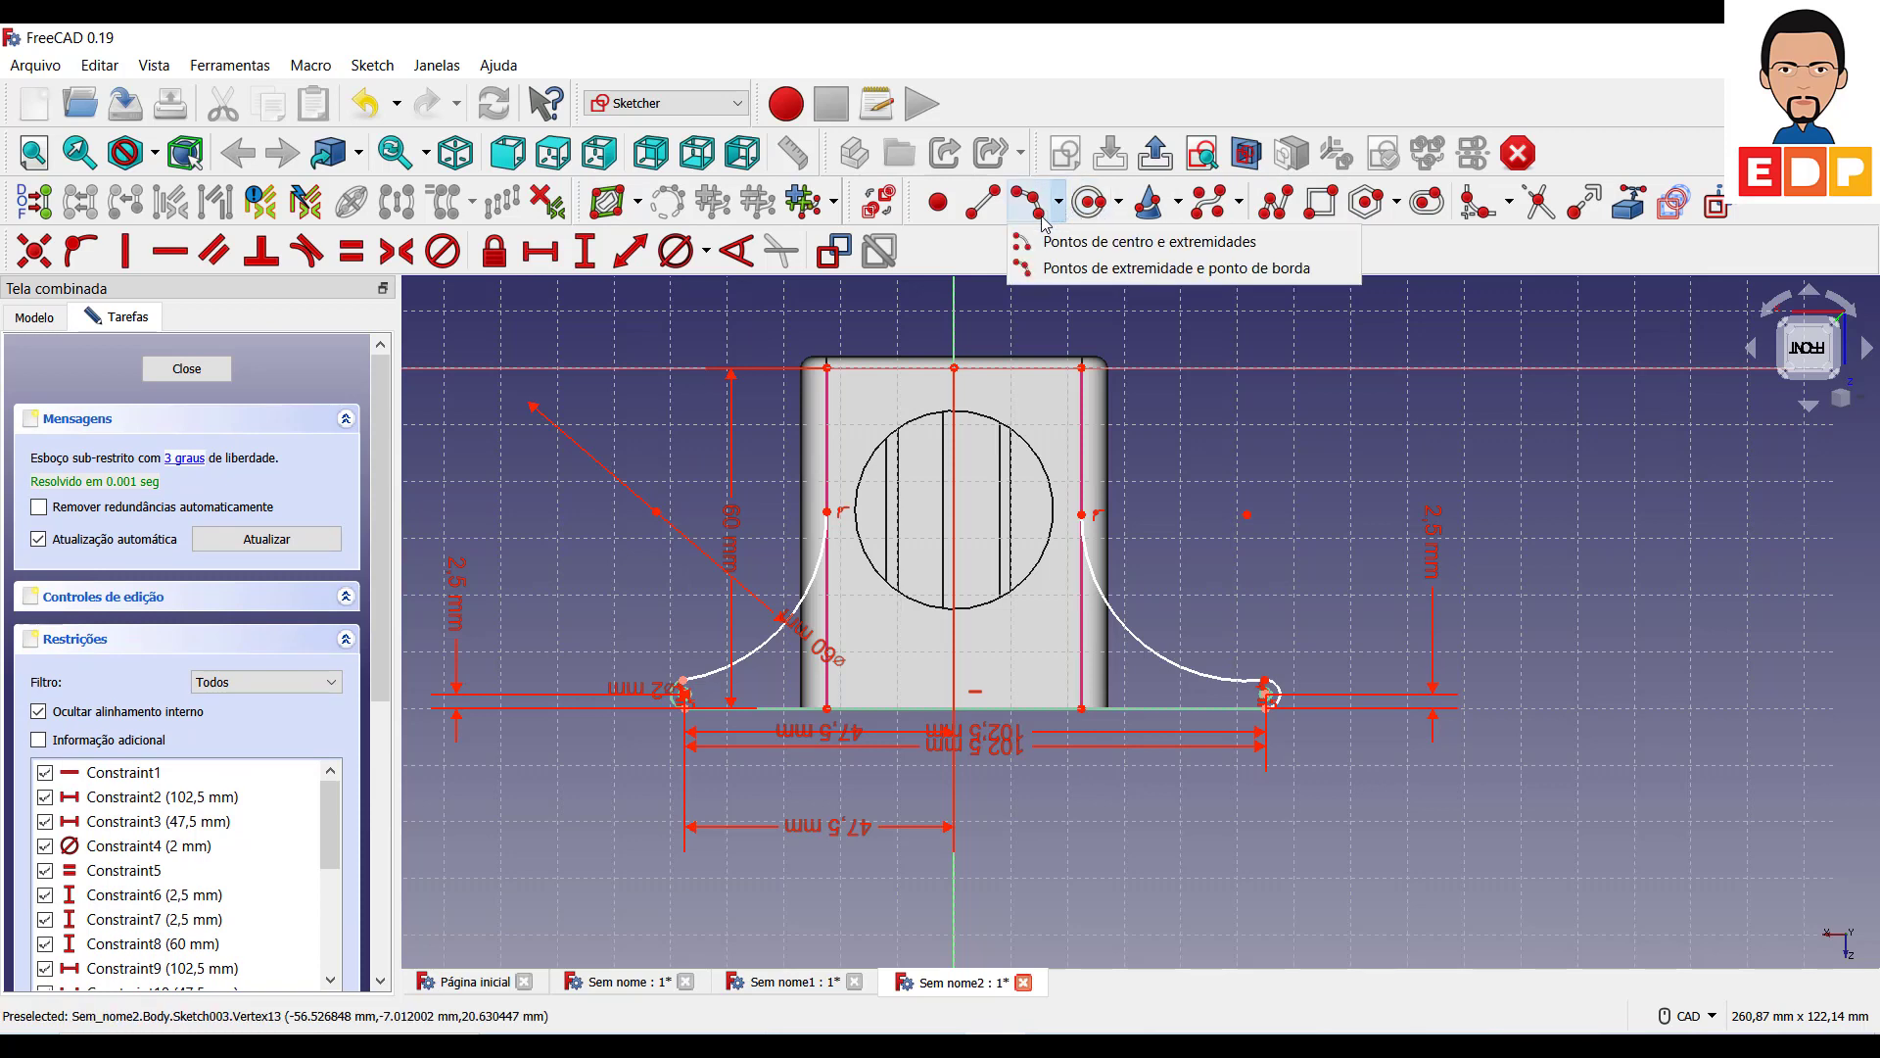
click(1058, 268)
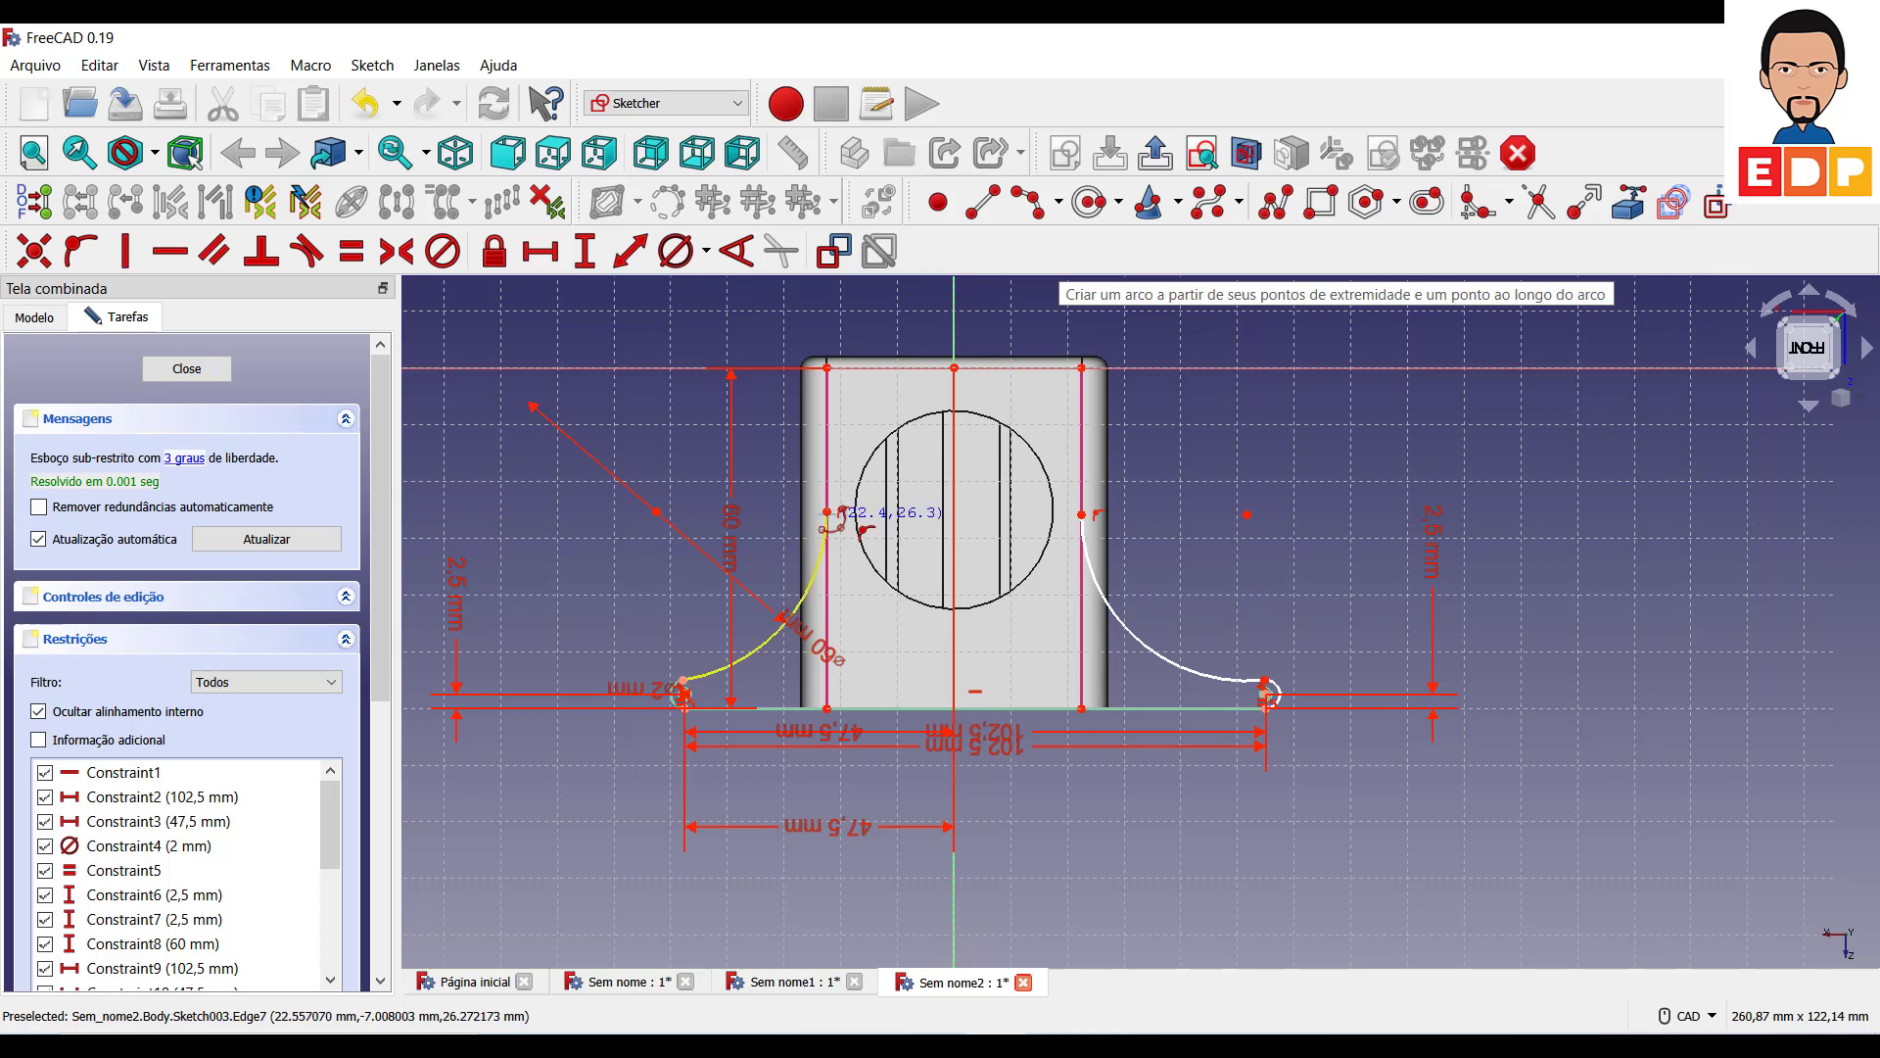
click(829, 513)
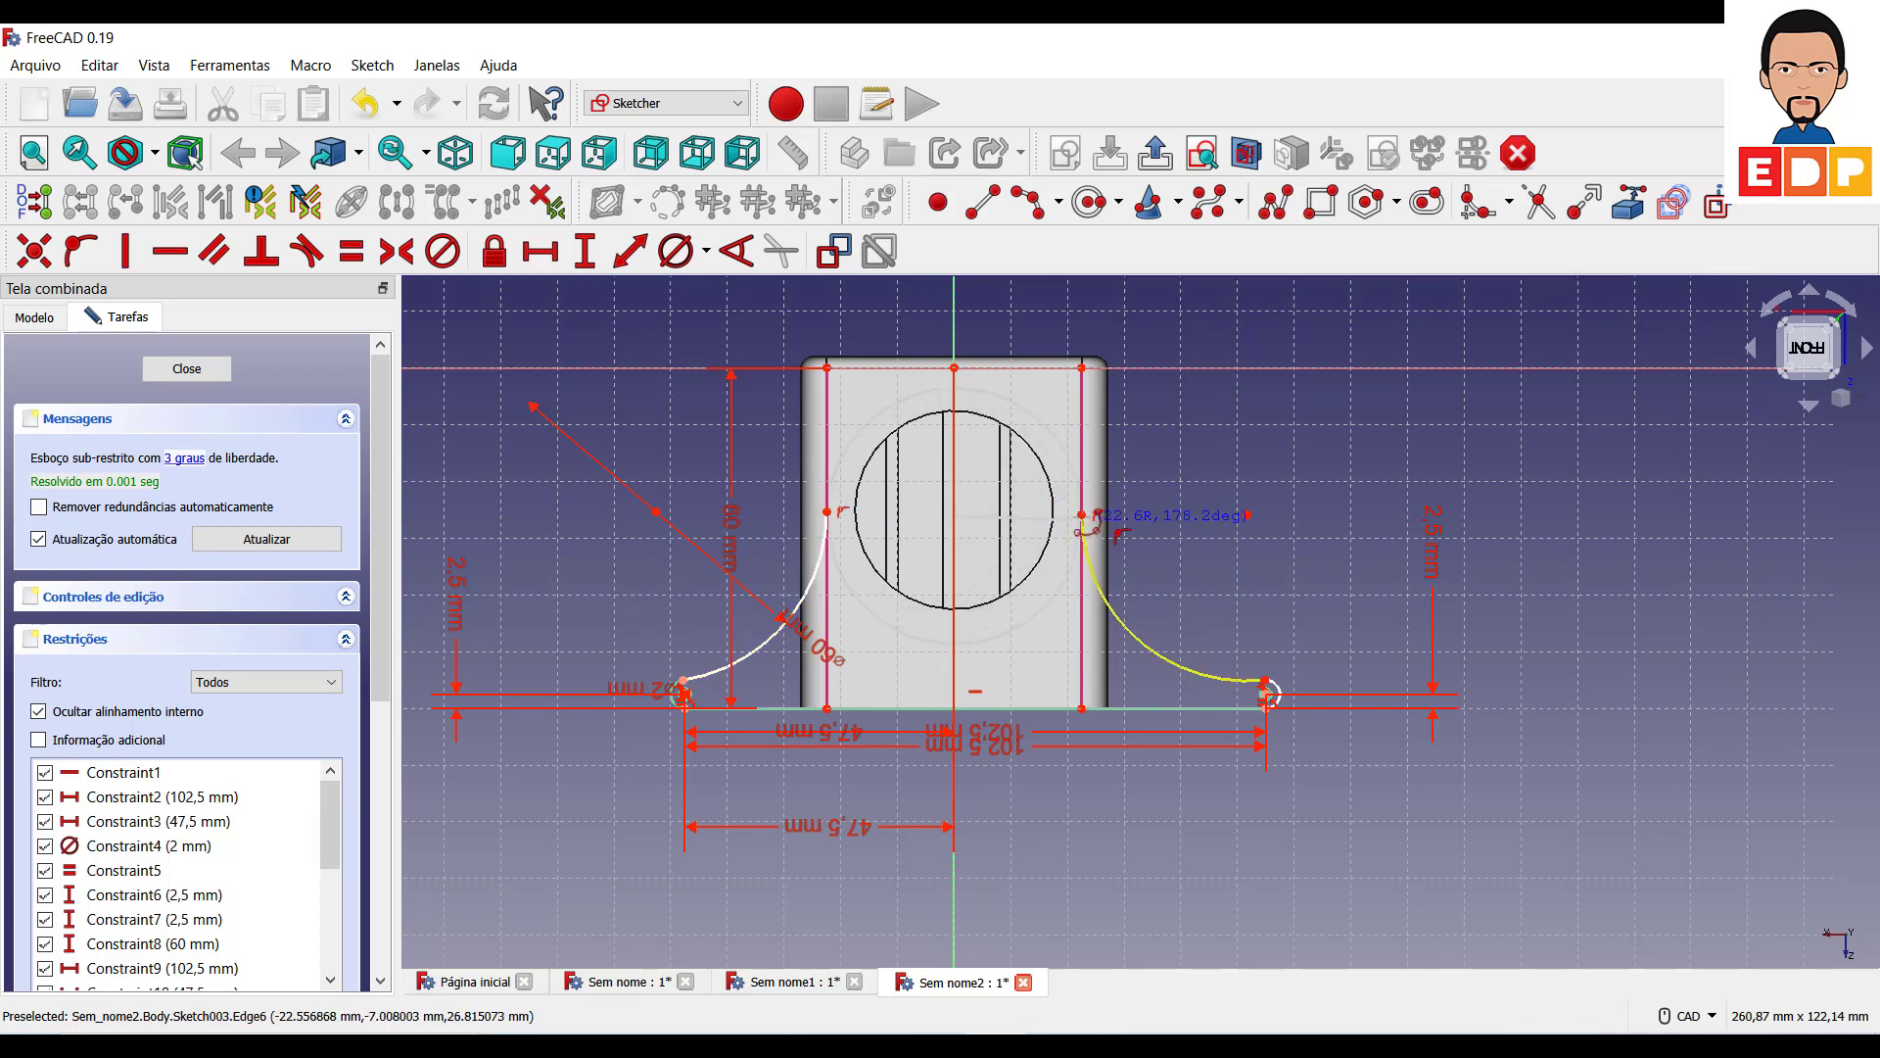
click(1082, 516)
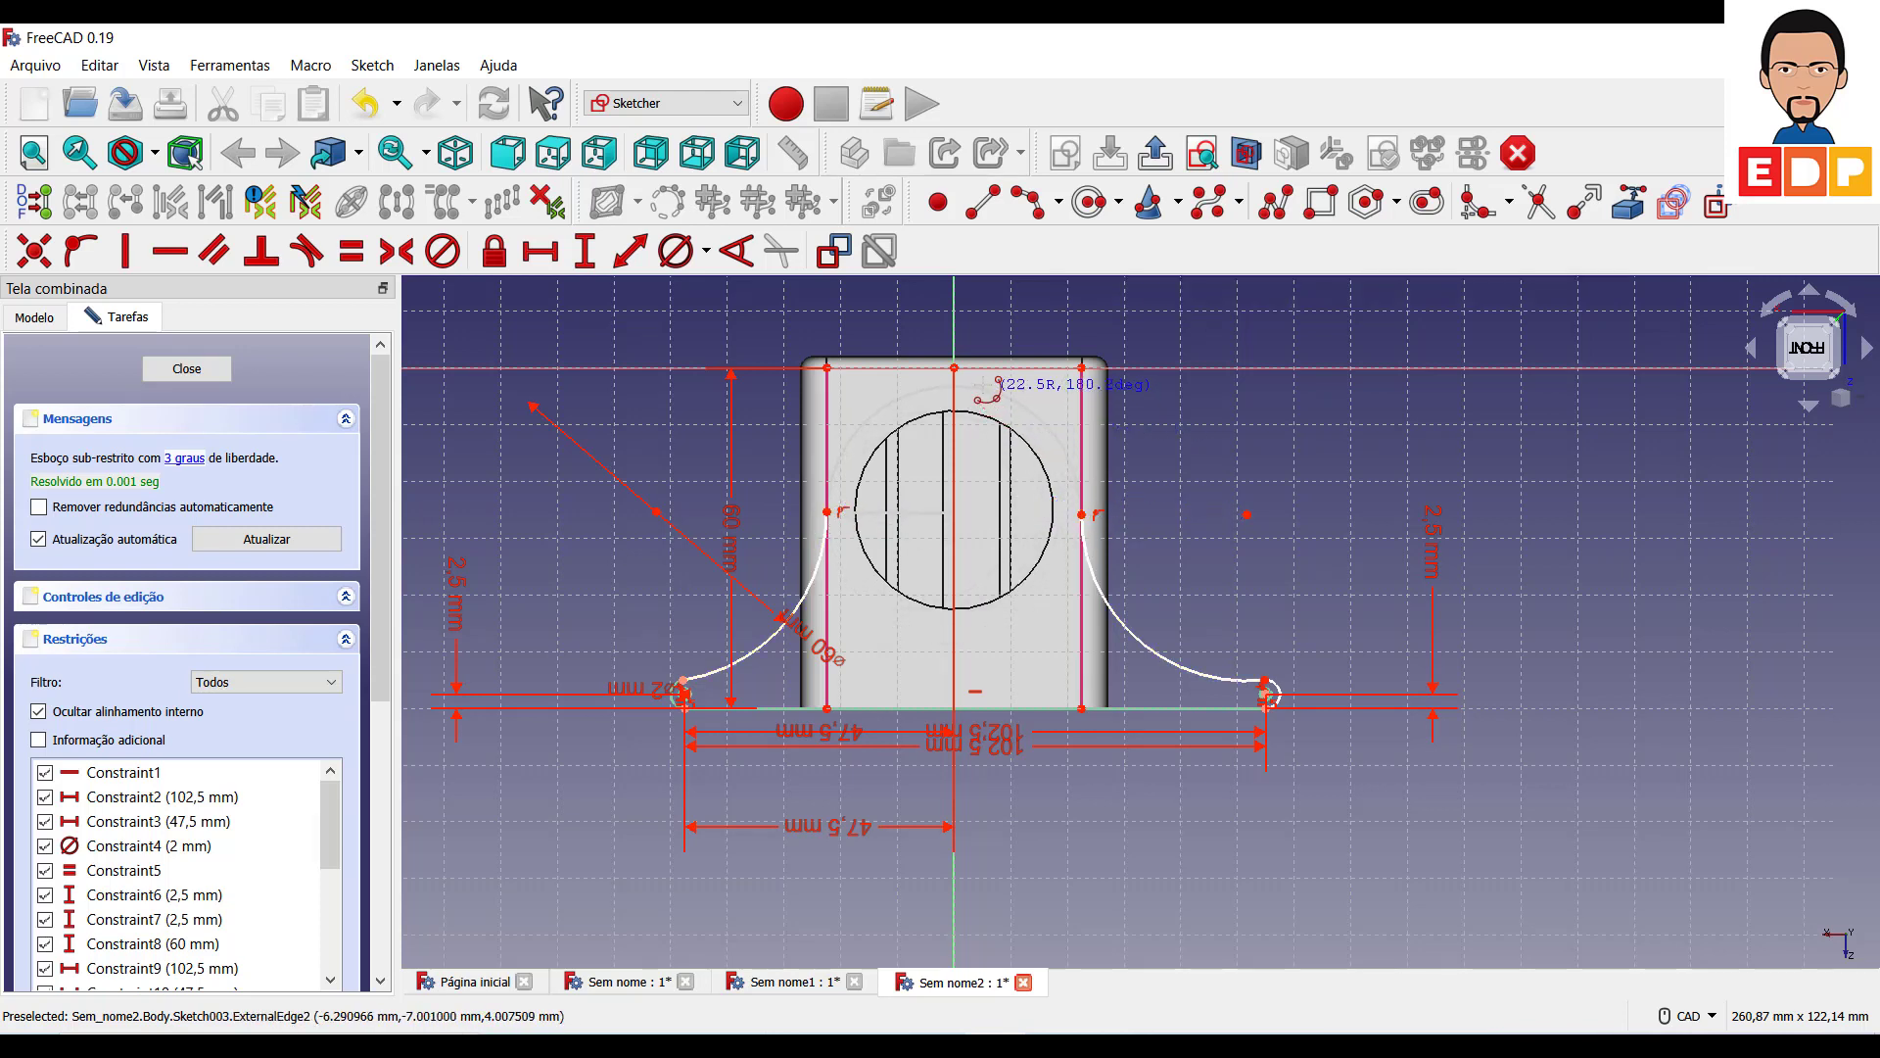
click(990, 382)
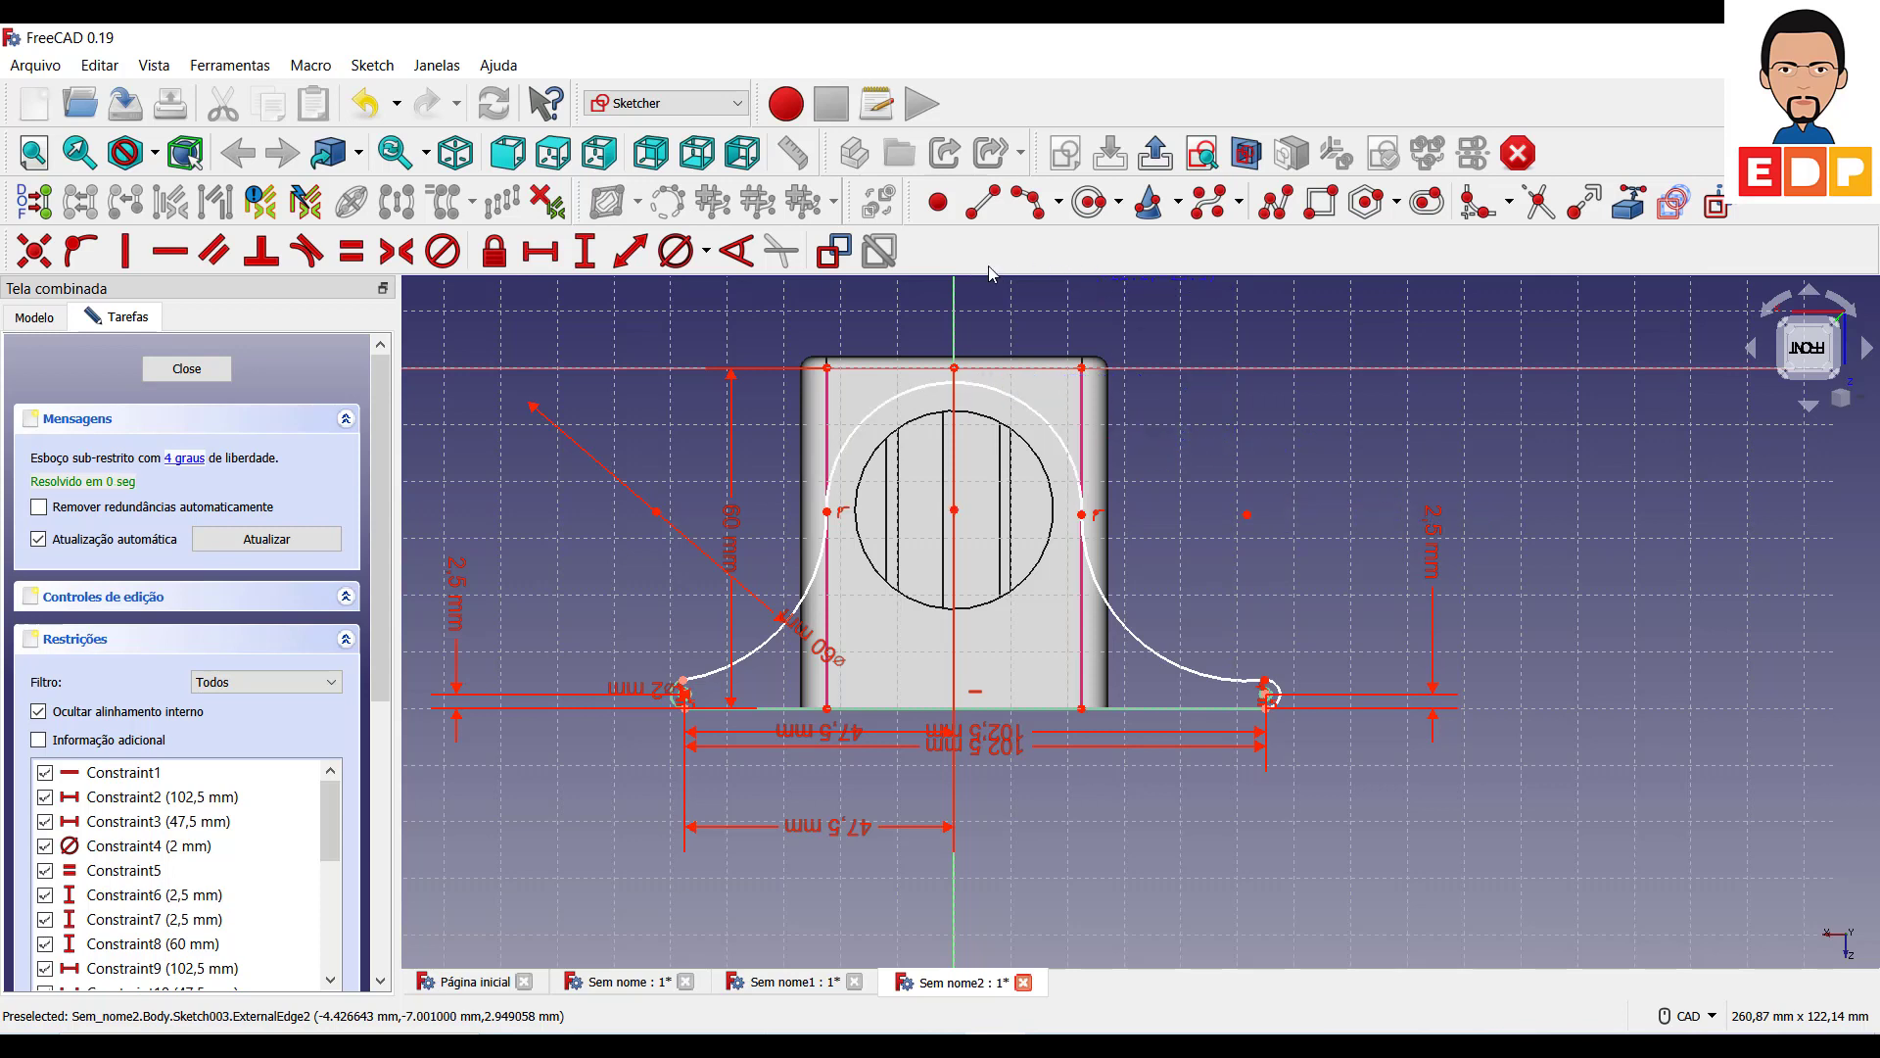
Constrain the top arc's diameter to 45 mm.
click(678, 252)
click(1066, 438)
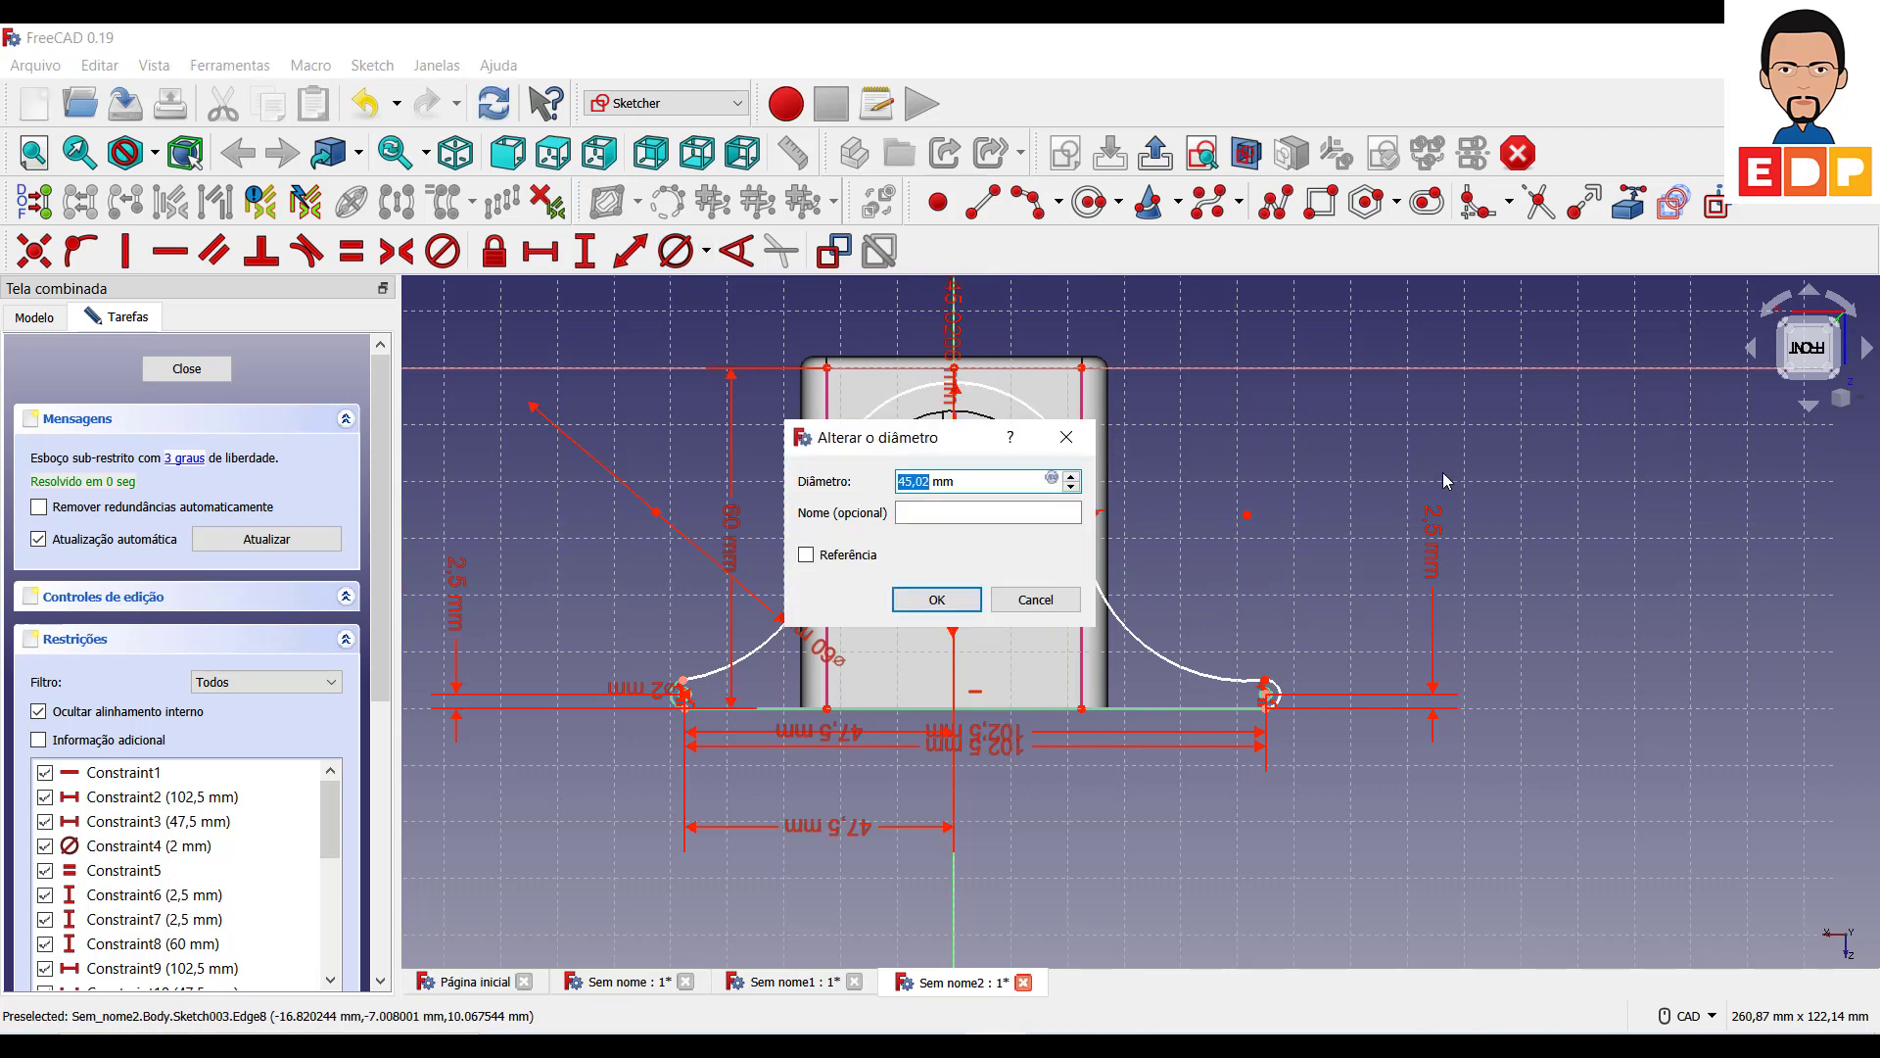
text(4)
key(Return)
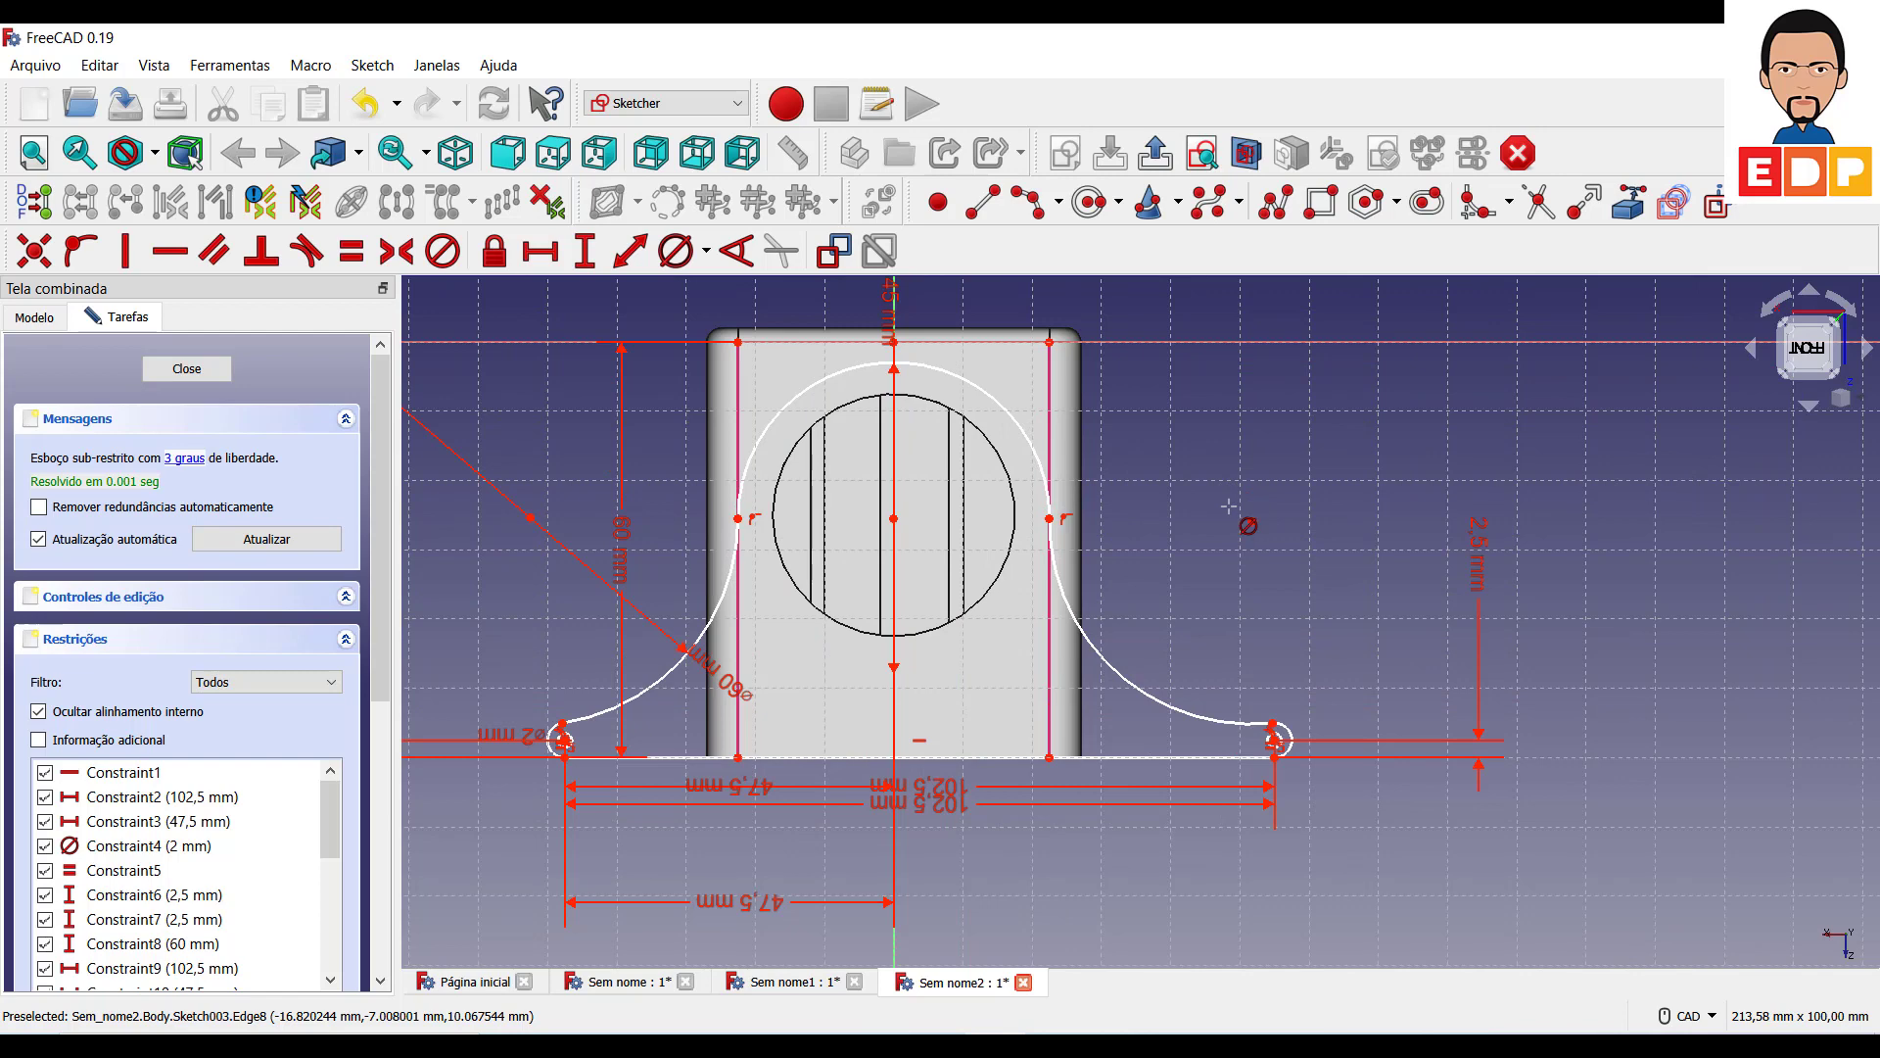
Add a 35 mm vertical height dimension to the right arc's upper tangent point.
double_click(825, 527)
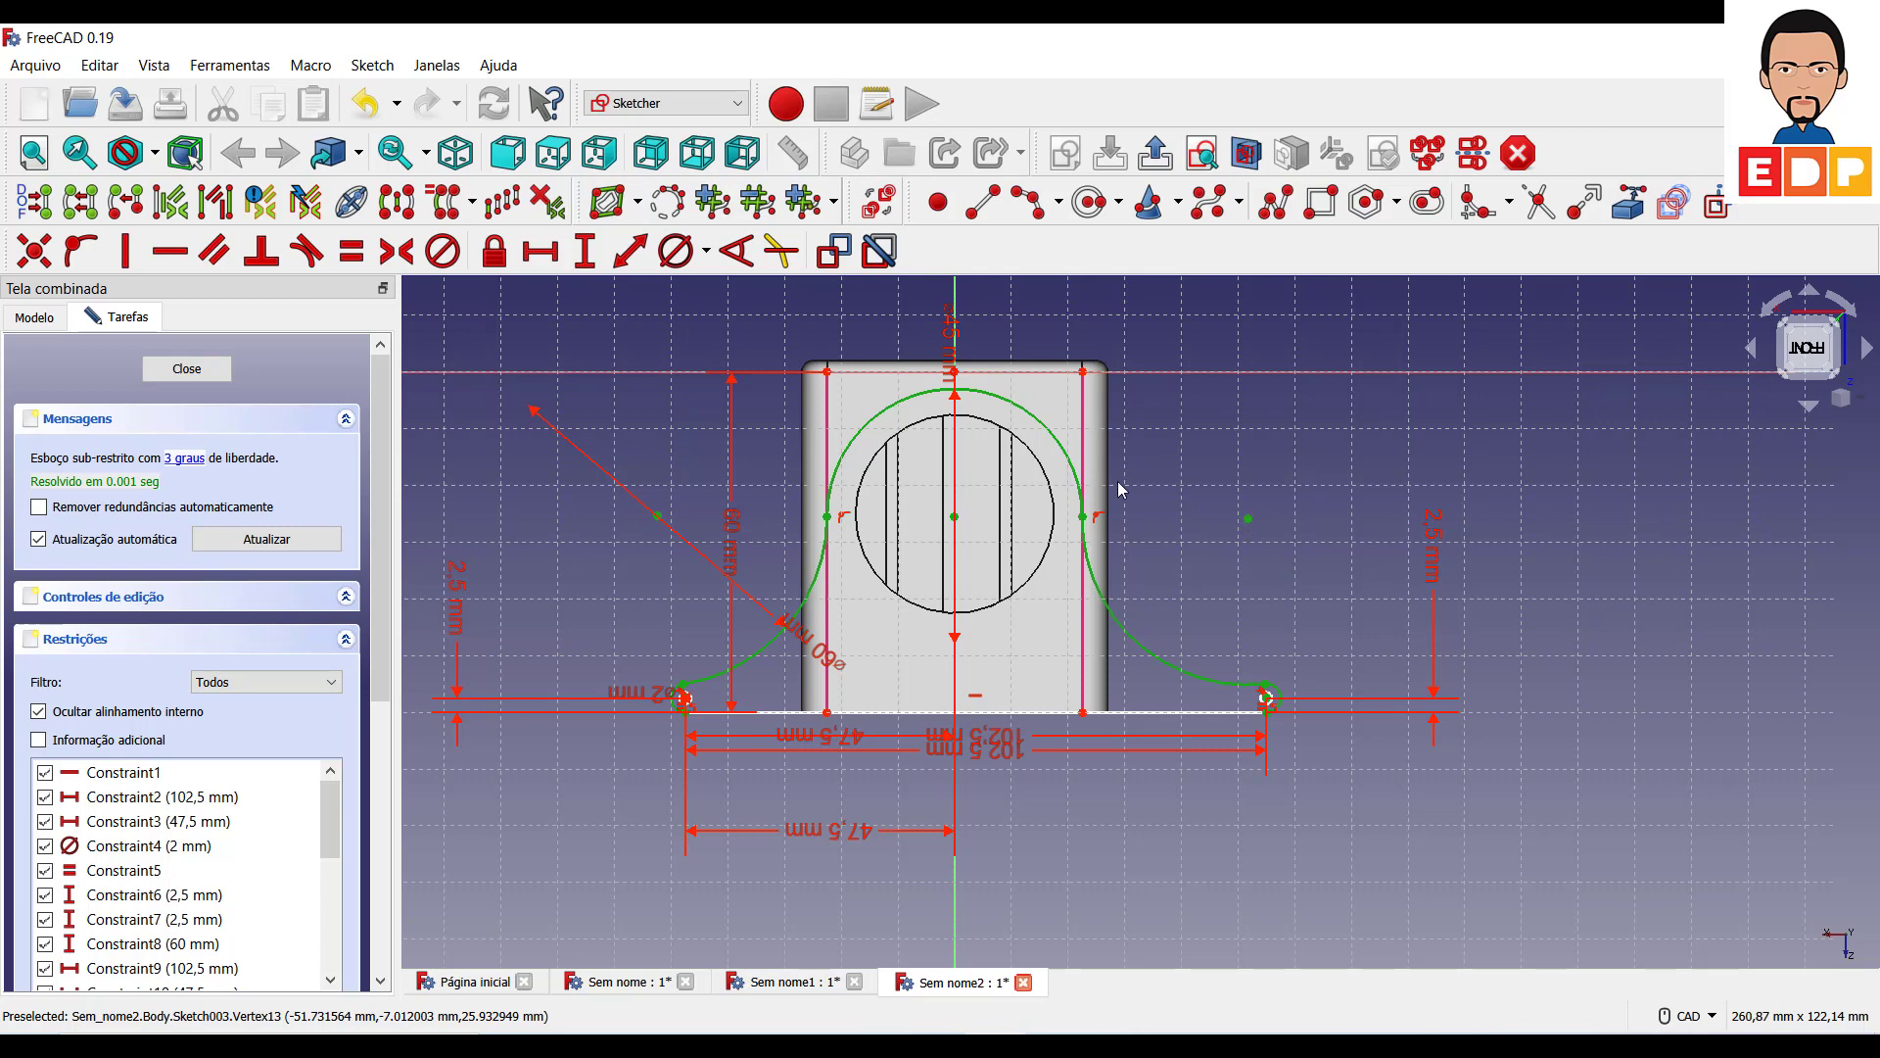
click(1232, 499)
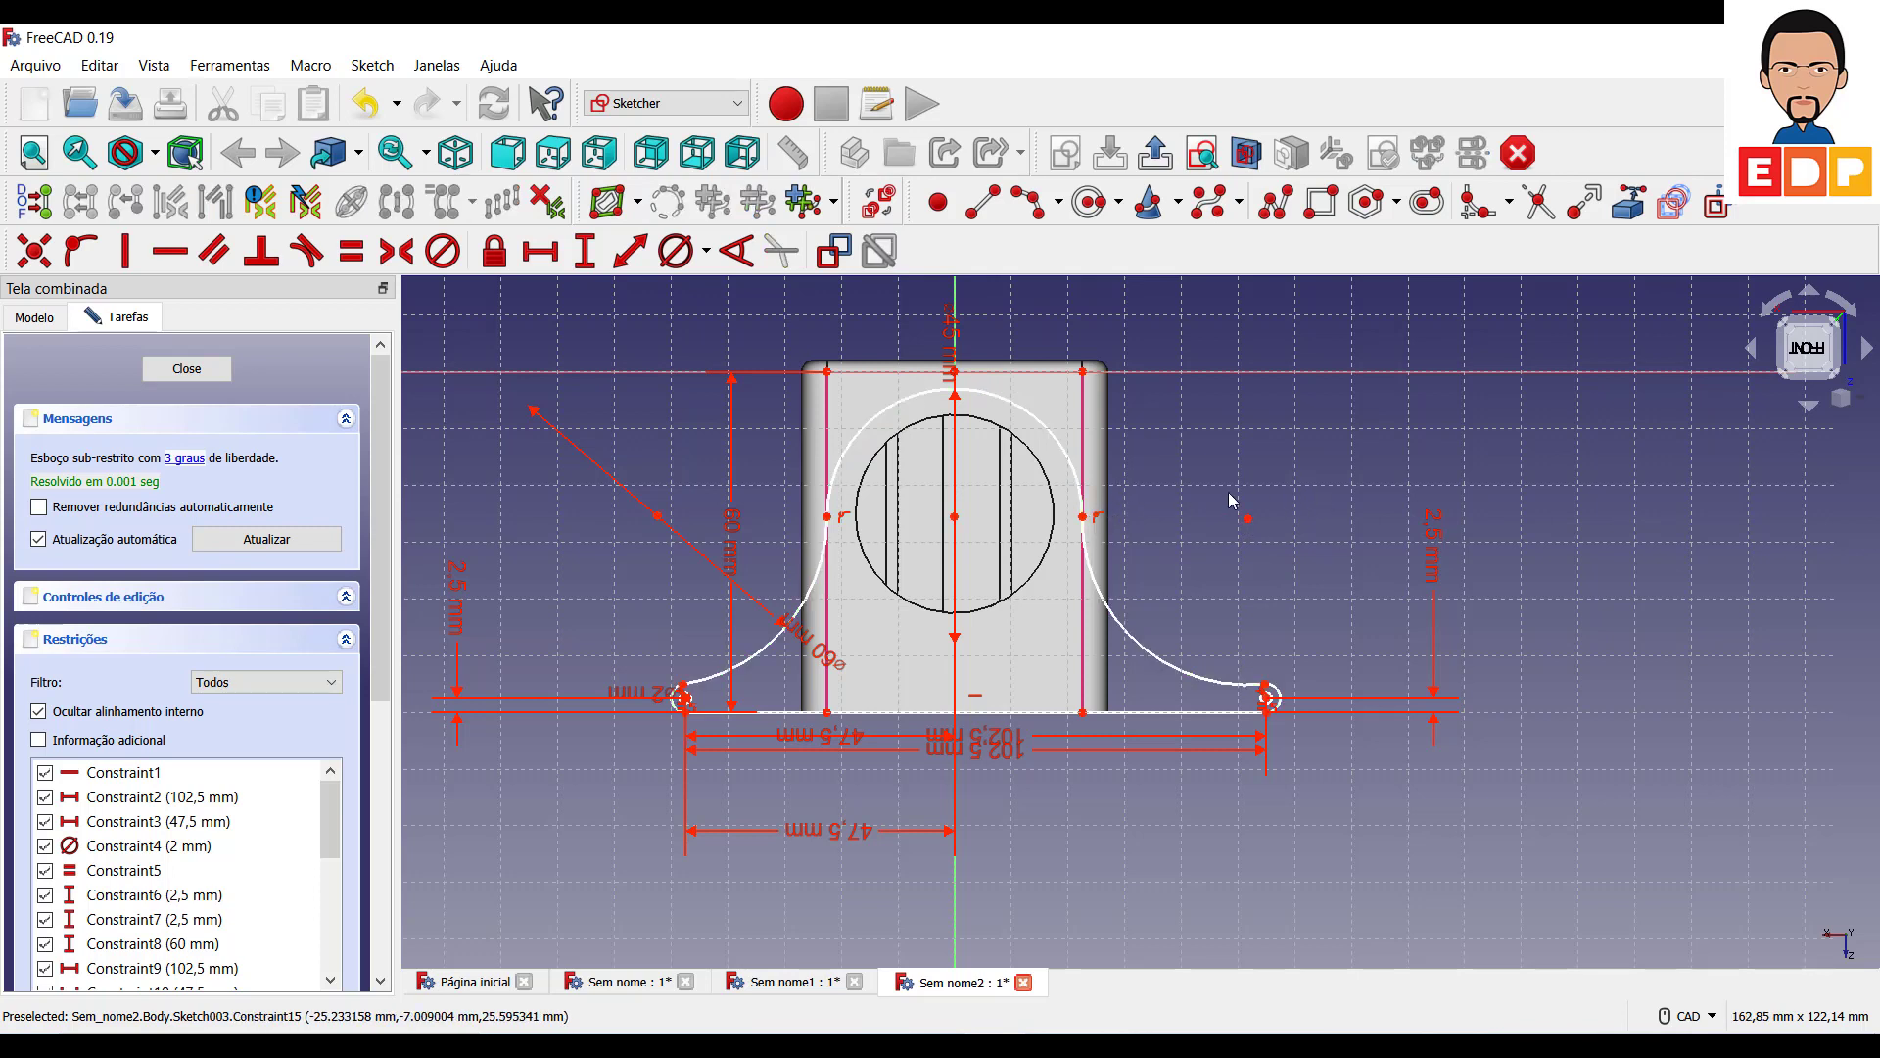
click(1098, 518)
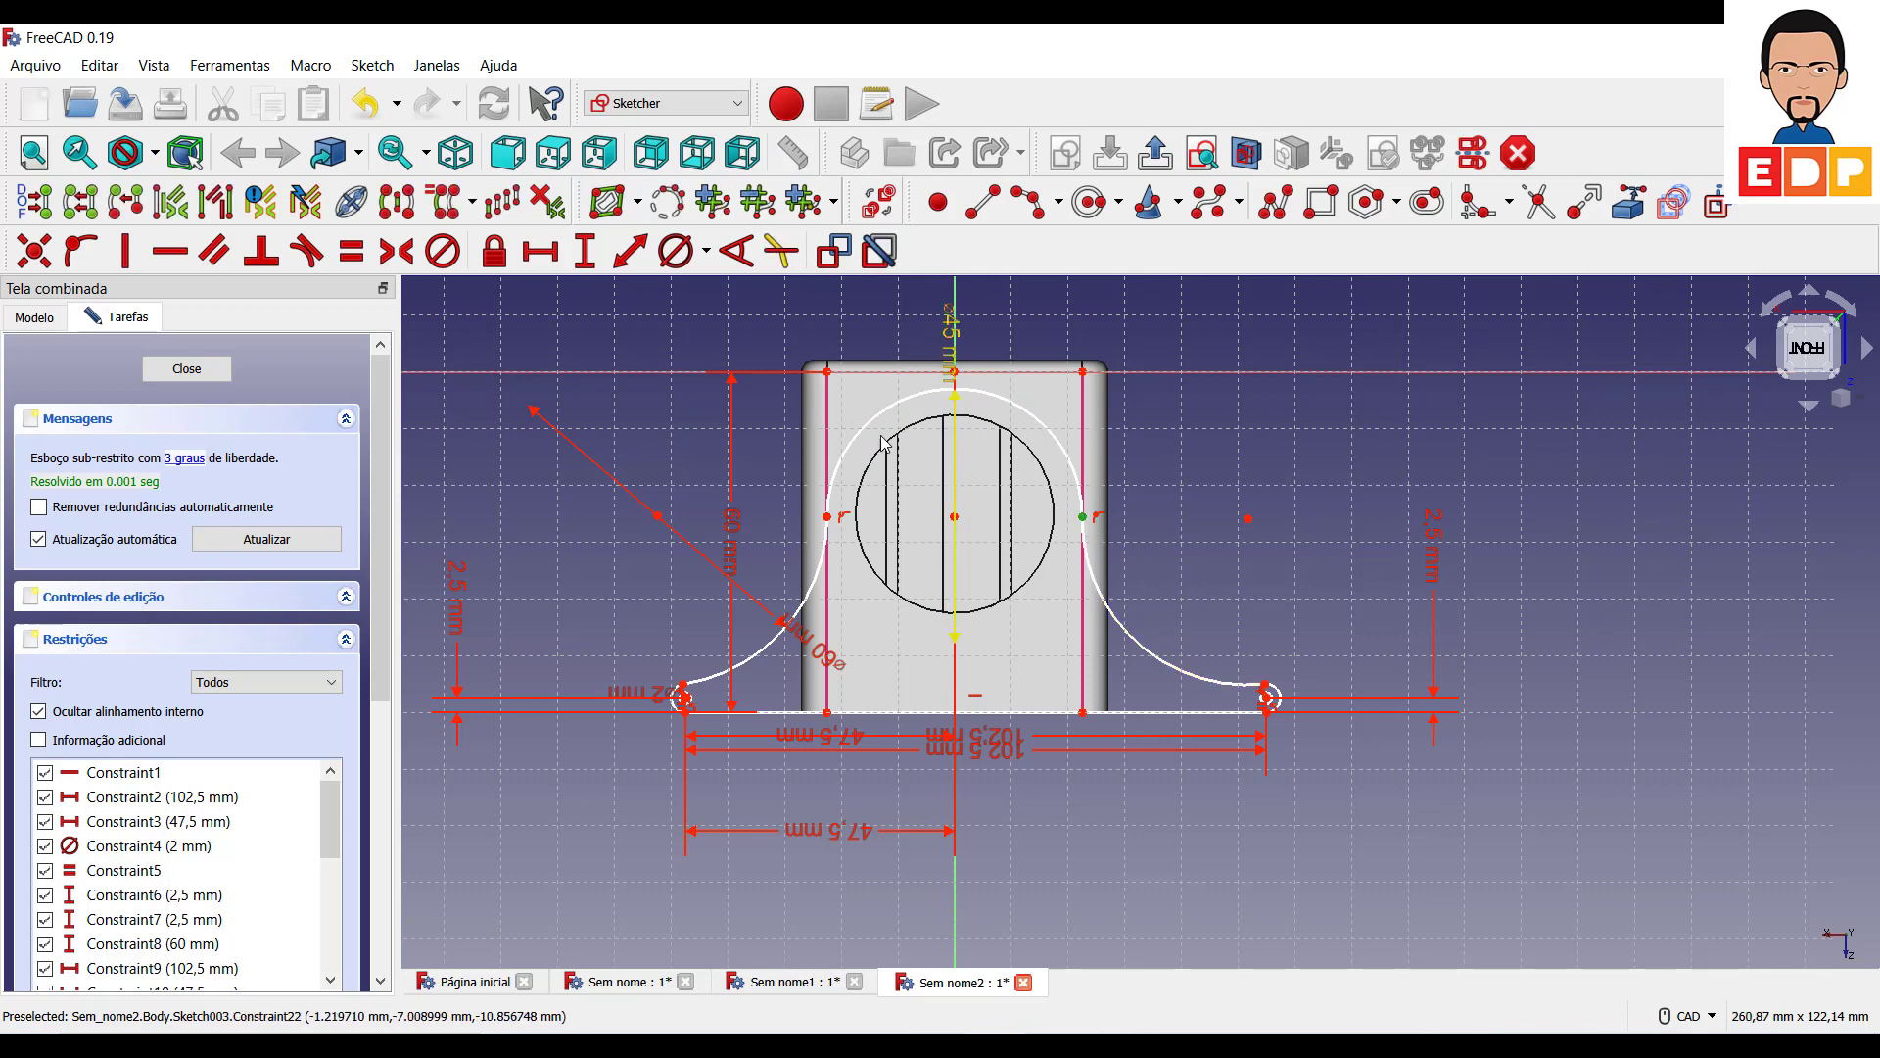
click(1330, 456)
click(592, 263)
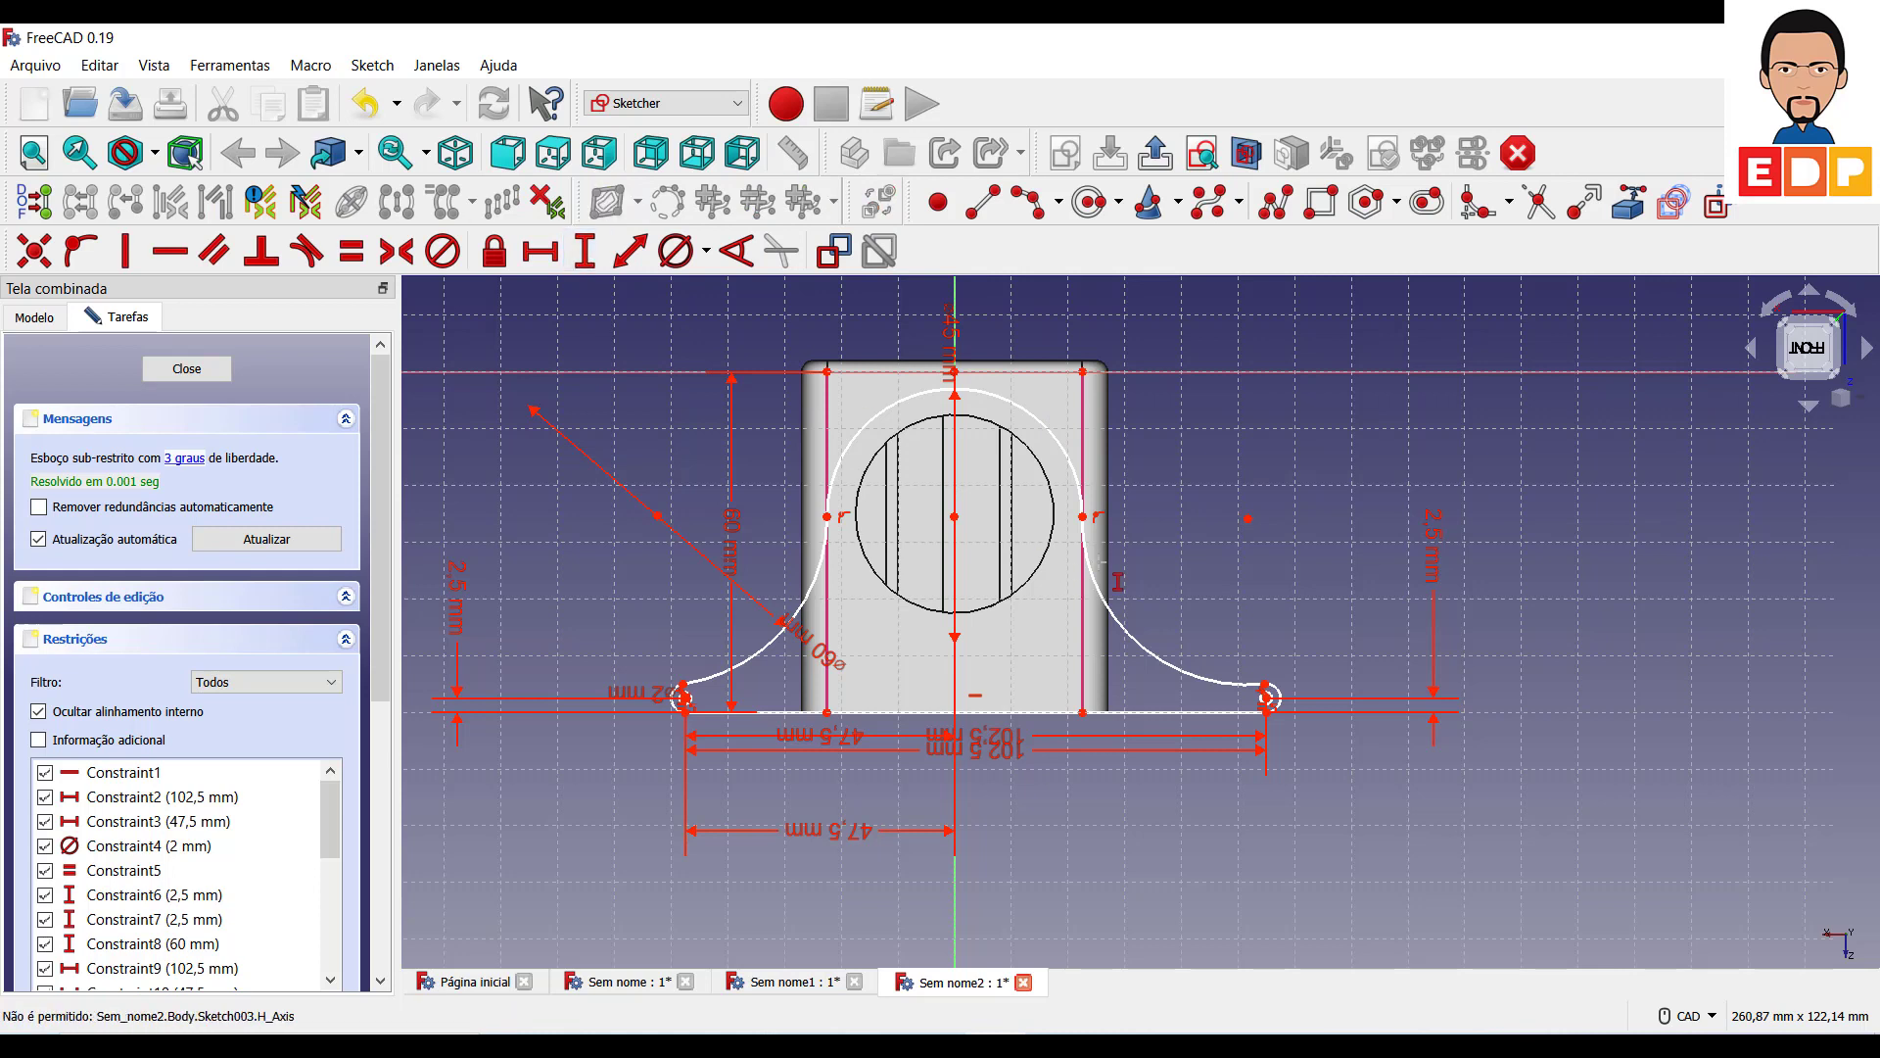
click(1087, 519)
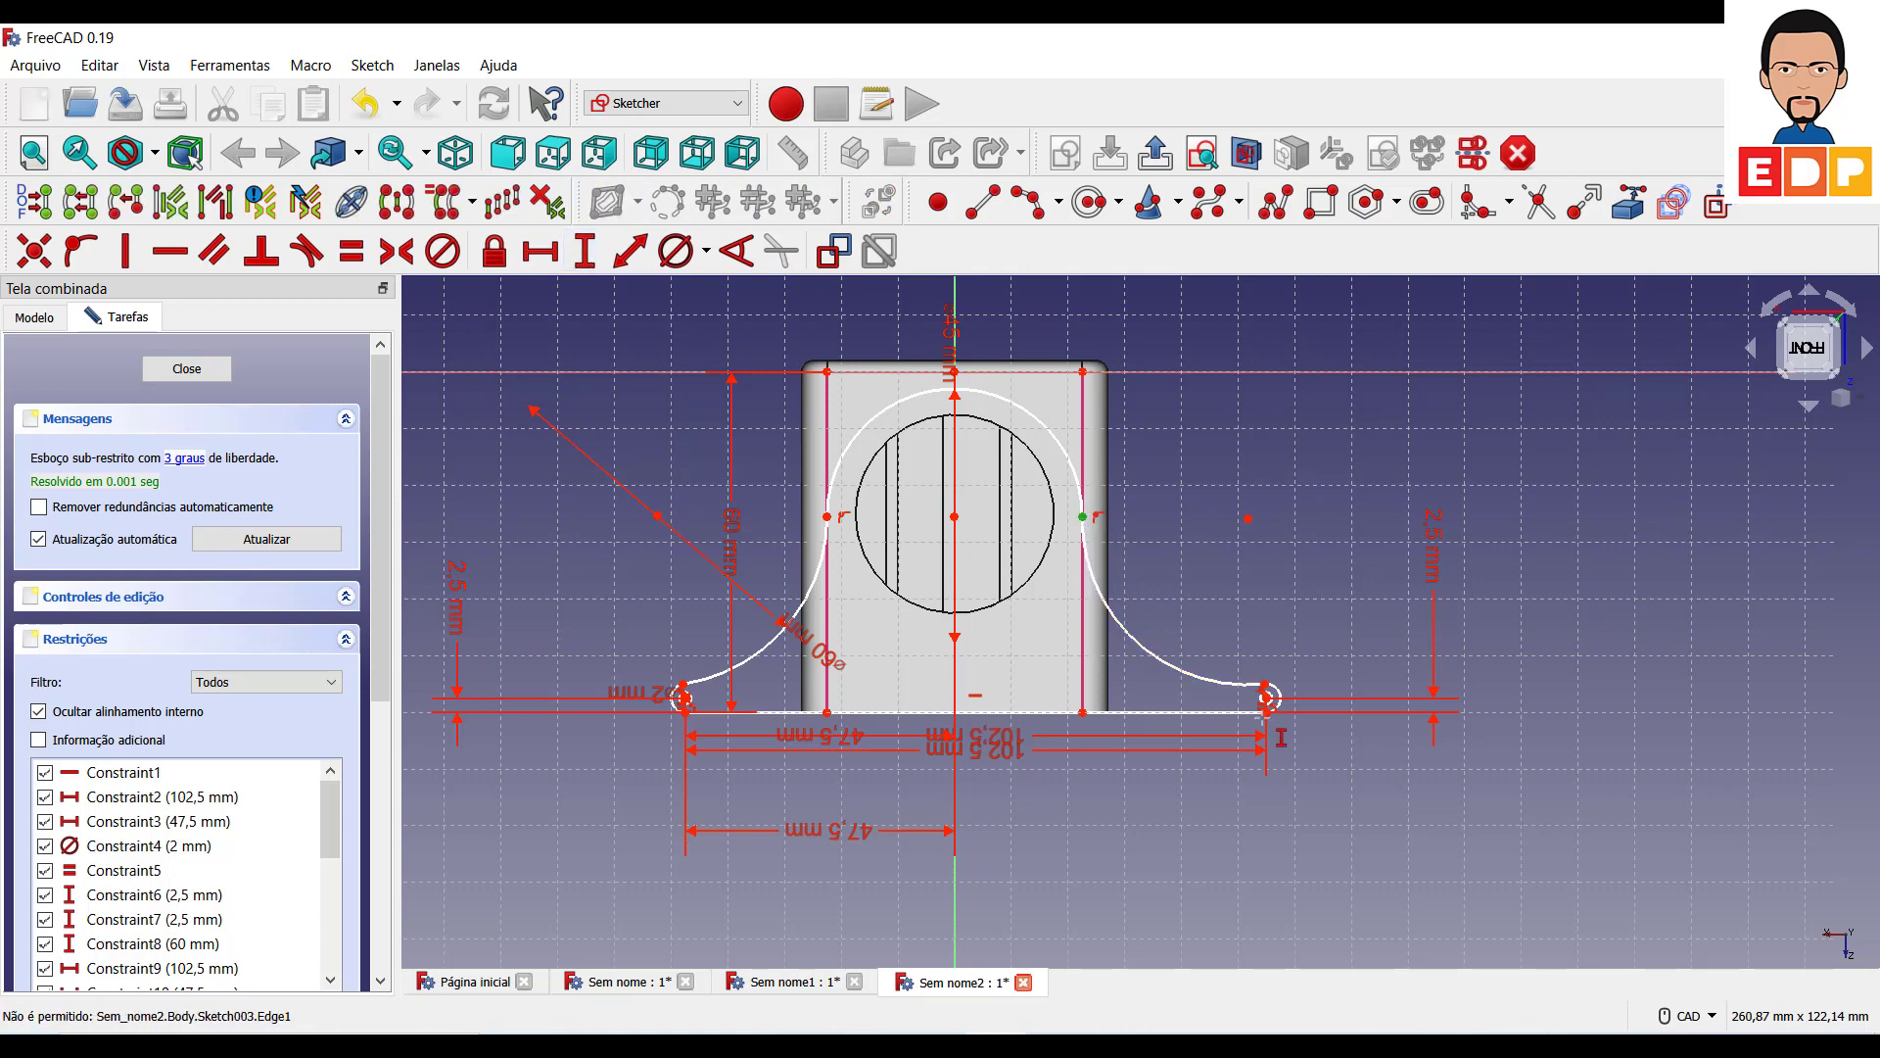
click(1083, 713)
text(35)
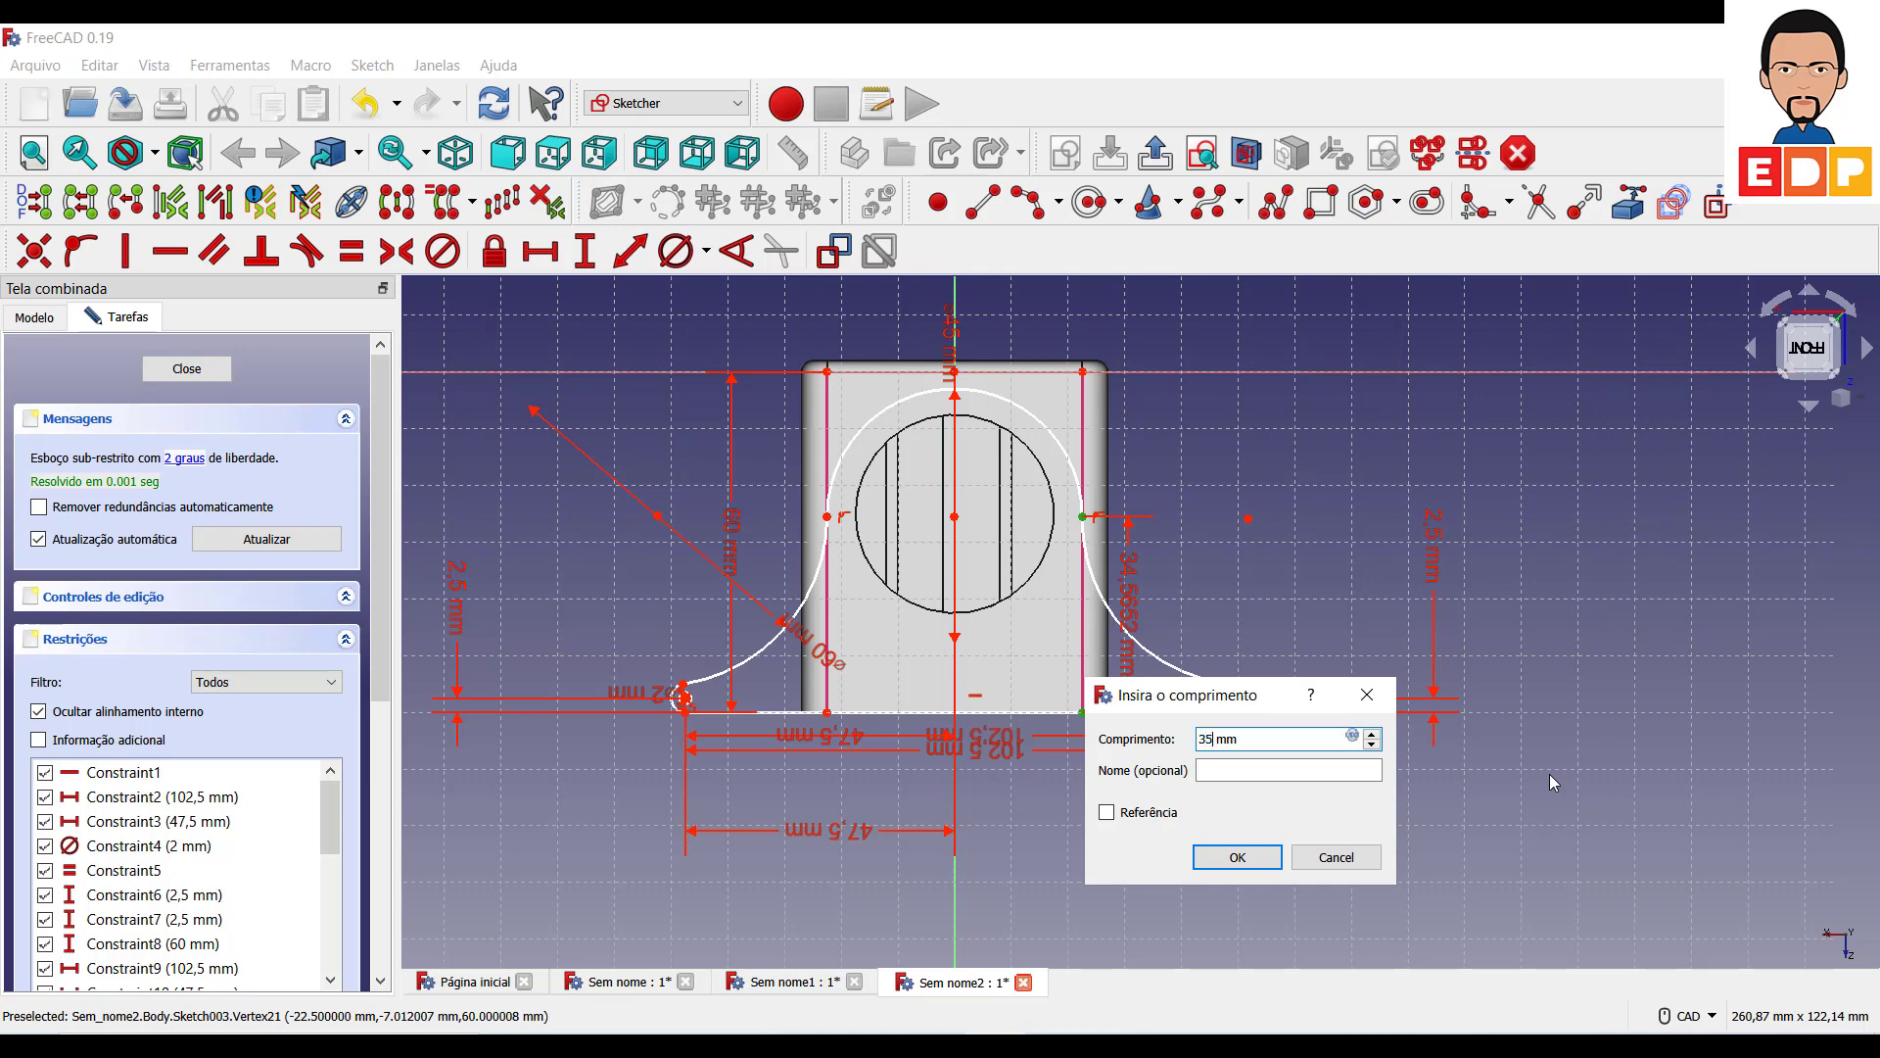
key(Return)
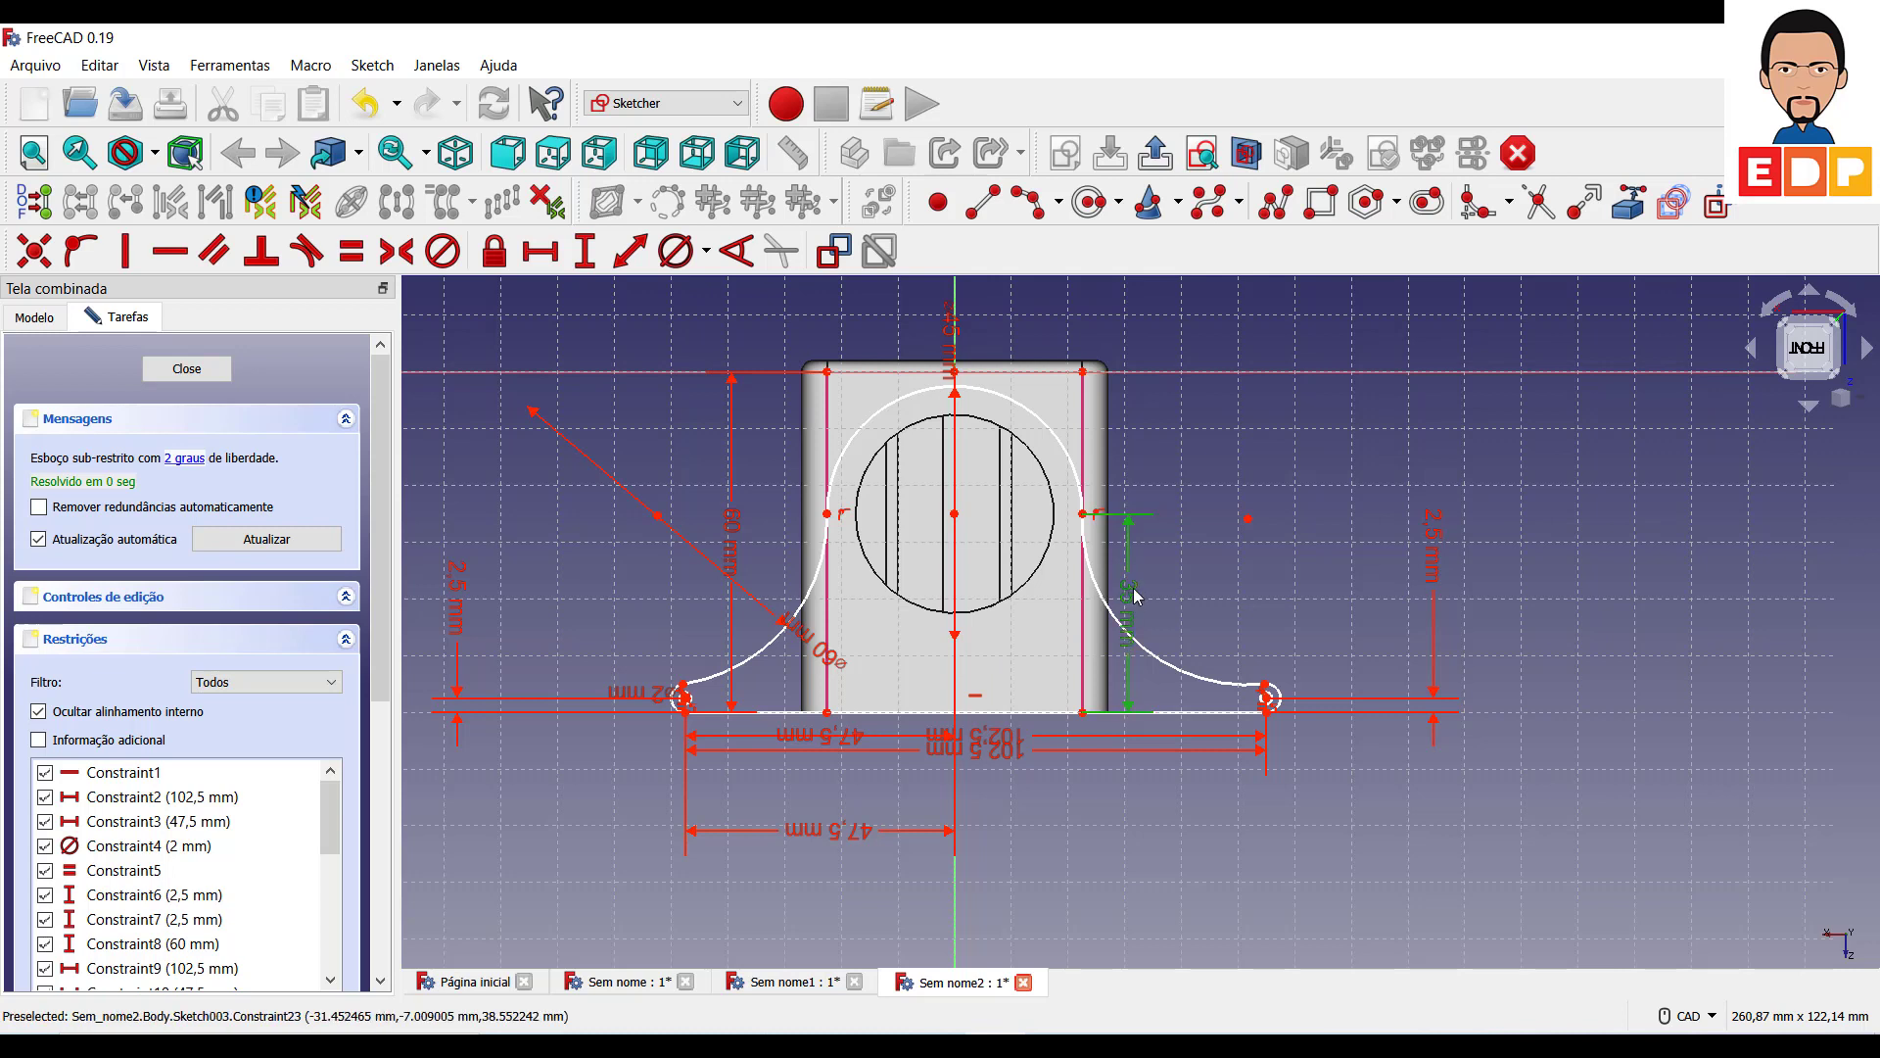
Adjust that height through 45 and 40 mm to a final 37,5 mm.
double_click(1133, 605)
text(45)
key(Return)
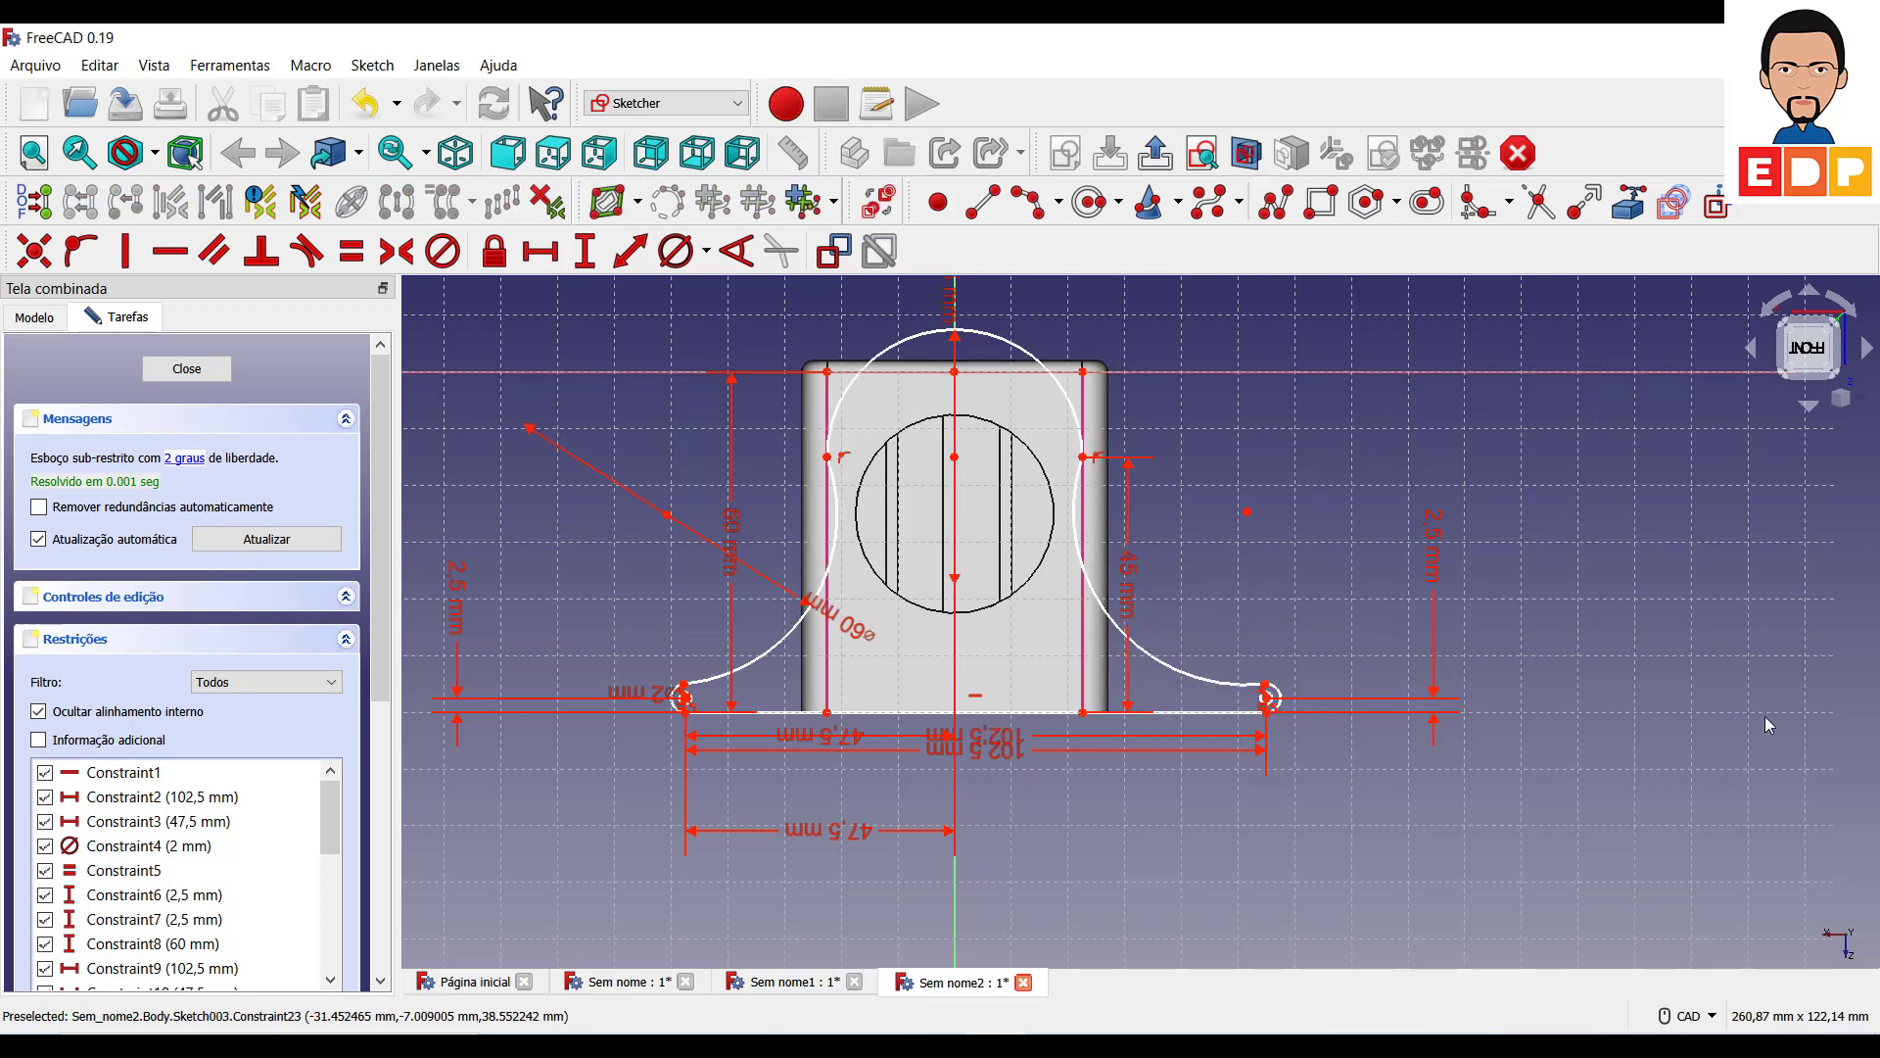
double_click(1130, 548)
text(40)
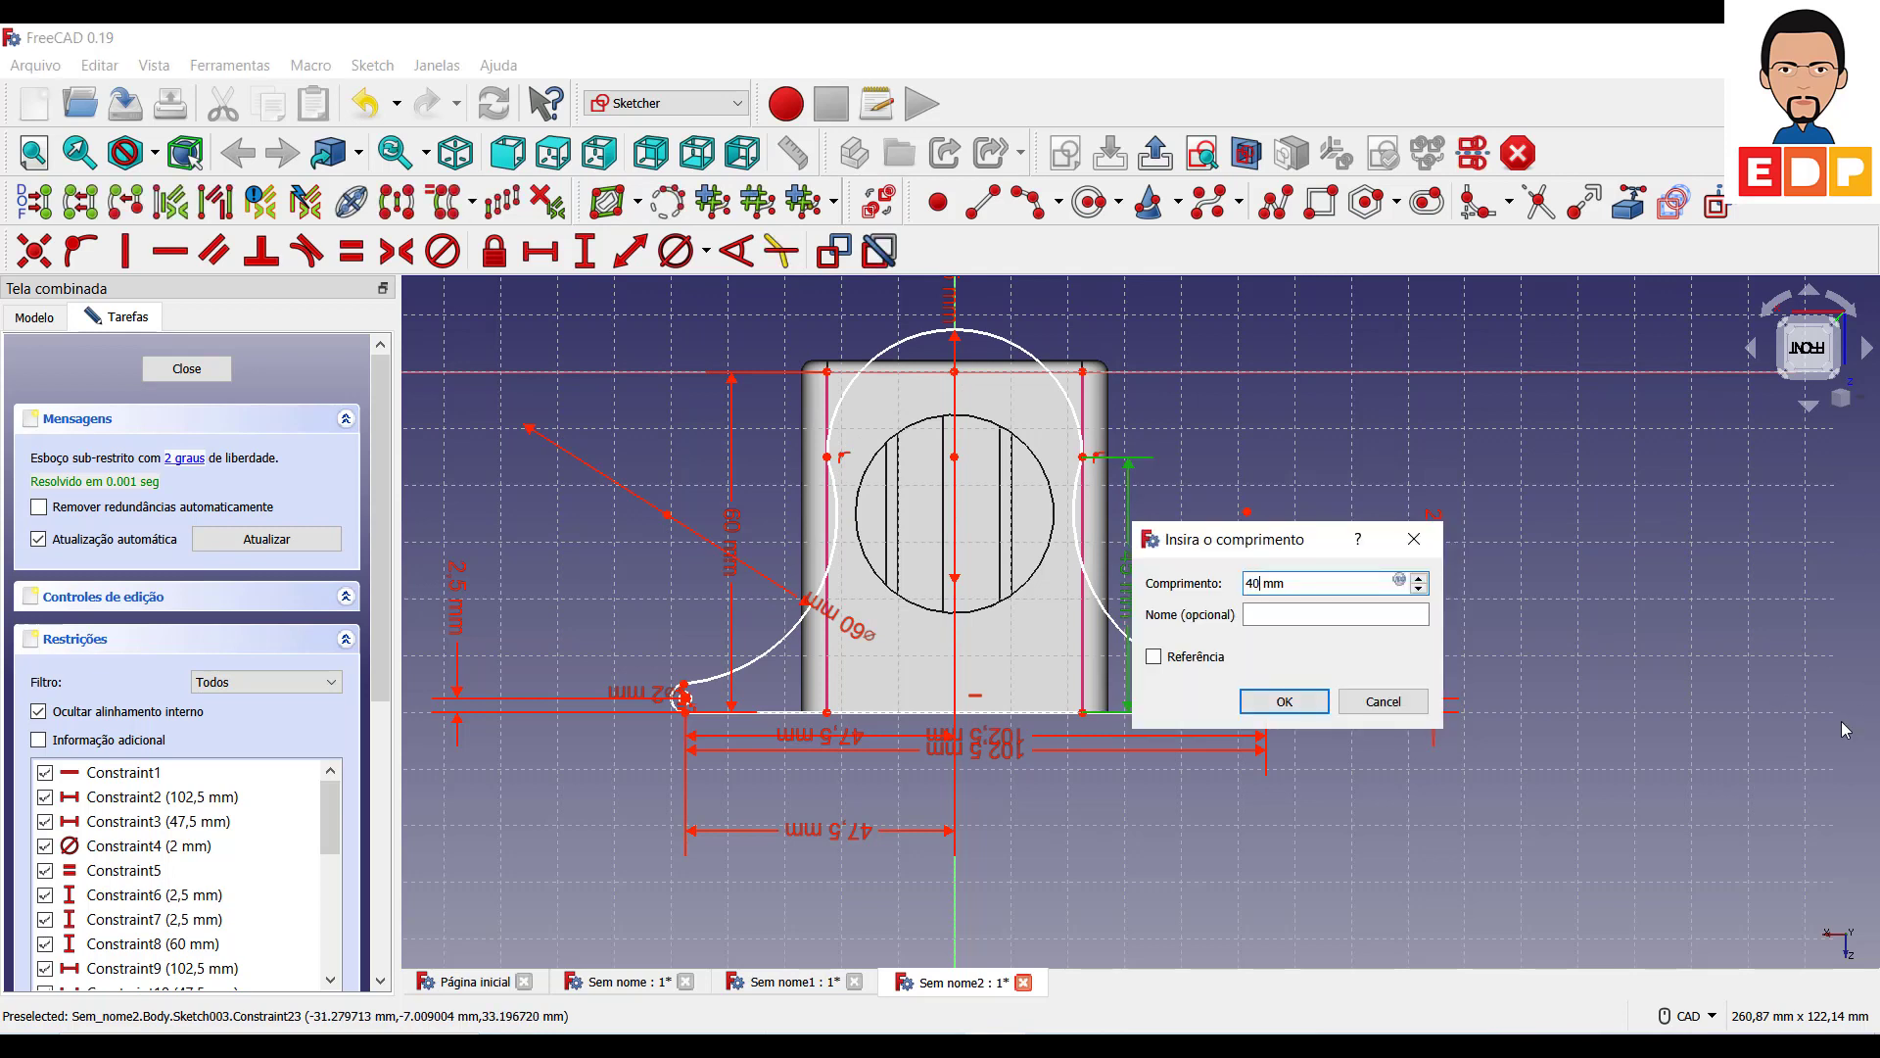
key(Return)
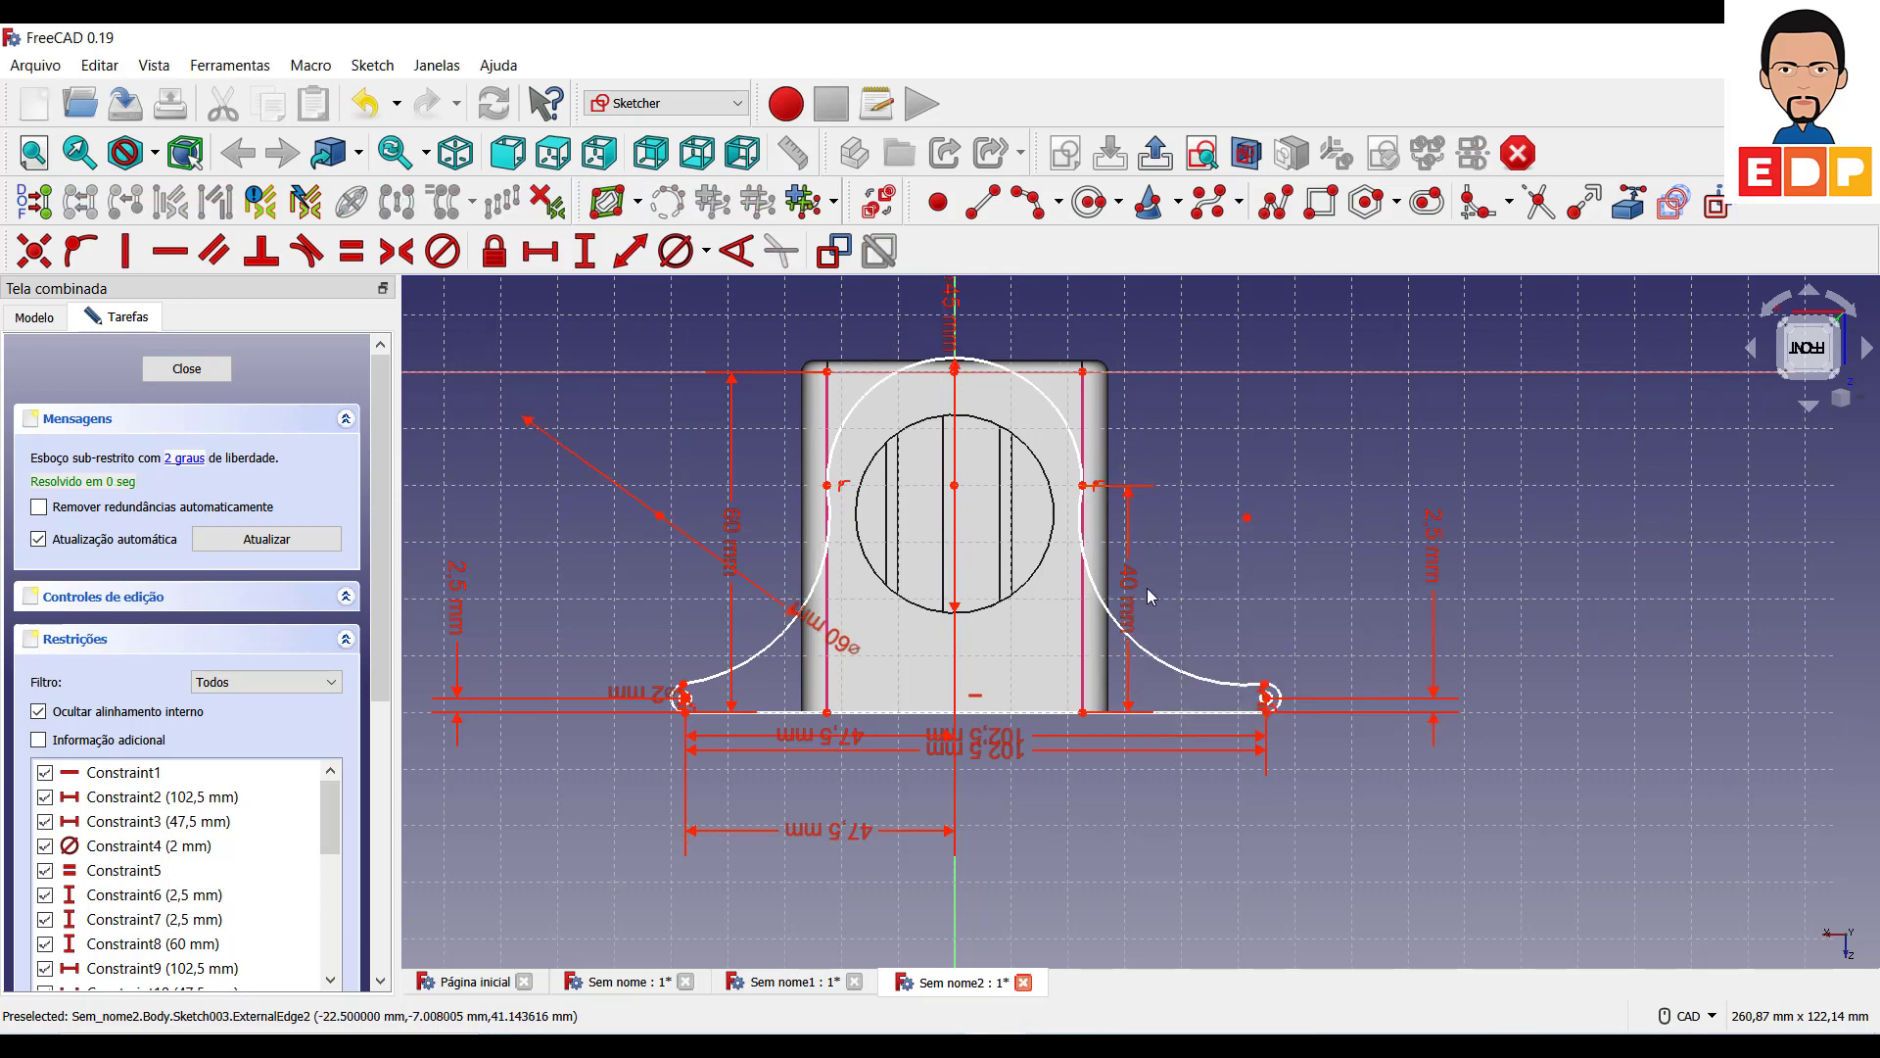
double_click(1131, 583)
text(37,5)
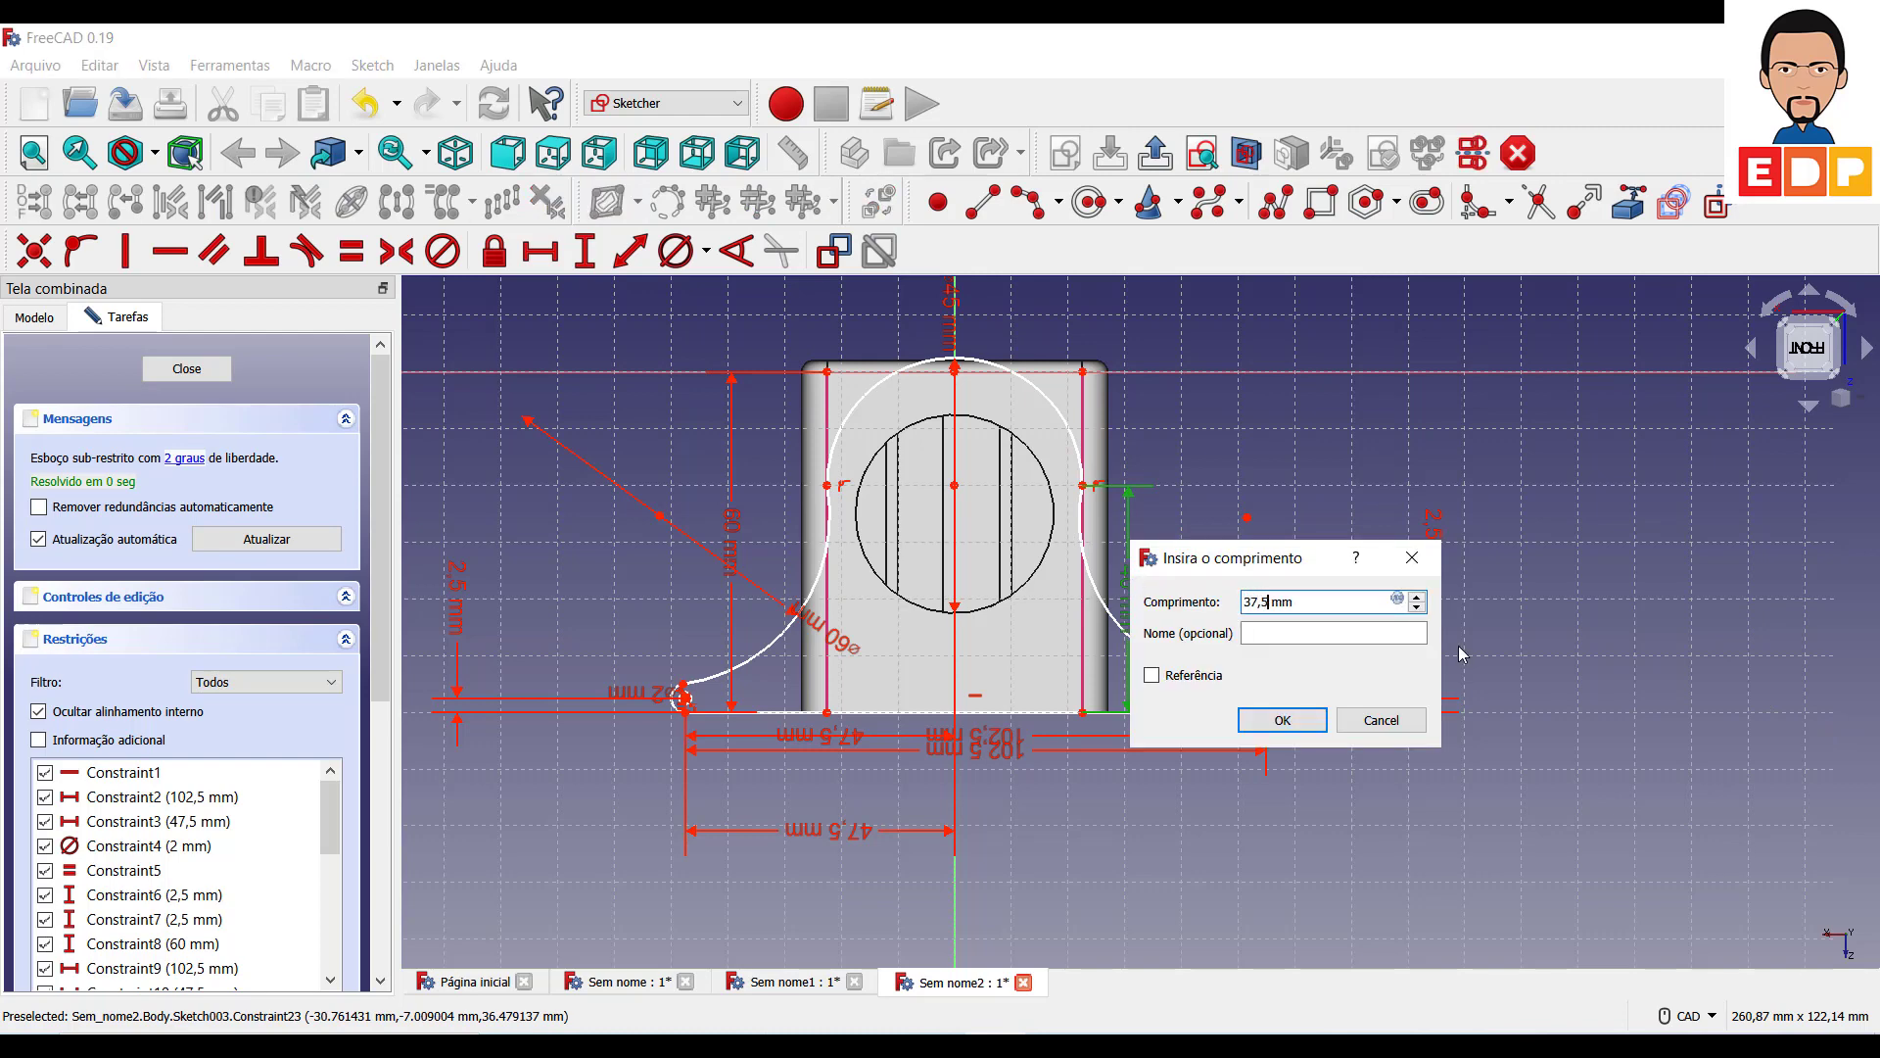
key(Return)
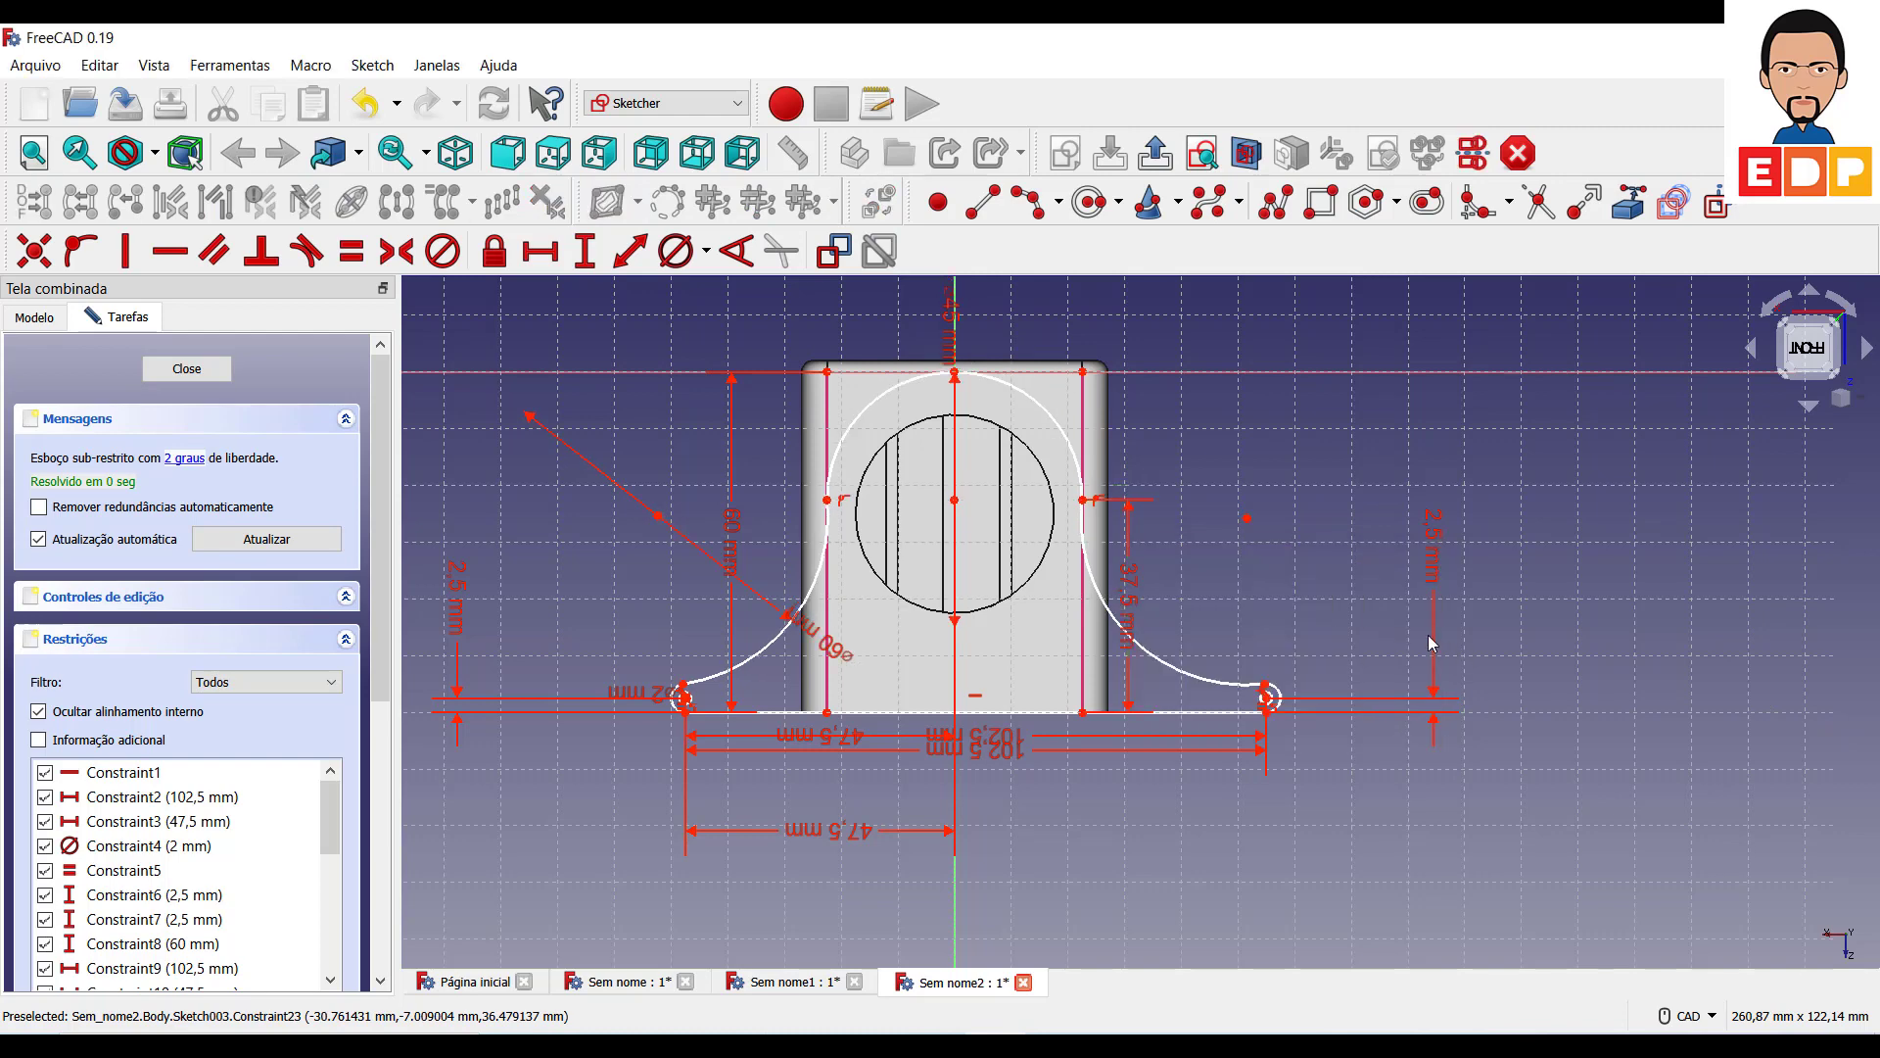
Highlight the still-unconstrained geometry and drag the free point to test its freedom.
scroll(1183, 461, up, 2)
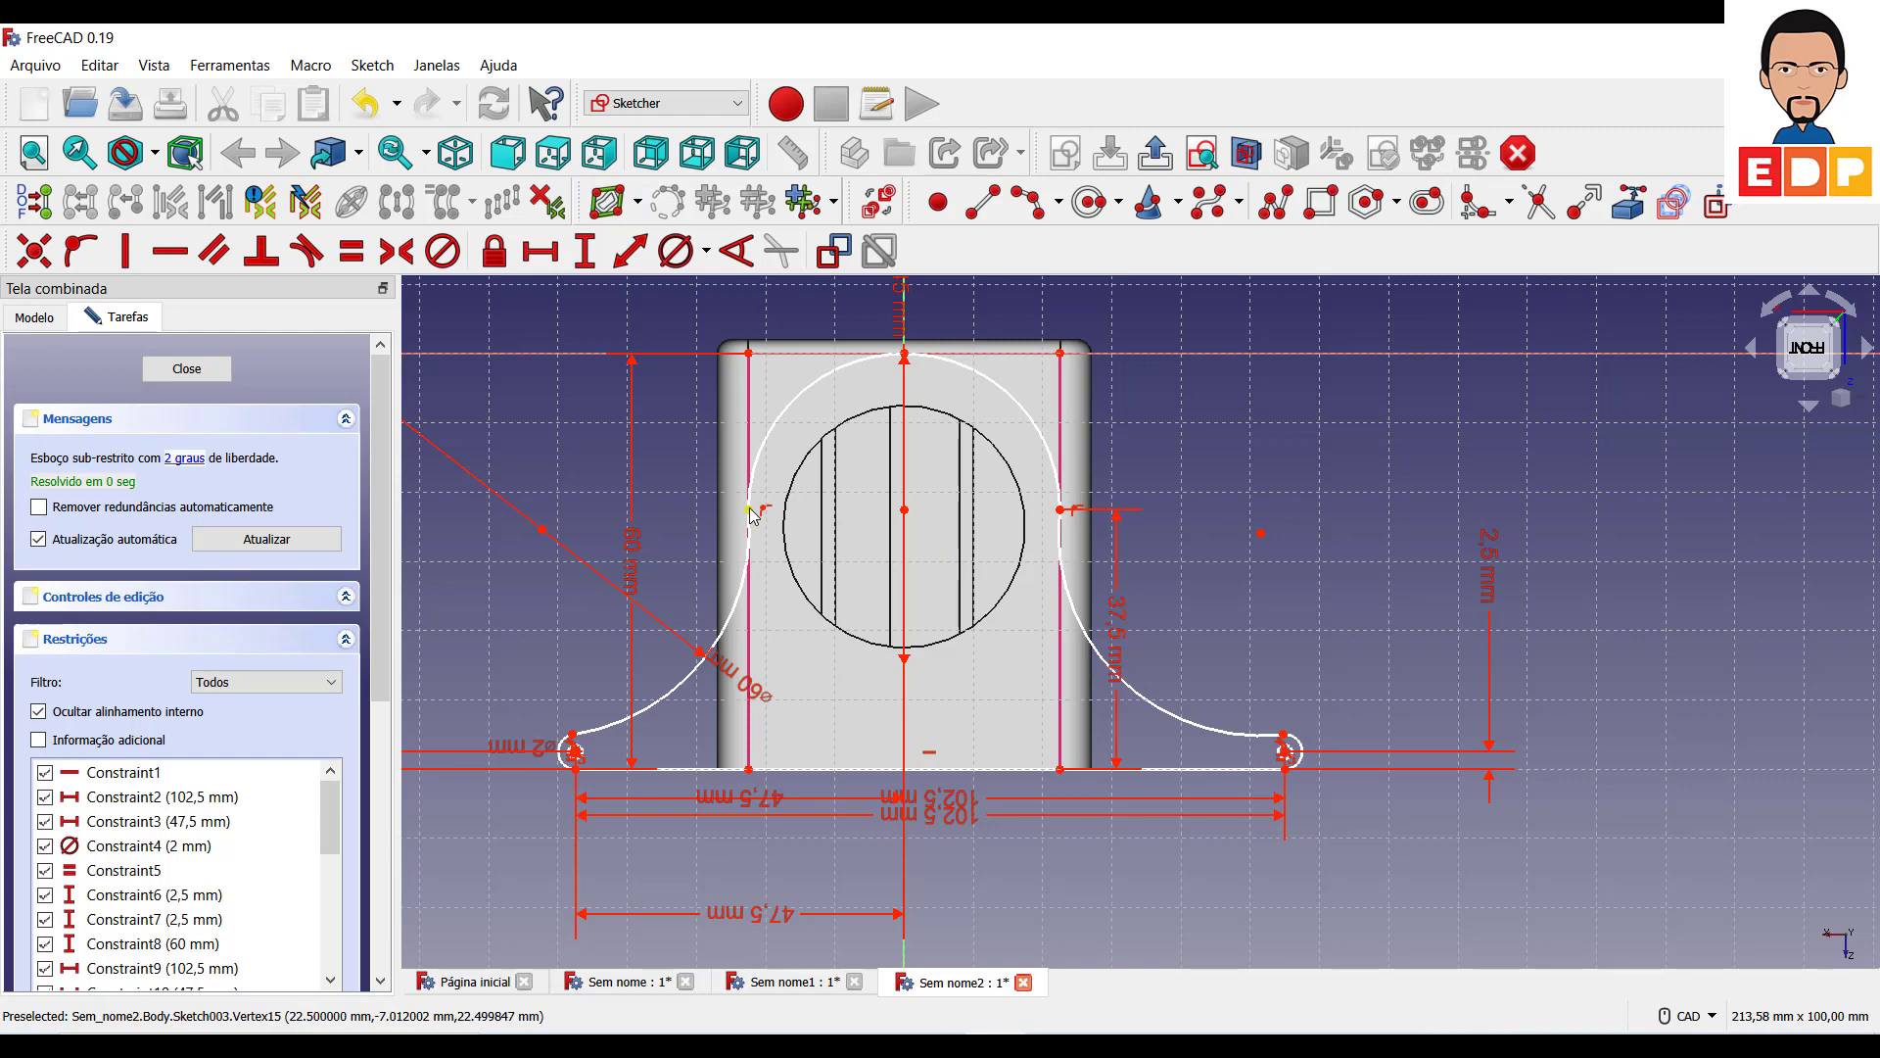
drag(749, 510, 752, 535)
scroll(769, 540, down, 2)
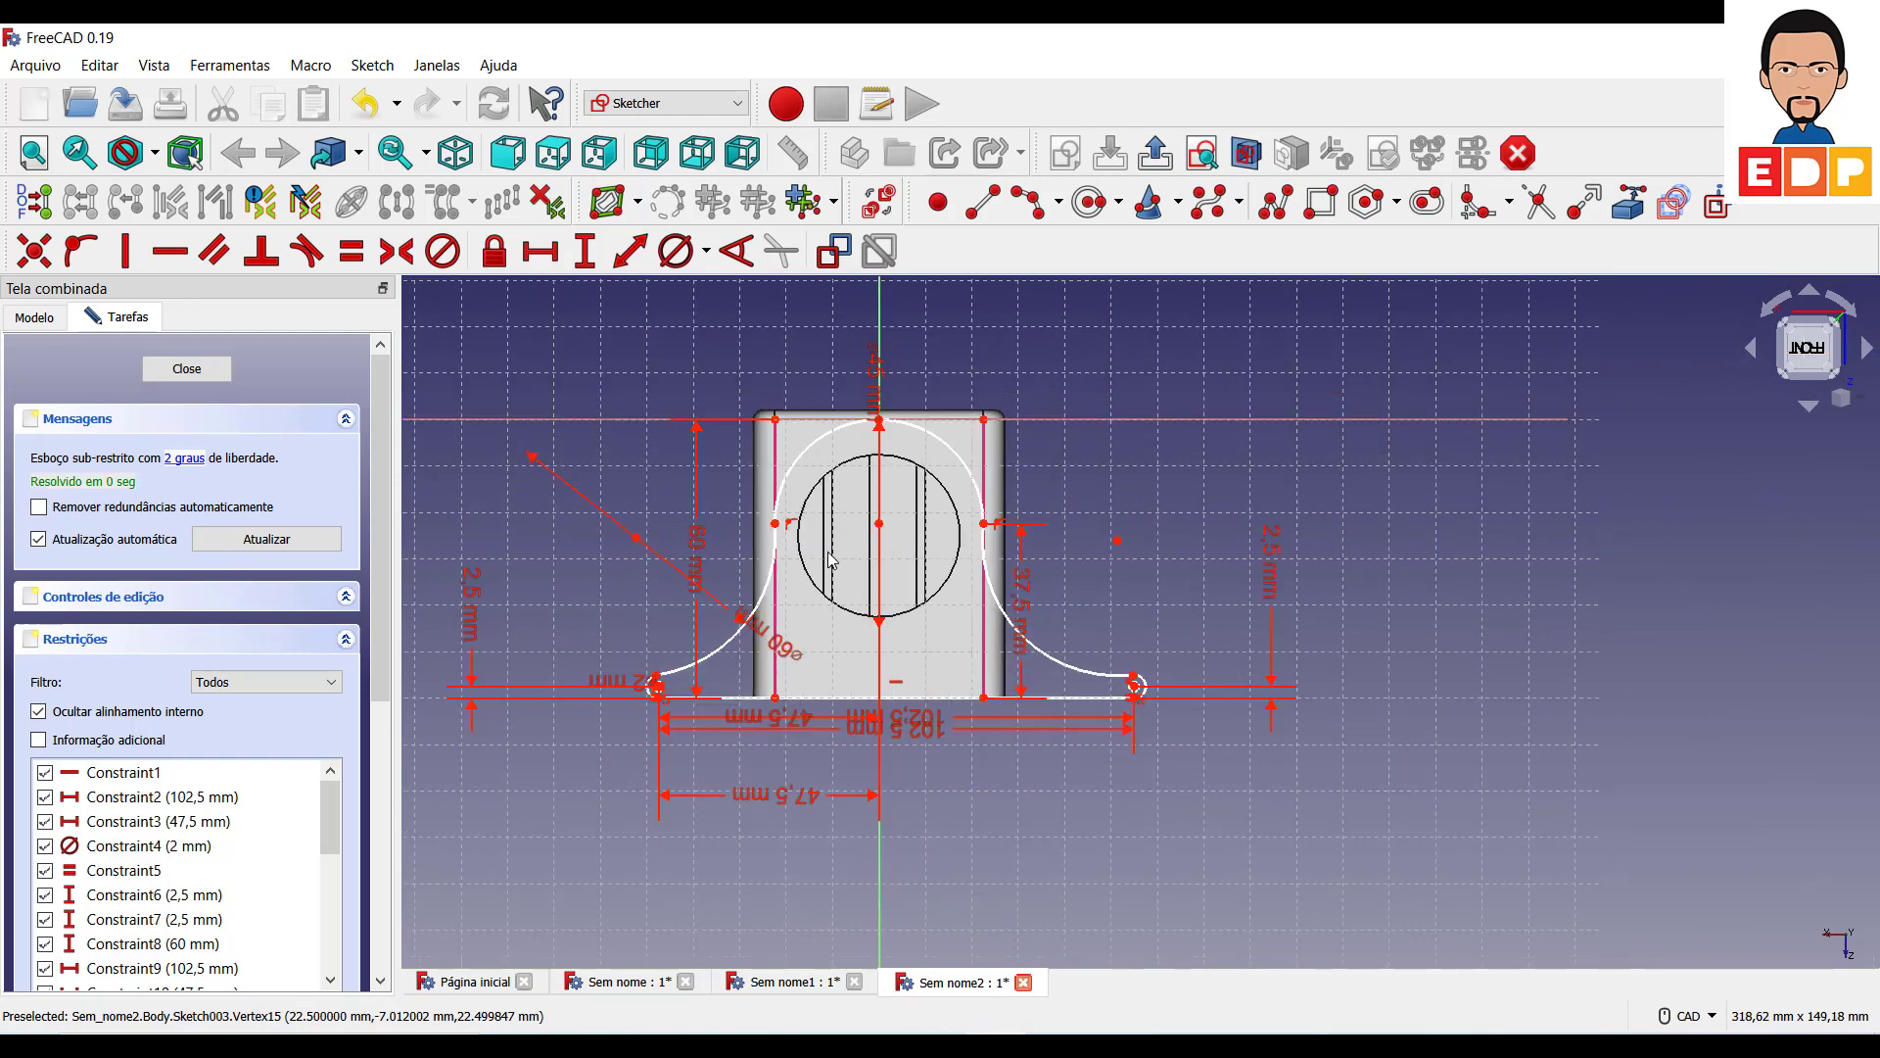
scroll(744, 537, up, 1)
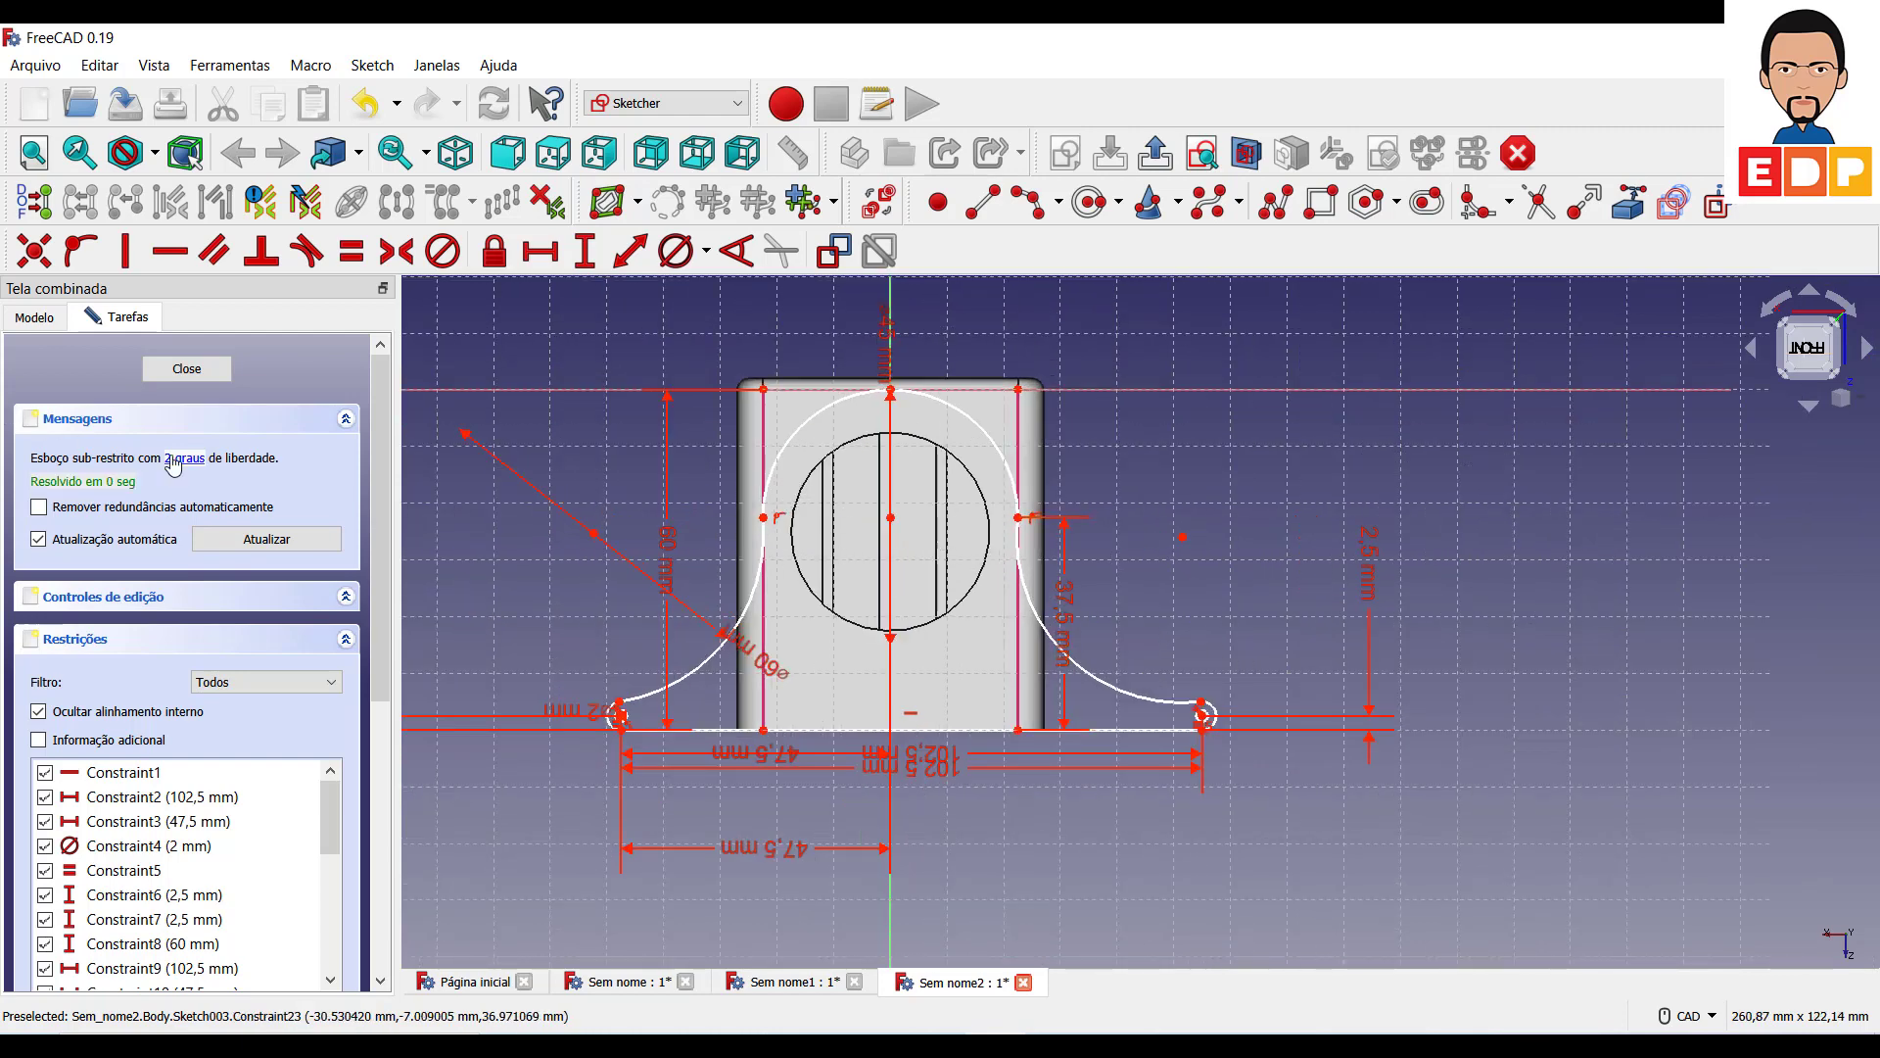
click(174, 459)
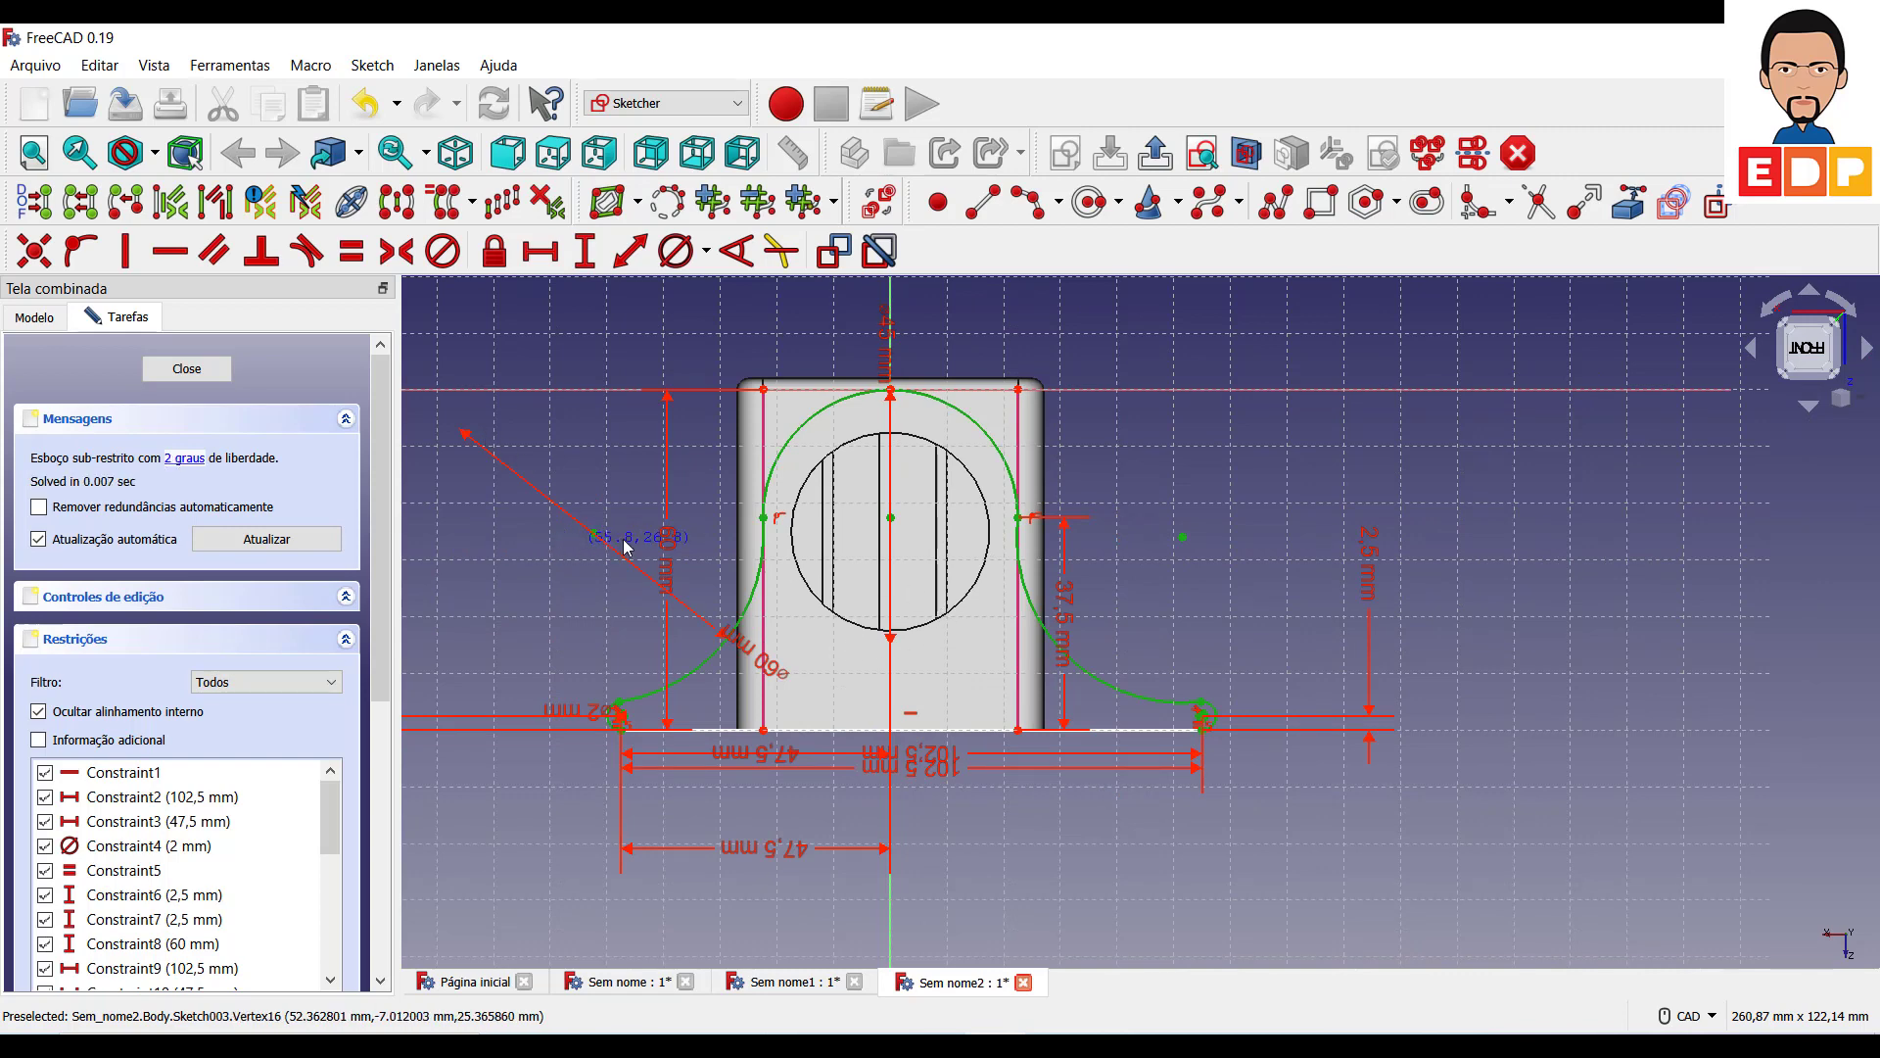
key(Escape)
drag(1182, 537, 1210, 540)
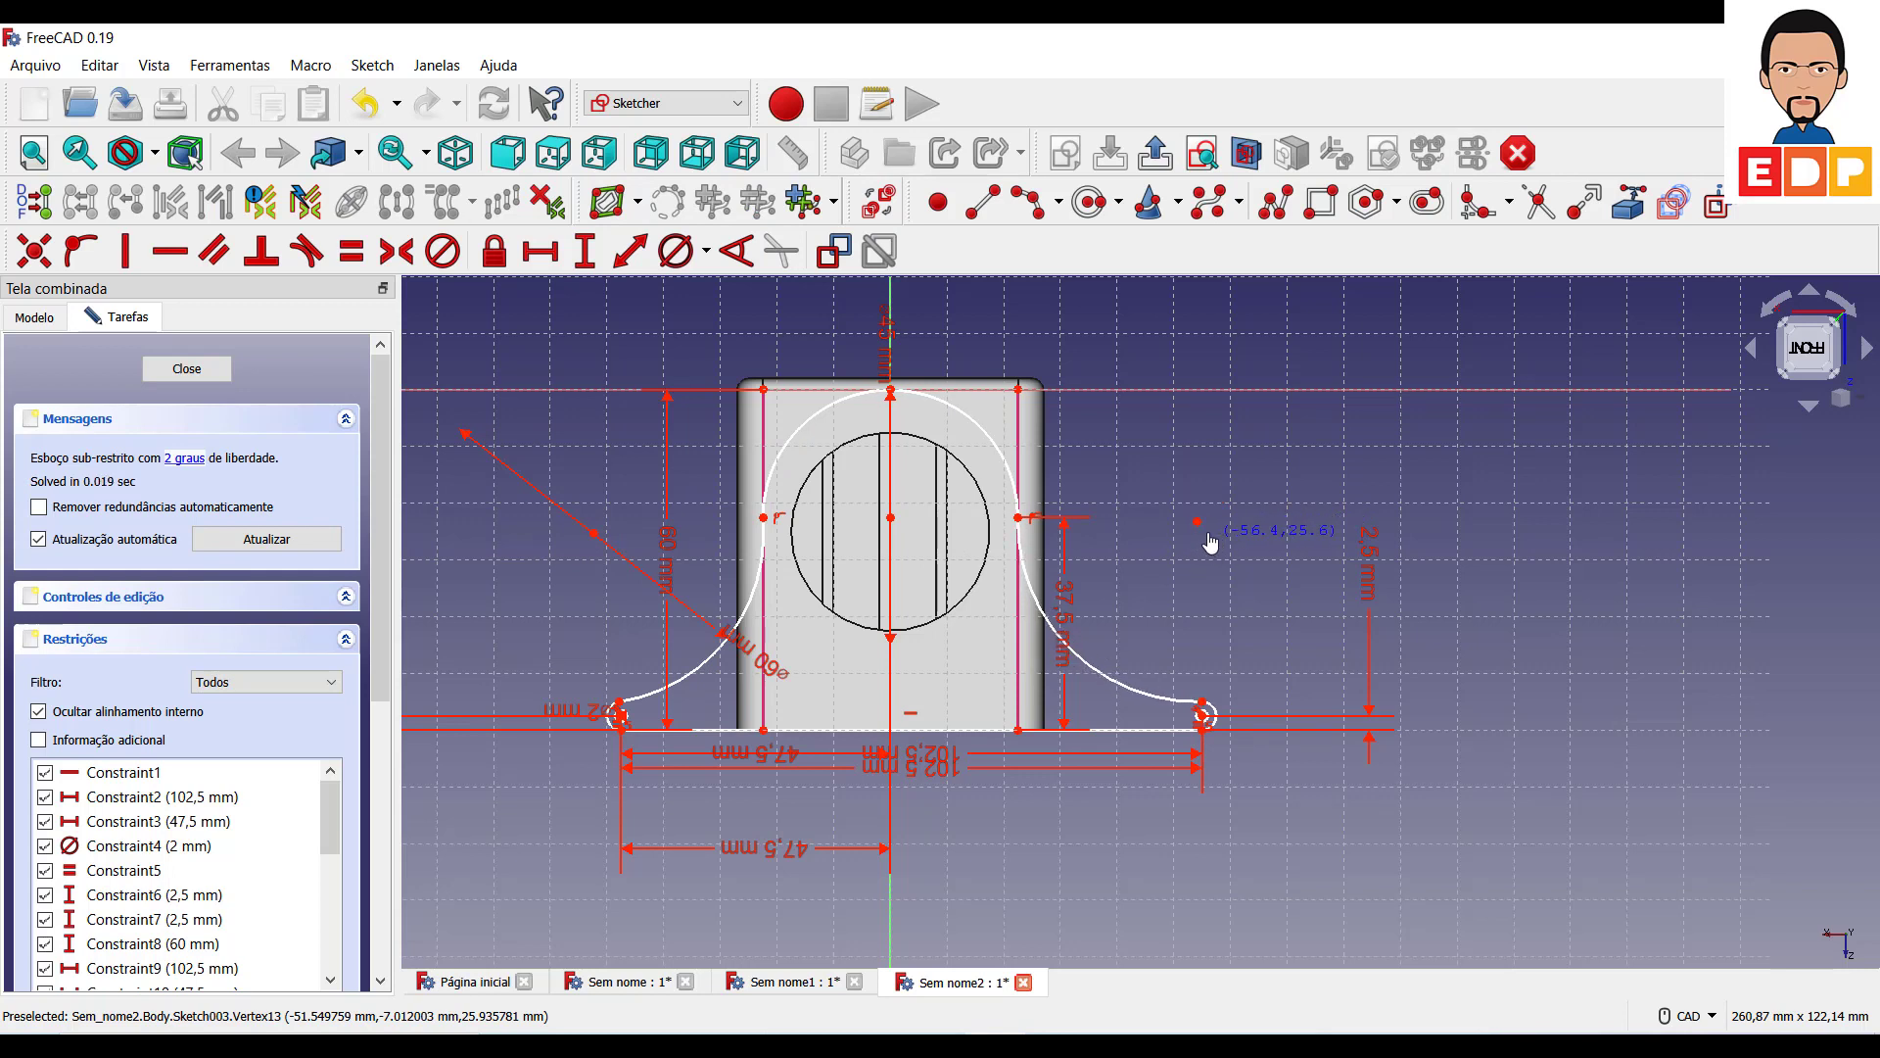
drag(590, 537, 588, 544)
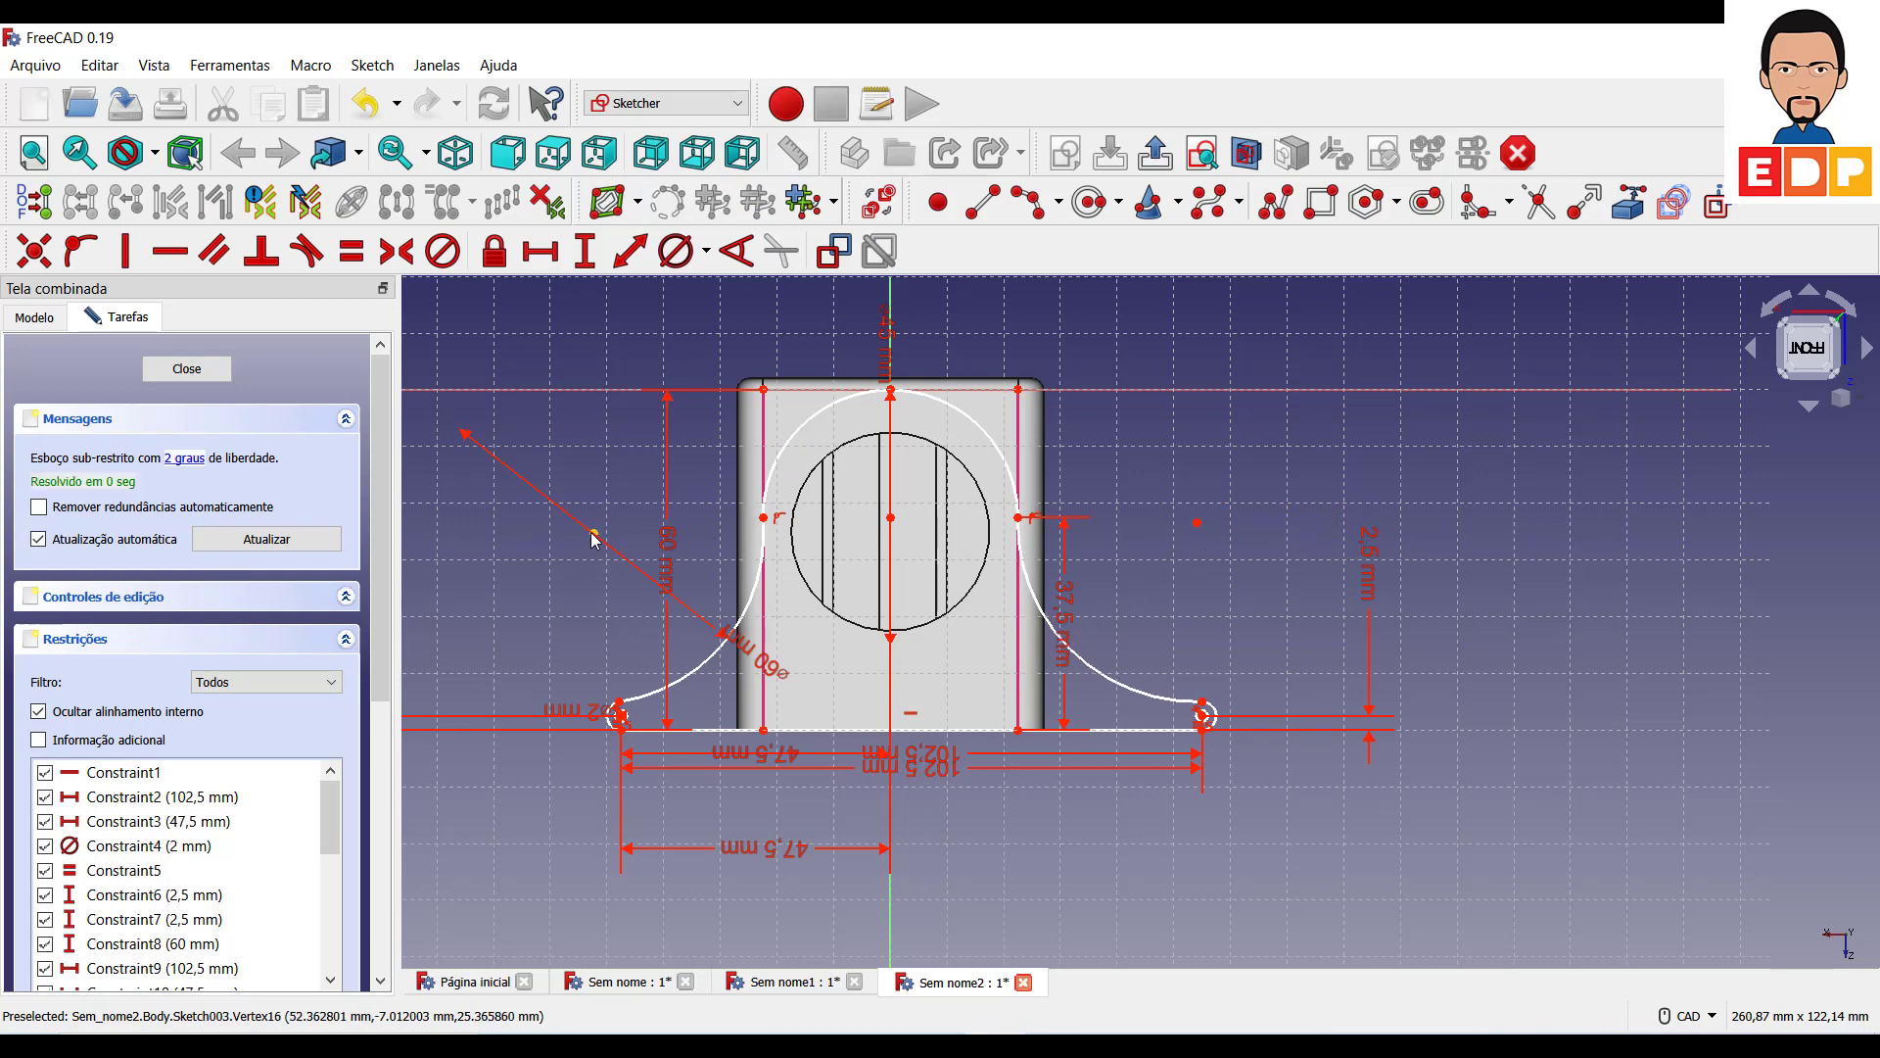
Align the free point with the right arc's end point using a 0 mm horizontal distance.
click(1197, 522)
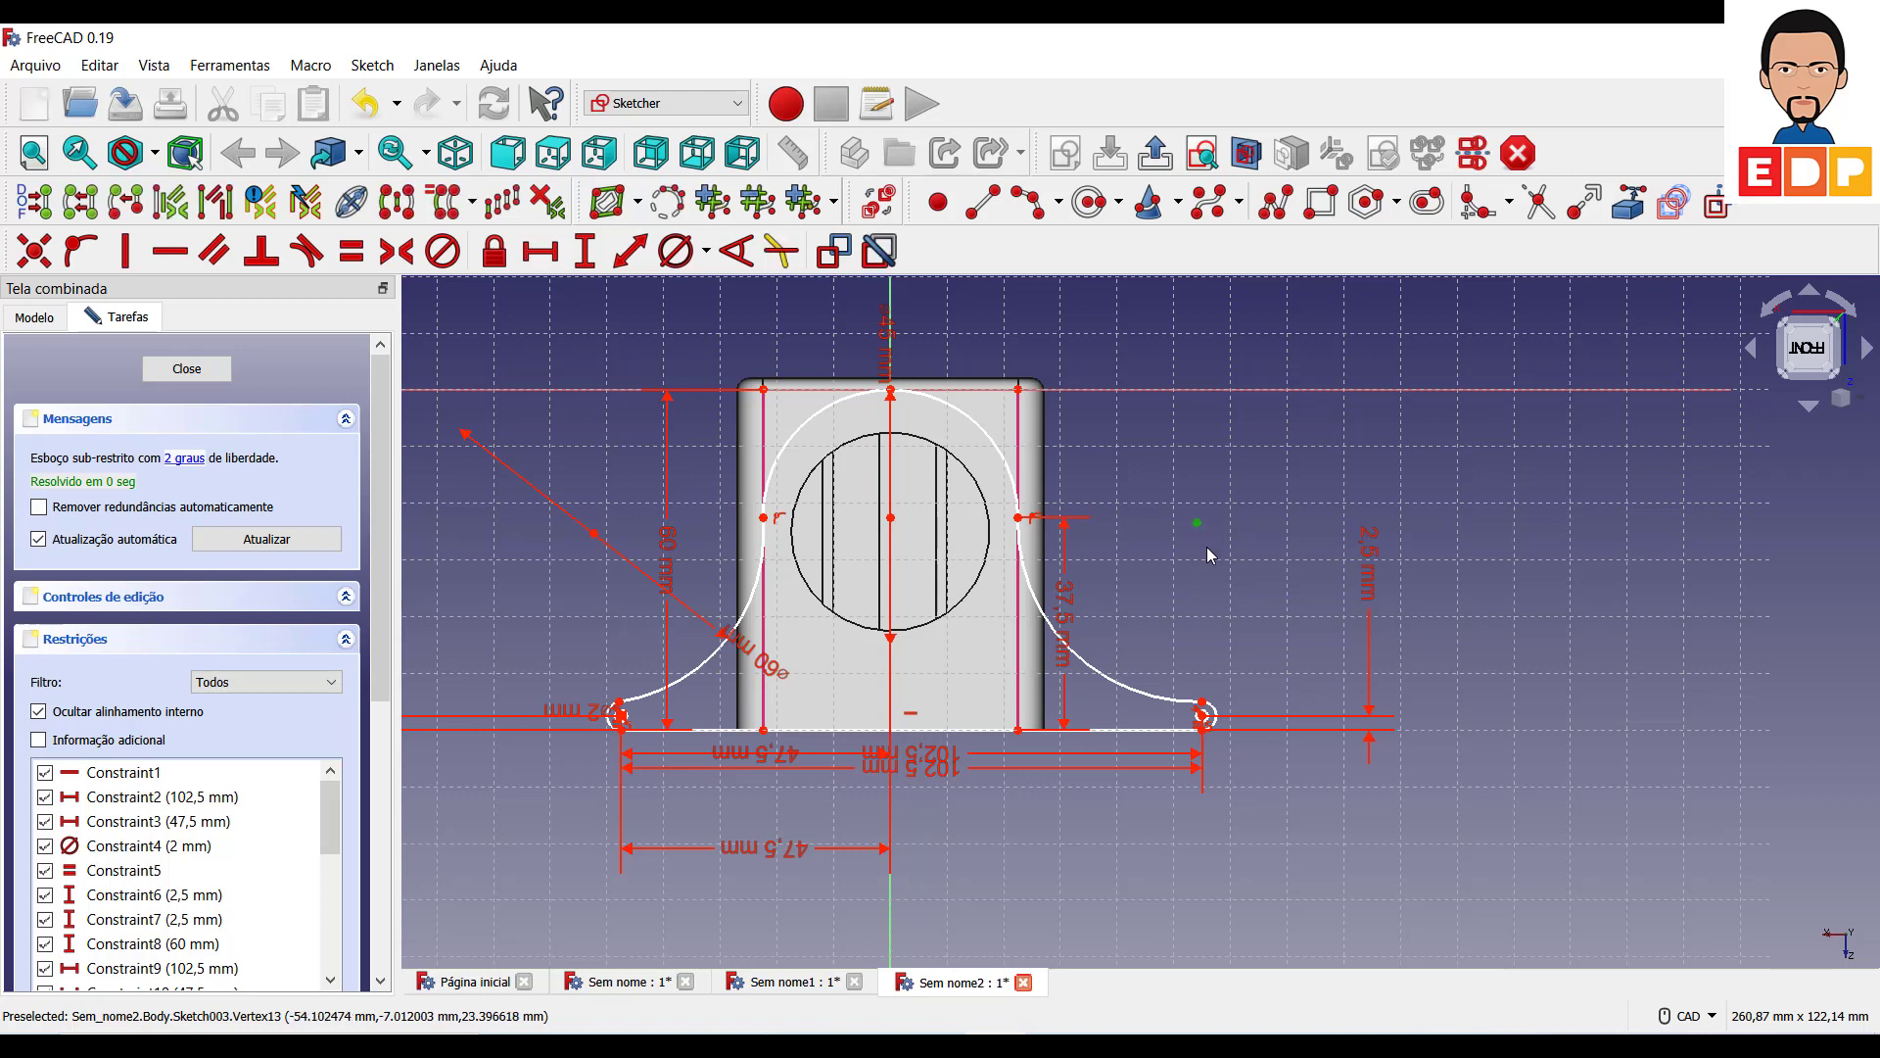
click(1203, 716)
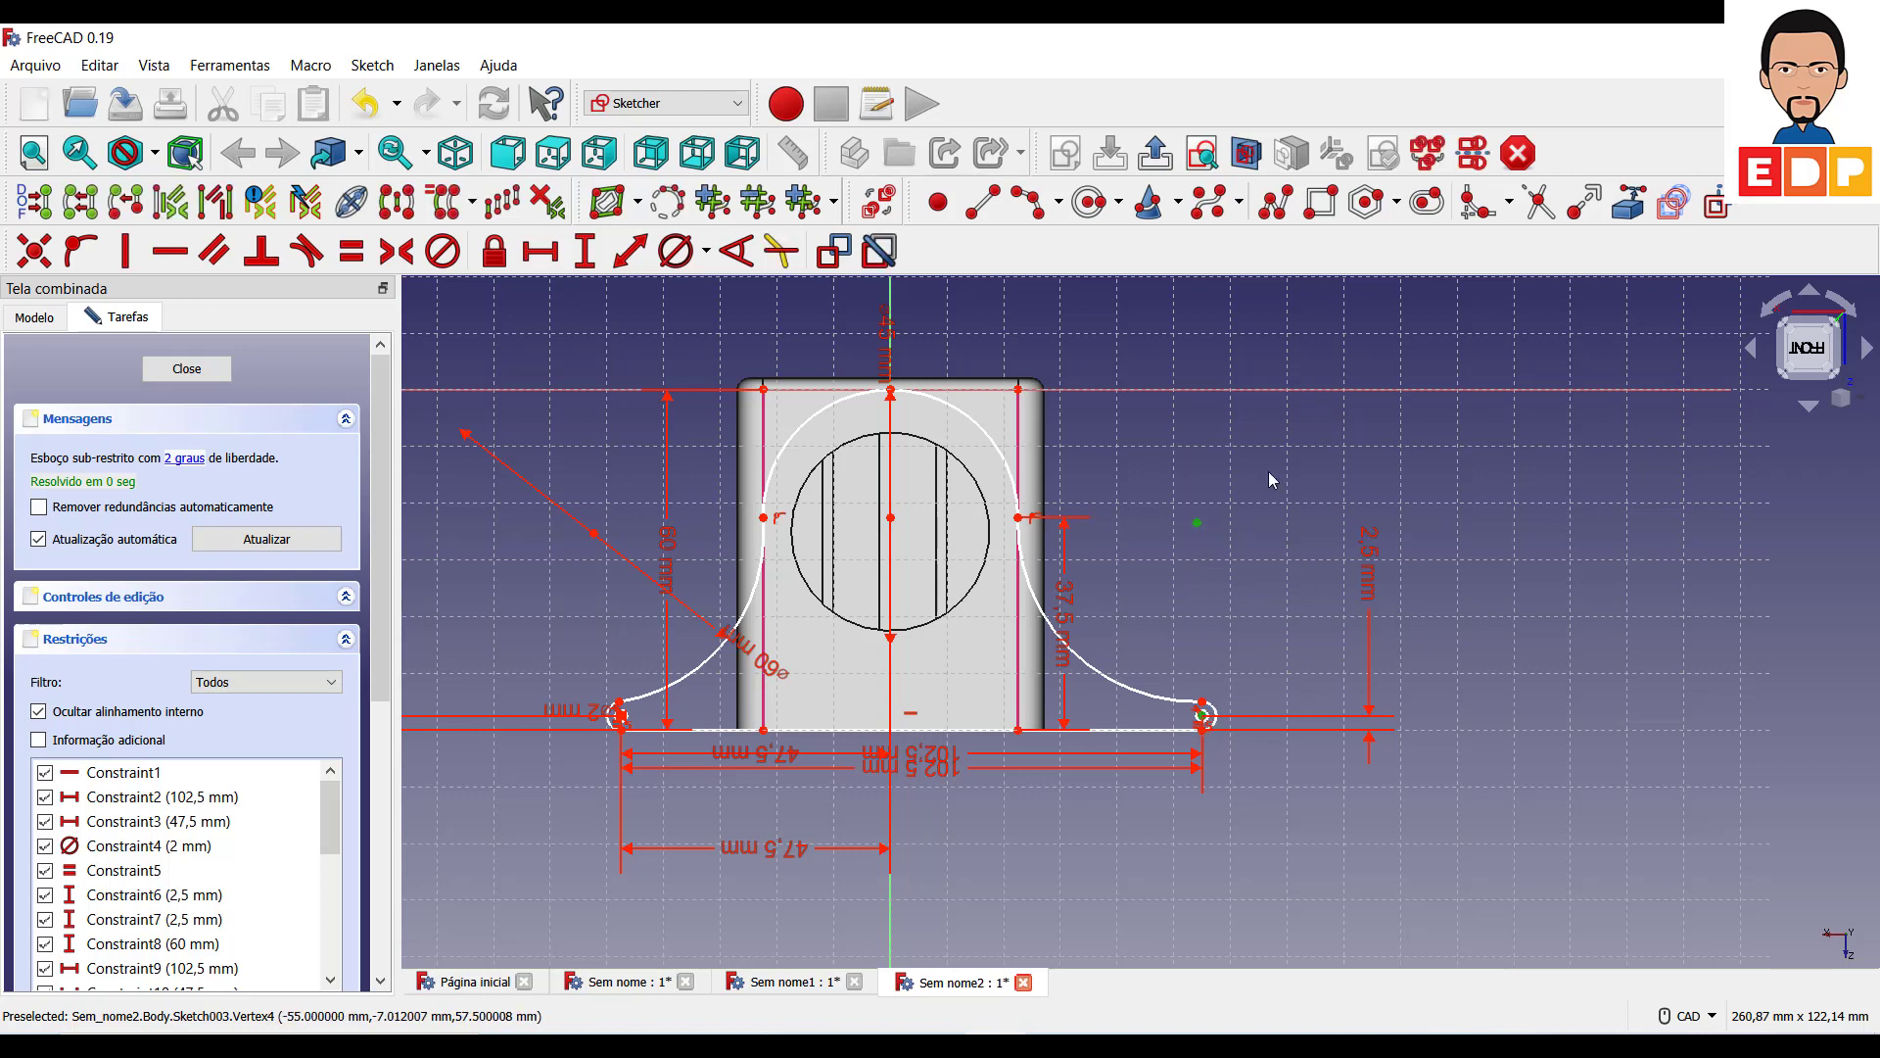
click(540, 251)
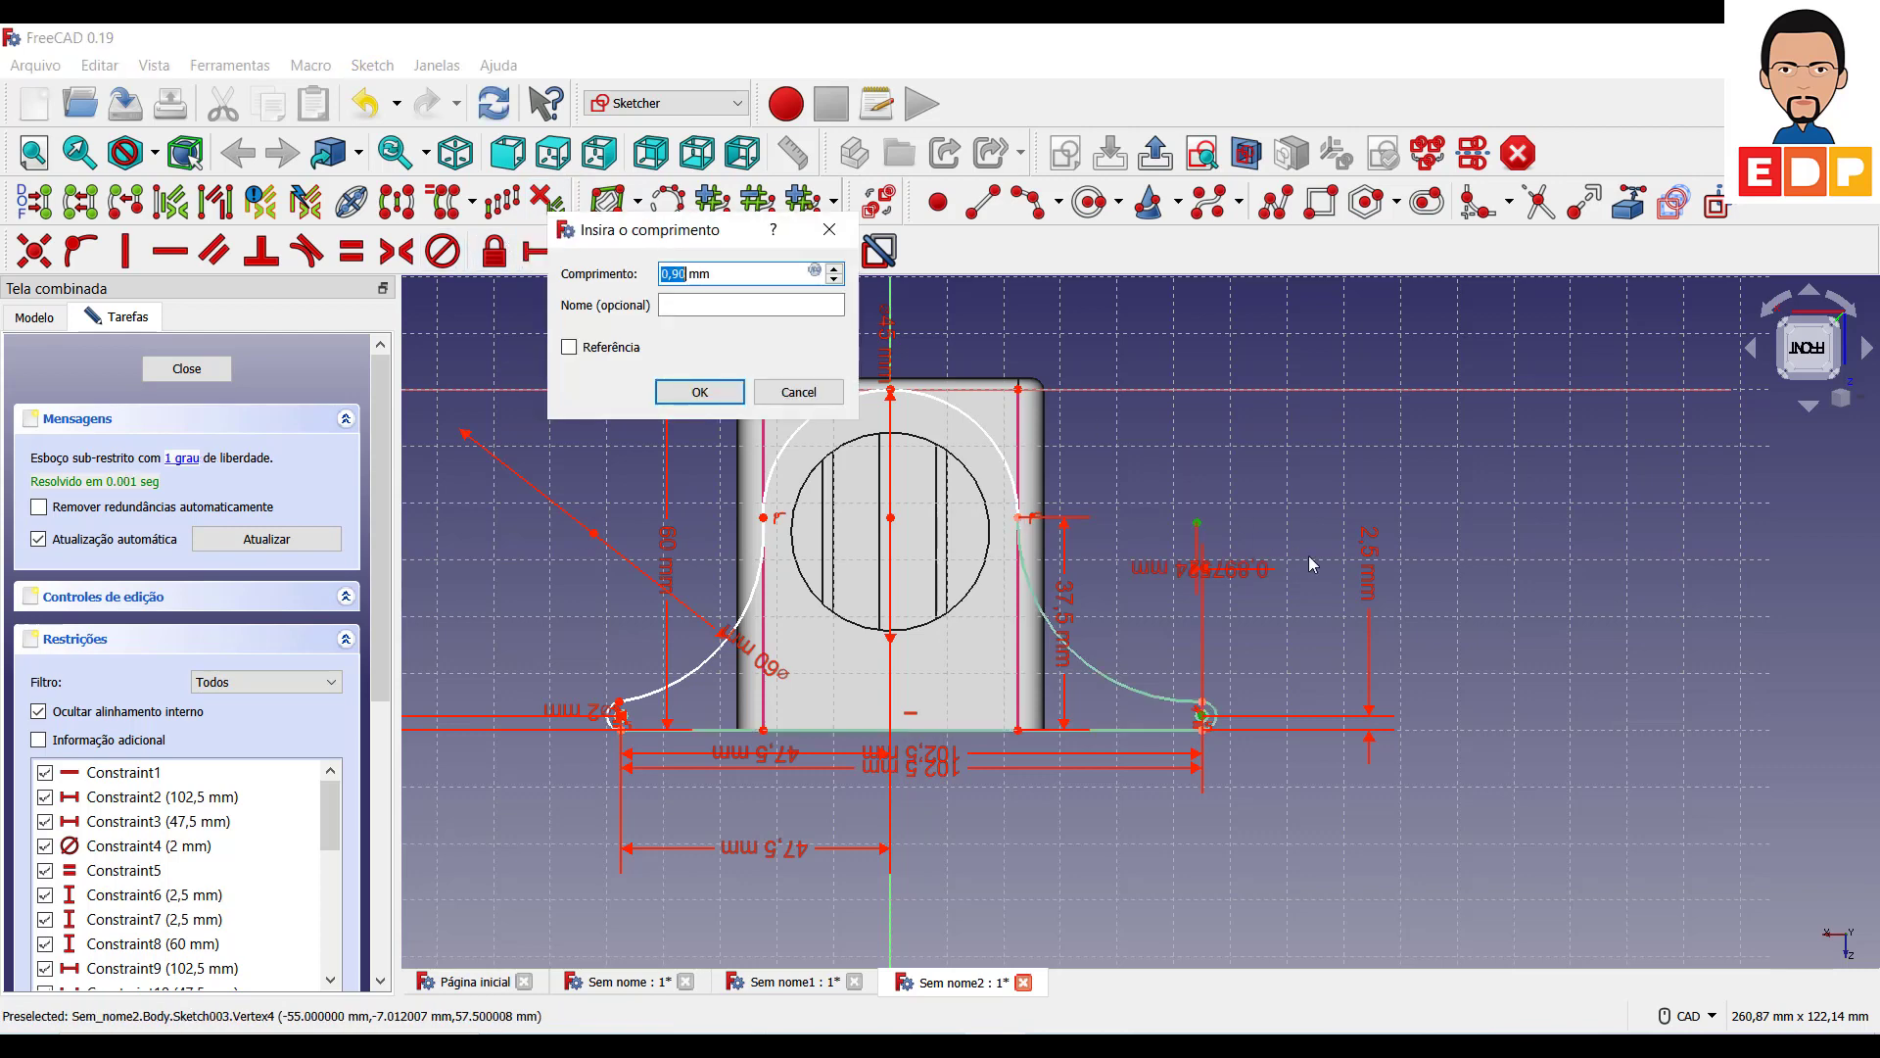
text(0)
key(Return)
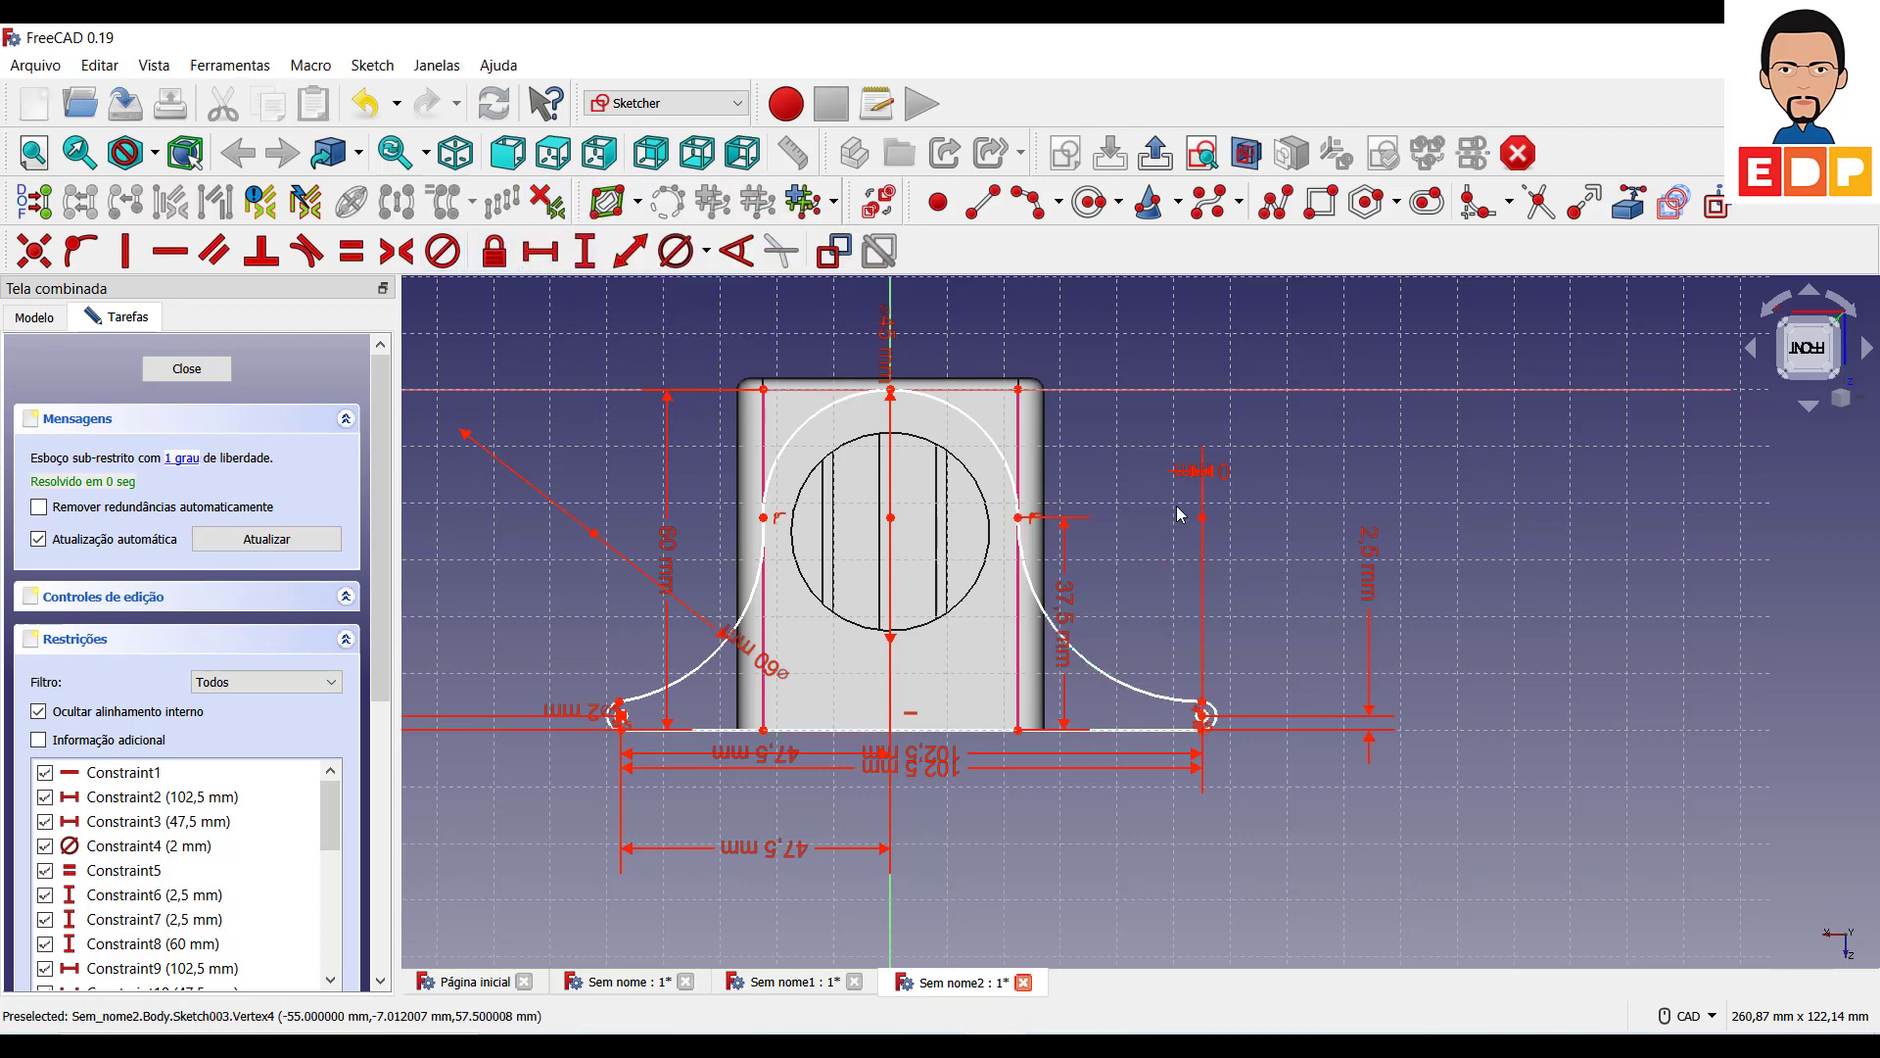
click(181, 458)
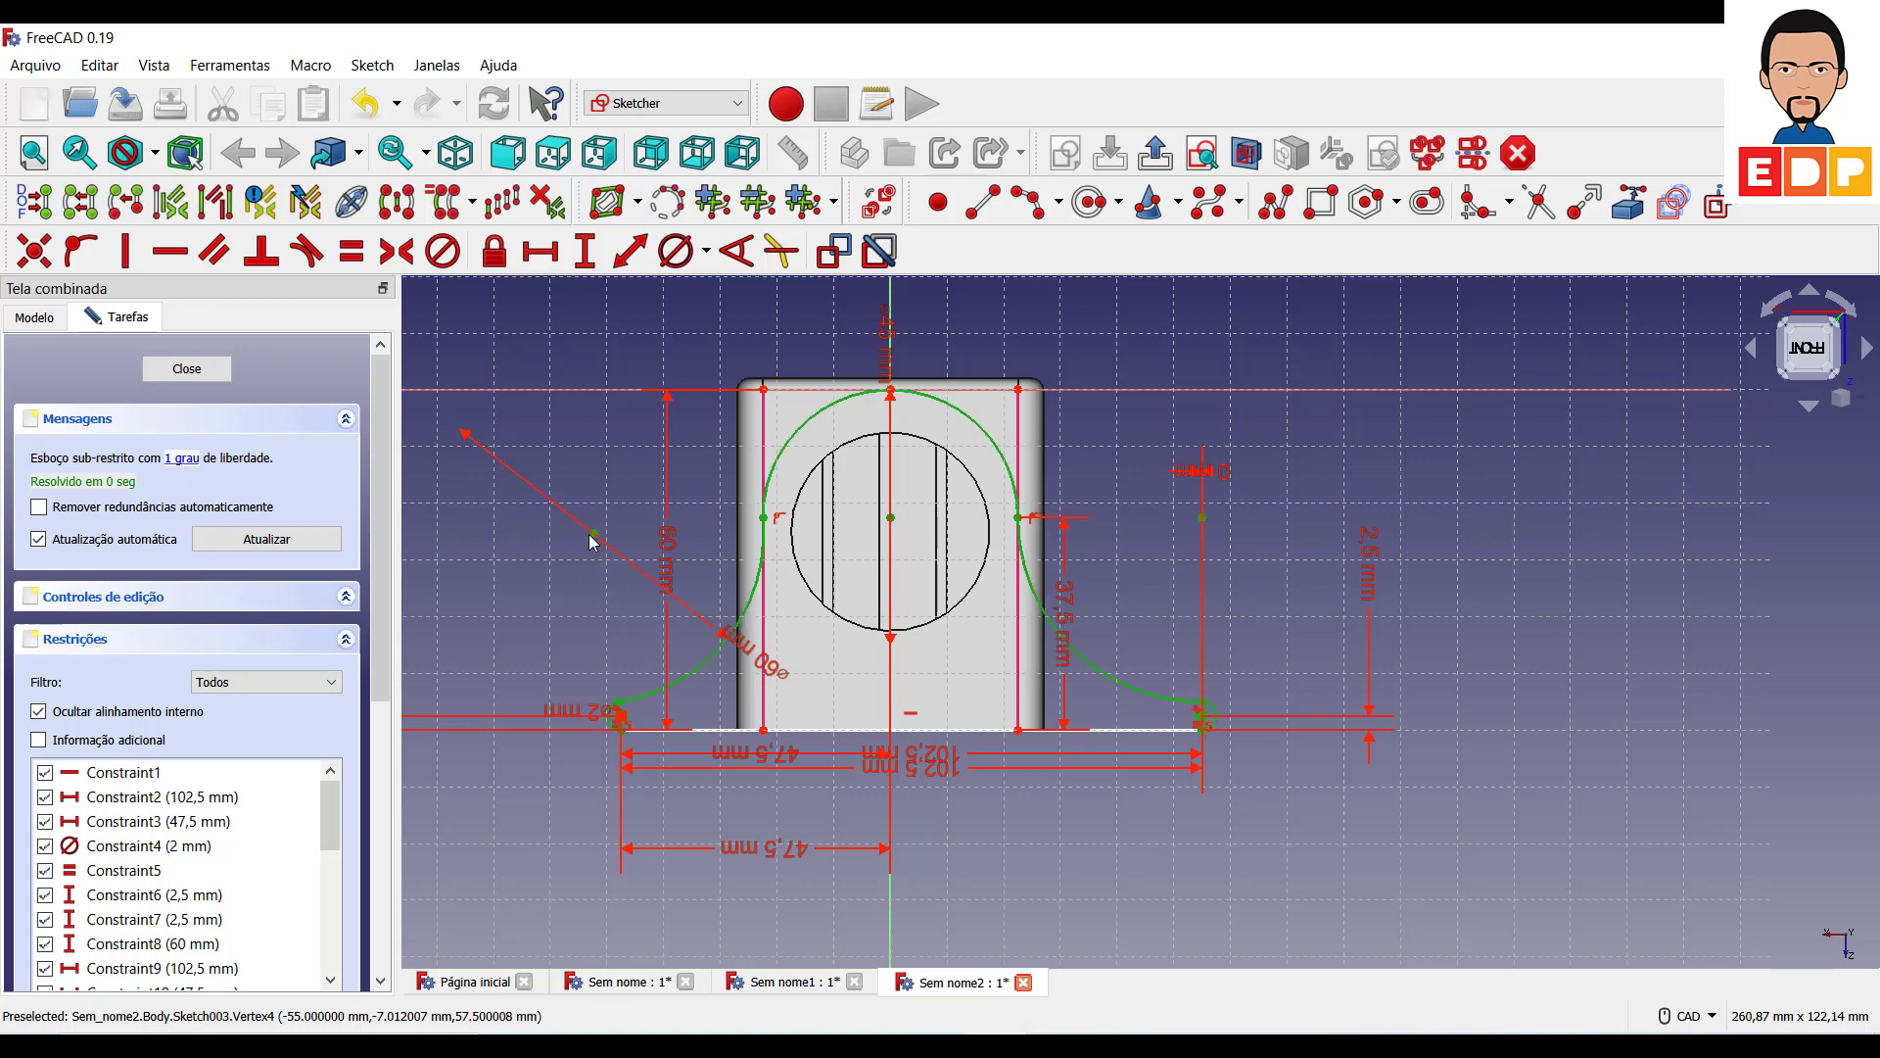
click(631, 526)
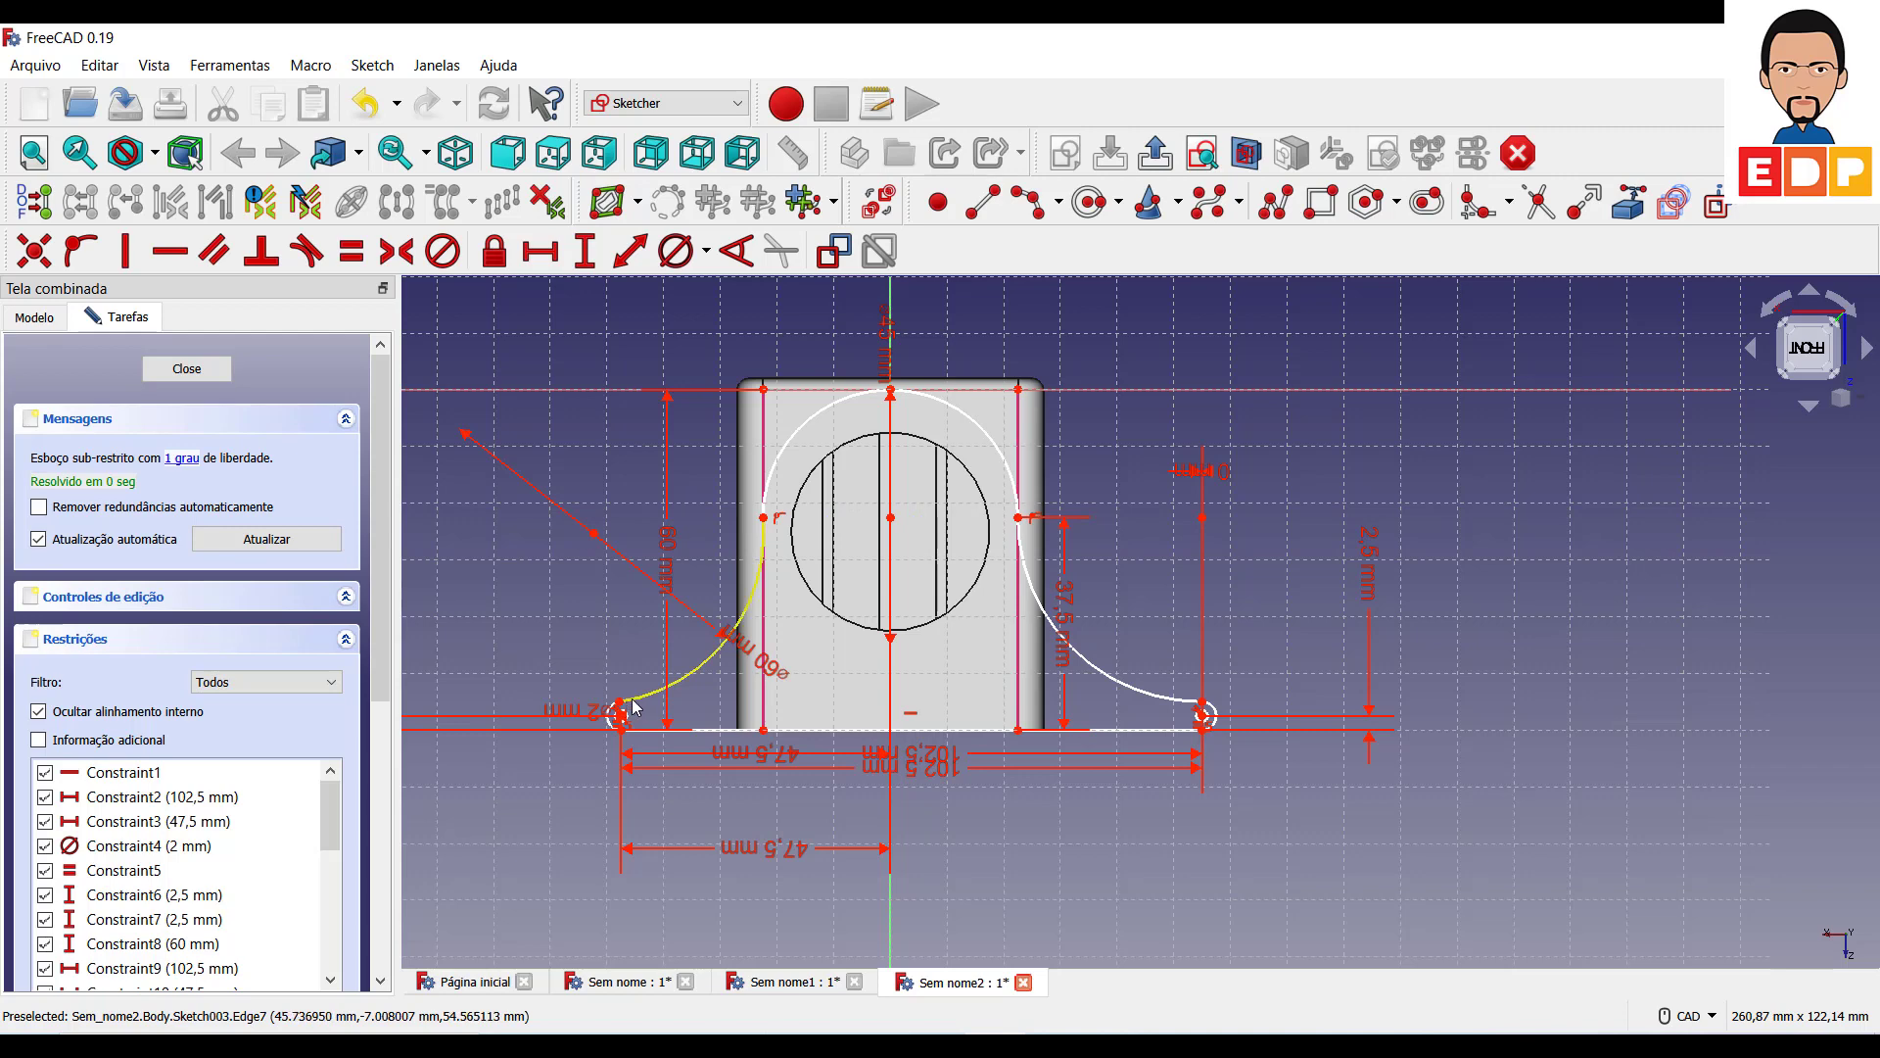
drag(635, 706, 672, 693)
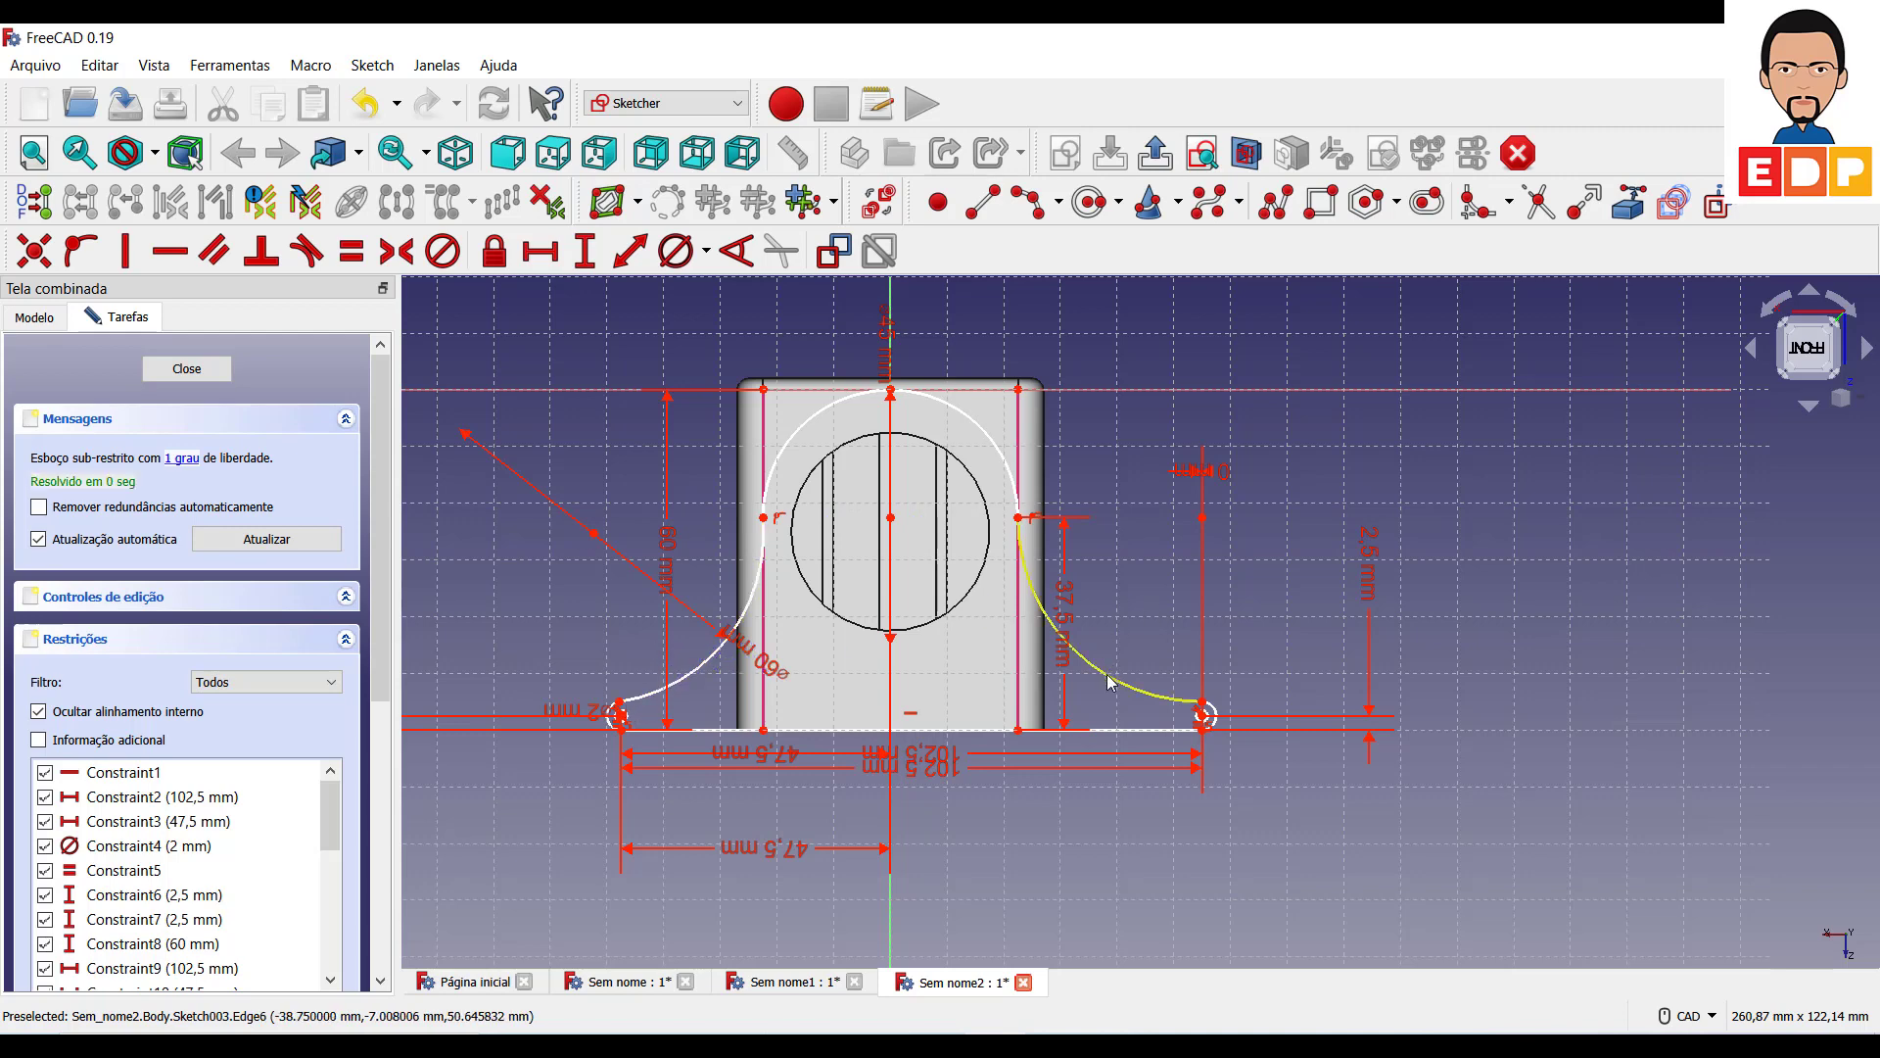
scroll(1263, 548, down, 2)
scroll(1252, 576, up, 2)
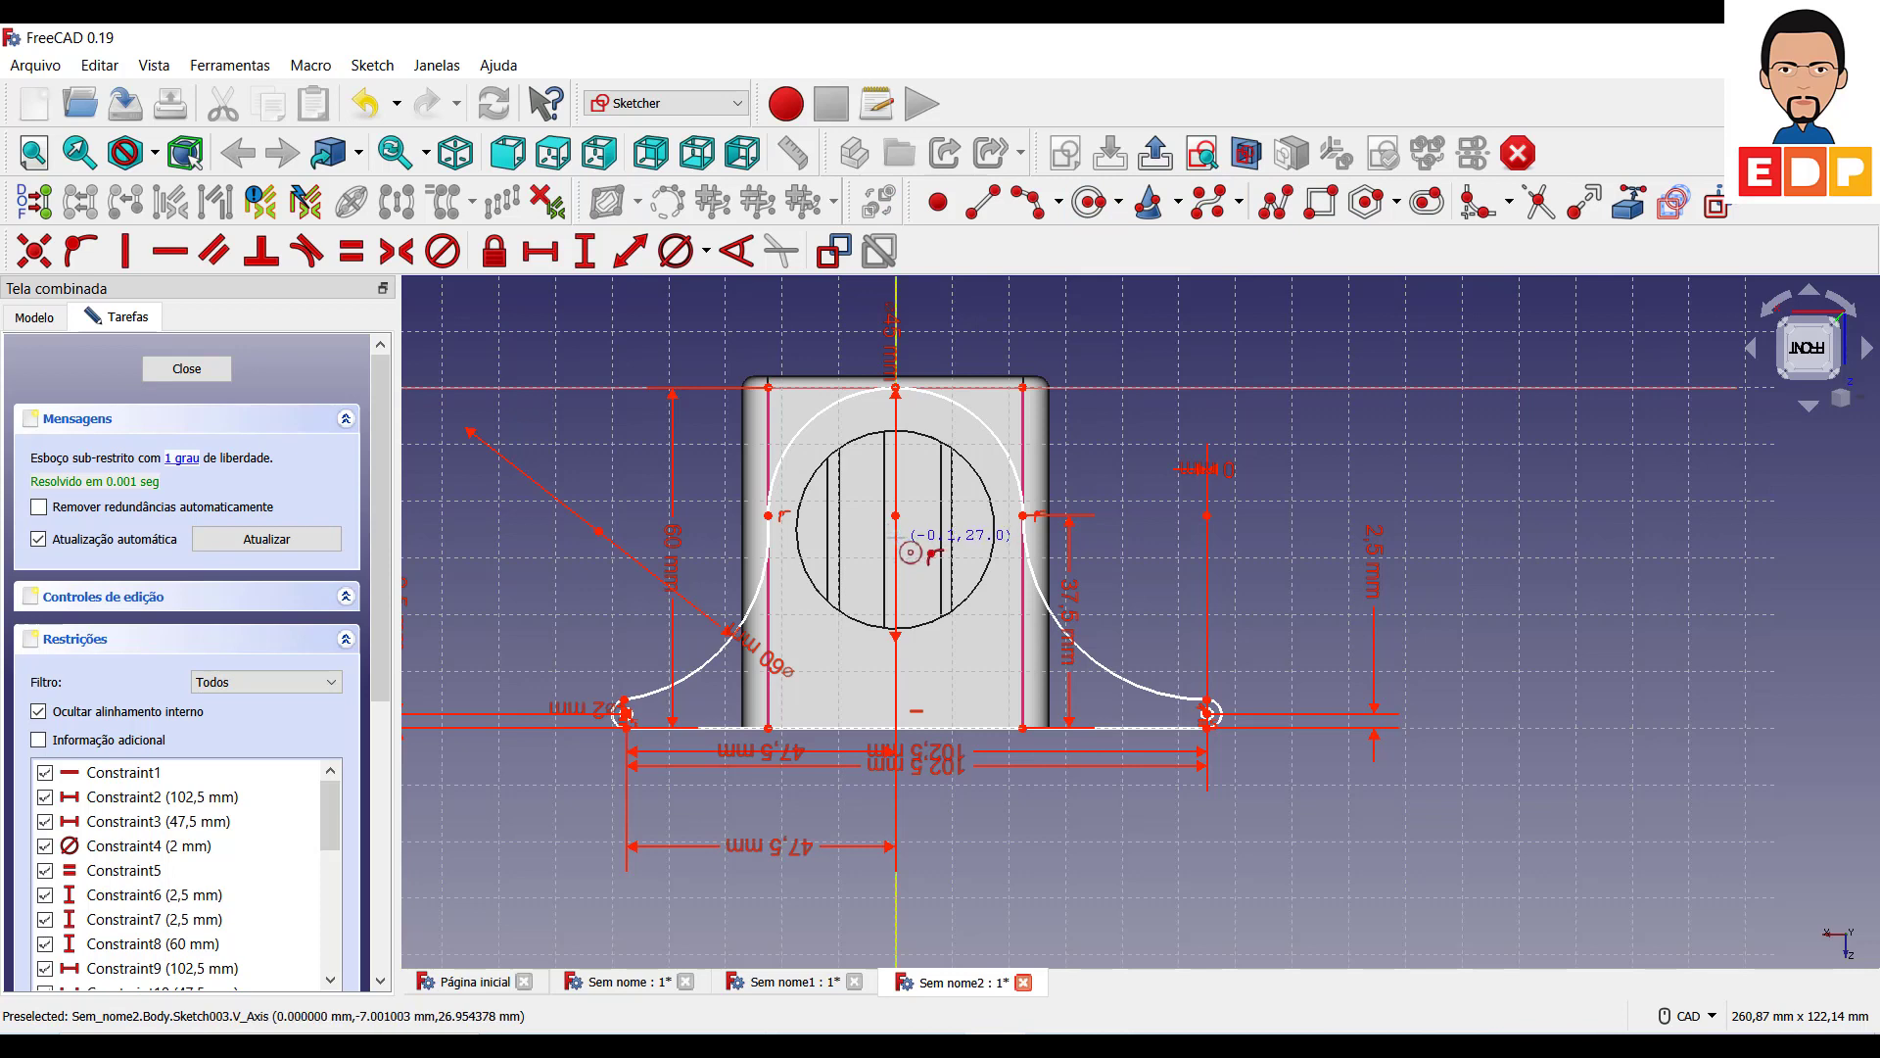
Draw a circle centred on the vertical axis and give it a 35 mm diameter.
click(897, 536)
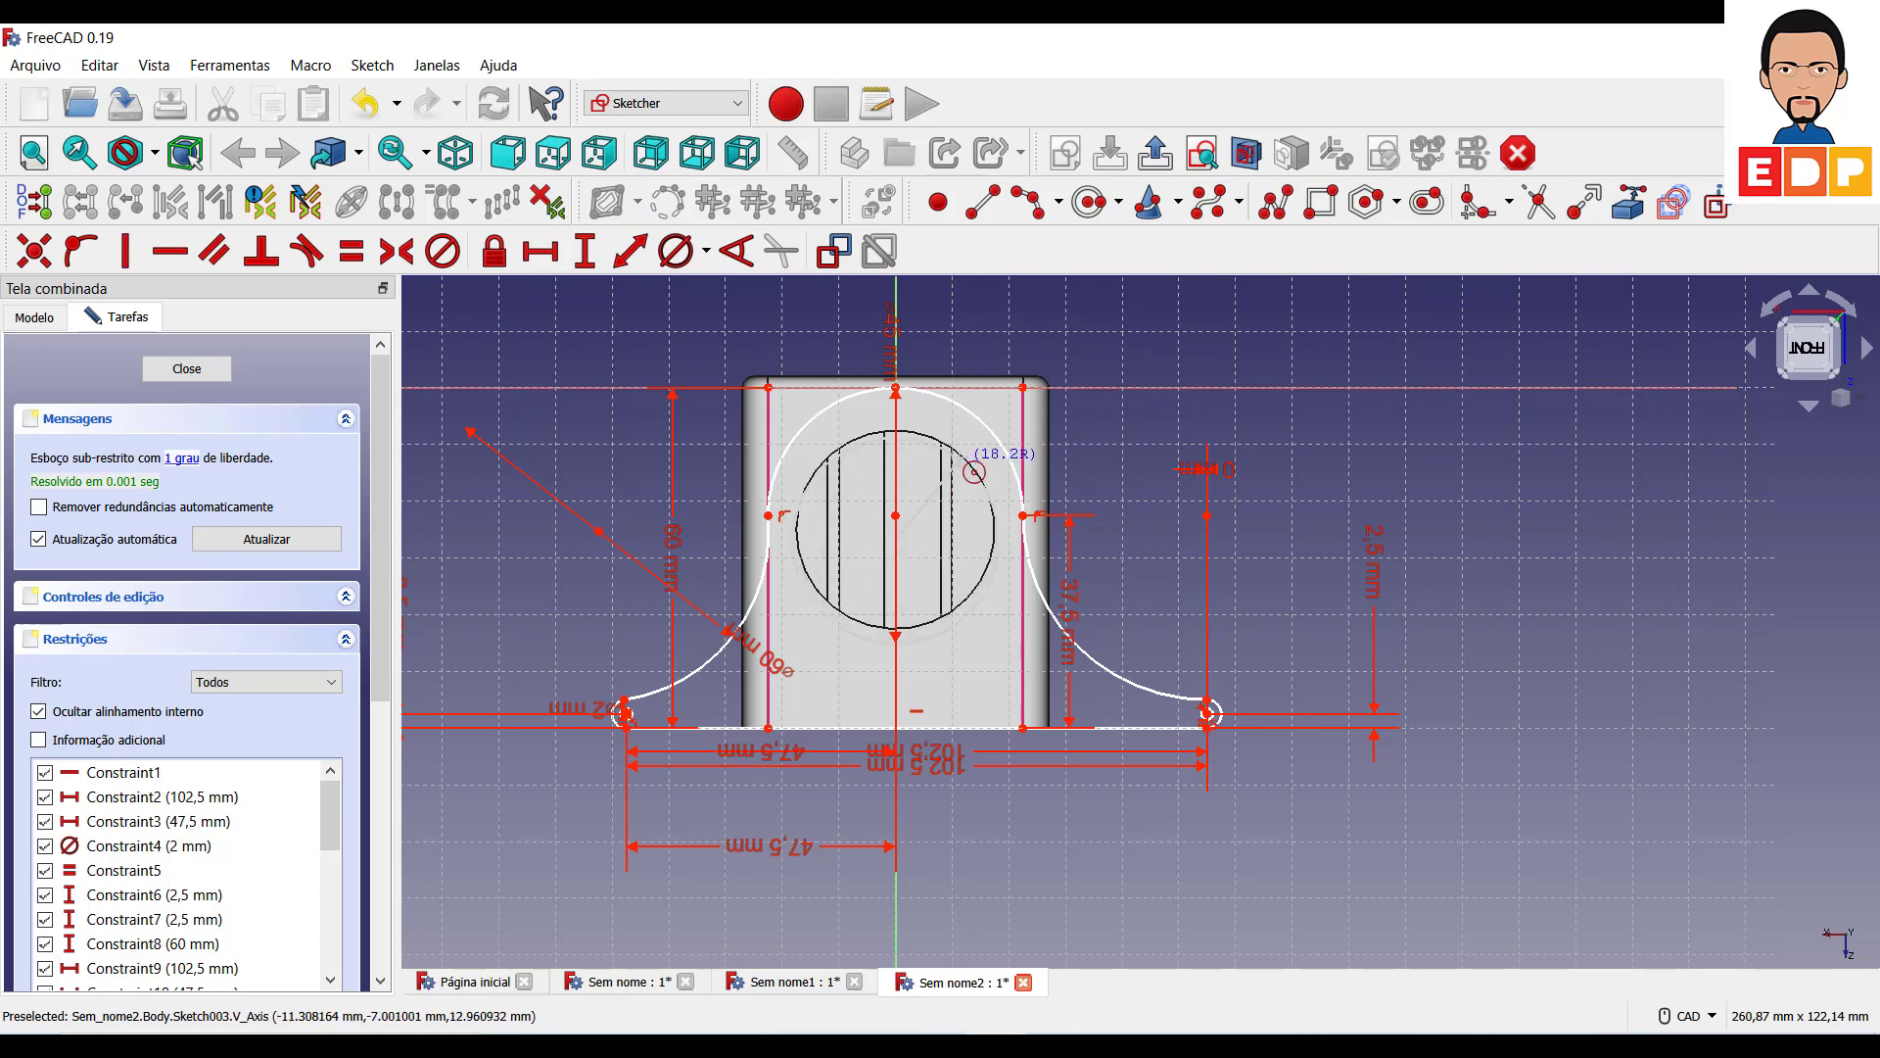
click(979, 466)
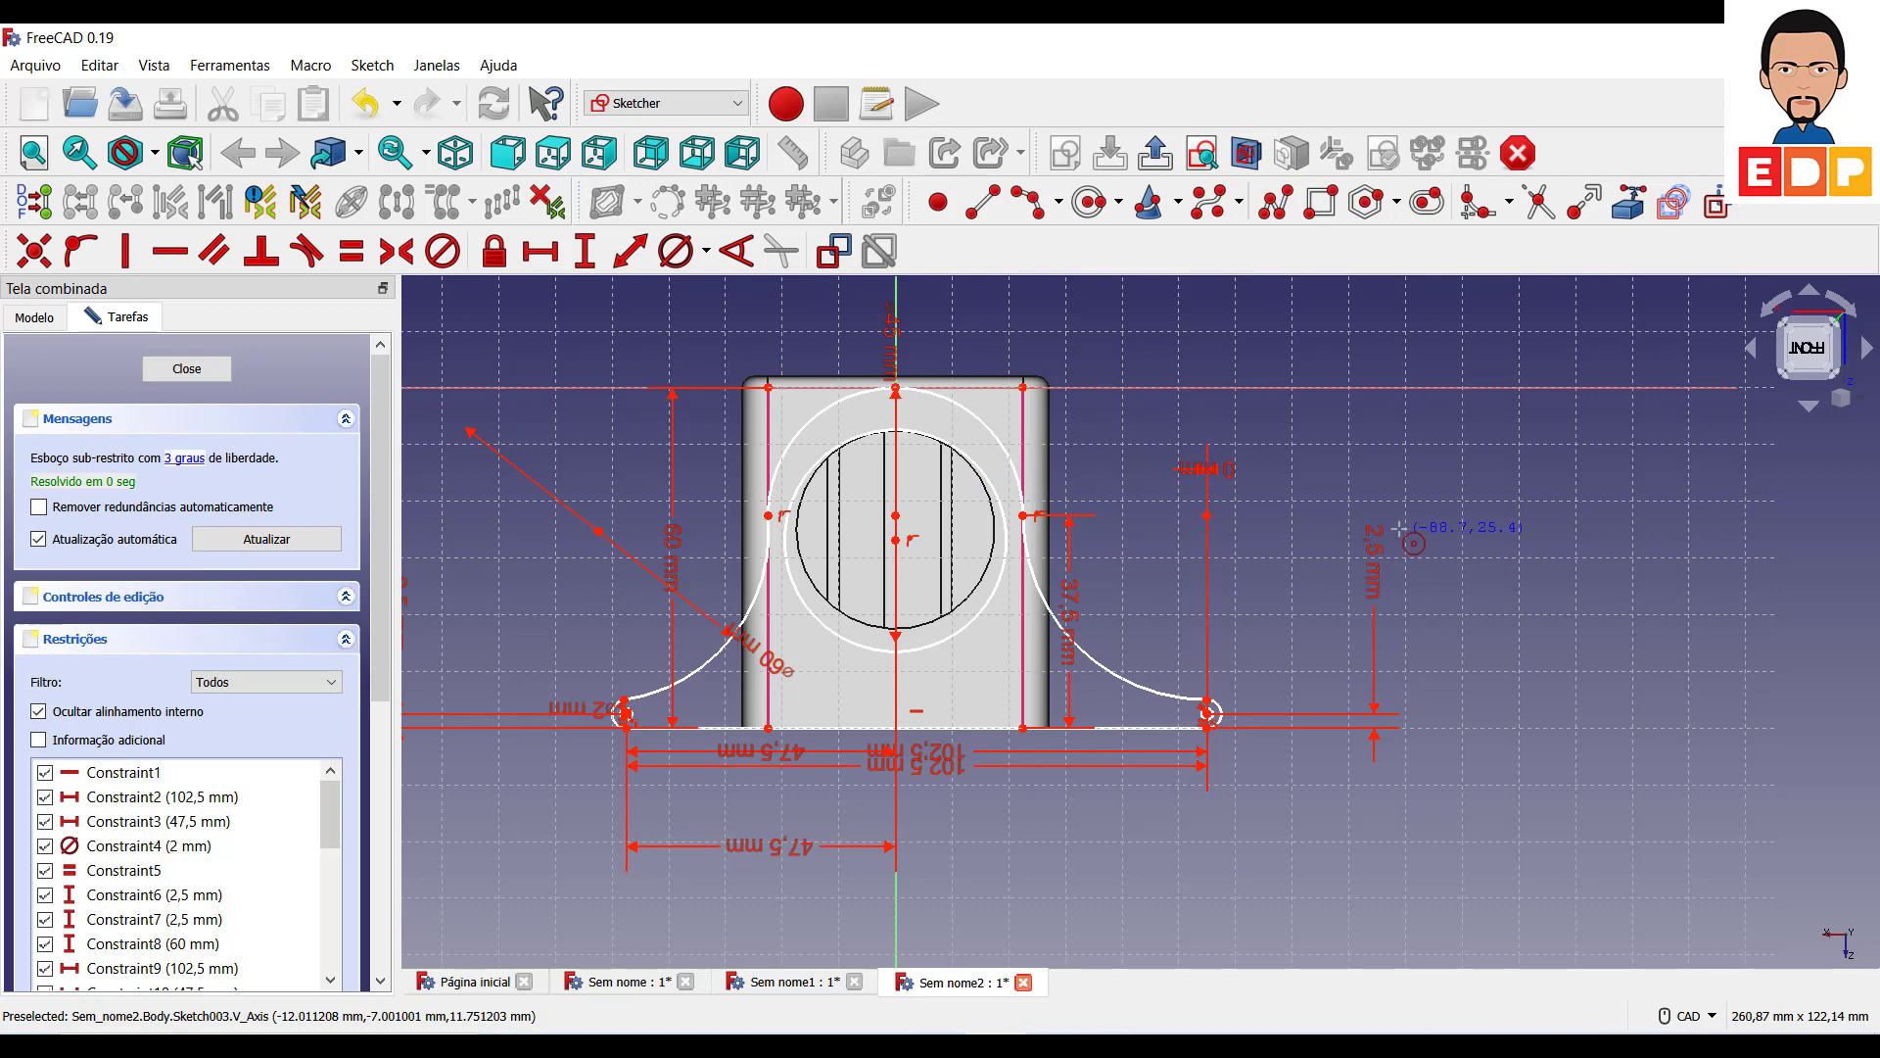
click(672, 251)
click(942, 644)
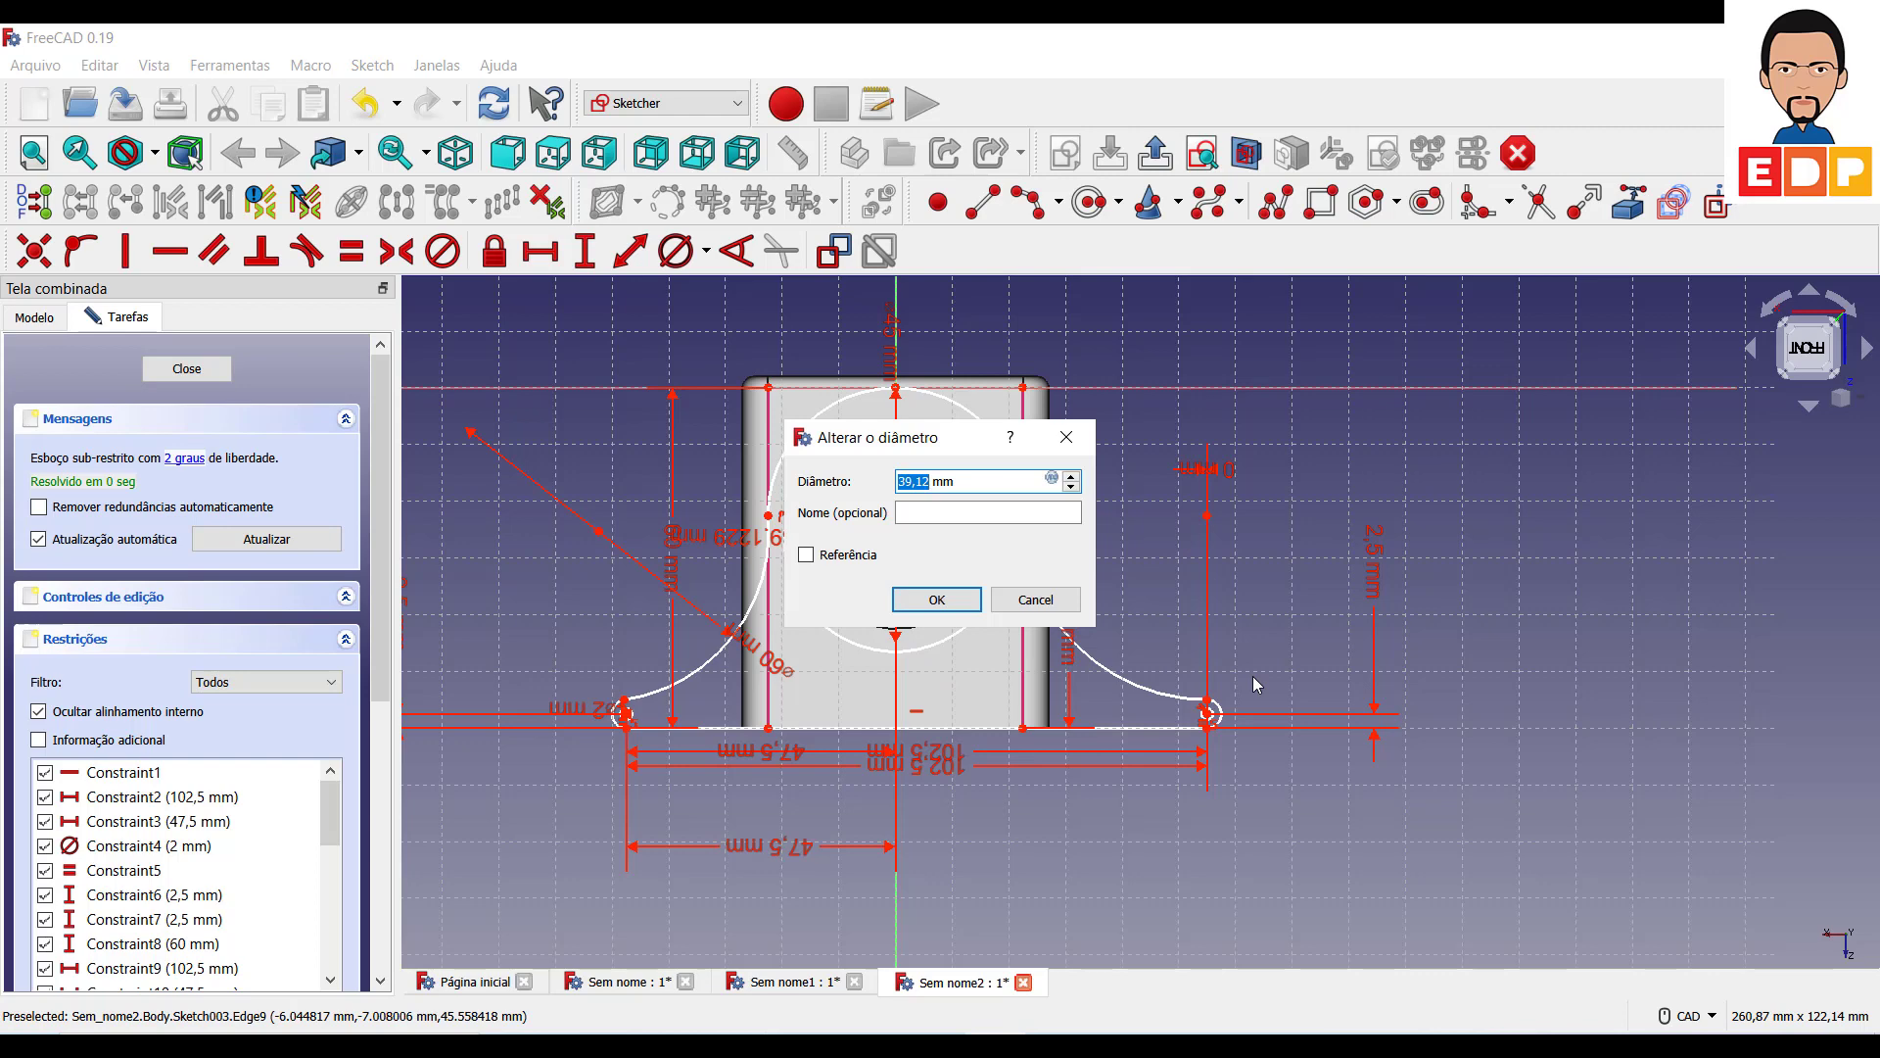
text(3)
key(Return)
Place the circle's centre 35 mm above the bottom-left base vertex and close the sketch.
scroll(880, 563, up, 1)
scroll(878, 565, up, 1)
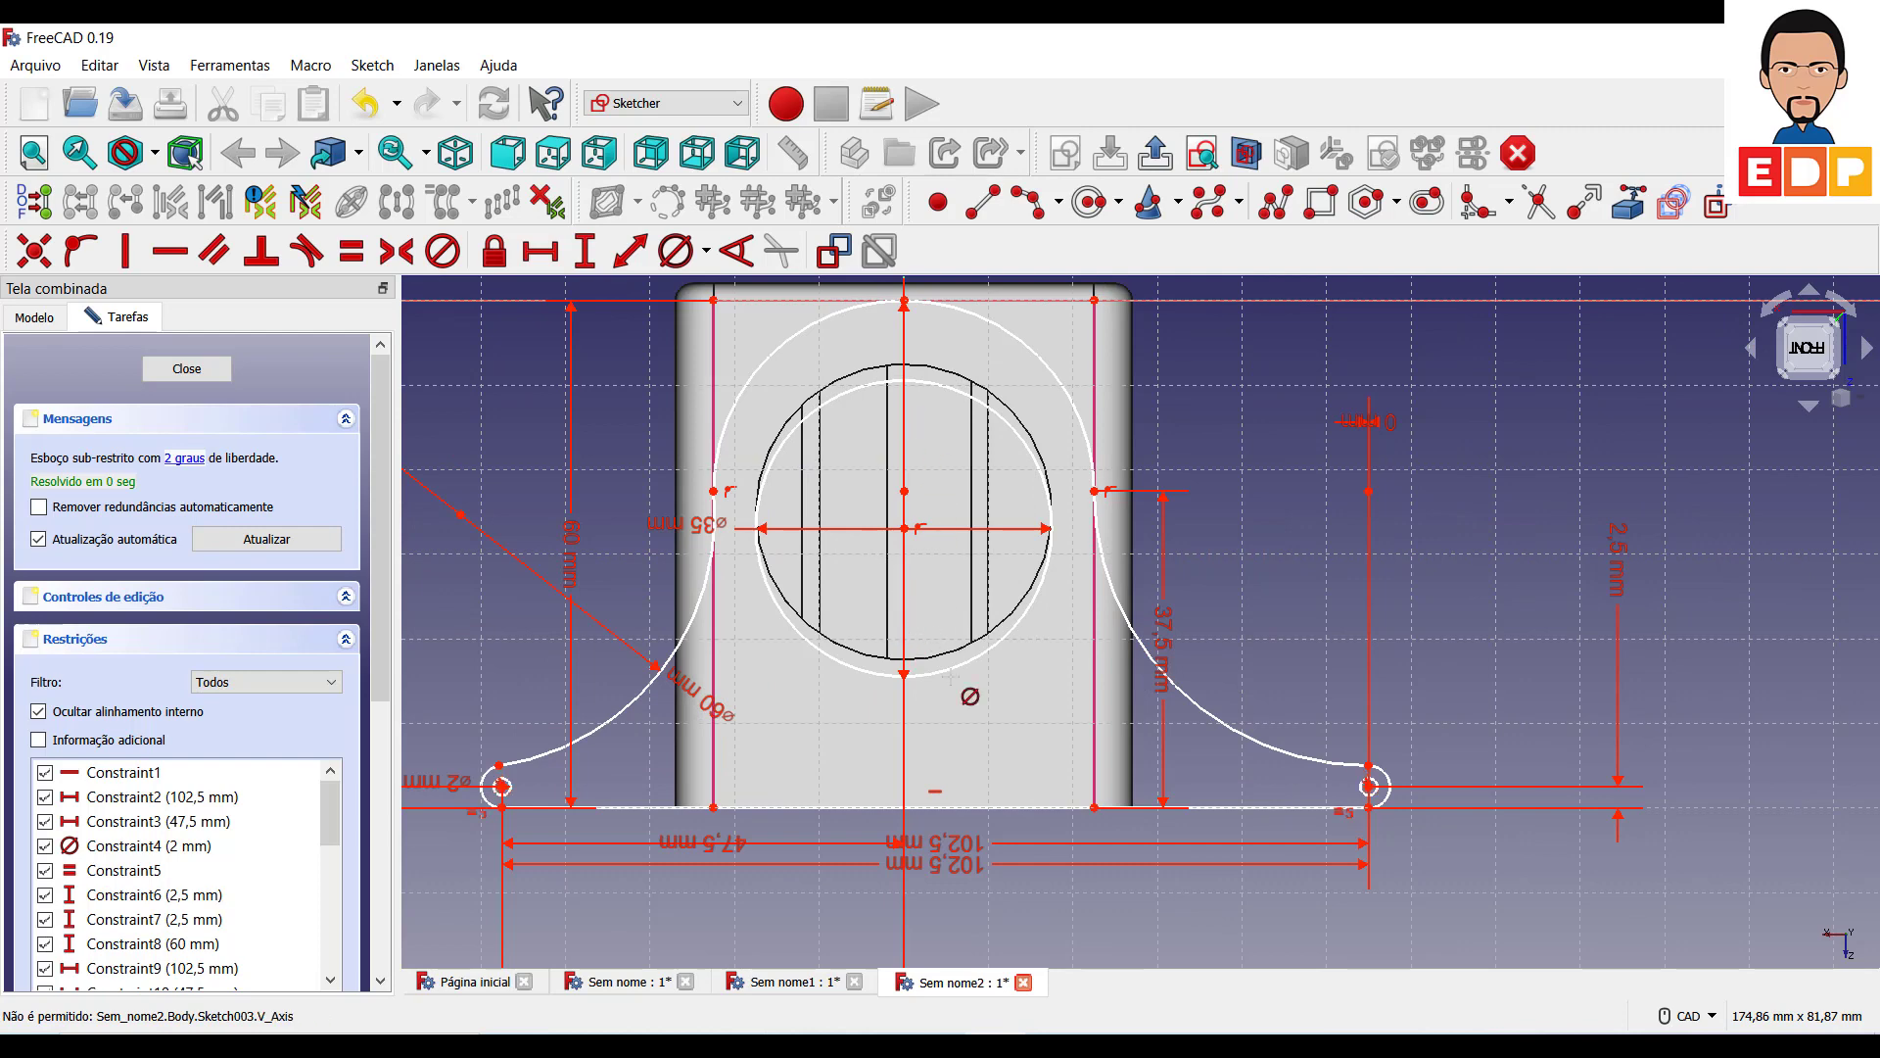
scroll(950, 685, down, 2)
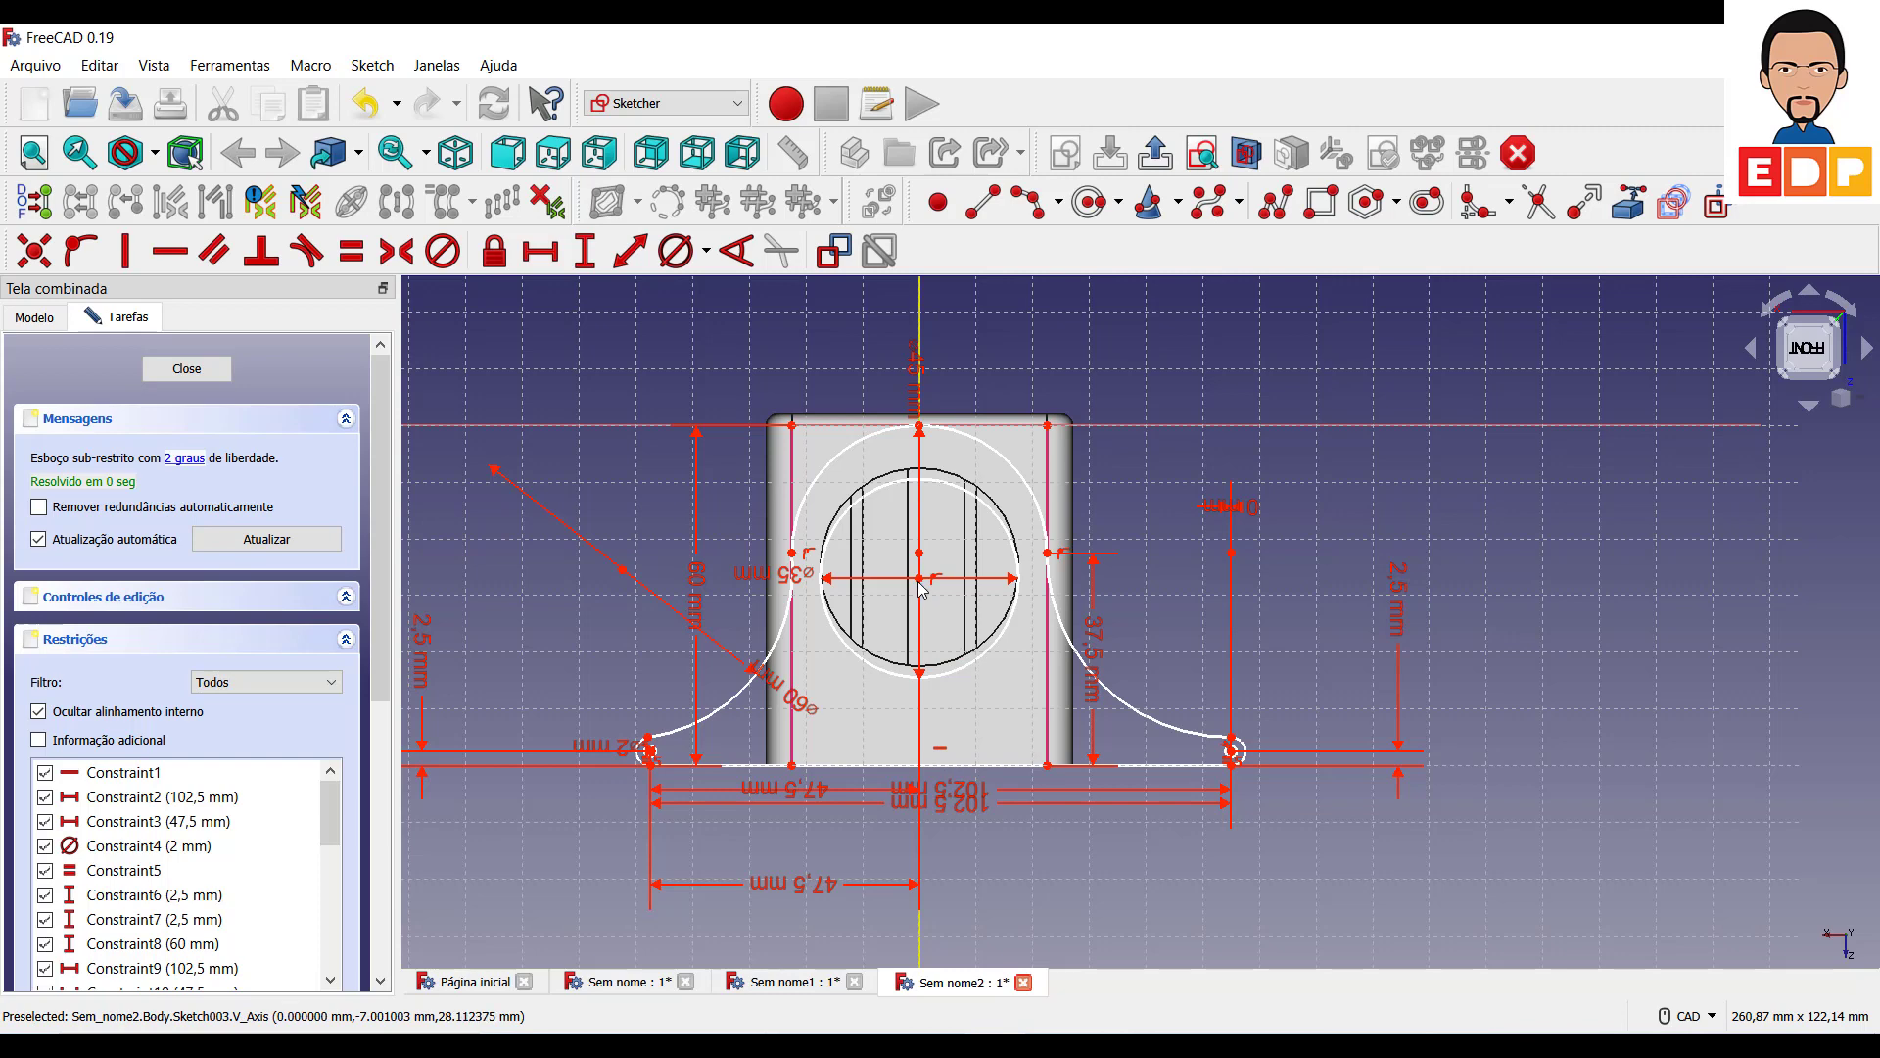
click(920, 583)
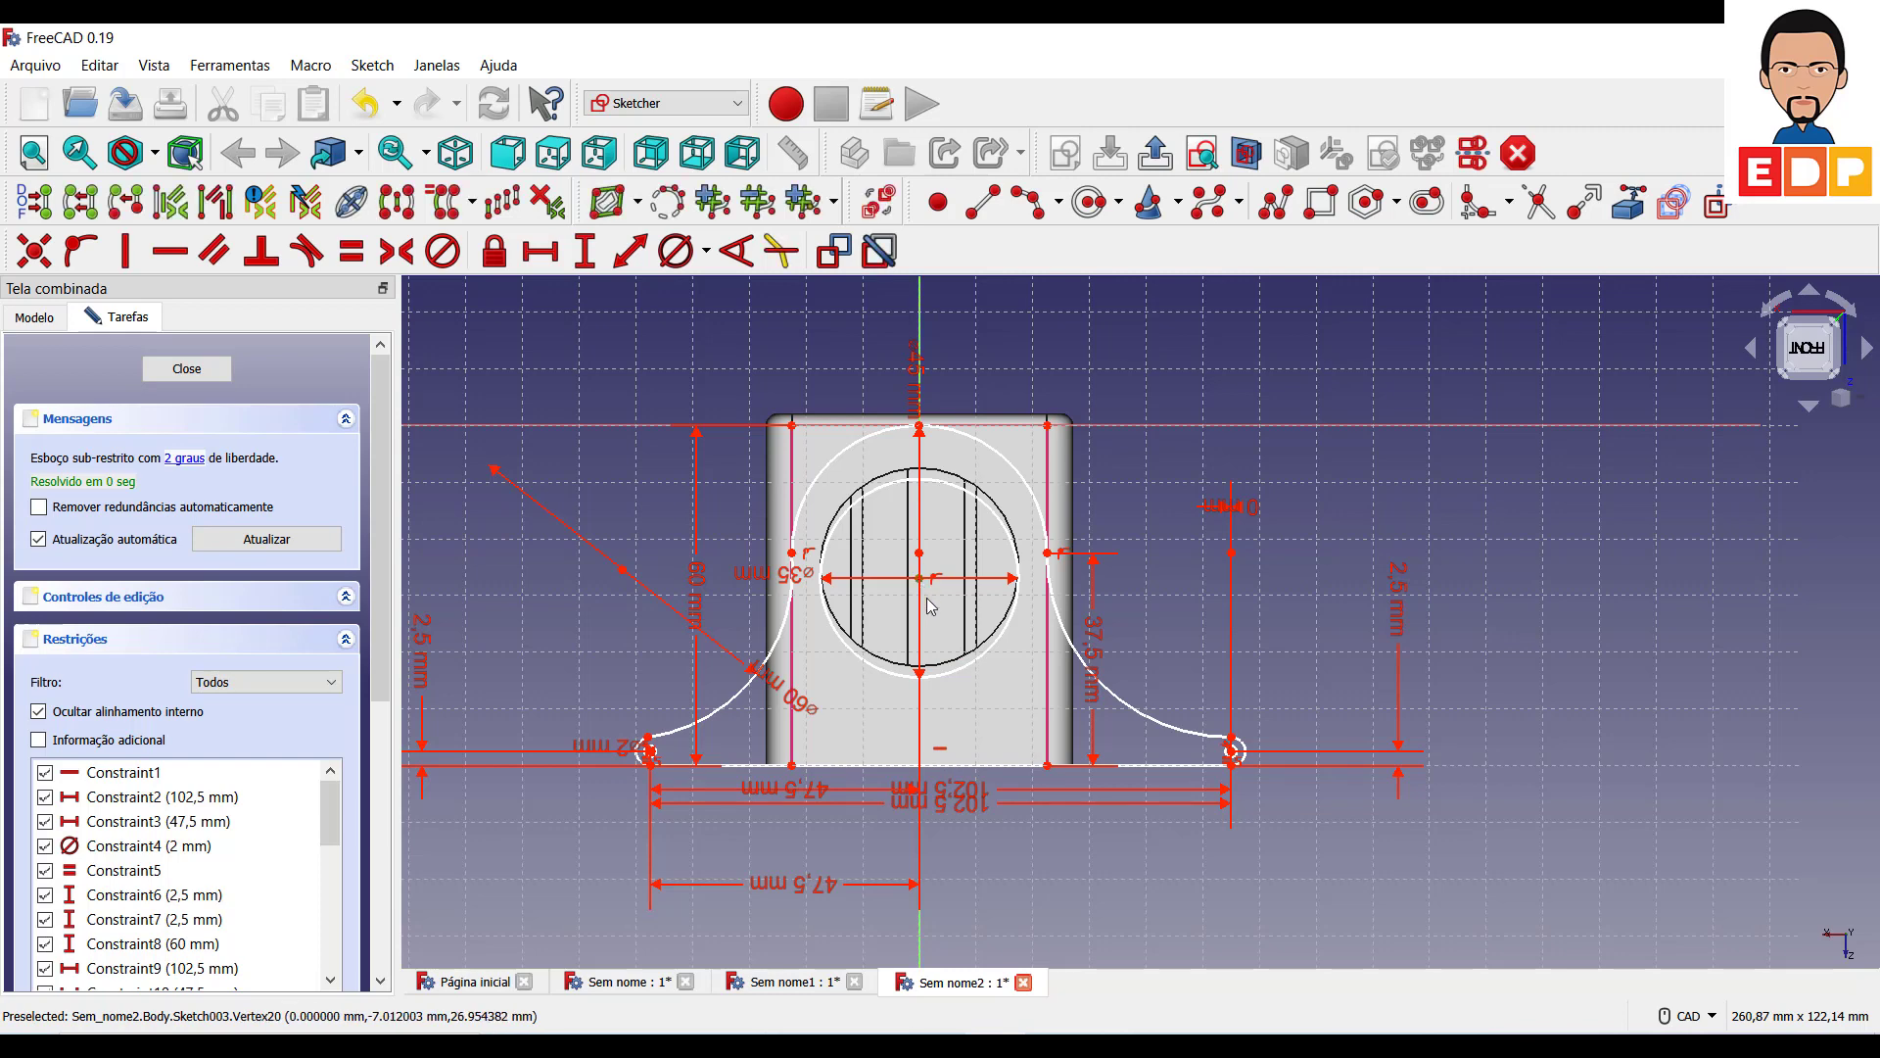
click(793, 766)
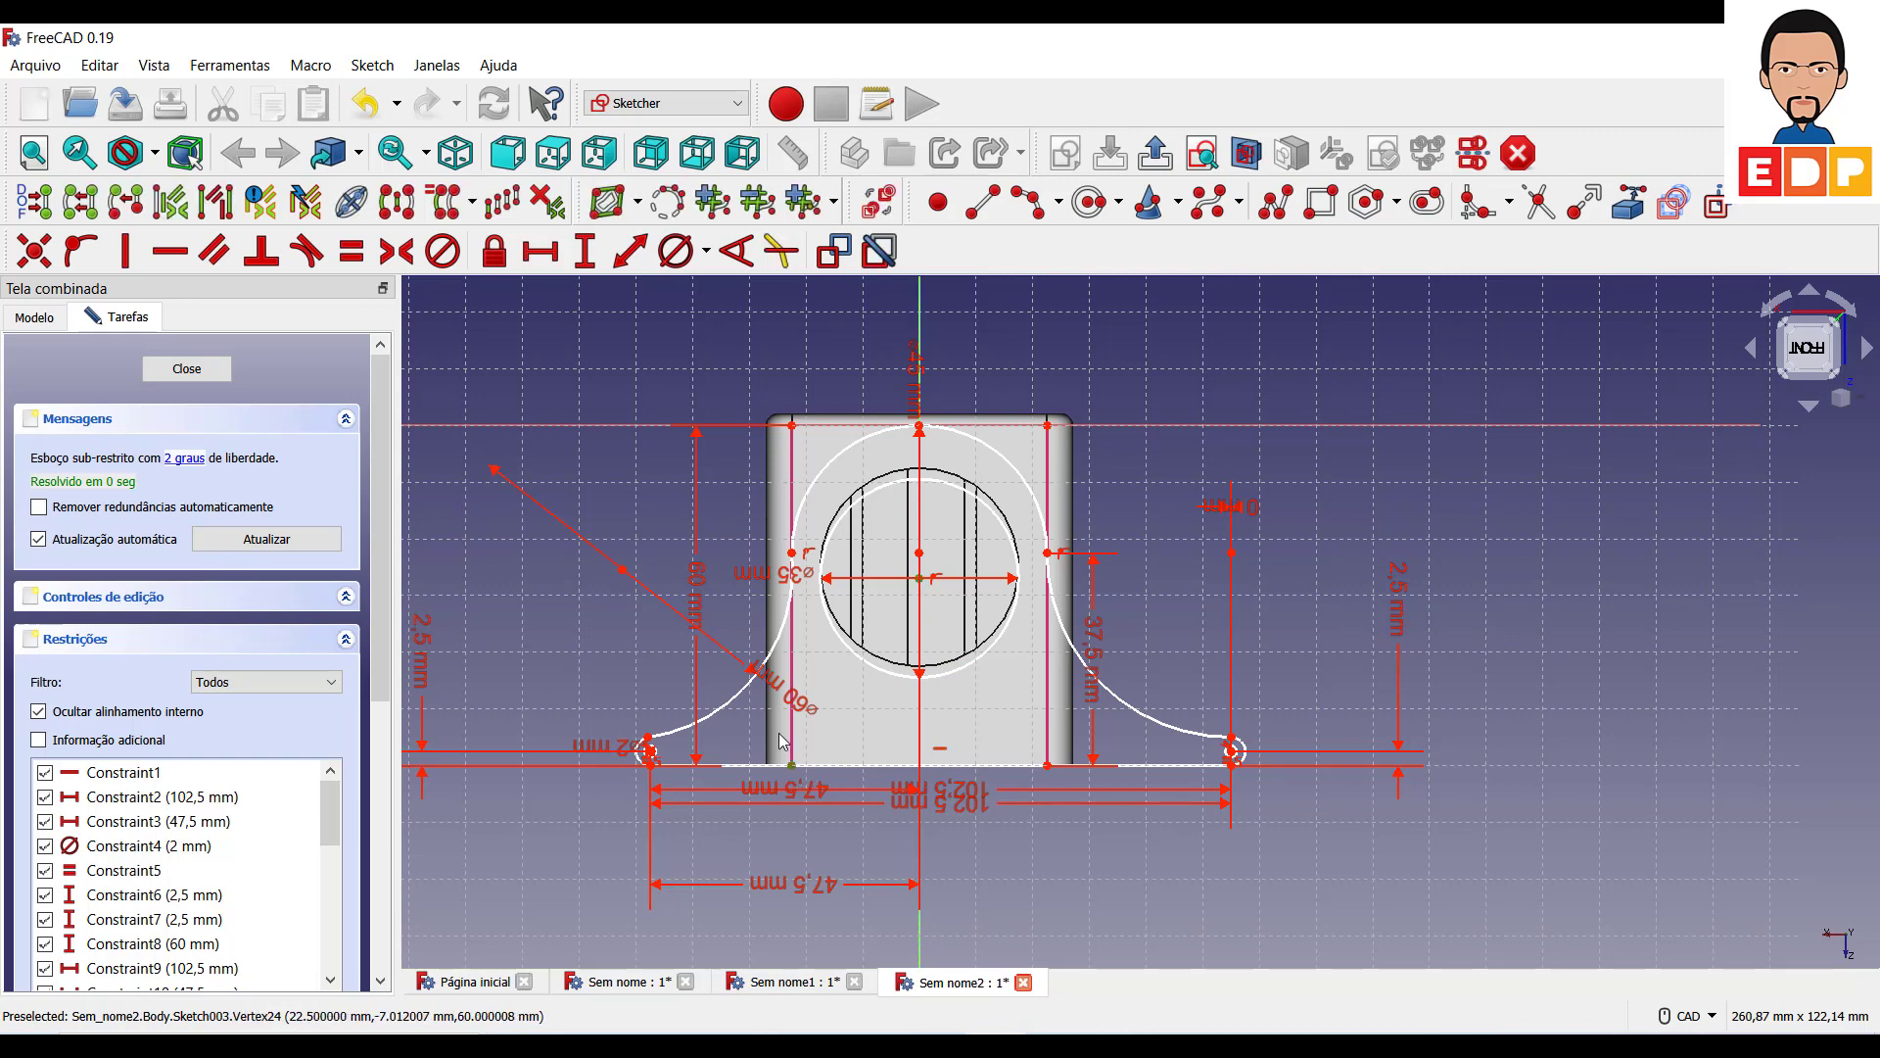
click(584, 251)
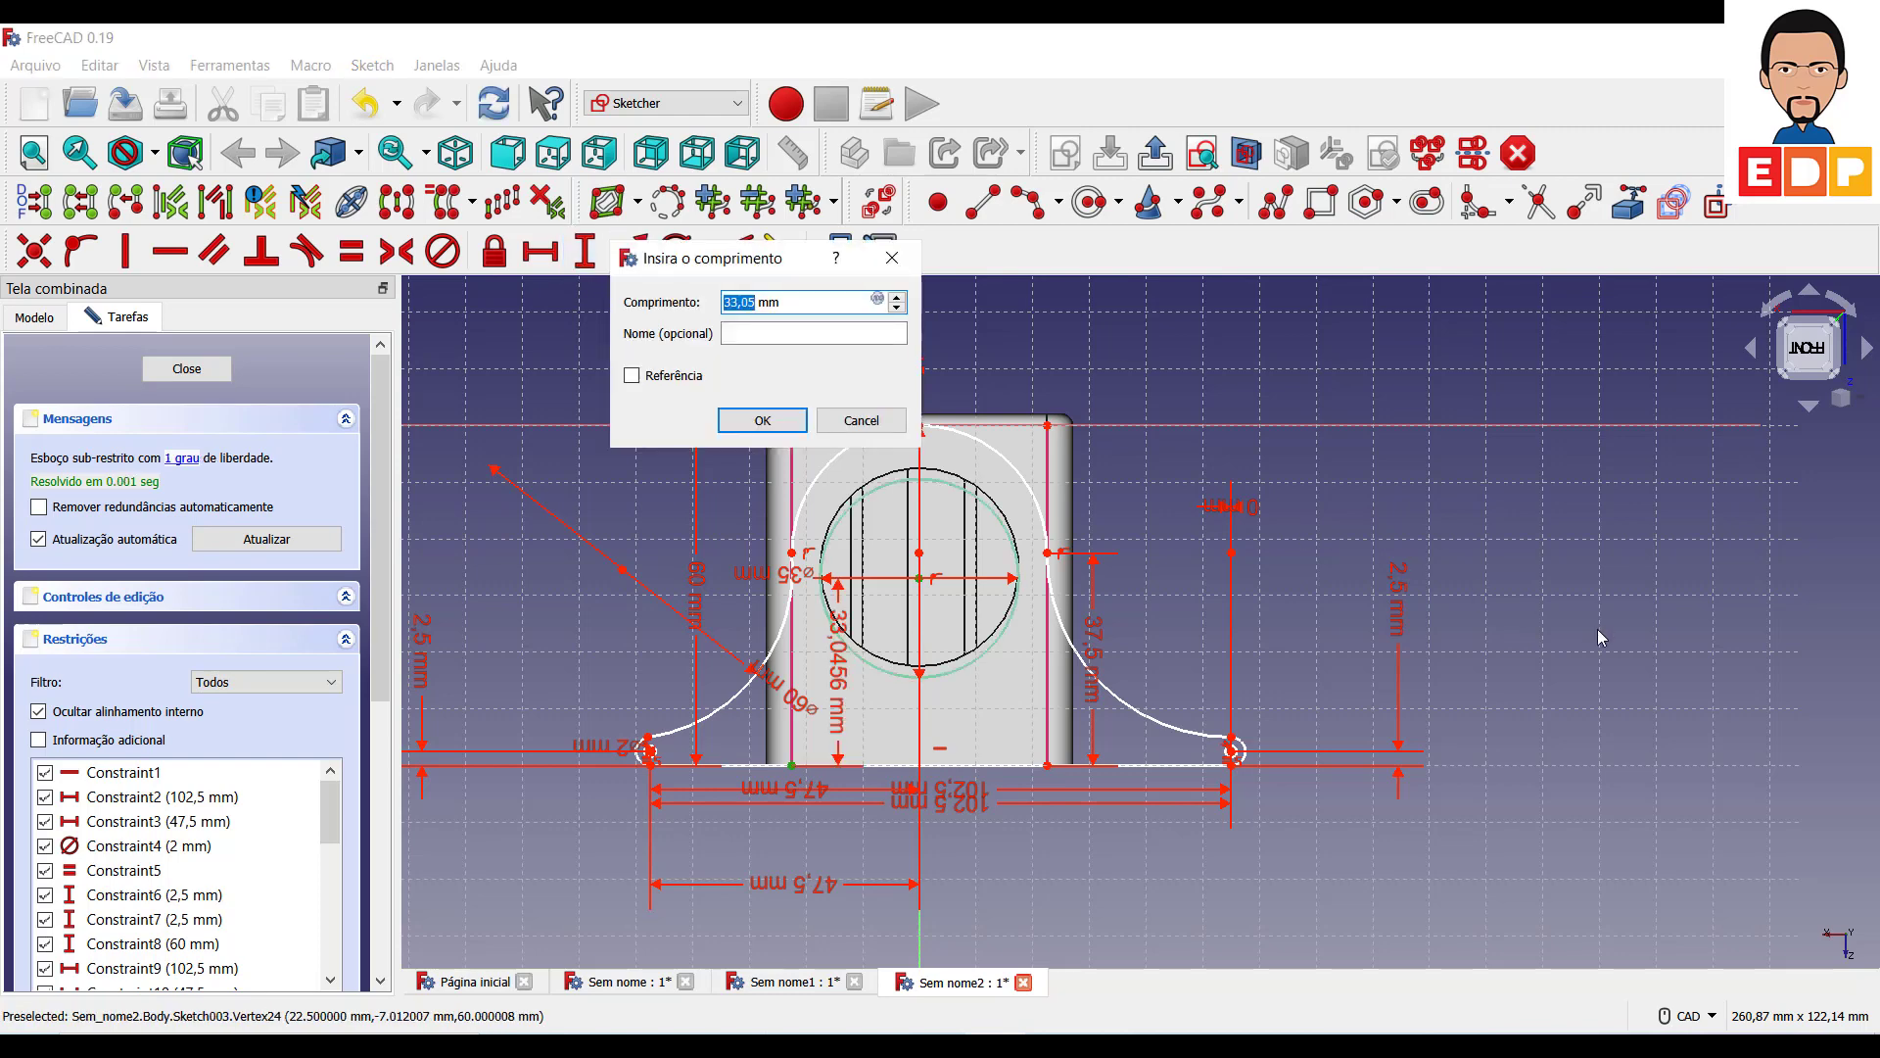
text(35)
key(Return)
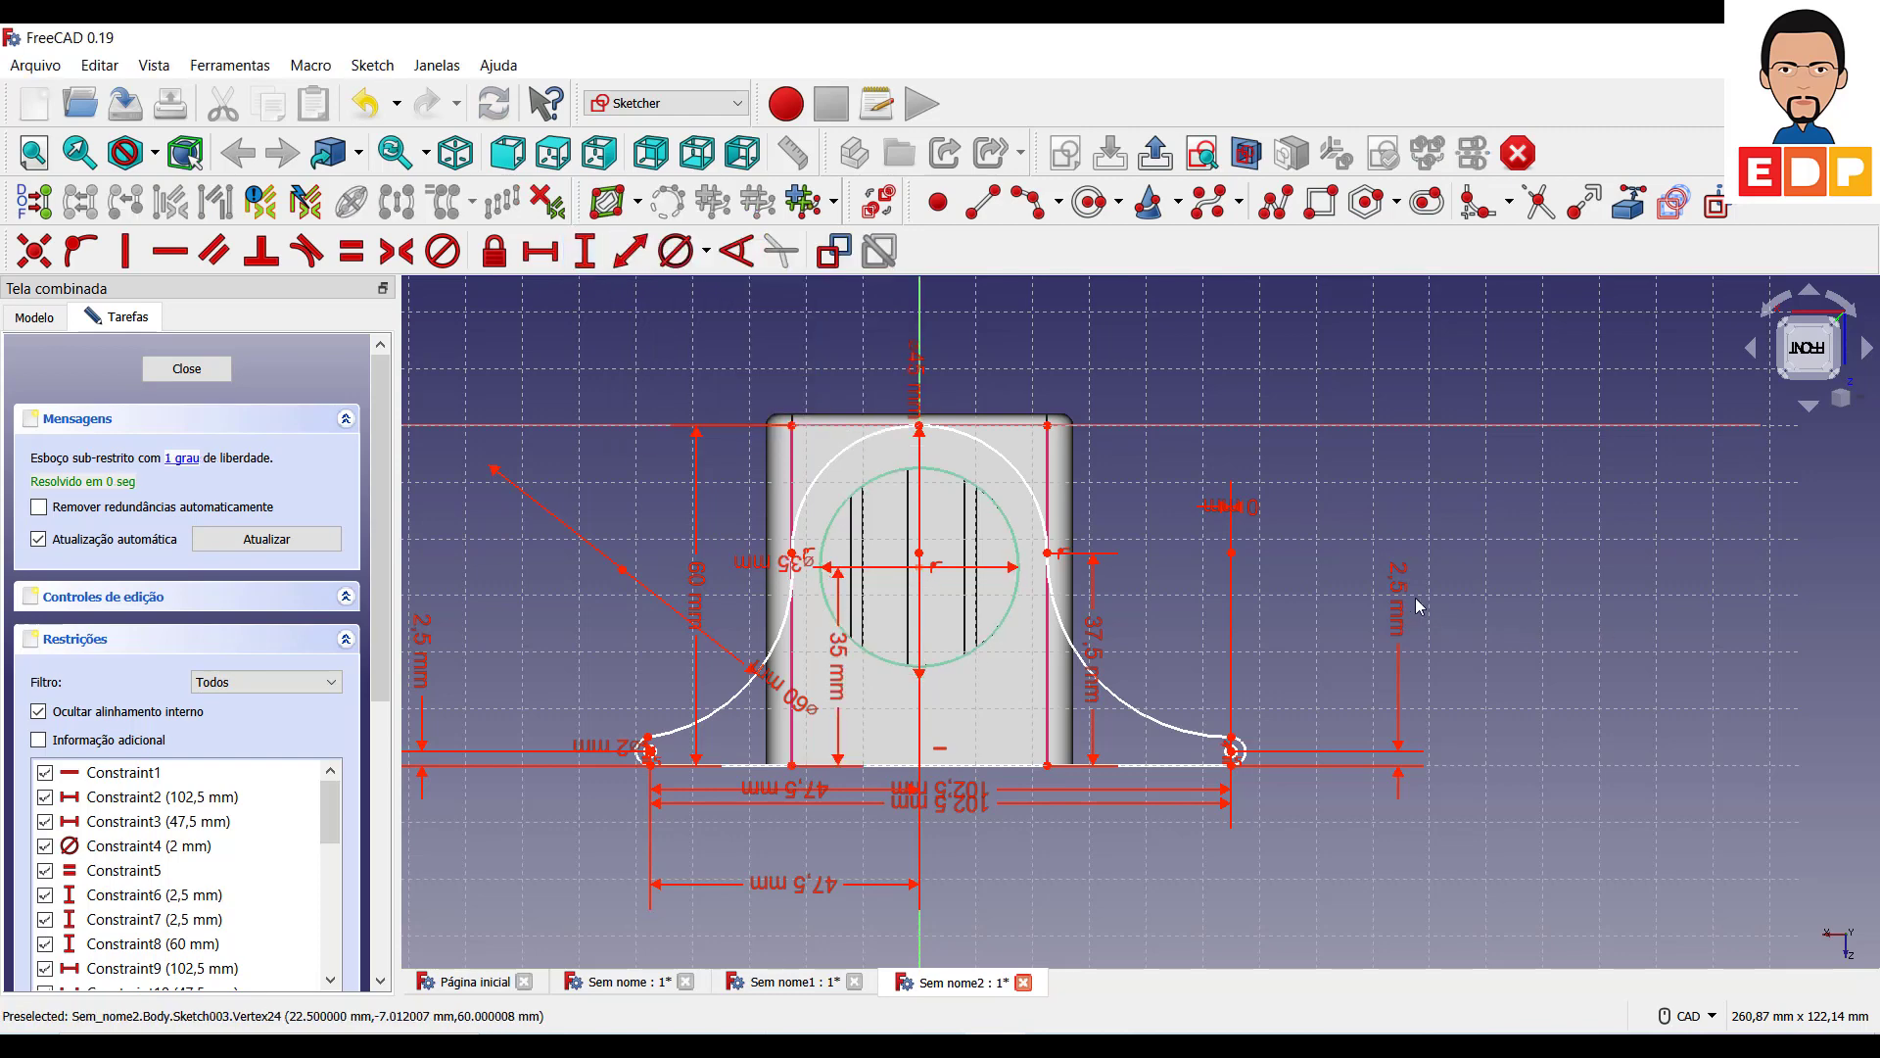
click(186, 368)
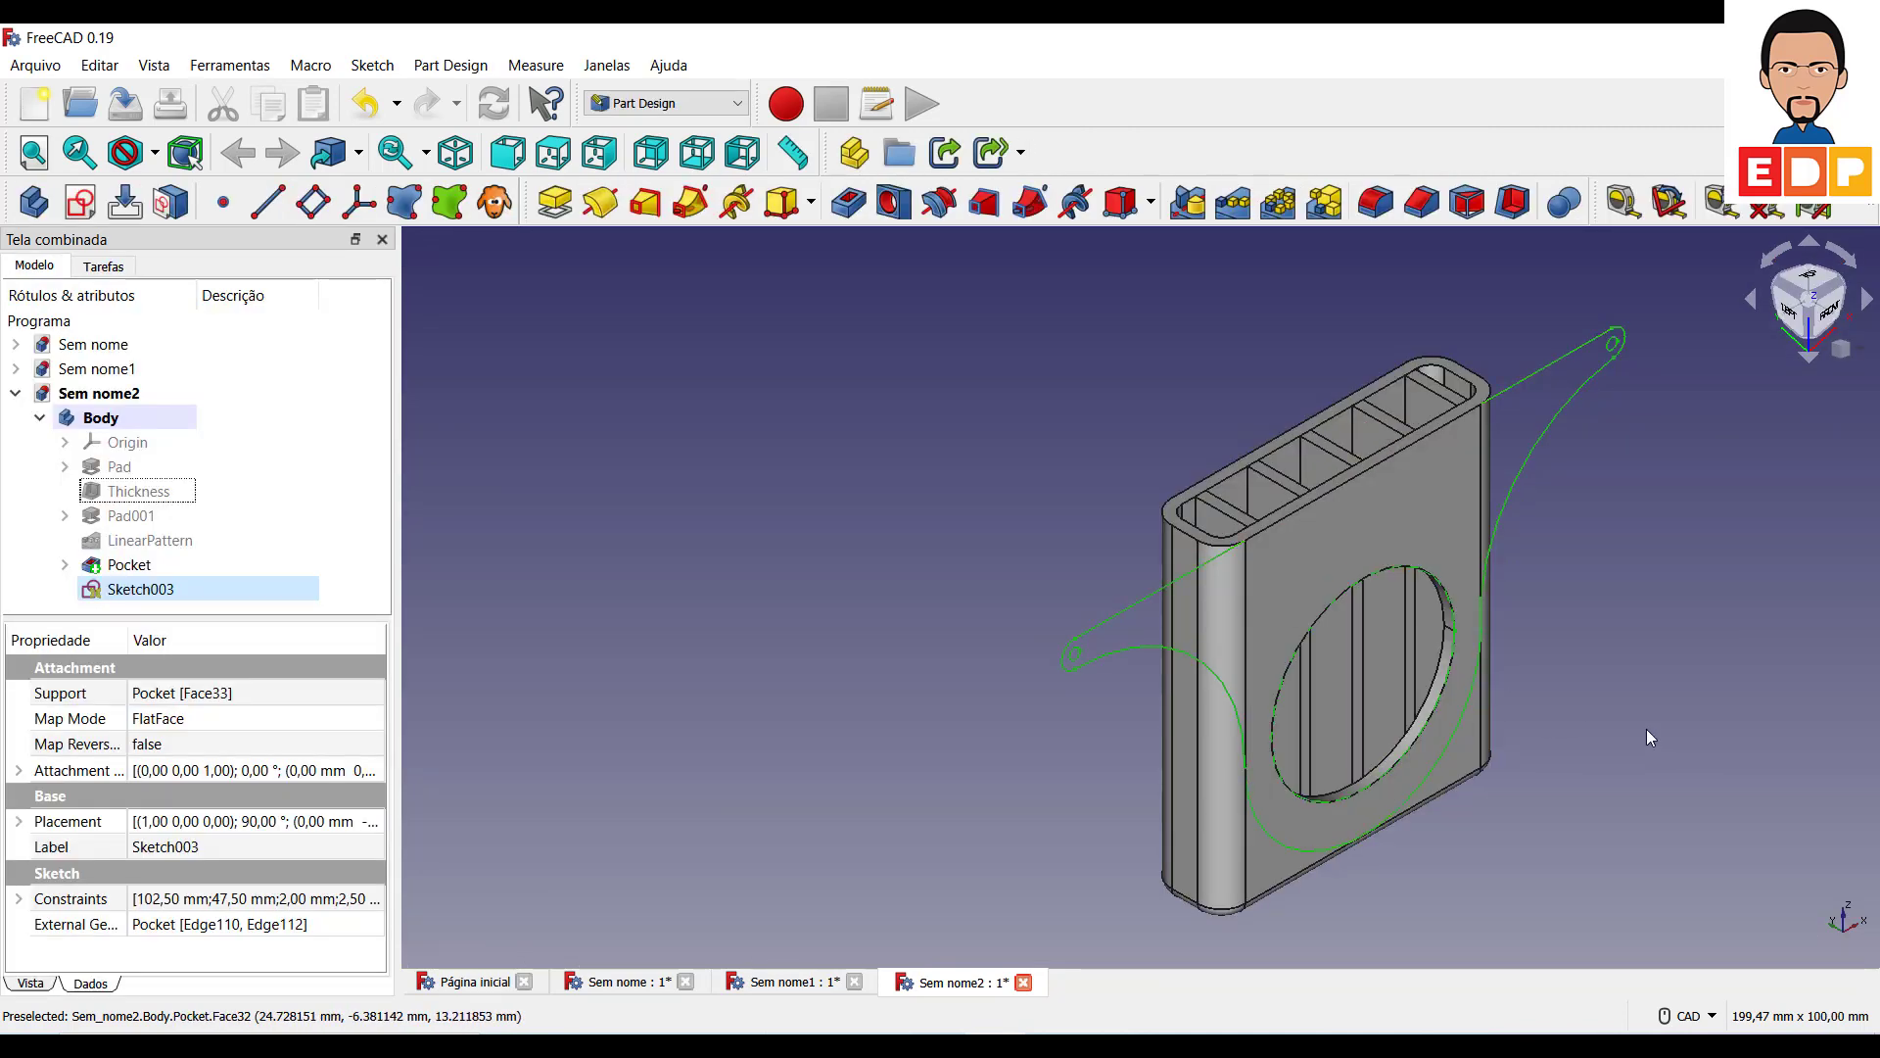
Pad Sketch003 with a 2 mm length.
middle_drag(1648, 729, 1454, 739)
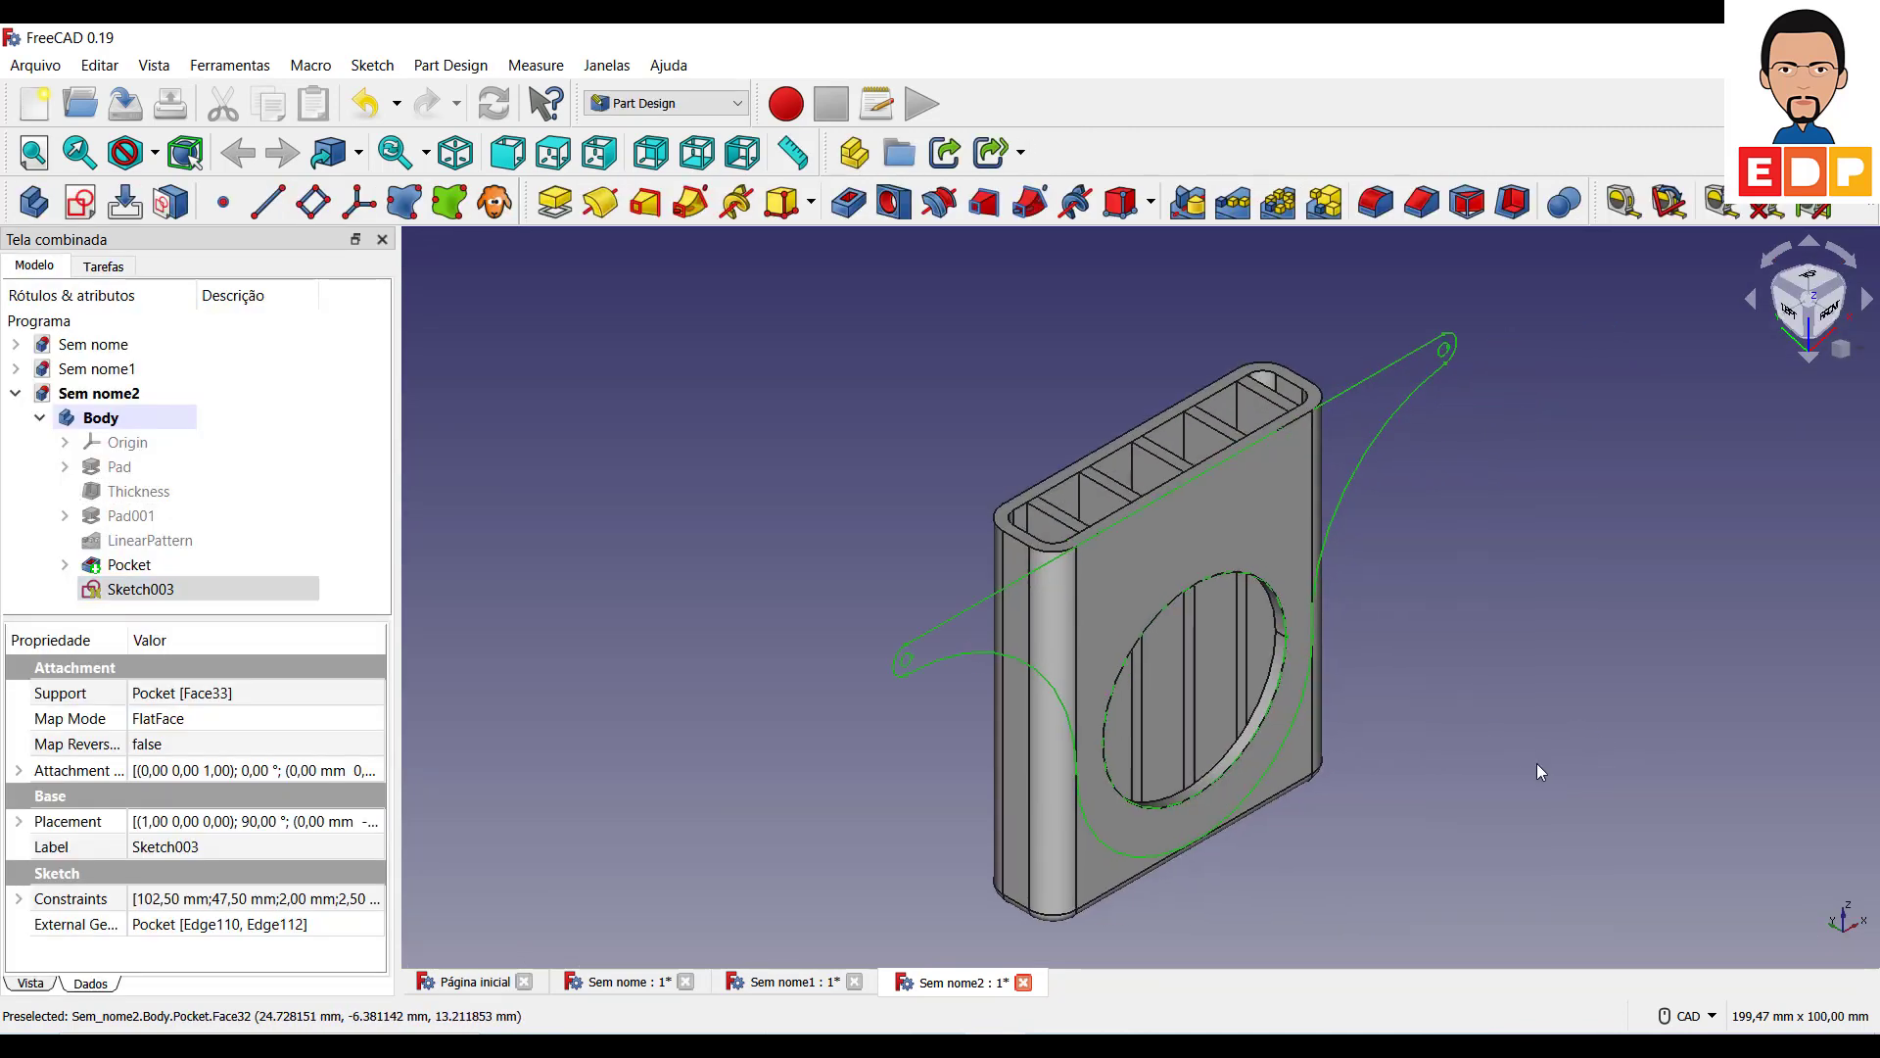
click(554, 202)
text(1)
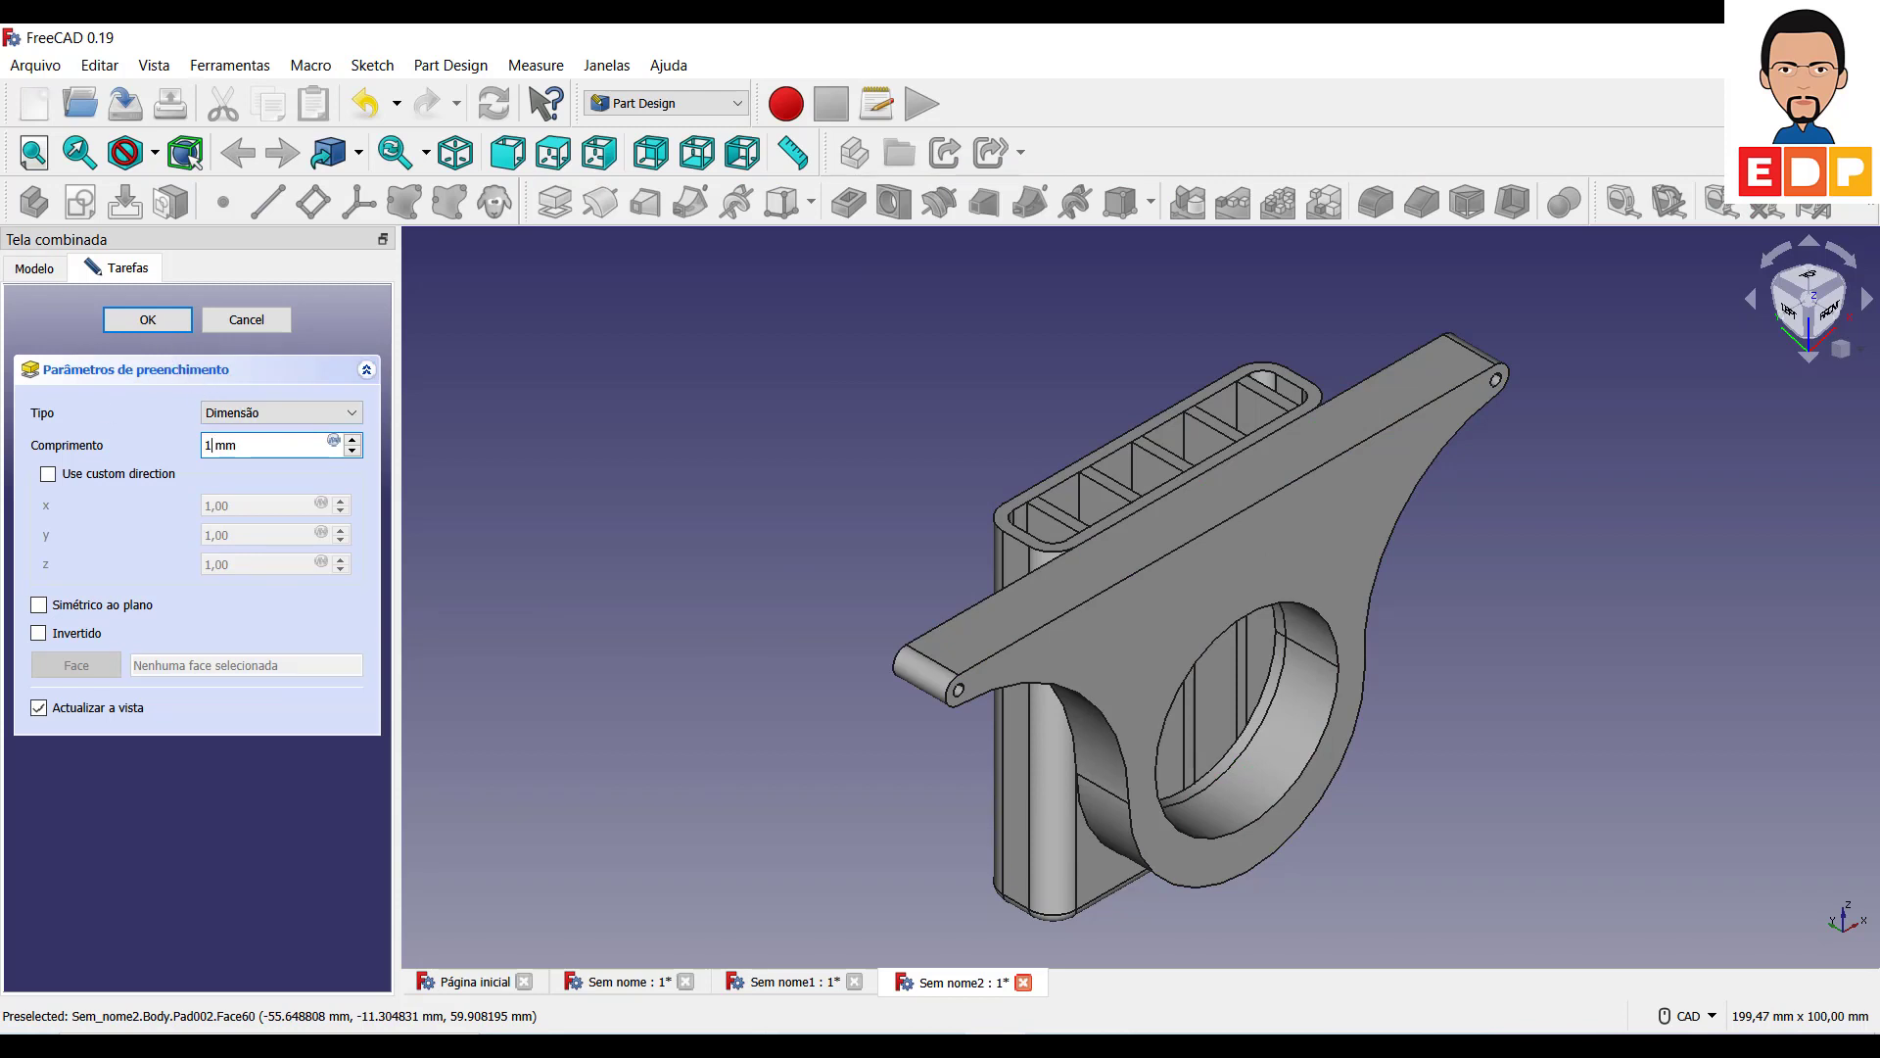
key(Tab)
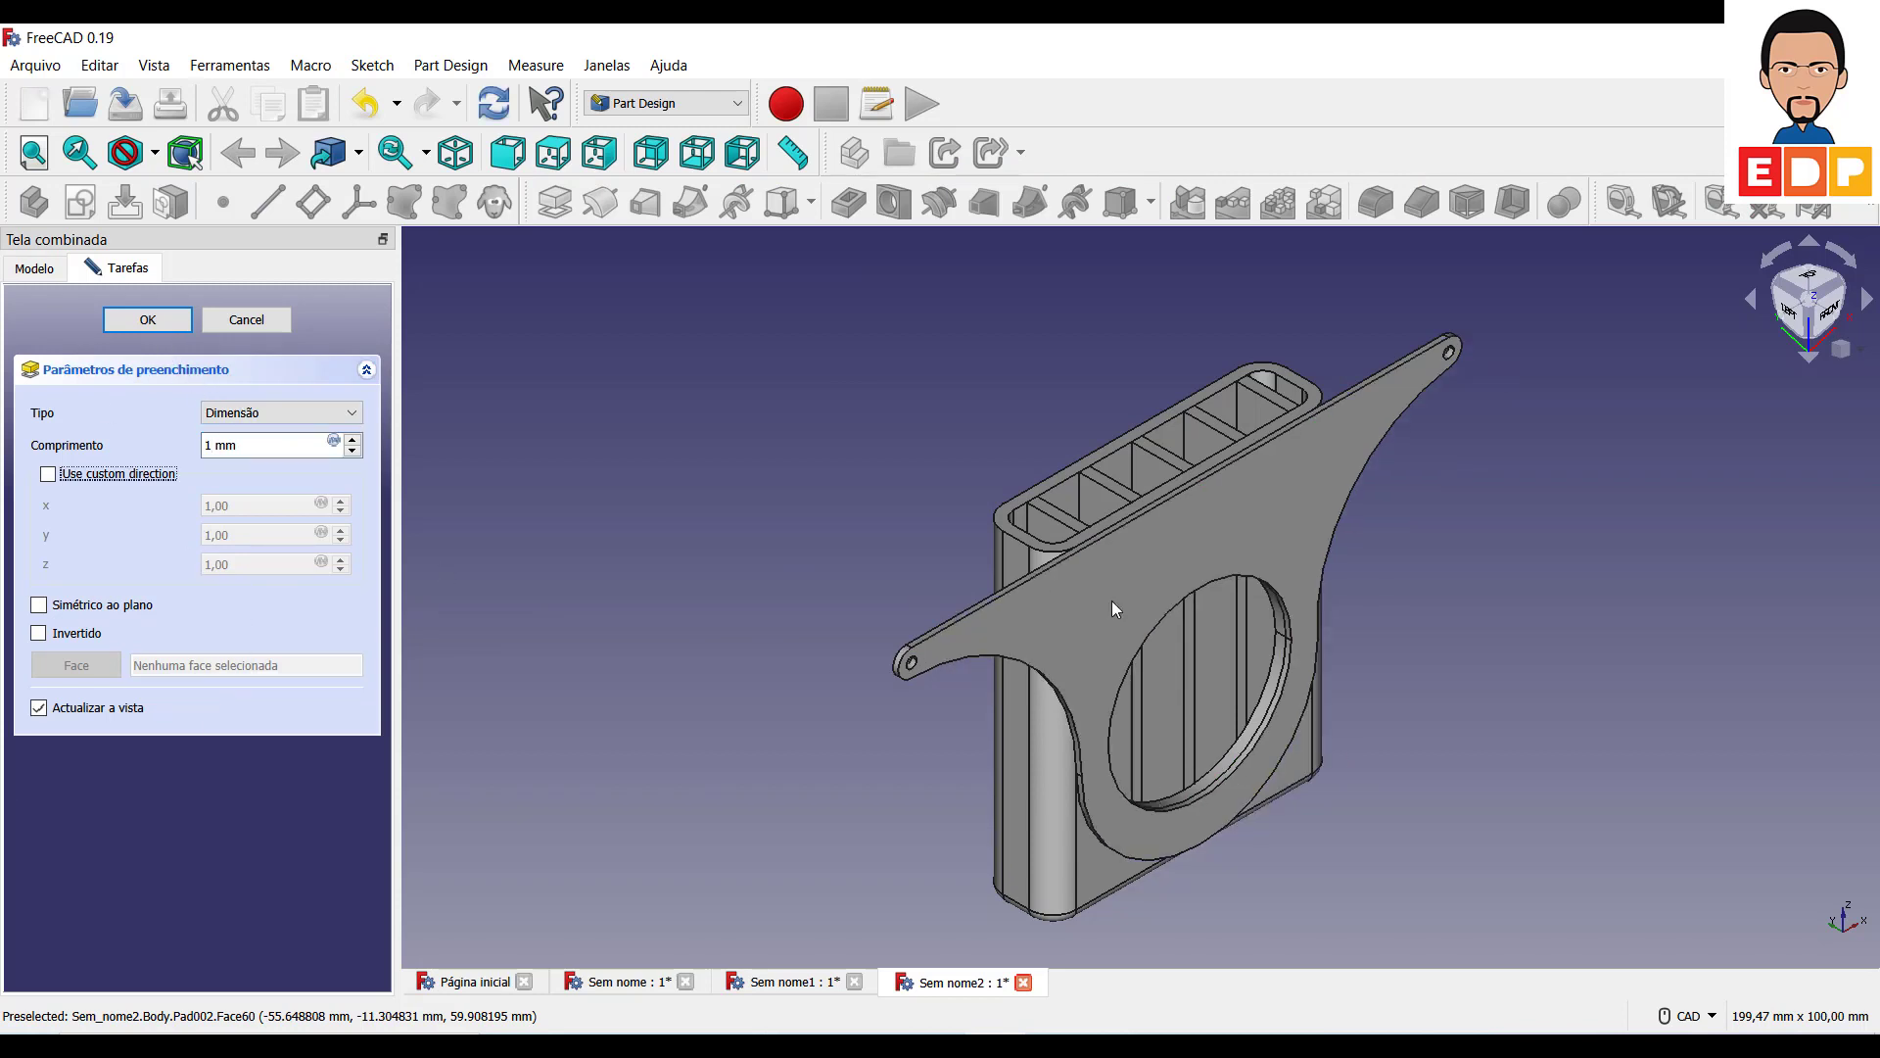
double_click(213, 446)
text(2)
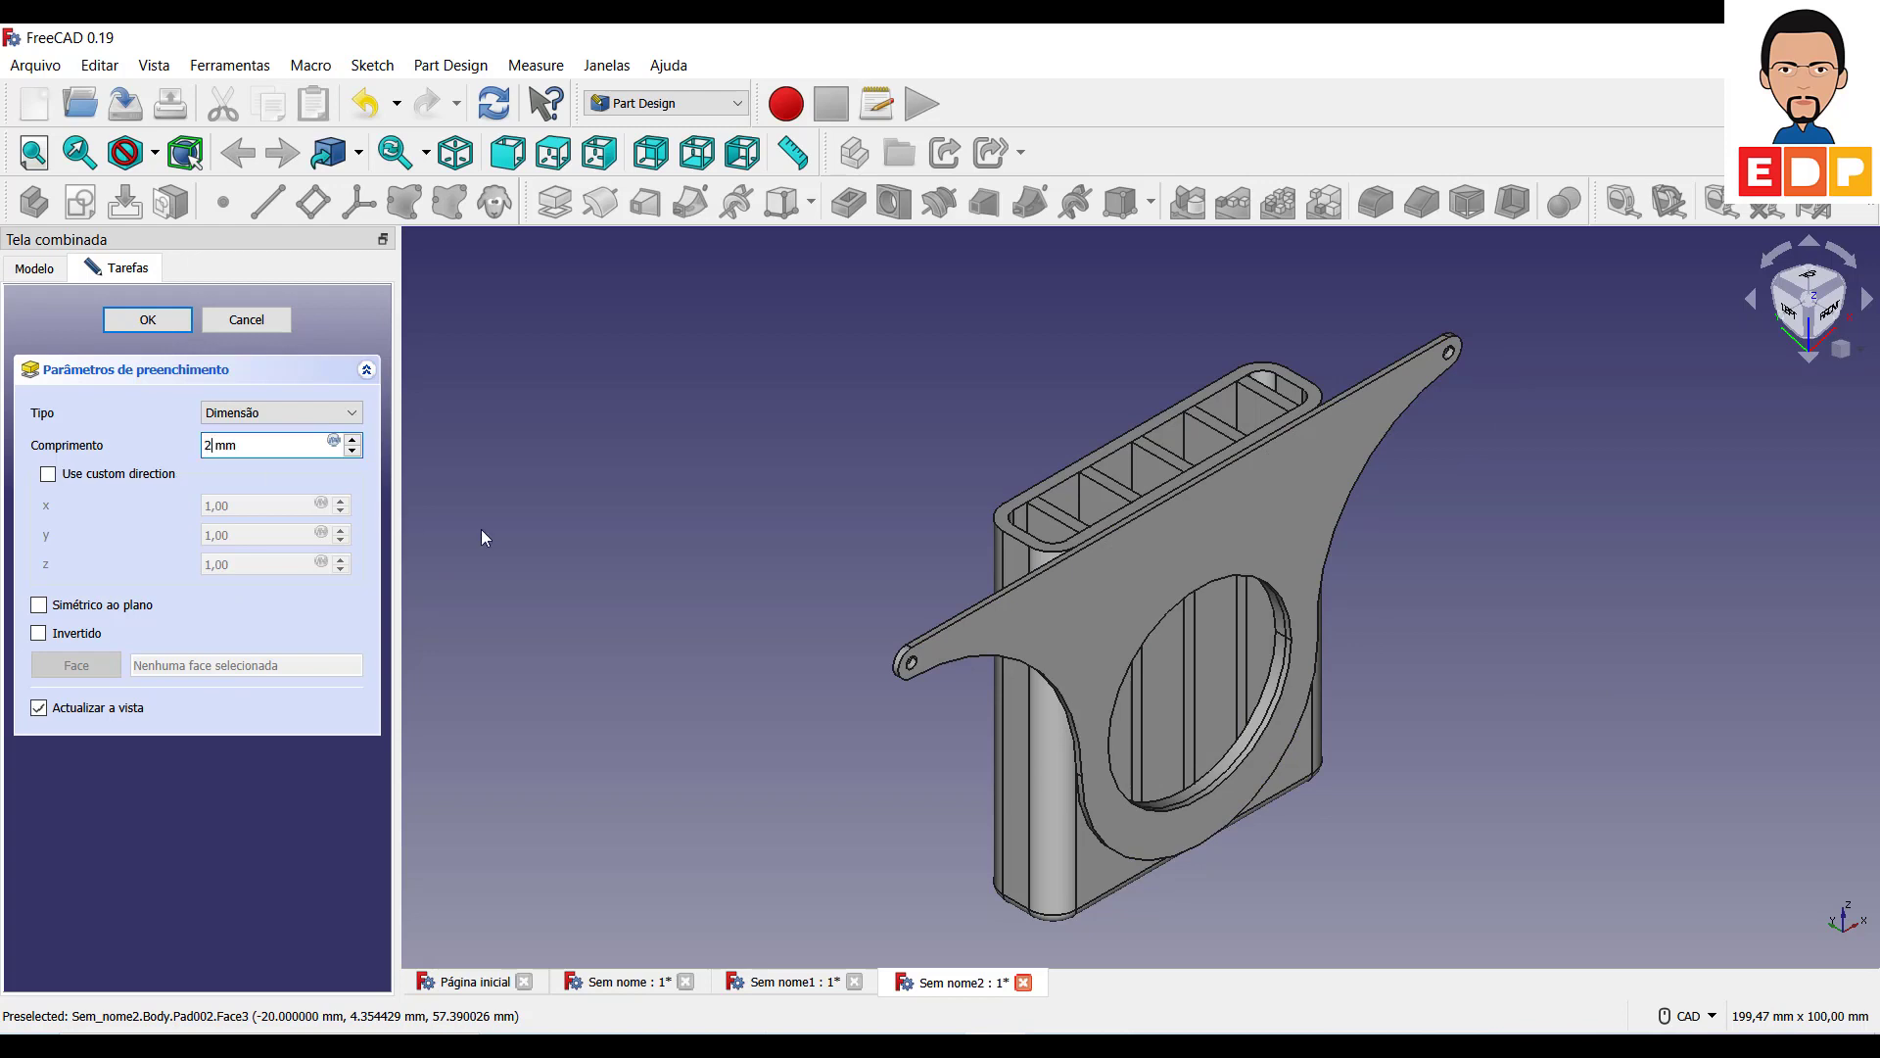
key(Tab)
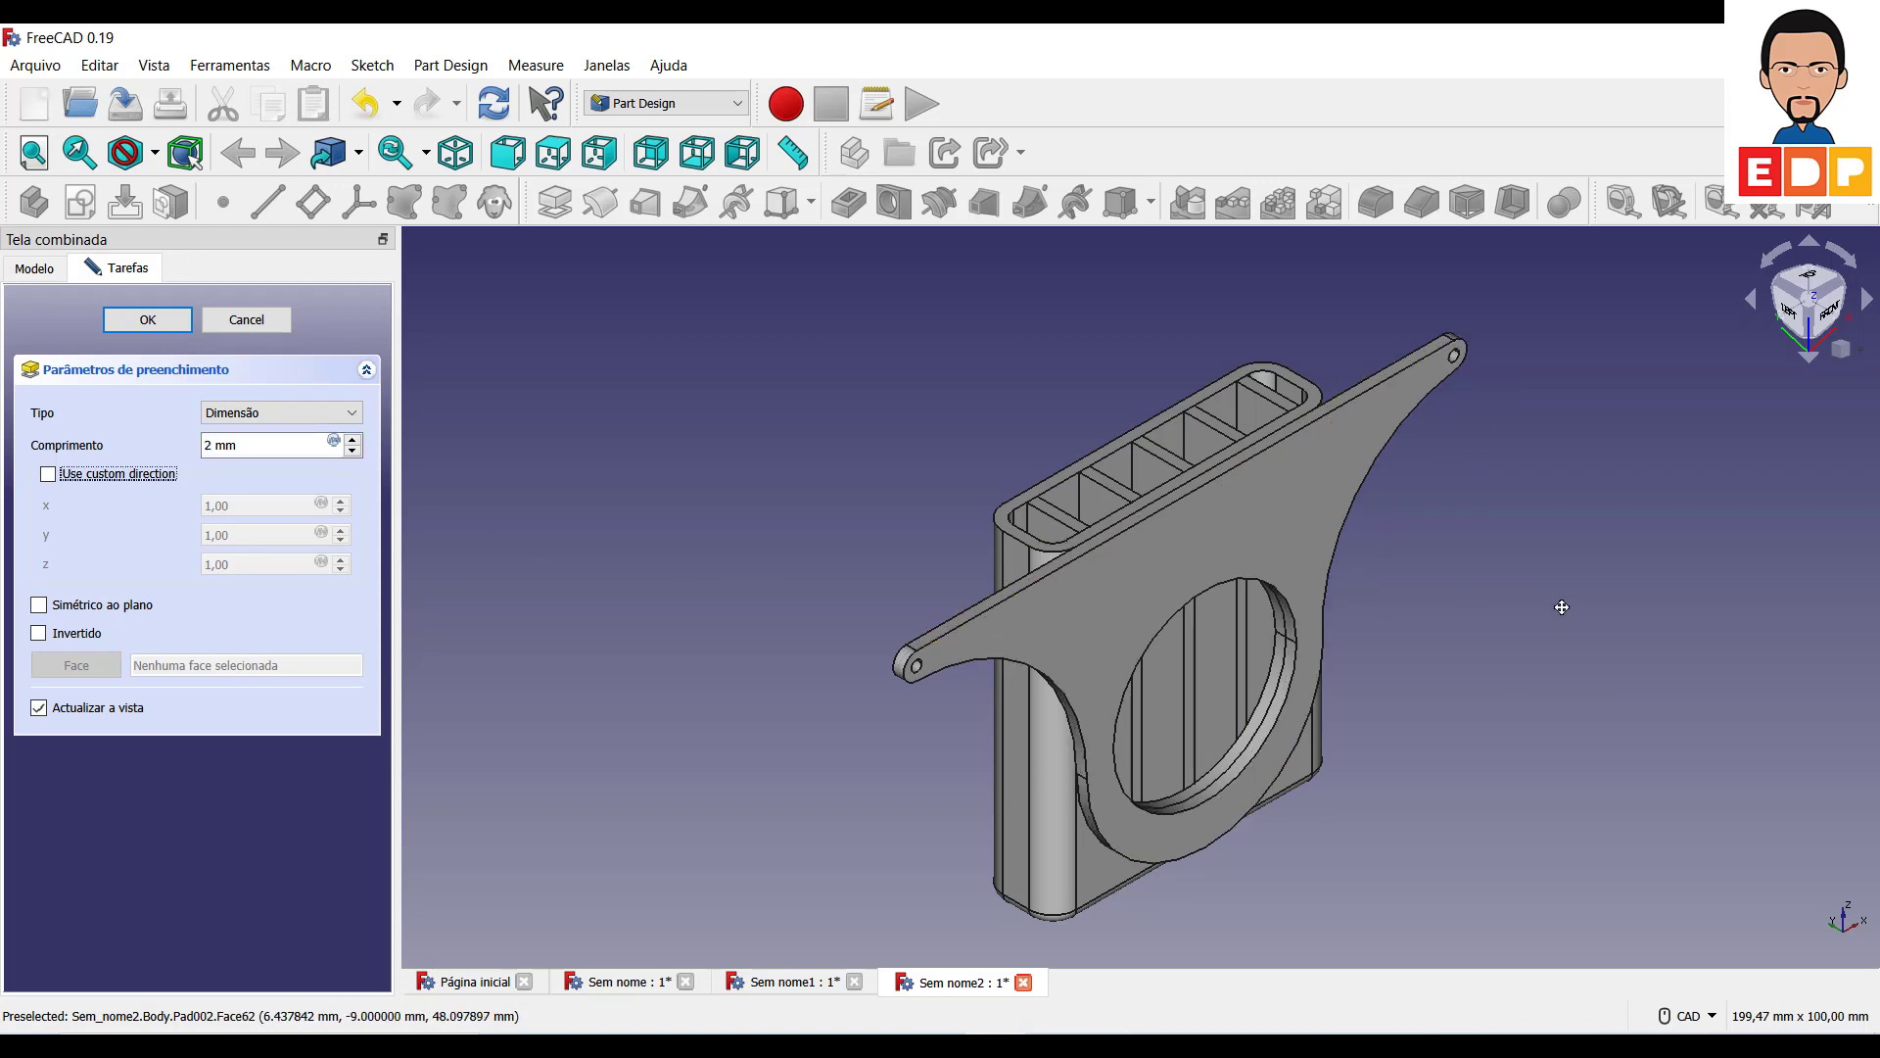
Inspect the new Pad002 from rear and isometric views.
middle_drag(1559, 608, 1504, 619)
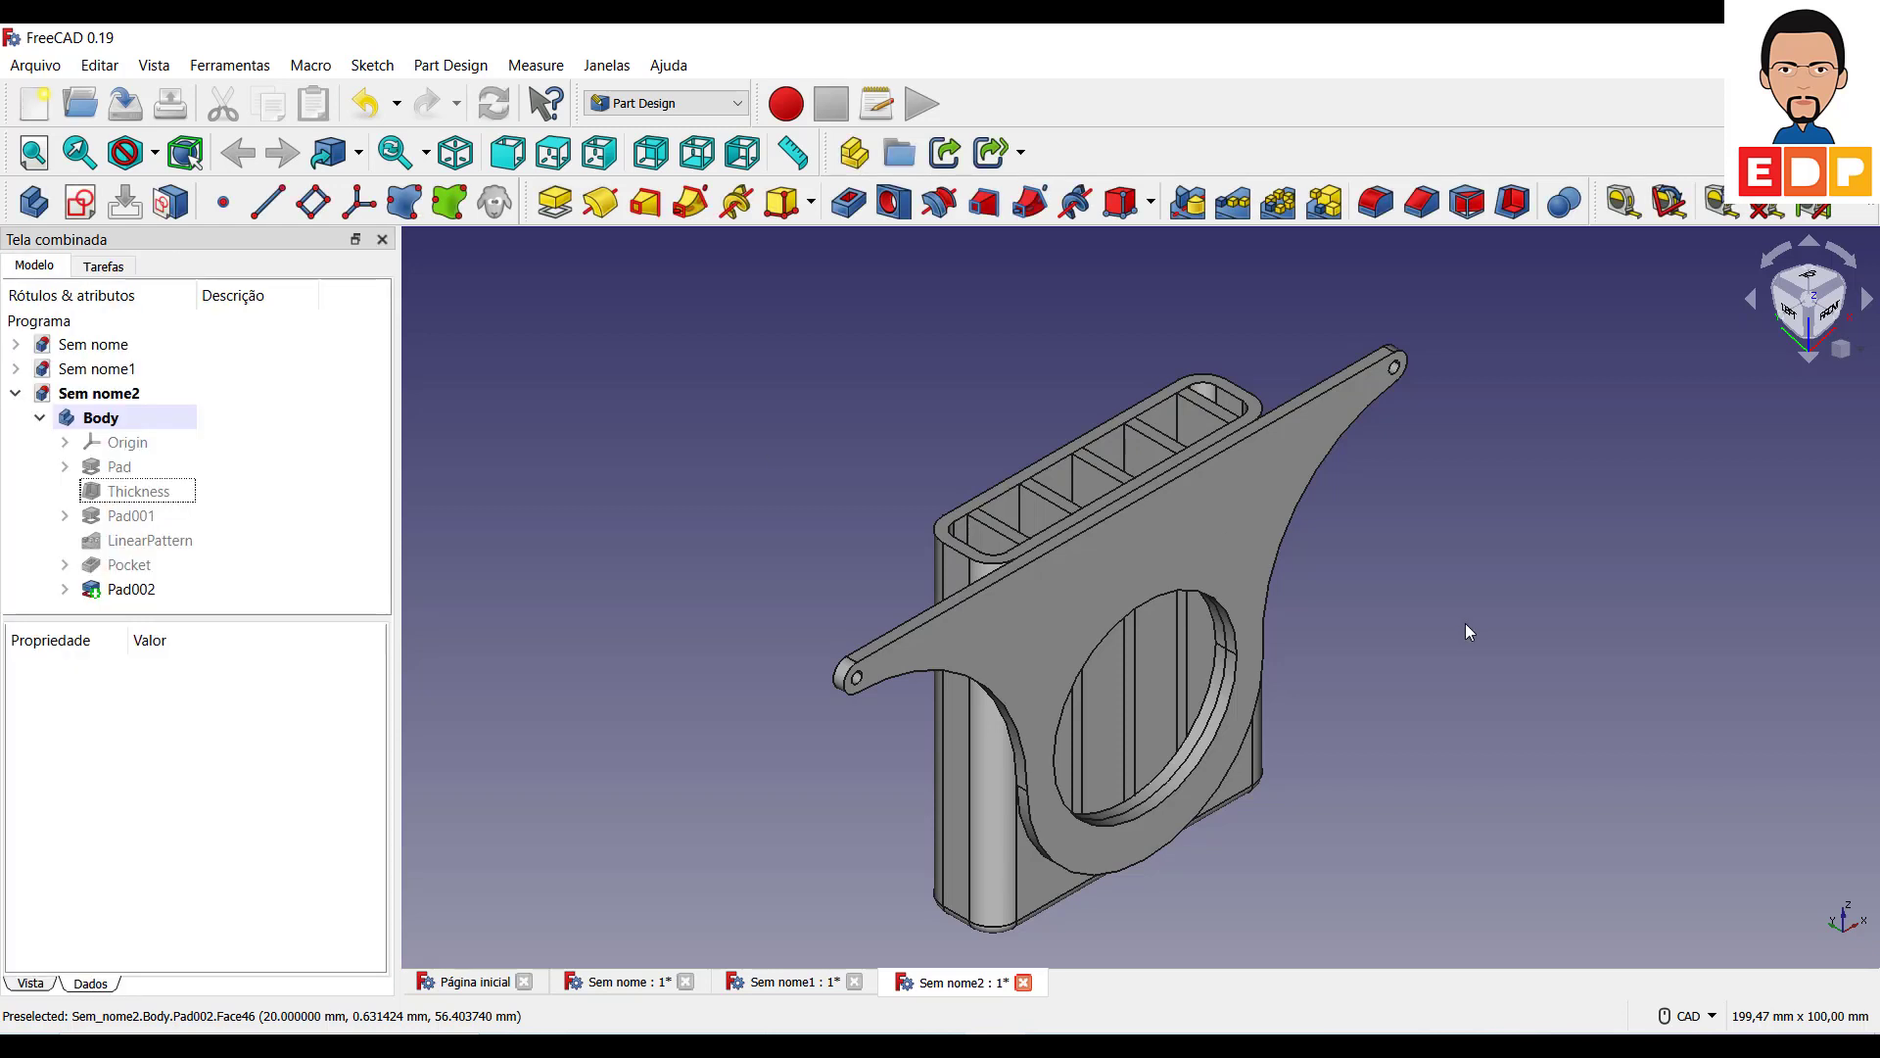
middle_drag(1465, 623, 1495, 634)
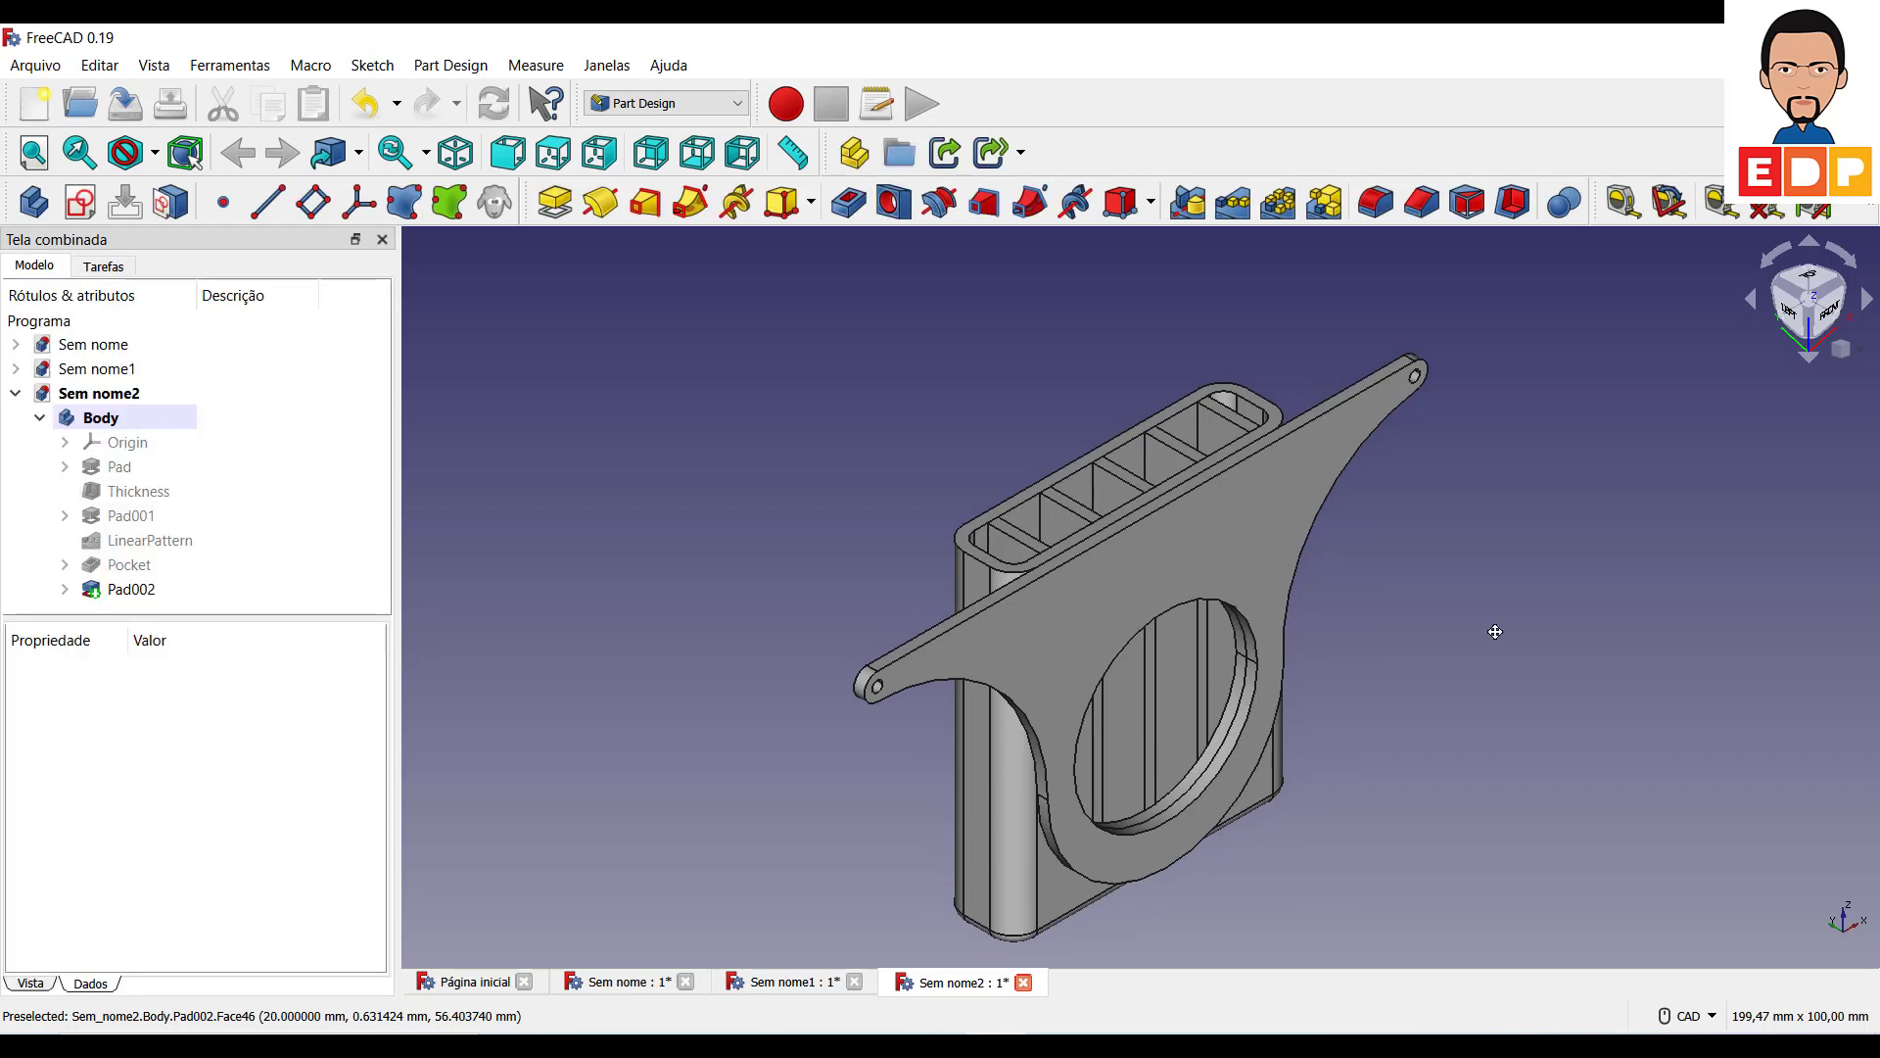
click(1779, 287)
middle_drag(1677, 539, 1589, 542)
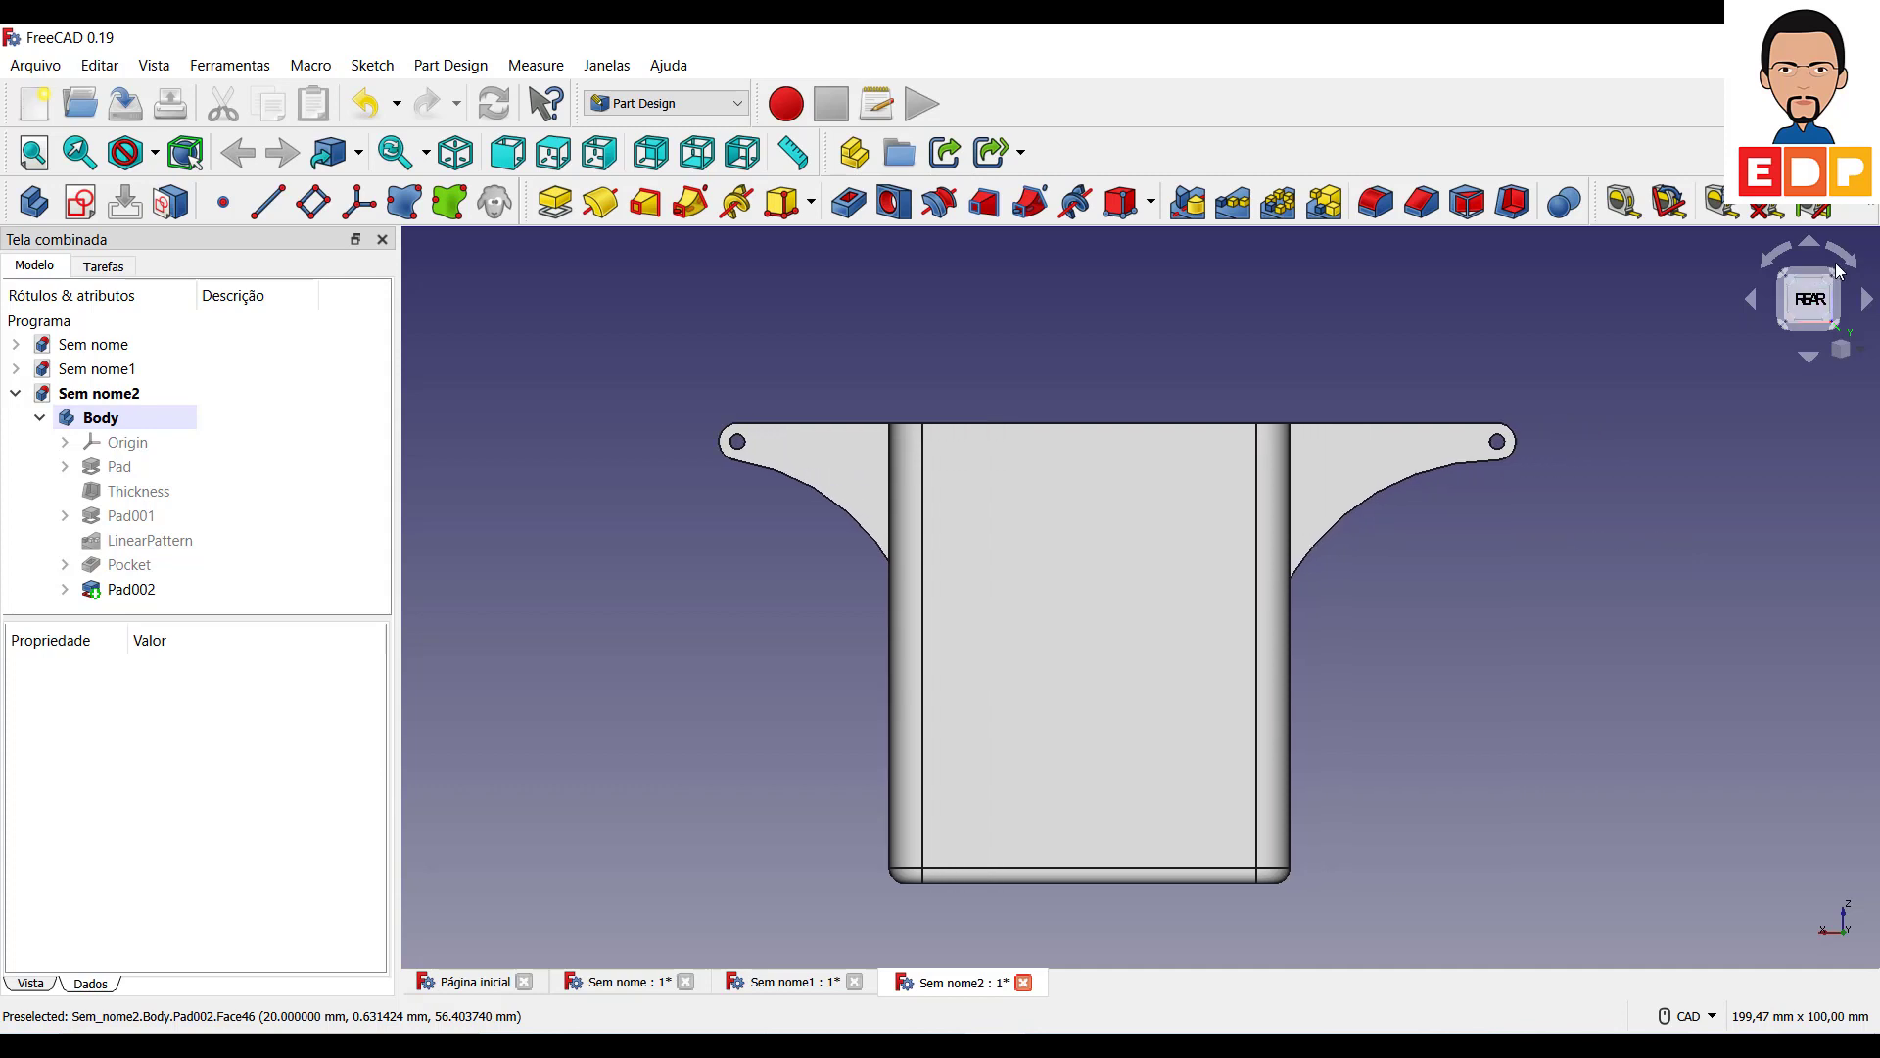
click(1838, 281)
middle_drag(1561, 610, 1450, 609)
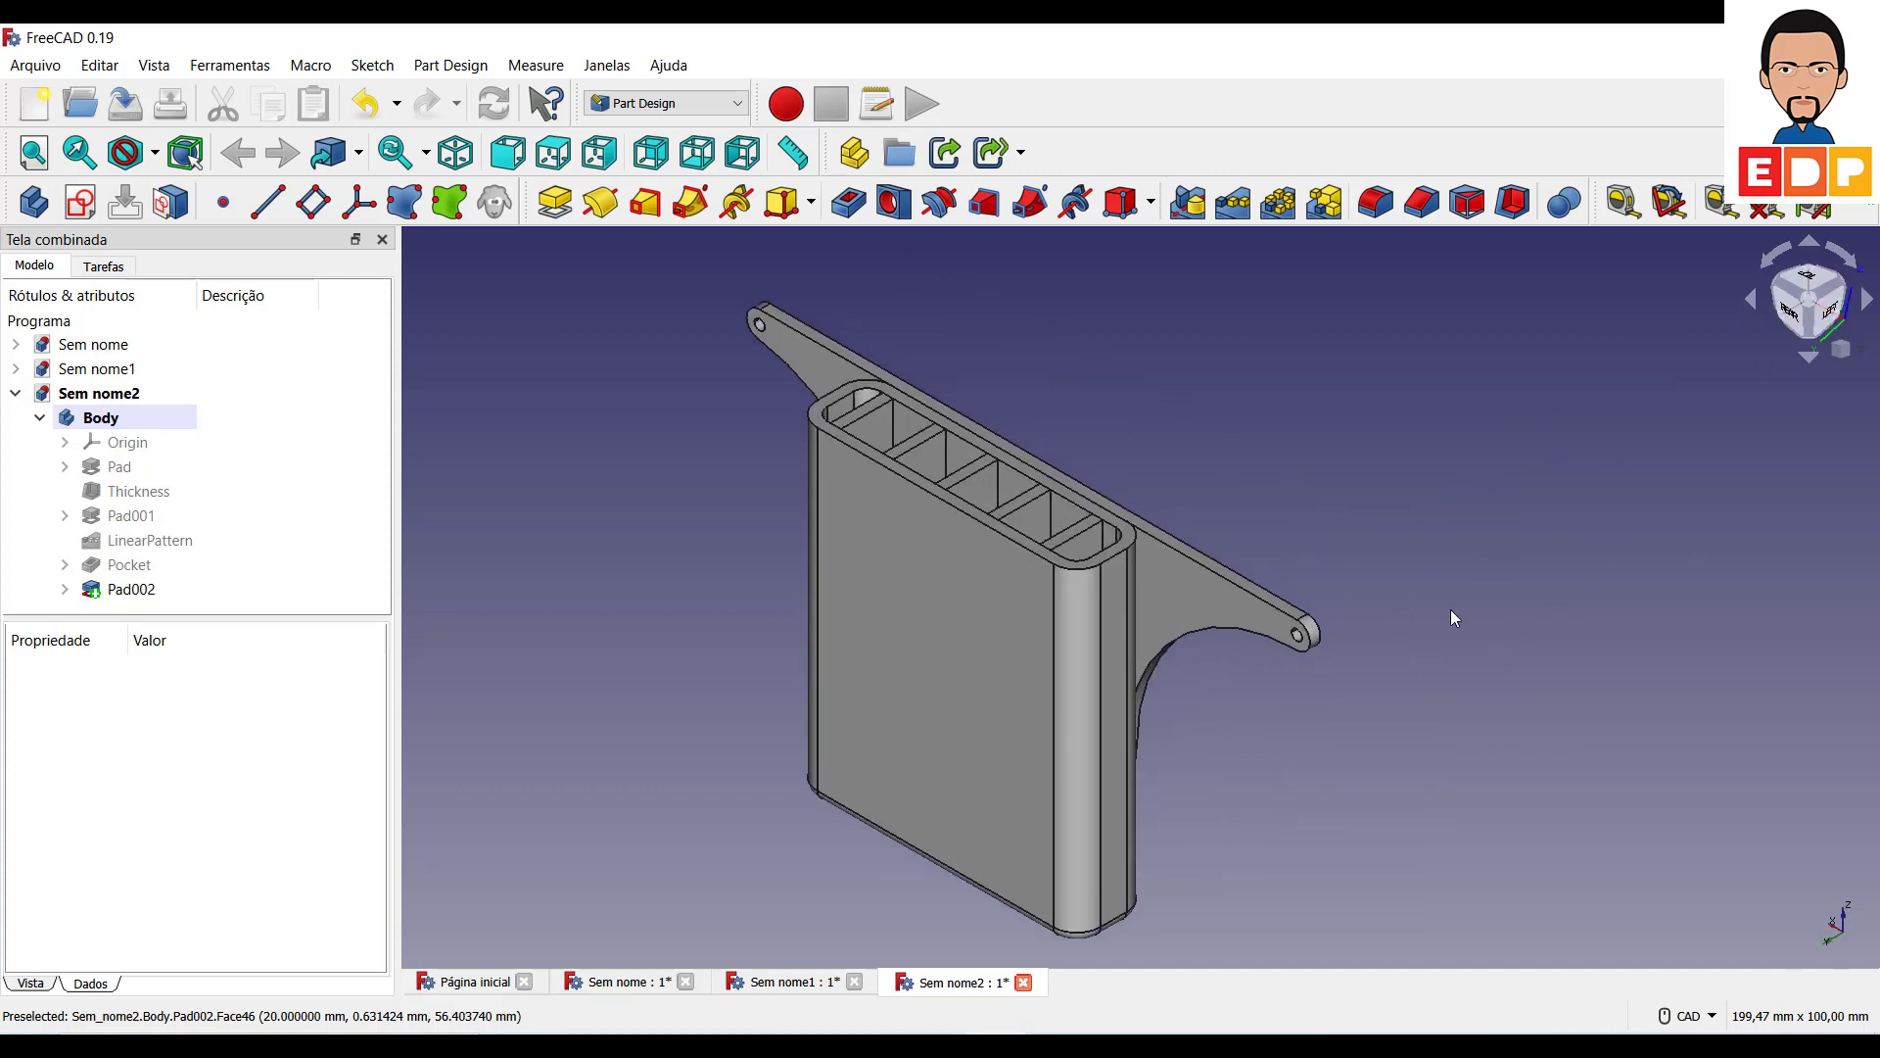
middle_drag(1602, 509, 1490, 519)
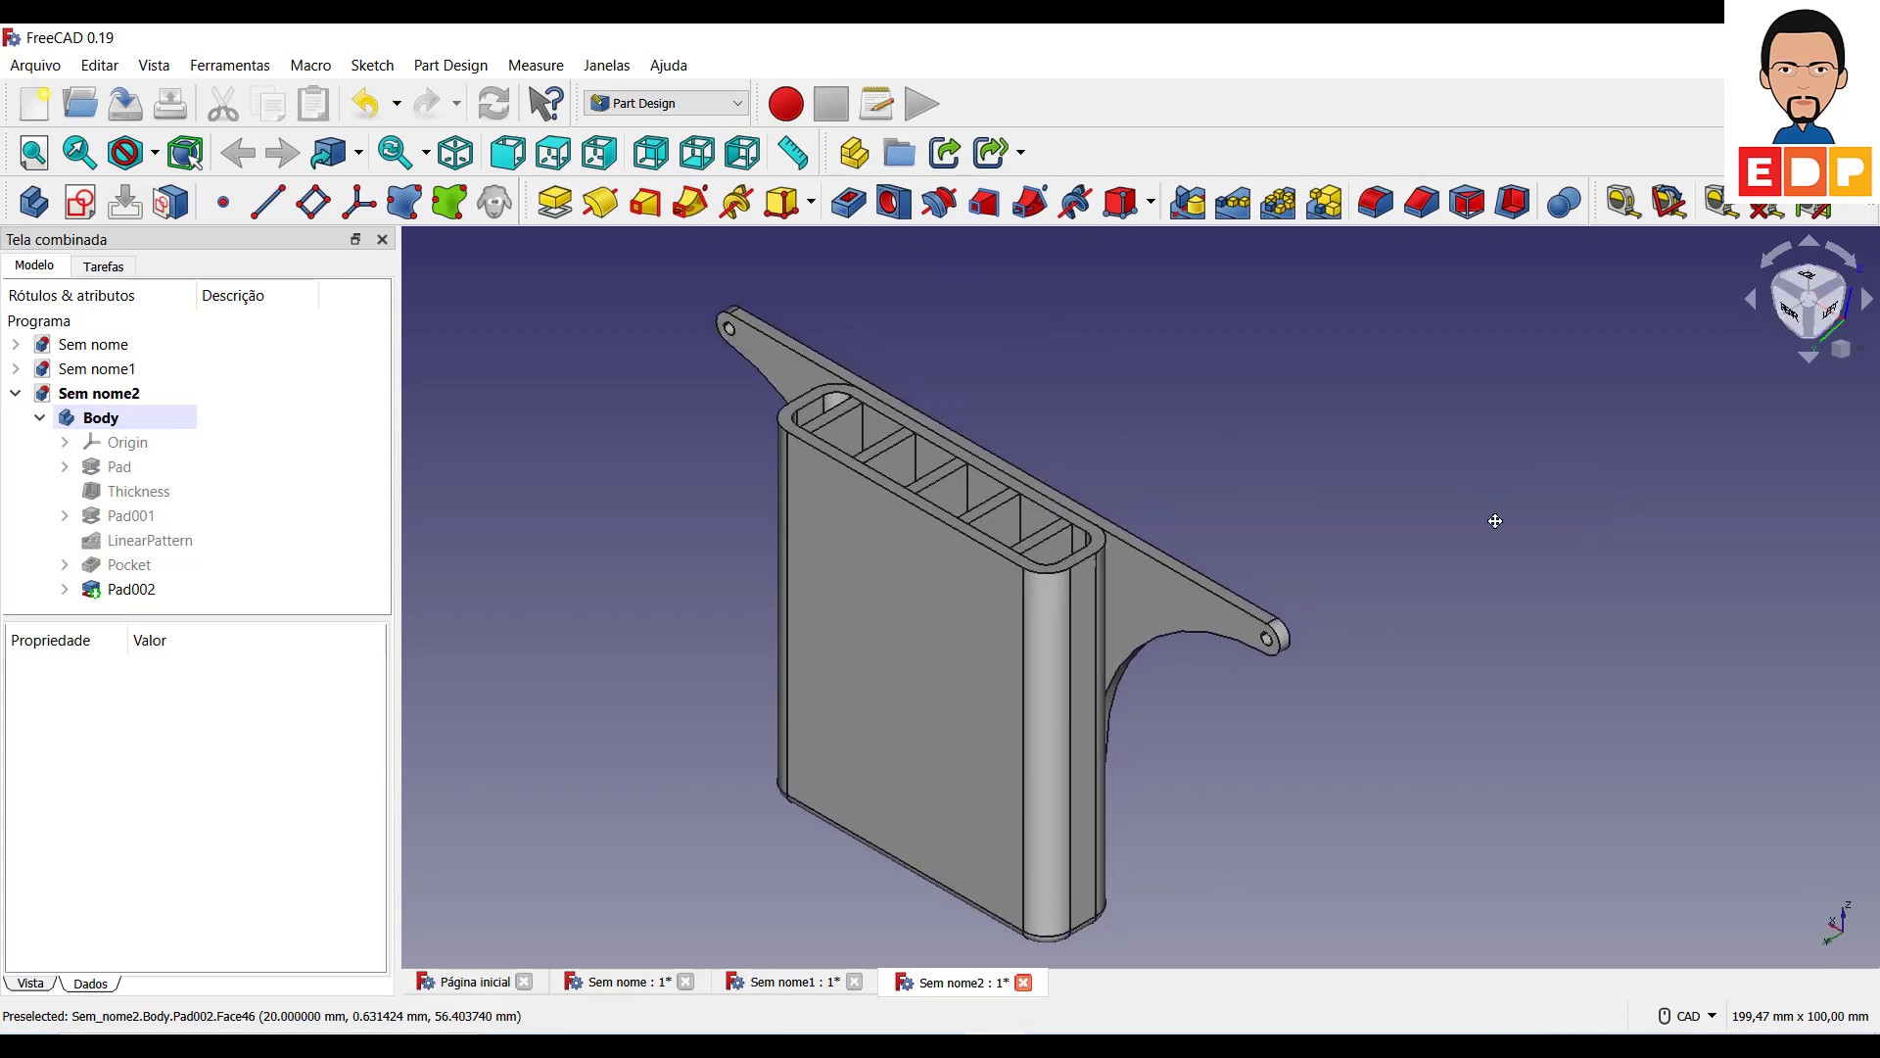
click(1775, 293)
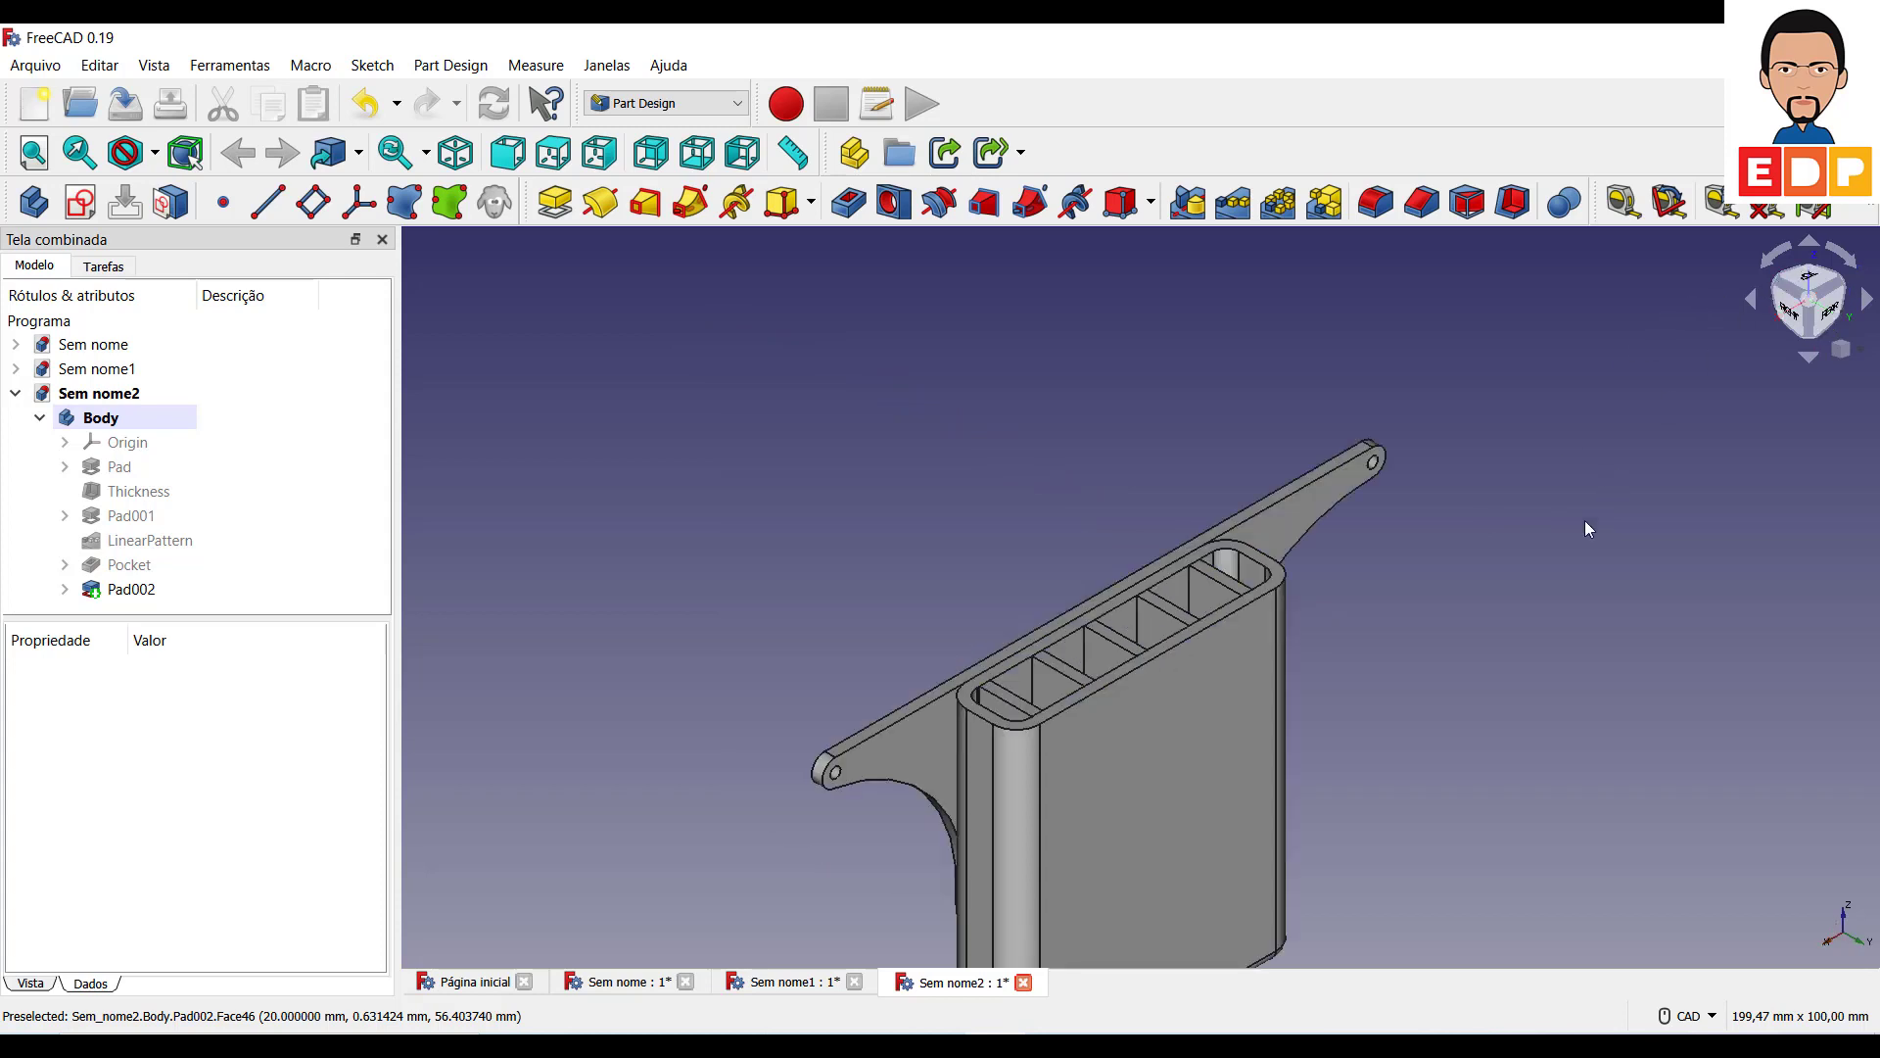
scroll(1502, 548, down, 2)
scroll(1543, 637, down, 1)
middle_drag(1544, 637, 1434, 548)
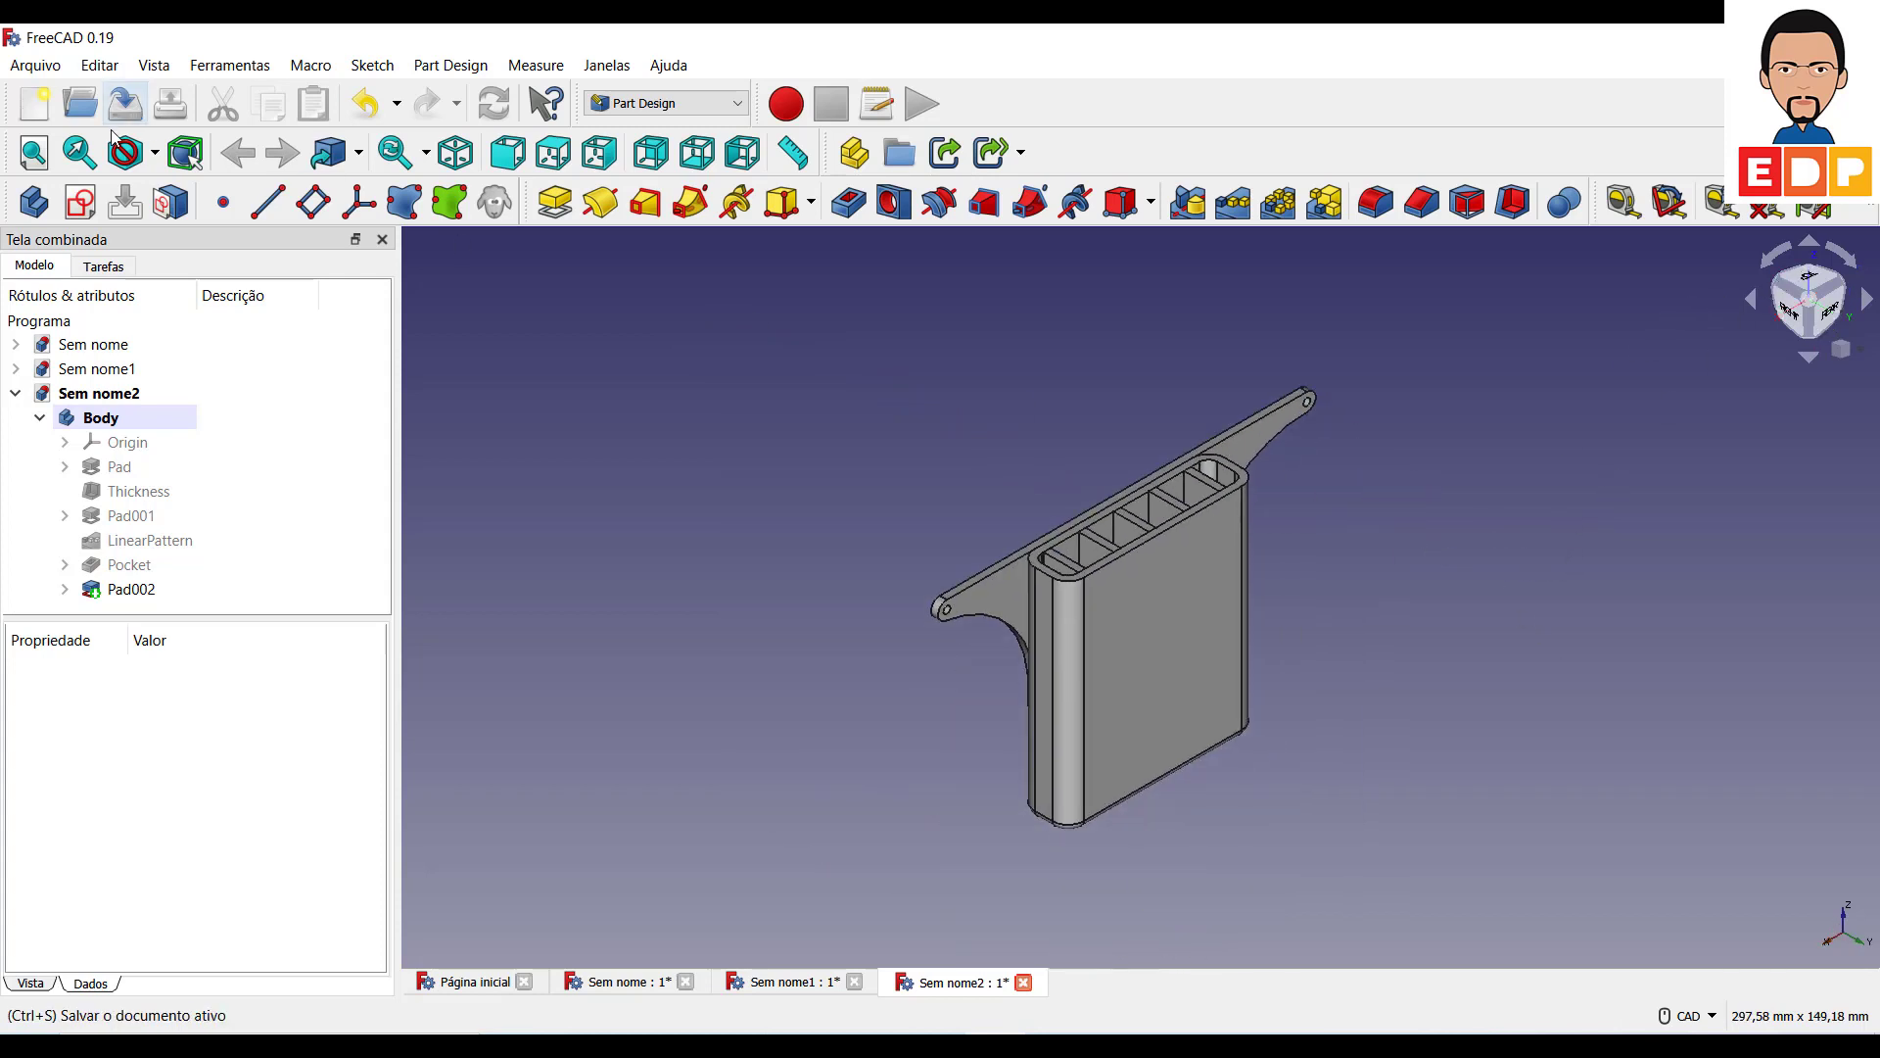
Dismiss the no-selection export warning and select the Body in the tree.
click(43, 72)
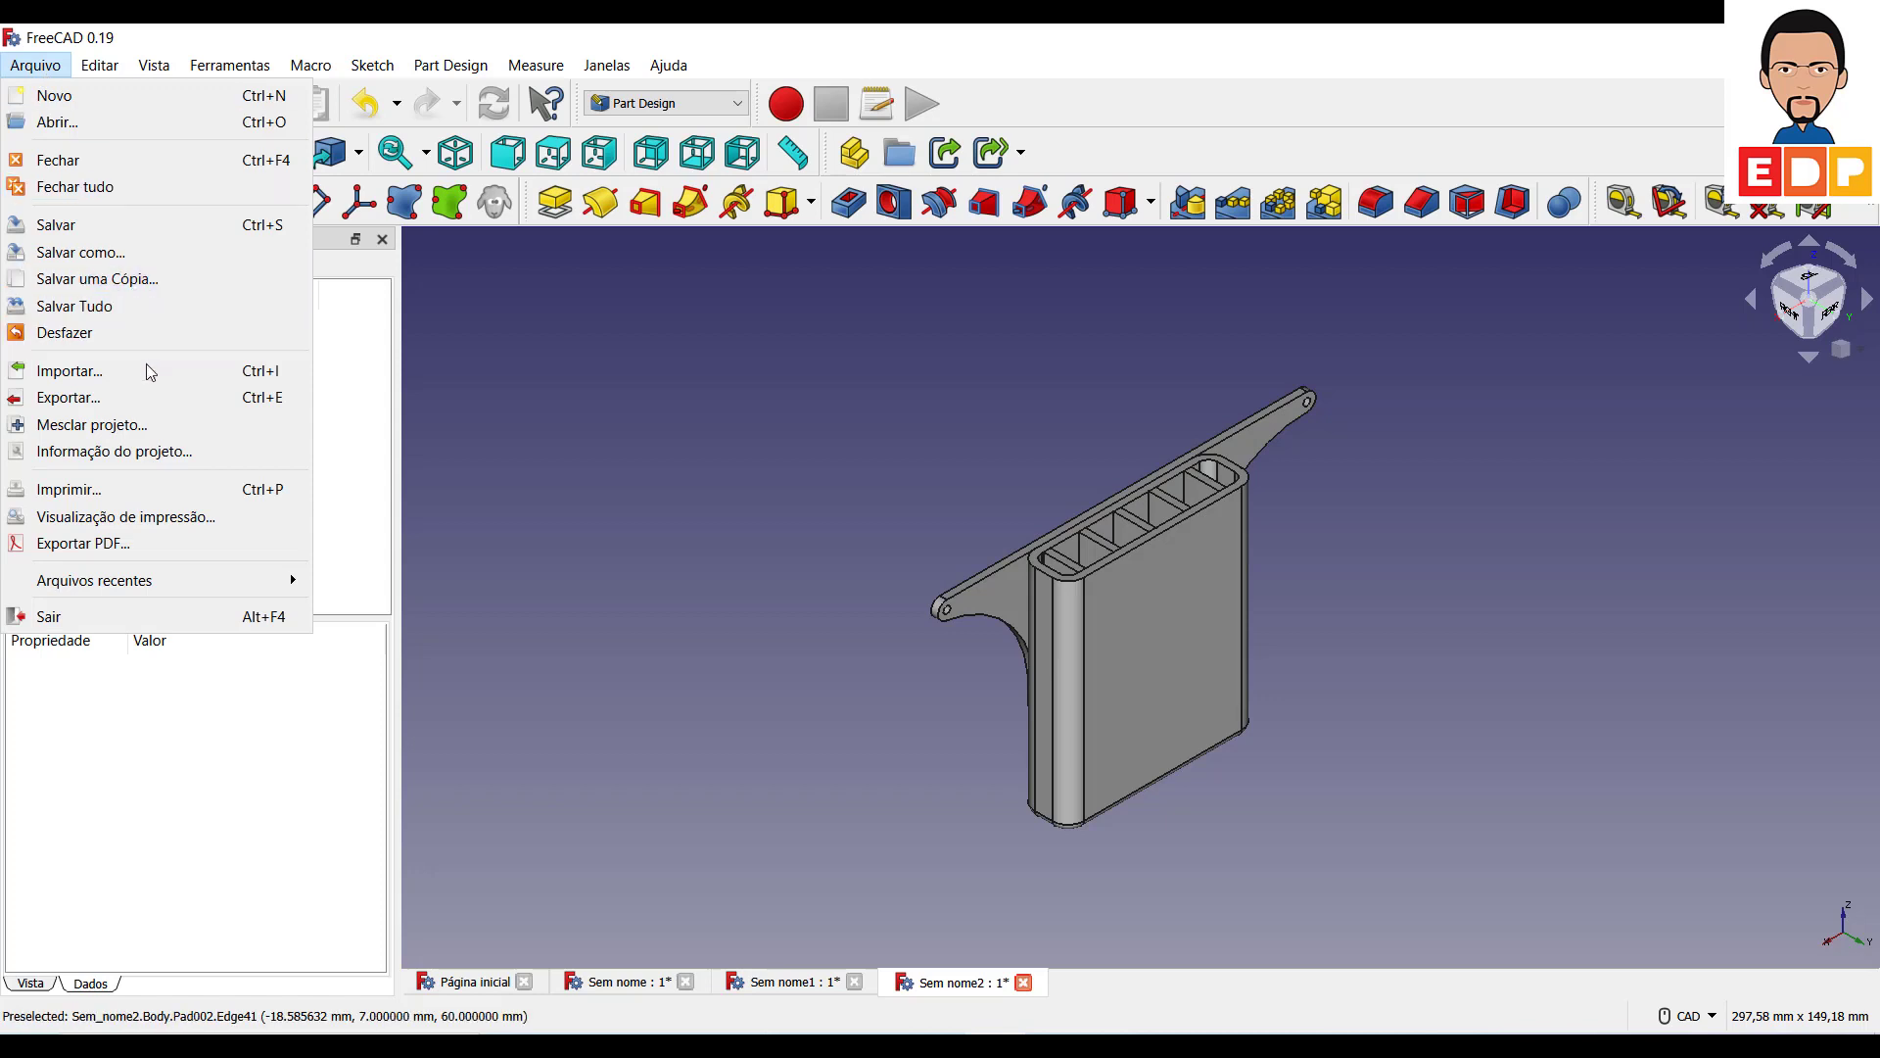
click(118, 396)
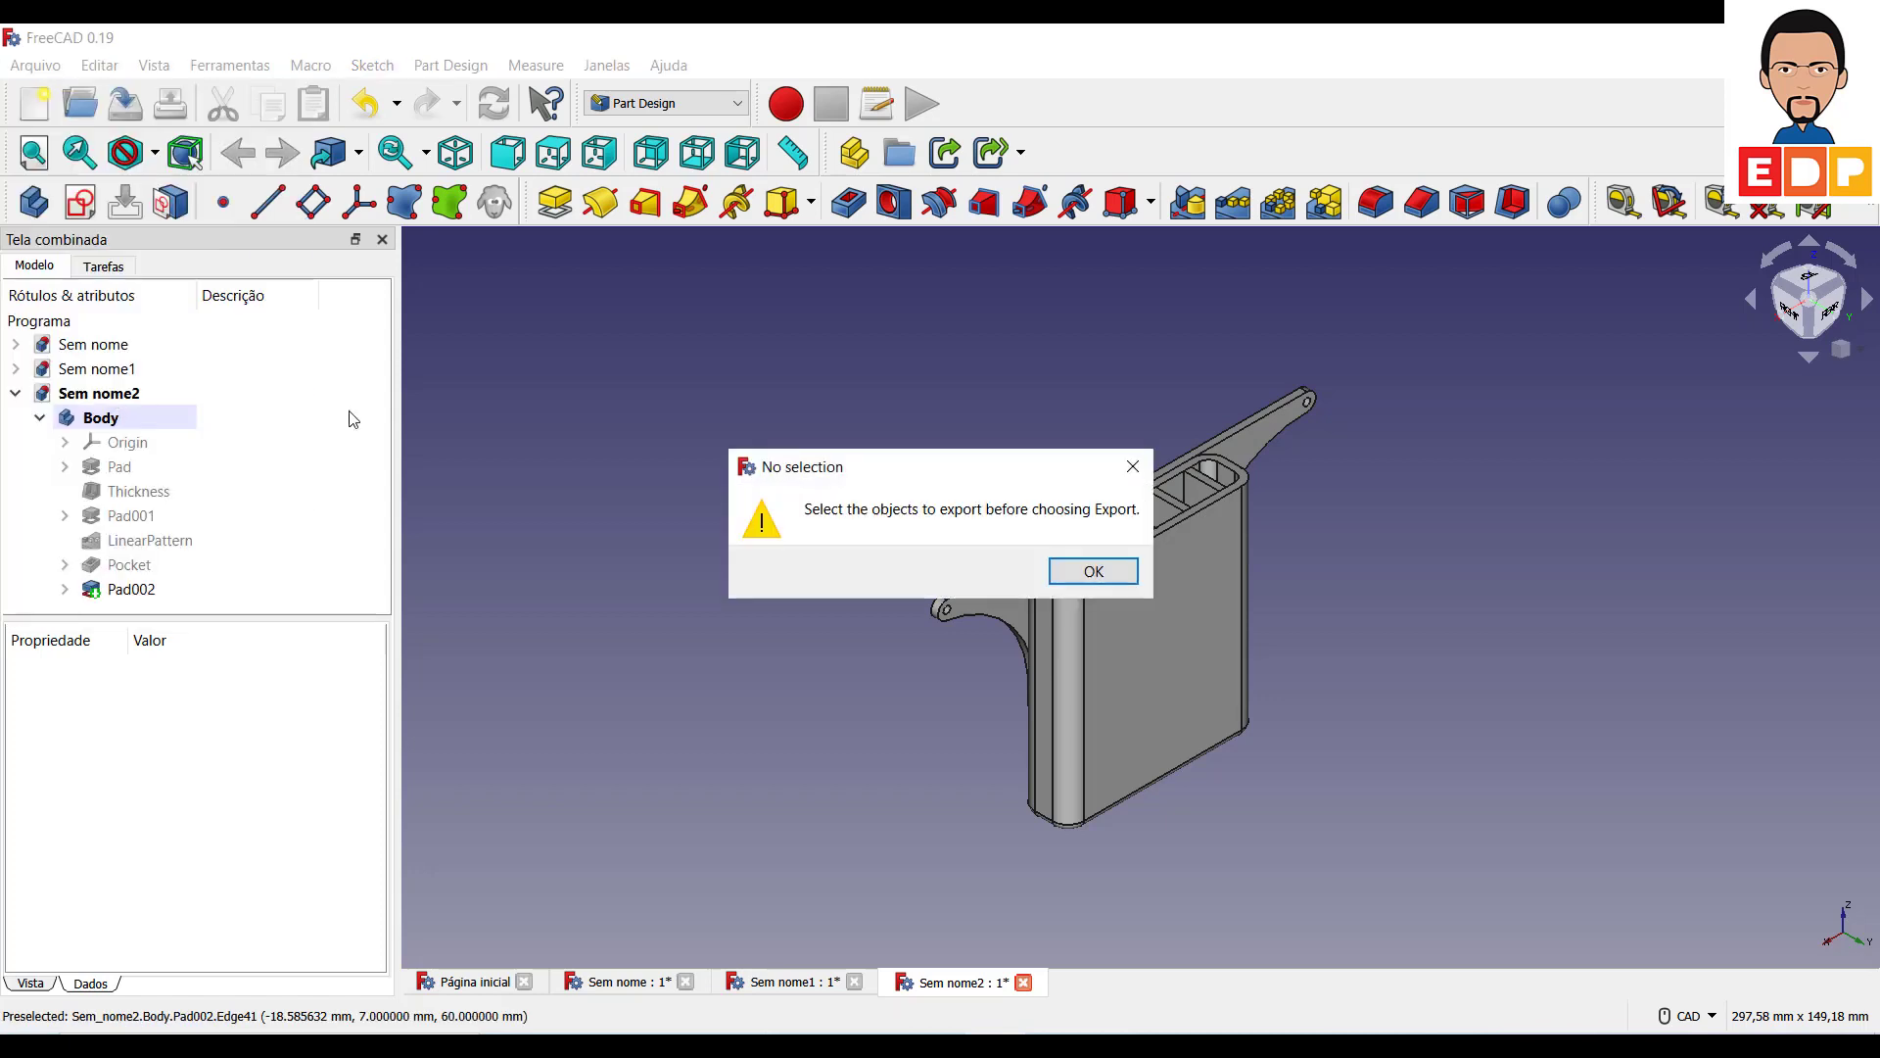
click(1088, 571)
click(1163, 663)
click(1704, 637)
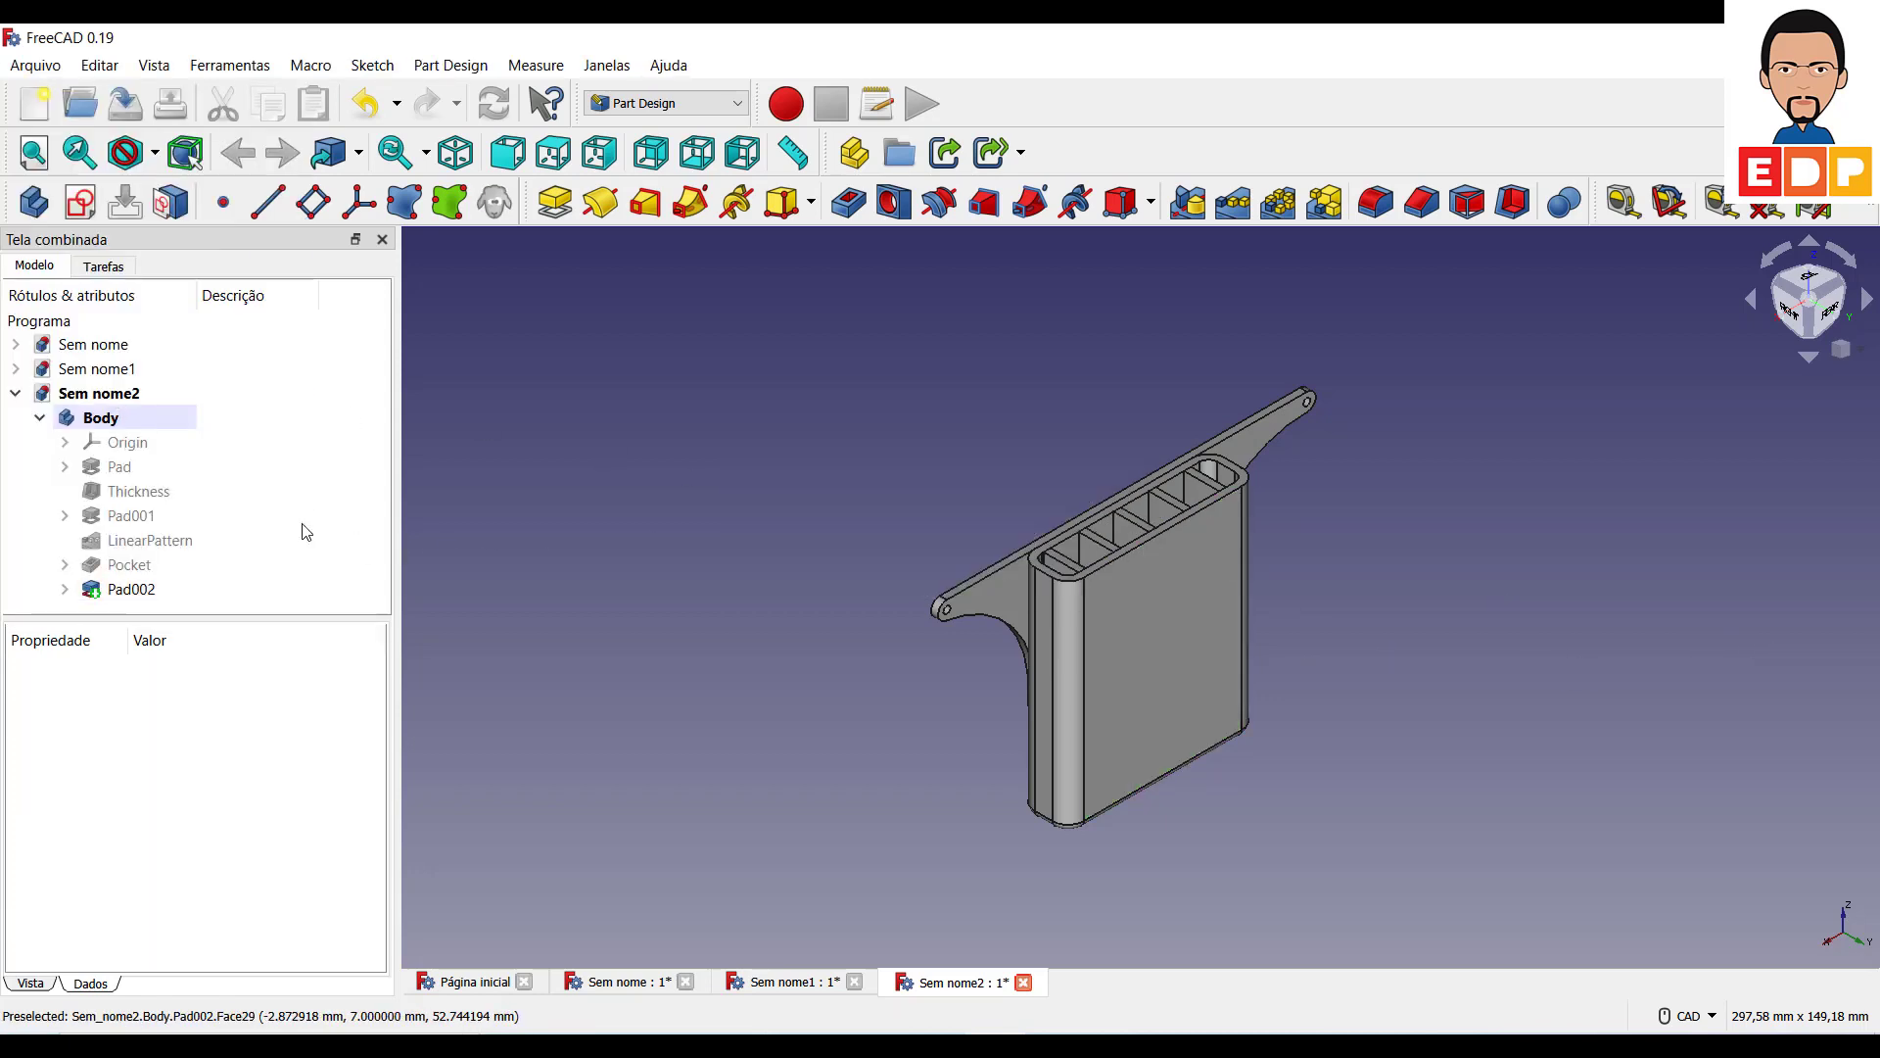
click(118, 420)
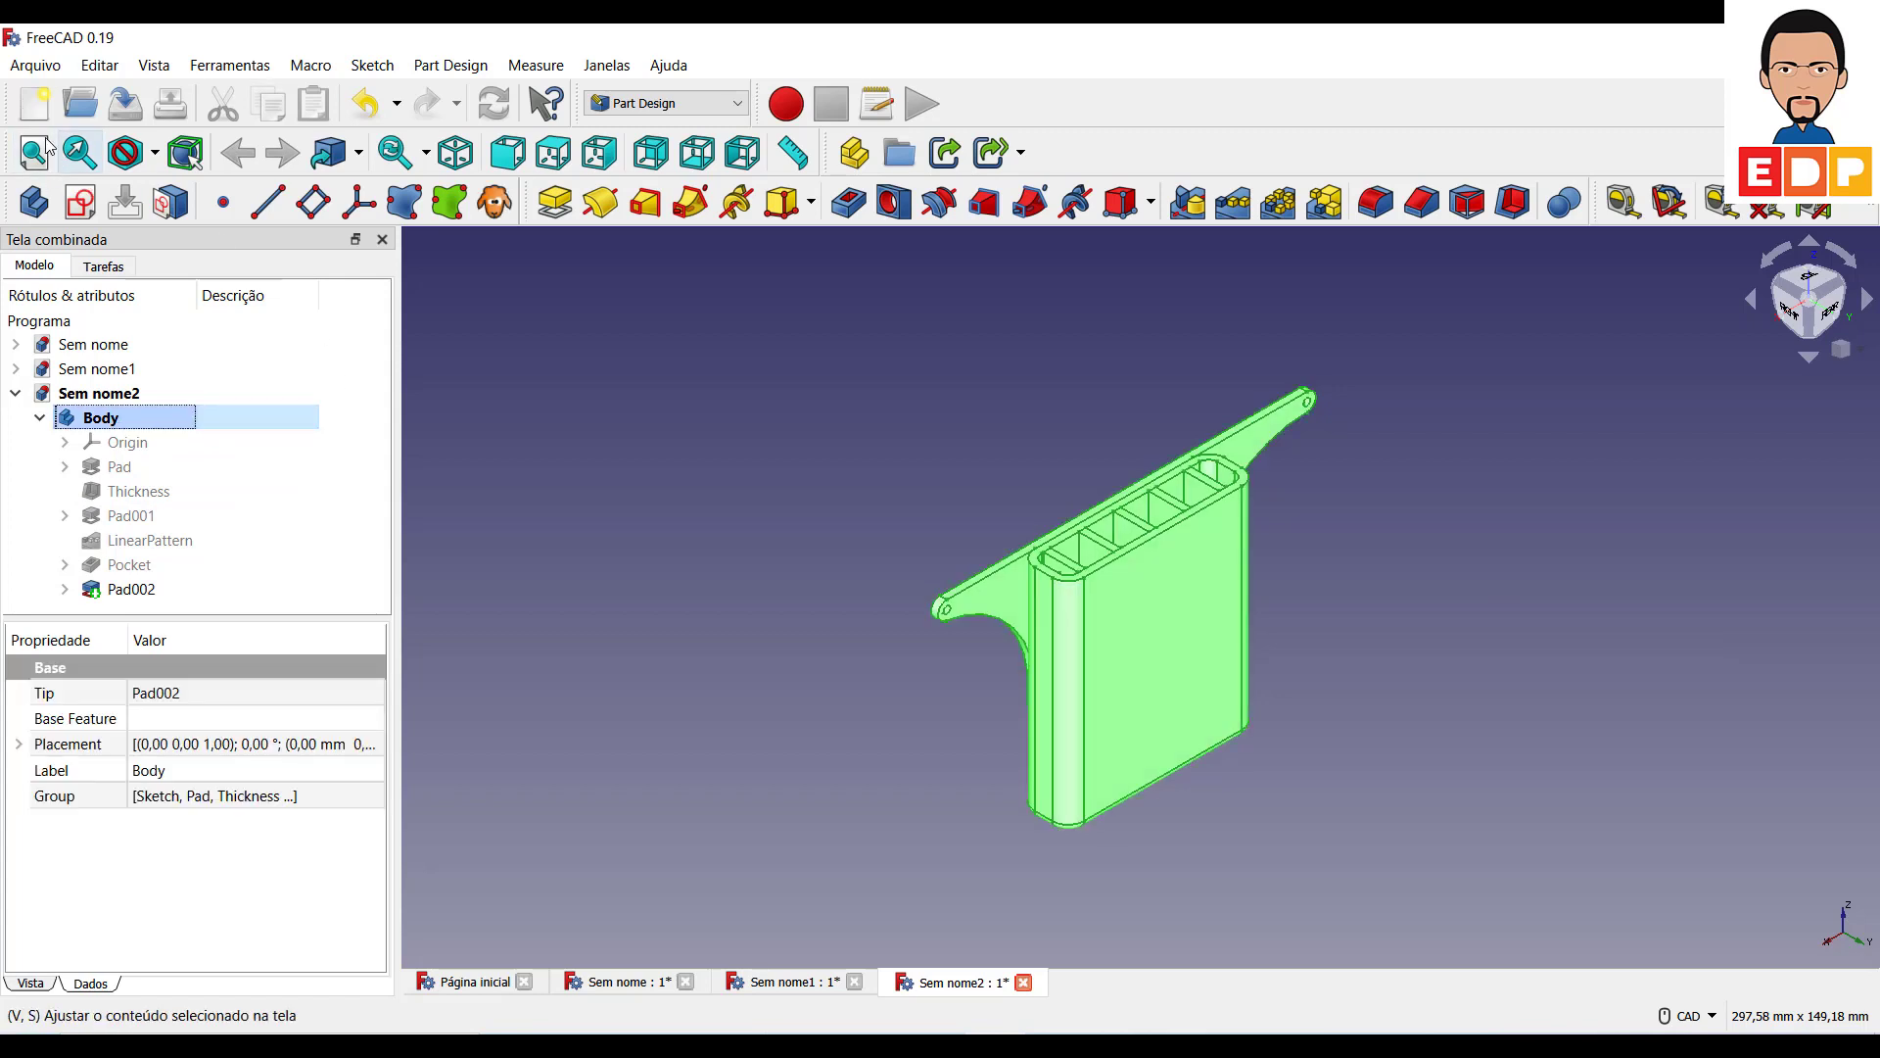
Export the Body as an STL Mesh named 'Protetor do cooler ender 3'.
click(35, 65)
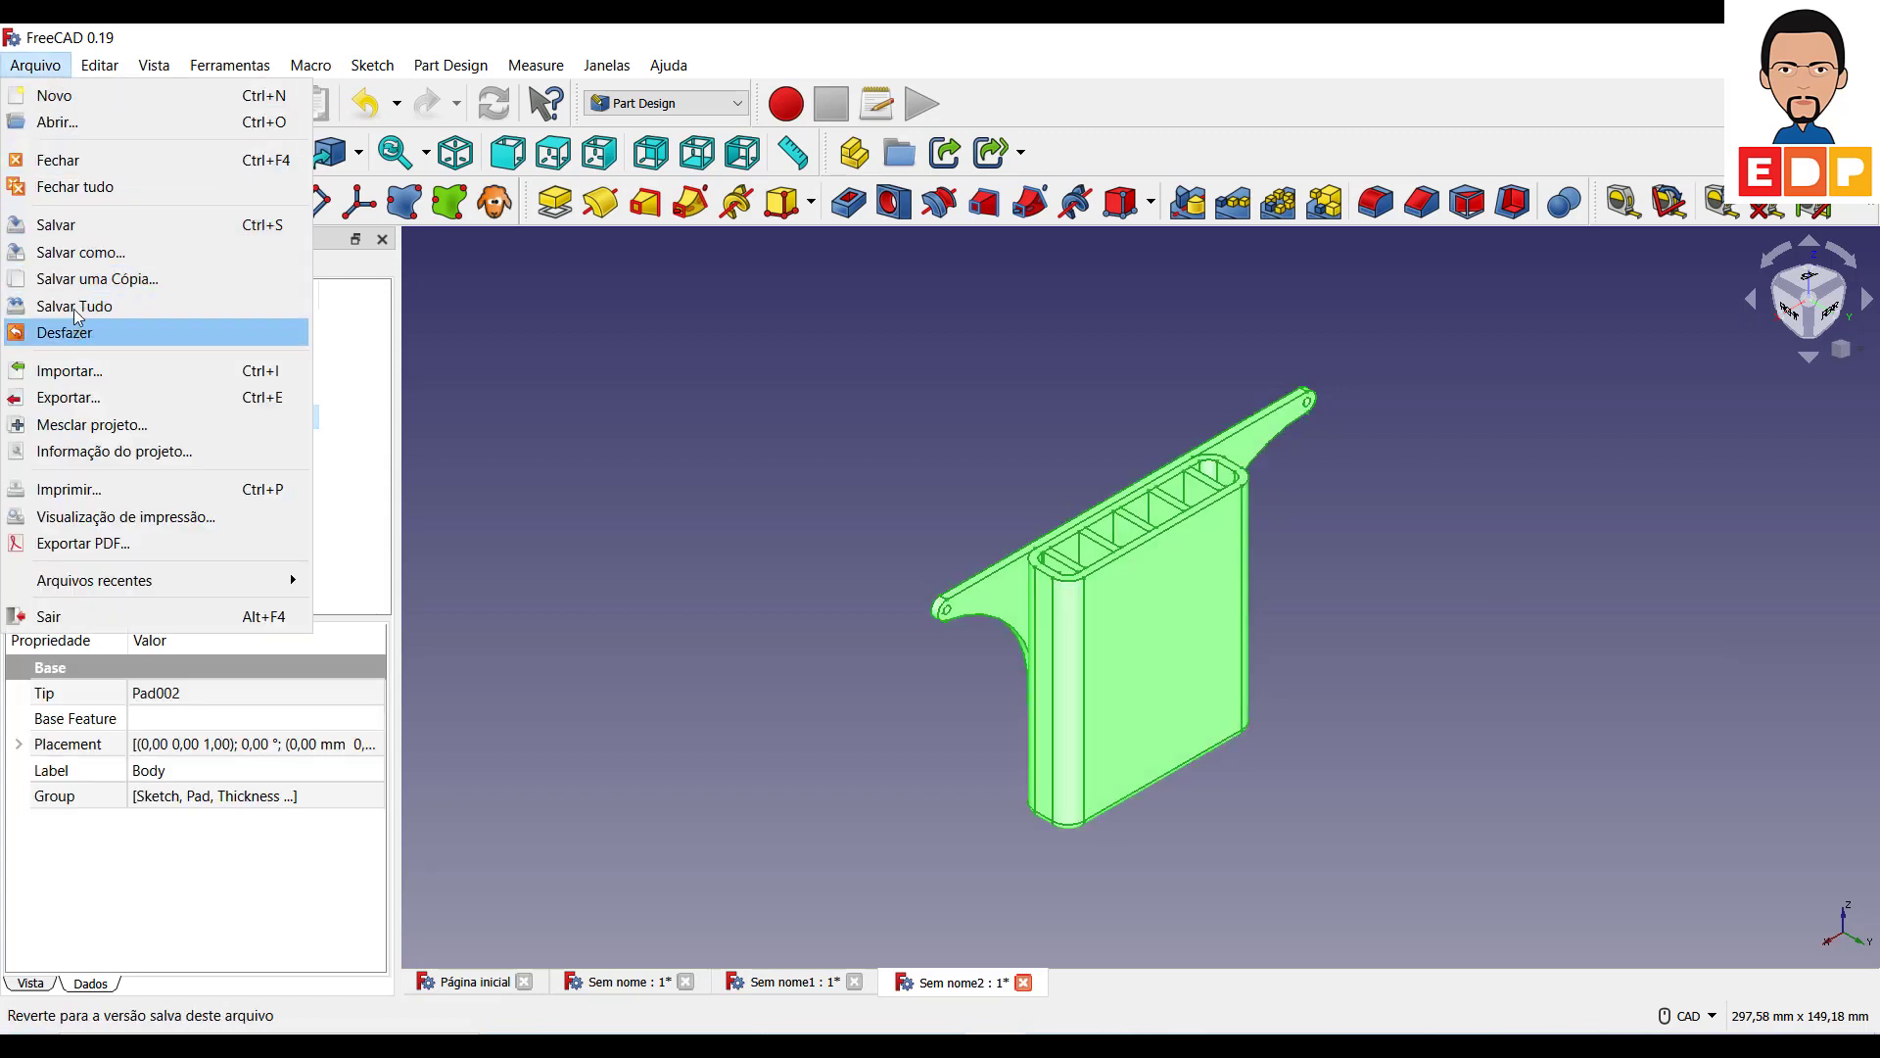
click(68, 397)
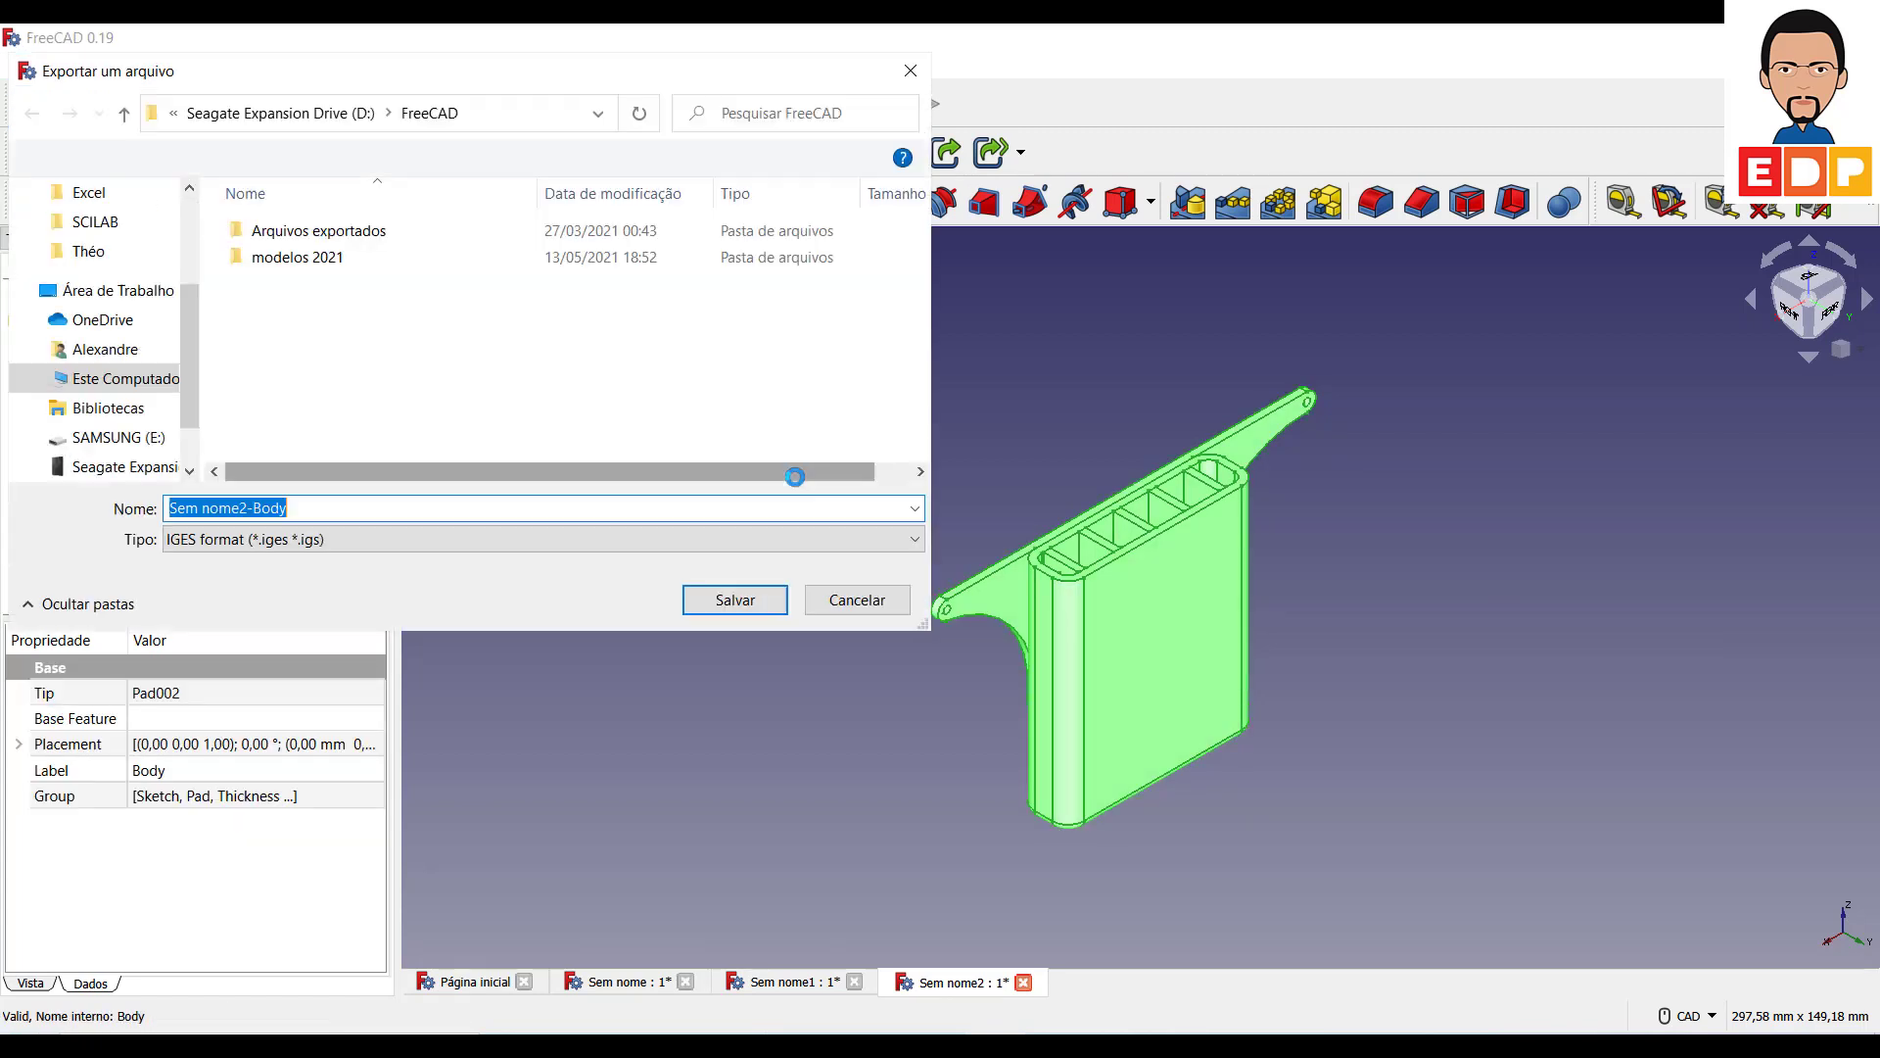
click(491, 537)
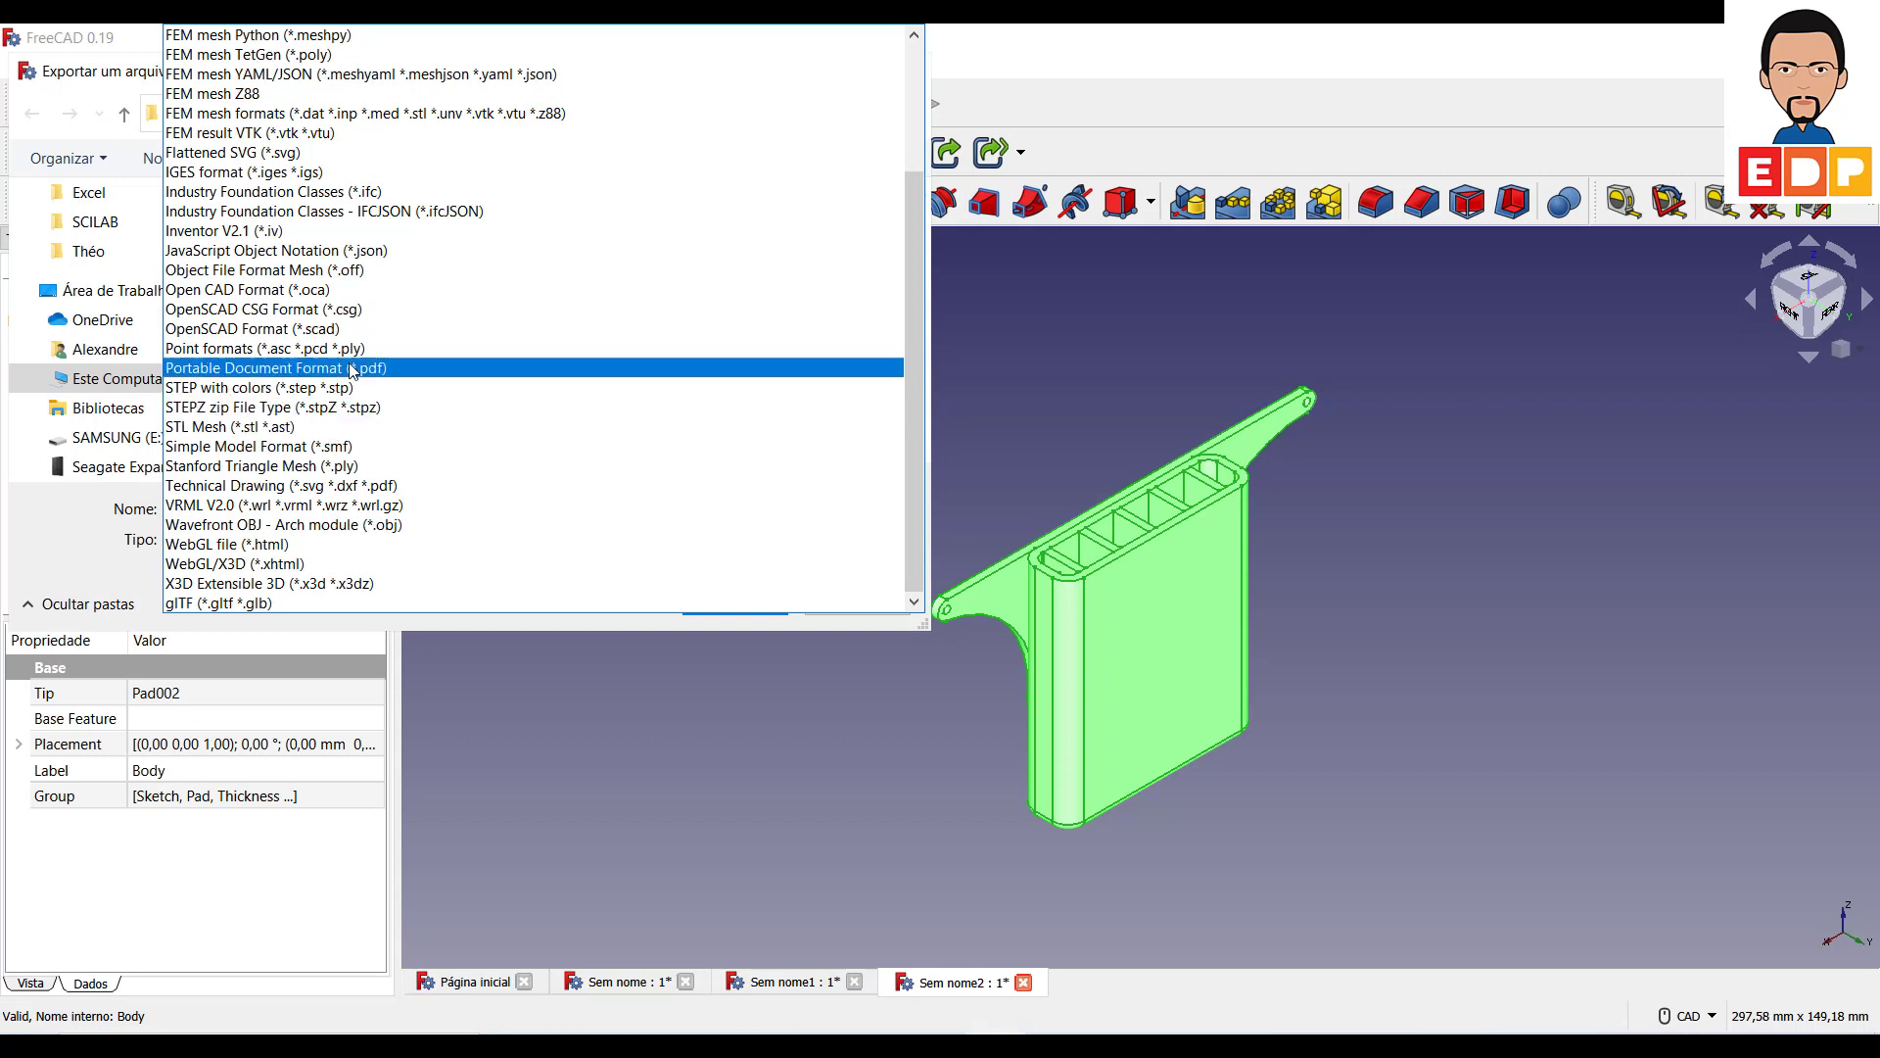
click(328, 428)
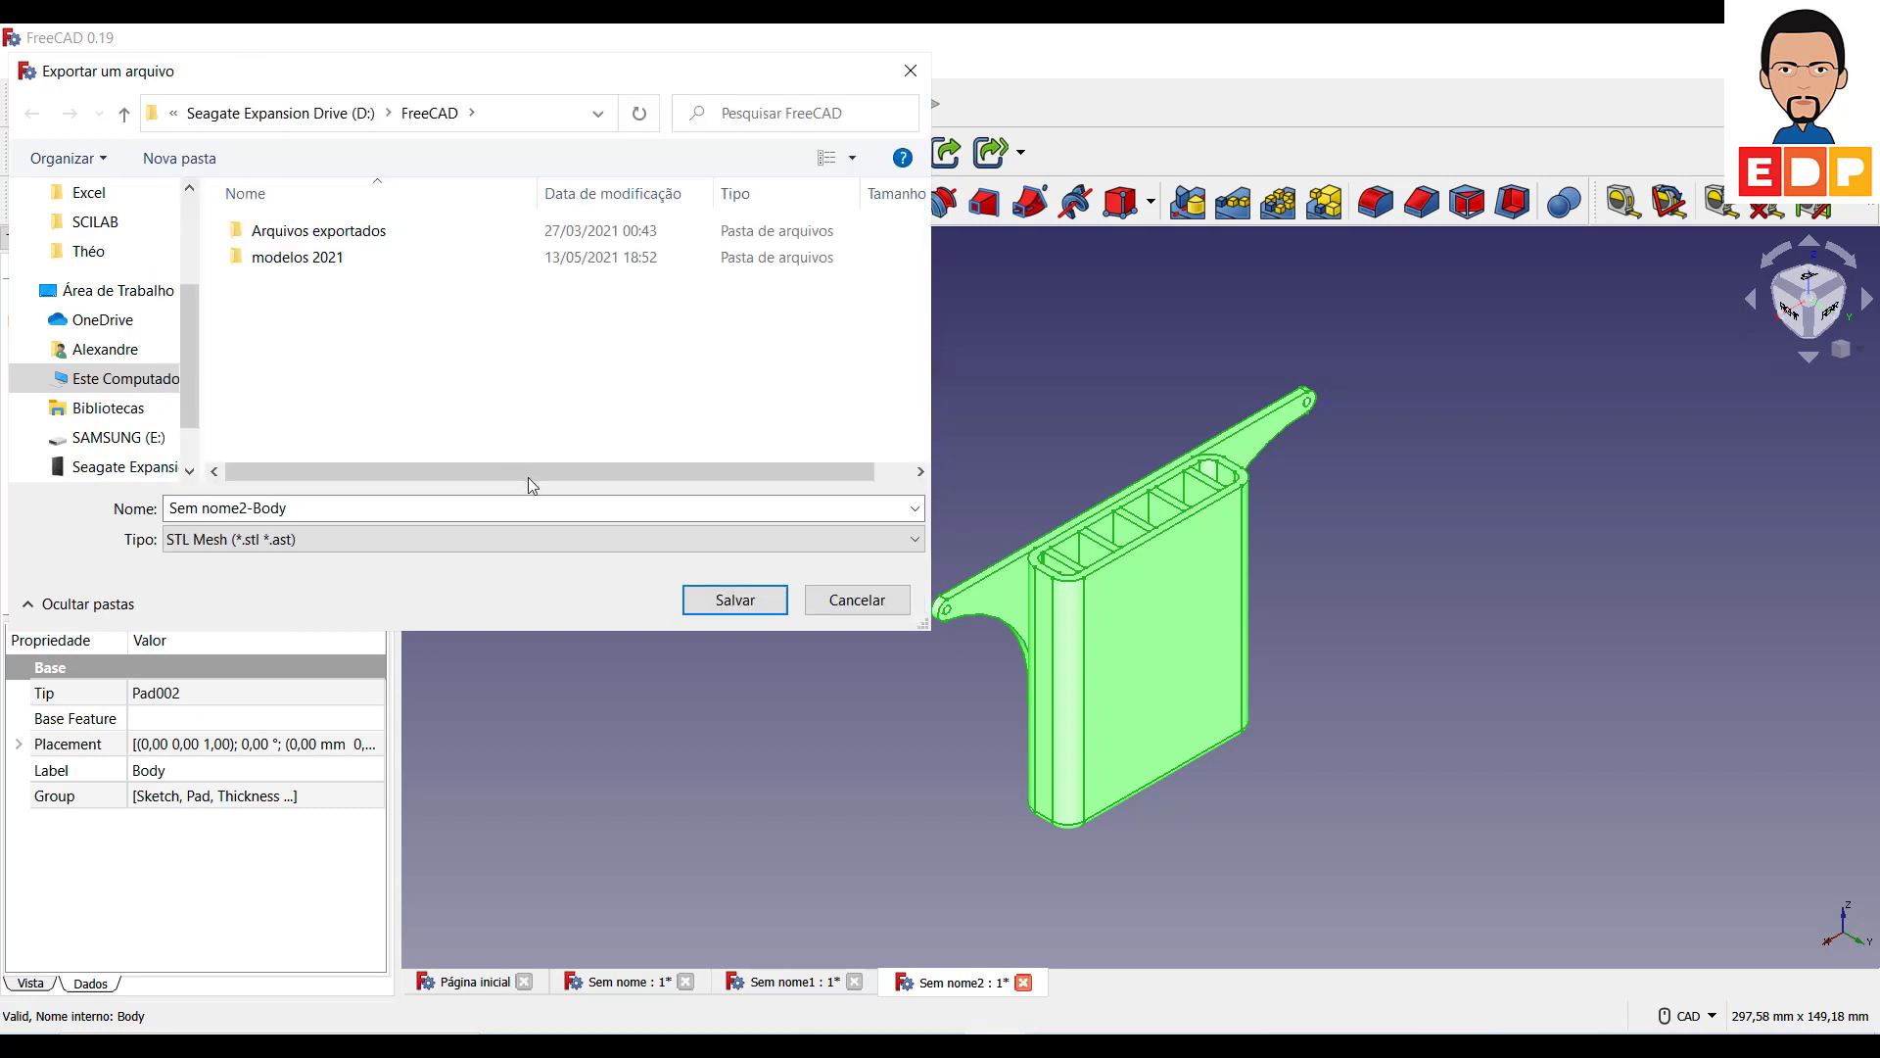
click(359, 510)
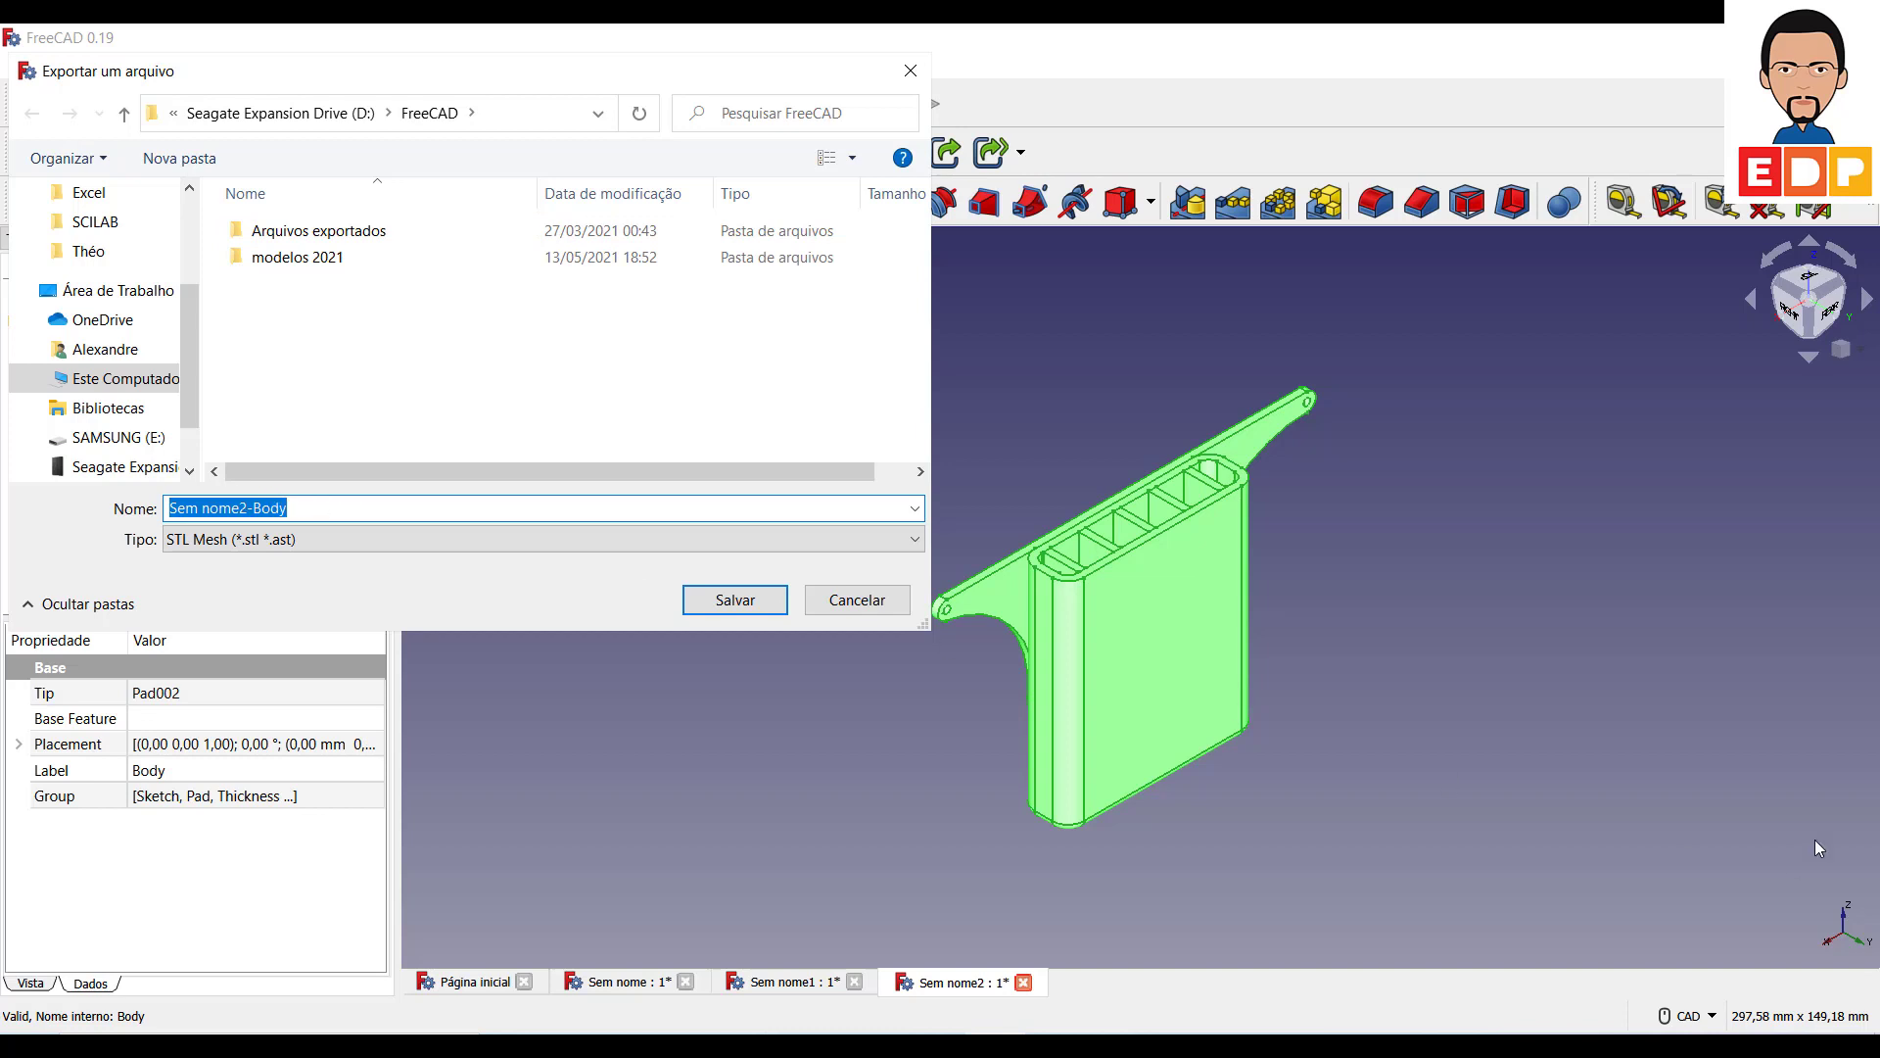
text(Protetor do cooler ender 3)
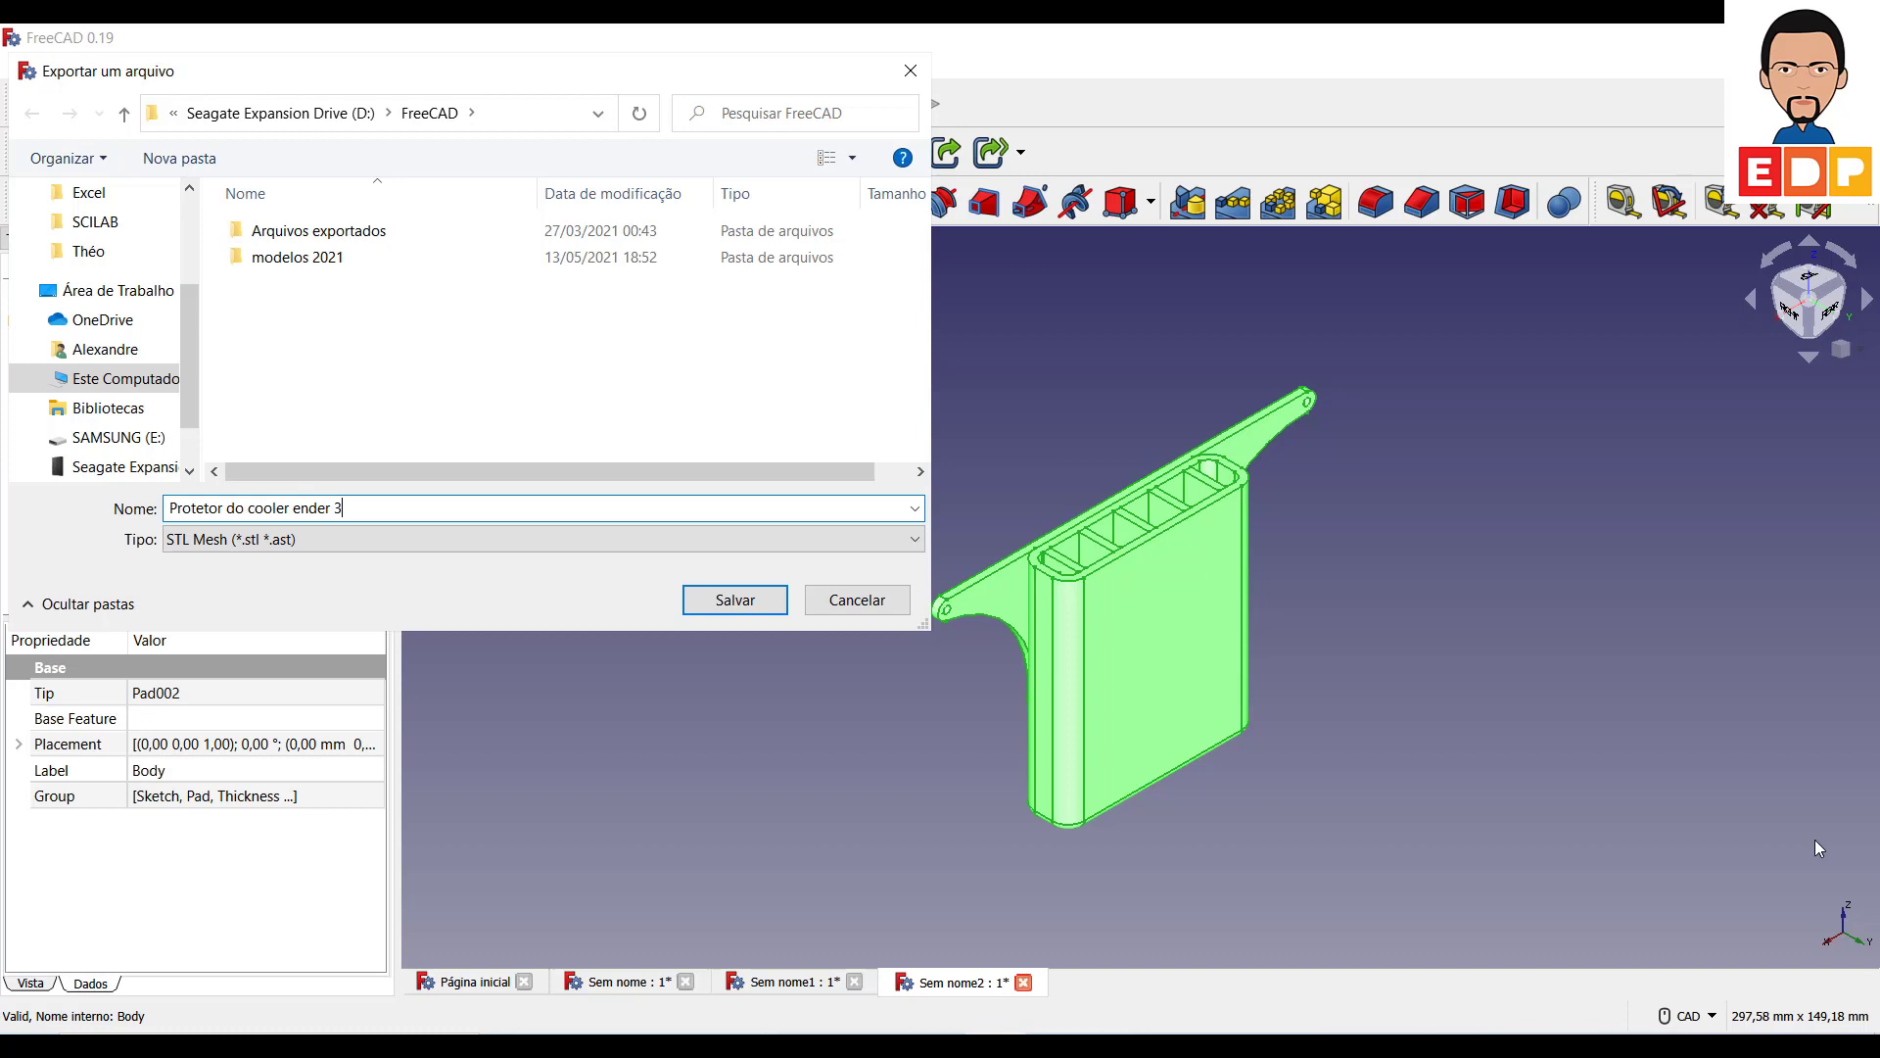
click(776, 600)
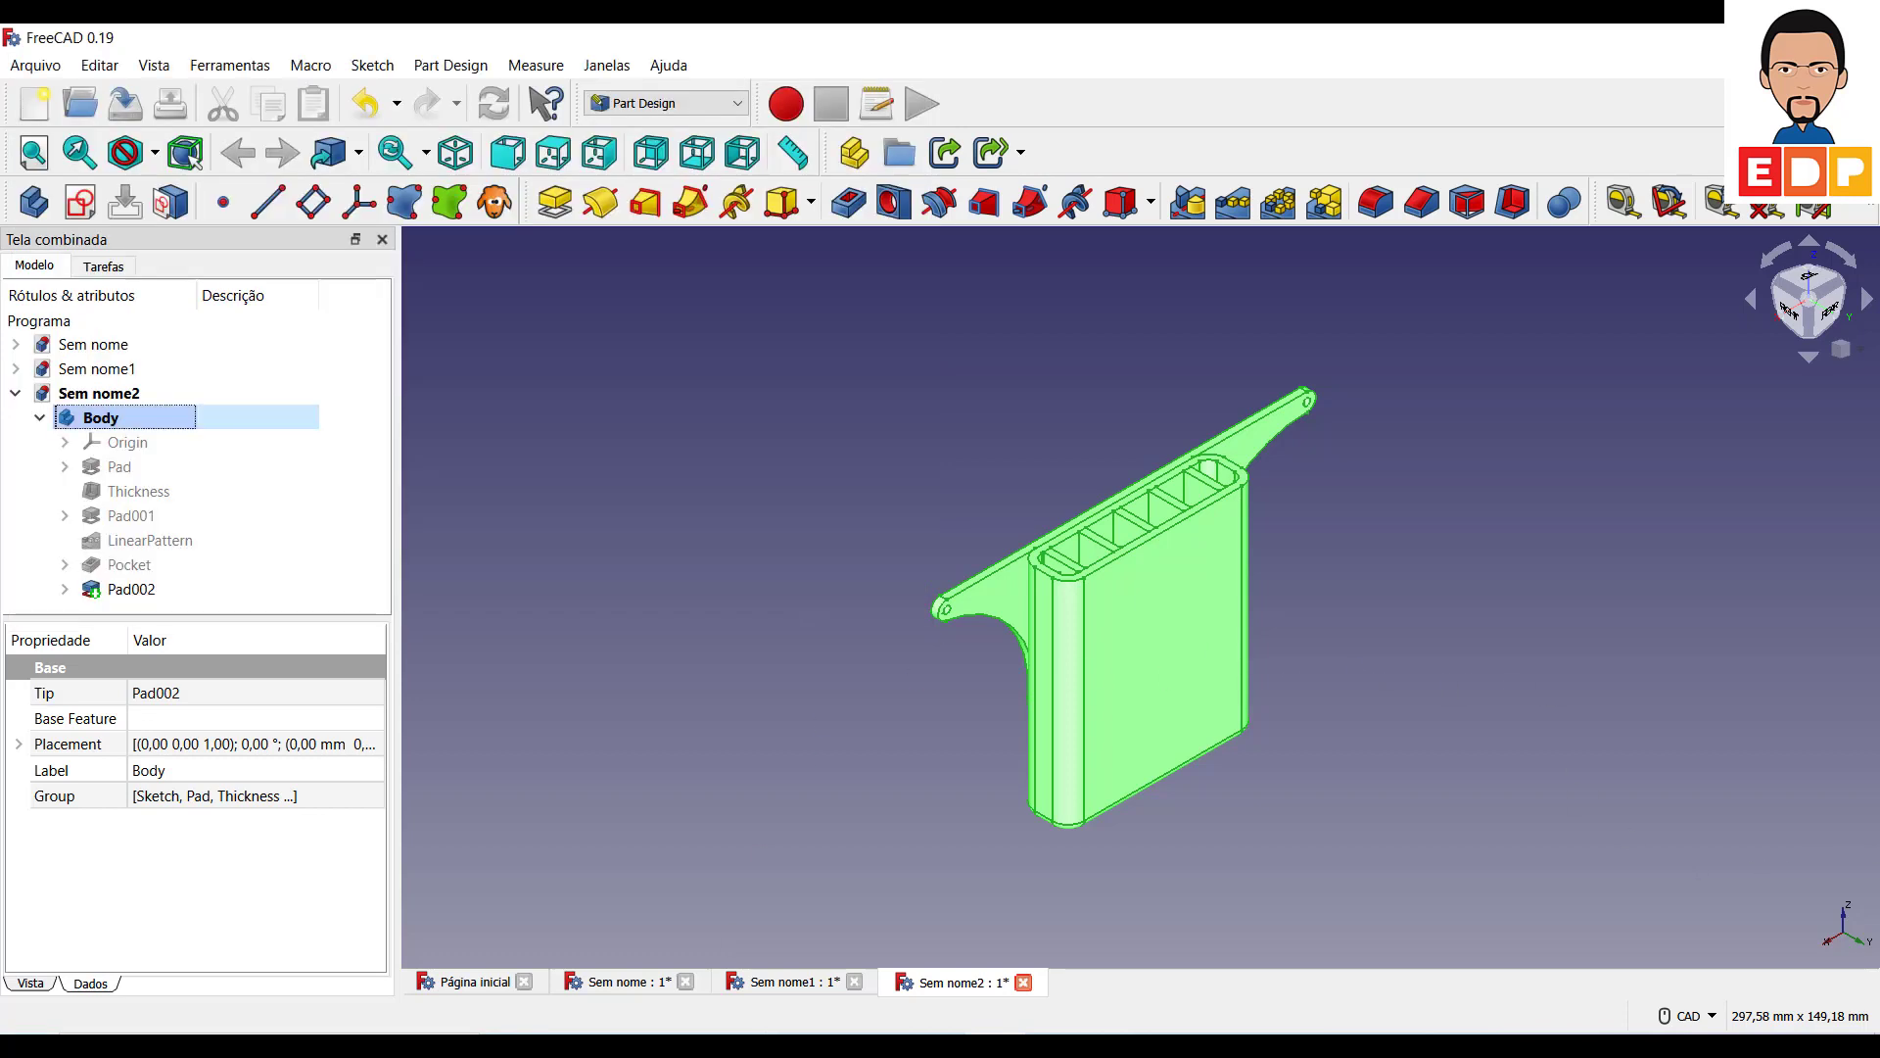
Launch Ultimaker Cura 4.7 from the Start menu's program list.
click(27, 1024)
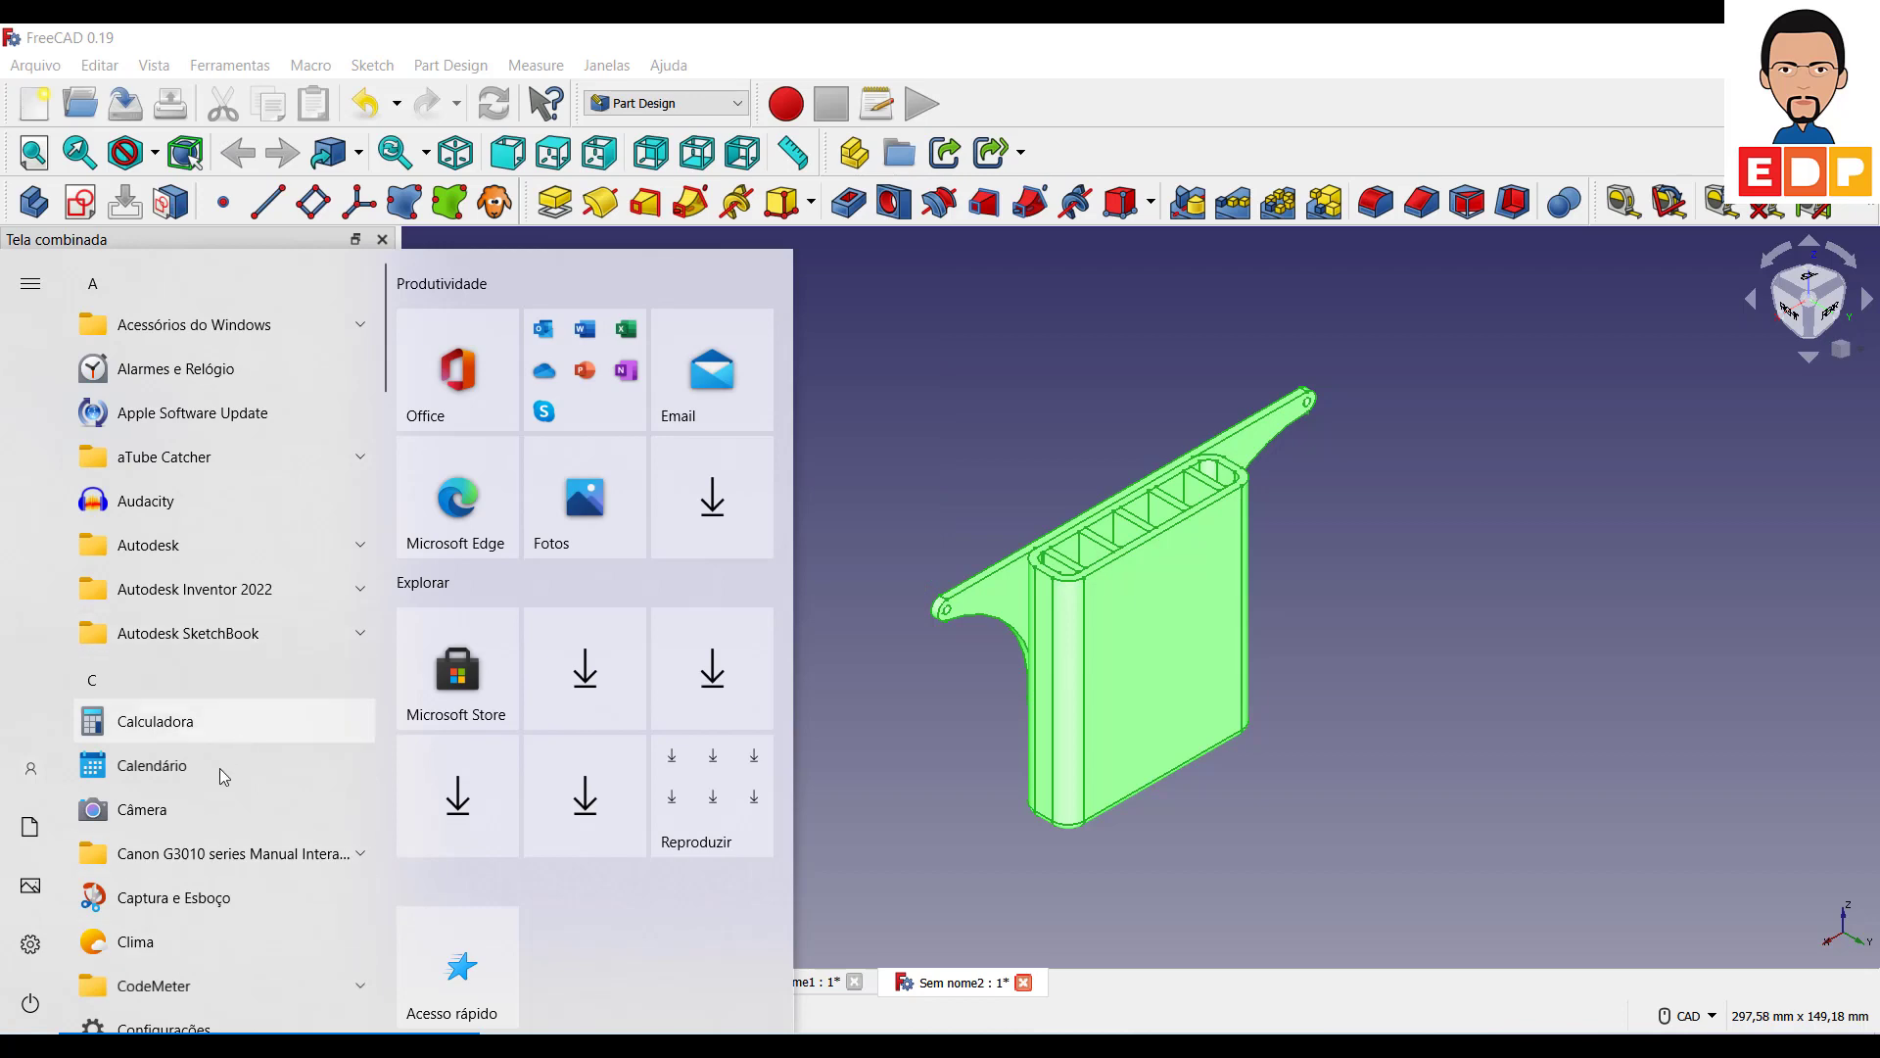
scroll(215, 768, down, 5)
scroll(218, 760, down, 5)
scroll(212, 762, down, 8)
scroll(212, 762, down, 5)
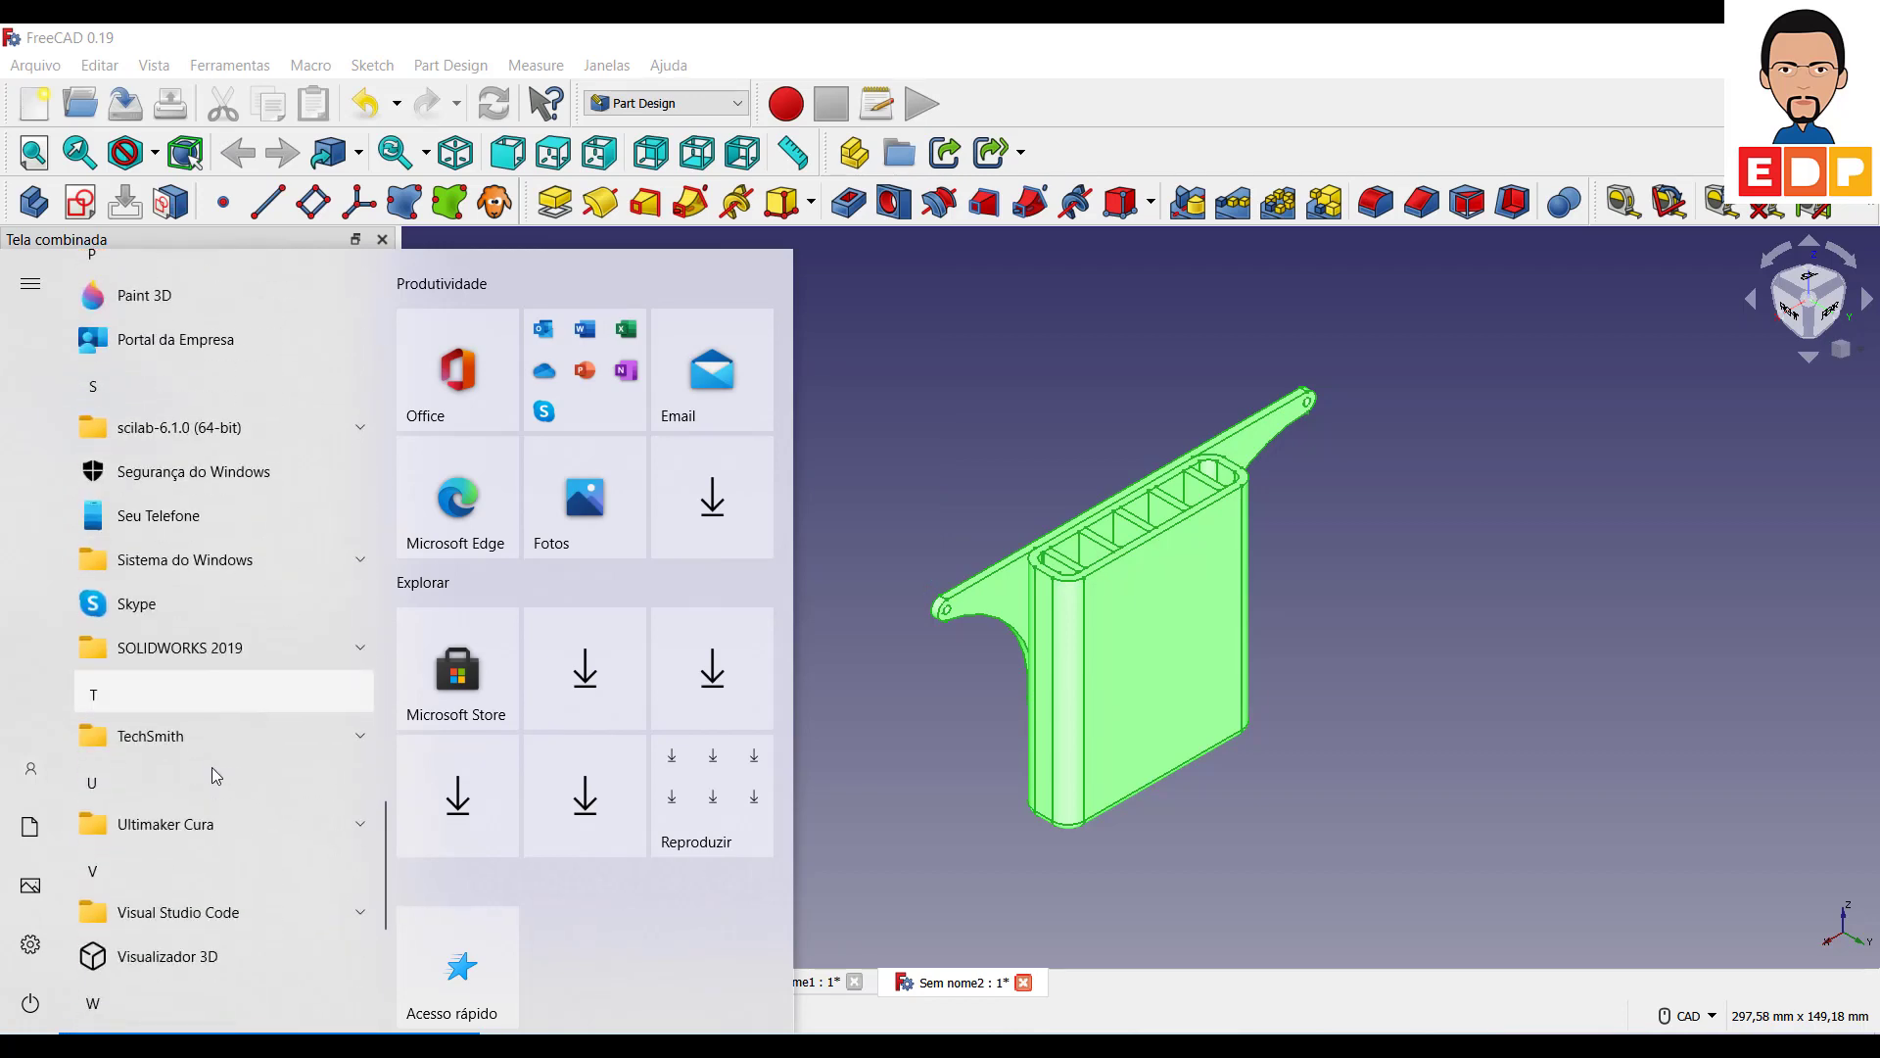
scroll(212, 767, down, 5)
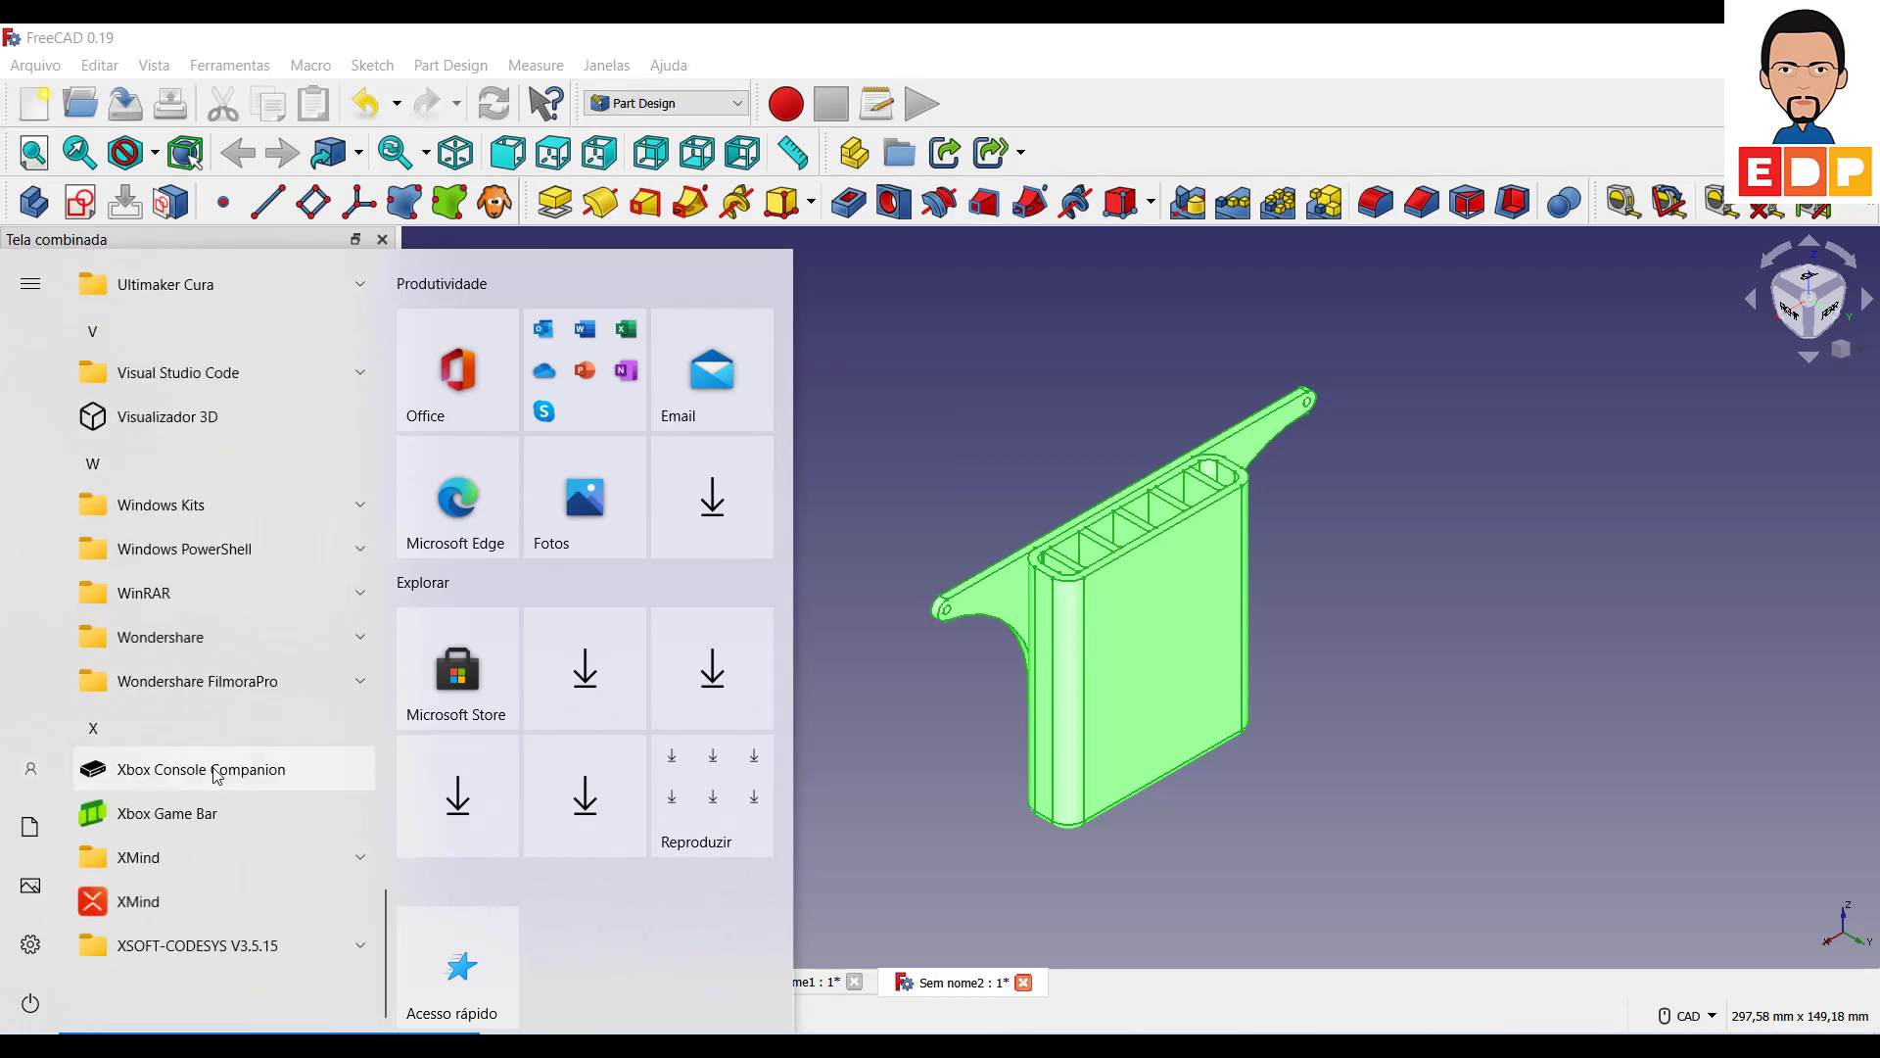
click(166, 298)
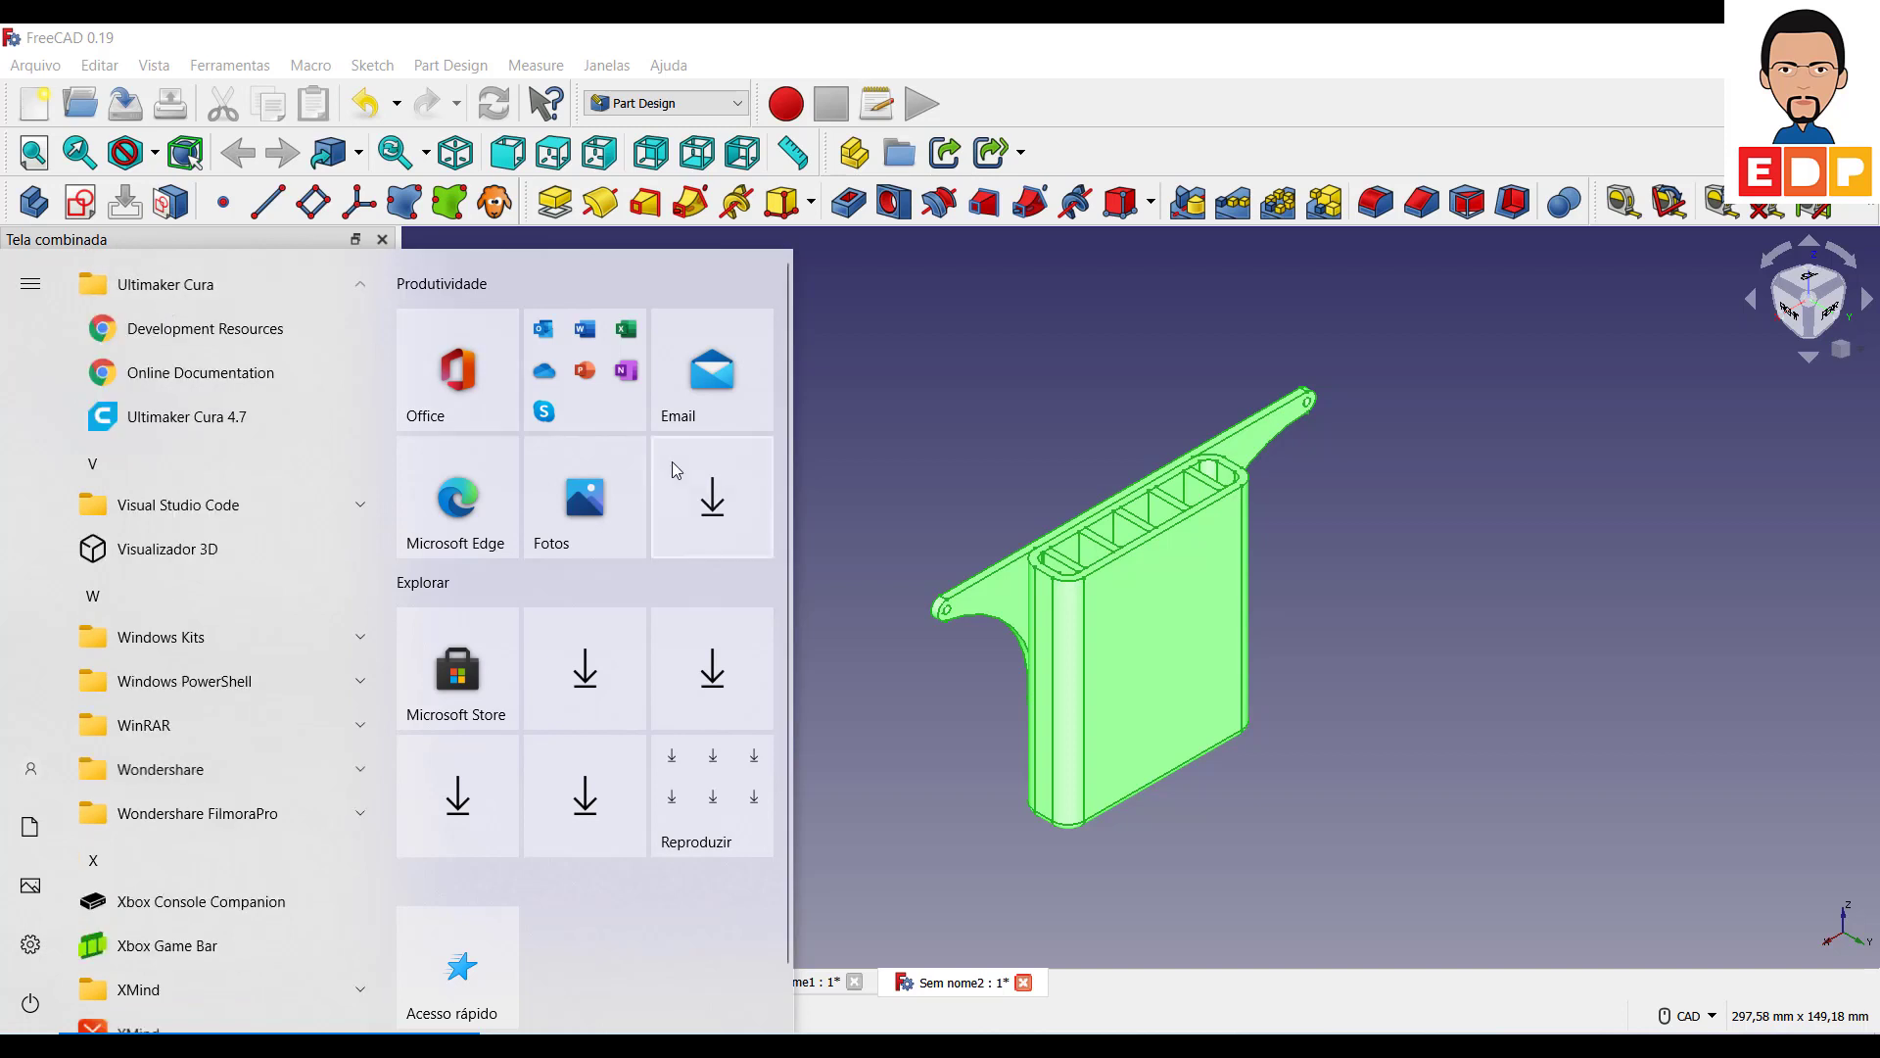
click(157, 416)
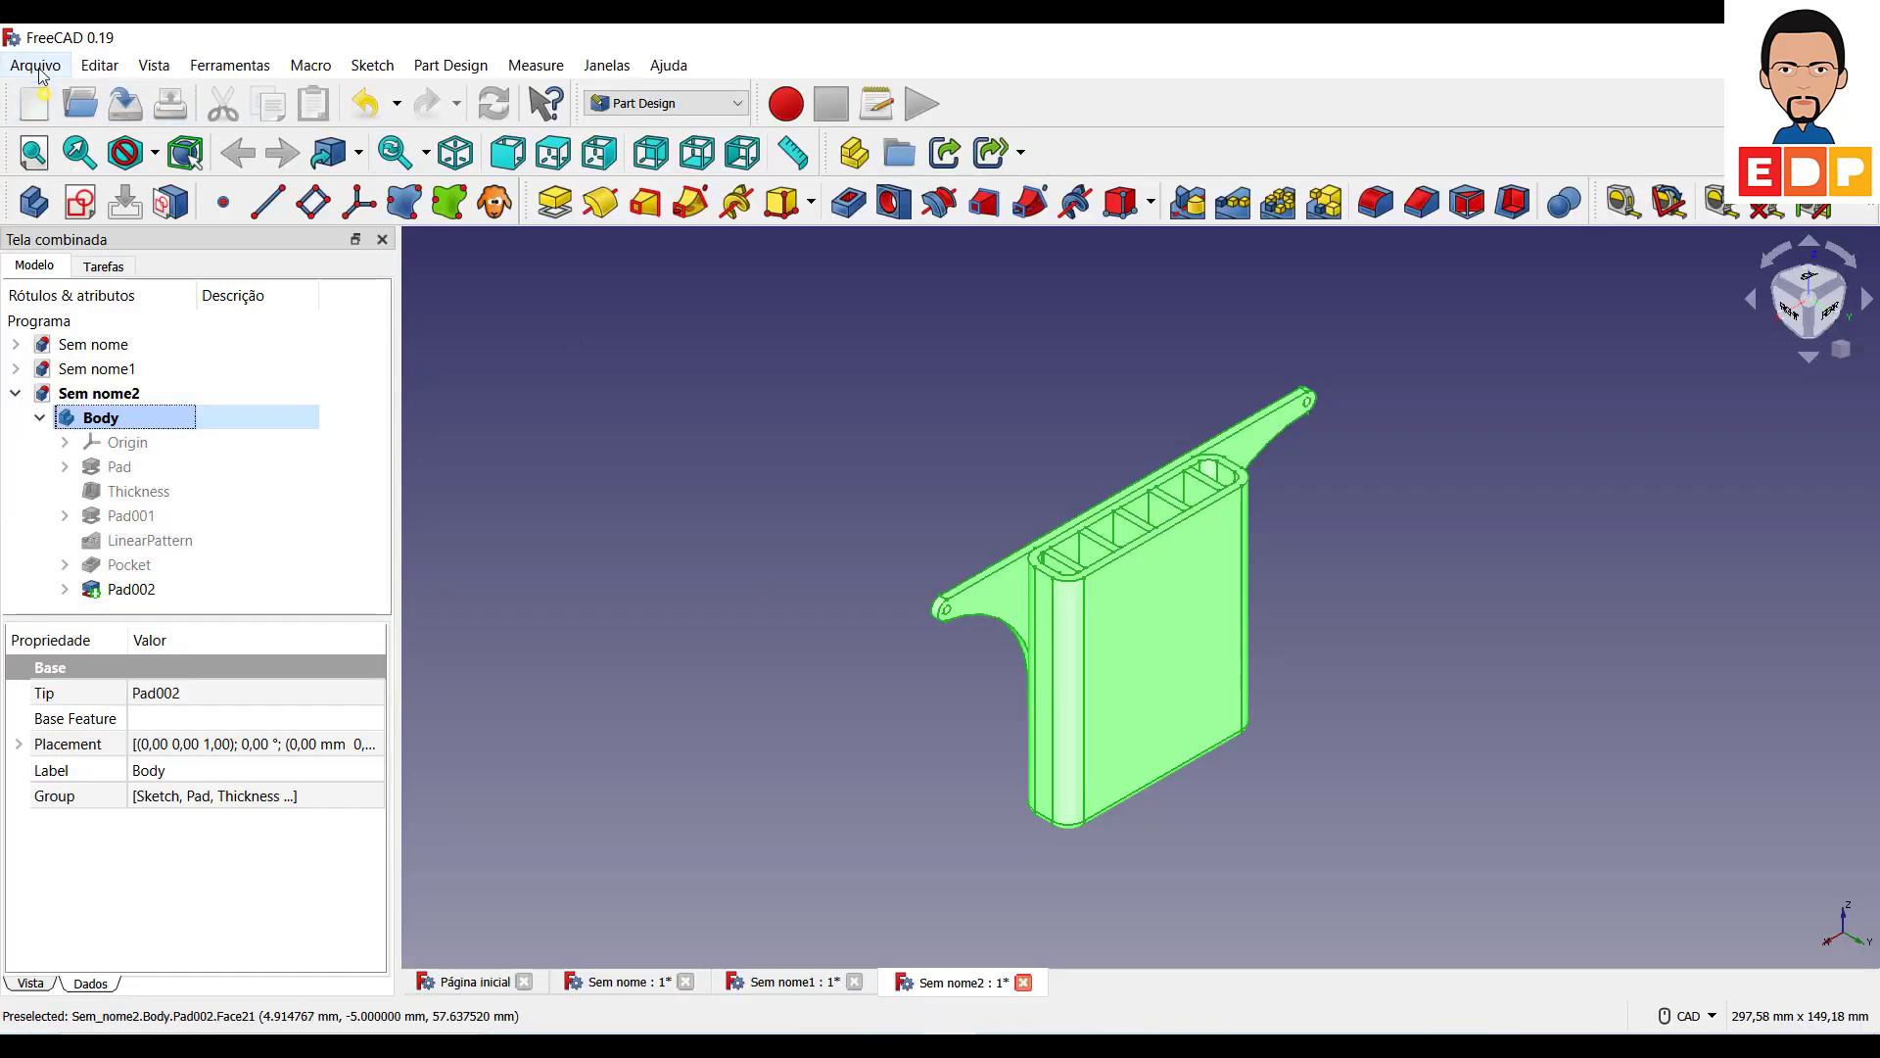
Cancel FreeCAD's Save As dialog without saving.
click(36, 64)
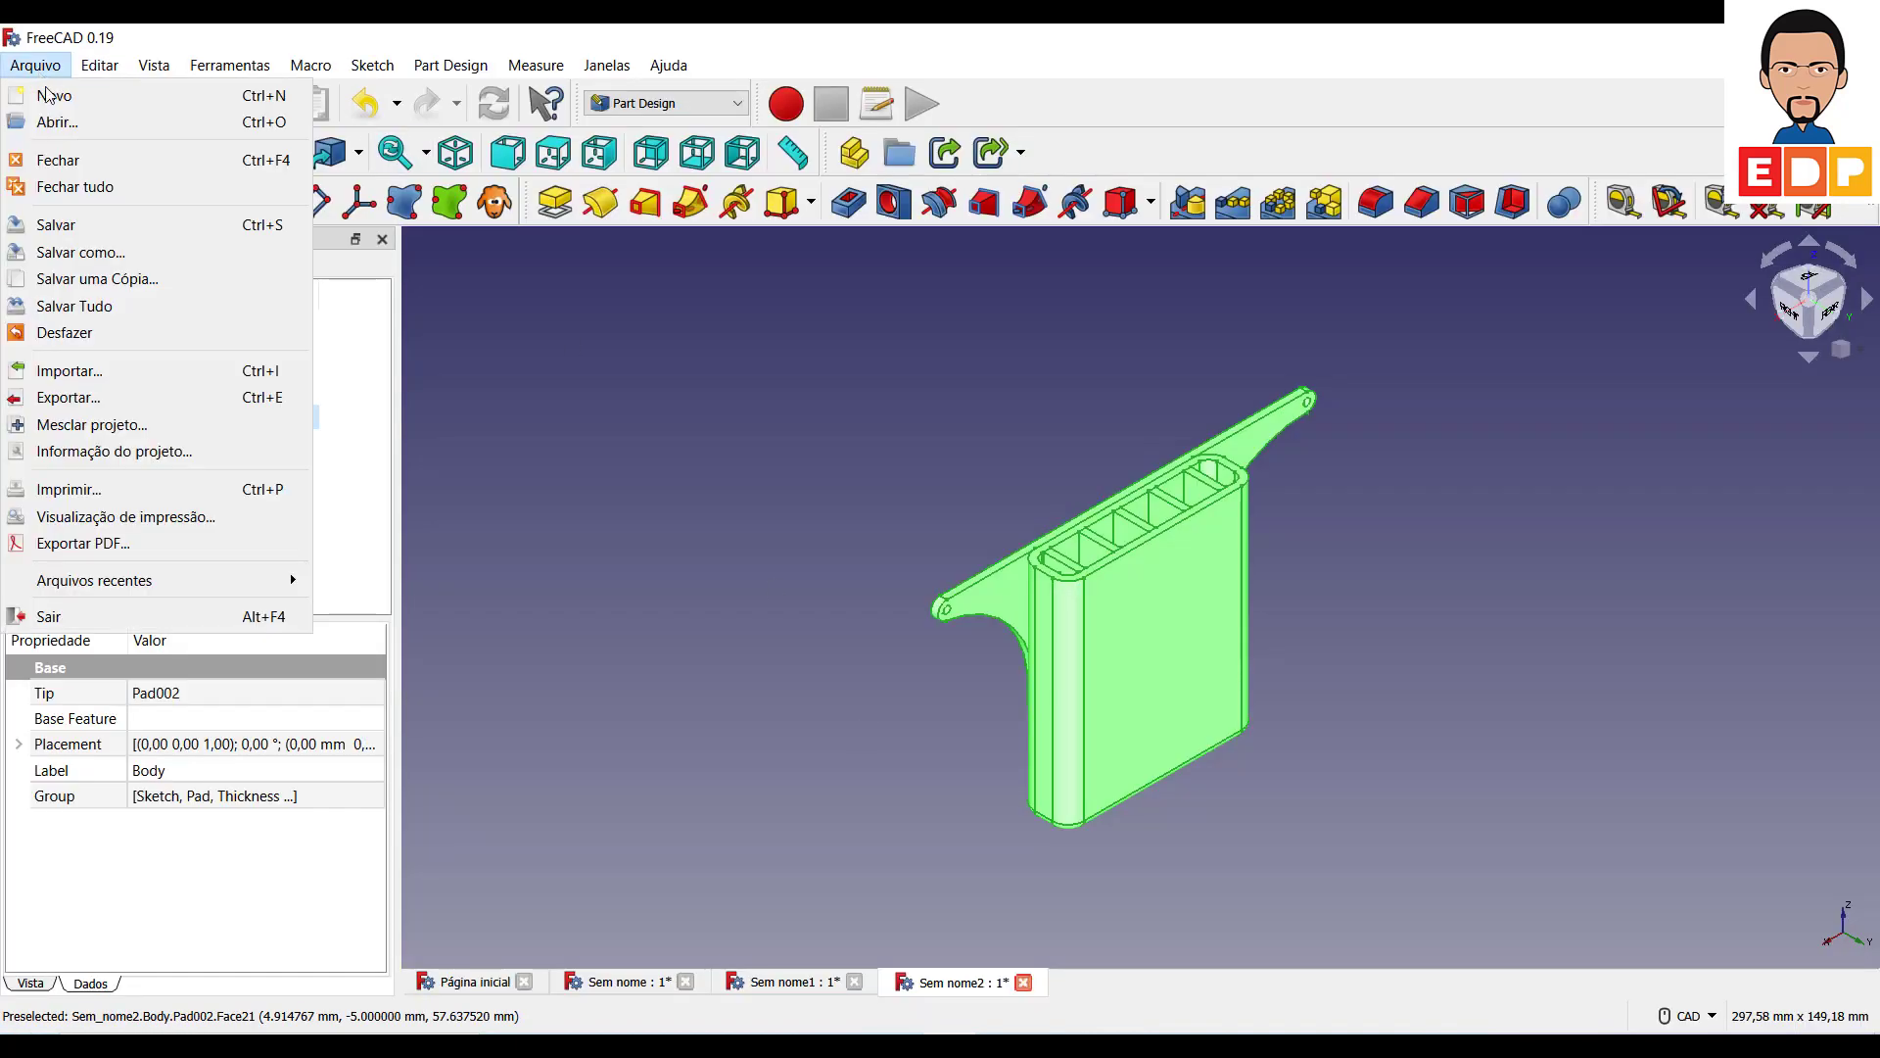
click(58, 252)
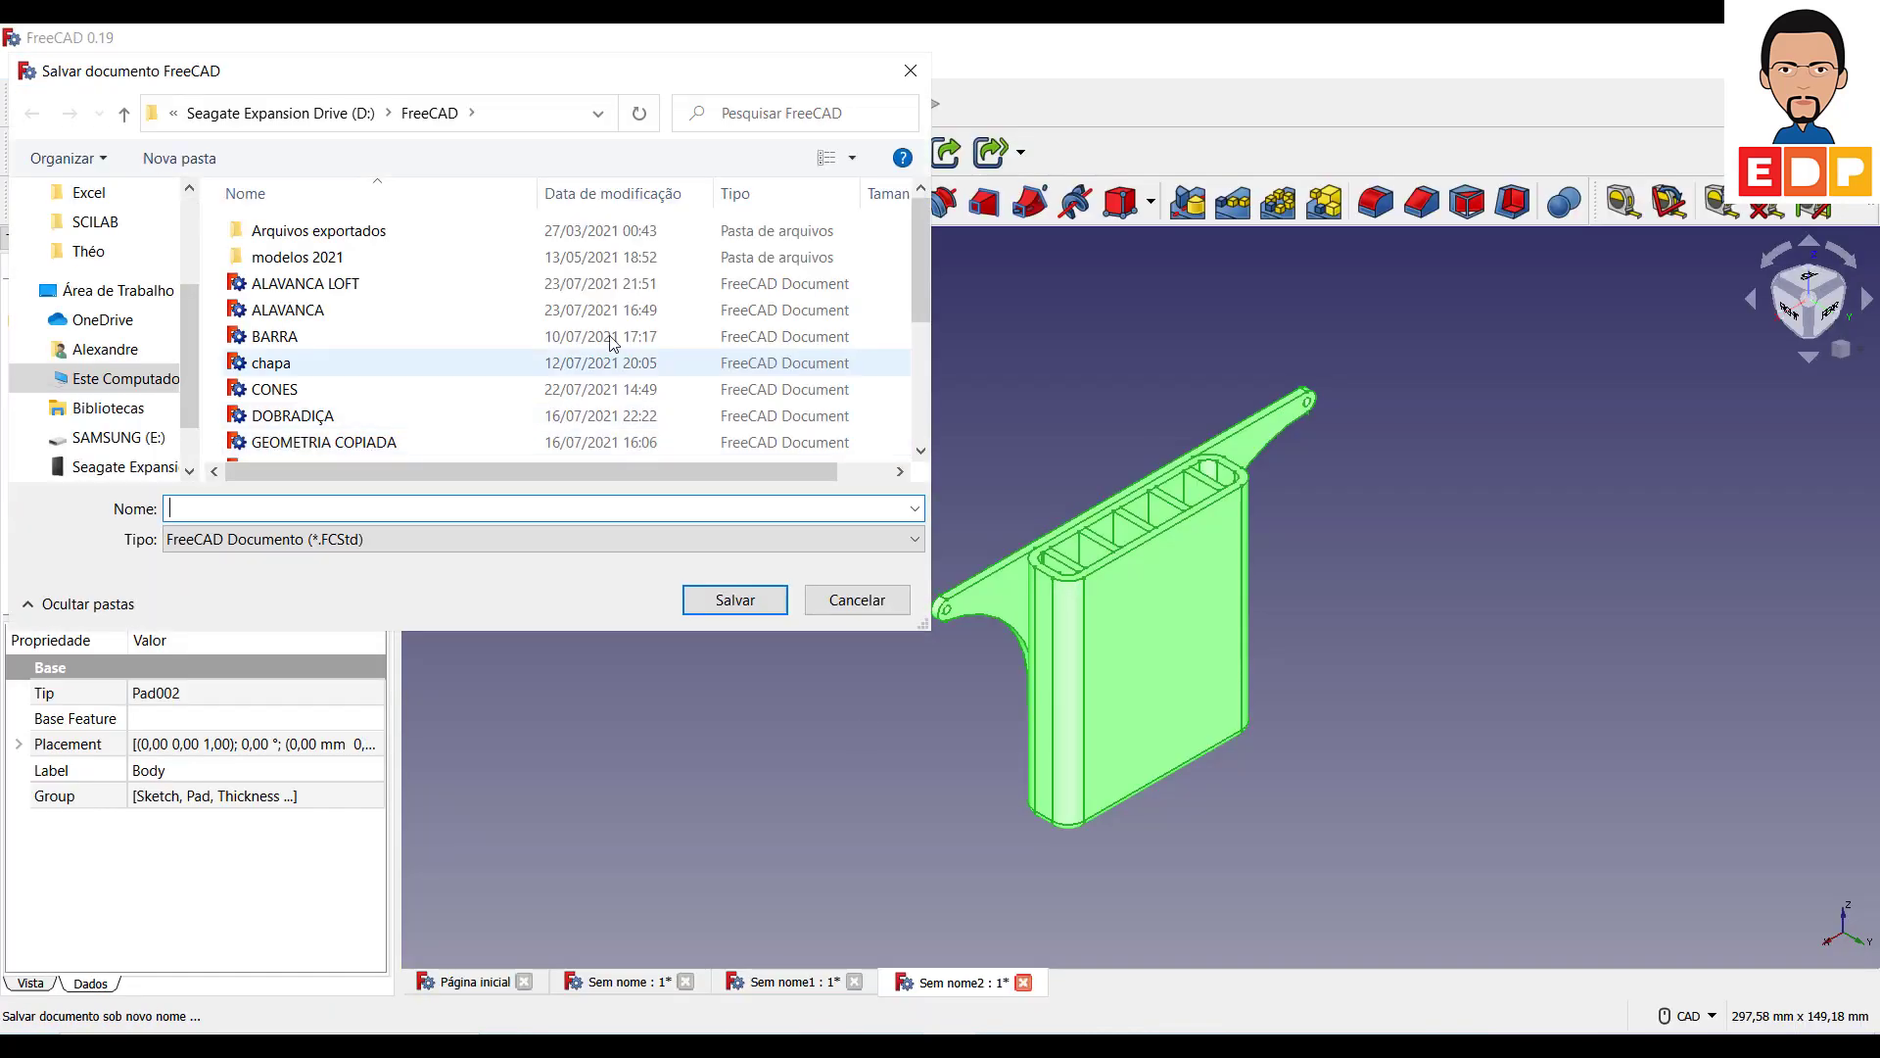
click(857, 599)
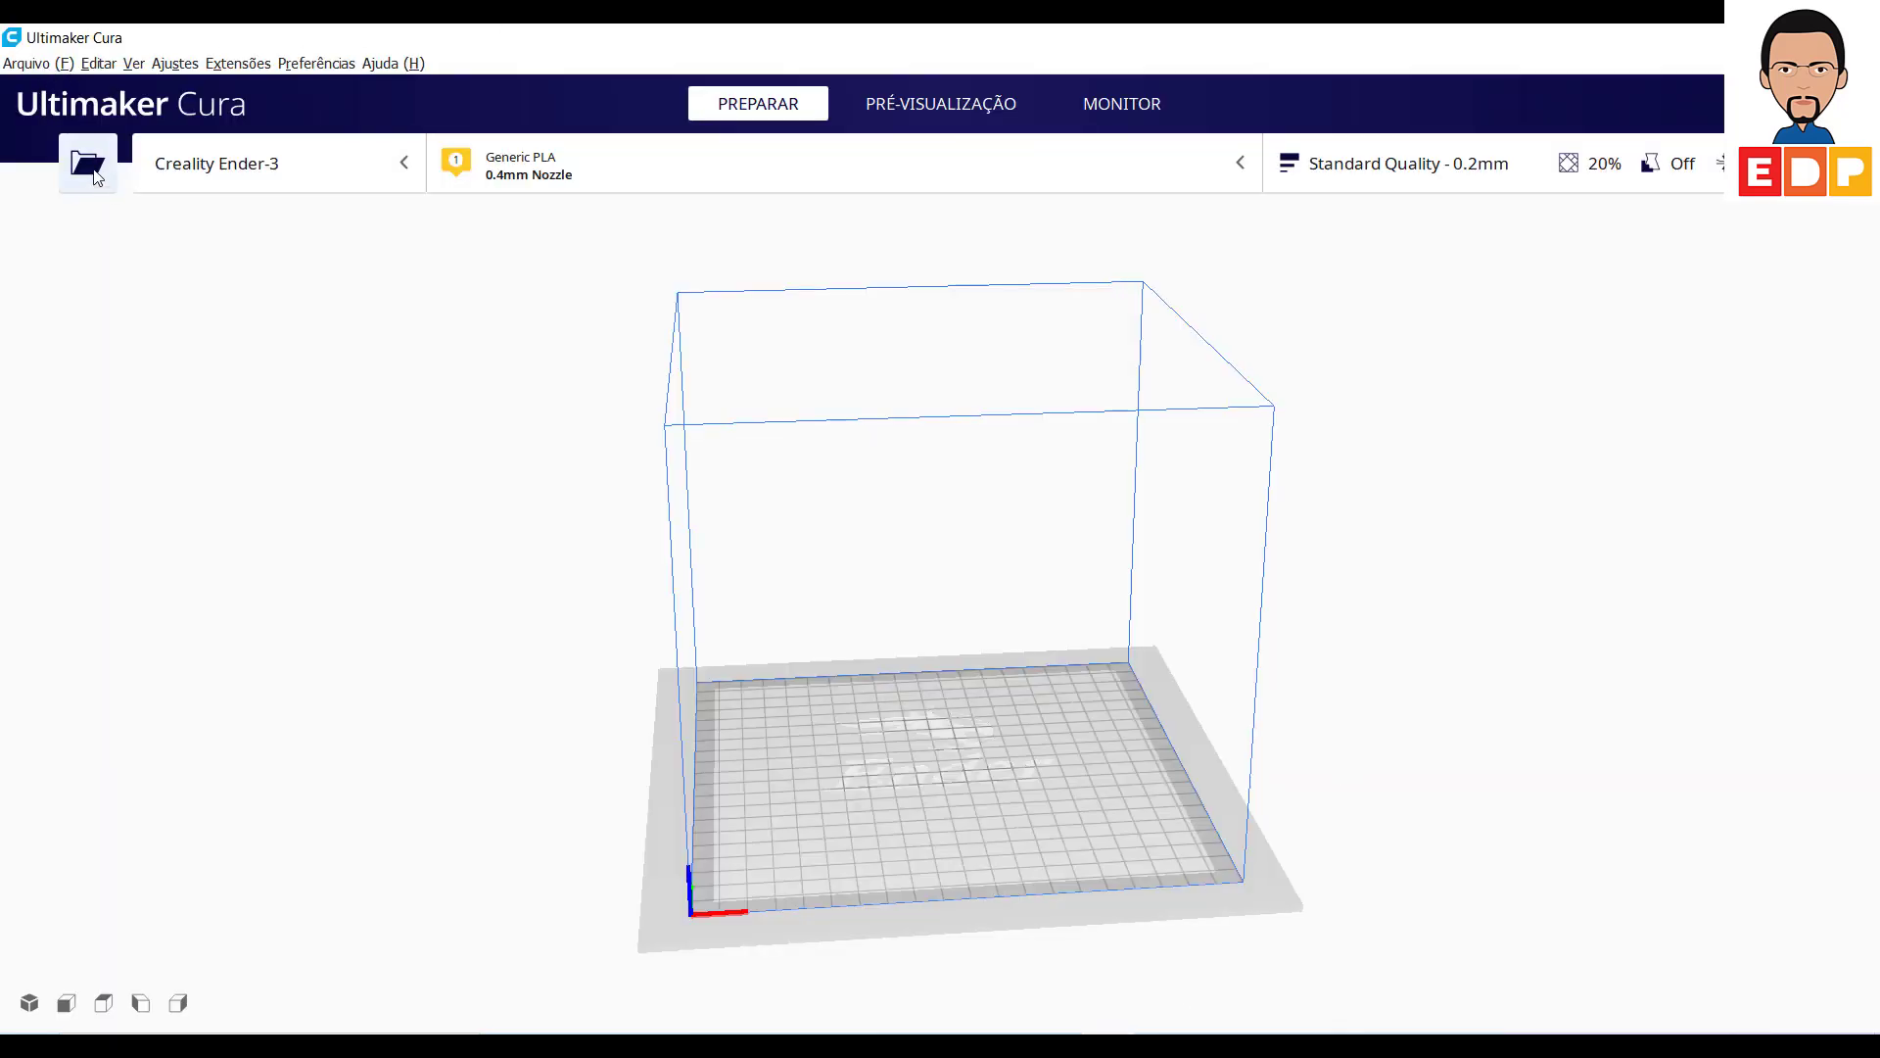
Load 'Protetor do cooler ender 3' STL from the D: drive's FreeCAD folder into Cura.
click(98, 167)
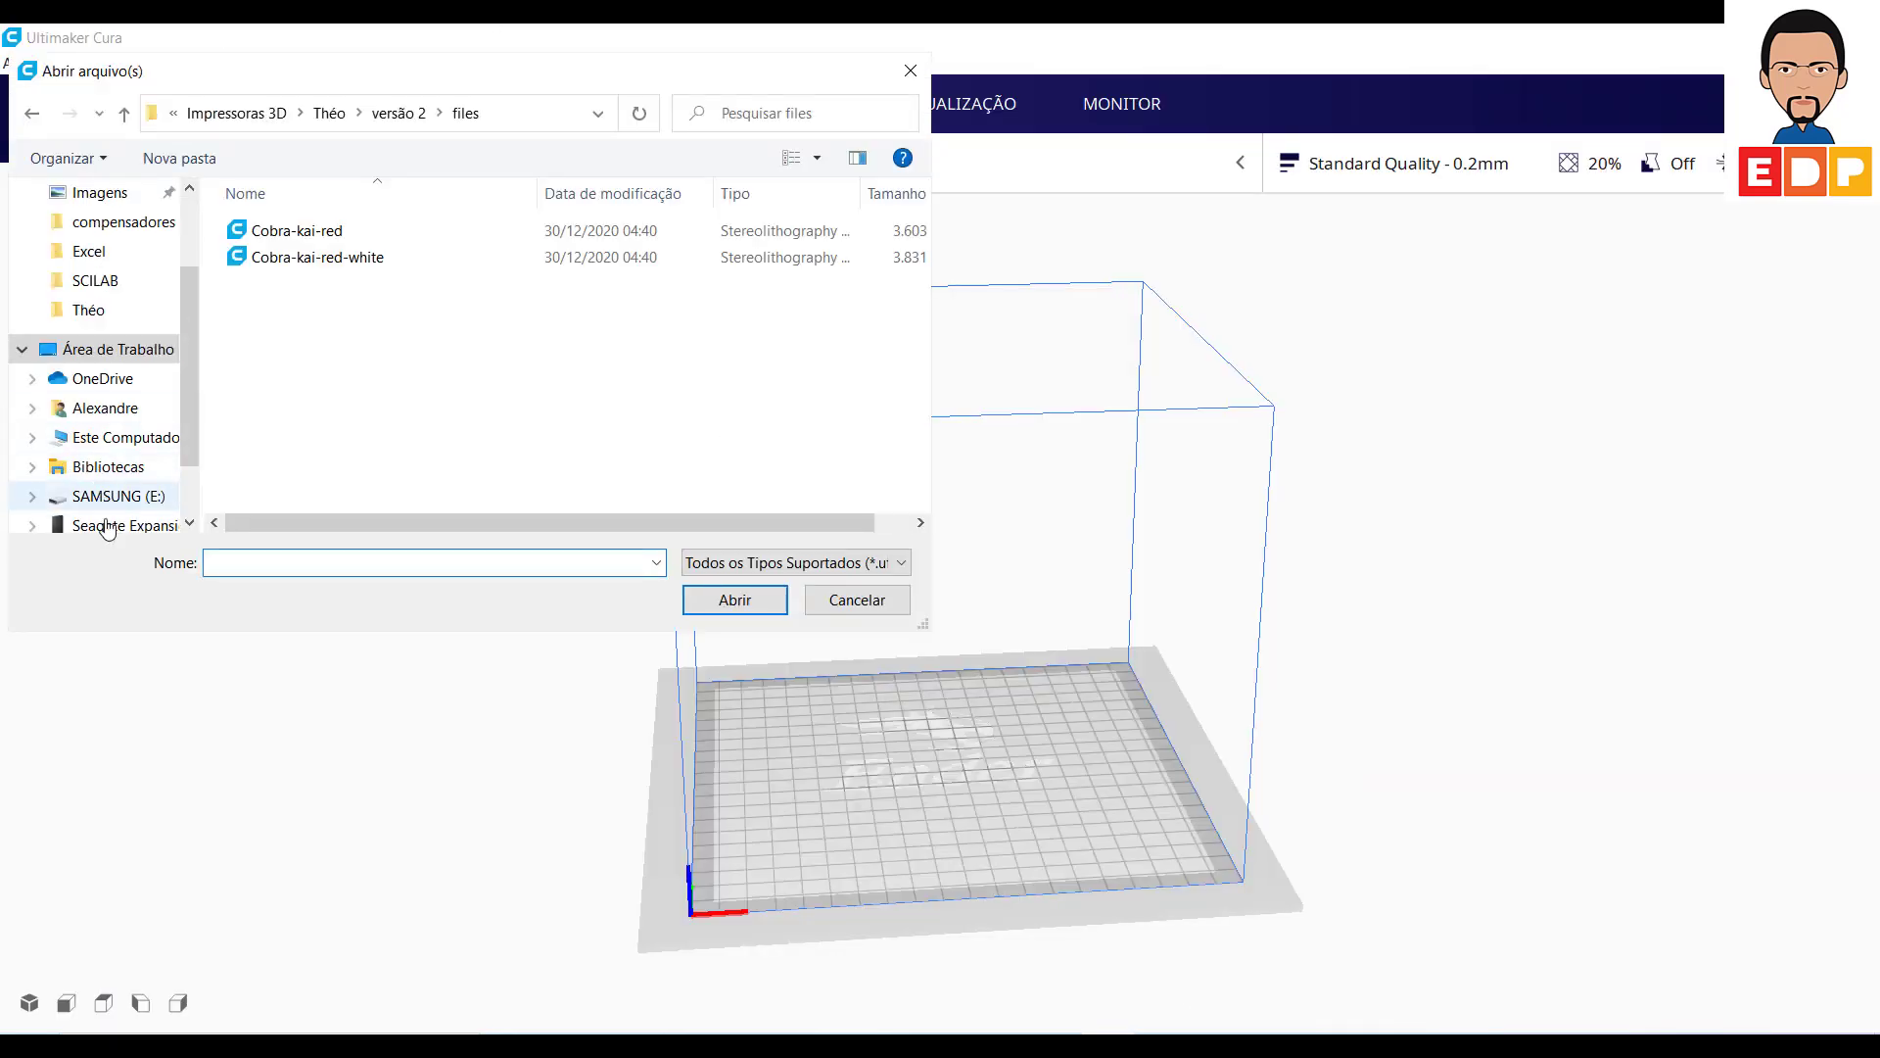
click(110, 525)
click(393, 285)
key(f)
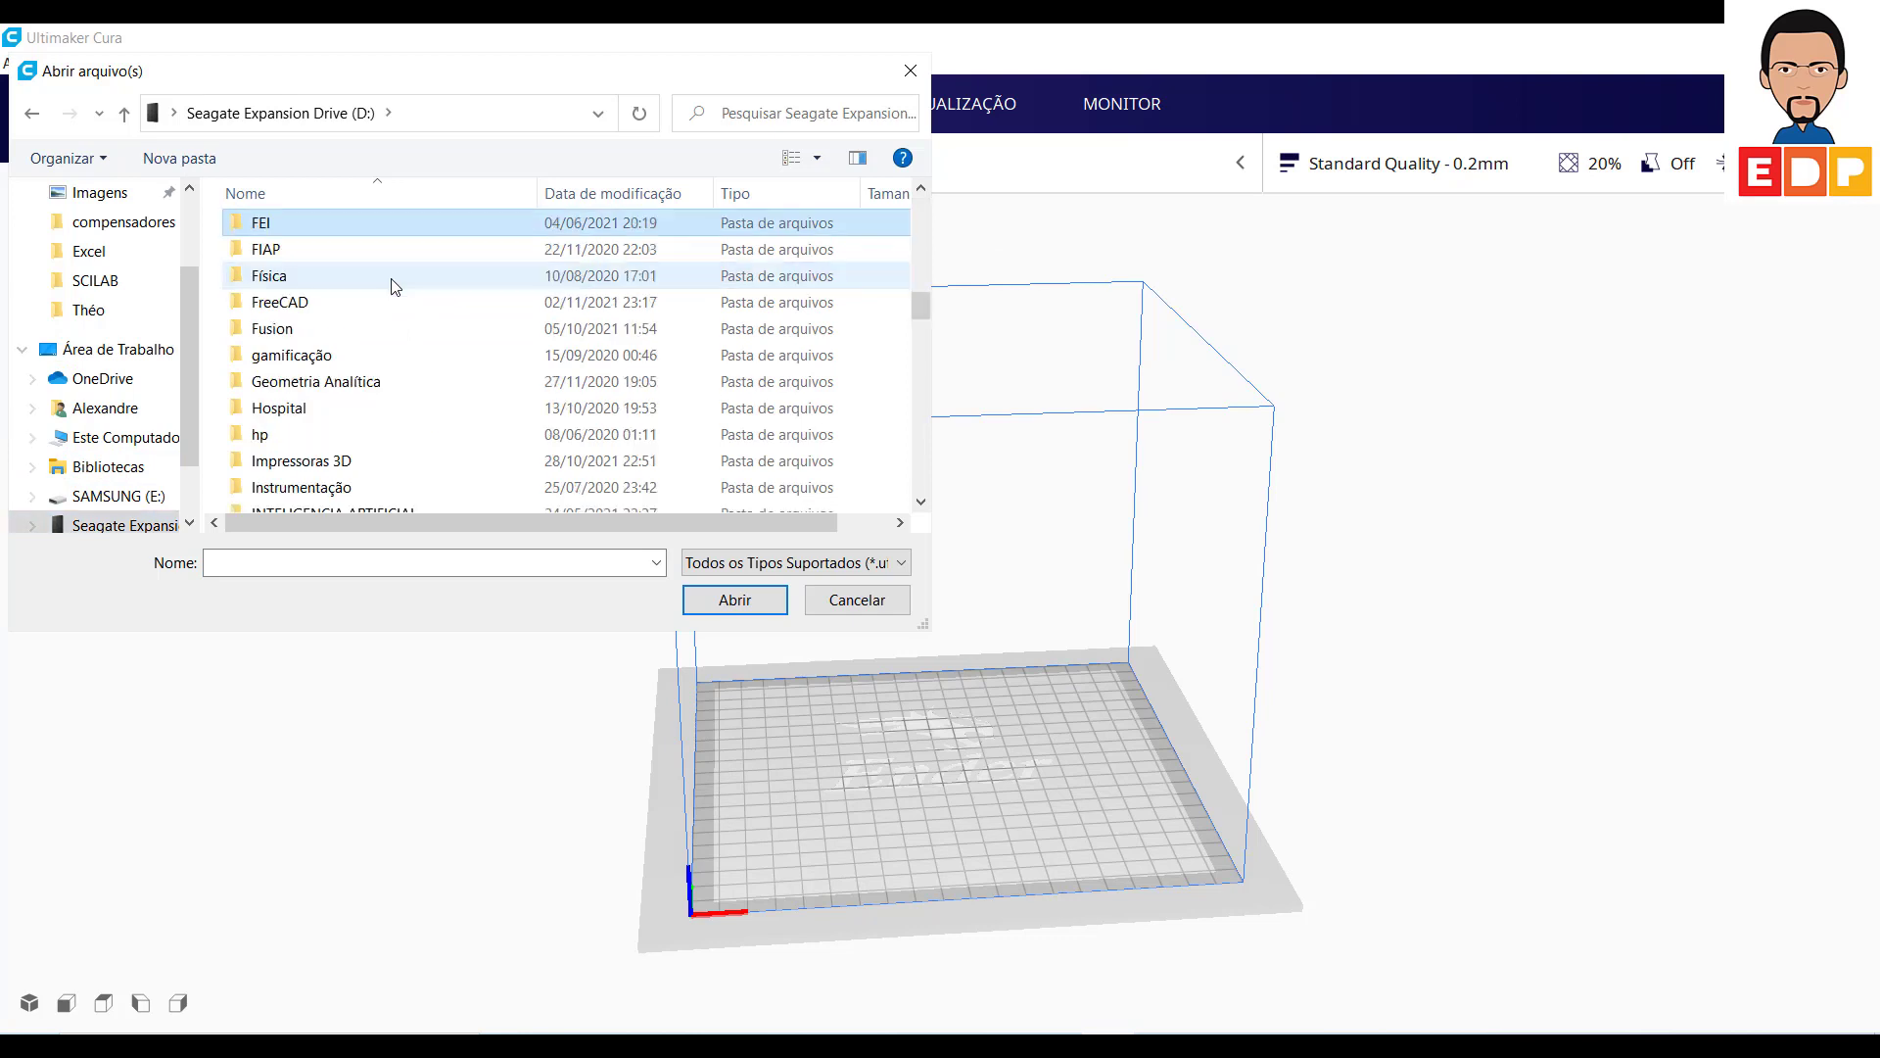
double_click(323, 303)
click(334, 286)
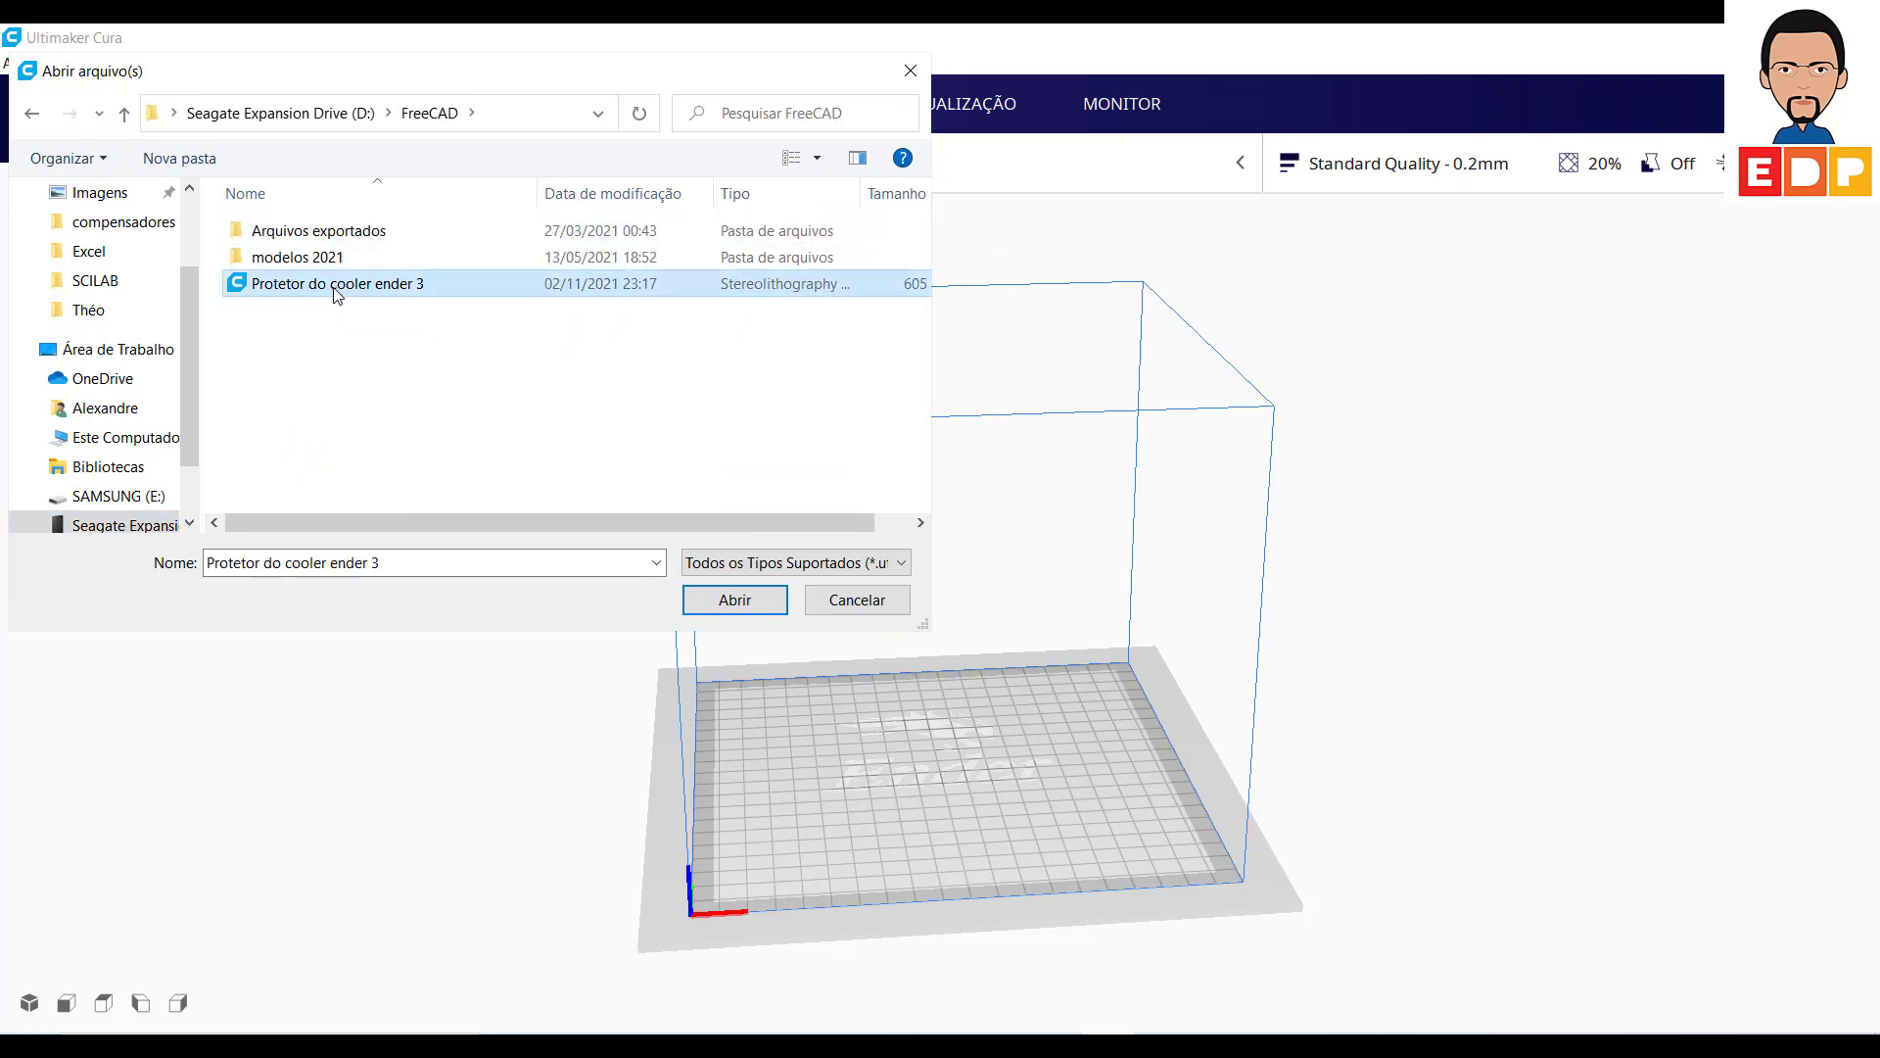
click(824, 596)
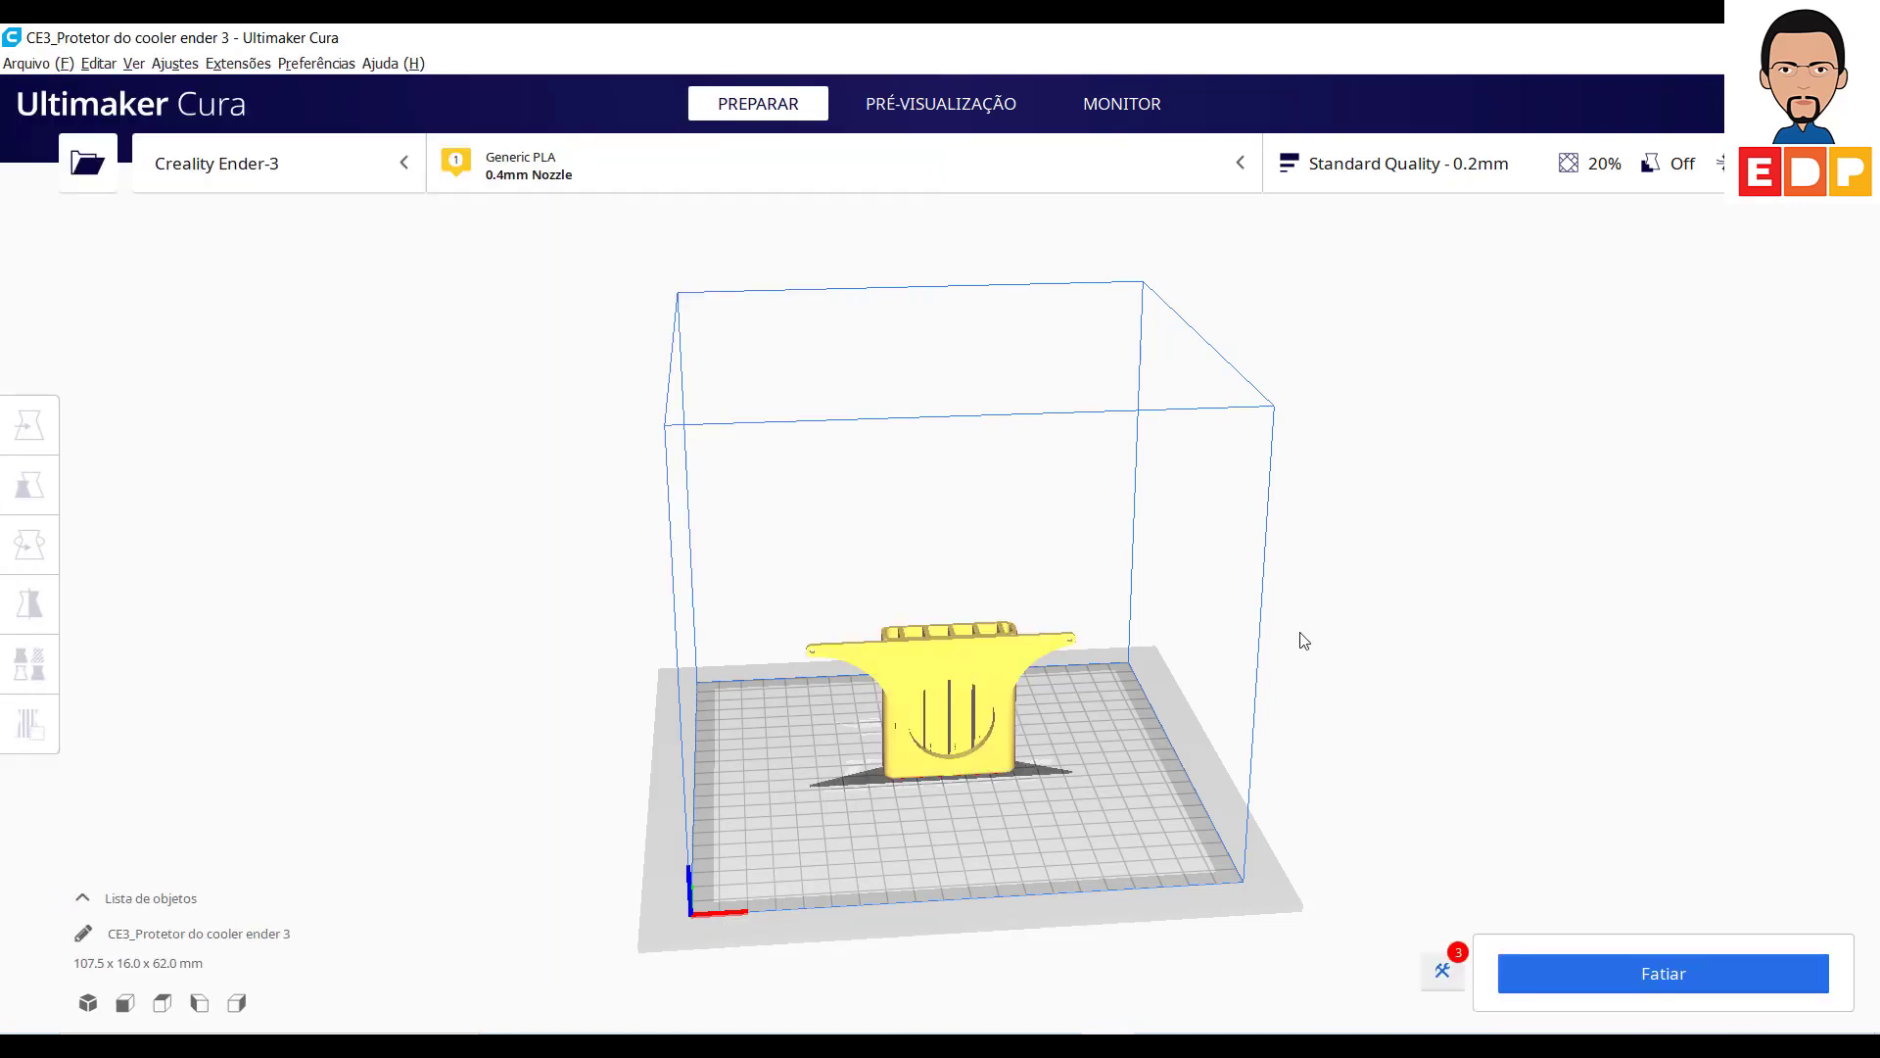
Rotate the cooler-guard model flat onto the build plate, giving 107.5 x 62.0 x 16.0 mm.
click(948, 715)
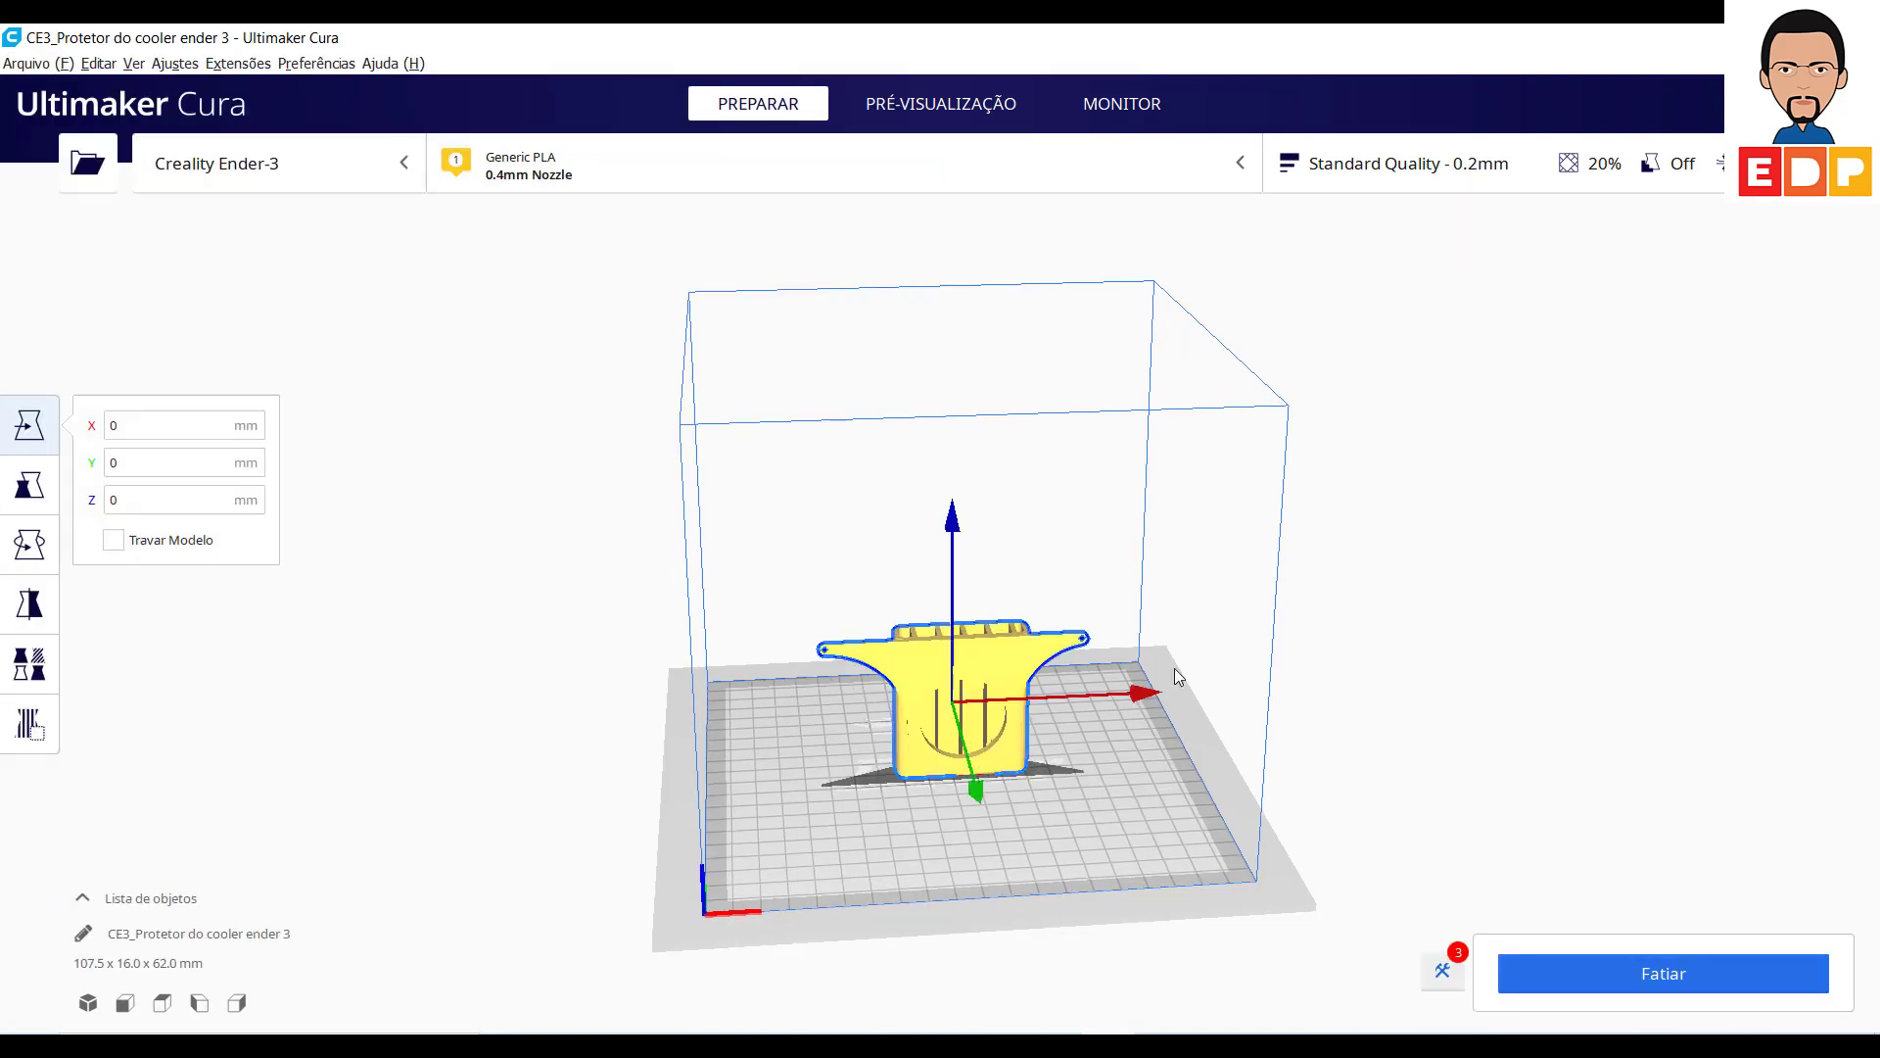
click(49, 553)
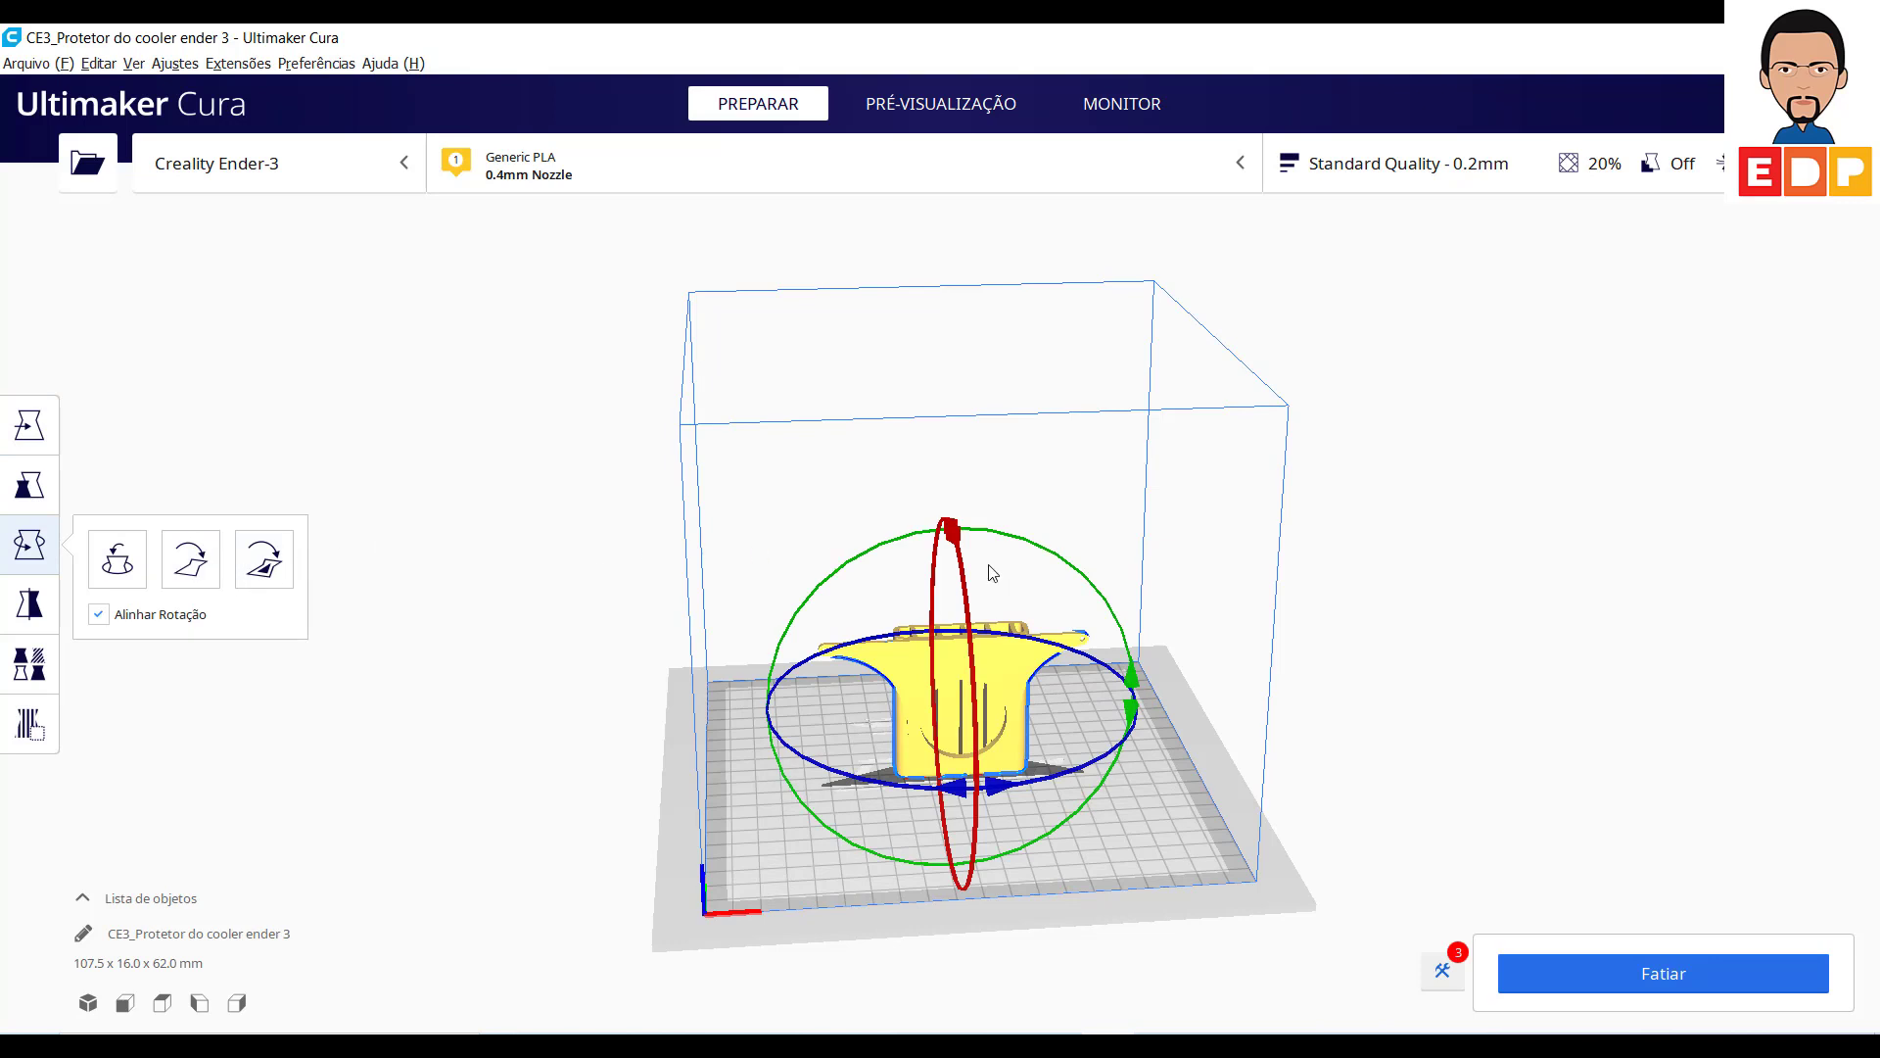
drag(955, 542, 995, 852)
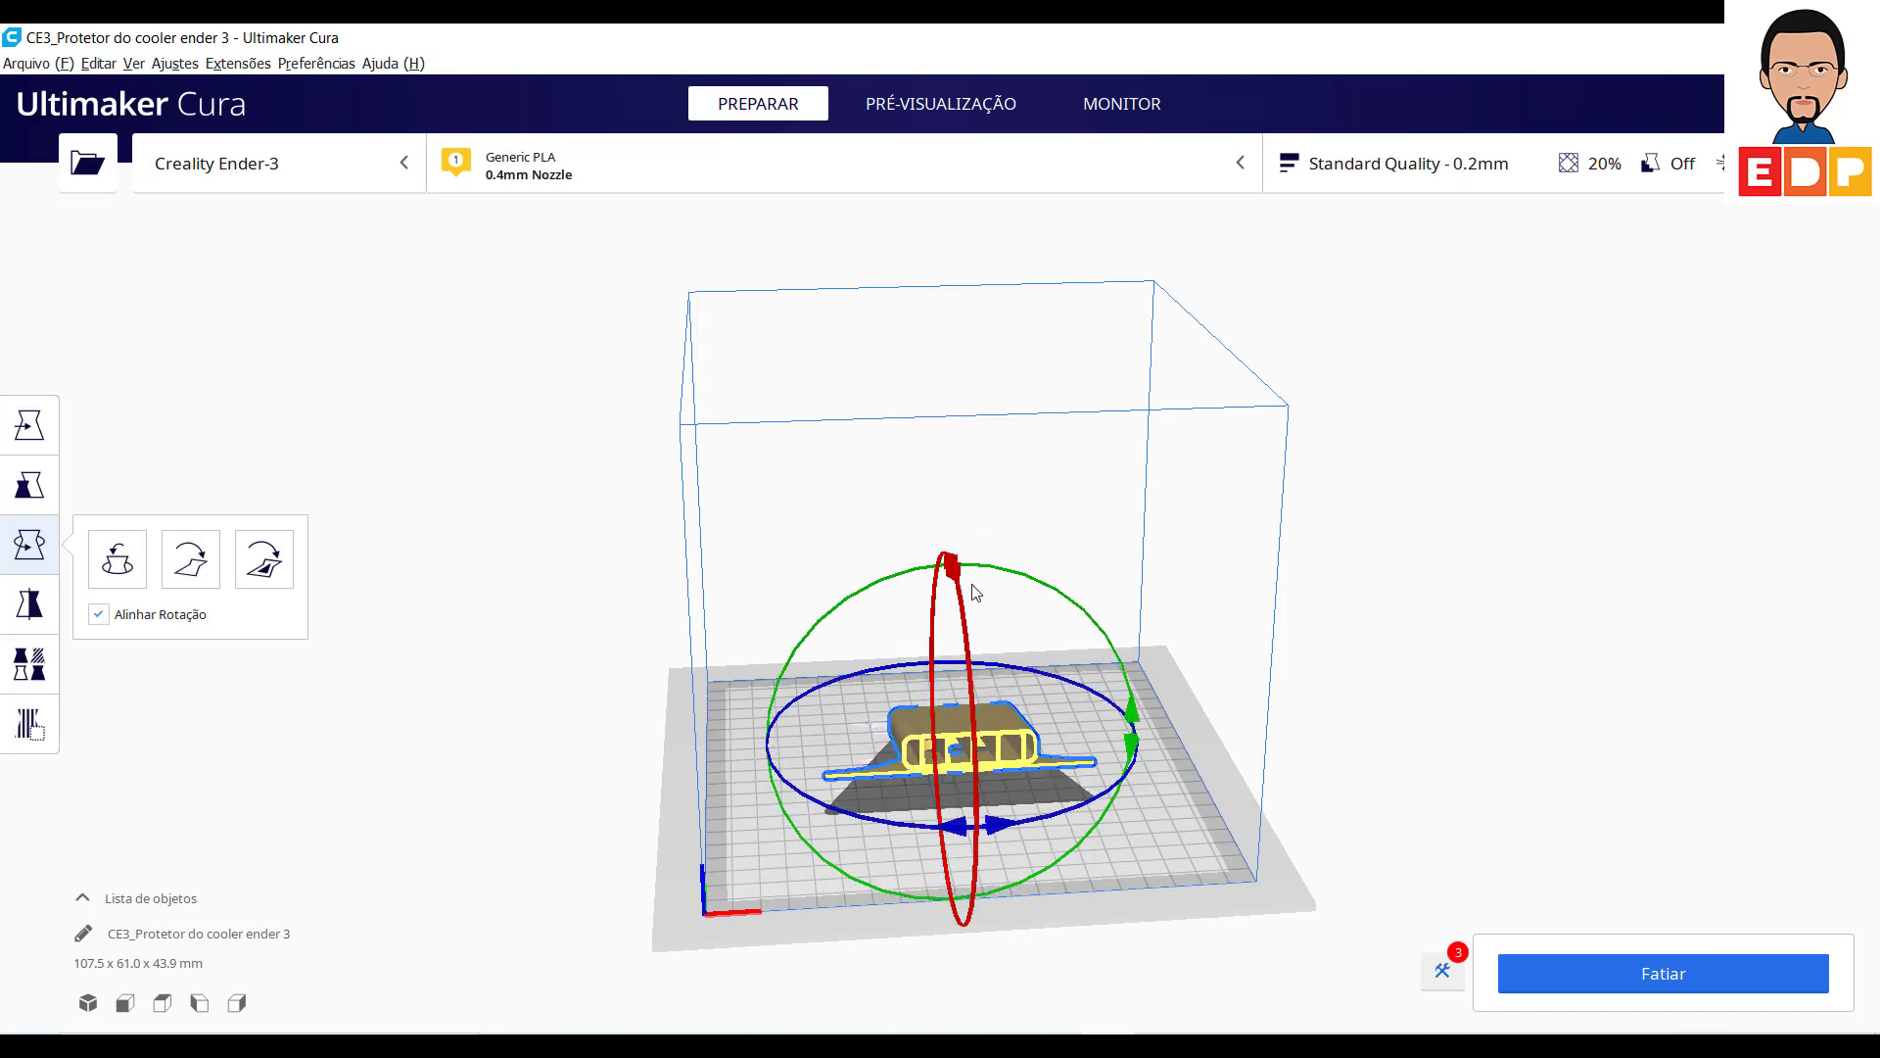
drag(950, 574, 970, 617)
click(1385, 638)
middle_drag(1385, 638, 1398, 588)
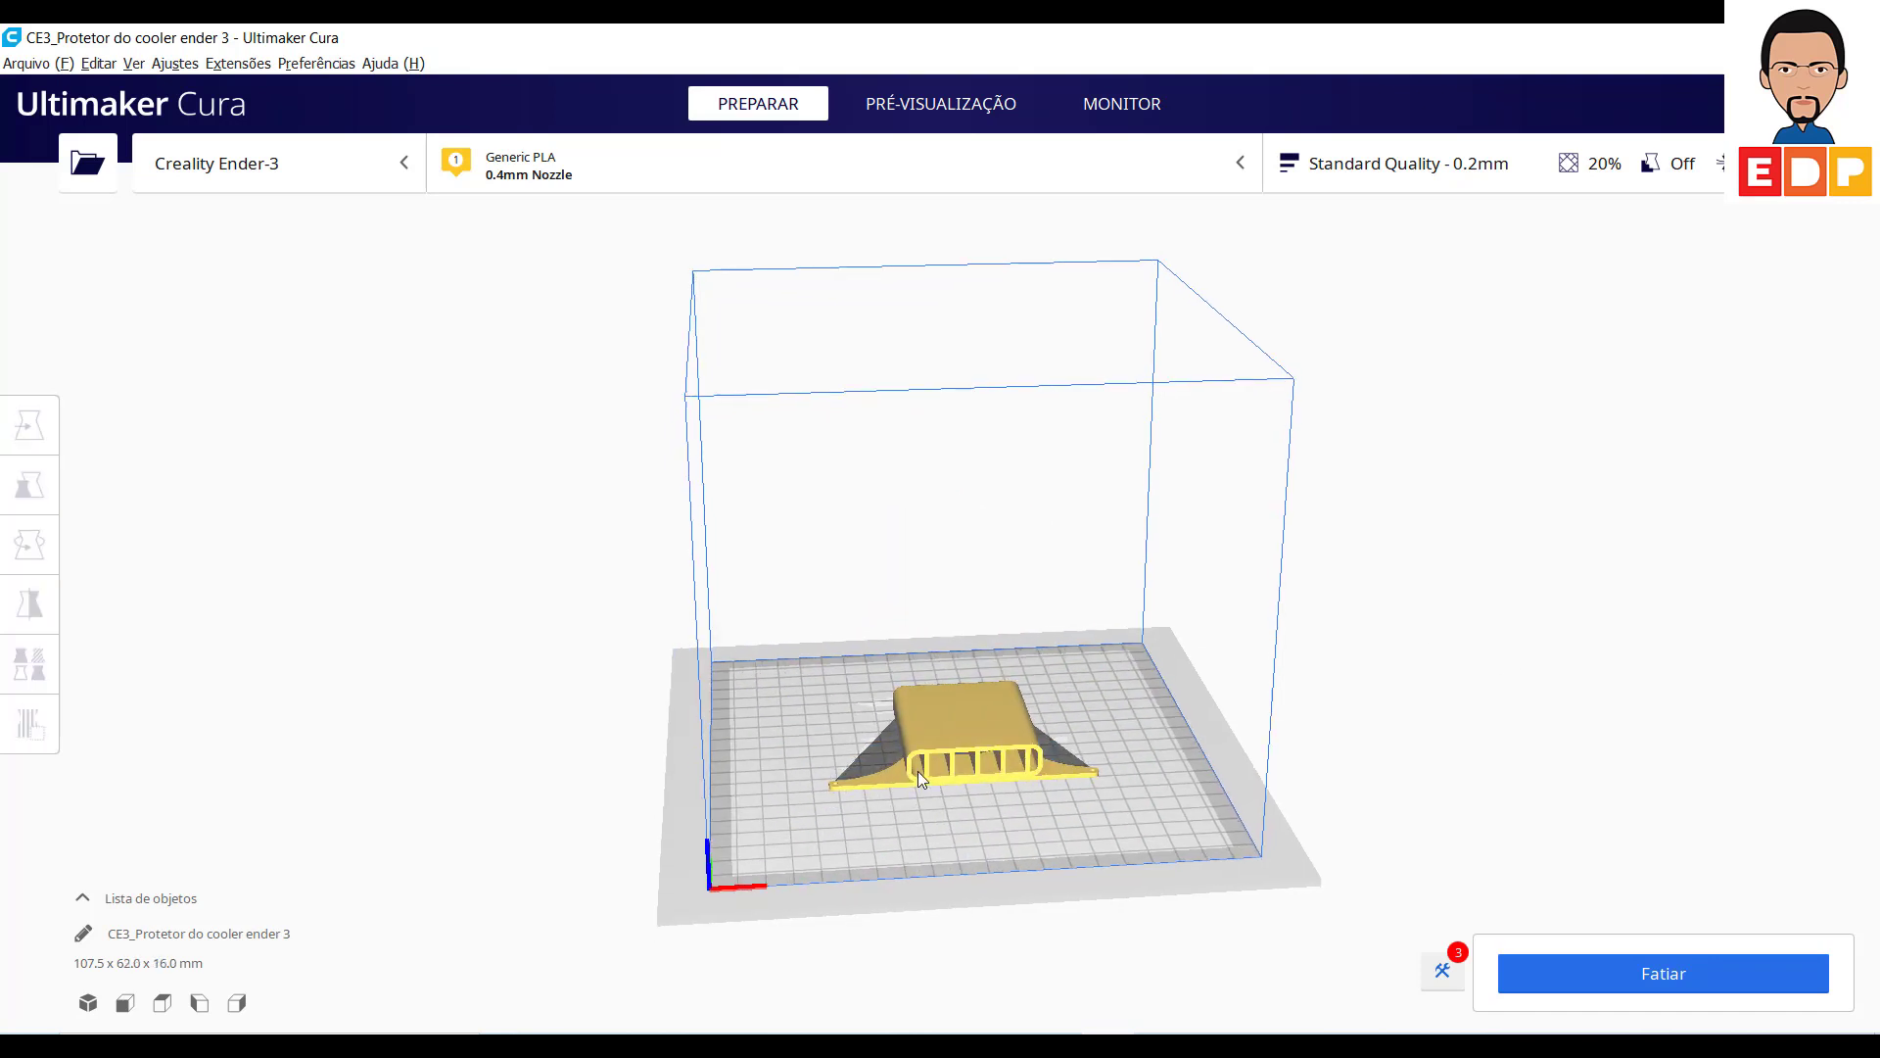
scroll(919, 772, up, 5)
mouse_move(1071, 642)
right_down()
mouse_move(1026, 754)
mouse_move(854, 684)
mouse_move(996, 690)
mouse_move(1208, 741)
mouse_move(1011, 768)
right_up()
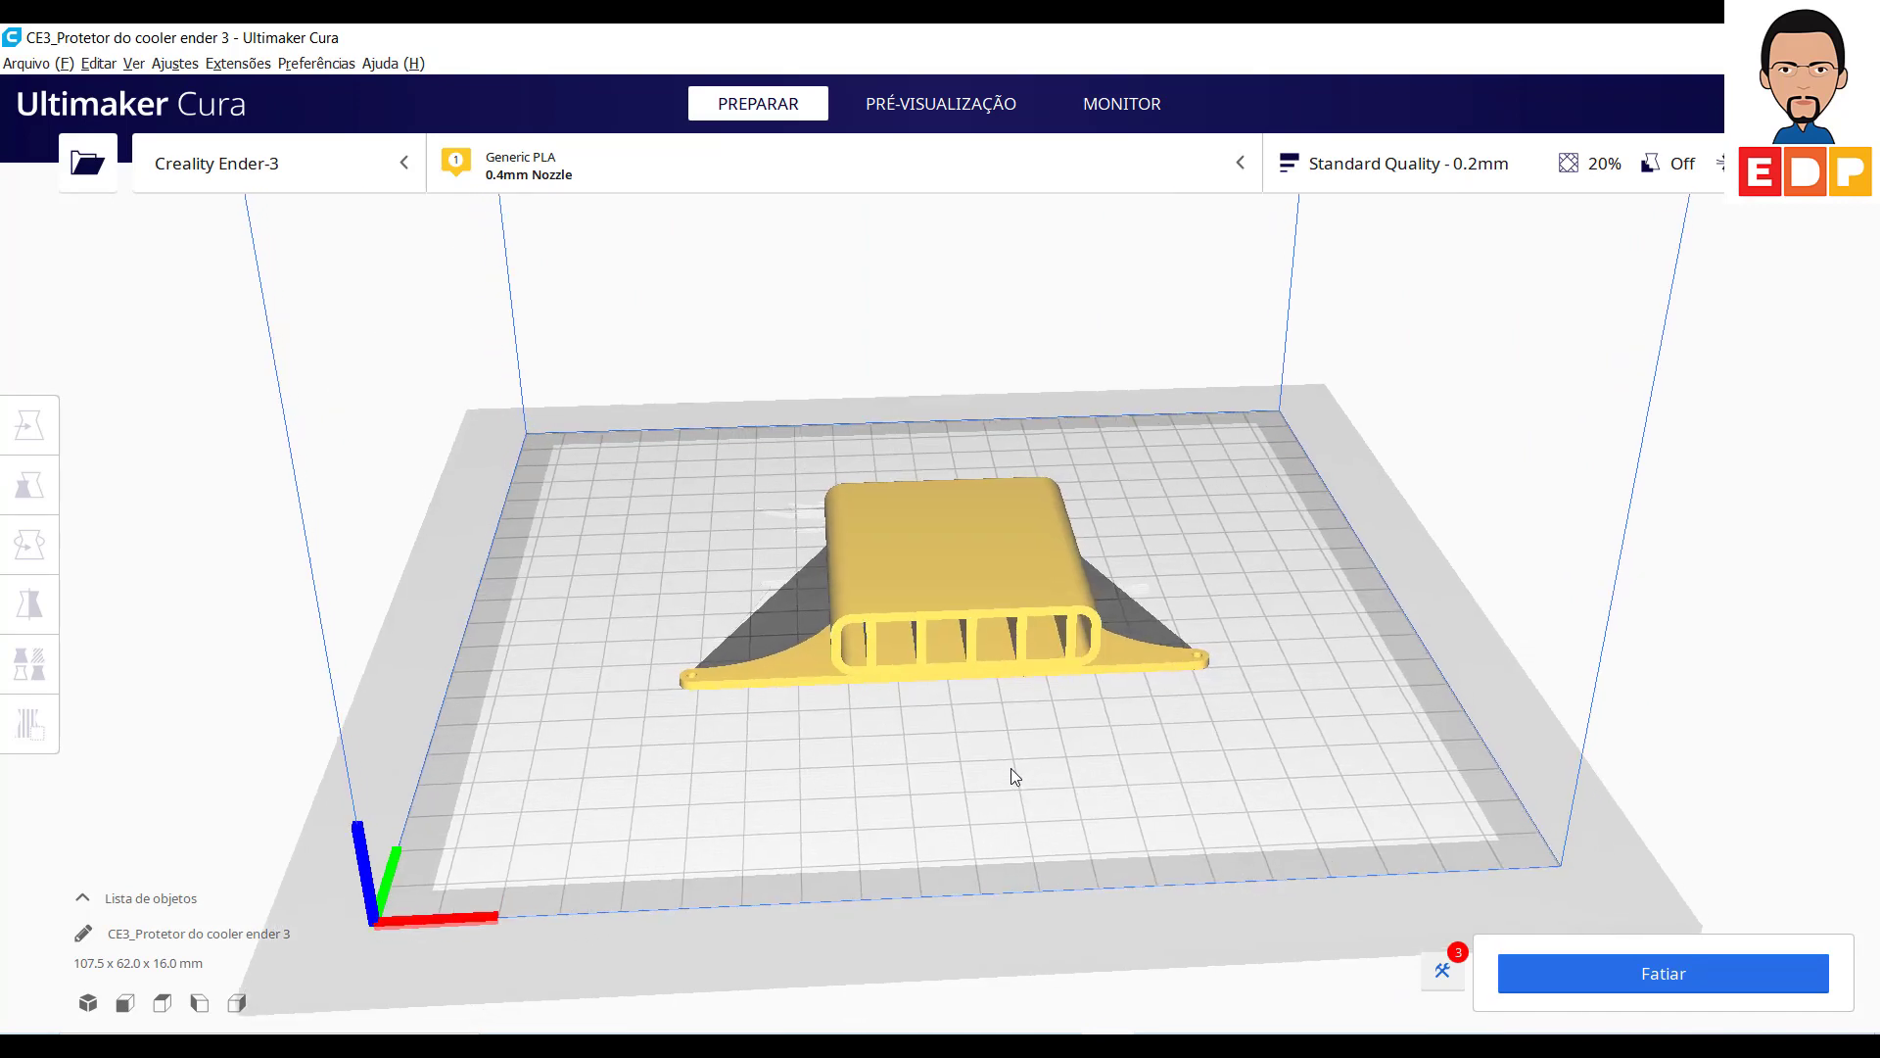
click(976, 608)
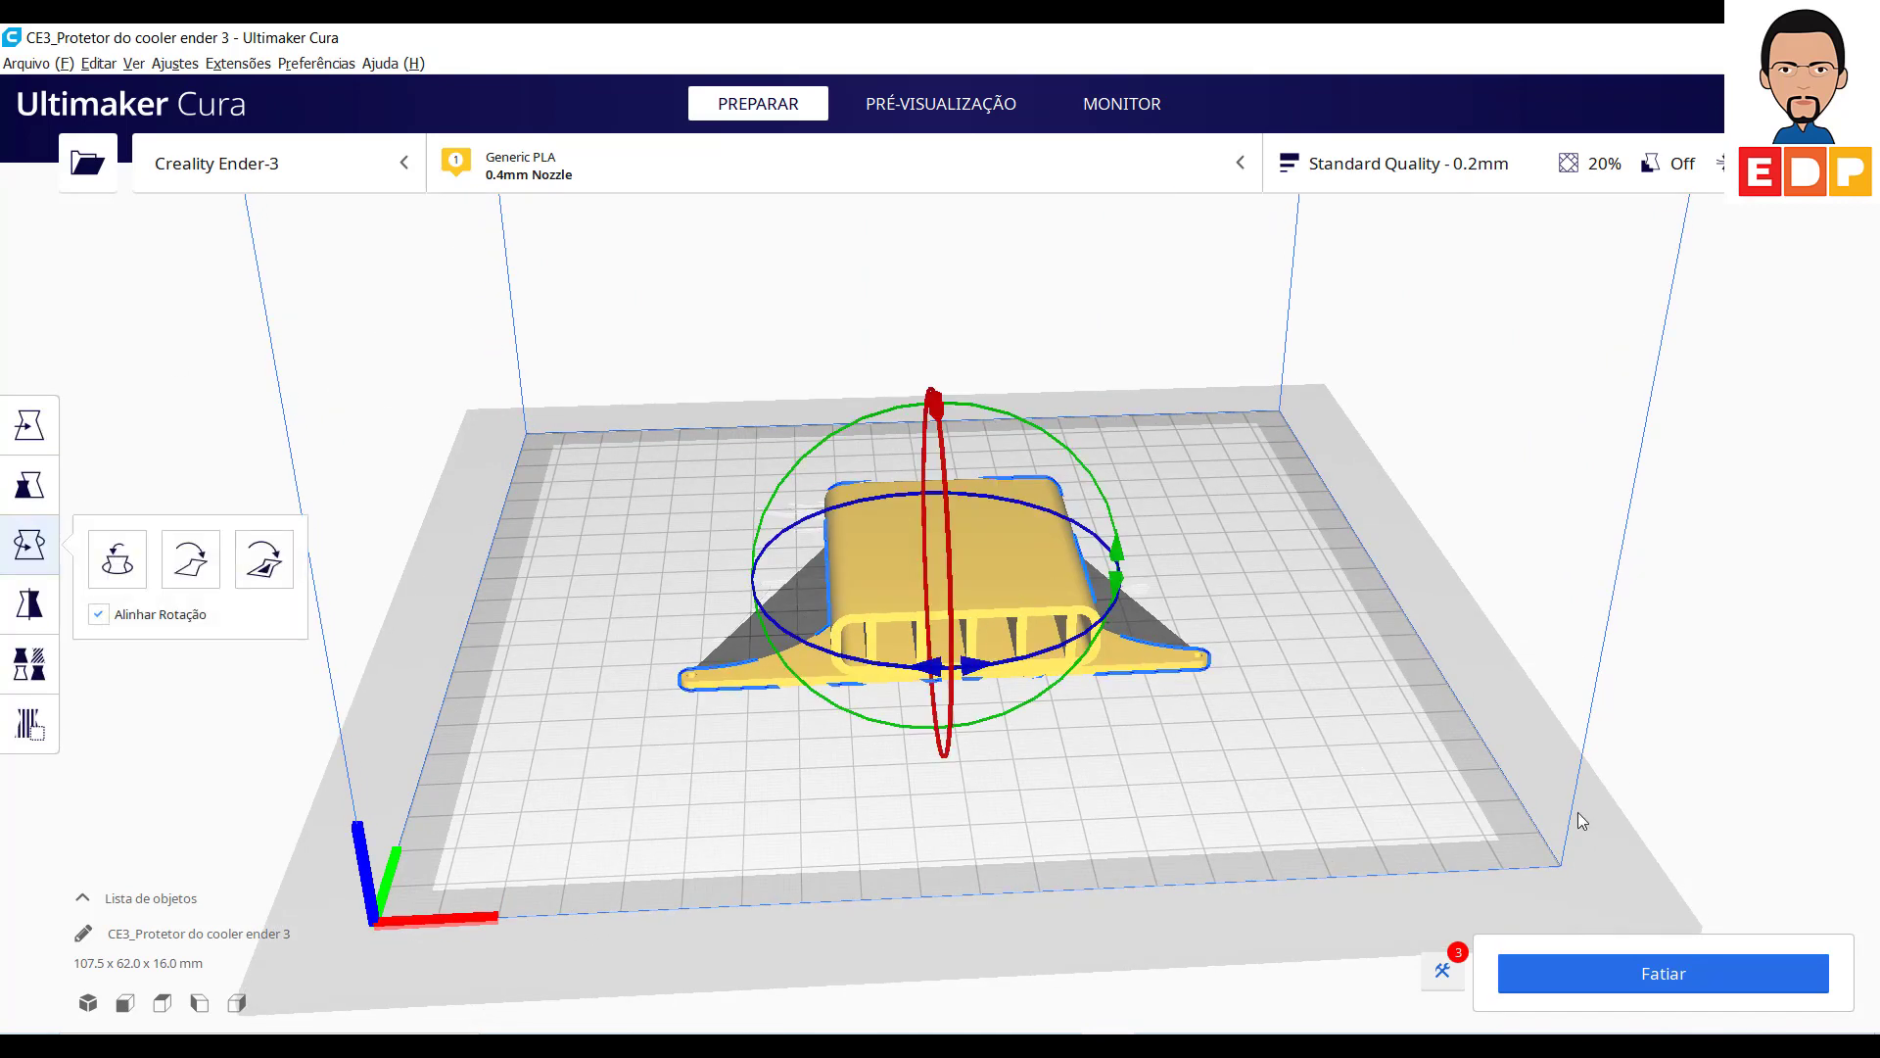
Review the Standard Quality custom settings: 0.2 mm layers, 0.4 mm line width, 20% infill.
click(1392, 166)
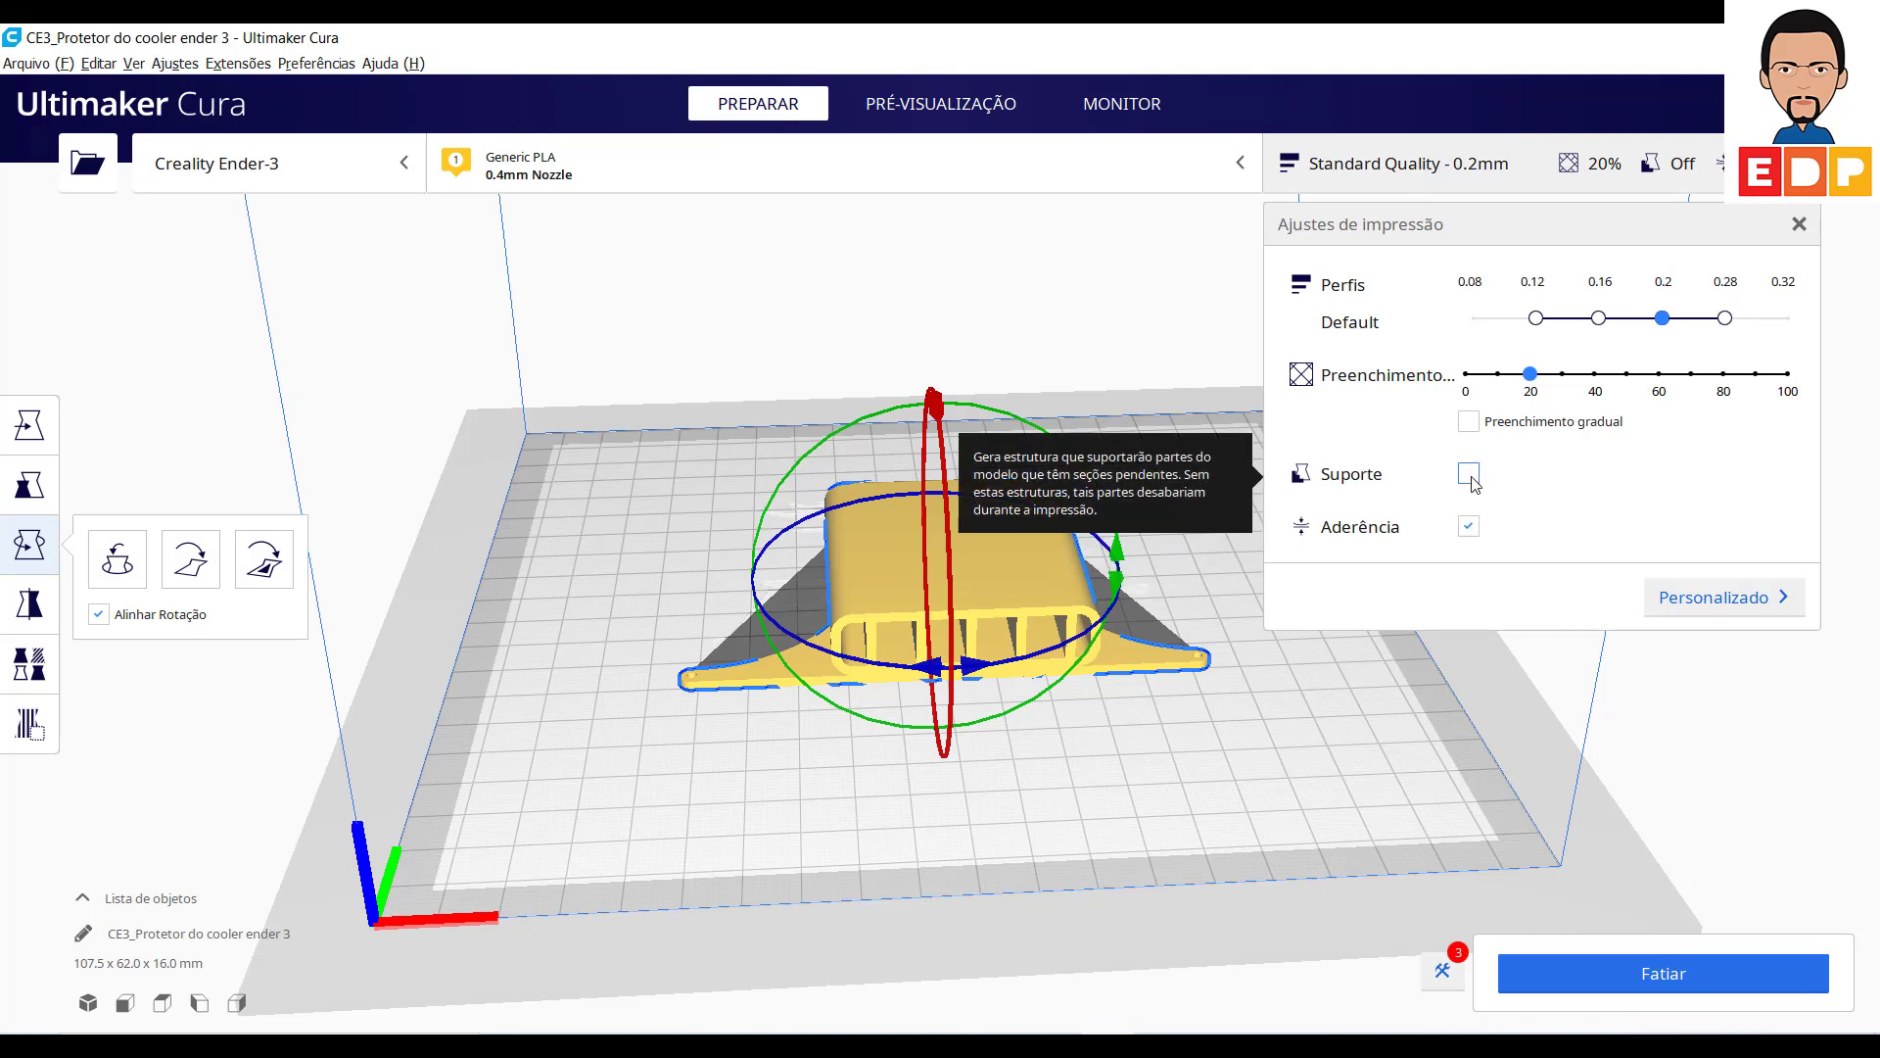
click(1714, 597)
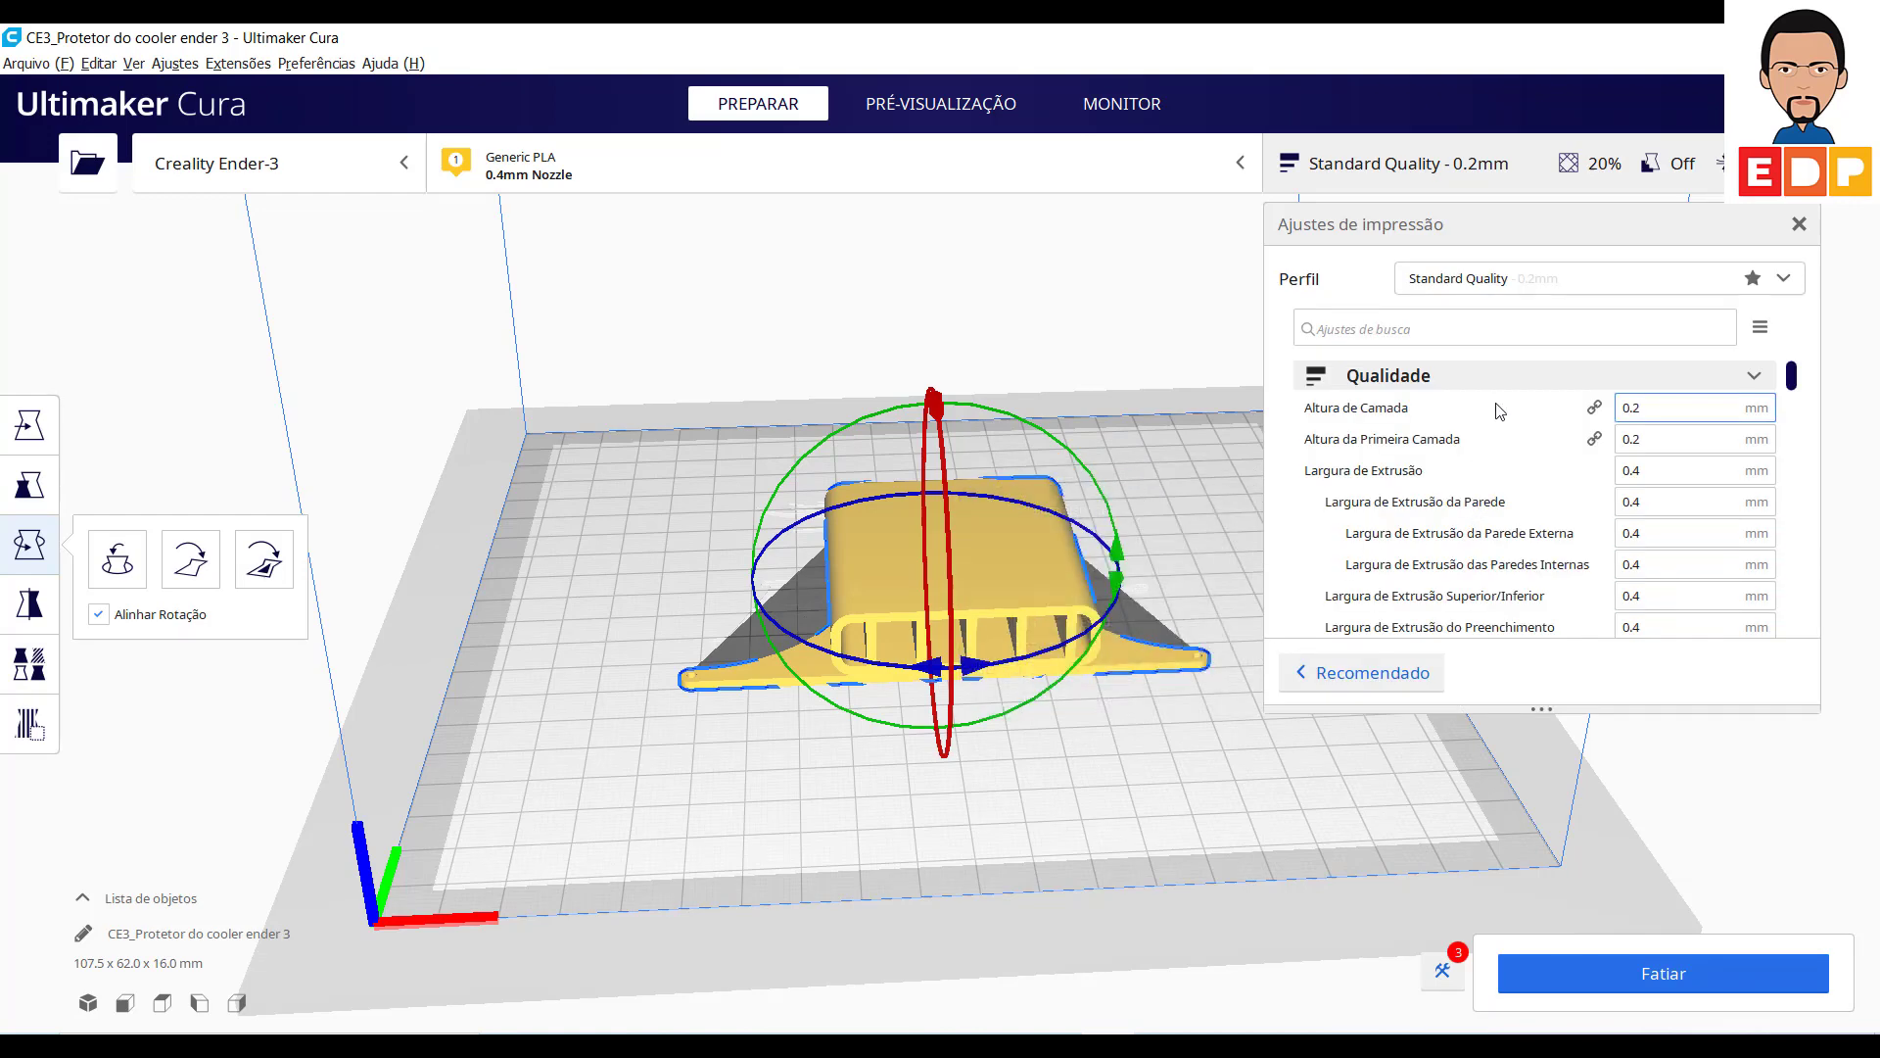
scroll(1490, 473, down, 1)
scroll(1493, 473, down, 2)
scroll(1491, 472, down, 3)
scroll(1490, 472, up, 2)
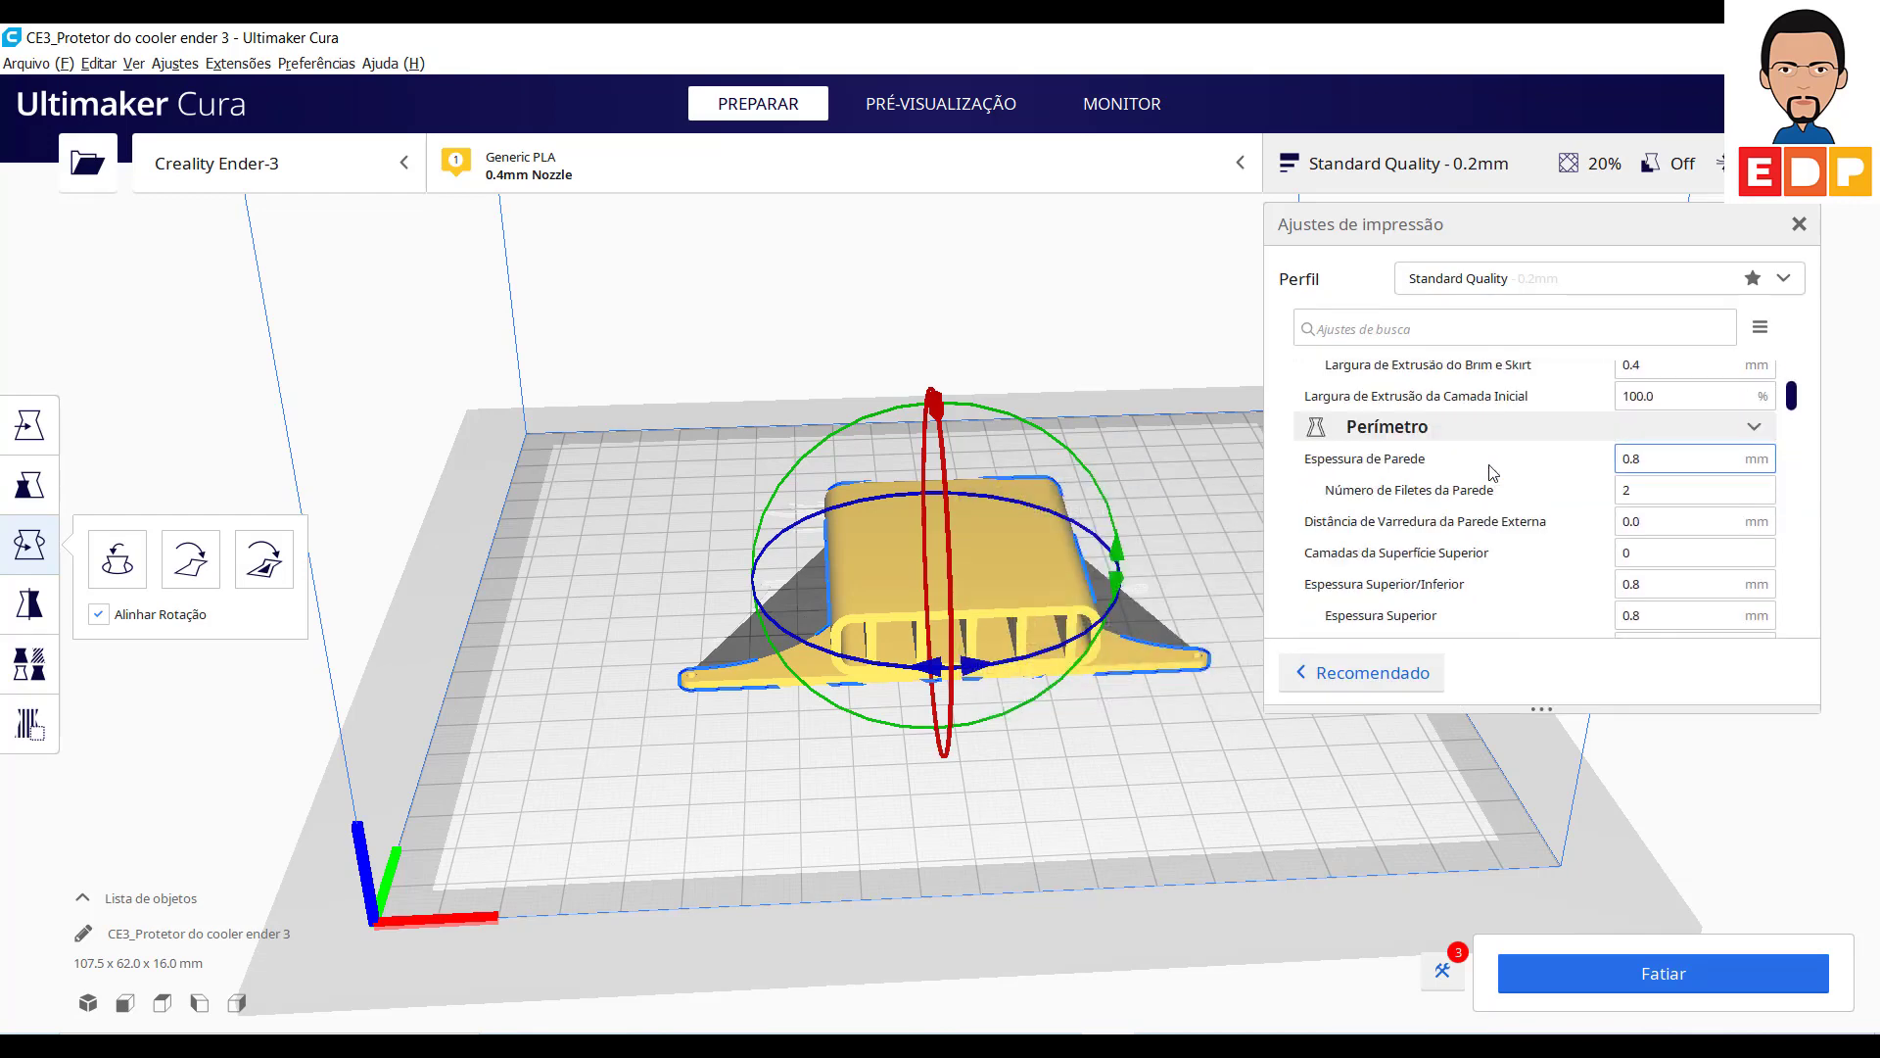
scroll(1493, 473, down, 3)
scroll(1493, 473, down, 2)
scroll(1492, 473, down, 2)
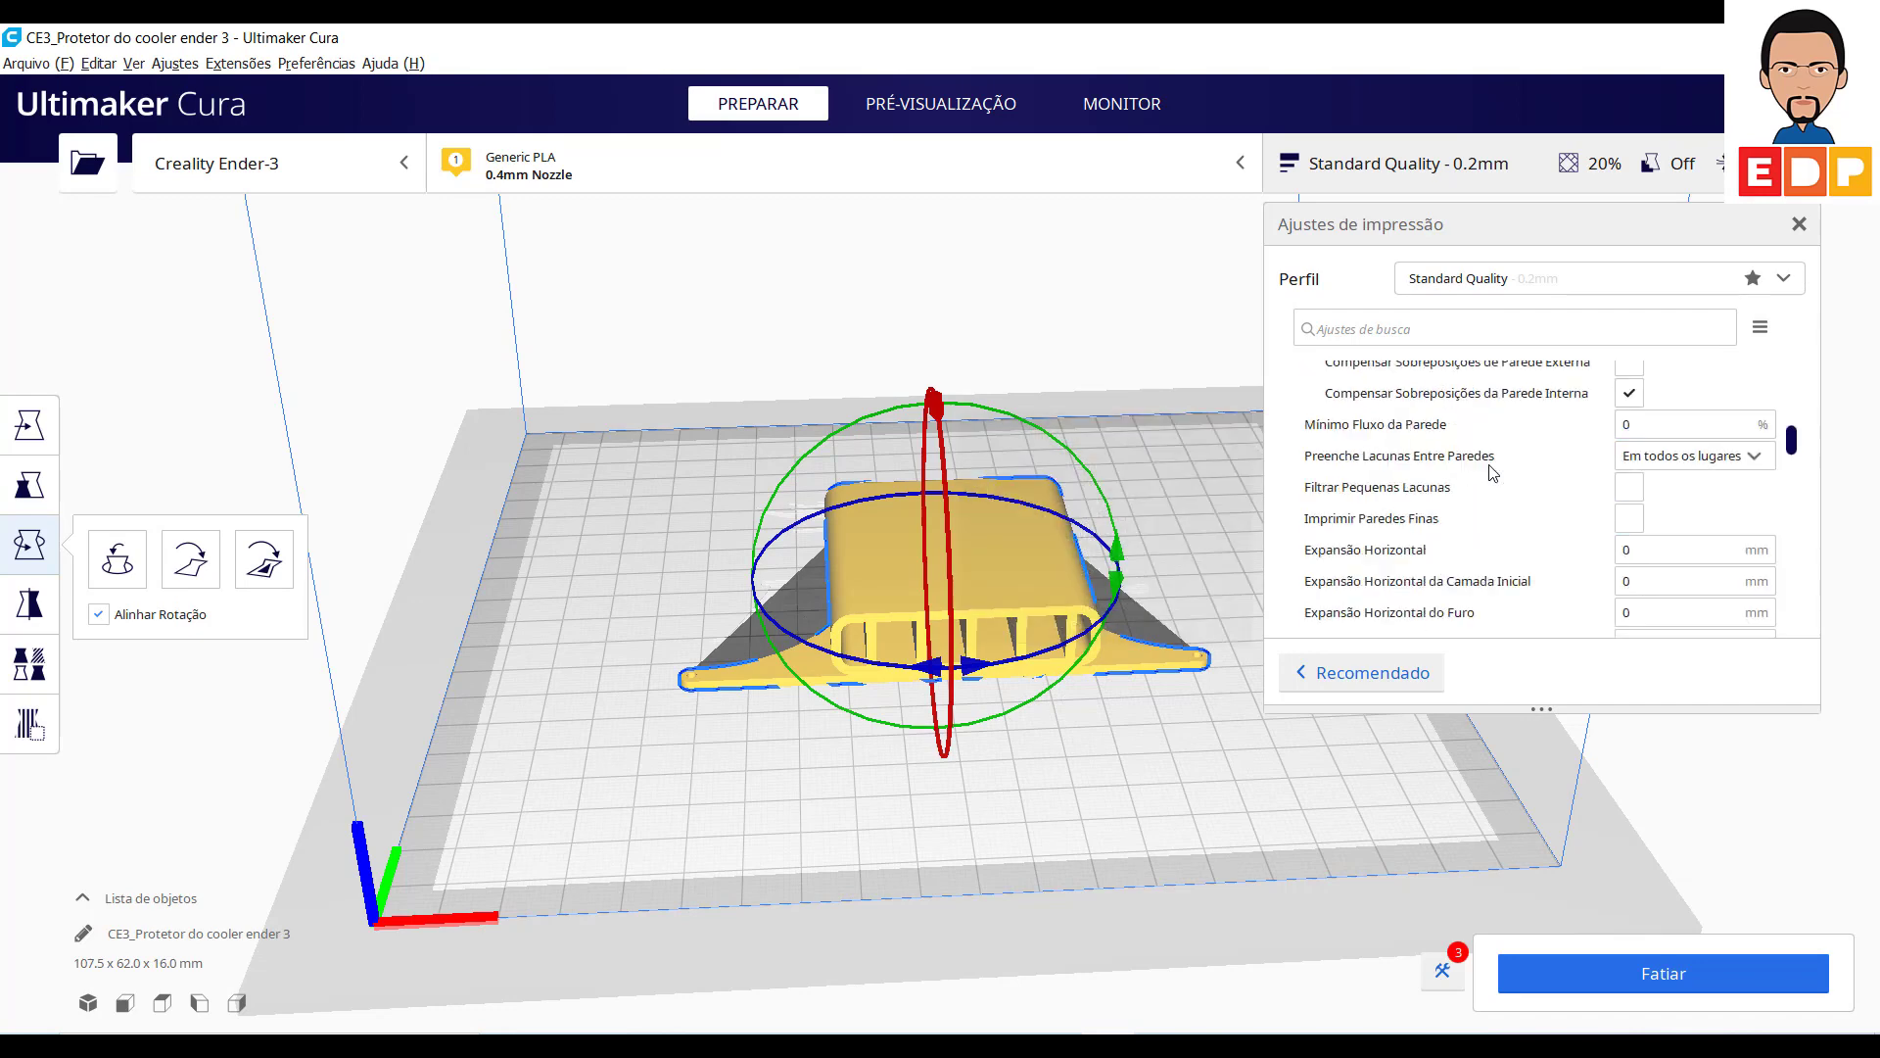
scroll(1493, 473, down, 2)
scroll(1492, 473, down, 2)
scroll(1493, 473, down, 1)
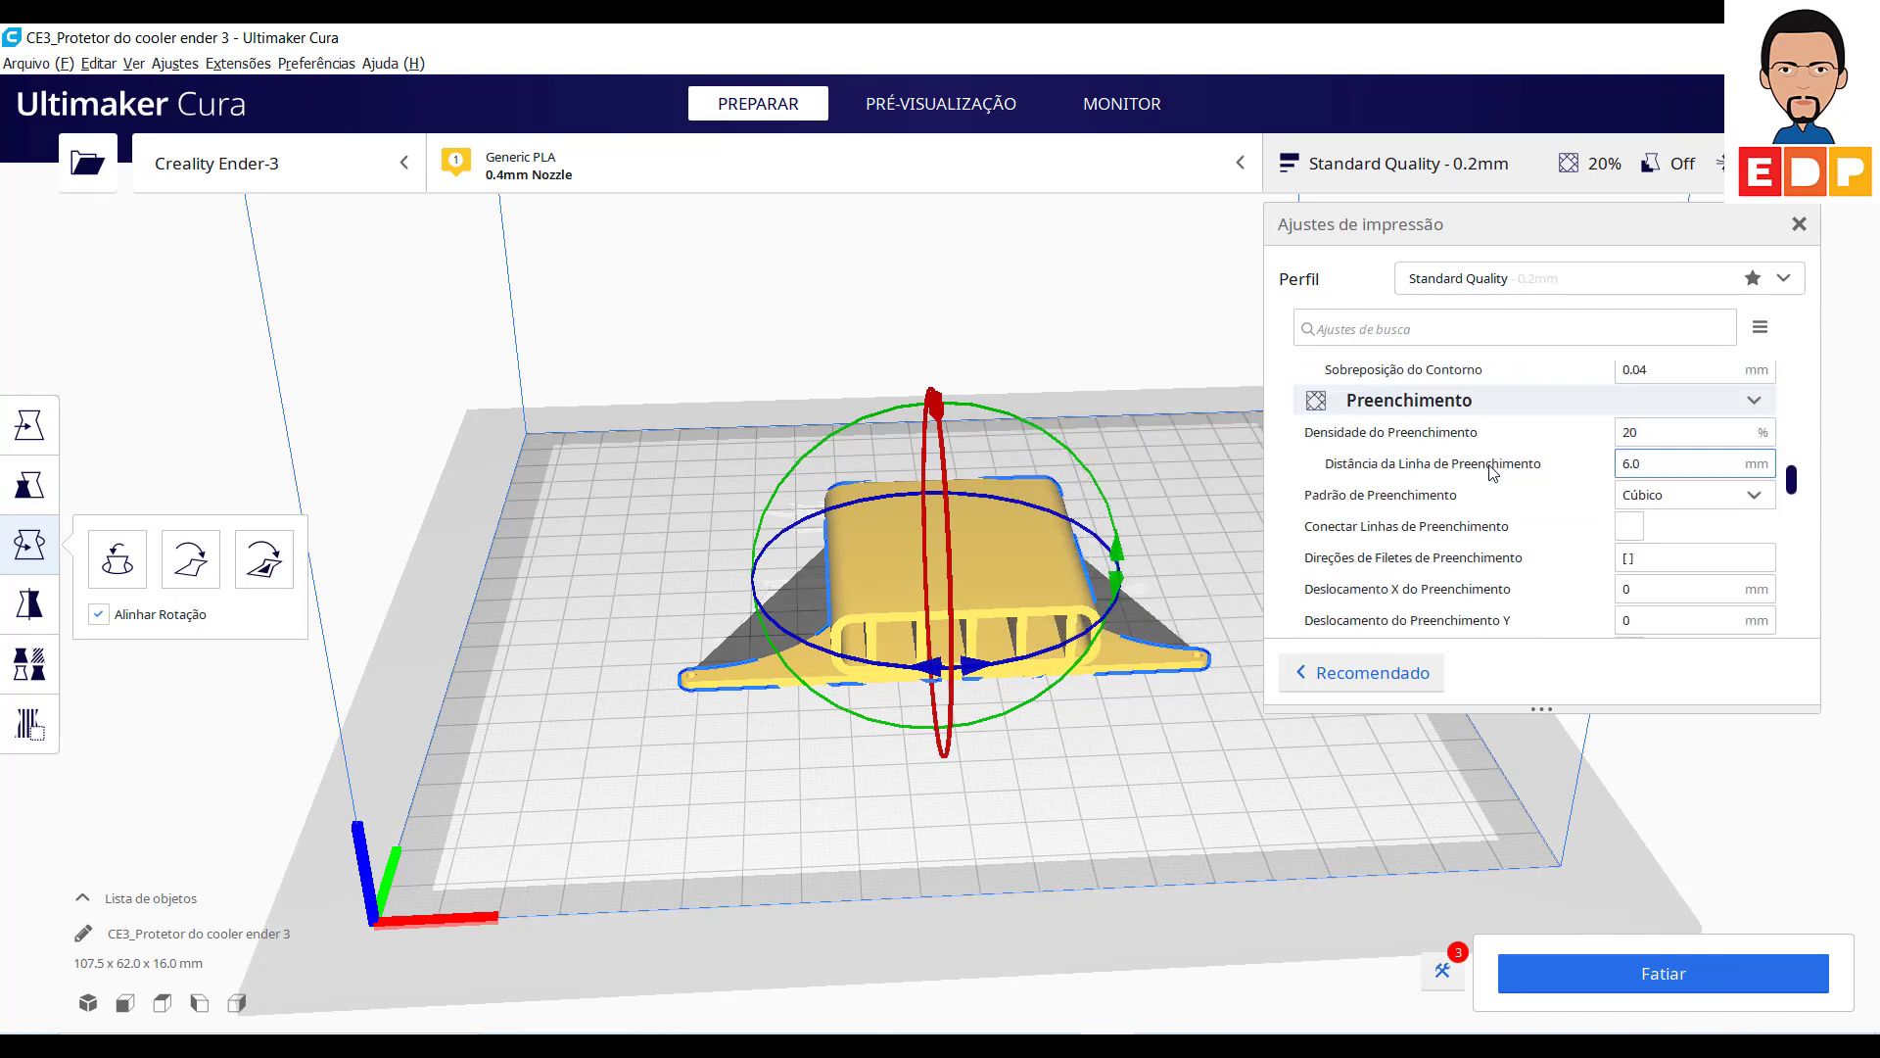
scroll(1493, 473, down, 3)
scroll(1492, 473, down, 3)
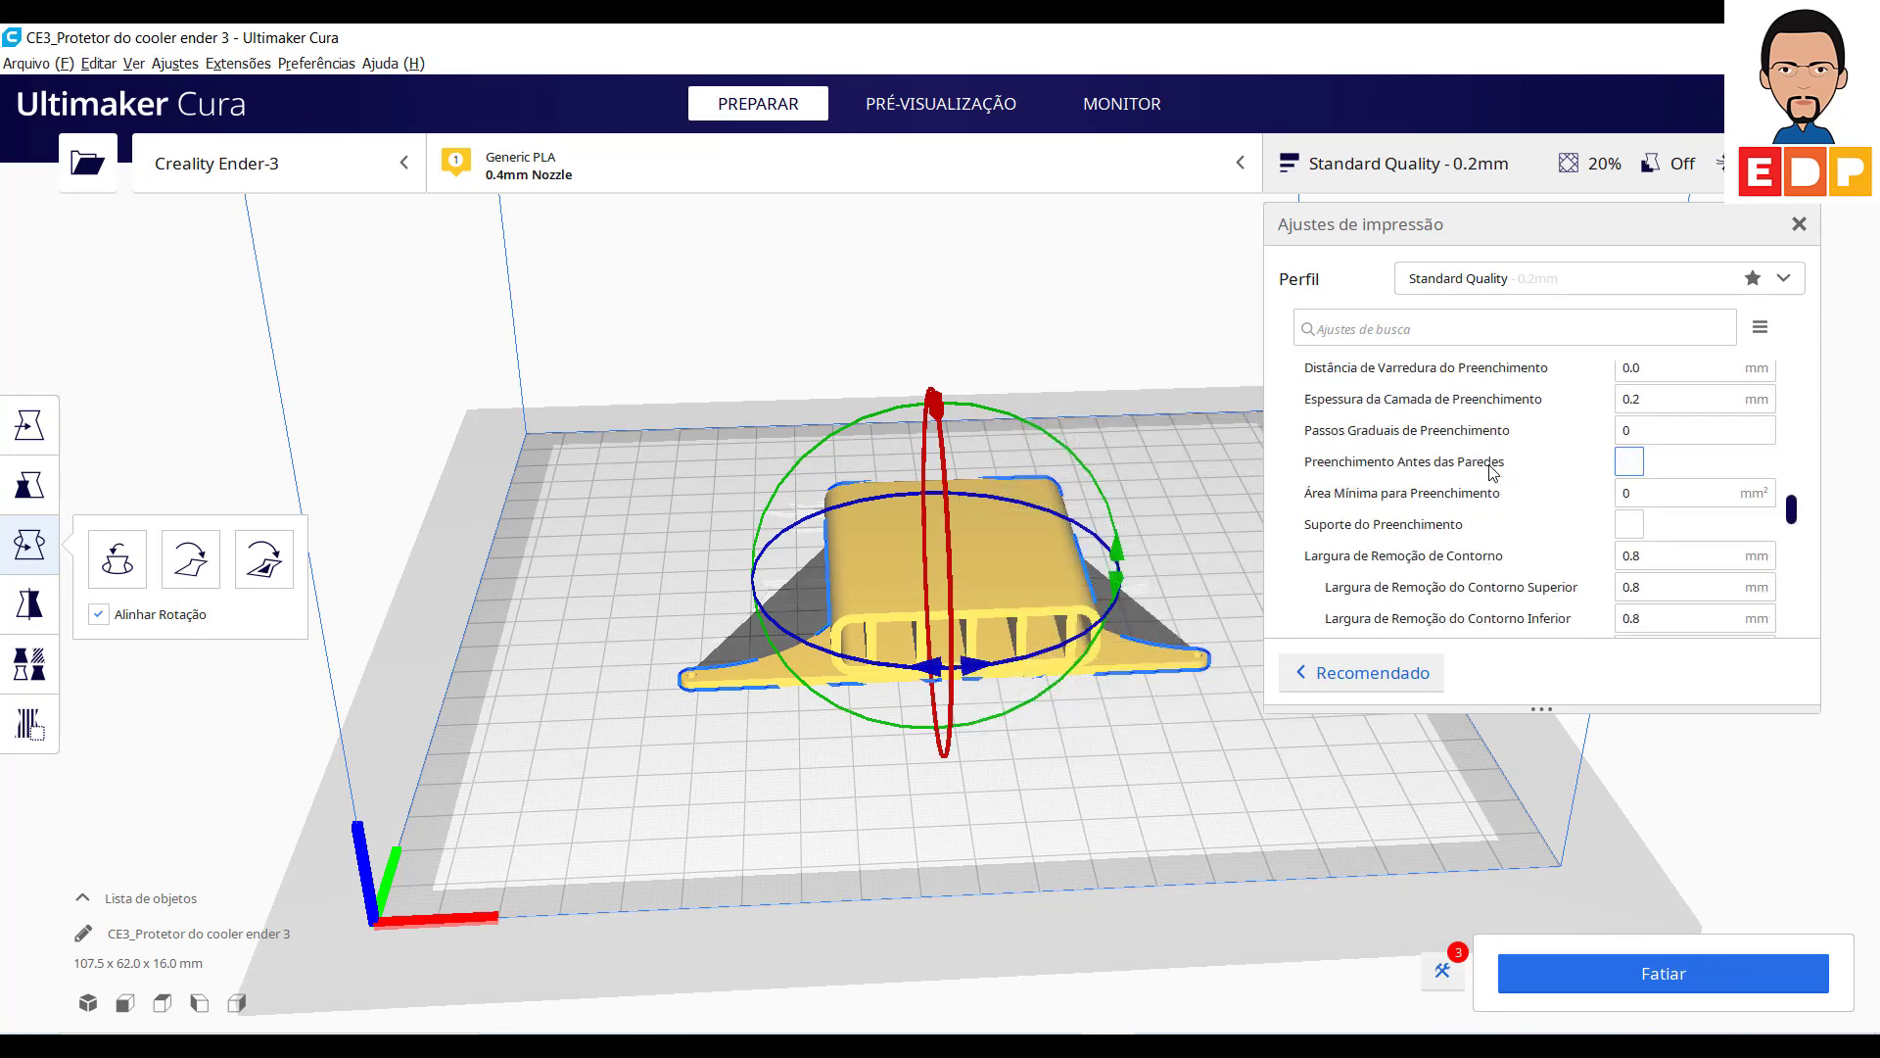
scroll(1493, 473, down, 2)
scroll(1493, 473, down, 3)
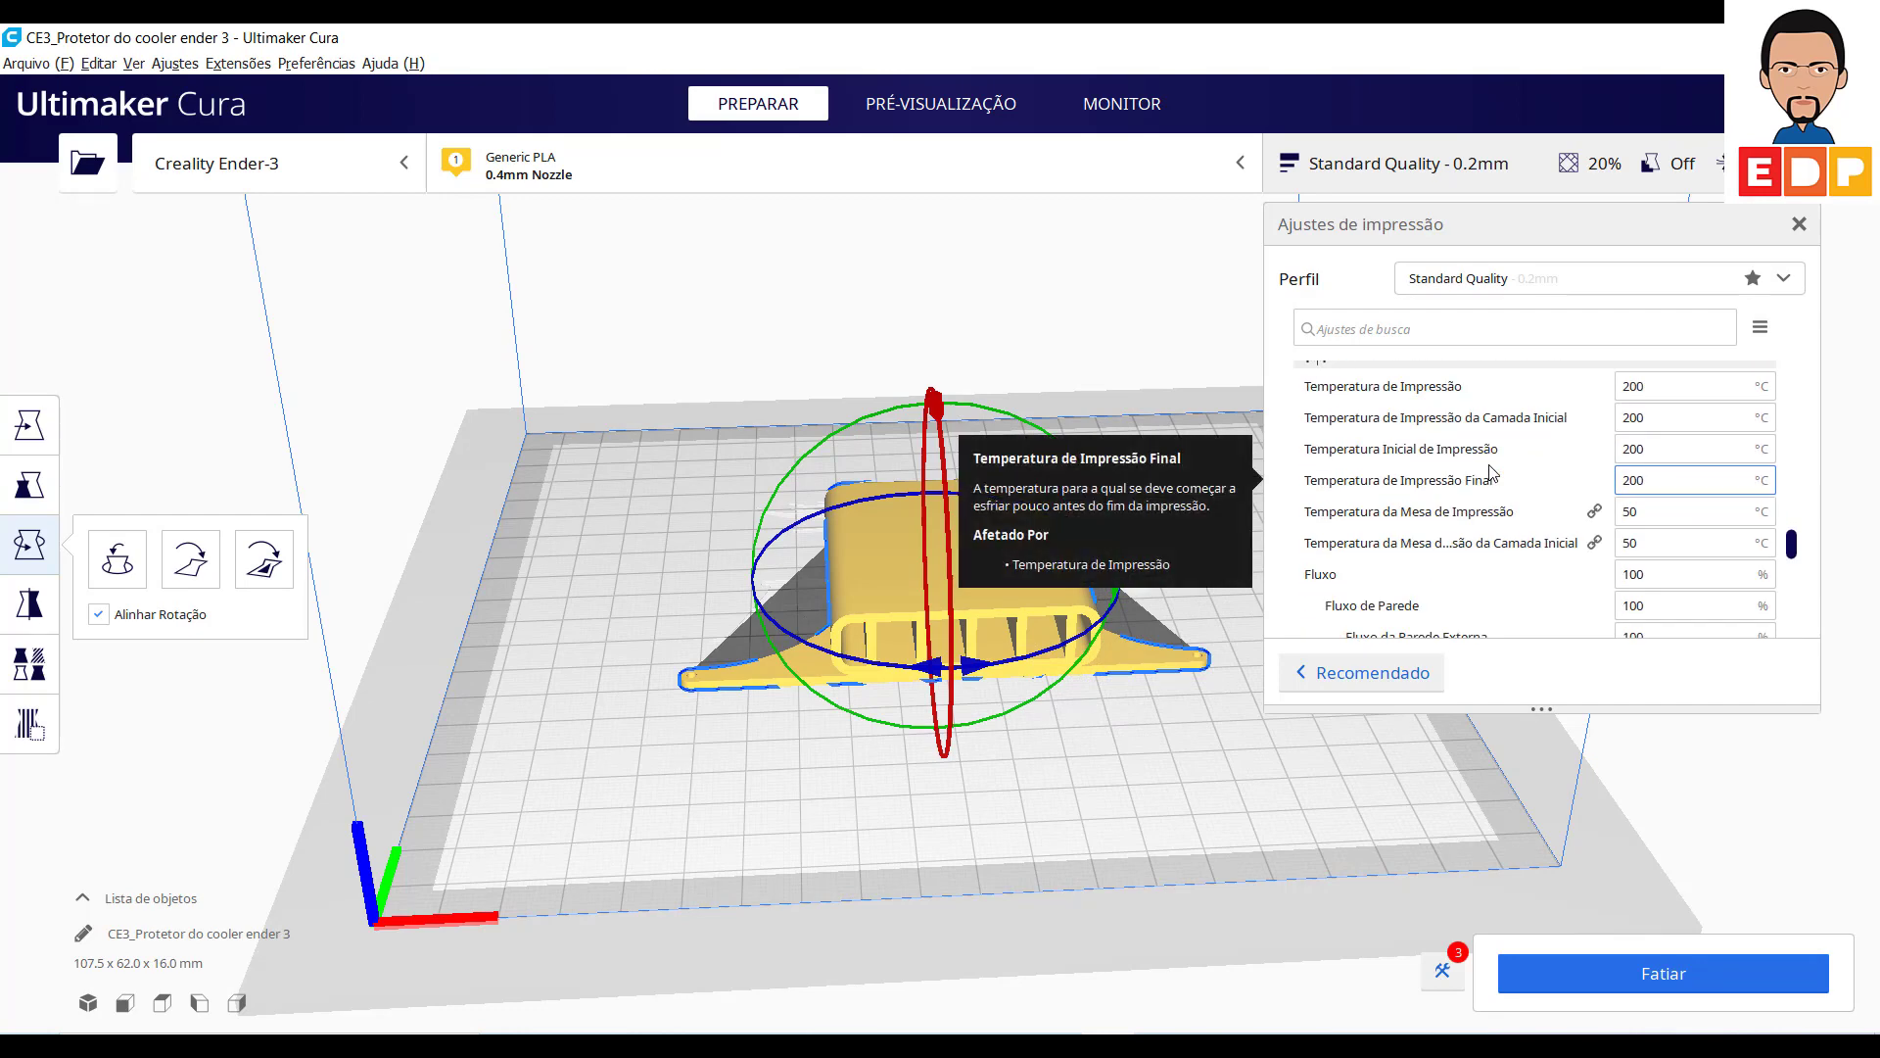
scroll(1493, 473, down, 3)
scroll(1492, 473, up, 3)
scroll(1493, 473, up, 3)
scroll(1492, 473, up, 2)
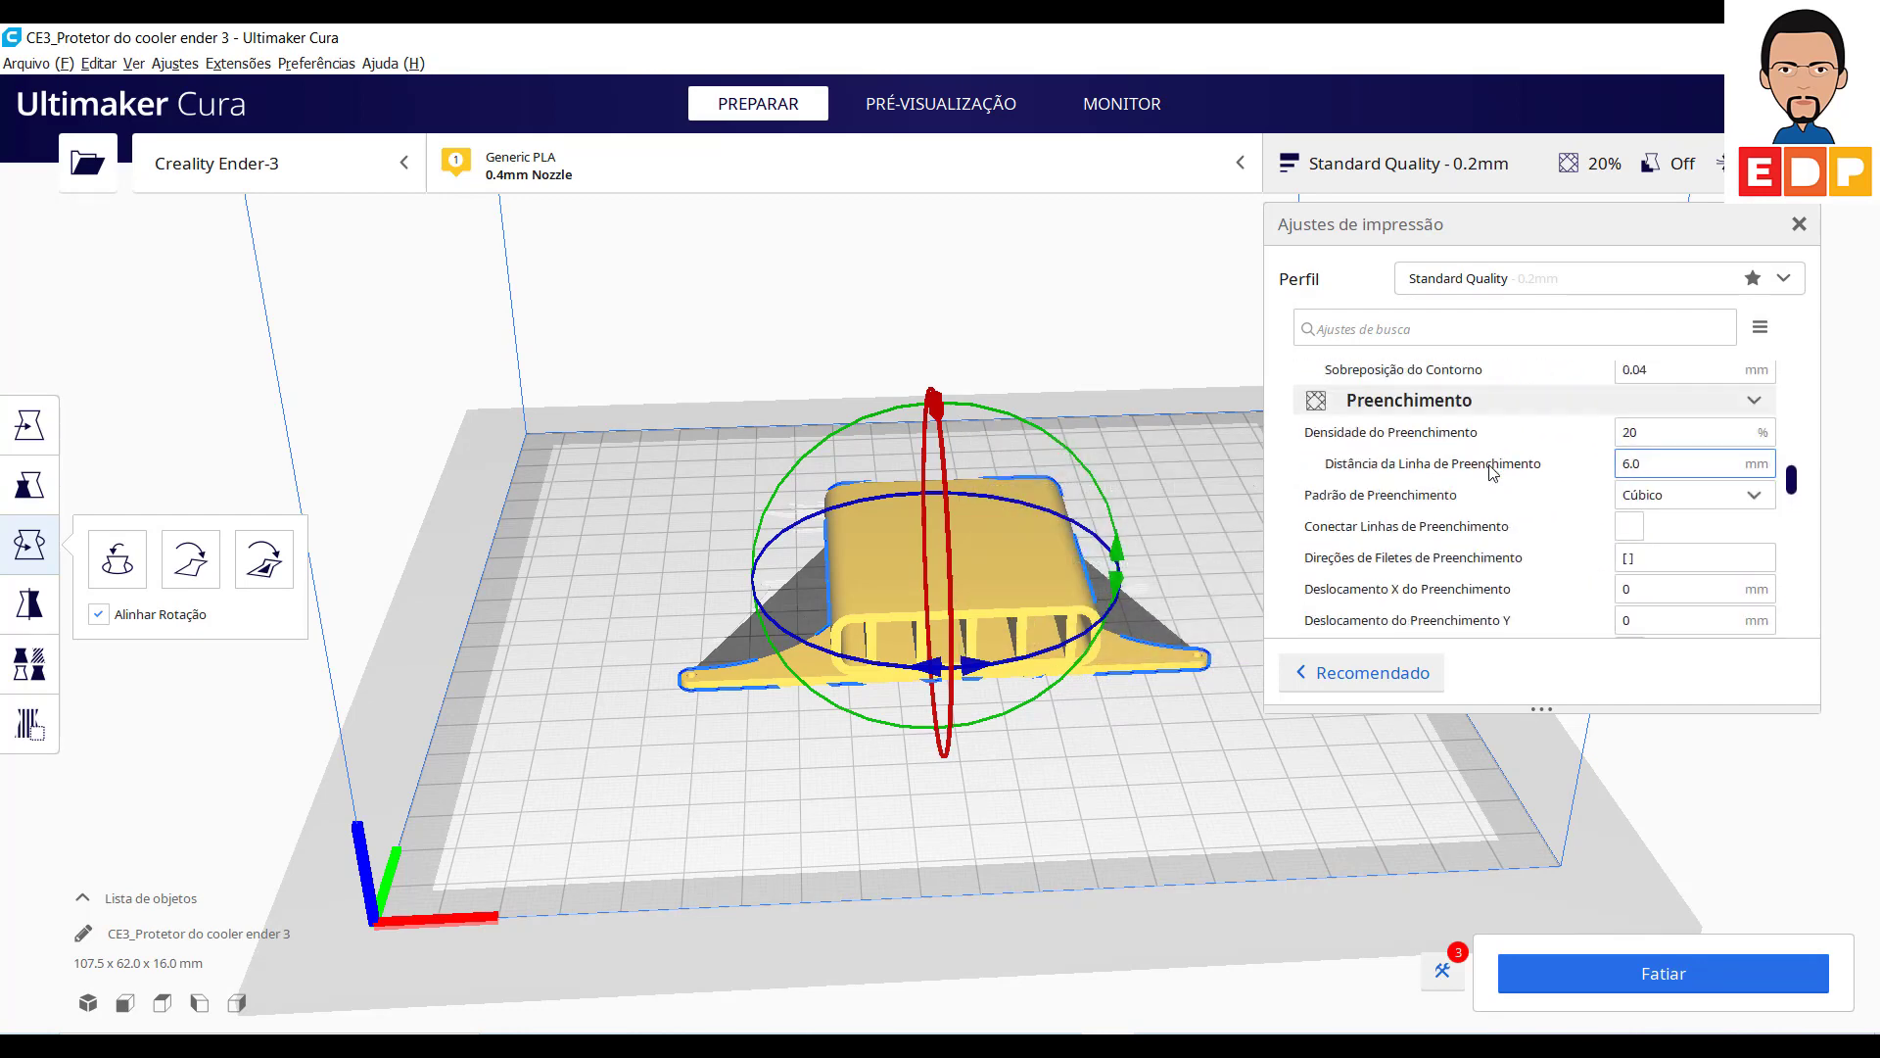
scroll(1493, 473, up, 3)
scroll(1492, 474, up, 3)
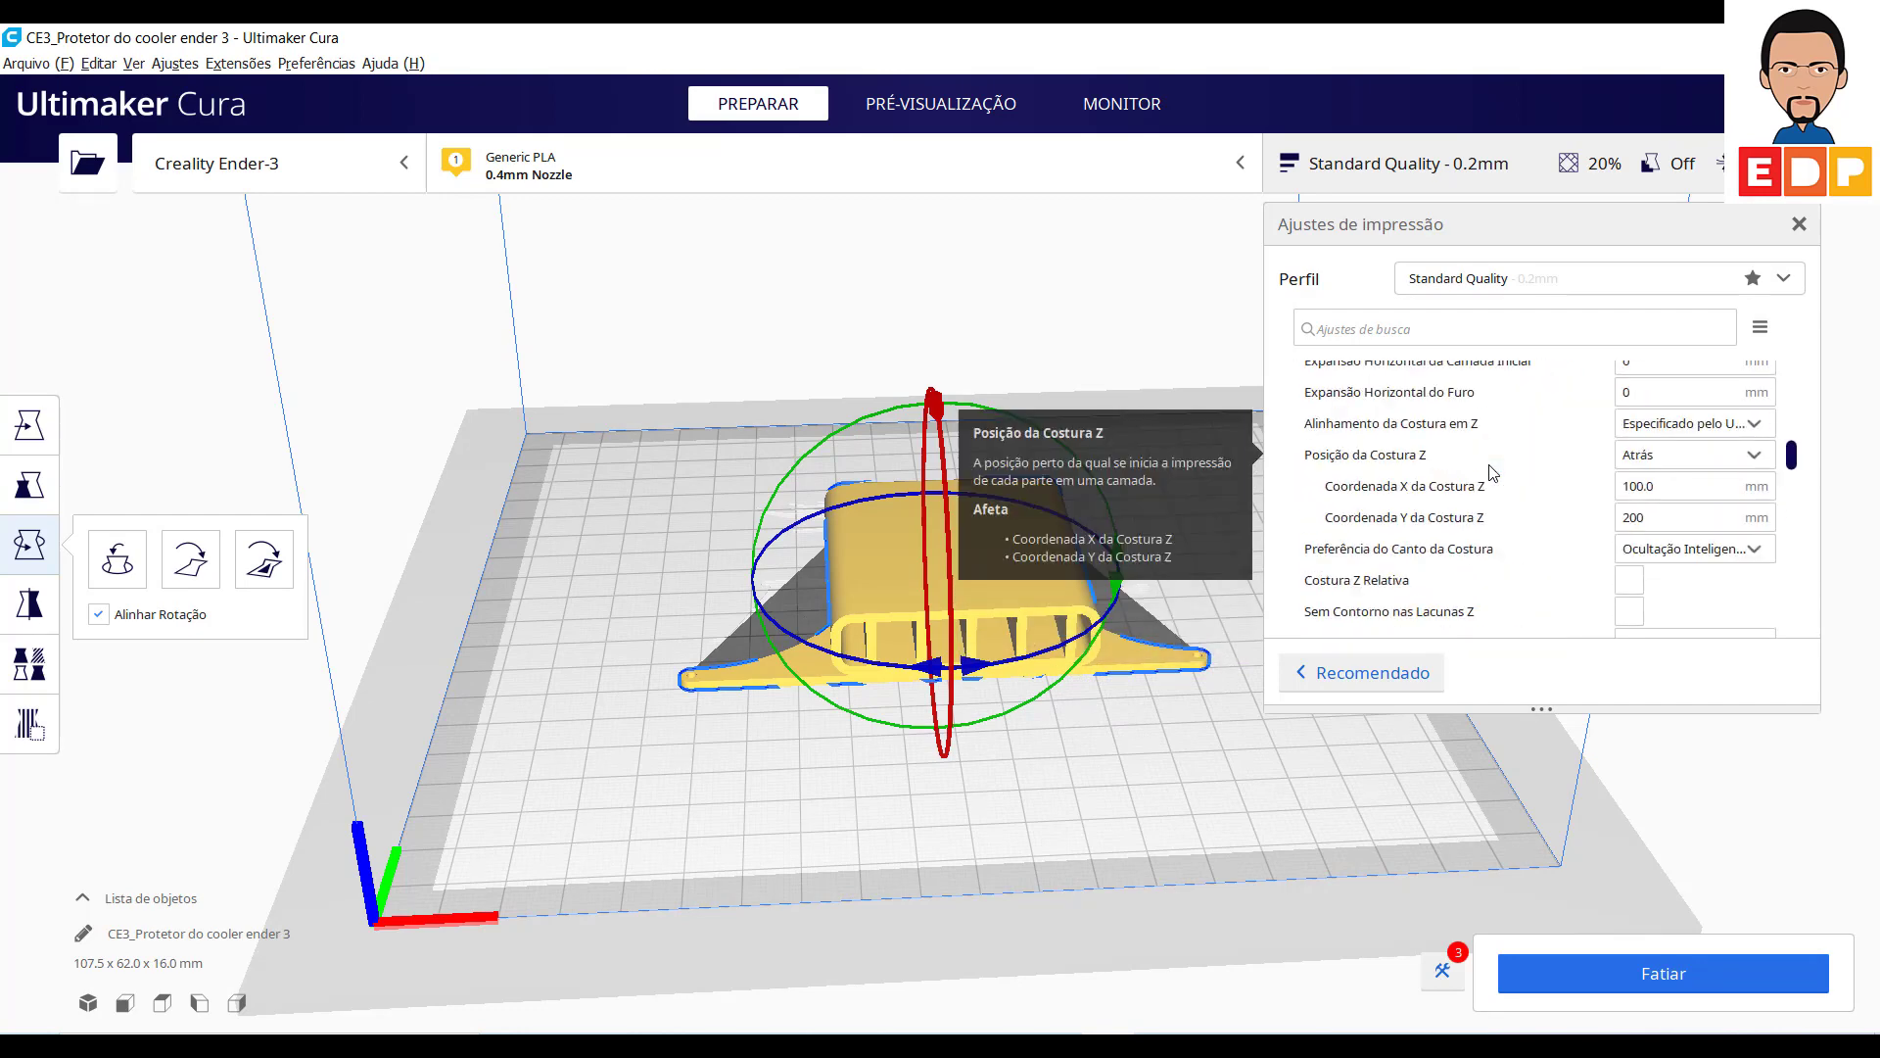
scroll(1493, 473, up, 1)
scroll(1493, 473, up, 3)
scroll(1492, 473, up, 2)
scroll(1493, 473, up, 1)
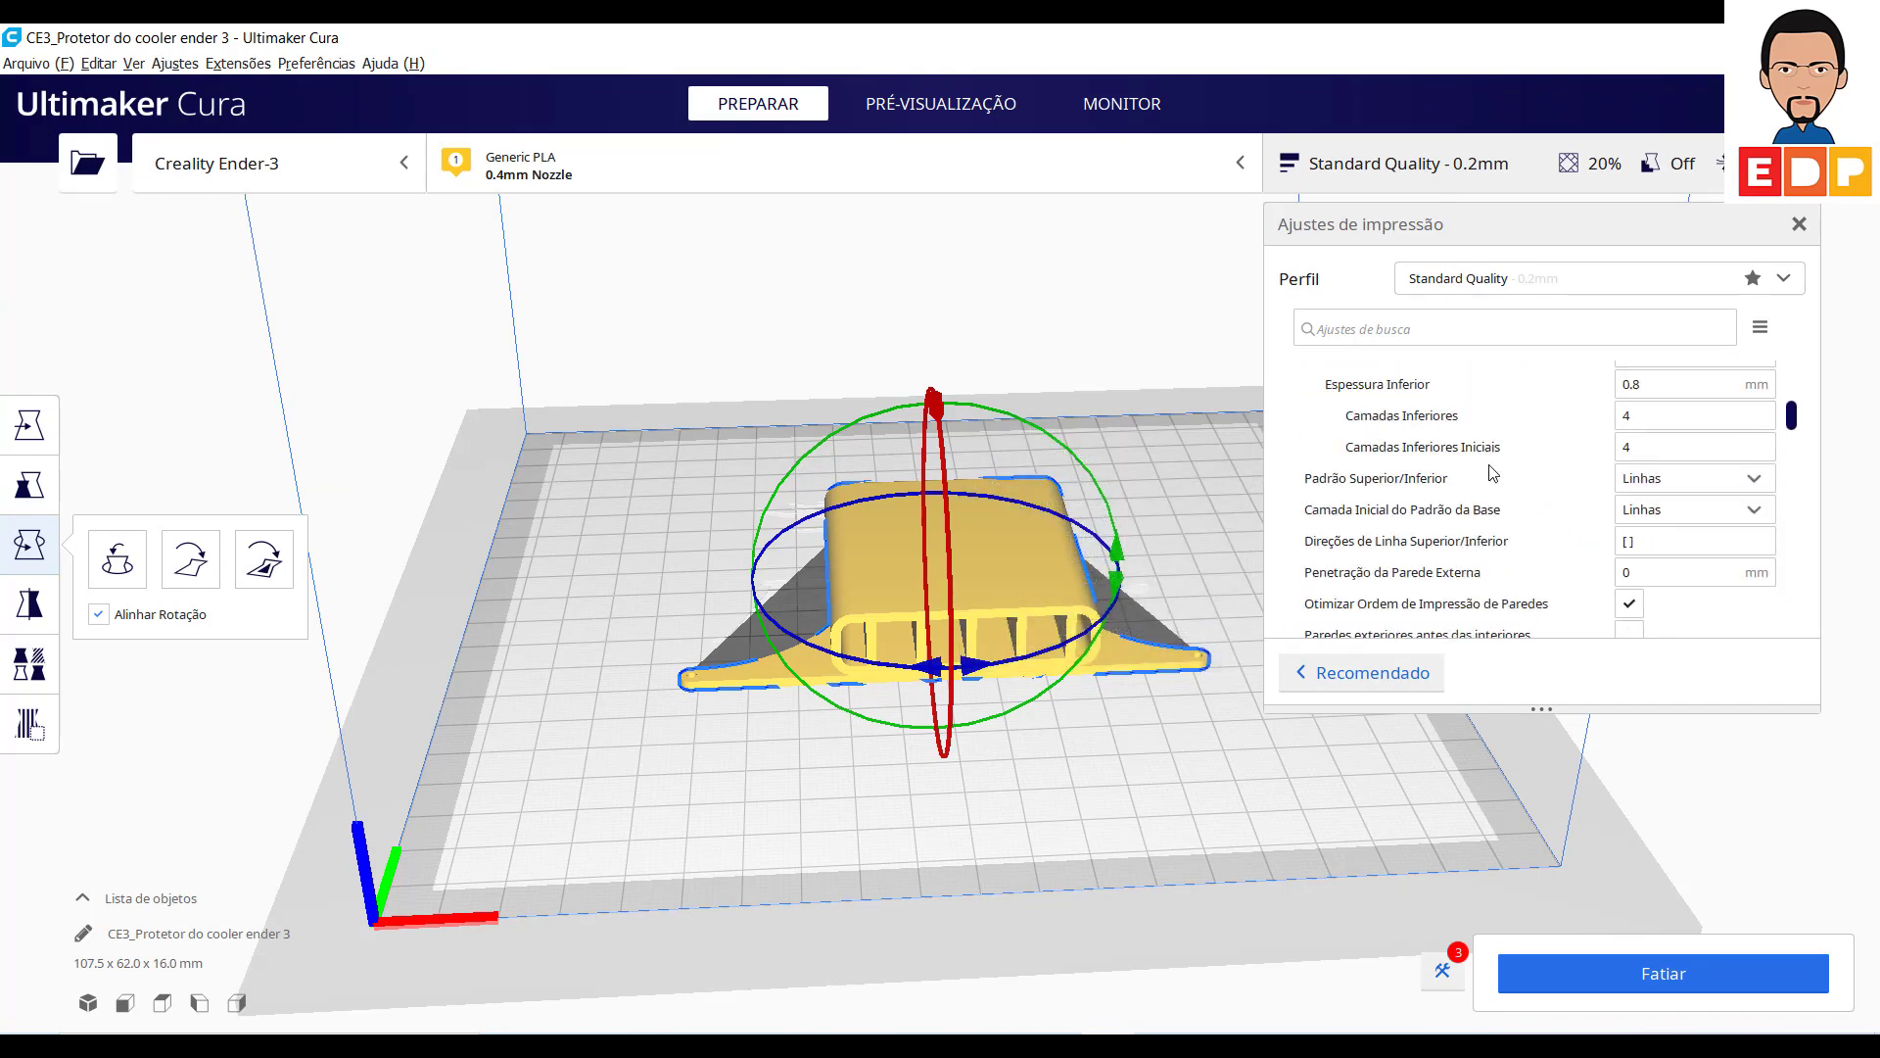
scroll(1493, 473, up, 3)
scroll(1492, 473, up, 2)
scroll(1492, 473, up, 3)
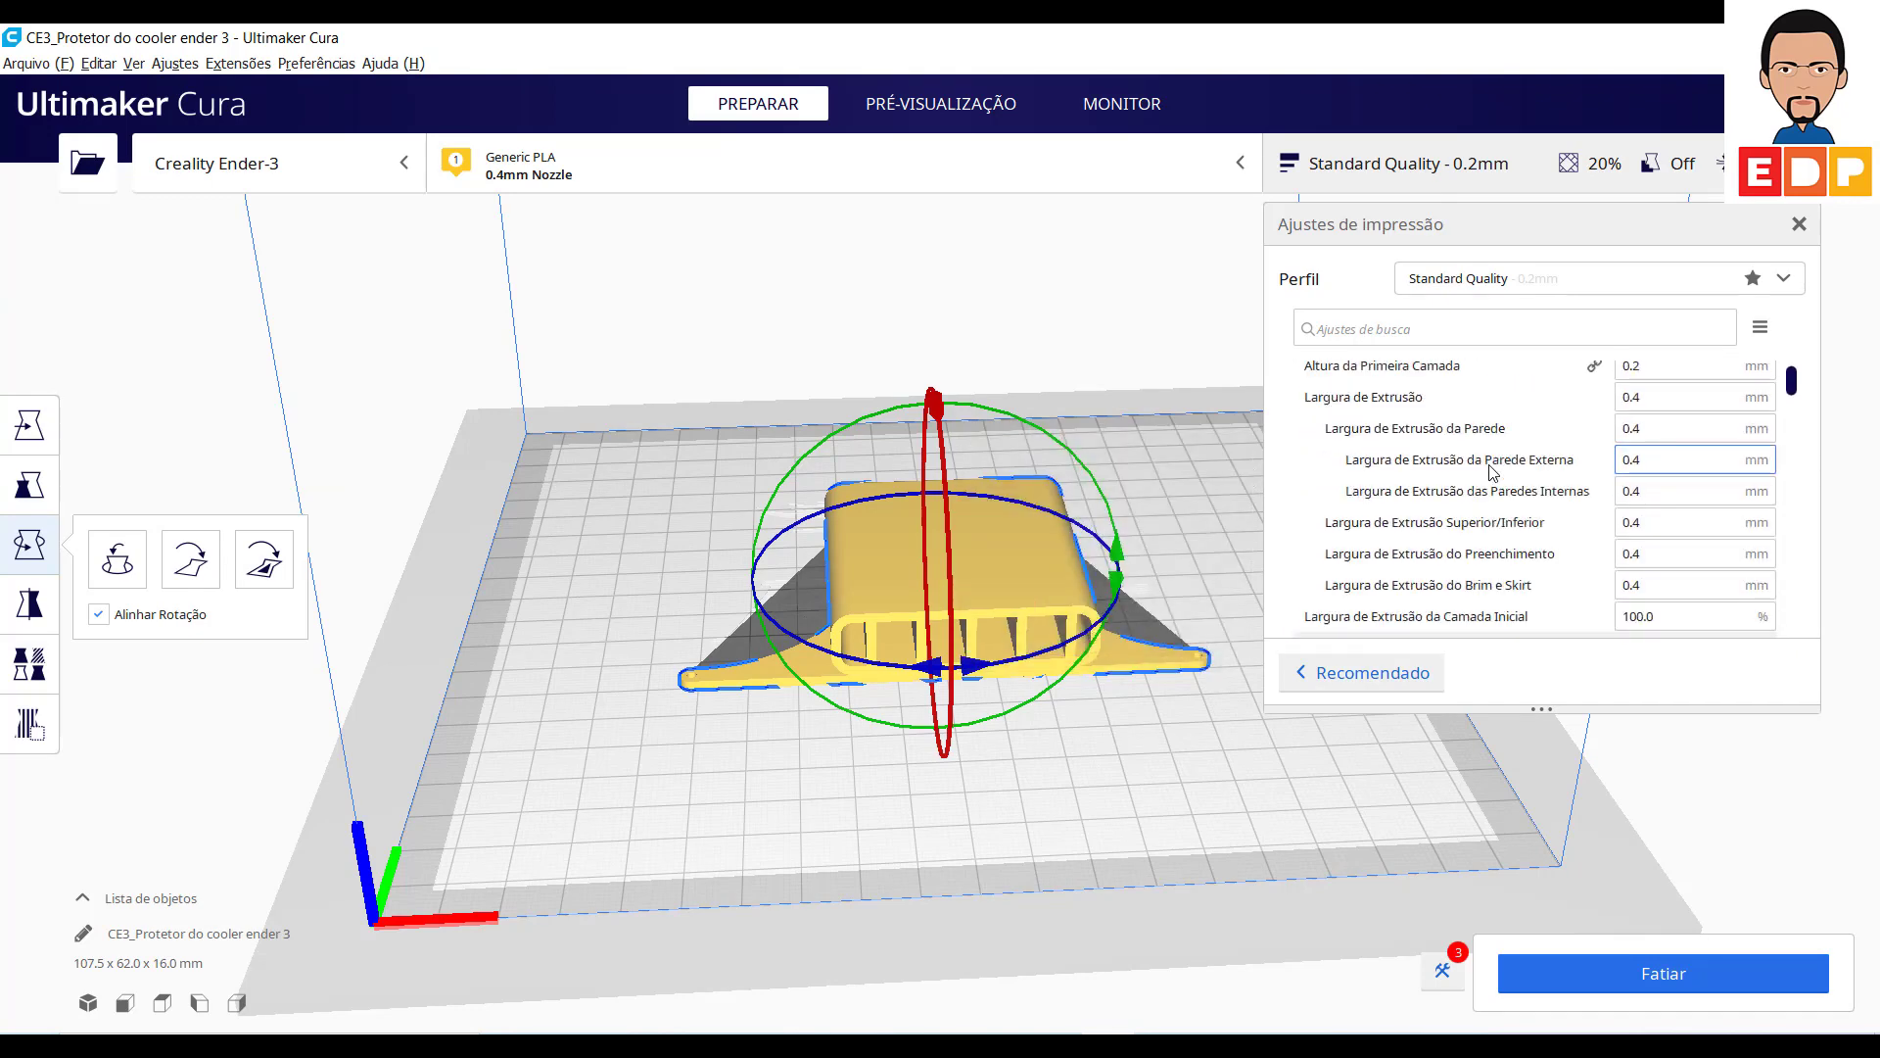
scroll(1493, 473, up, 1)
scroll(1492, 473, down, 3)
scroll(1492, 473, up, 5)
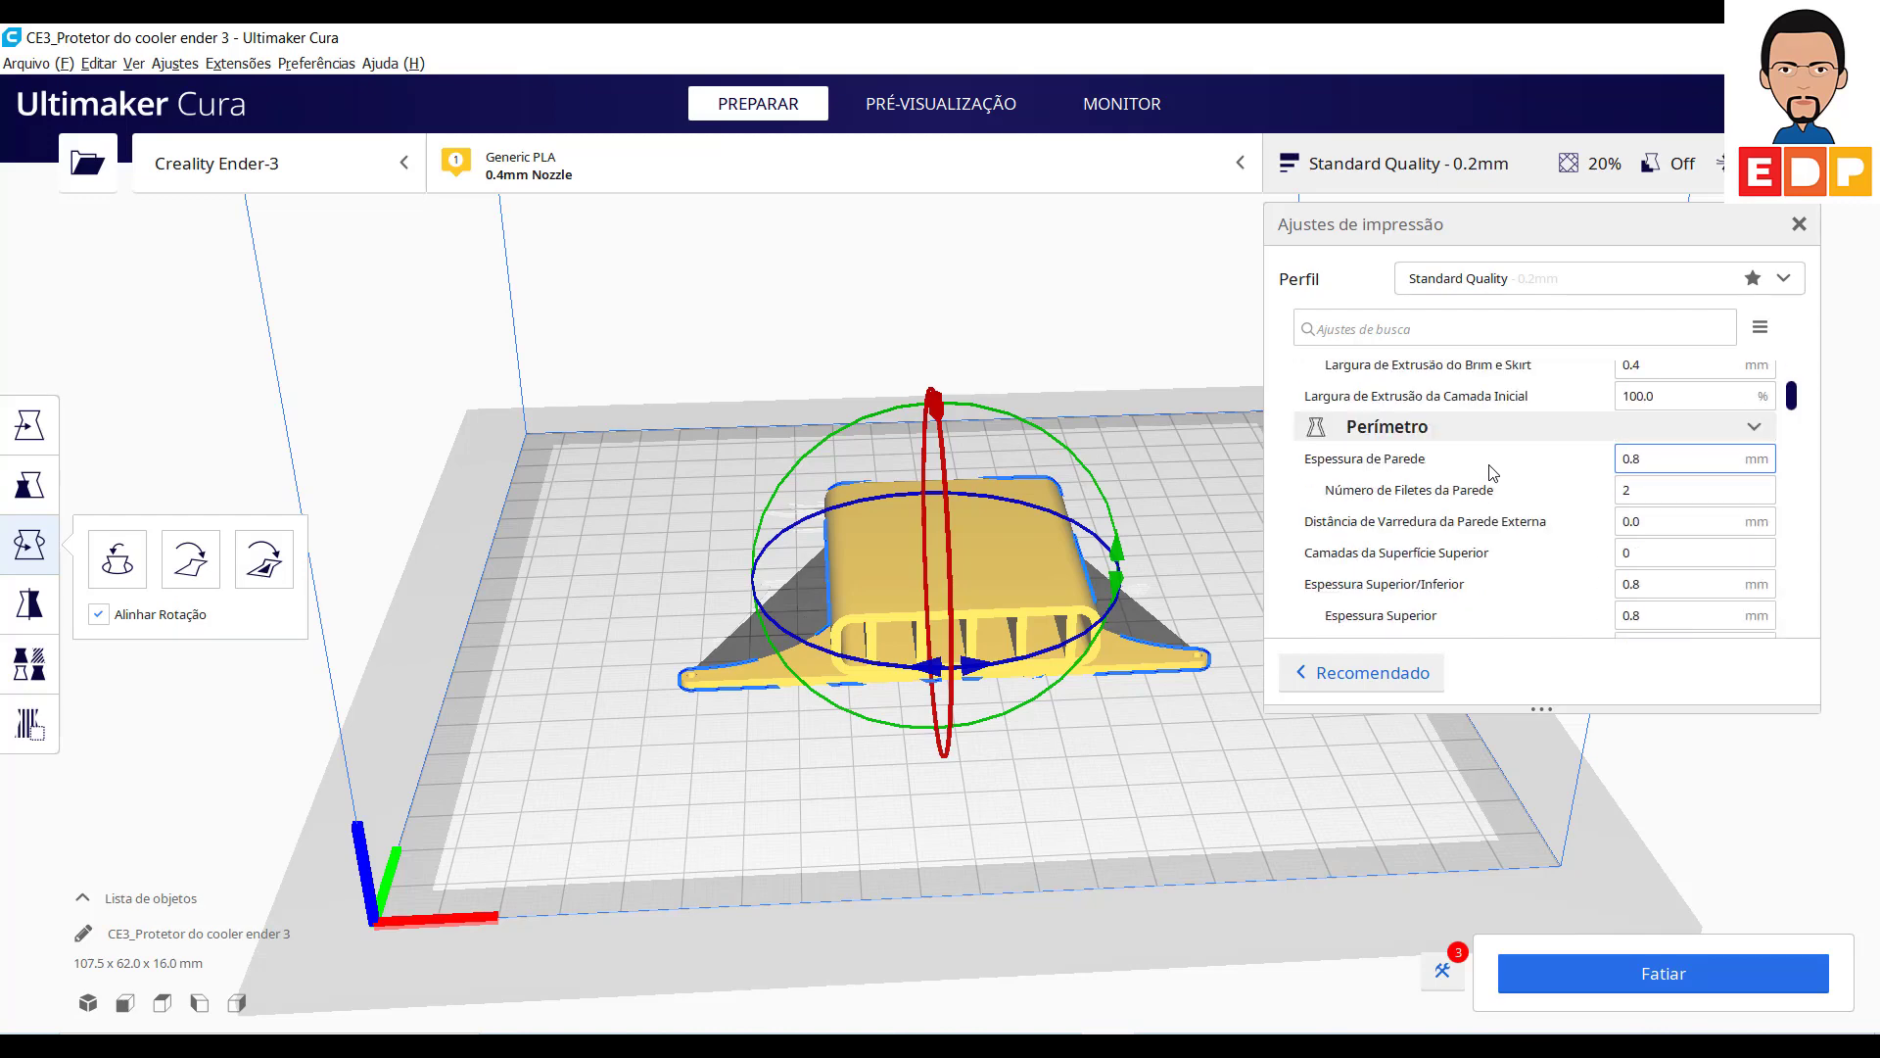
scroll(1469, 473, up, 5)
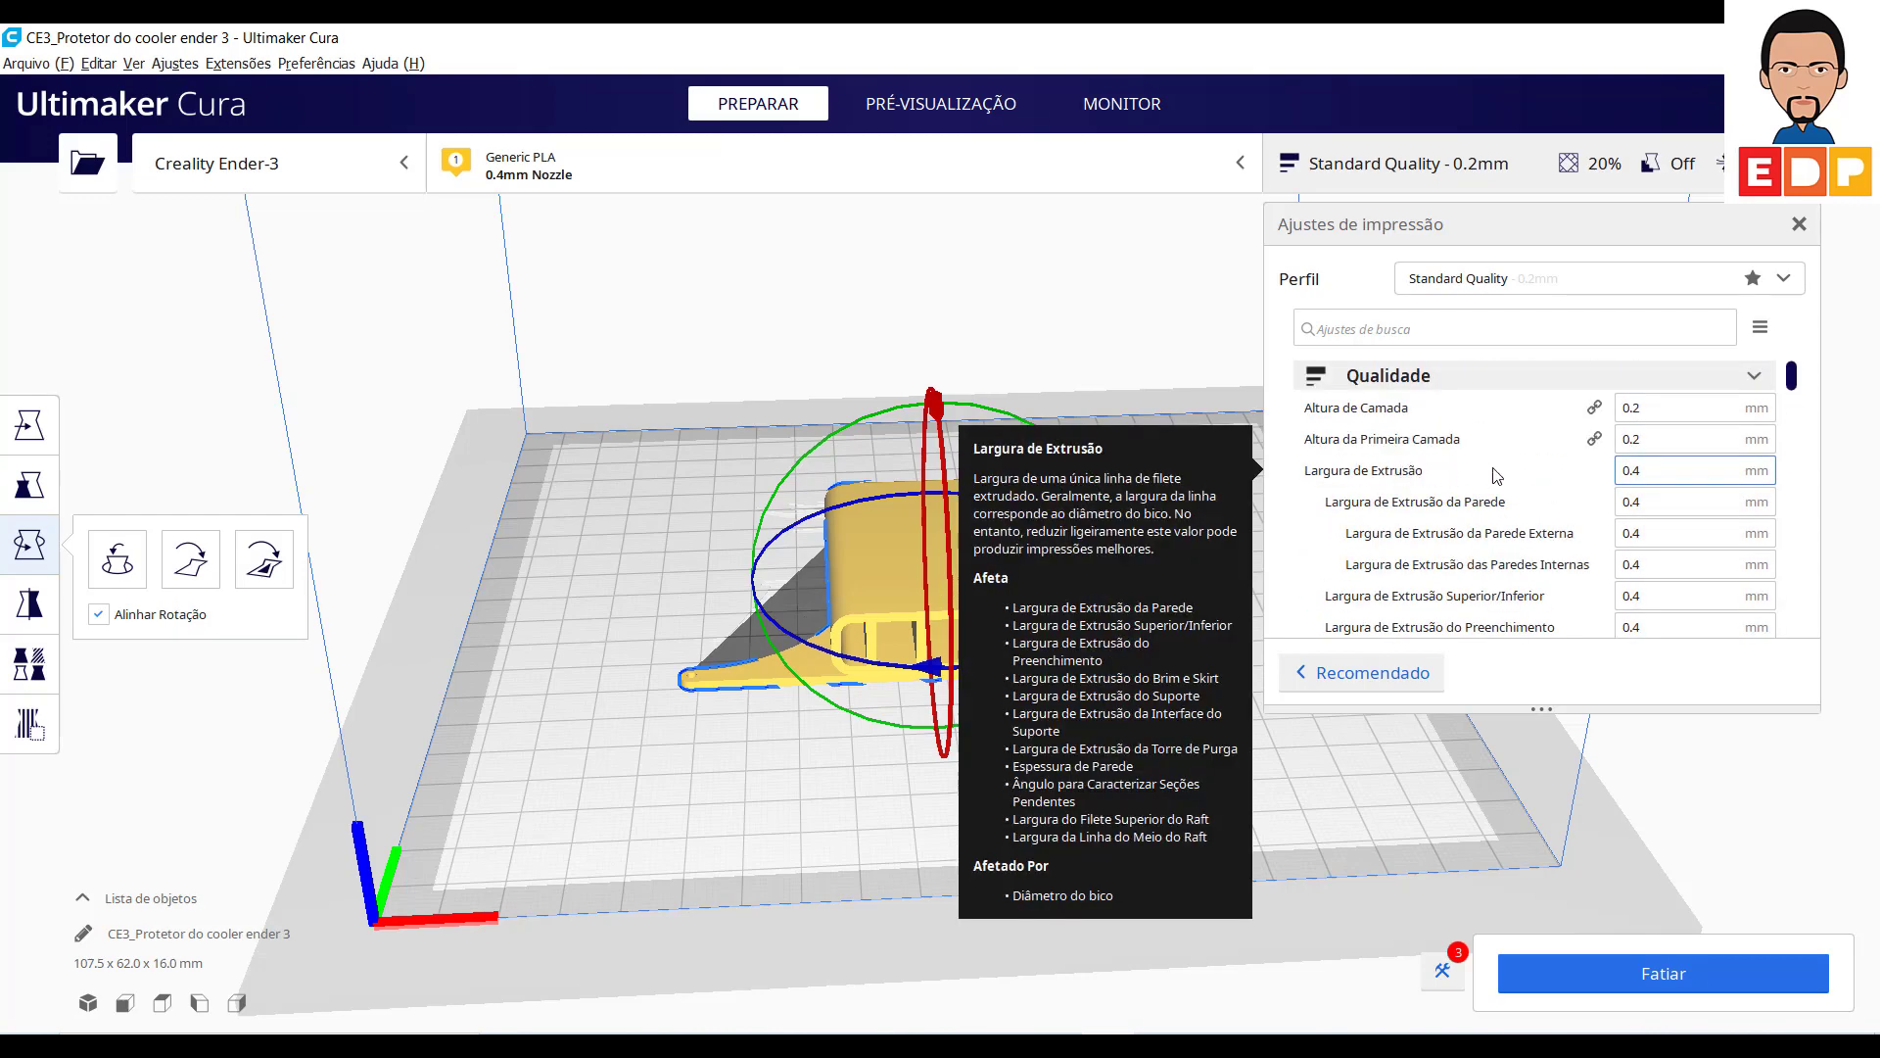
Slice the guard for an estimated 3 h 32 min print using 27 g / 8.92 m of filament.
click(1700, 976)
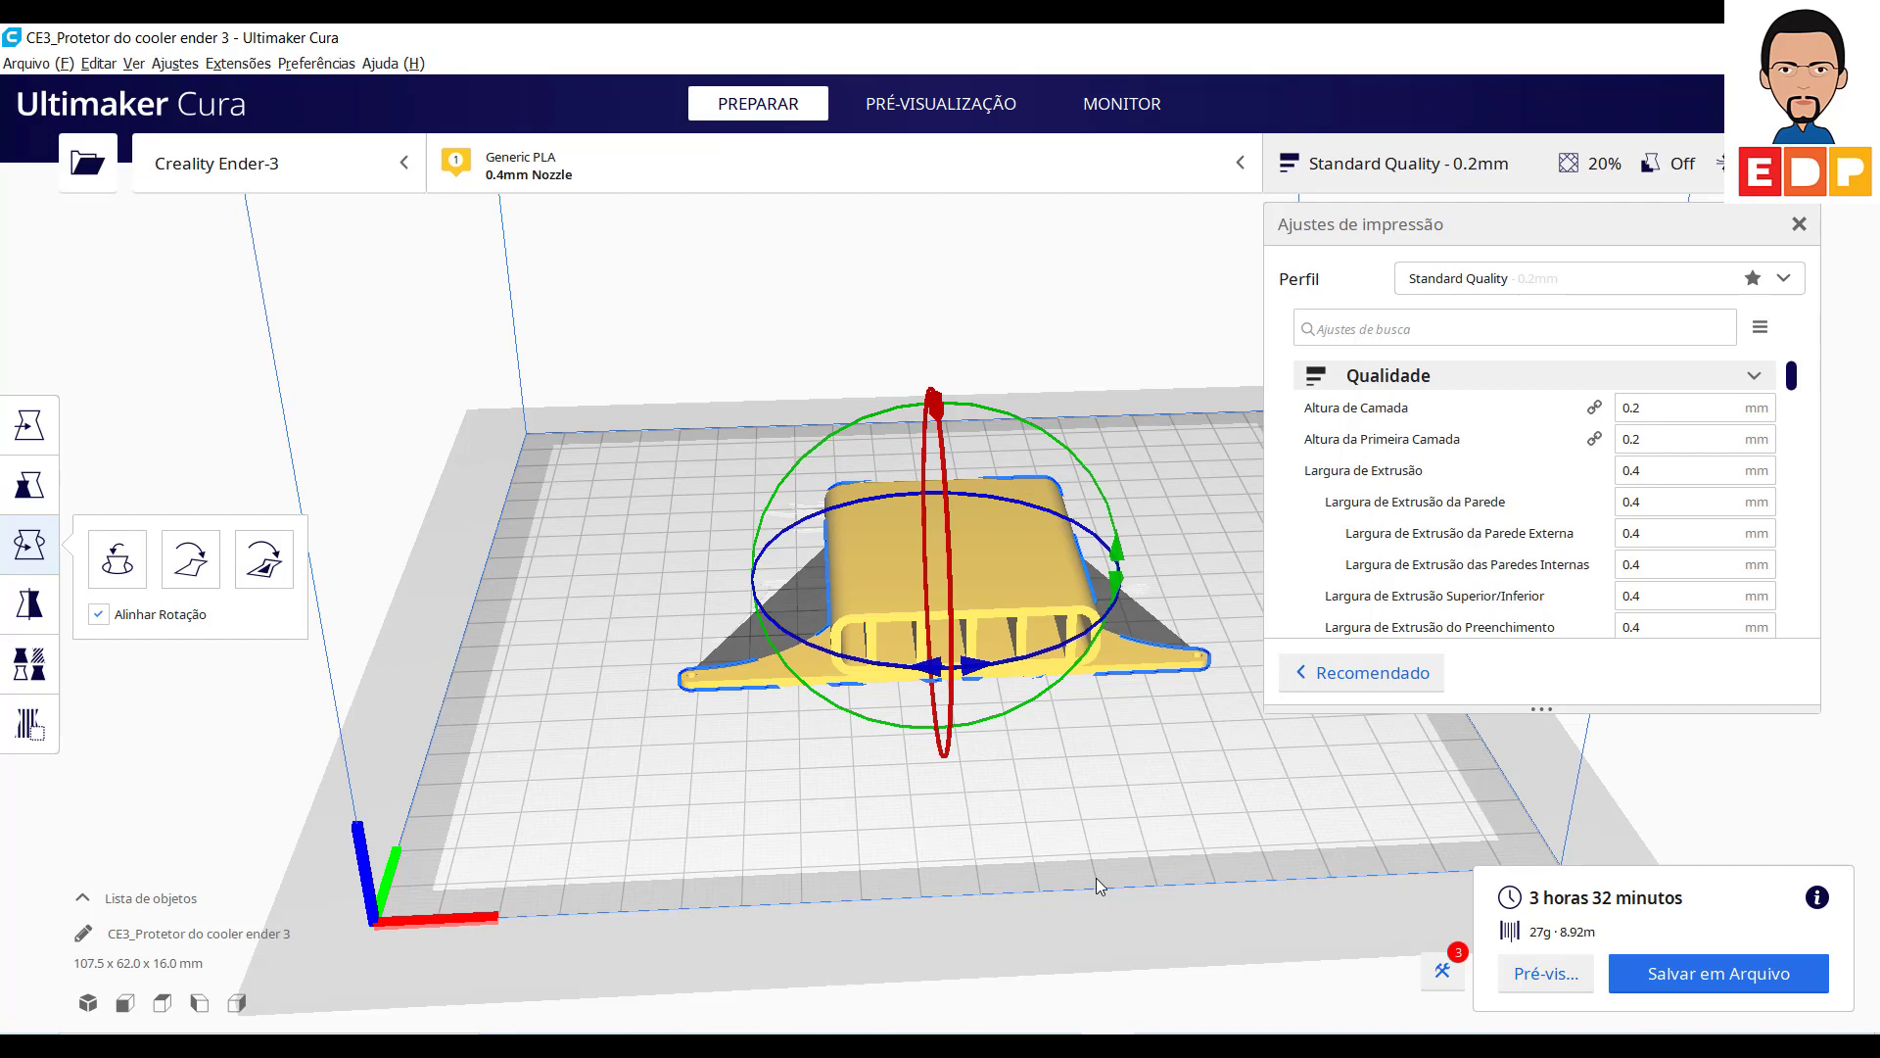
scroll(815, 702, up, 2)
scroll(815, 703, up, 2)
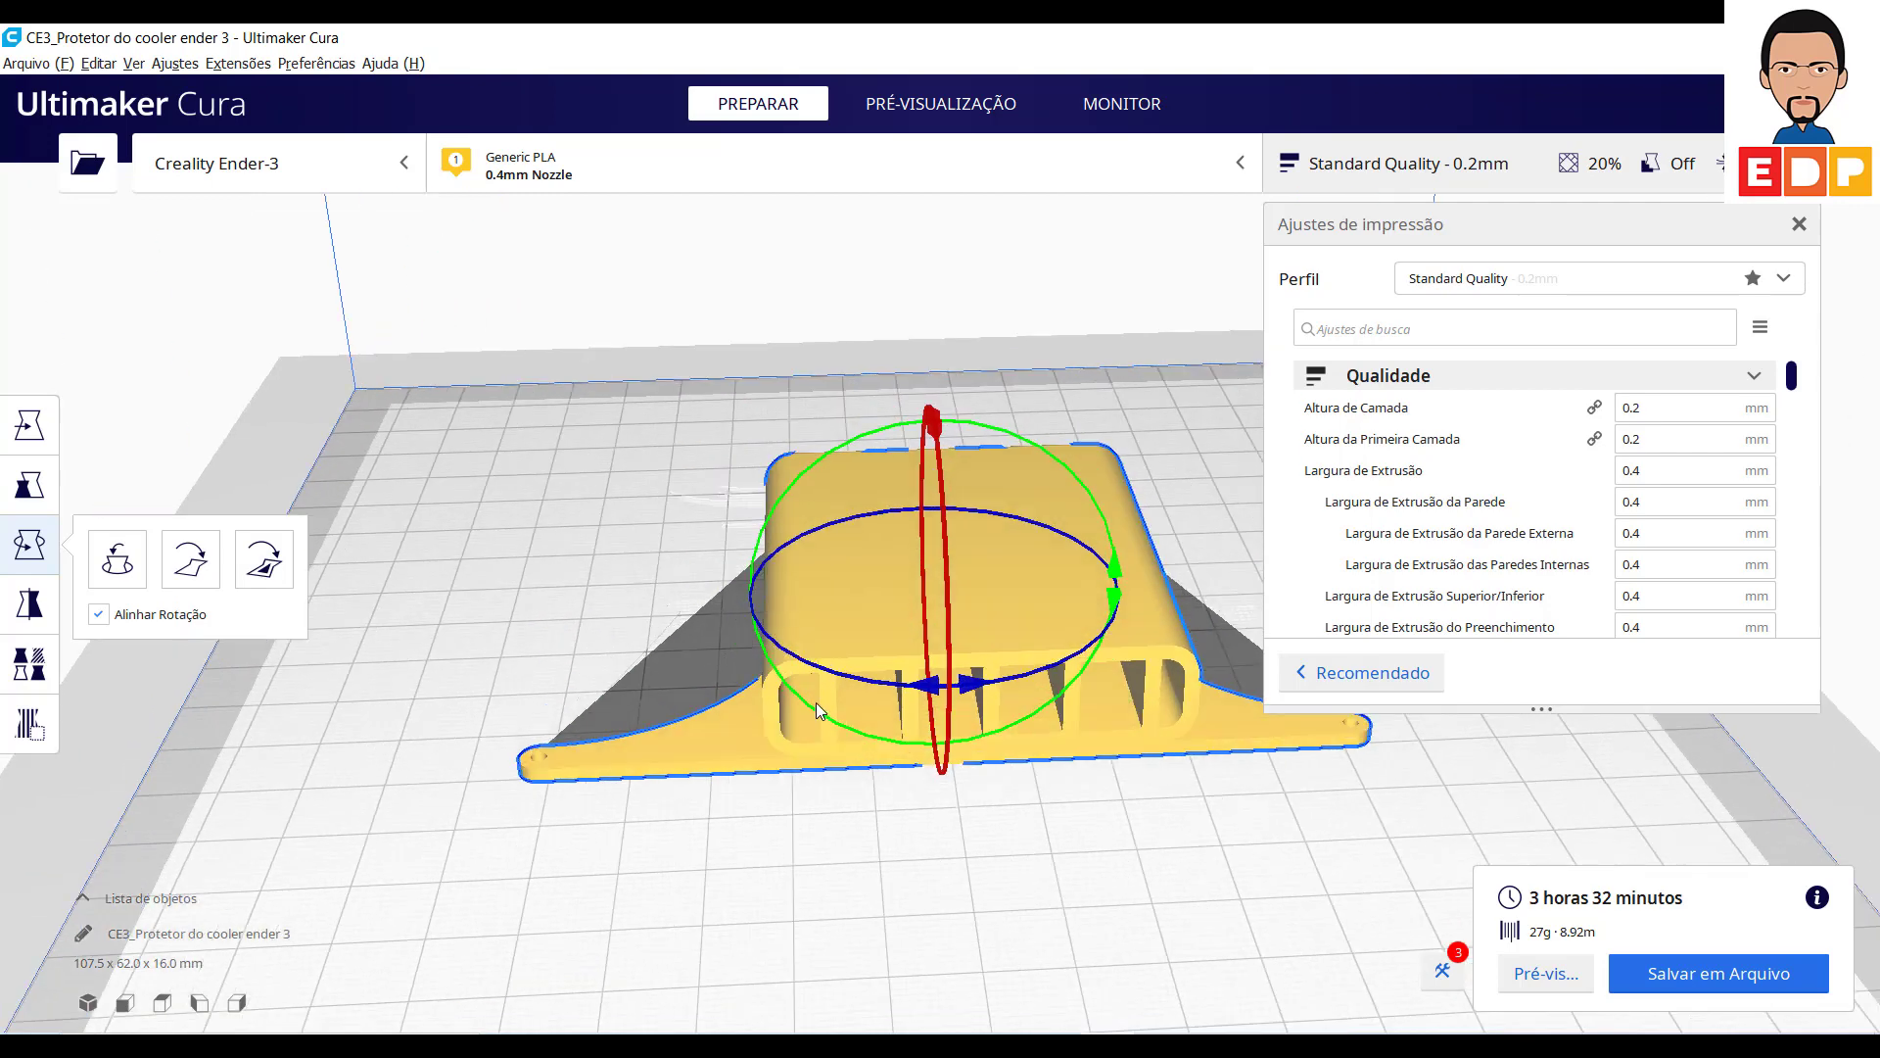
mouse_move(823, 837)
middle_down()
mouse_move(641, 827)
mouse_move(712, 837)
middle_up()
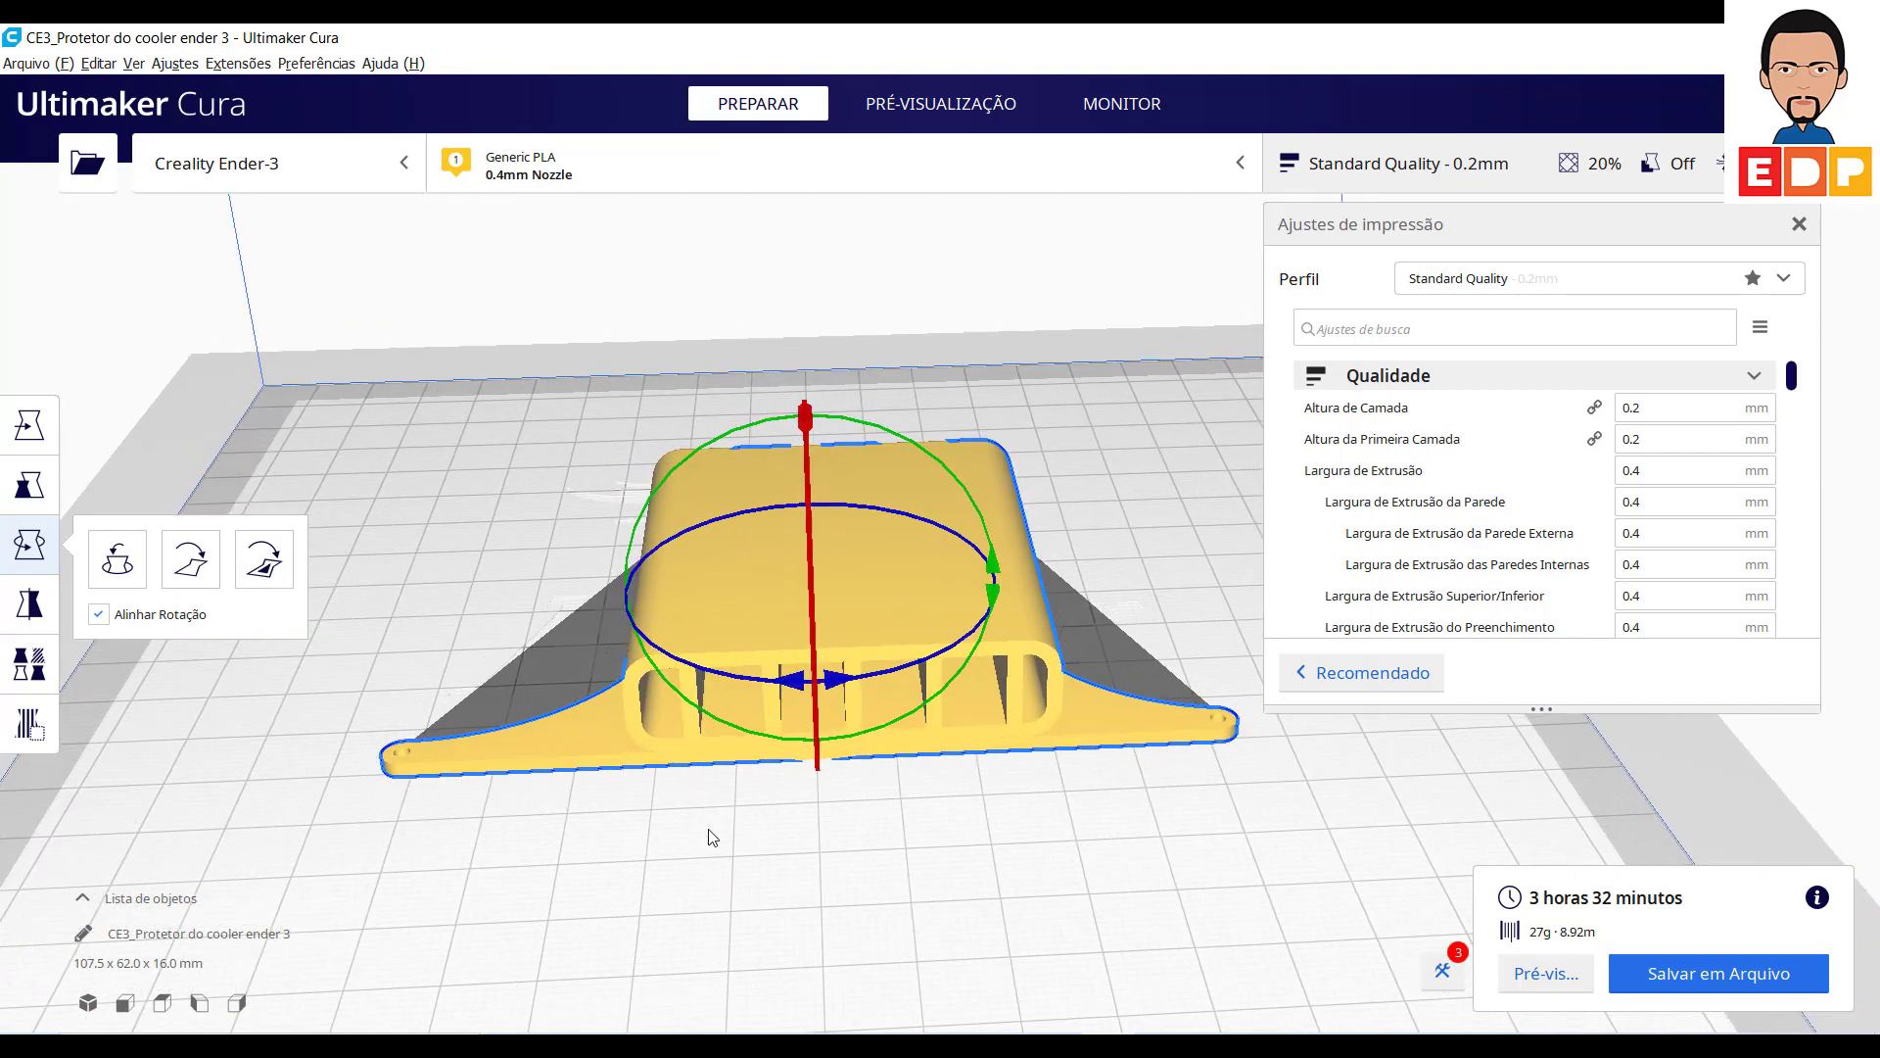
mouse_move(527, 466)
right_down()
mouse_move(545, 638)
mouse_move(529, 651)
mouse_move(509, 646)
mouse_move(519, 598)
mouse_move(584, 407)
mouse_move(474, 437)
mouse_move(600, 352)
mouse_move(750, 329)
mouse_move(1029, 398)
mouse_move(843, 584)
mouse_move(533, 590)
right_up()
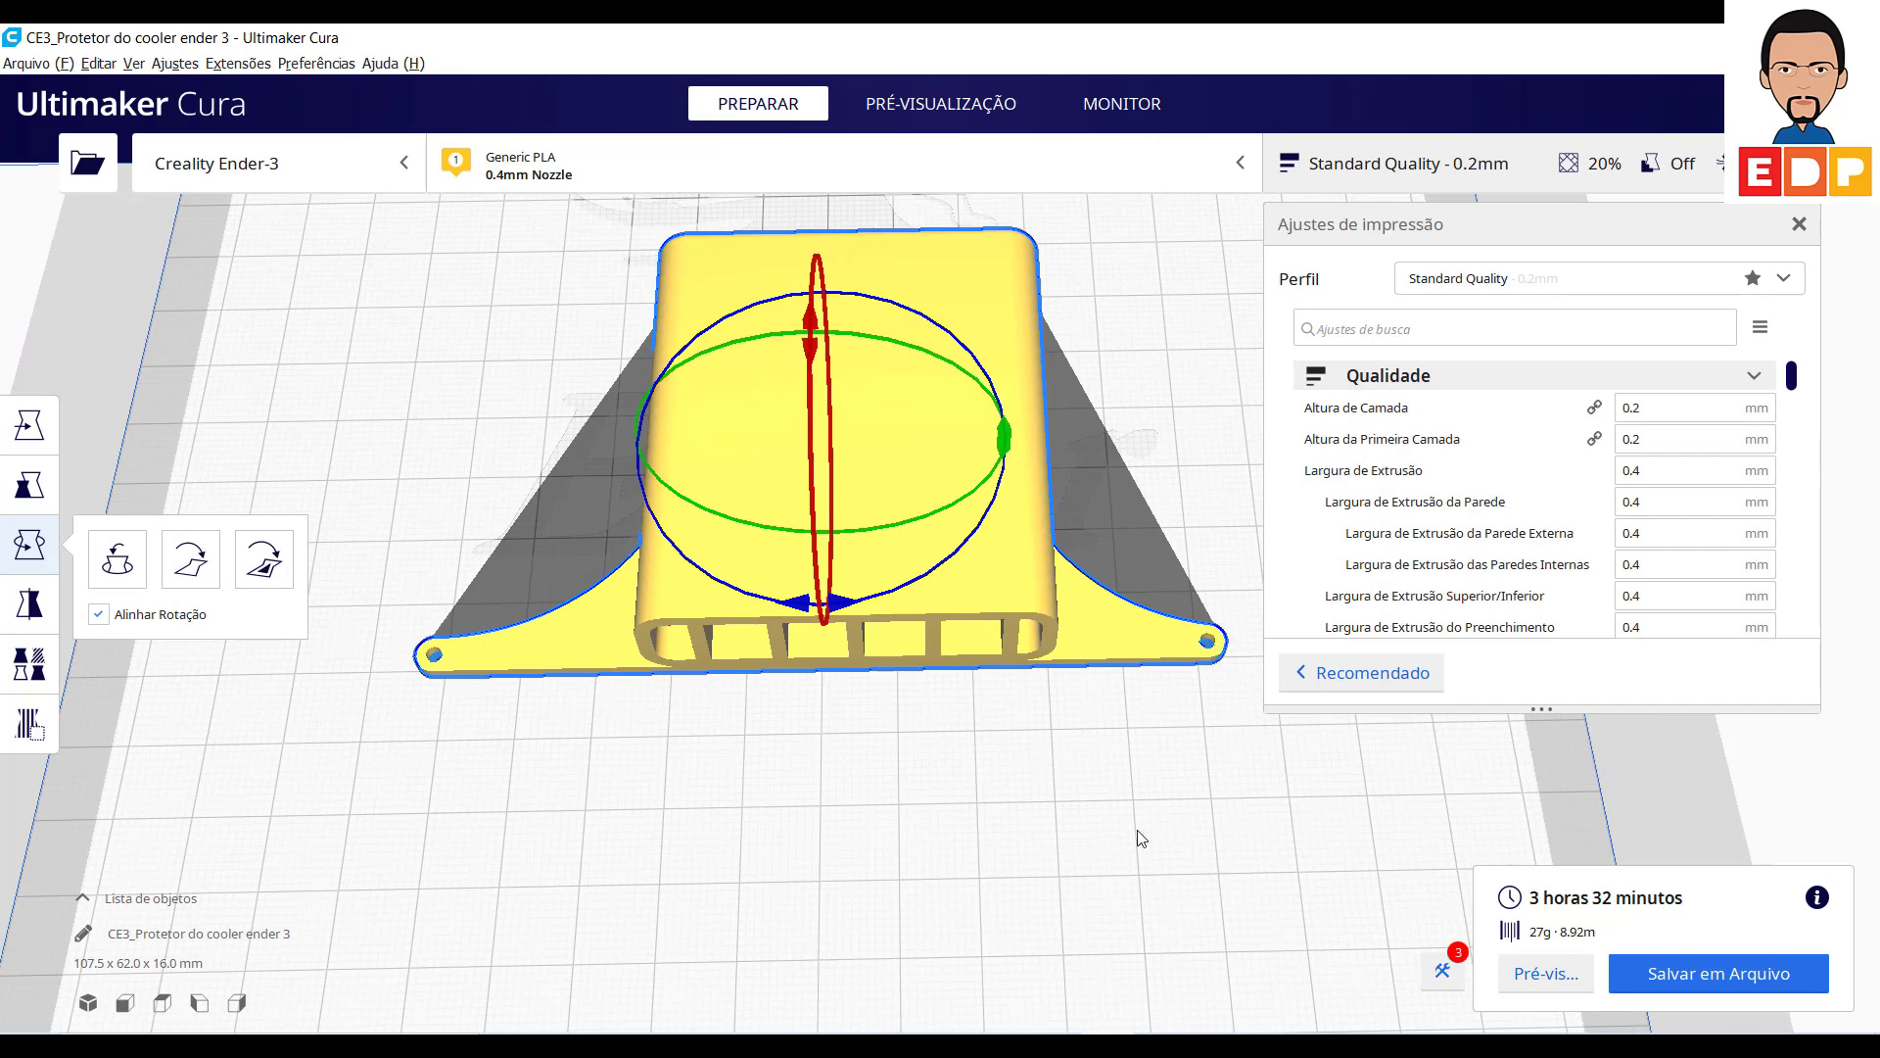